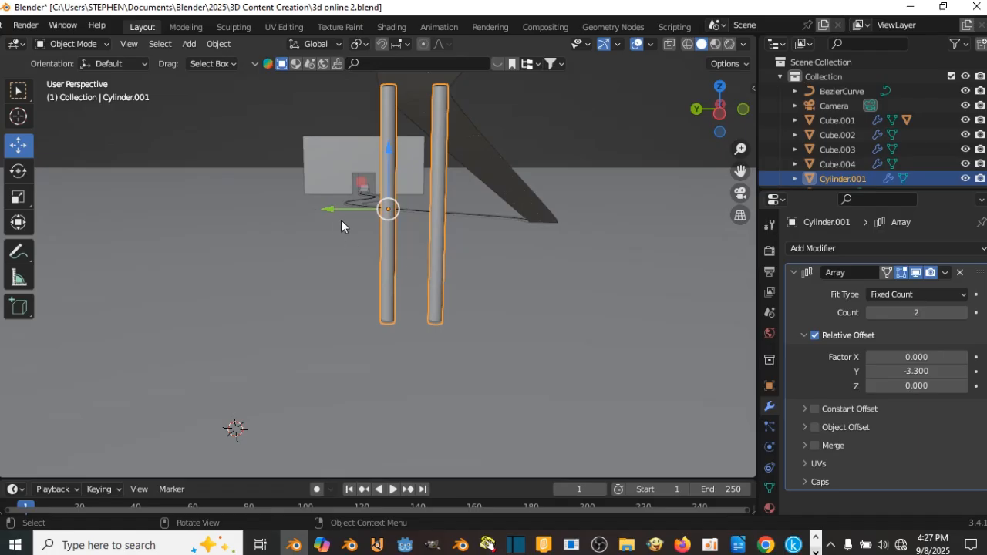
# Nudge the two upright cylinders slightly along Y and set the Array modifier's relative Y offset to -3.000
pyautogui.moveTo(336, 208); pyautogui.dragTo(339, 208)
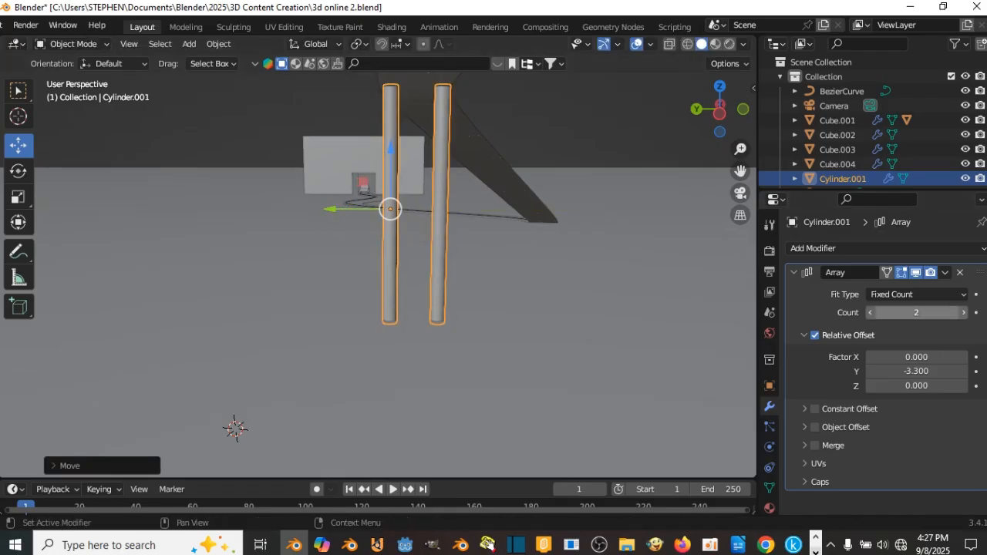
pyautogui.click(869, 371)
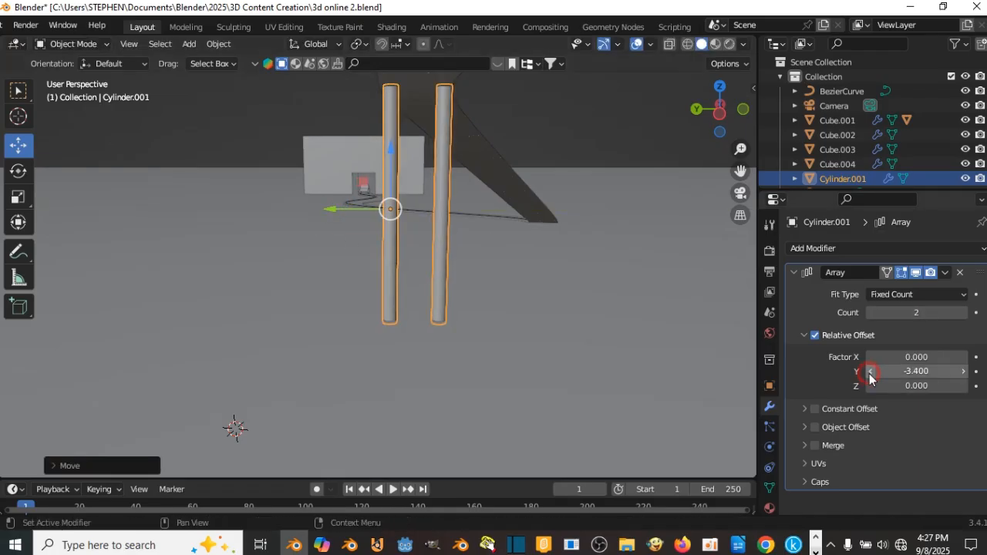
pyautogui.click(963, 371)
pyautogui.click(963, 371)
pyautogui.click(963, 371)
pyautogui.click(964, 371)
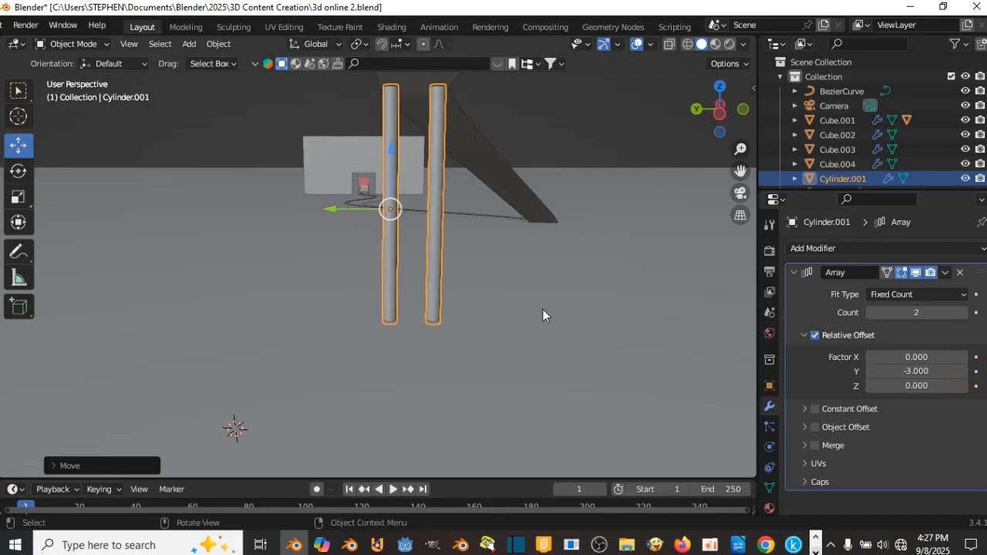
pyautogui.moveTo(543, 309); pyautogui.dragTo(407, 287, button='middle')
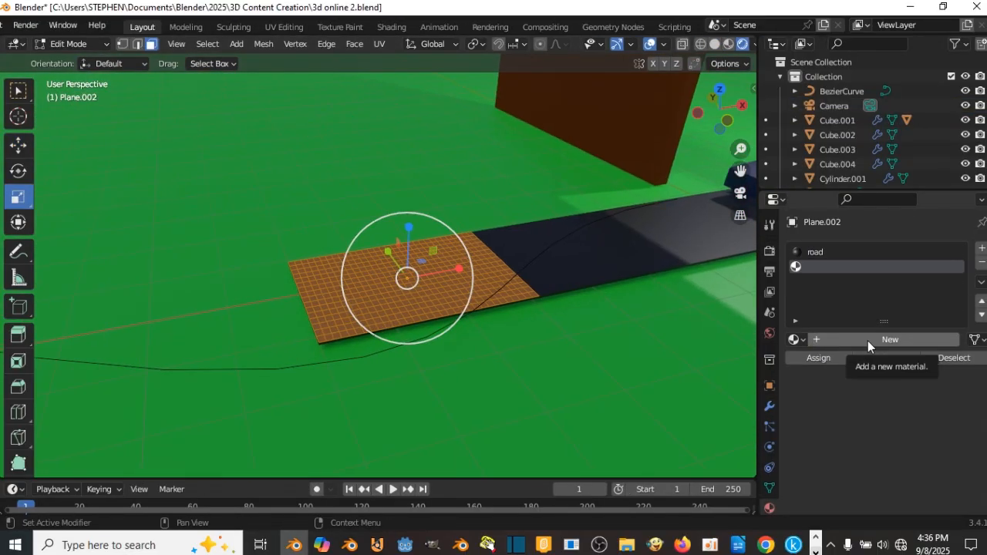
# Create a new material in the empty slot beneath the road material
pyautogui.click(868, 340)
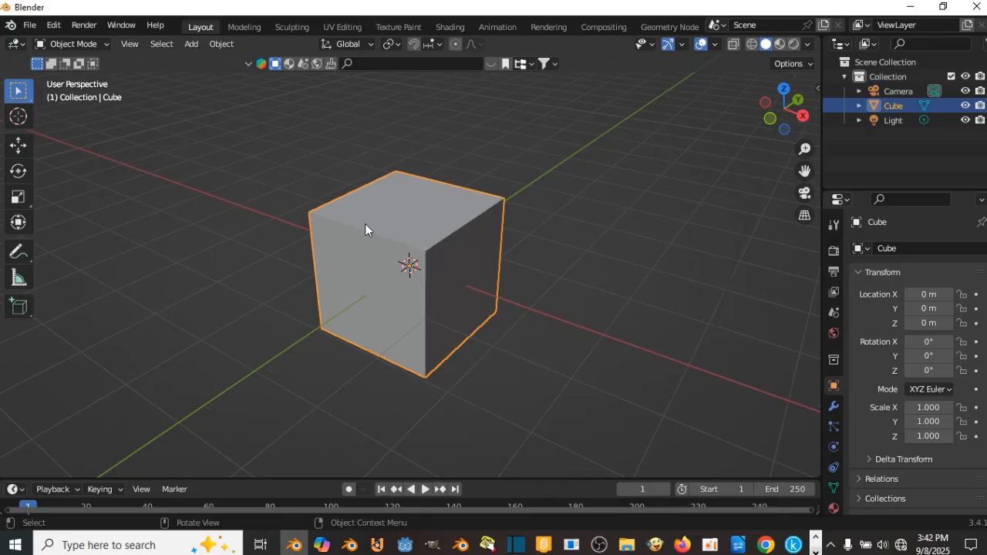
# Raise the default cube along Z to about 1.11 m
pyautogui.click(19, 145)
pyautogui.scroll(-5, 420, 231)
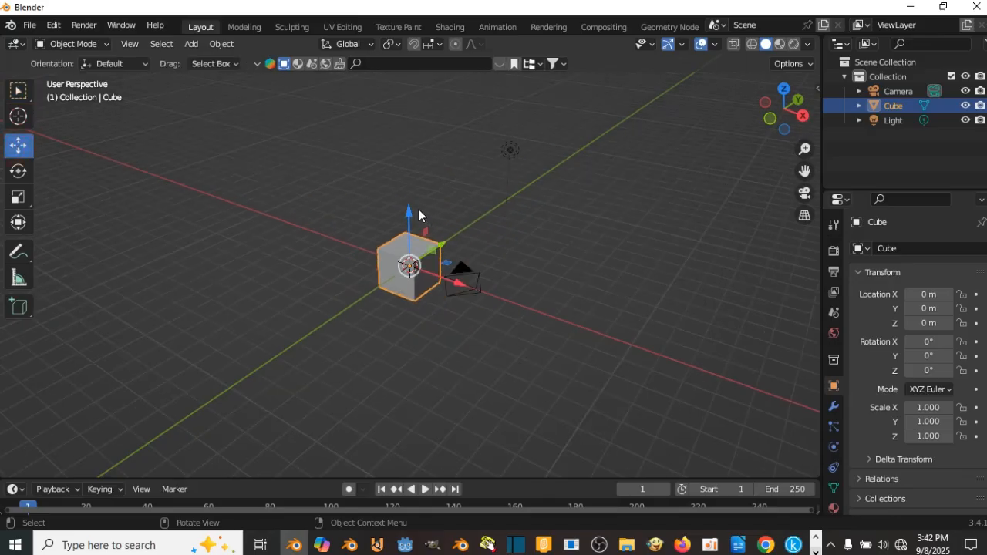
pyautogui.moveTo(408, 210); pyautogui.dragTo(406, 182)
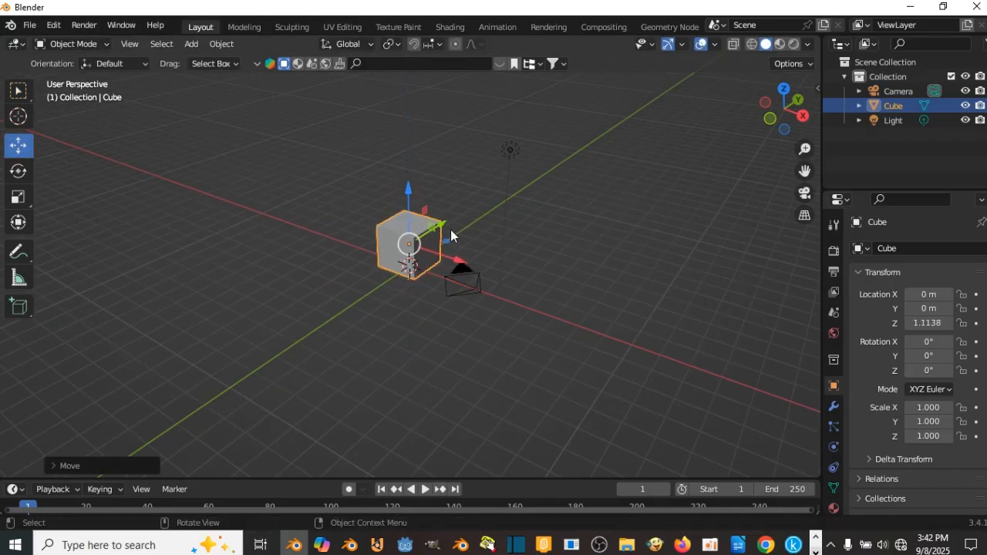
pyautogui.moveTo(450, 229)
pyautogui.mouseDown(button='middle')
pyautogui.moveTo(511, 218)
pyautogui.moveTo(440, 237)
pyautogui.mouseUp(button='middle')
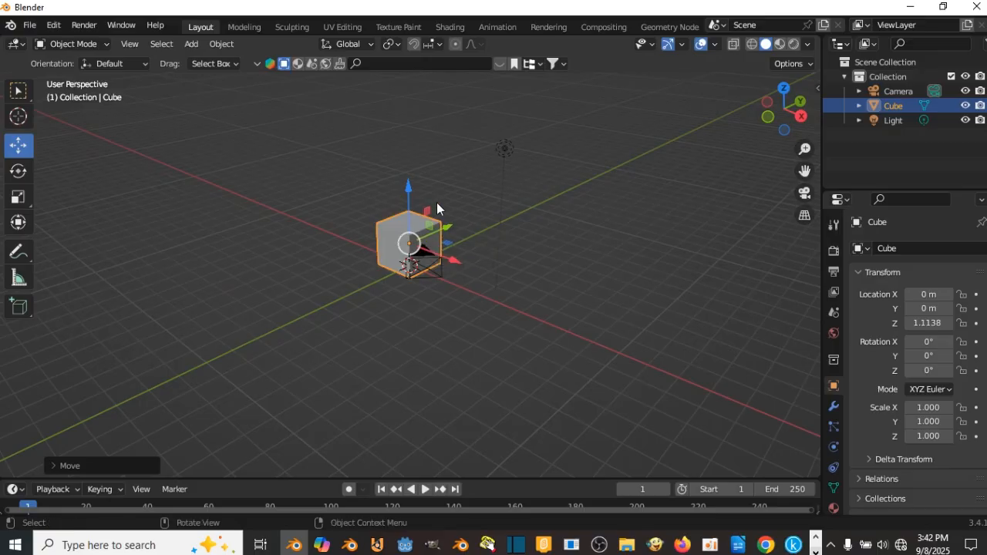
# Add a mesh plane and rotate it 90° around the global Y axis so it stands upright
pyautogui.hotkey('shift', 'a')
pyautogui.moveTo(461, 215)
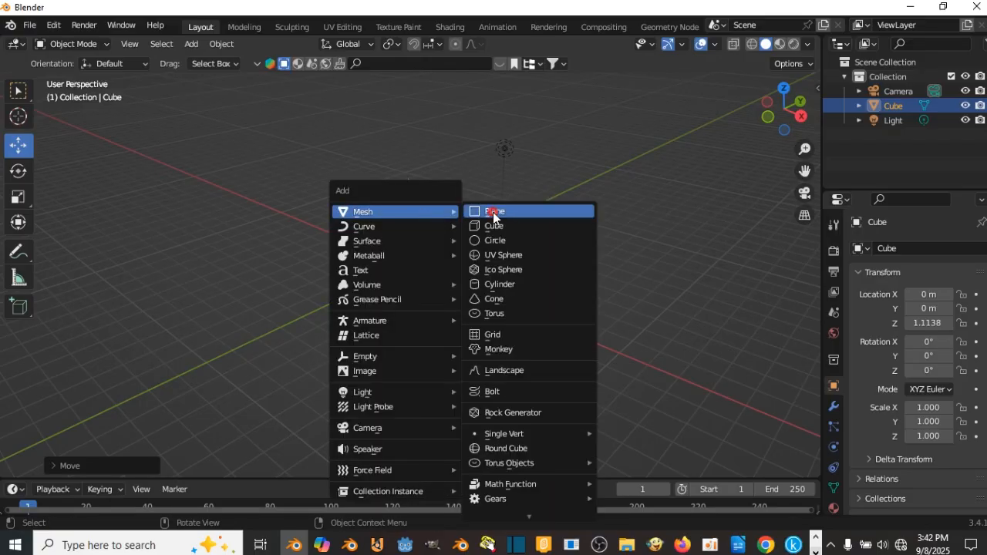
pyautogui.click(493, 212)
pyautogui.moveTo(493, 230); pyautogui.dragTo(456, 285, button='middle')
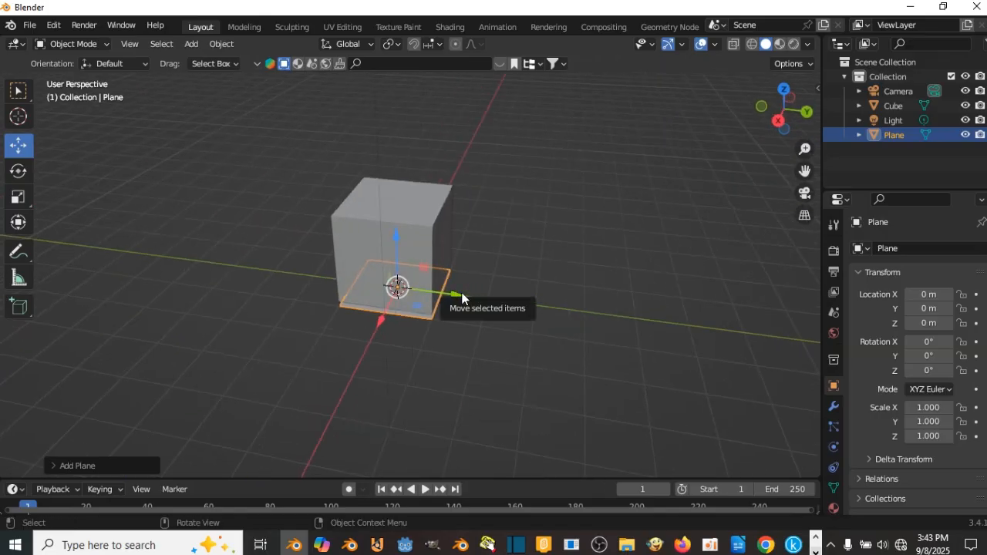
pyautogui.press('r')
pyautogui.press('y')
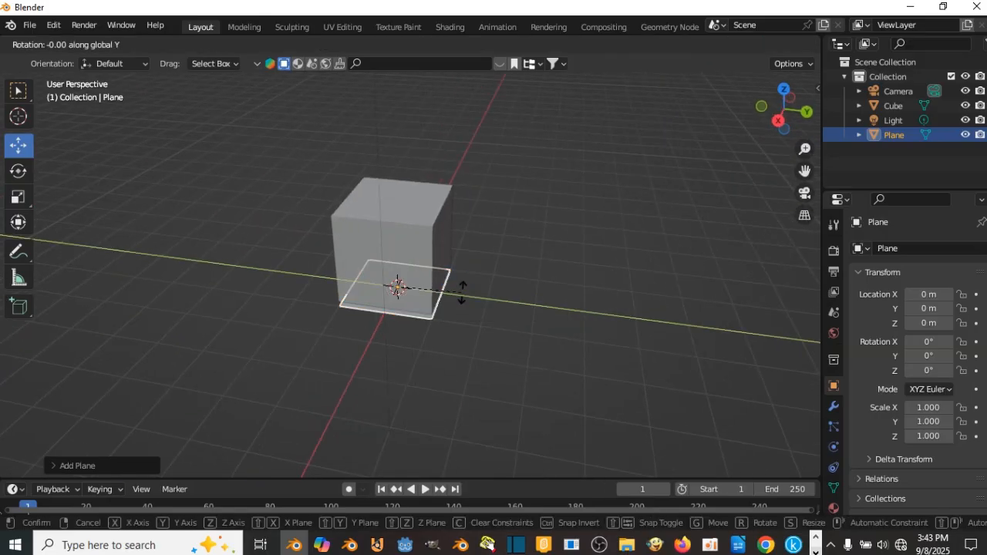
pyautogui.write('90')
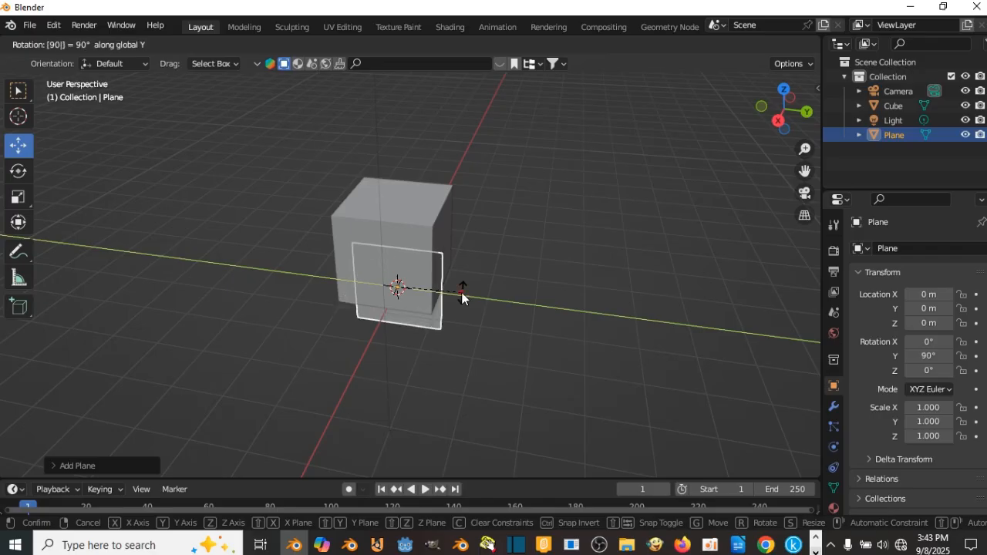
pyautogui.press('Return')
# Scale the upright plane uniformly to about 3.87 and raise it to about 3.35 m on Z
pyautogui.moveTo(436, 281); pyautogui.dragTo(387, 261, button='middle')
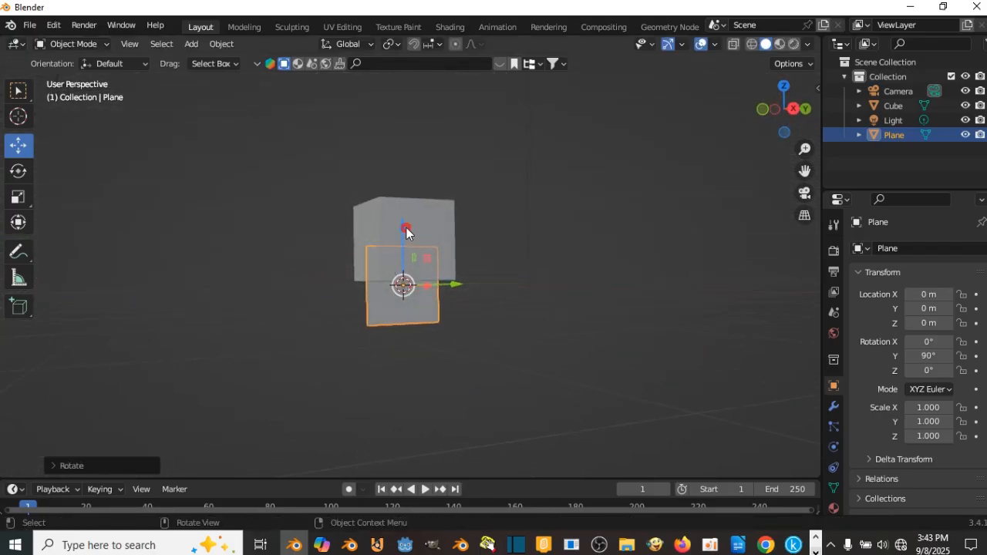
pyautogui.moveTo(406, 227); pyautogui.dragTo(406, 178)
pyautogui.moveTo(406, 226); pyautogui.dragTo(432, 251, button='middle')
pyautogui.press('s')
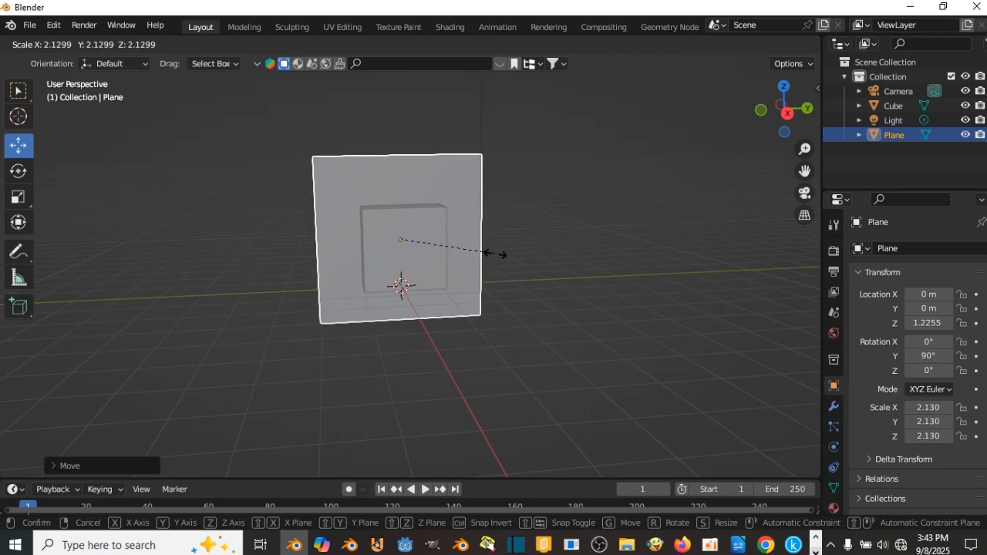
pyautogui.click(572, 254)
pyautogui.scroll(-4, 573, 254)
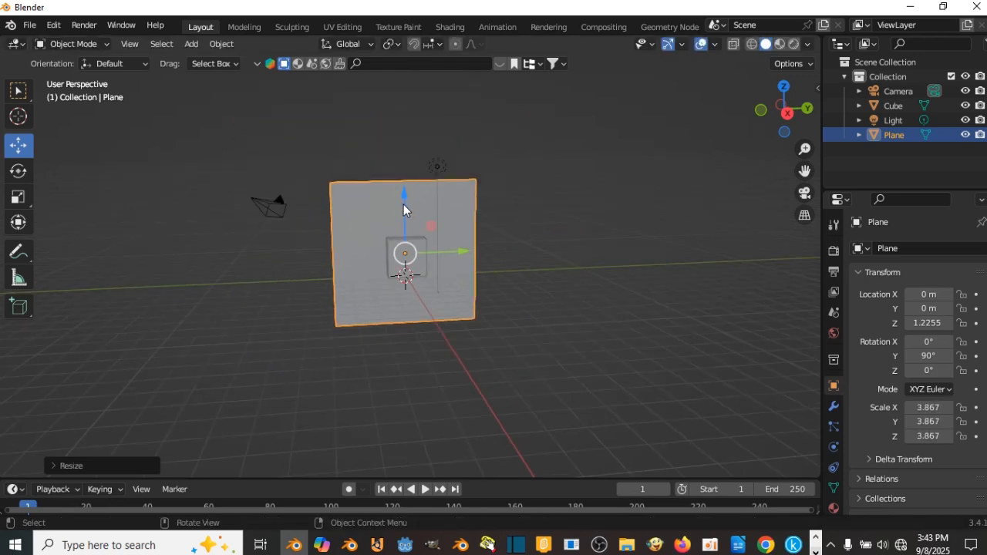
pyautogui.moveTo(403, 205); pyautogui.dragTo(405, 163)
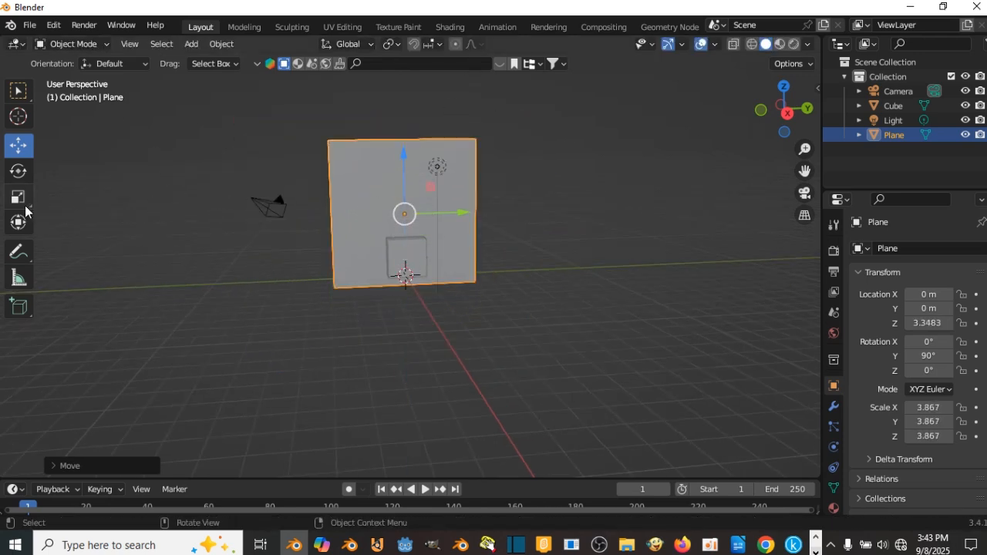
# Widen the upright plane to a Y scale of about 8.12 and raise it to about 3.96 m on Z
pyautogui.click(21, 199)
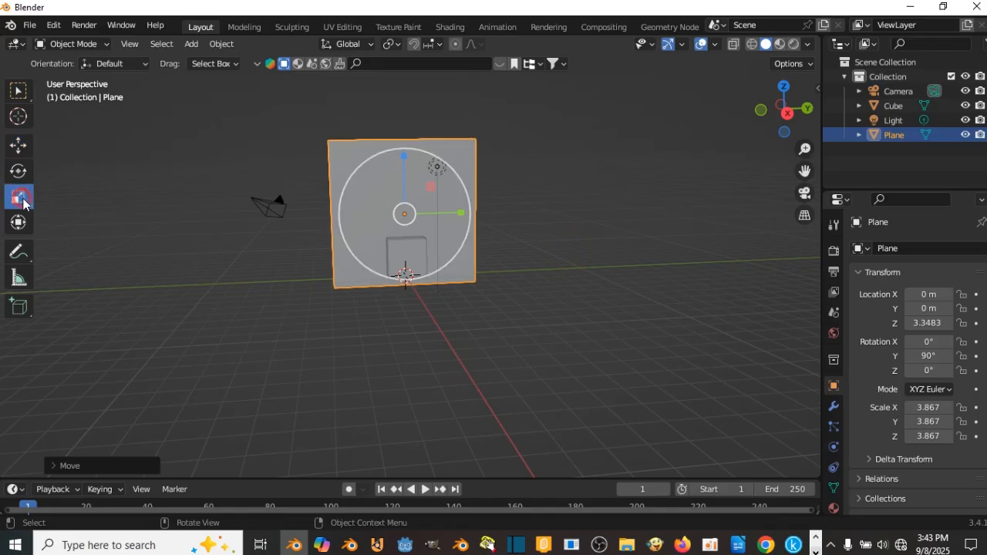
pyautogui.moveTo(460, 214); pyautogui.dragTo(534, 225)
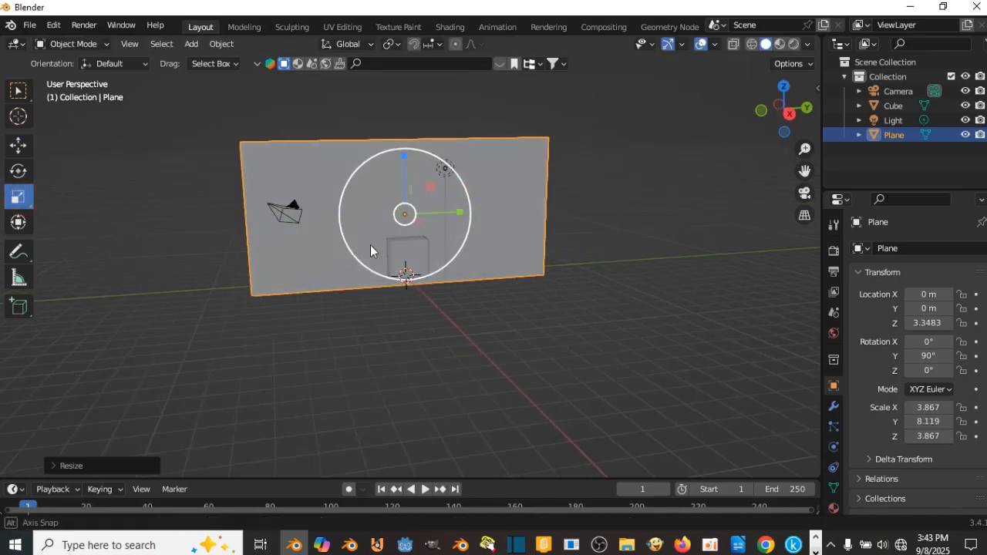
pyautogui.moveTo(370, 246); pyautogui.dragTo(276, 174, button='middle')
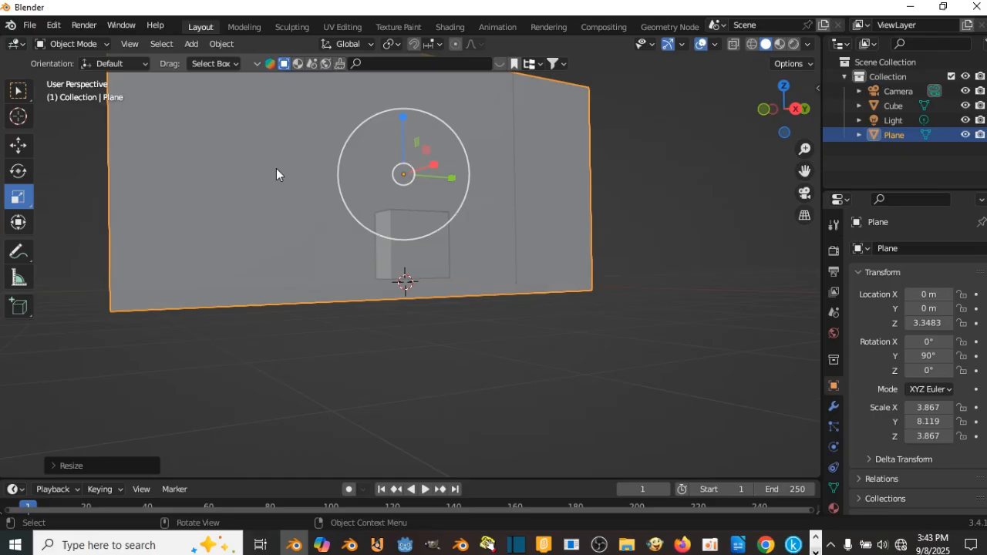
pyautogui.click(15, 148)
pyautogui.moveTo(402, 117); pyautogui.dragTo(401, 92)
# Add a second mesh plane at the world origin as the ground
pyautogui.scroll(-3, 387, 240)
pyautogui.moveTo(387, 240); pyautogui.dragTo(407, 270, button='middle')
pyautogui.hotkey('shift', 'a')
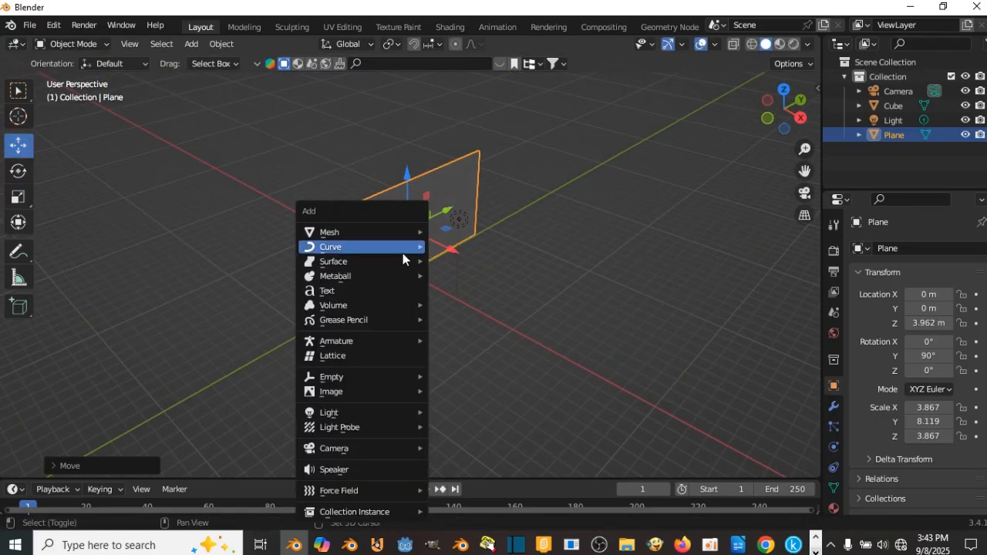
pyautogui.moveTo(371, 232)
pyautogui.click(444, 231)
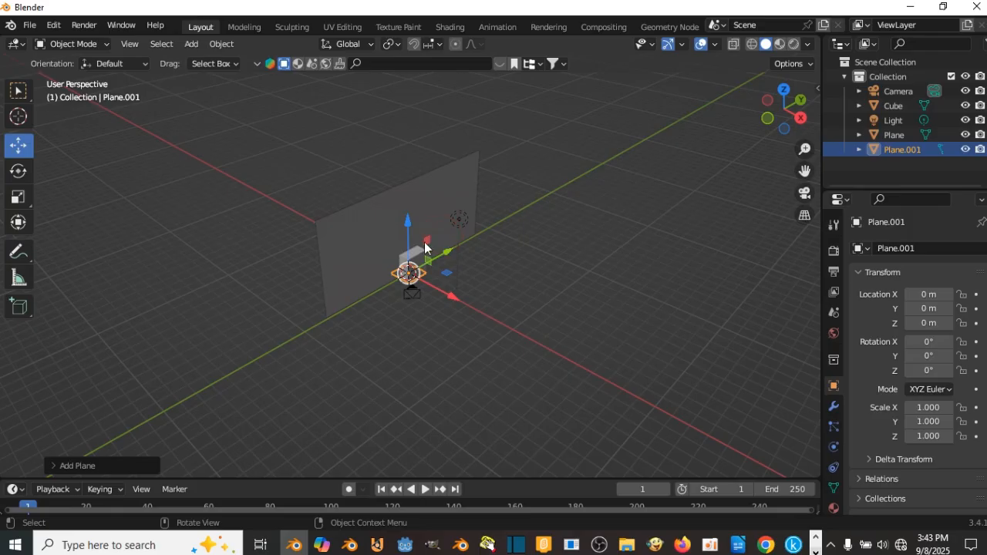
pyautogui.press('s')
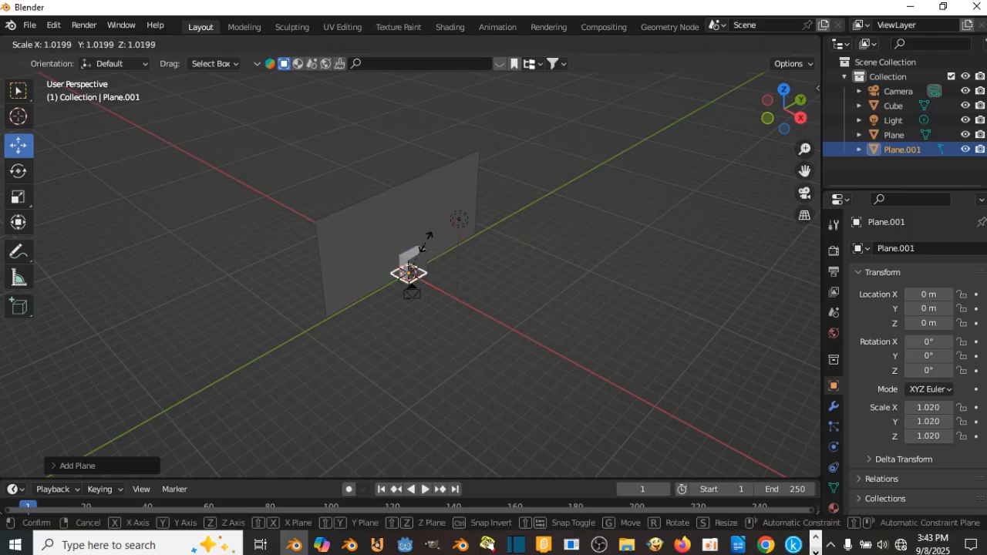
pyautogui.write('22')
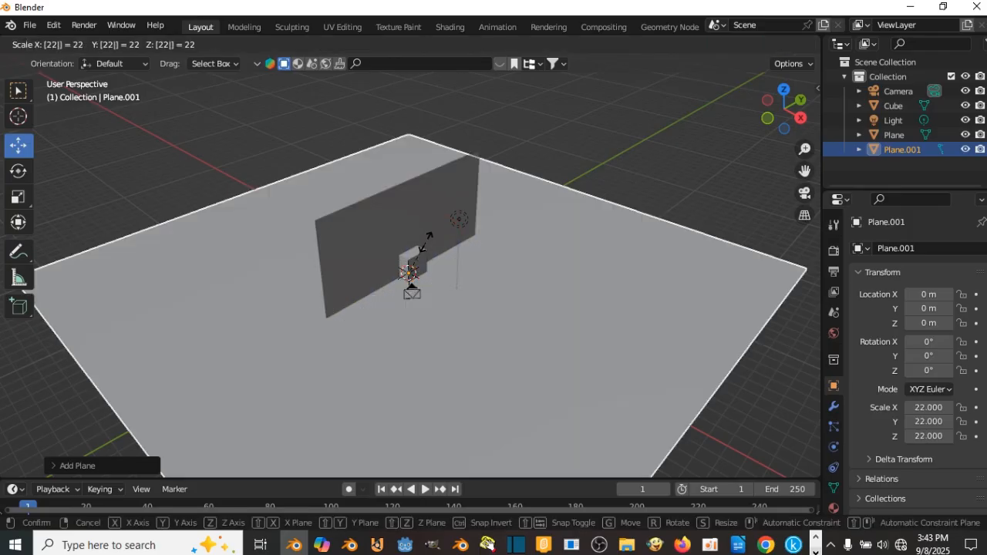
pyautogui.press('Escape')
# Scale the ground plane uniformly by 200
pyautogui.write('s')
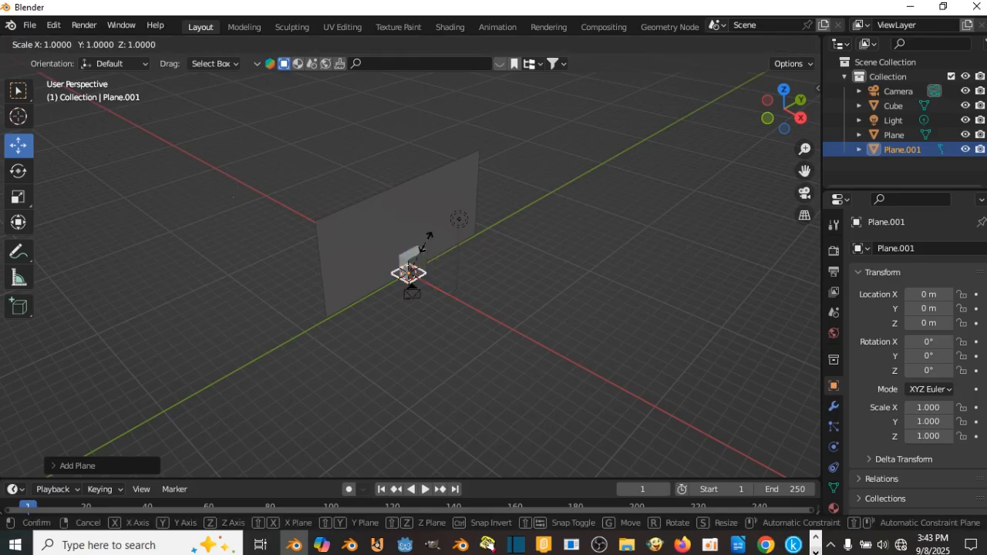
pyautogui.write('200')
pyautogui.press('Return')
# Lower the cube to about 1.04 m on Z so it rests closer to the ground plane
pyautogui.moveTo(424, 241); pyautogui.dragTo(461, 237, button='middle')
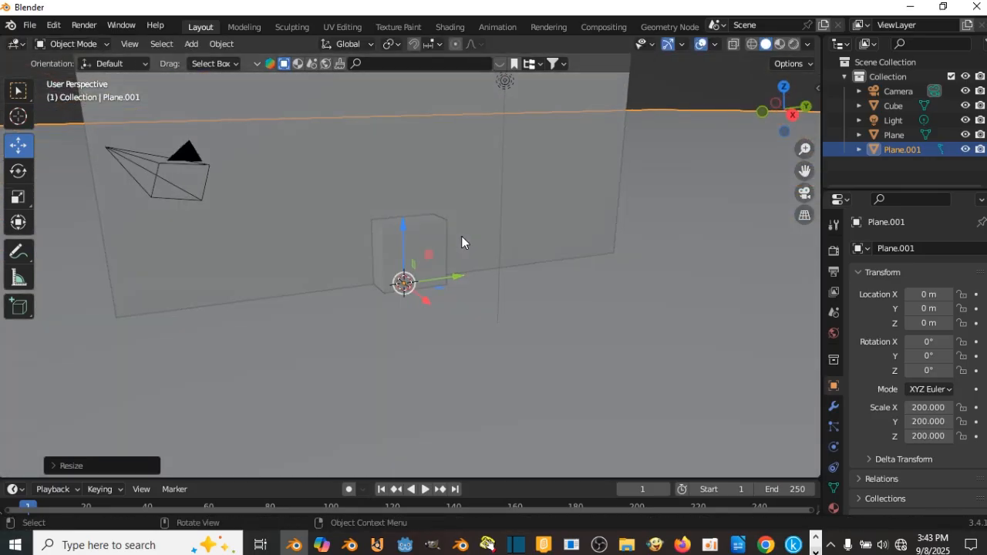
pyautogui.click(440, 182)
pyautogui.moveTo(441, 182); pyautogui.dragTo(407, 292, button='middle')
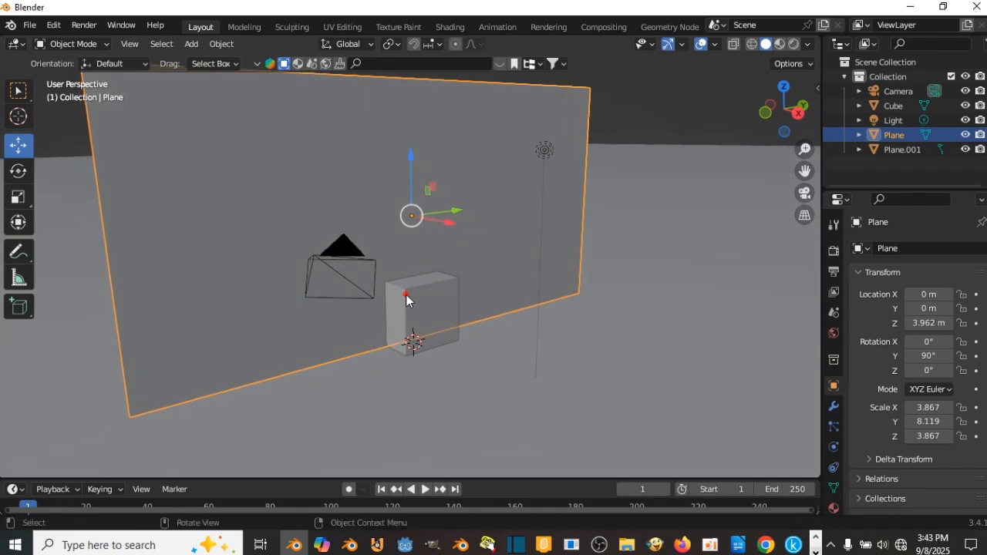
pyautogui.click(408, 291)
pyautogui.moveTo(413, 248)
pyautogui.mouseDown()
pyautogui.moveTo(412, 232)
pyautogui.moveTo(414, 249)
pyautogui.mouseUp()
pyautogui.moveTo(422, 261); pyautogui.dragTo(432, 297, button='middle')
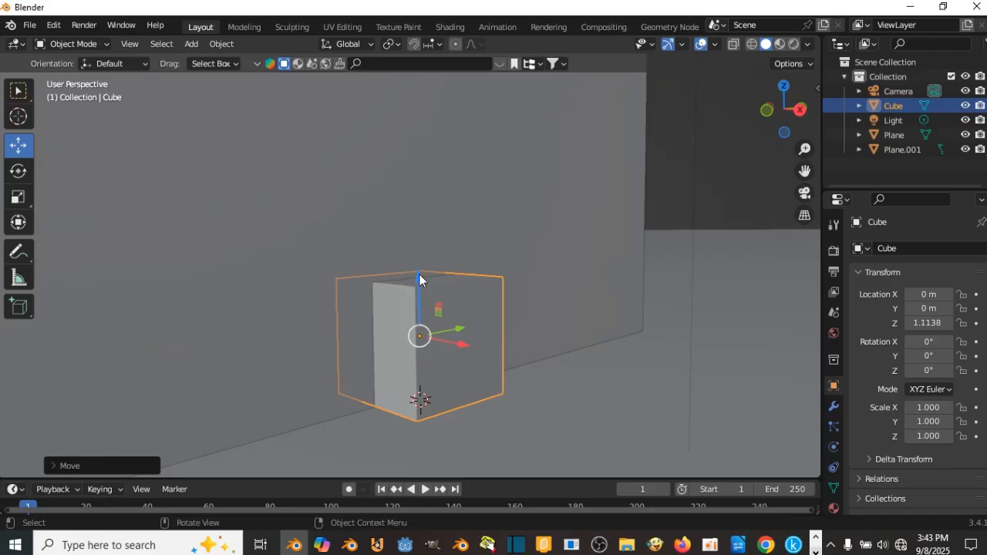
pyautogui.moveTo(420, 275); pyautogui.dragTo(421, 285)
# Lower the wide upright plane slightly along Z to about 3.85 m to bring its base to the ground
pyautogui.scroll(-5, 366, 245)
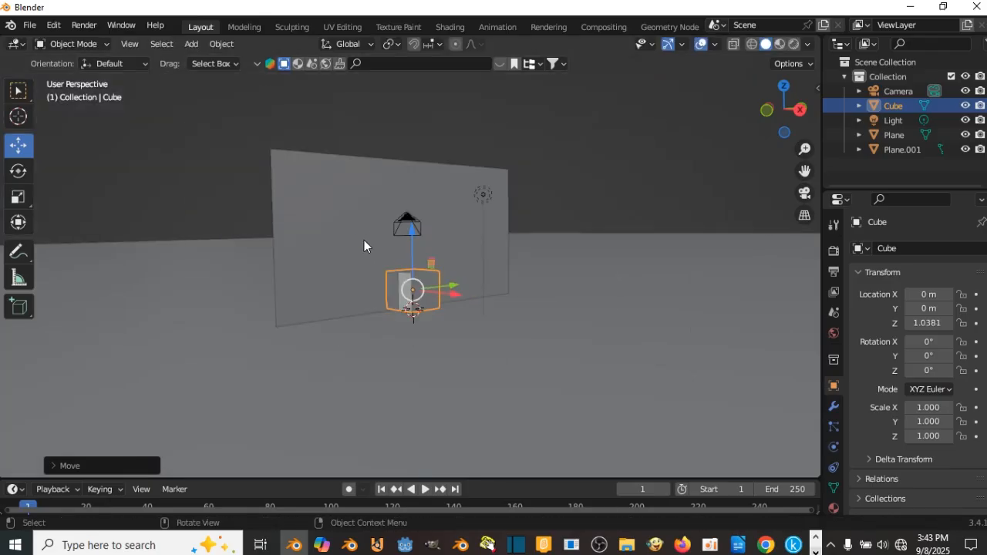
pyautogui.click(355, 228)
pyautogui.moveTo(413, 178); pyautogui.dragTo(413, 184)
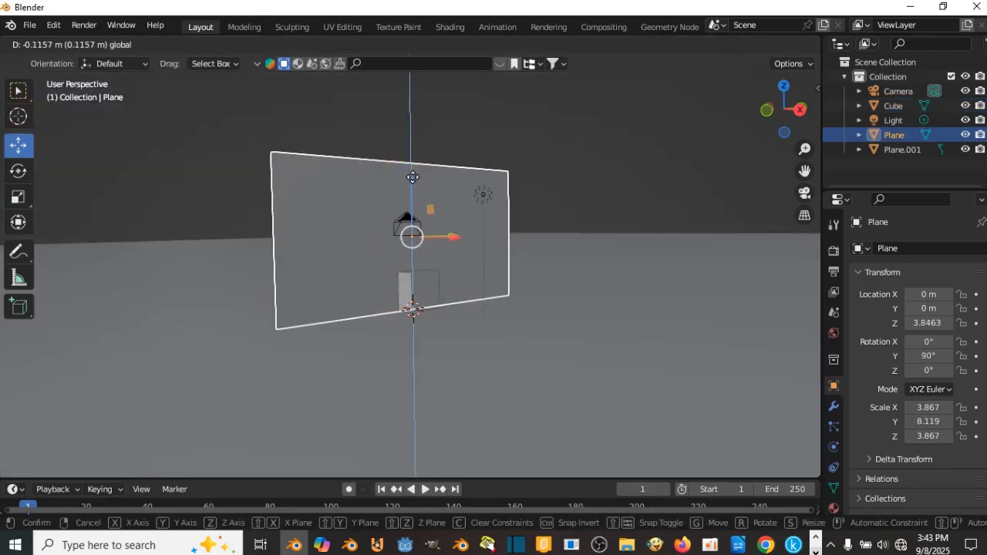
# Scale the cube uniformly to about 1.37
pyautogui.moveTo(413, 293); pyautogui.dragTo(484, 286, button='middle')
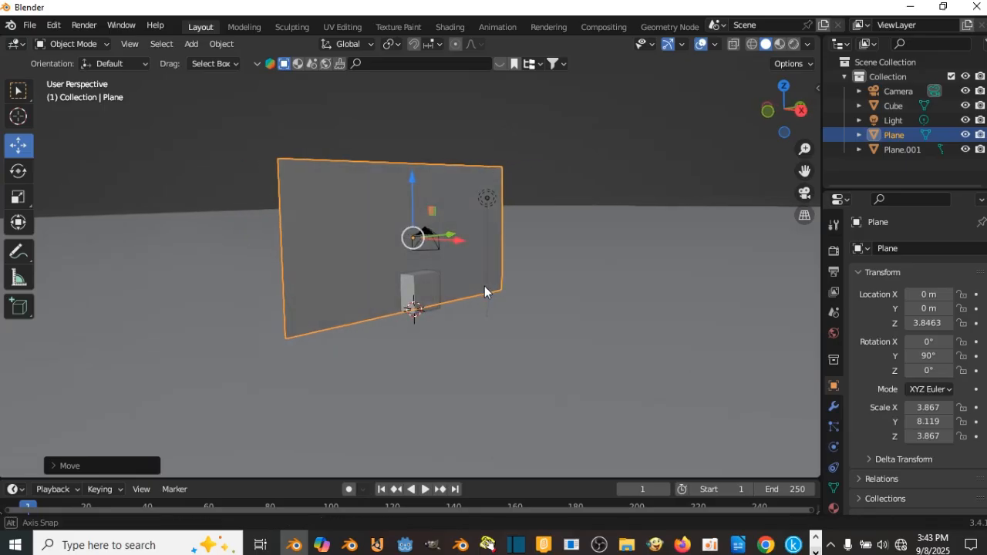
pyautogui.moveTo(405, 287); pyautogui.dragTo(513, 293, button='middle')
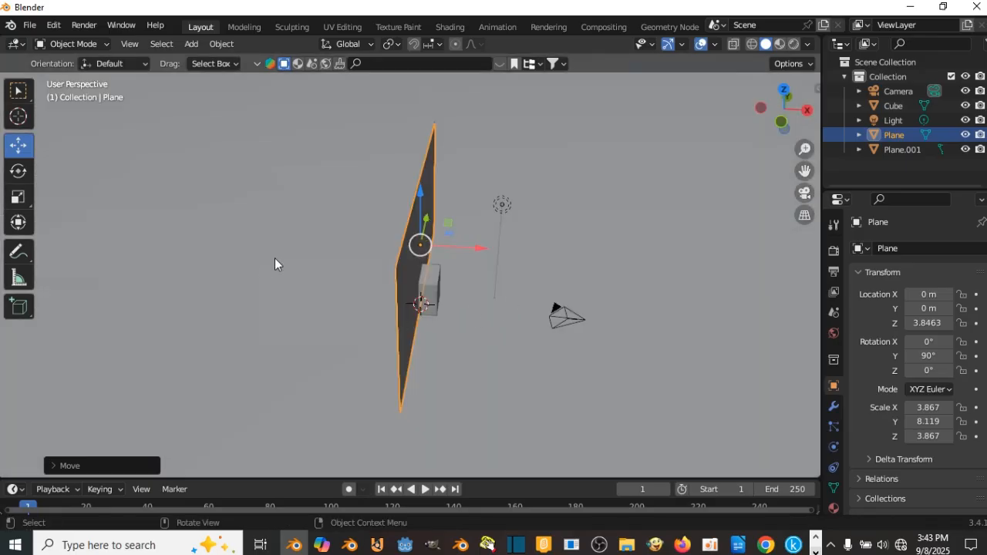
pyautogui.scroll(-3, 270, 253)
pyautogui.moveTo(235, 244); pyautogui.dragTo(204, 258, button='middle')
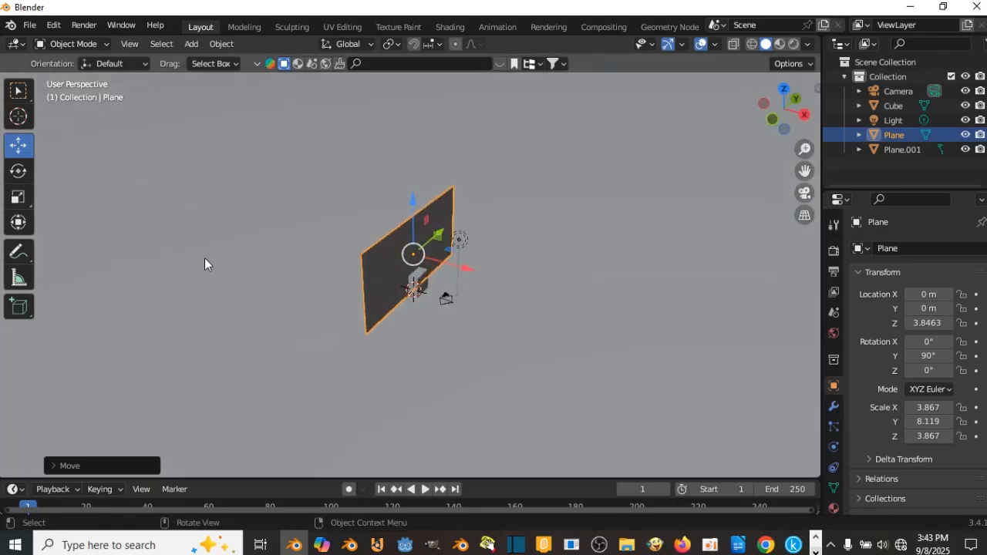
pyautogui.scroll(5, 343, 290)
pyautogui.click(402, 307)
pyautogui.moveTo(402, 307); pyautogui.dragTo(404, 277, button='middle')
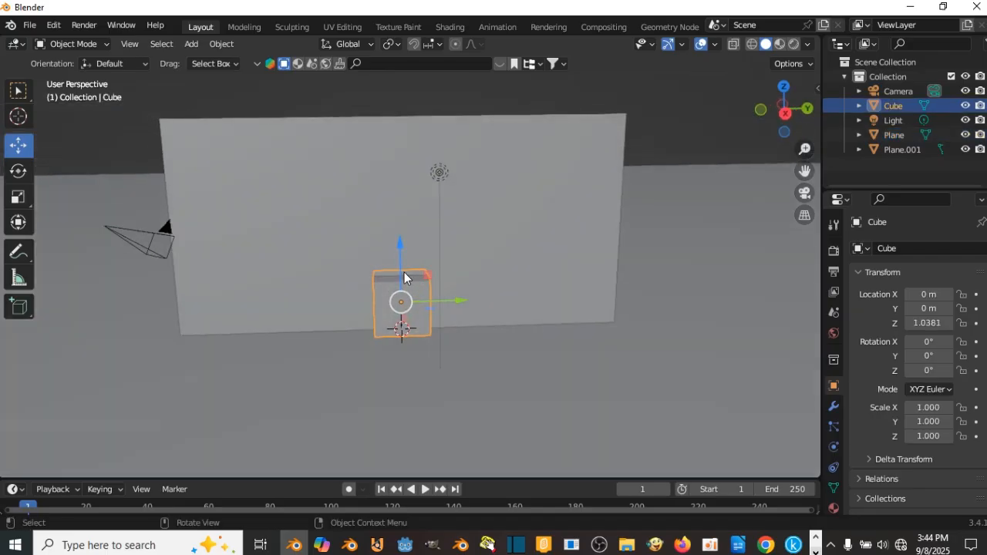
pyautogui.press('s')
pyautogui.click(505, 282)
pyautogui.scroll(-4, 493, 284)
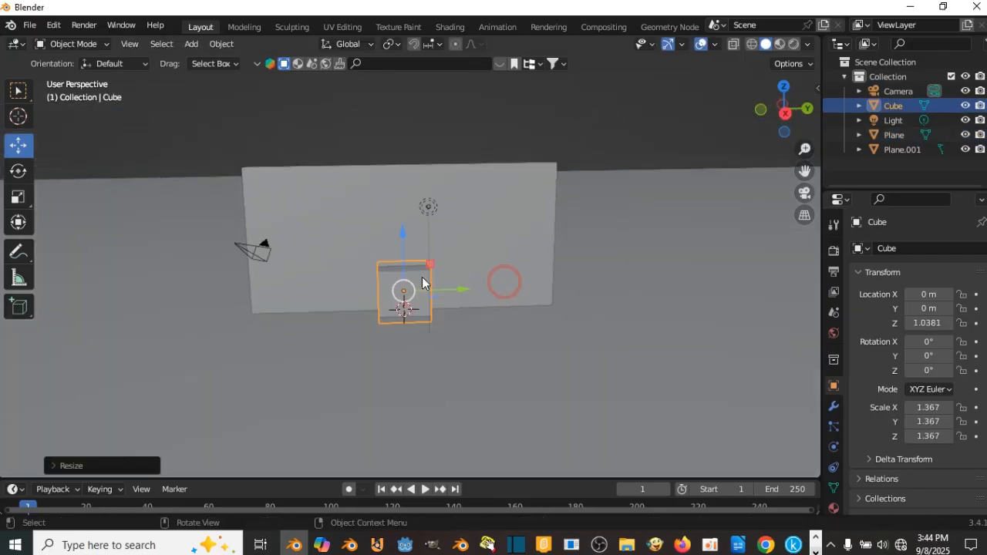
pyautogui.scroll(4, 450, 284)
pyautogui.moveTo(449, 284)
pyautogui.mouseDown(button='middle')
pyautogui.moveTo(424, 277)
pyautogui.moveTo(441, 278)
pyautogui.mouseUp(button='middle')
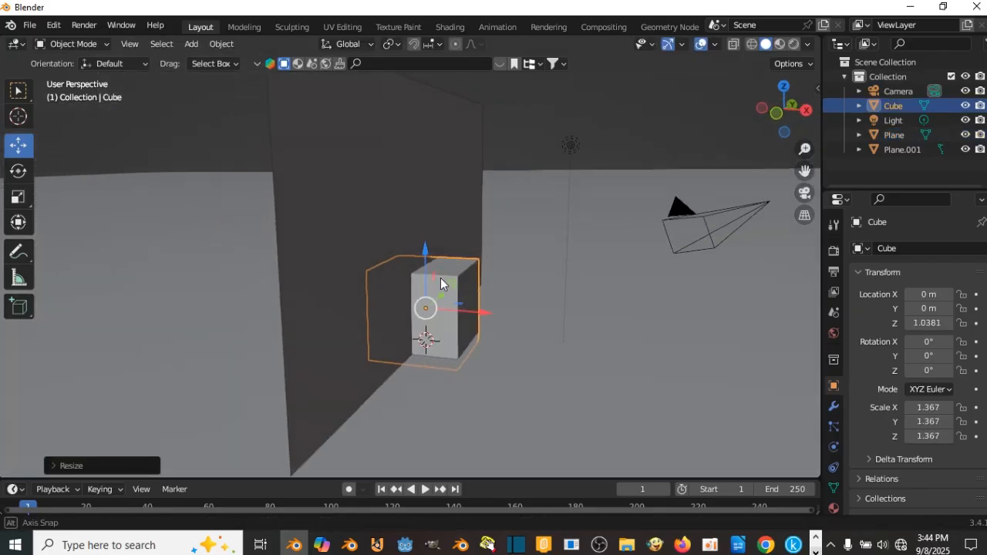
# Add a Solidify modifier to the upright plane to give it thickness
pyautogui.click(375, 214)
pyautogui.scroll(-4, 371, 270)
pyautogui.moveTo(371, 270); pyautogui.dragTo(592, 305, button='middle')
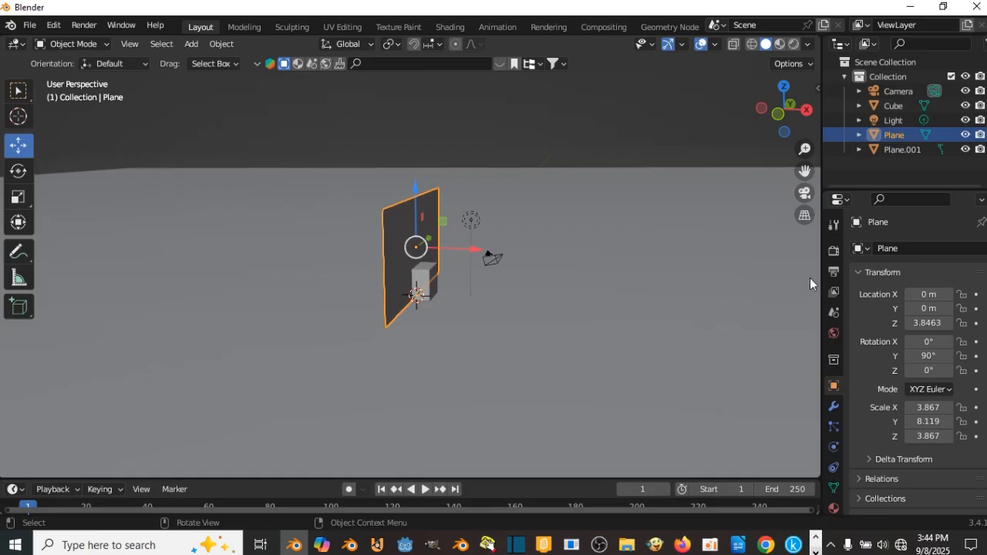
pyautogui.click(835, 405)
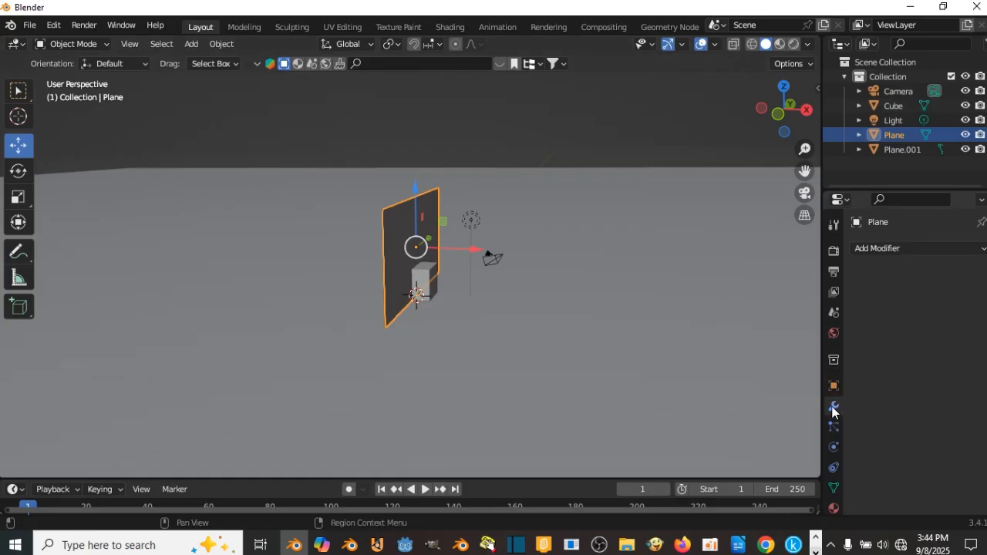
pyautogui.click(874, 249)
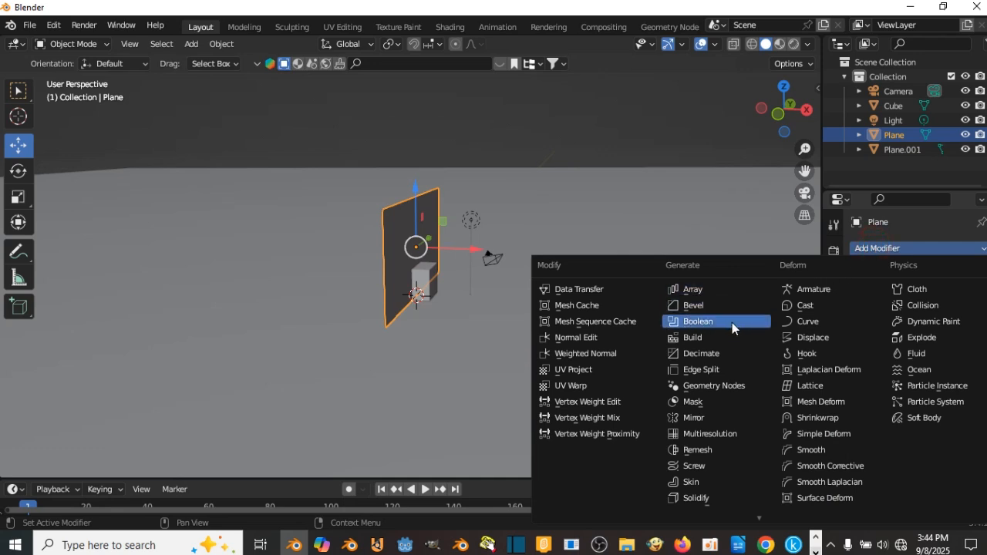
pyautogui.press('Escape')
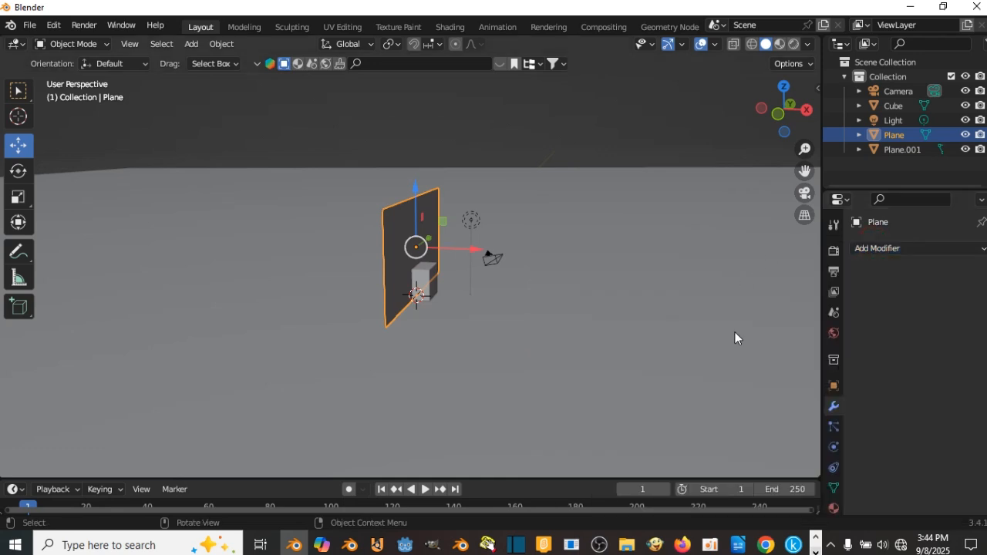
pyautogui.click(927, 247)
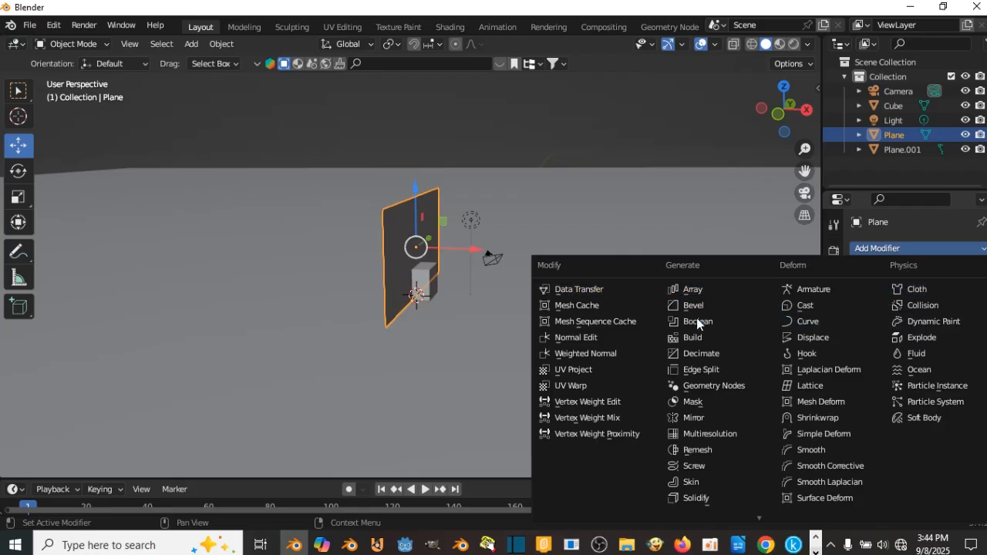
pyautogui.scroll(-4, 700, 479)
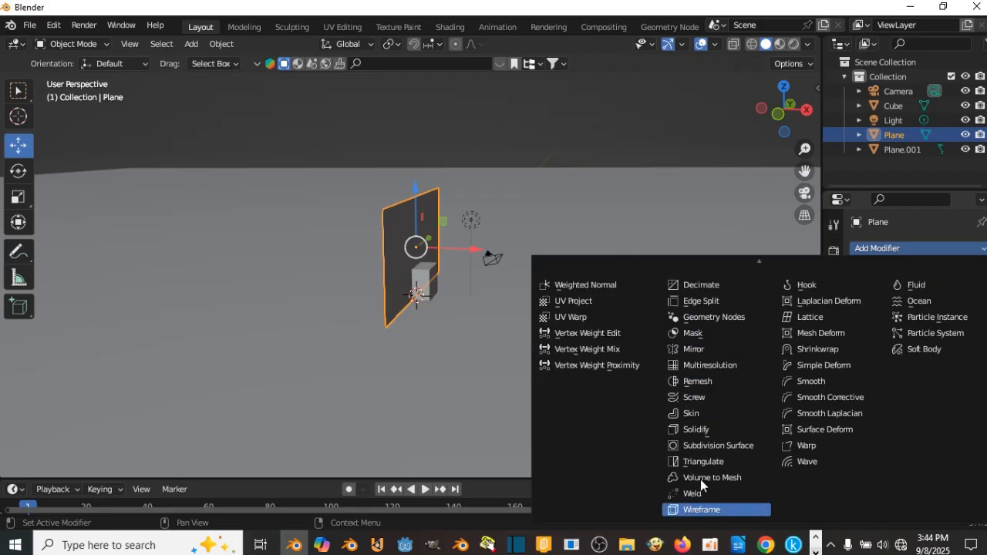
pyautogui.click(701, 429)
pyautogui.moveTo(357, 232); pyautogui.dragTo(424, 224, button='middle')
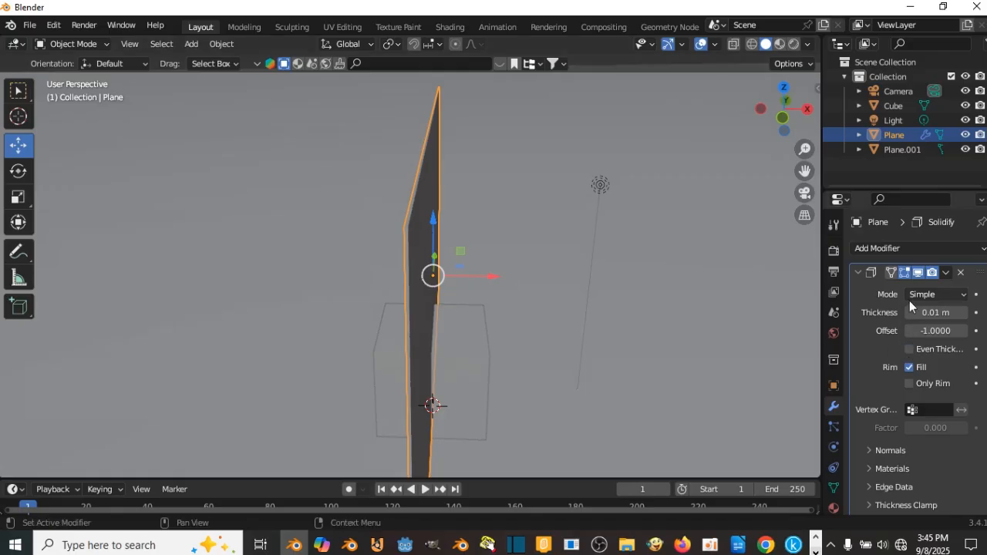
# Set the upright plane's Solidify thickness to 0.08 m, with the modifier displayed in the viewport
pyautogui.click(918, 273)
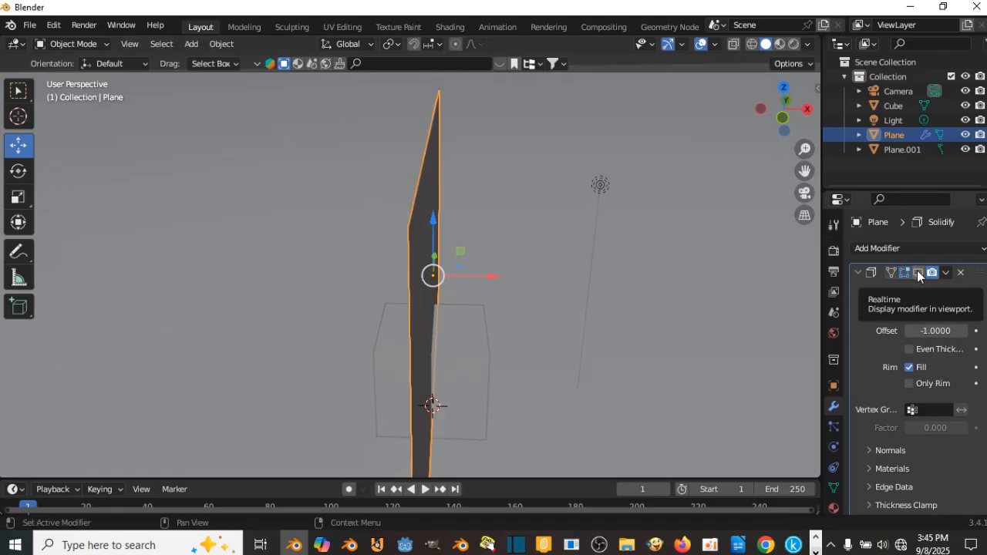
pyautogui.moveTo(691, 322); pyautogui.dragTo(672, 301, button='middle')
pyautogui.scroll(-3, 426, 261)
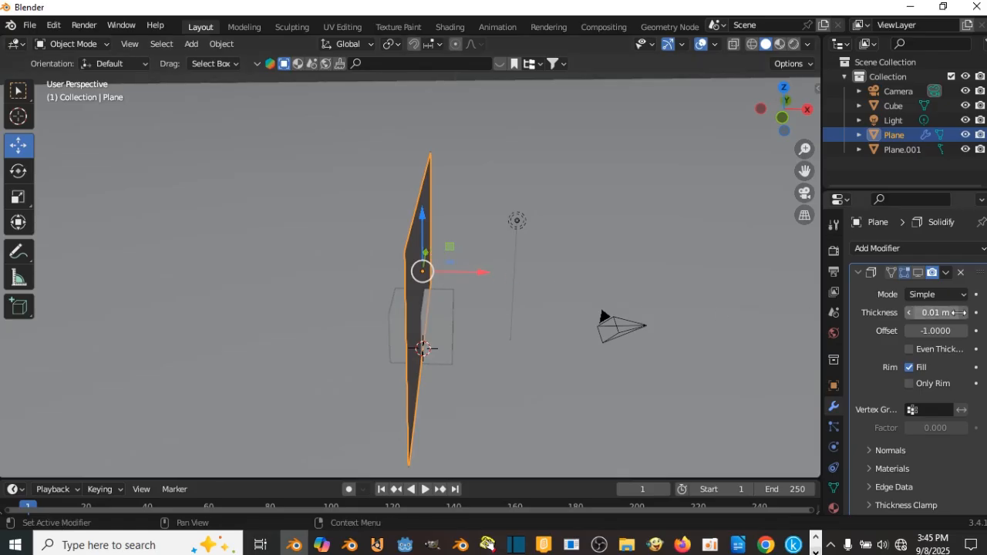
pyautogui.click(962, 313)
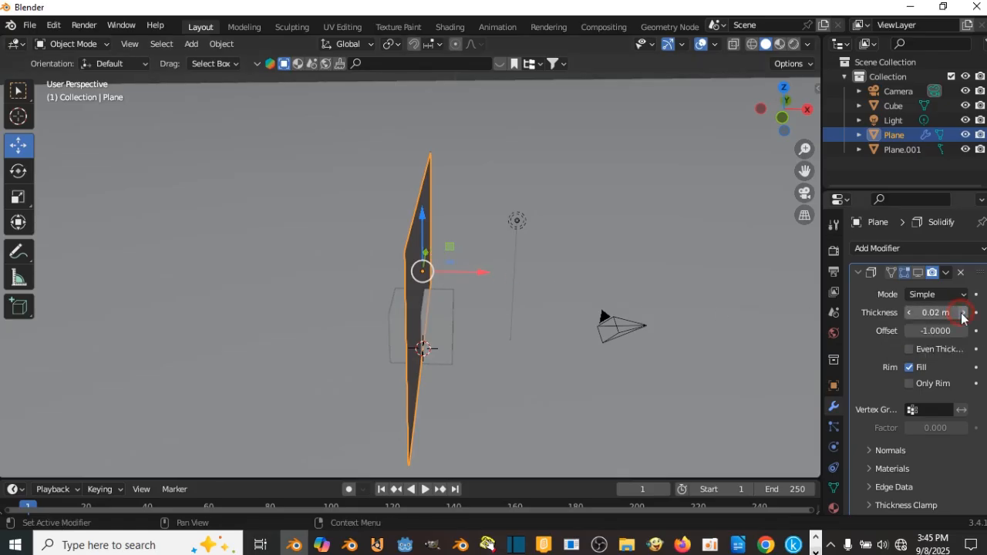
pyautogui.click(918, 273)
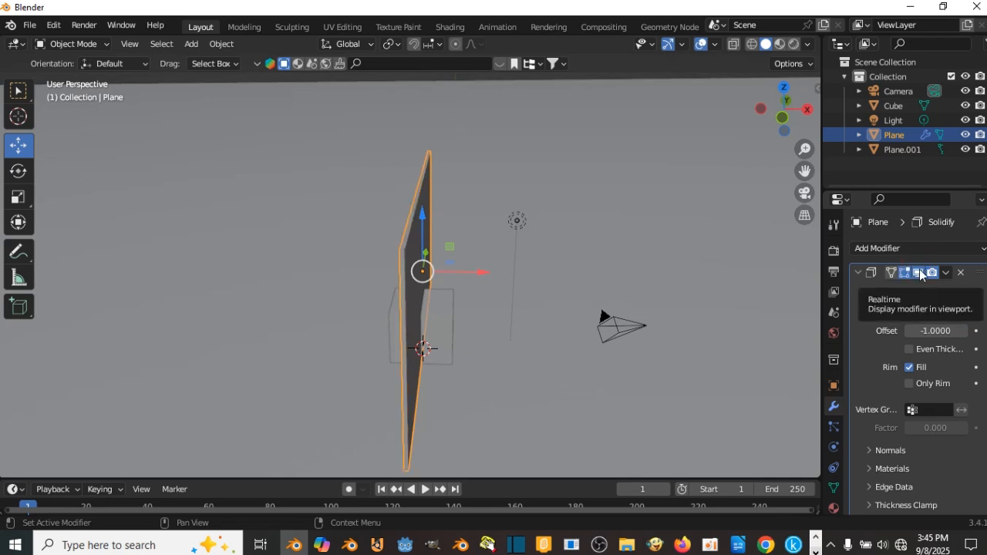
pyautogui.click(931, 273)
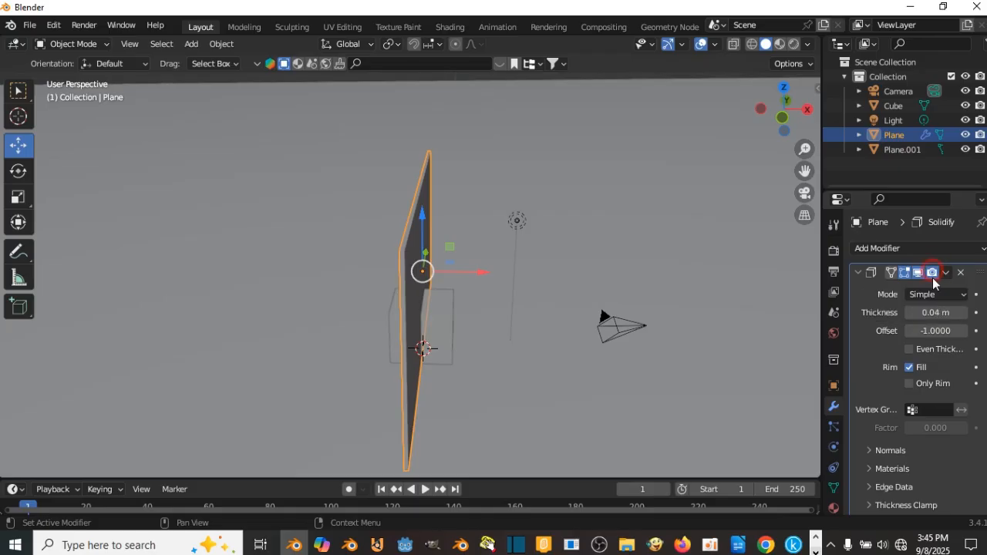
pyautogui.click(963, 313)
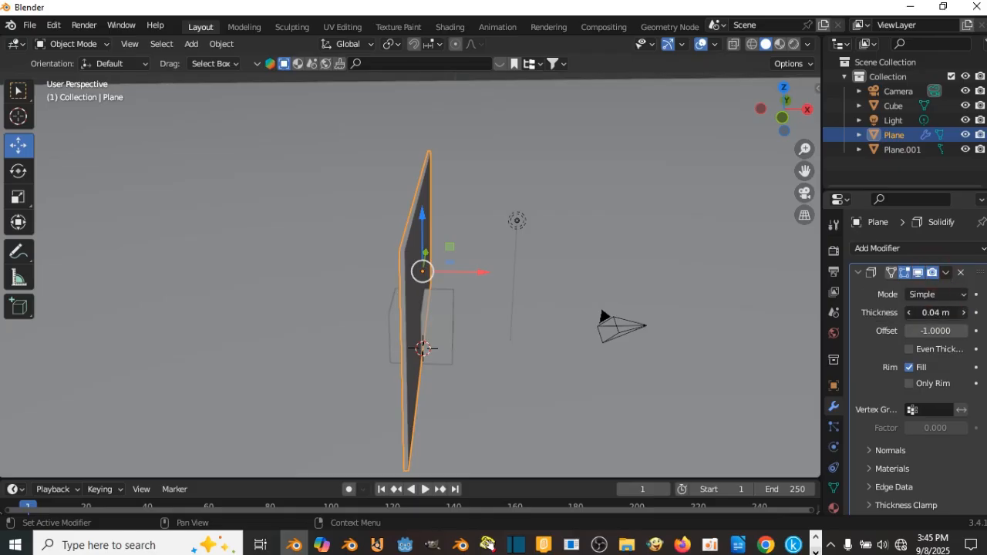
pyautogui.click(963, 313)
pyautogui.click(964, 314)
pyautogui.click(963, 314)
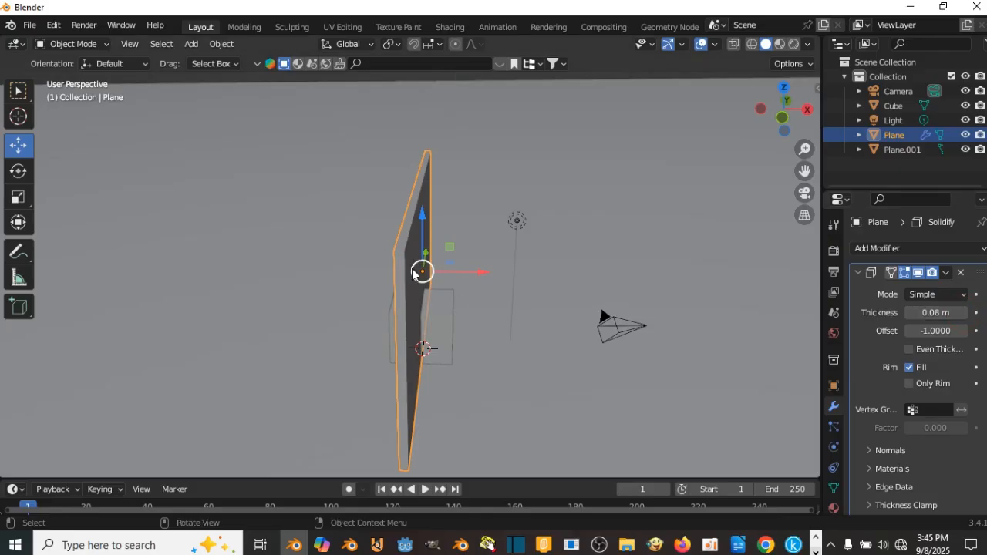
pyautogui.moveTo(413, 271)
pyautogui.mouseDown(button='middle')
pyautogui.moveTo(449, 273)
pyautogui.moveTo(399, 273)
pyautogui.mouseUp(button='middle')
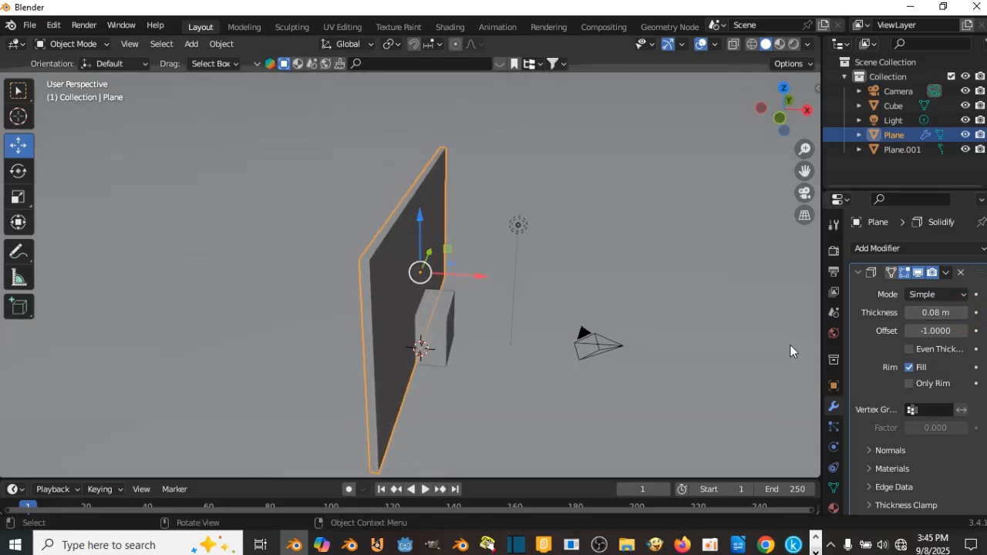
# Switch the Solidify modifier's viewport display off and back on to compare the upright plane with and without thickness
pyautogui.click(948, 273)
pyautogui.moveTo(428, 262); pyautogui.dragTo(516, 244, button='middle')
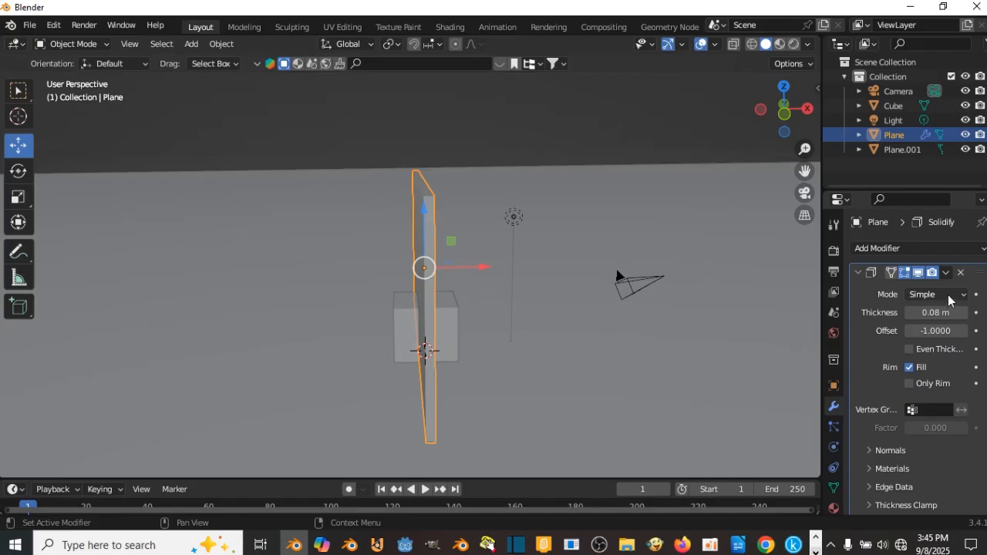
pyautogui.click(920, 275)
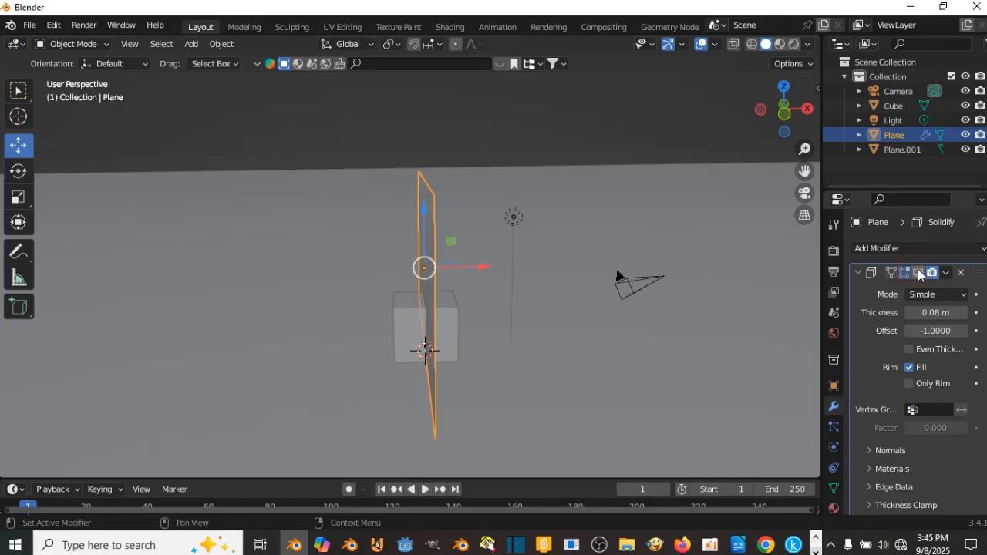
pyautogui.moveTo(414, 332); pyautogui.dragTo(458, 319, button='middle')
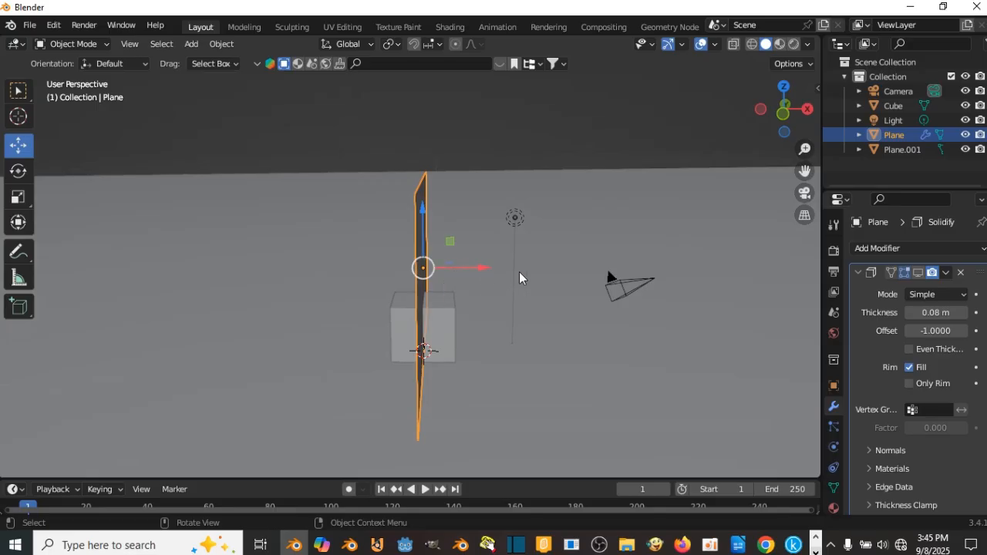
pyautogui.click(919, 273)
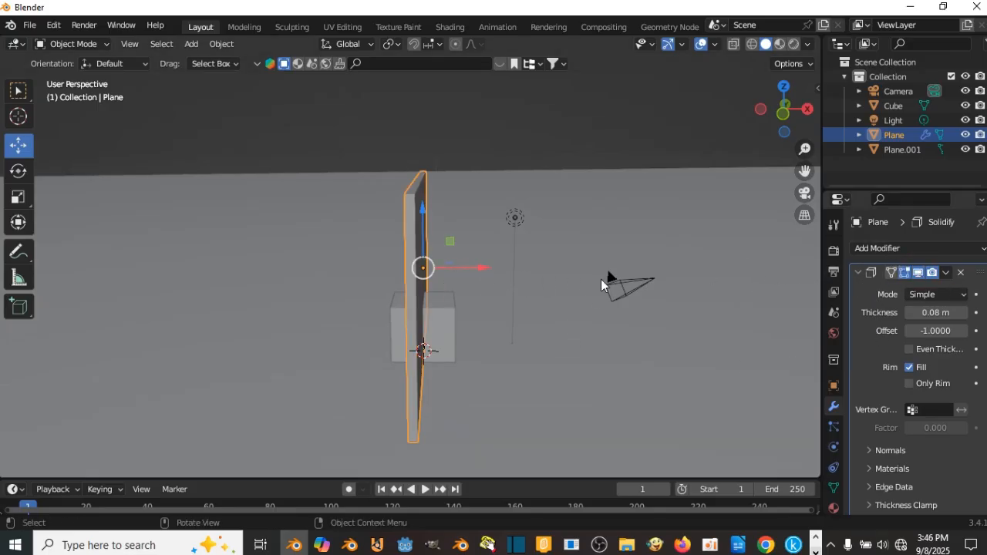
pyautogui.moveTo(601, 283)
pyautogui.mouseDown(button='middle')
pyautogui.moveTo(601, 249)
pyautogui.moveTo(612, 301)
pyautogui.moveTo(609, 274)
pyautogui.mouseUp(button='middle')
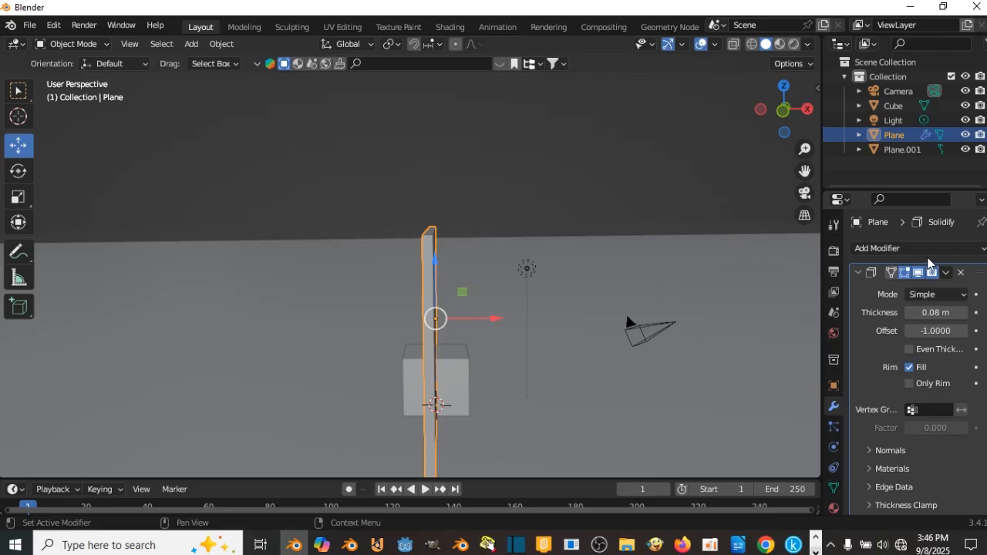
# Try applying the Solidify modifier to inspect the upright plane's mesh in Edit Mode, and undo both changes
pyautogui.click(859, 273)
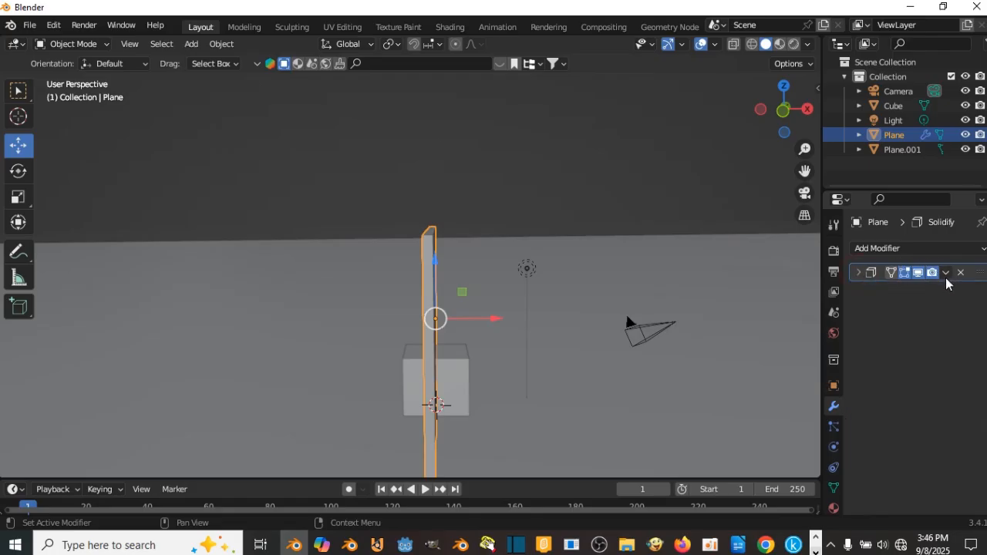
pyautogui.moveTo(445, 282); pyautogui.dragTo(430, 259, button='middle')
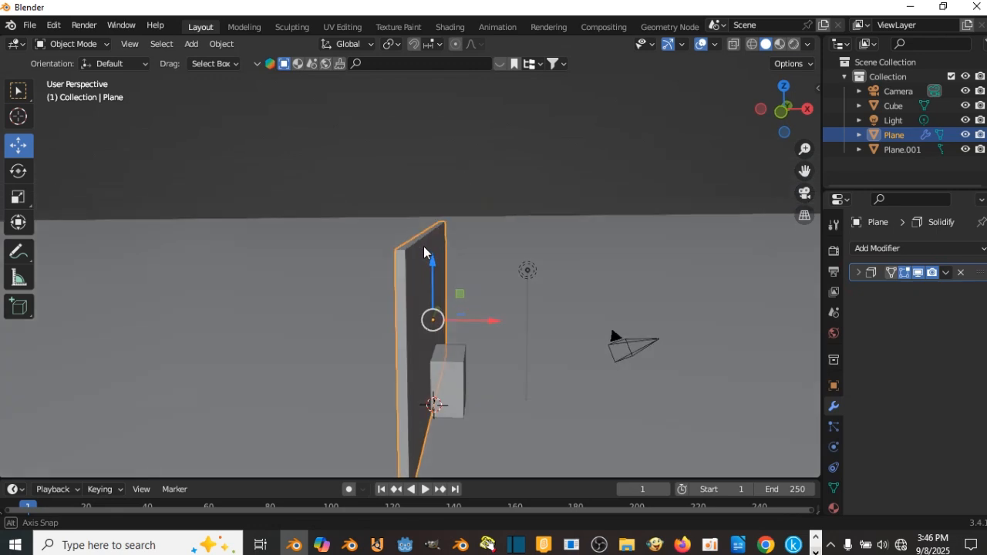
pyautogui.click(946, 272)
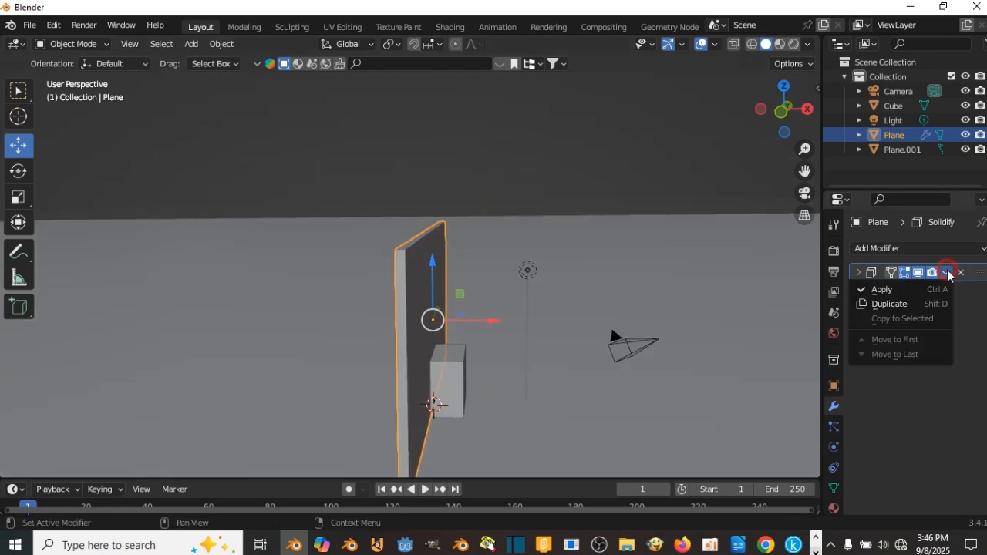
pyautogui.click(888, 290)
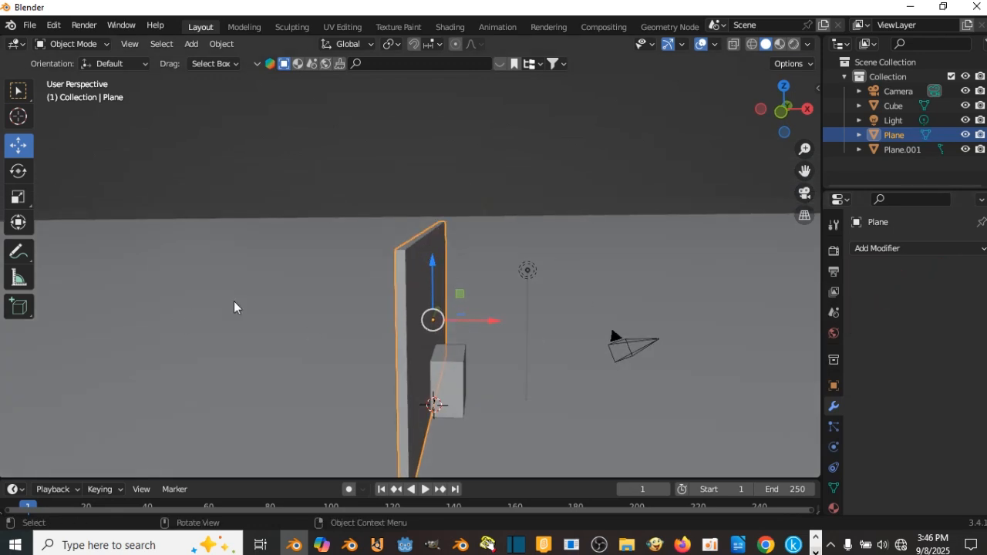
pyautogui.press('Tab')
pyautogui.moveTo(392, 291)
pyautogui.mouseDown(button='middle')
pyautogui.moveTo(417, 290)
pyautogui.moveTo(394, 283)
pyautogui.mouseUp(button='middle')
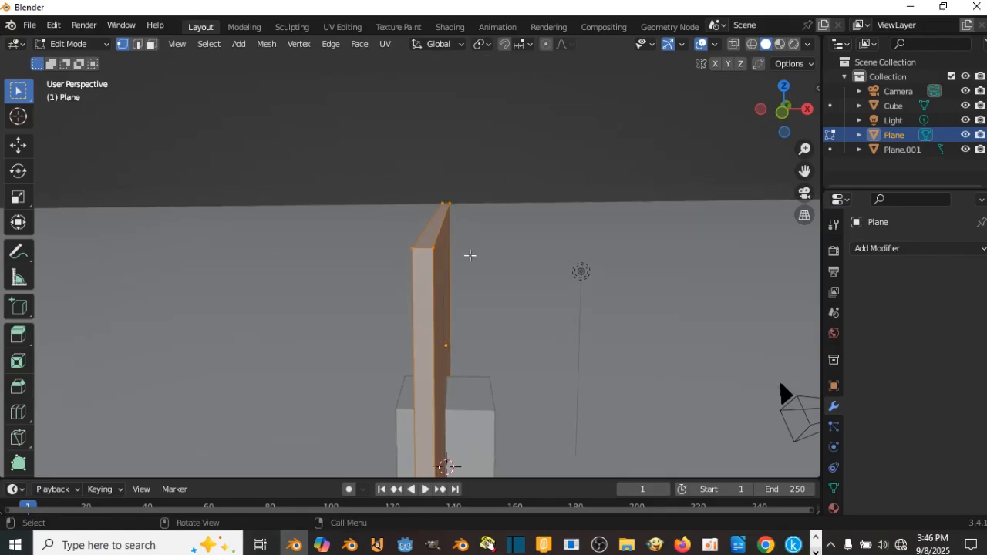
pyautogui.hotkey('ctrl', 'z')
pyautogui.hotkey('ctrl', 'z')
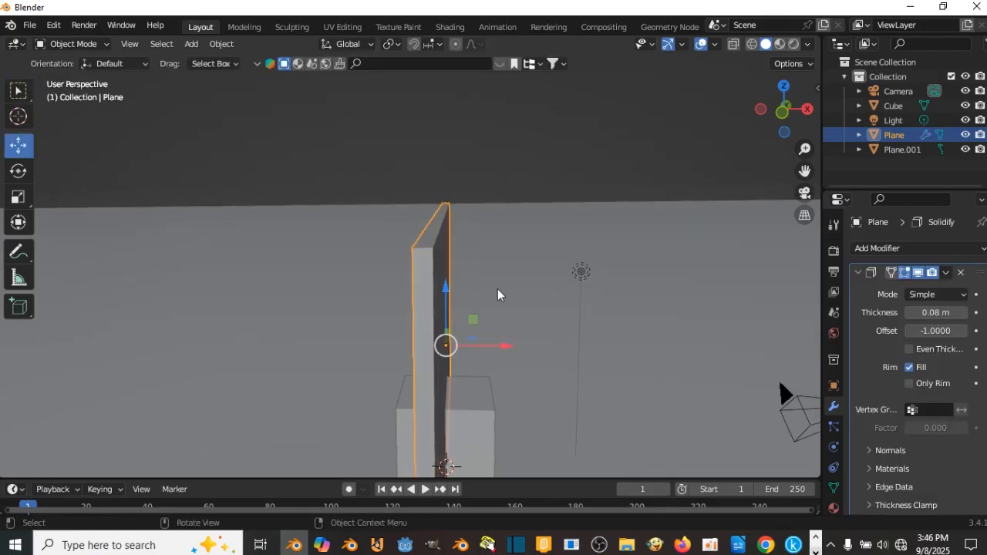
# Collapse the Solidify settings and add a Boolean modifier to the upright plane
pyautogui.click(858, 272)
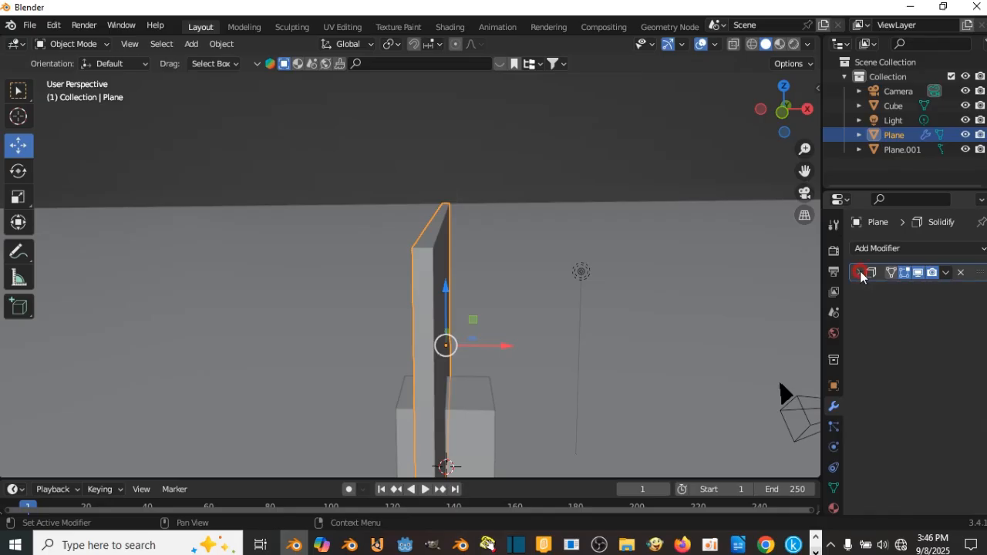
pyautogui.click(877, 250)
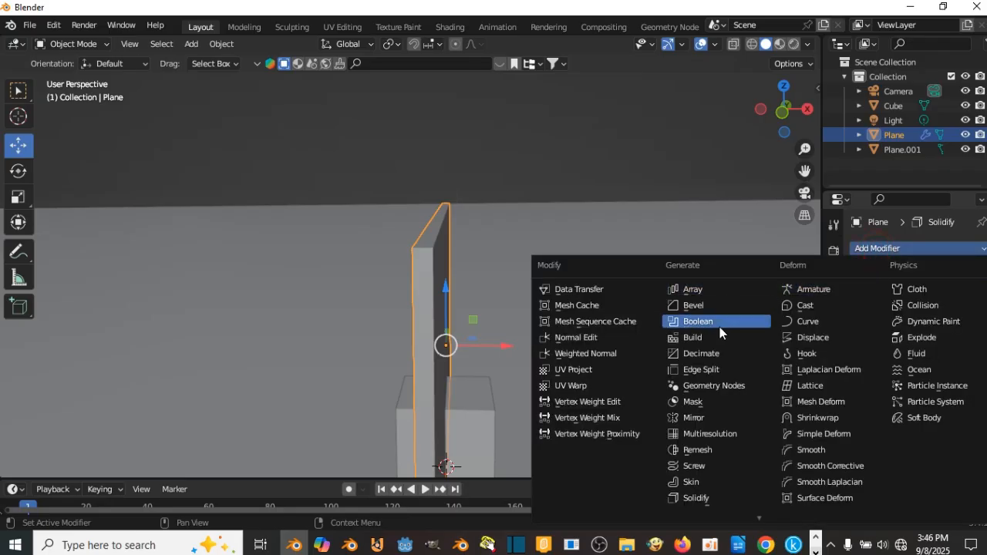
pyautogui.click(699, 324)
# Raise the cube slightly along the Z axis in front of the upright plane
pyautogui.scroll(-6, 542, 304)
pyautogui.keyDown('shift'); pyautogui.moveTo(559, 314); pyautogui.dragTo(527, 259, button='middle'); pyautogui.keyUp('shift')
pyautogui.scroll(6, 531, 309)
pyautogui.scroll(-5, 516, 336)
pyautogui.moveTo(463, 235); pyautogui.dragTo(505, 300, button='middle')
pyautogui.scroll(5, 494, 310)
pyautogui.moveTo(558, 393); pyautogui.dragTo(542, 360, button='middle')
pyautogui.scroll(-5, 572, 374)
pyautogui.click(433, 314)
pyautogui.scroll(4, 439, 322)
pyautogui.keyDown('shift'); pyautogui.moveTo(443, 320); pyautogui.dragTo(403, 264, button='middle'); pyautogui.keyUp('shift')
pyautogui.moveTo(394, 258); pyautogui.dragTo(395, 250)
# Scale the cube up uniformly by a factor of about 1.11
pyautogui.press('s')
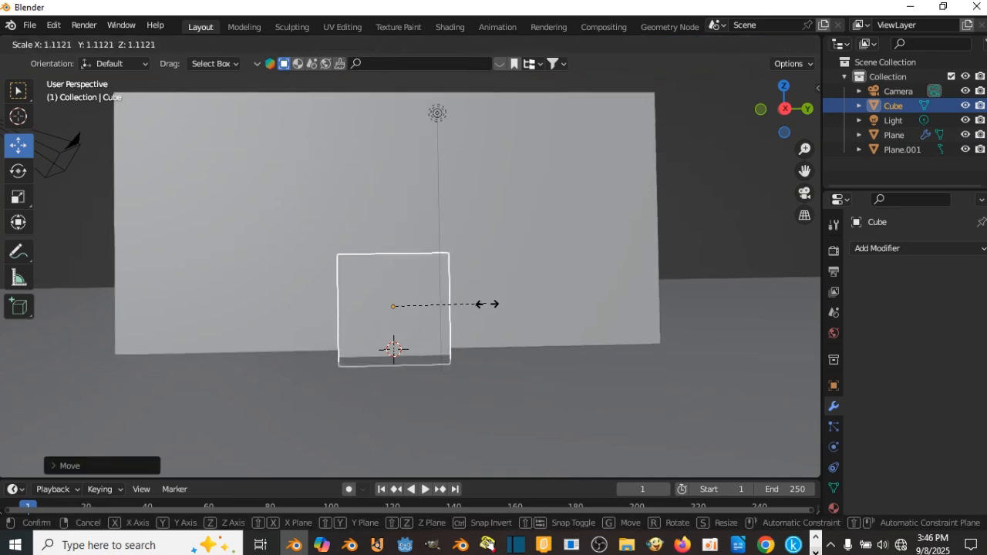
pyautogui.click(487, 305)
pyautogui.moveTo(490, 304)
pyautogui.mouseDown(button='middle')
pyautogui.moveTo(619, 333)
pyautogui.moveTo(562, 335)
pyautogui.moveTo(481, 315)
pyautogui.mouseUp(button='middle')
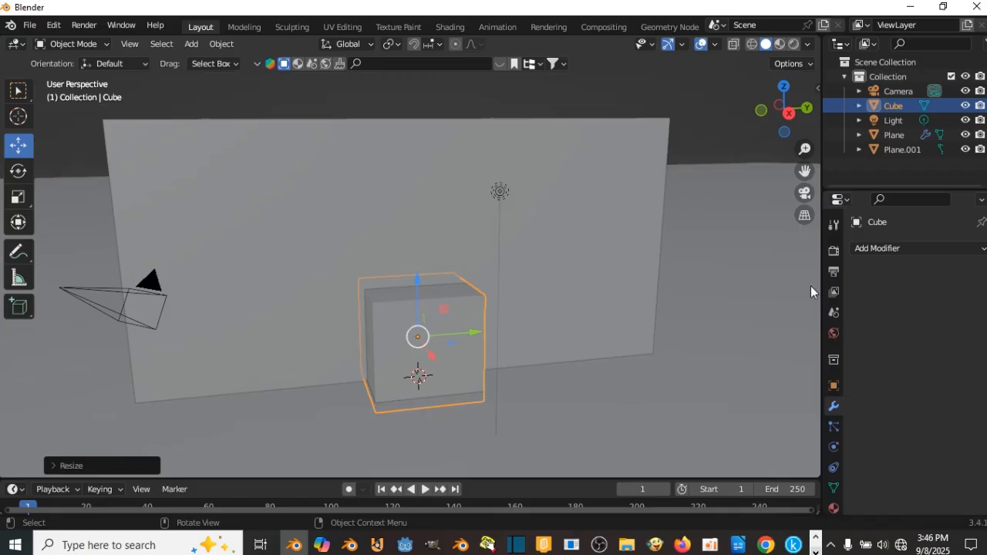
# Set the cube as the object of the upright wall's Difference Boolean modifier to cut the opening
pyautogui.click(868, 249)
pyautogui.click(509, 220)
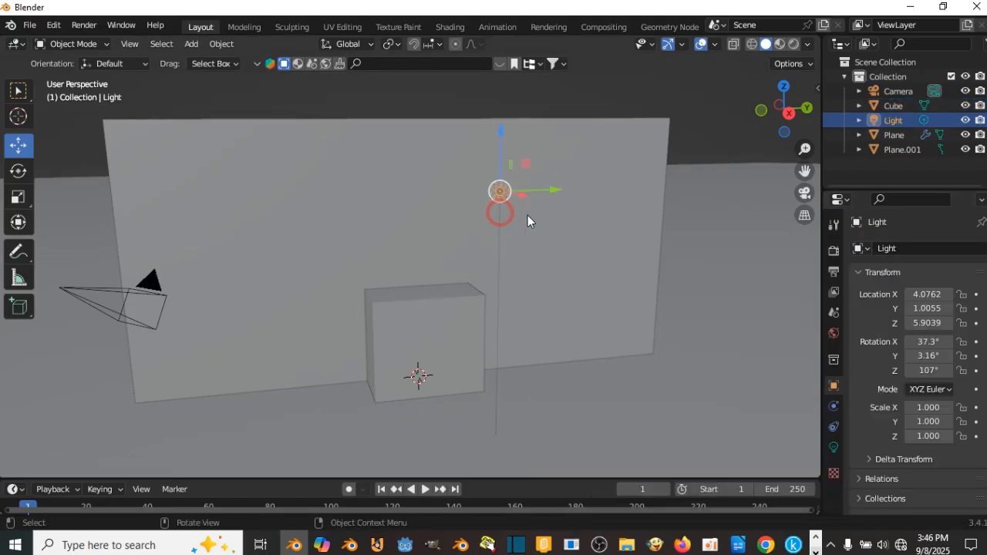
pyautogui.scroll(-5, 545, 222)
pyautogui.moveTo(545, 224); pyautogui.dragTo(521, 276, button='middle')
pyautogui.scroll(3, 521, 275)
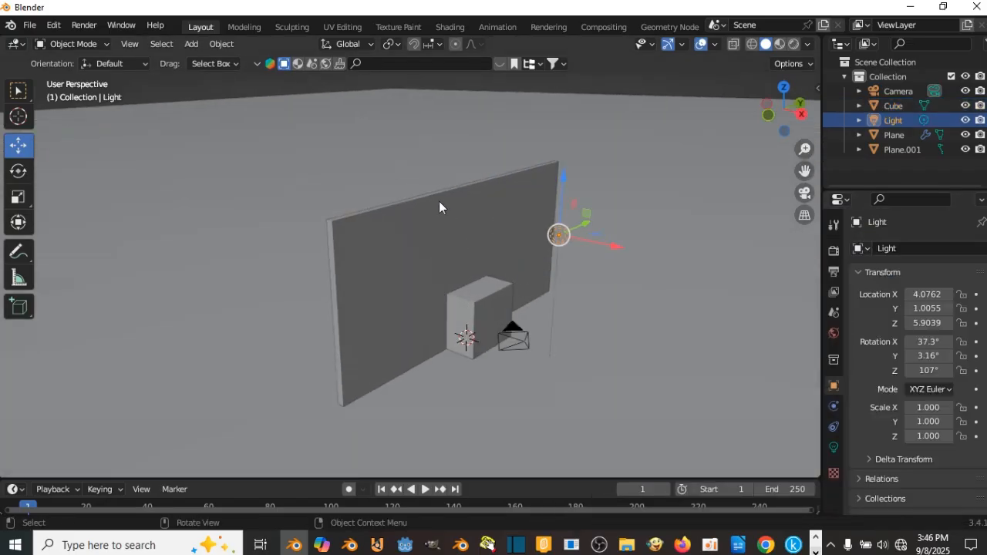
pyautogui.click(428, 222)
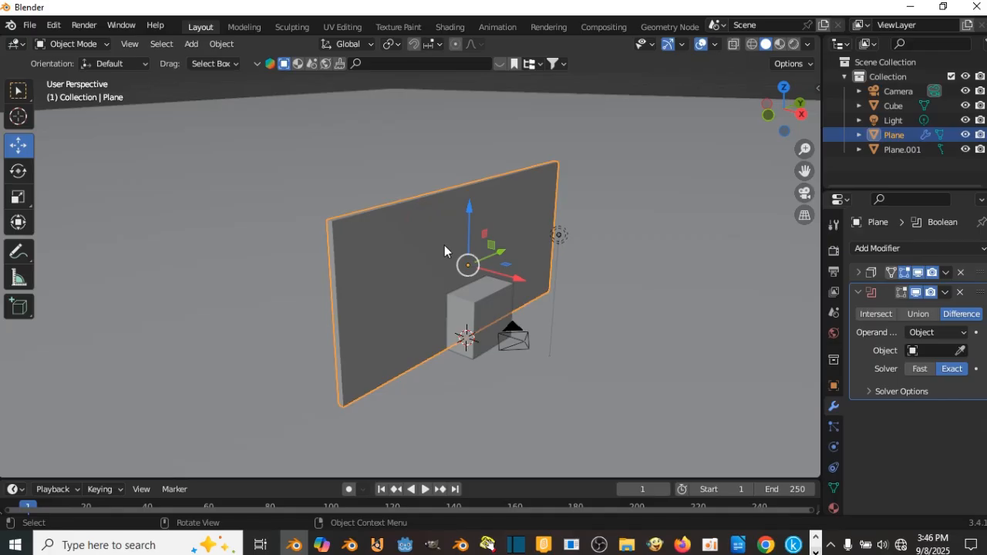
pyautogui.moveTo(445, 245); pyautogui.dragTo(479, 268, button='middle')
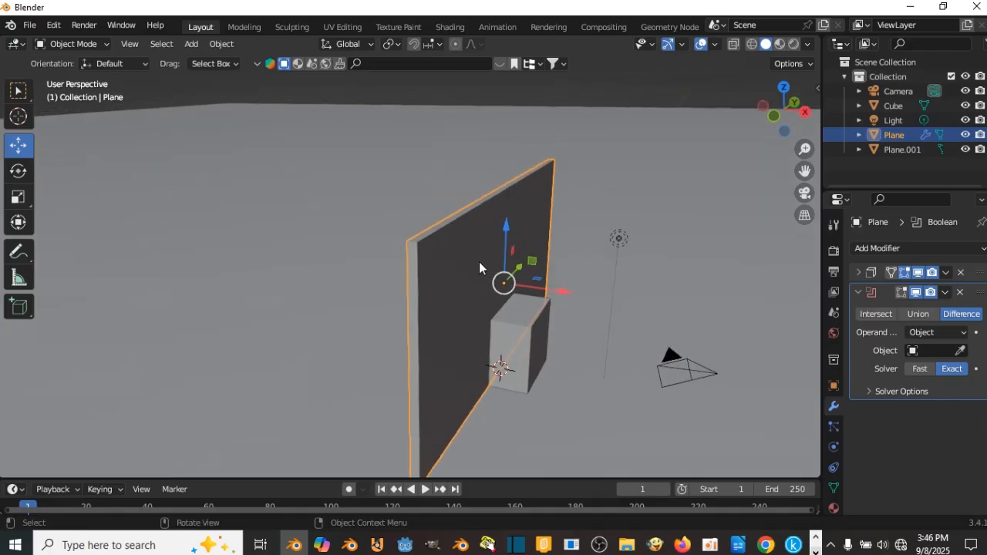
pyautogui.click(960, 352)
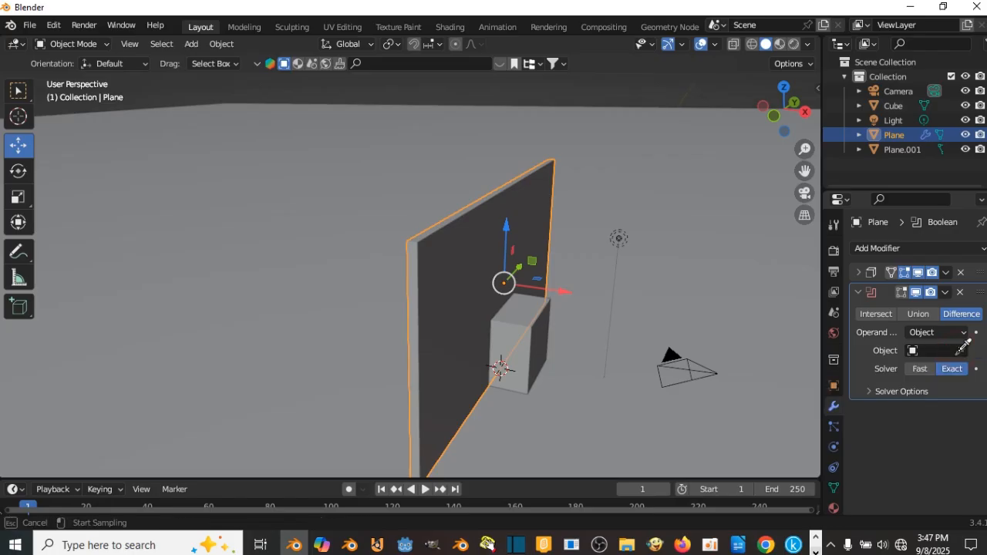
pyautogui.click(533, 314)
pyautogui.moveTo(564, 352); pyautogui.dragTo(435, 306, button='middle')
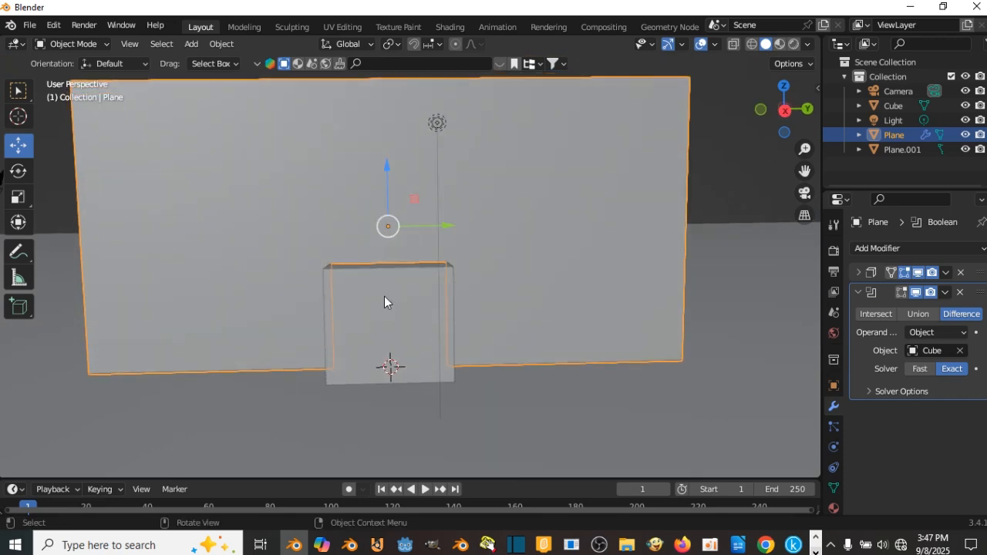
# Move the cutting cube into a new collection named "hidden"
pyautogui.click(402, 319)
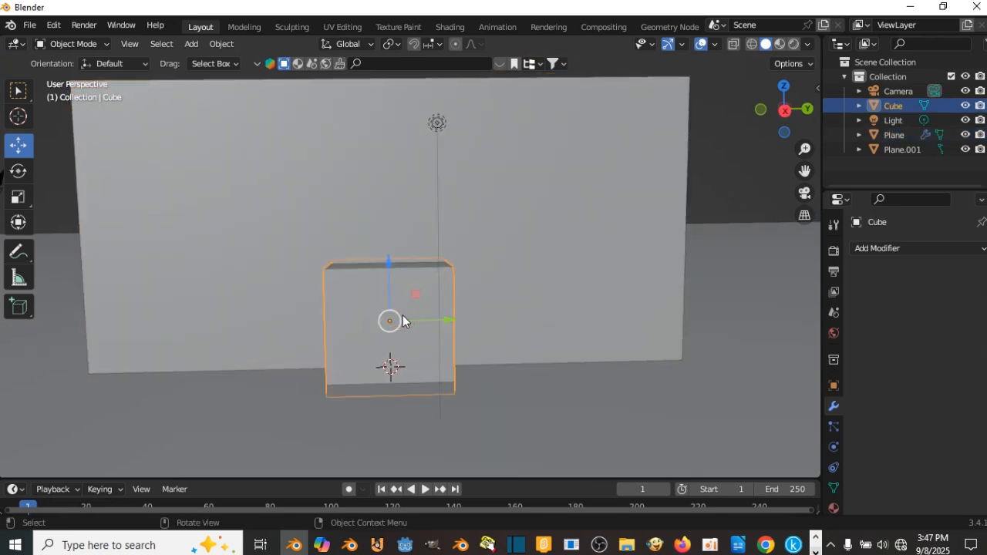
pyautogui.press('m')
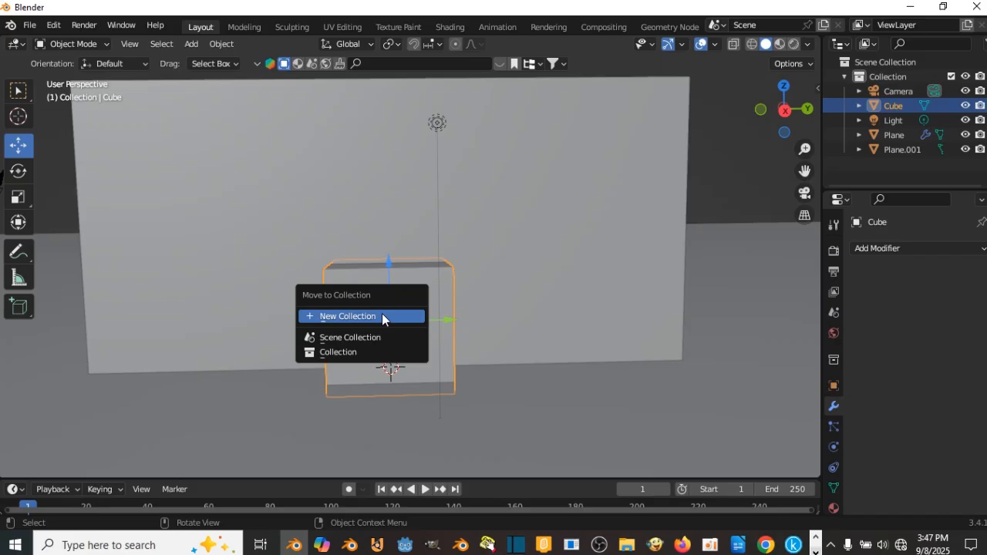
pyautogui.click(382, 316)
pyautogui.click(397, 339)
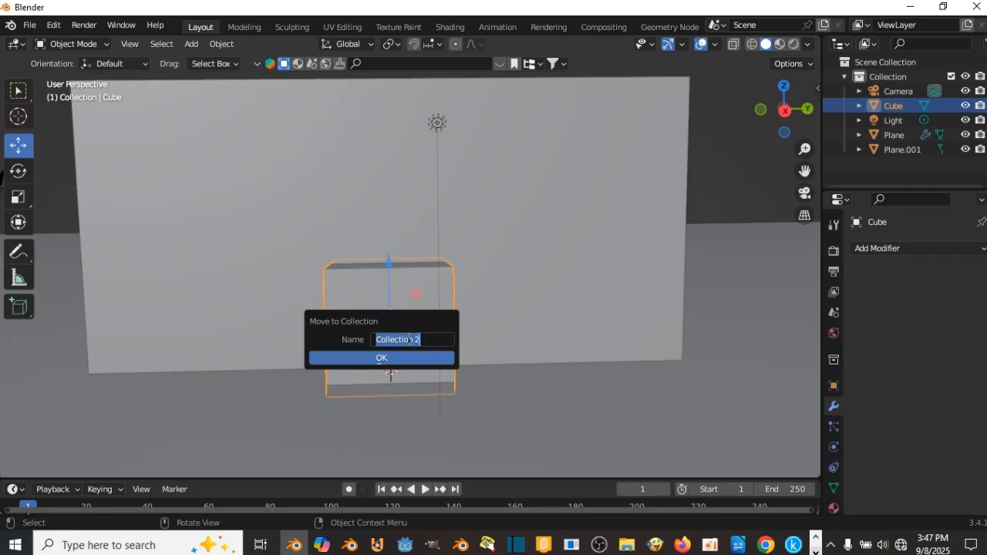
pyautogui.write('H')
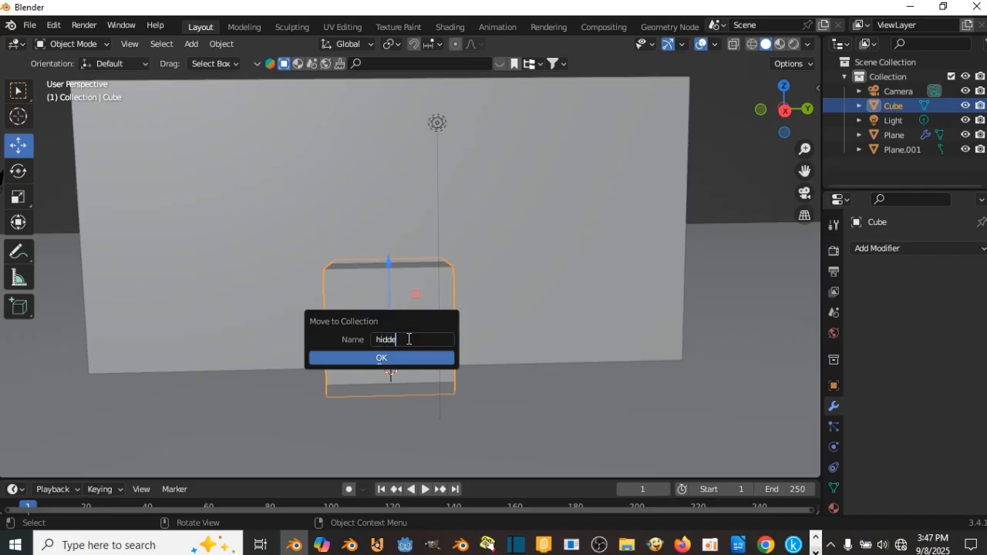
pyautogui.click(414, 358)
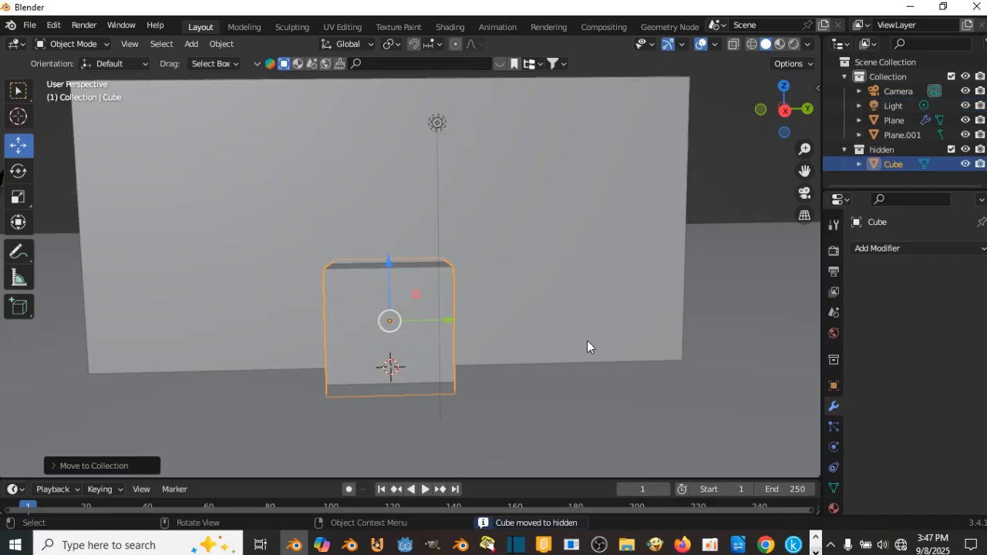
# Hide the "hidden" collection containing the cutting cube in the viewport
pyautogui.press('n')
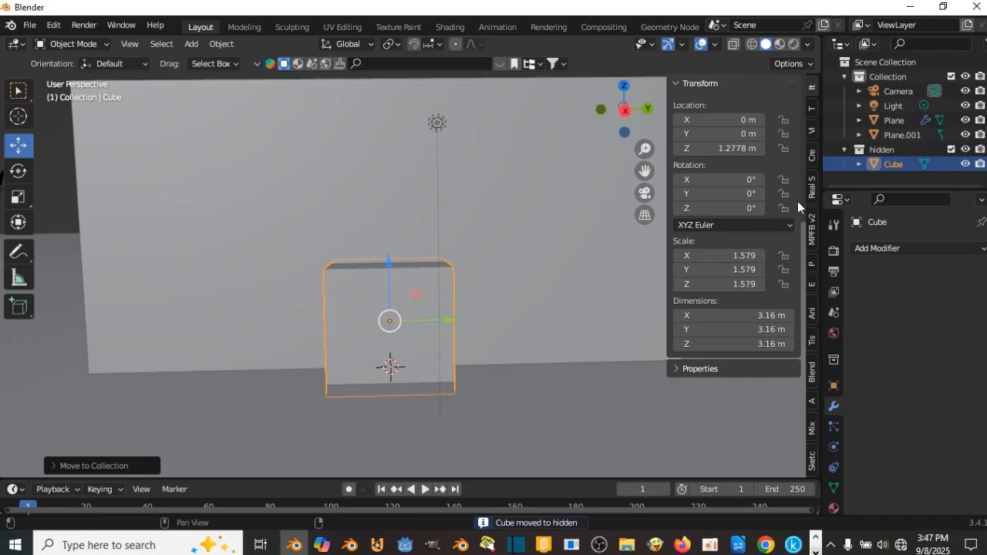
pyautogui.click(811, 129)
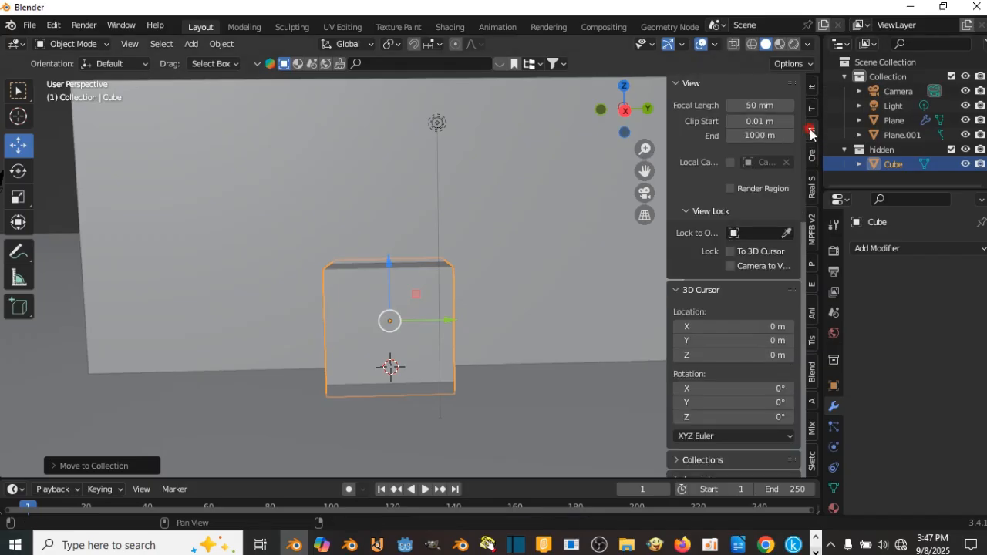
pyautogui.scroll(-3, 757, 308)
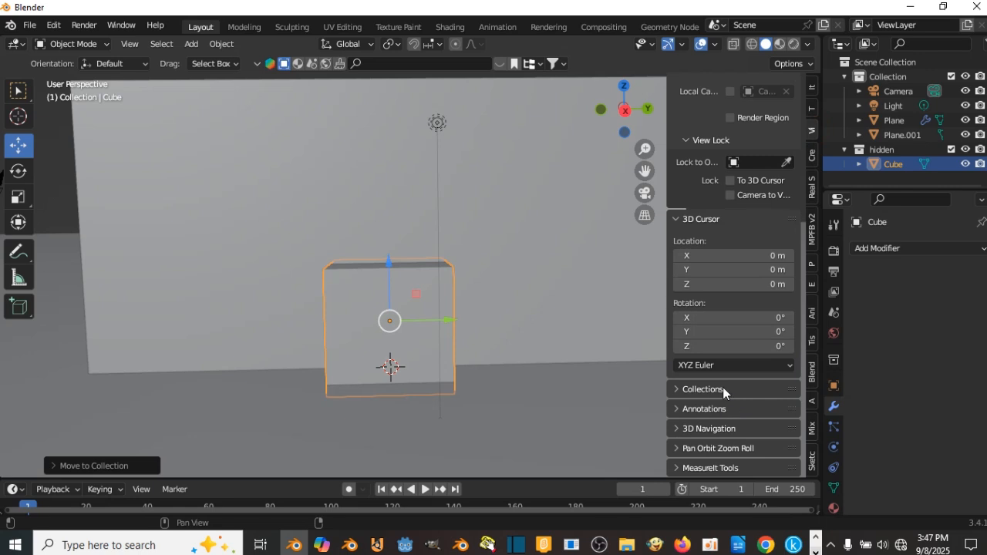
pyautogui.click(703, 390)
pyautogui.scroll(-2, 754, 450)
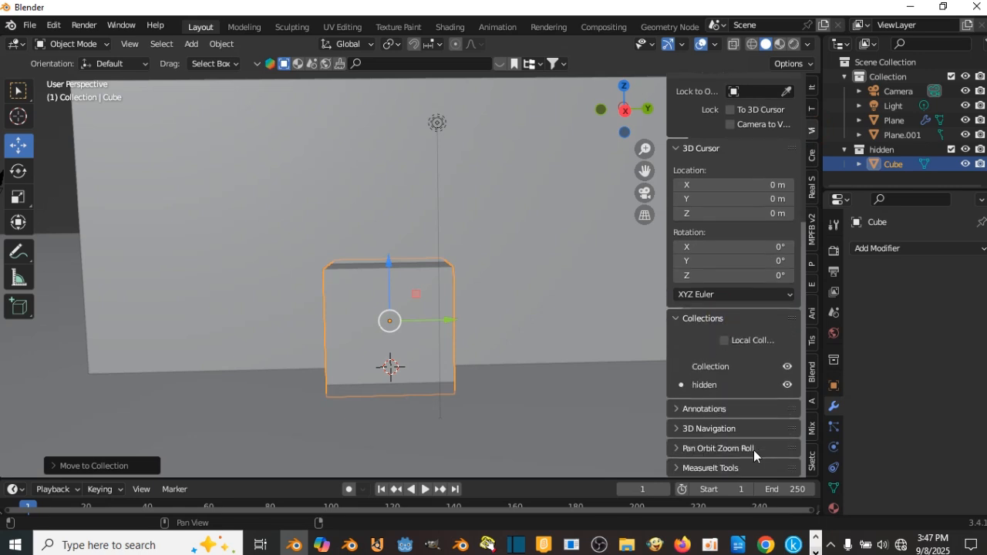
pyautogui.click(788, 385)
# Select the wall and inspect its Boolean-cut opening from several angles
pyautogui.moveTo(448, 324); pyautogui.dragTo(381, 317, button='middle')
pyautogui.scroll(-6, 420, 302)
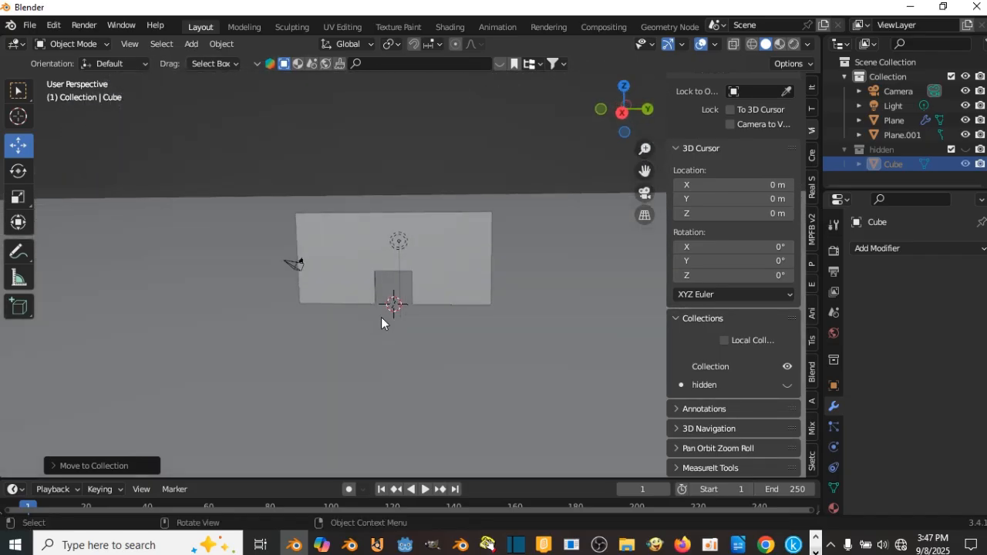
pyautogui.click(381, 315)
pyautogui.moveTo(472, 283); pyautogui.dragTo(372, 315, button='middle')
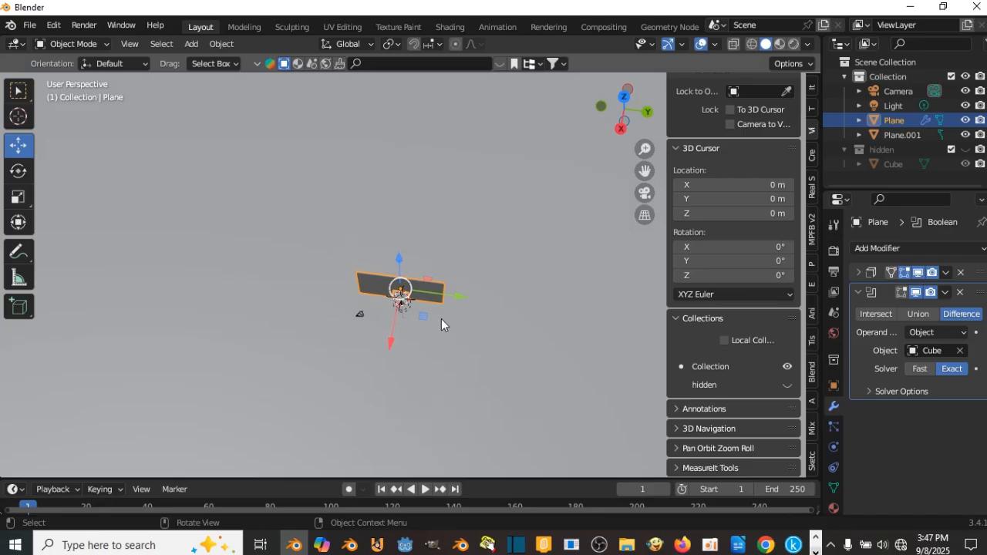
pyautogui.moveTo(441, 318); pyautogui.dragTo(456, 231, button='middle')
pyautogui.scroll(5, 456, 223)
pyautogui.moveTo(464, 324); pyautogui.dragTo(462, 286, button='middle')
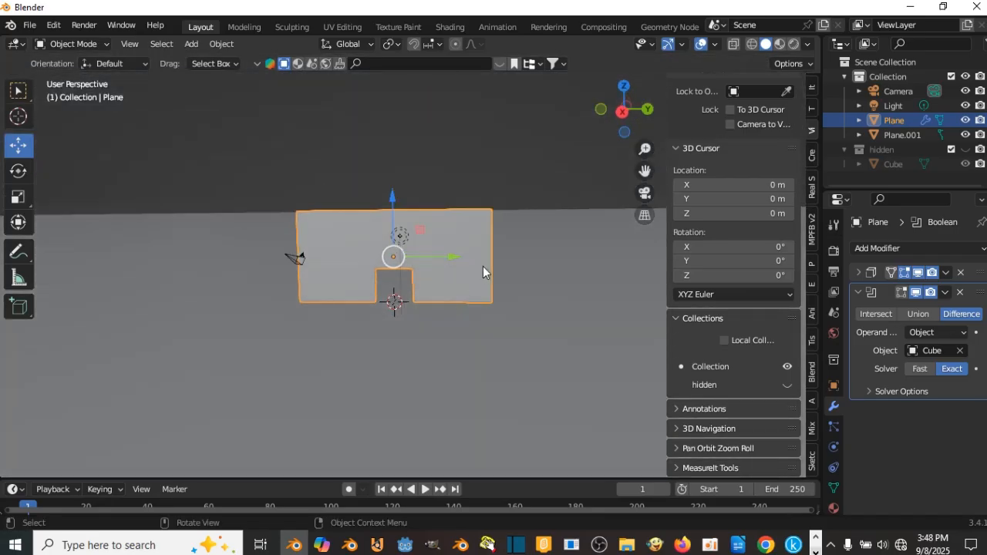
pyautogui.scroll(2, 473, 247)
pyautogui.moveTo(474, 247); pyautogui.dragTo(447, 263, button='middle')
pyautogui.scroll(-3, 456, 298)
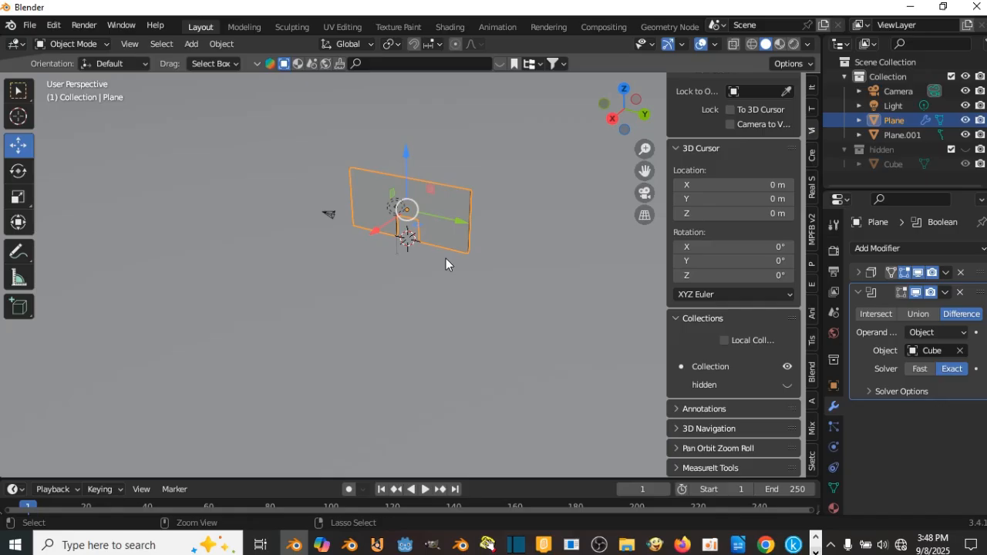
# Save the scene as "3d online 2.blend"
pyautogui.hotkey('ctrl', 's')
pyautogui.moveTo(445, 259); pyautogui.dragTo(437, 287, button='middle')
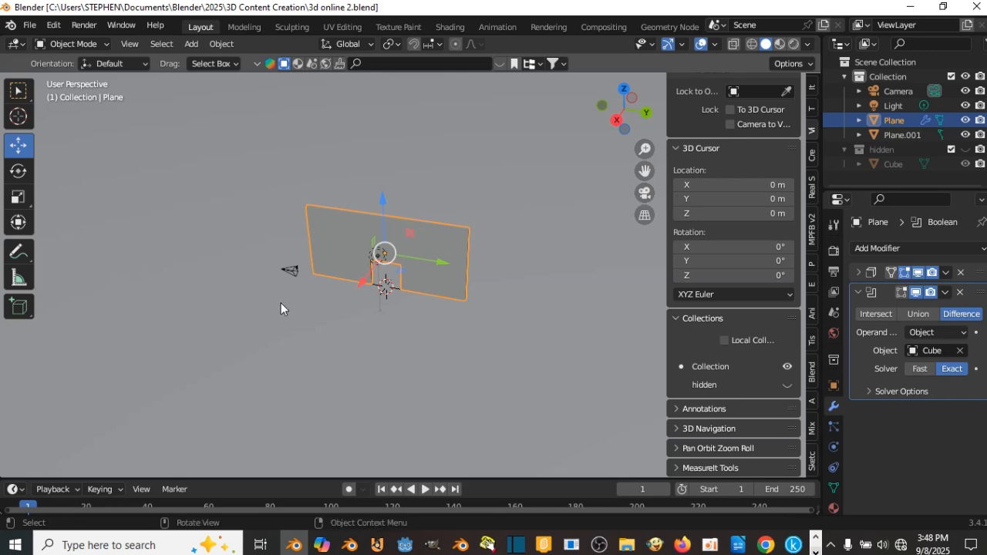
pyautogui.click(313, 339)
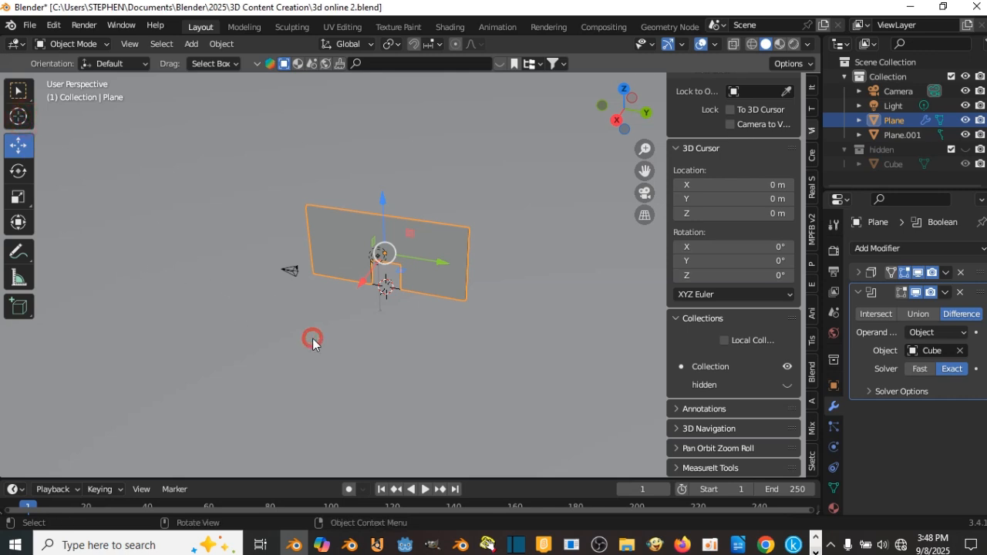
# Add a new cube mesh and move it along the X axis, out in front of the wall opening
pyautogui.hotkey('shift', 'a')
pyautogui.moveTo(274, 231)
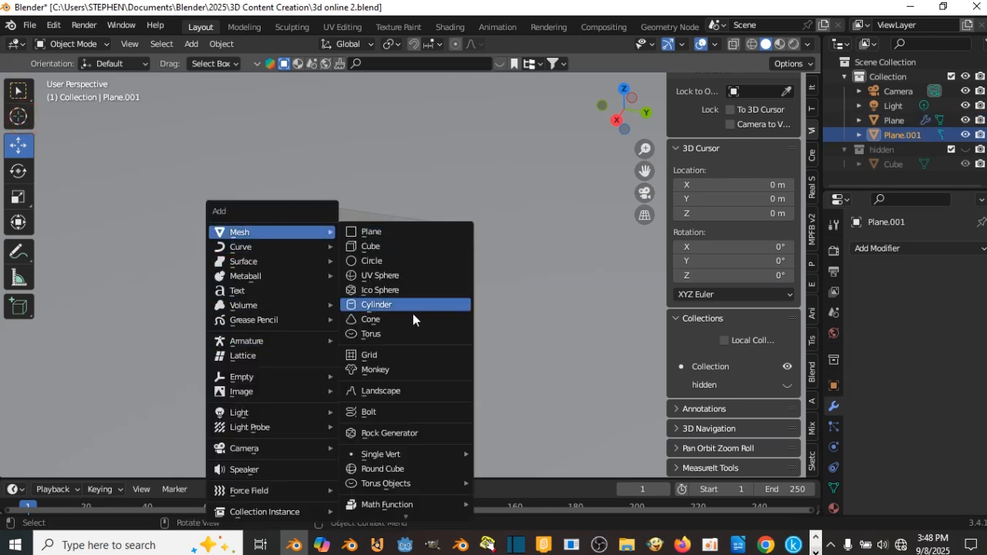
pyautogui.click(390, 246)
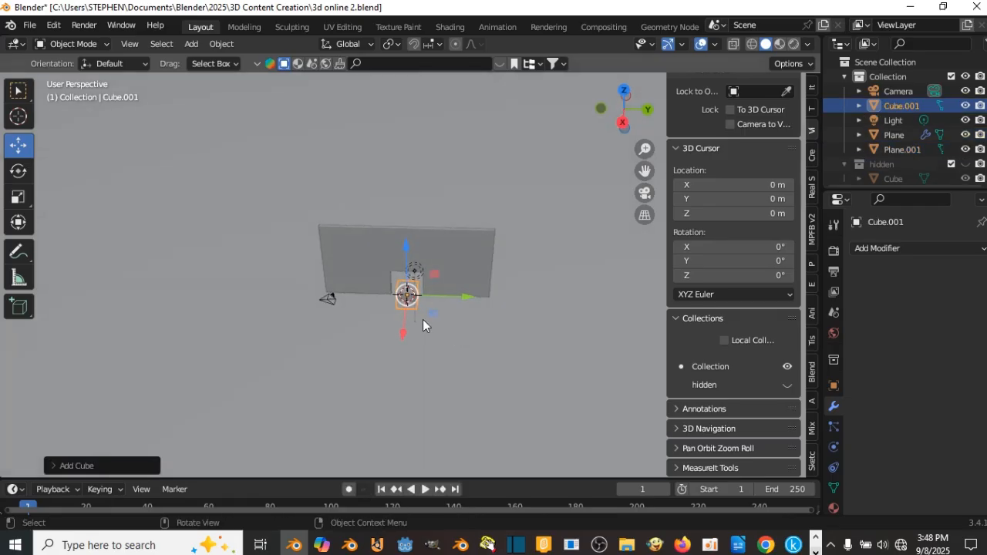
pyautogui.moveTo(402, 334); pyautogui.dragTo(391, 396)
pyautogui.moveTo(391, 396); pyautogui.dragTo(445, 337, button='middle')
# Raise the new cube along the Z axis above the ground plane
pyautogui.moveTo(453, 286); pyautogui.dragTo(454, 262)
pyautogui.scroll(1, 486, 328)
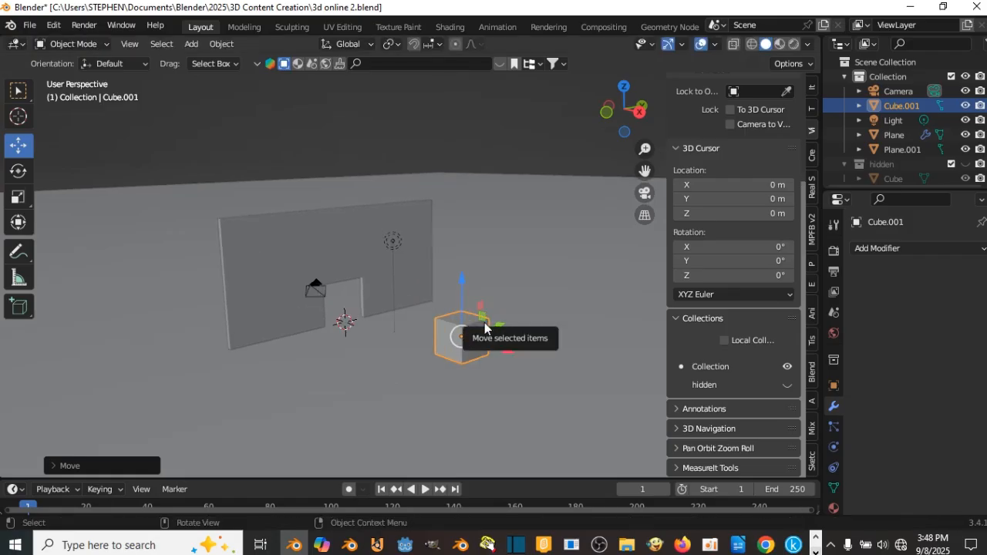
pyautogui.scroll(5, 440, 348)
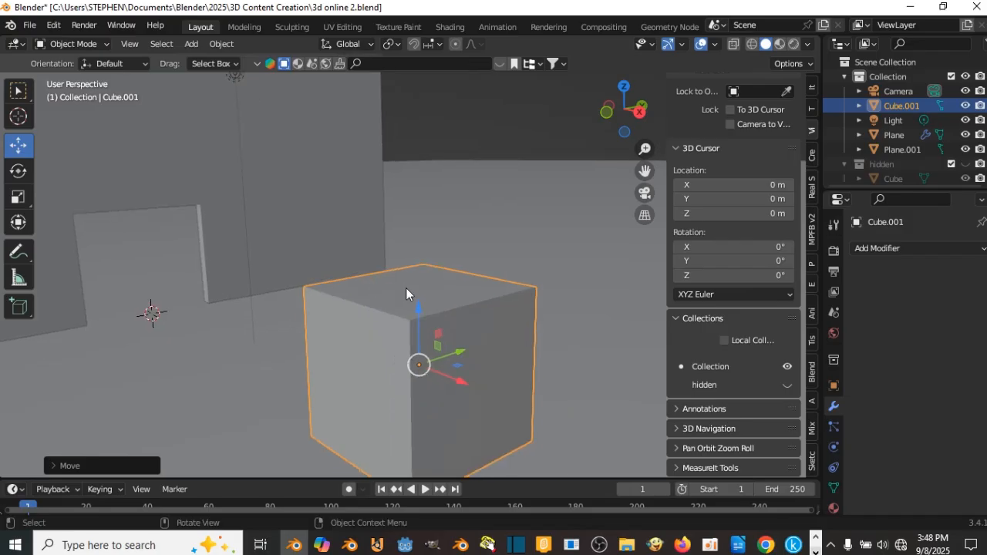
pyautogui.moveTo(406, 287); pyautogui.dragTo(419, 237)
pyautogui.scroll(-6, 419, 237)
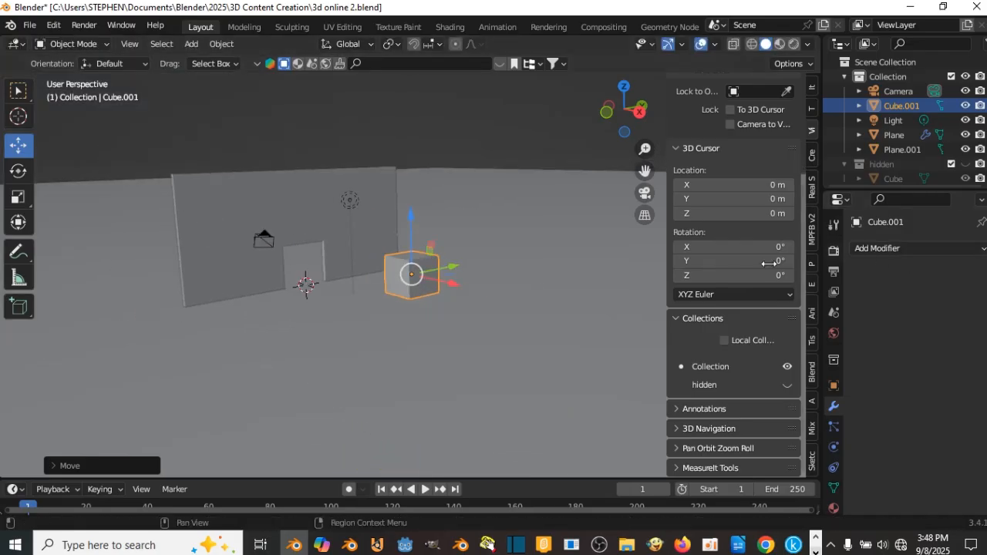
pyautogui.moveTo(430, 259)
pyautogui.mouseDown(button='middle')
pyautogui.moveTo(454, 236)
pyautogui.moveTo(426, 257)
pyautogui.moveTo(454, 258)
pyautogui.moveTo(427, 267)
pyautogui.mouseUp(button='middle')
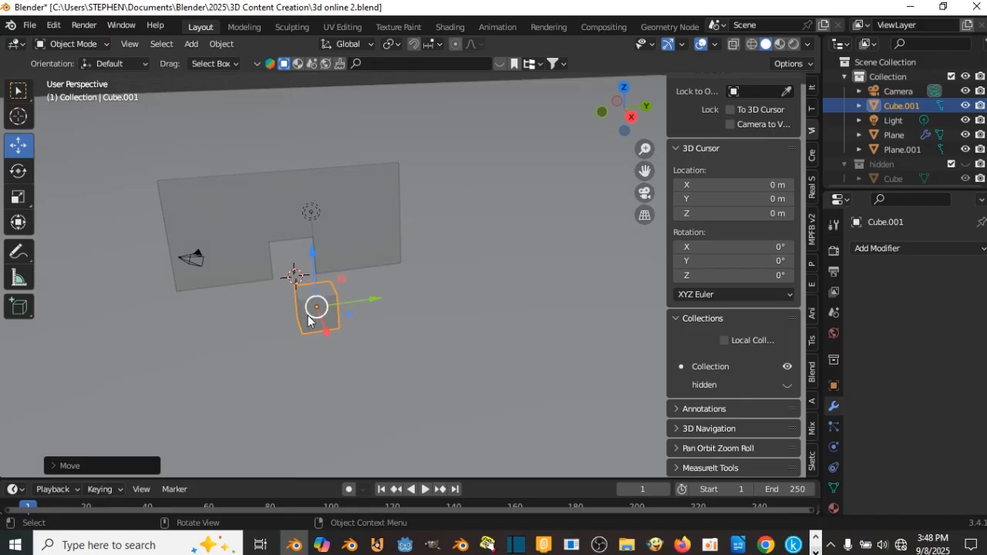
pyautogui.moveTo(335, 304); pyautogui.dragTo(308, 306, button='middle')
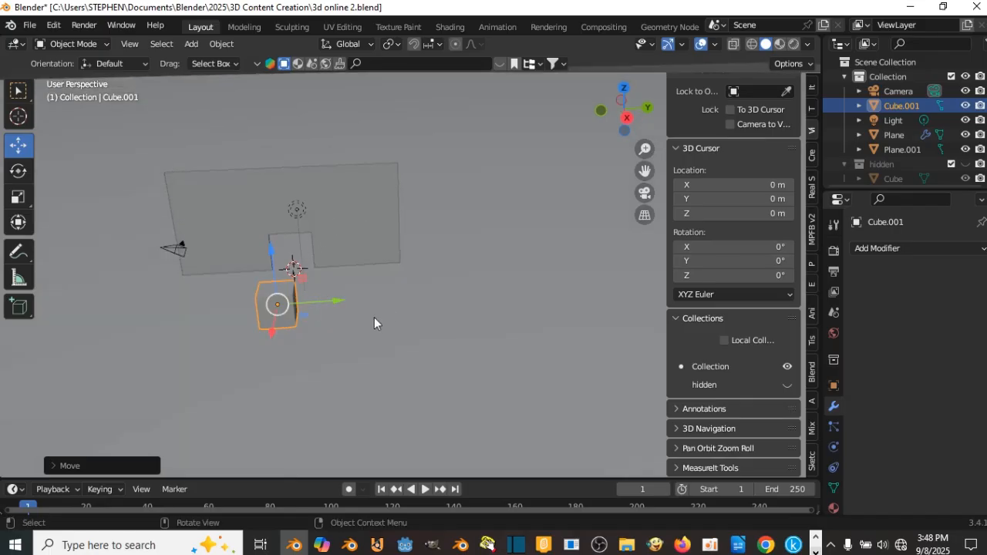
pyautogui.moveTo(374, 317); pyautogui.dragTo(385, 293, button='middle')
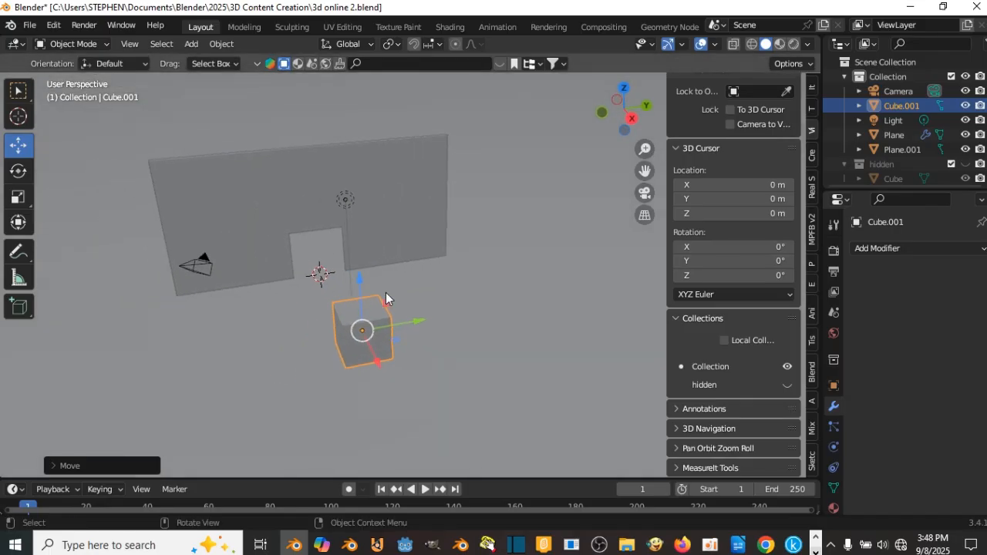
# Add a vertical loop cut through the new cube's front and top in Edit Mode, and save the file
pyautogui.press('Tab')
pyautogui.scroll(3, 373, 306)
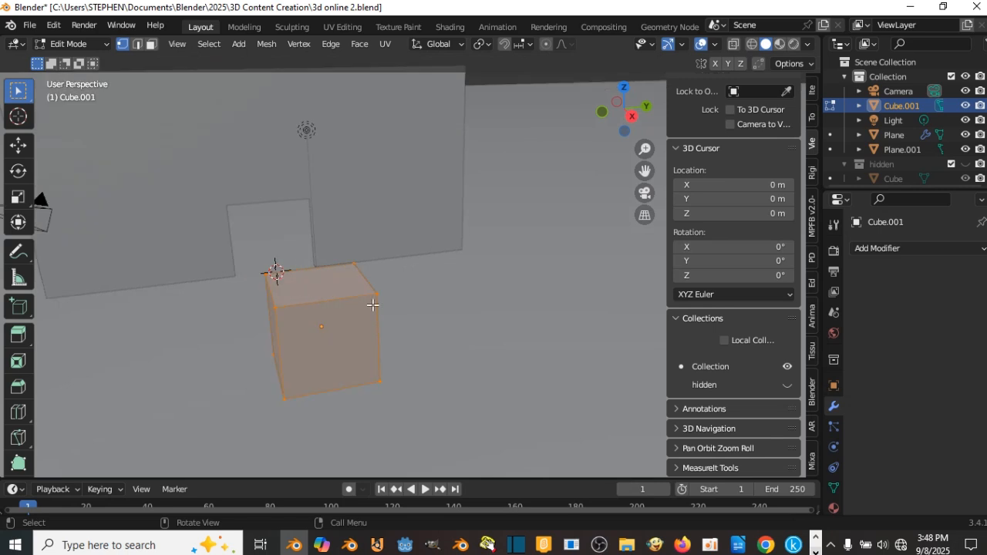
pyautogui.hotkey('ctrl', 'r')
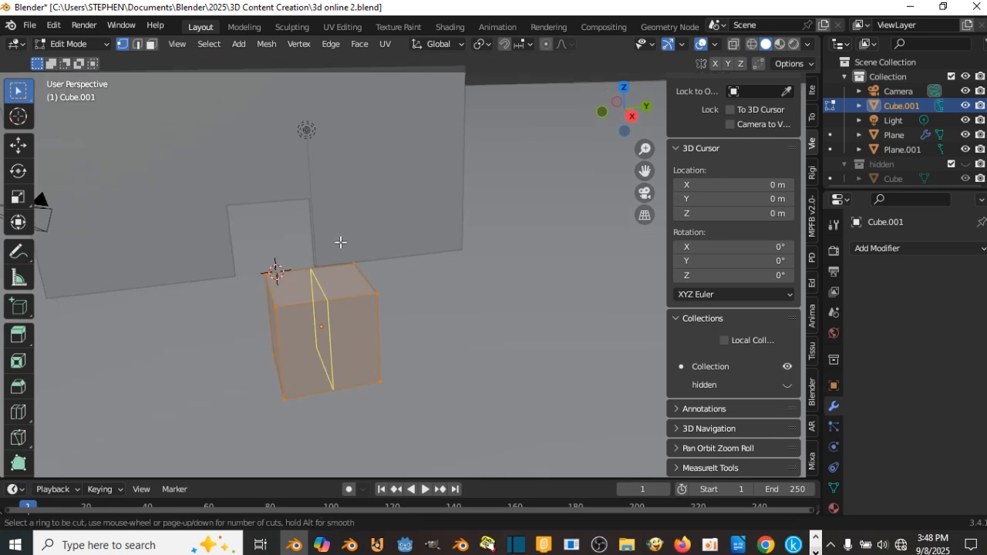
pyautogui.click(312, 270)
pyautogui.click(313, 270)
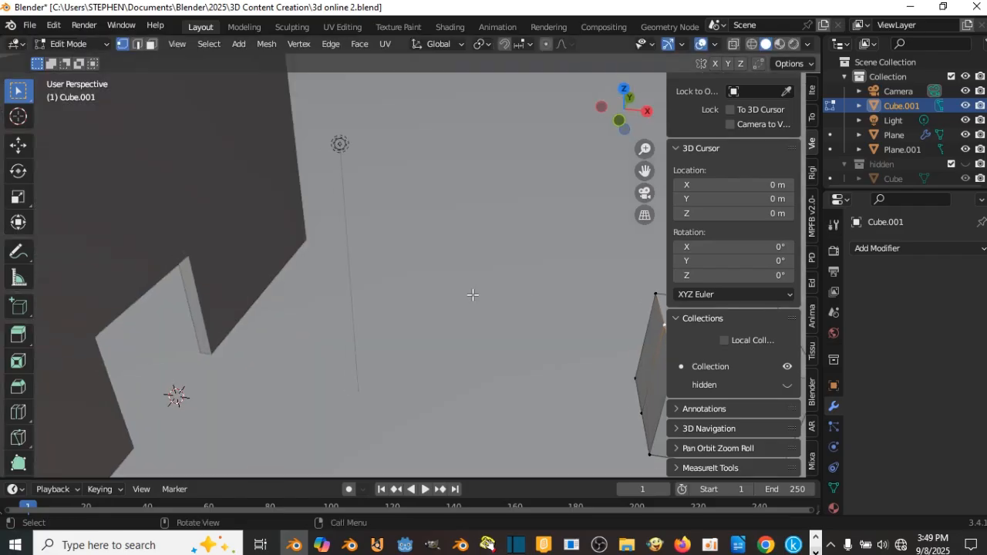
pyautogui.keyDown('shift'); pyautogui.moveTo(472, 293); pyautogui.dragTo(407, 287, button='middle'); pyautogui.keyUp('shift')
pyautogui.hotkey('ctrl', 's')
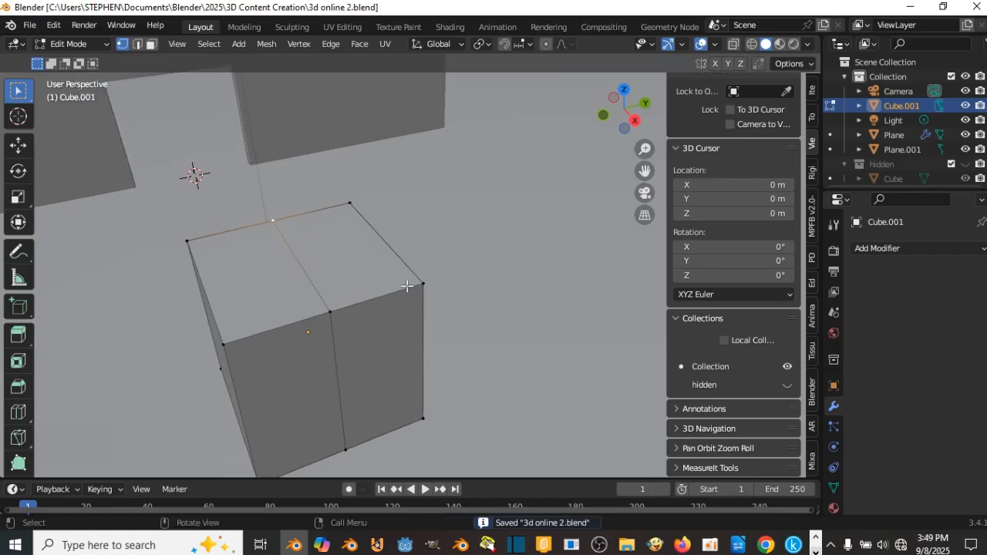
# Delete all faces on one half of the loop-cut cube, selecting through it with X-ray on, and return to Object Mode with X-ray off
pyautogui.keyDown('shift'); pyautogui.moveTo(255, 231); pyautogui.dragTo(281, 241, button='middle'); pyautogui.keyUp('shift')
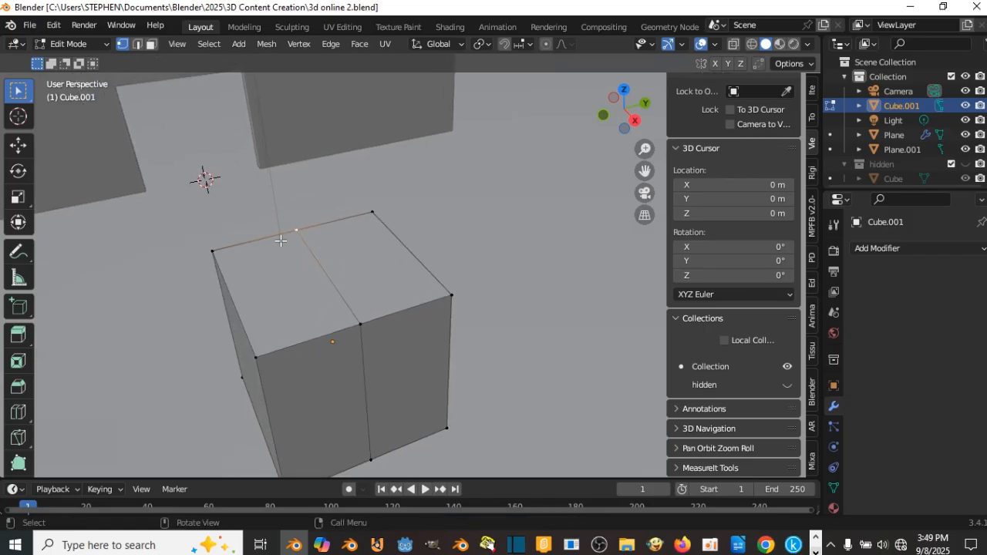
pyautogui.click(145, 45)
pyautogui.moveTo(344, 273); pyautogui.dragTo(351, 309, button='middle')
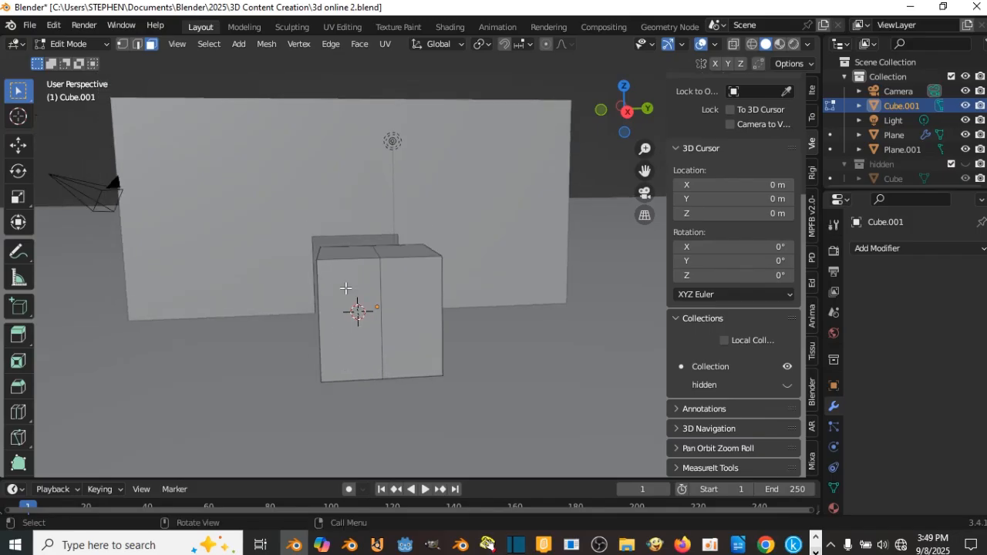
pyautogui.click(734, 45)
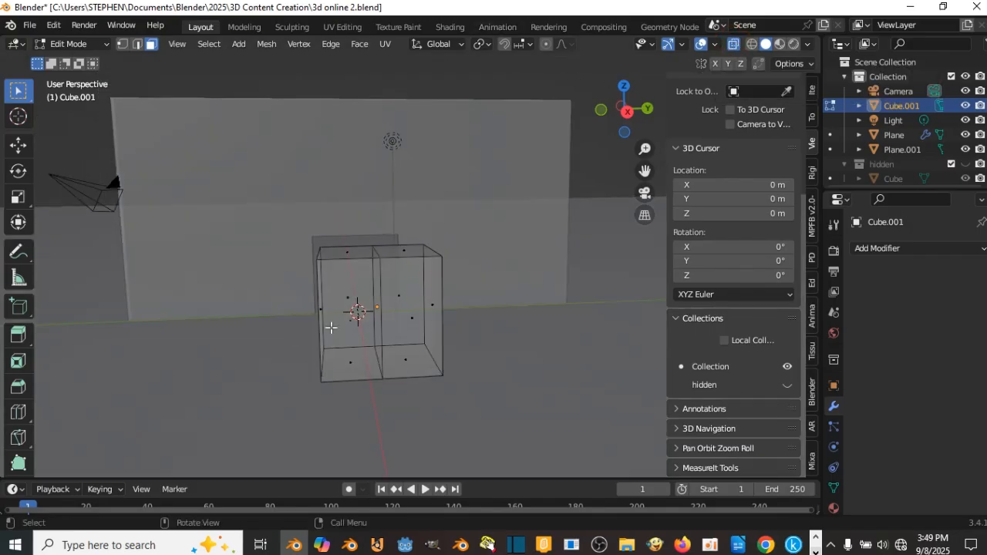
pyautogui.moveTo(265, 297); pyautogui.dragTo(274, 266, button='middle')
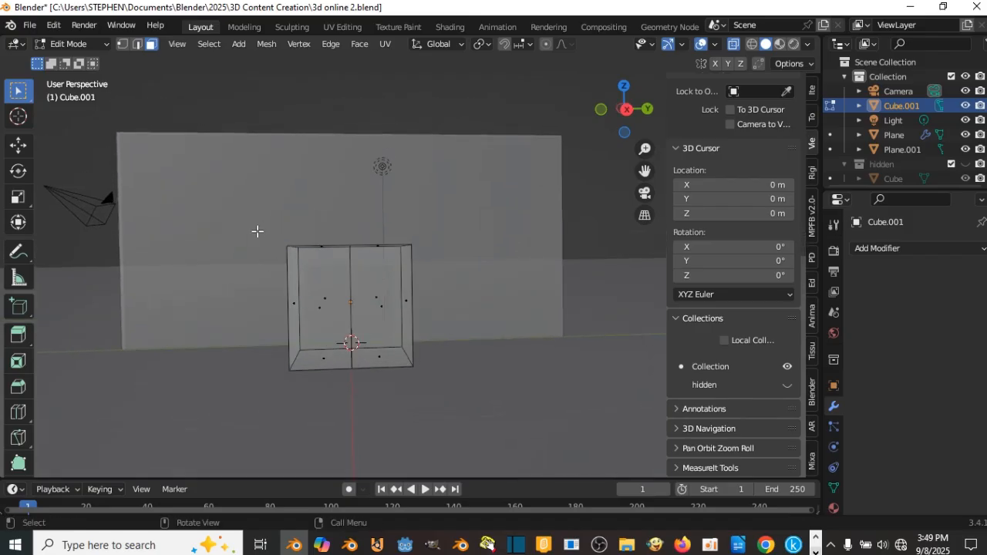
pyautogui.press('b')
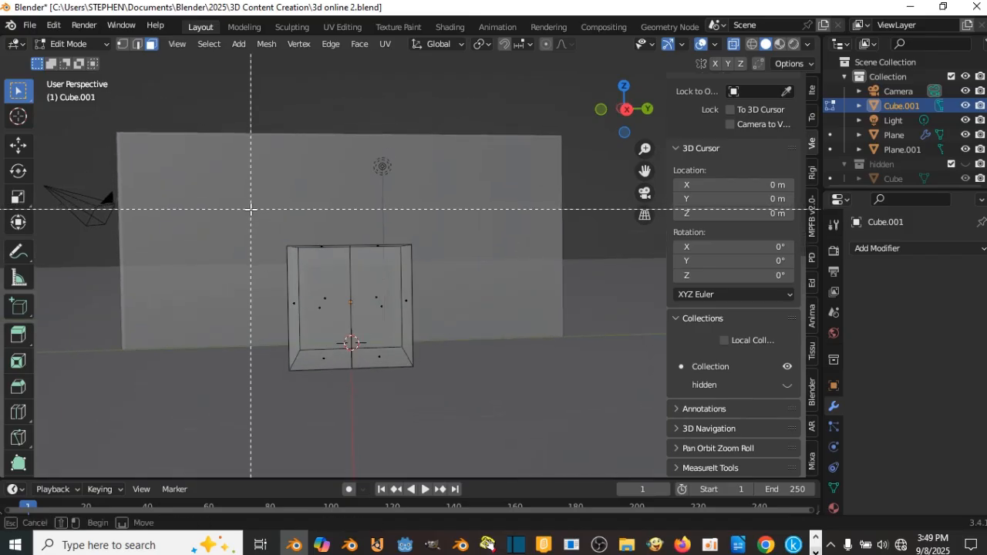
pyautogui.moveTo(252, 215); pyautogui.dragTo(263, 222)
pyautogui.moveTo(293, 270); pyautogui.dragTo(342, 423)
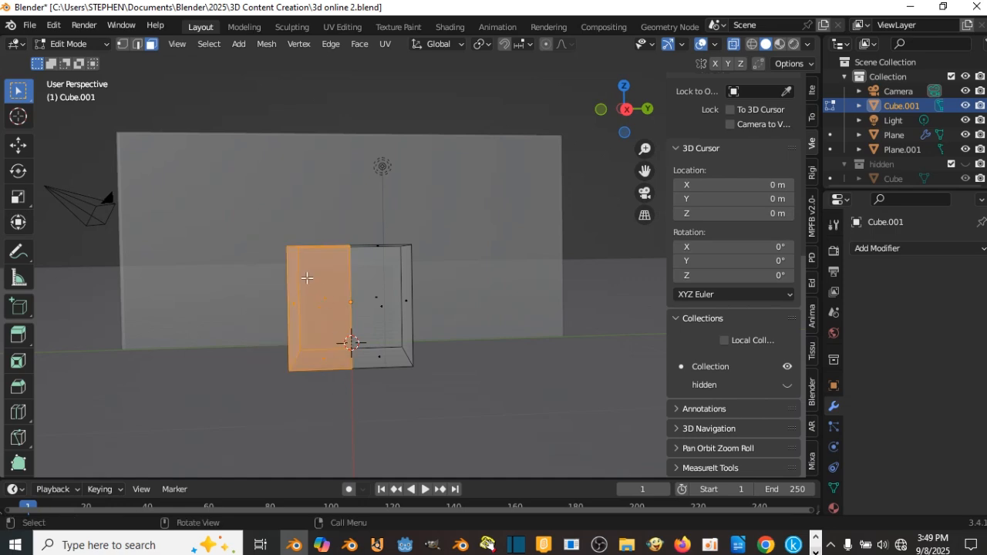
pyautogui.moveTo(307, 278); pyautogui.dragTo(360, 287, button='middle')
pyautogui.press('x')
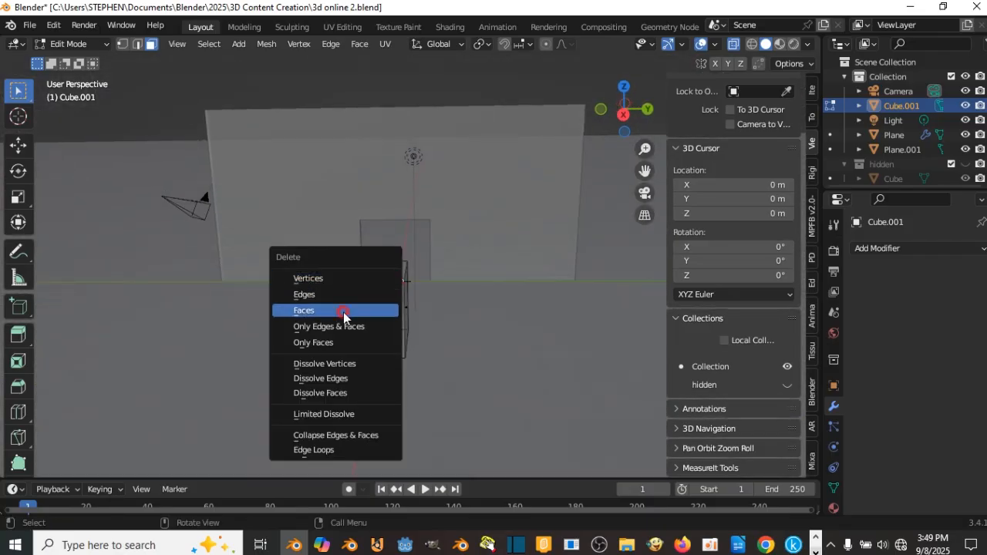
pyautogui.click(343, 313)
pyautogui.moveTo(344, 312); pyautogui.dragTo(549, 236, button='middle')
pyautogui.press('Tab')
pyautogui.click(736, 47)
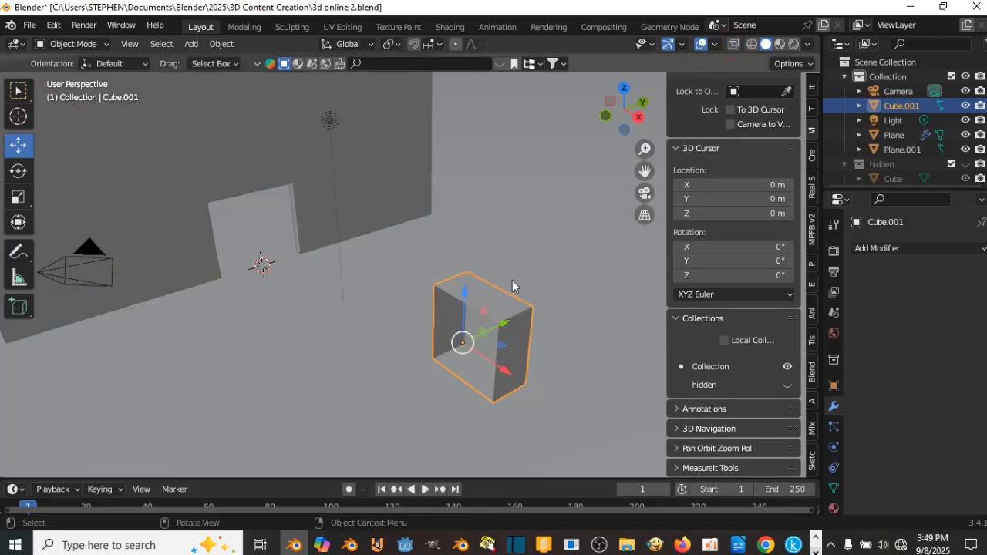
# Add a Mirror modifier to the half cube and mirror it on the Y axis only
pyautogui.moveTo(513, 280); pyautogui.dragTo(464, 266, button='middle')
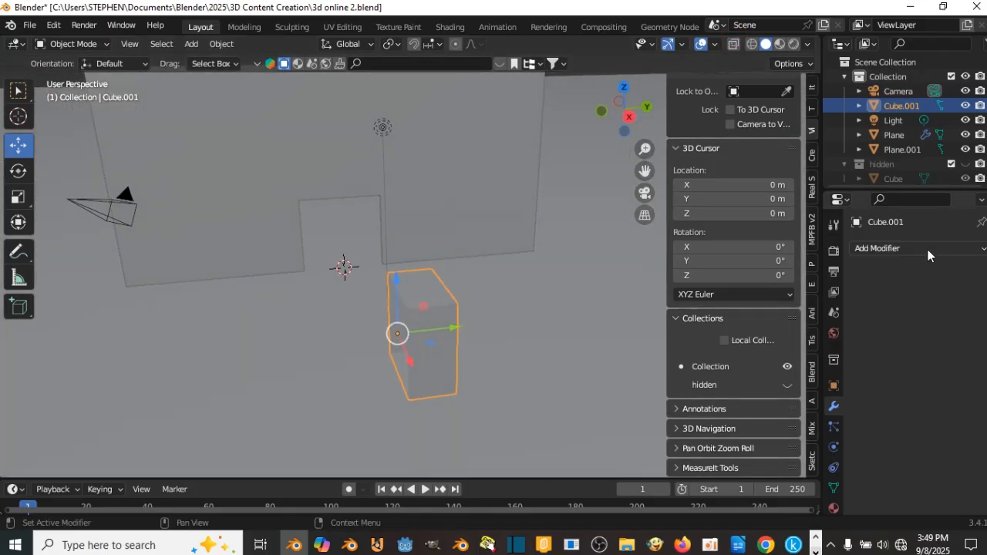
pyautogui.click(887, 248)
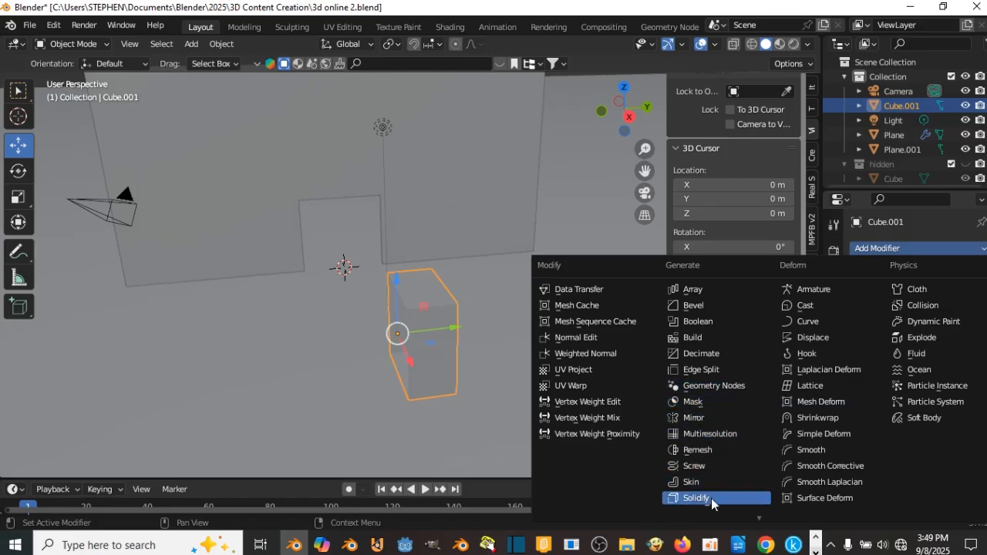
pyautogui.click(710, 417)
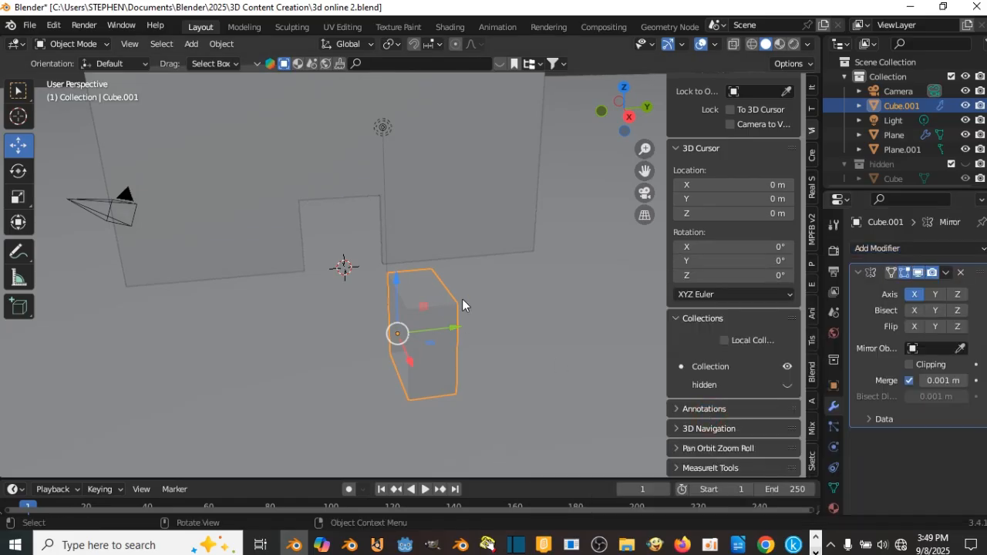
pyautogui.moveTo(399, 302)
pyautogui.mouseDown(button='middle')
pyautogui.moveTo(352, 280)
pyautogui.moveTo(434, 288)
pyautogui.moveTo(438, 270)
pyautogui.moveTo(461, 293)
pyautogui.moveTo(408, 280)
pyautogui.moveTo(443, 290)
pyautogui.moveTo(415, 296)
pyautogui.mouseUp(button='middle')
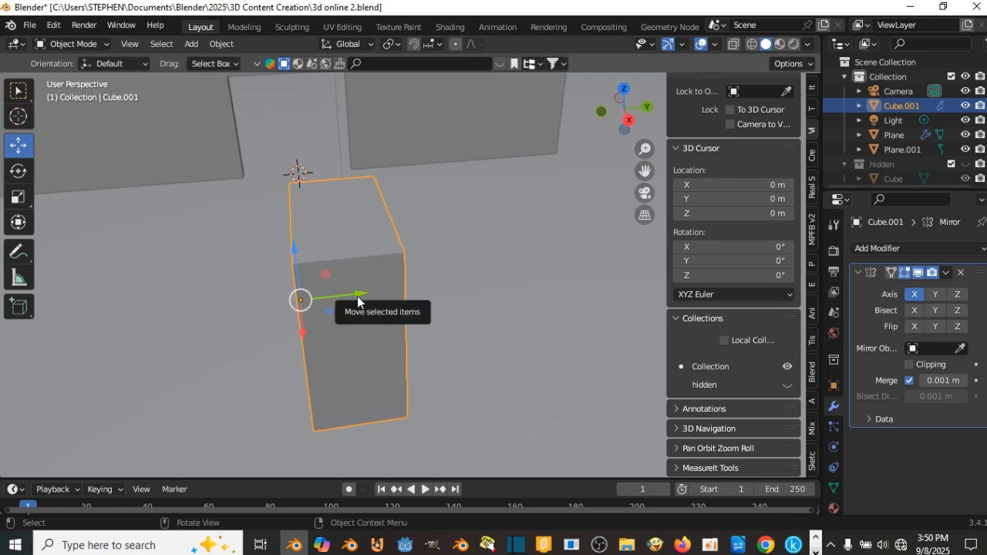
pyautogui.moveTo(353, 298); pyautogui.dragTo(375, 298, button='middle')
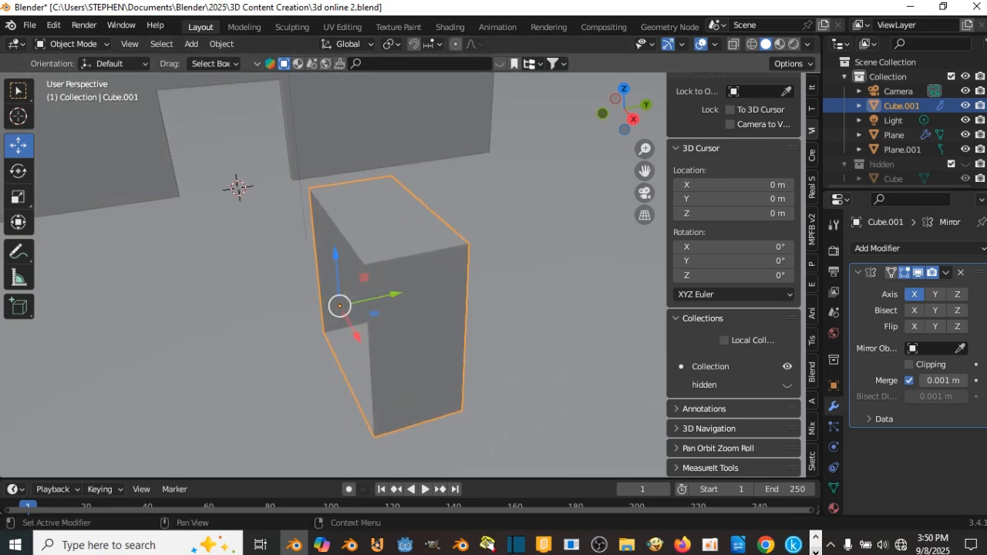
pyautogui.click(935, 294)
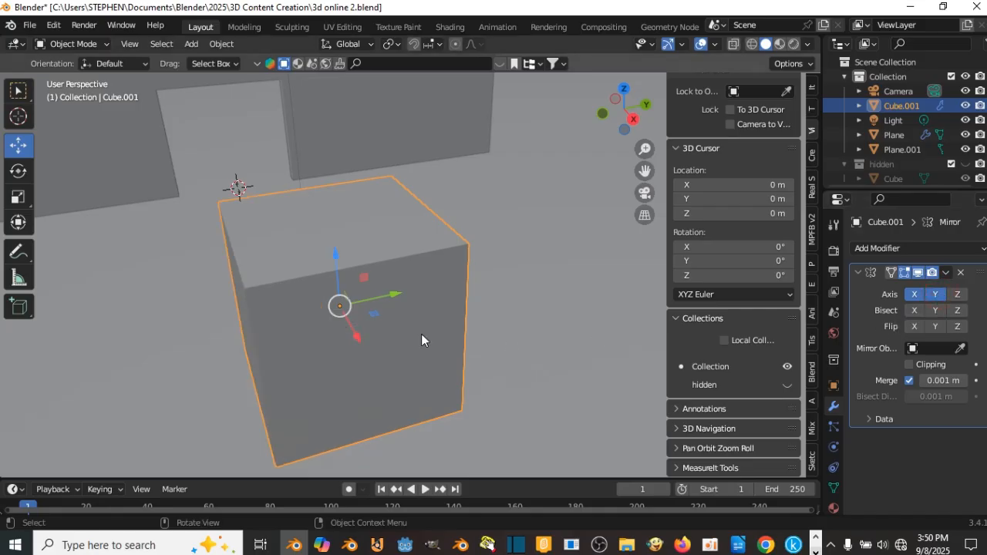
pyautogui.click(914, 295)
pyautogui.moveTo(280, 275); pyautogui.dragTo(359, 221, button='middle')
pyautogui.scroll(2, 405, 246)
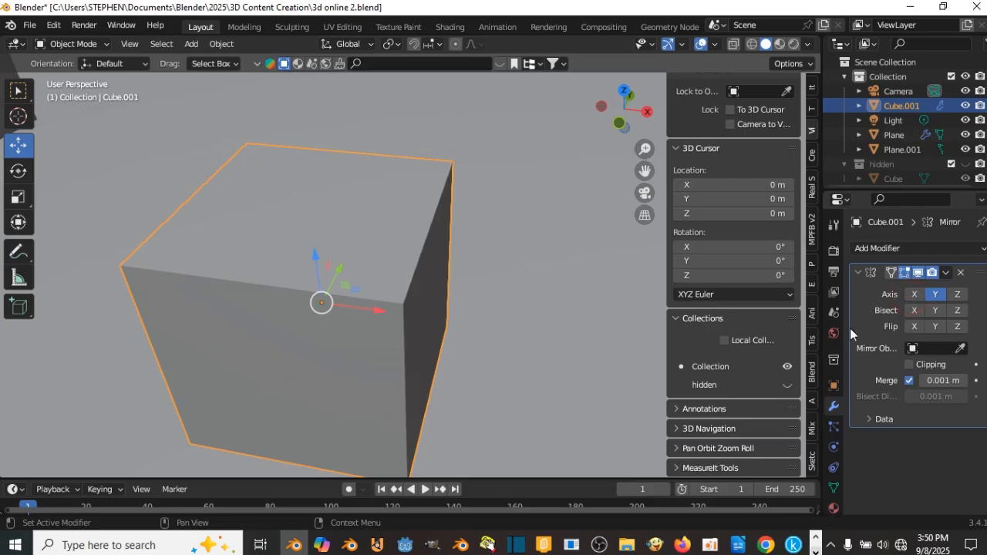
# Select the entire half mesh in Edit Mode and activate the Move tool
pyautogui.moveTo(530, 318); pyautogui.dragTo(394, 289, button='middle')
pyautogui.scroll(-3, 362, 255)
pyautogui.press('Tab')
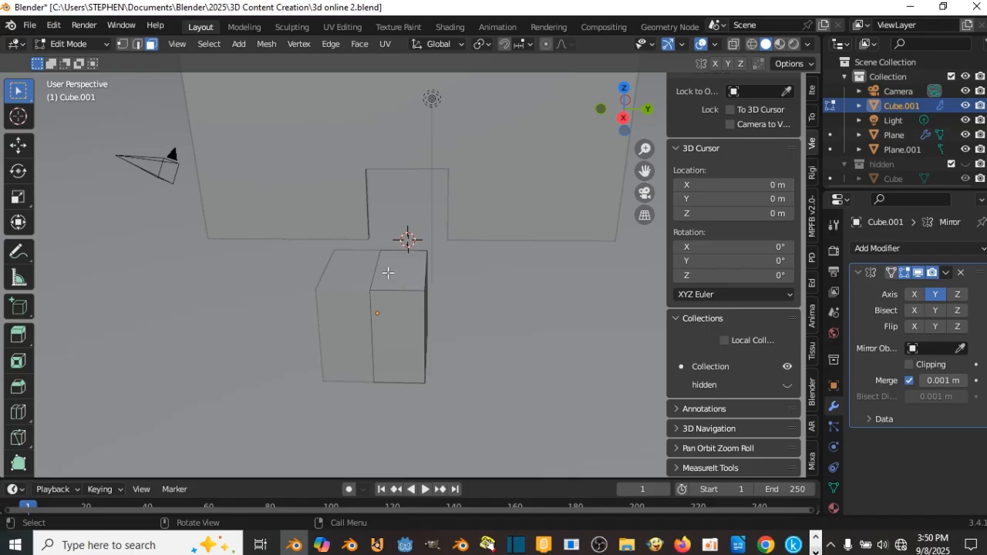
pyautogui.press('a')
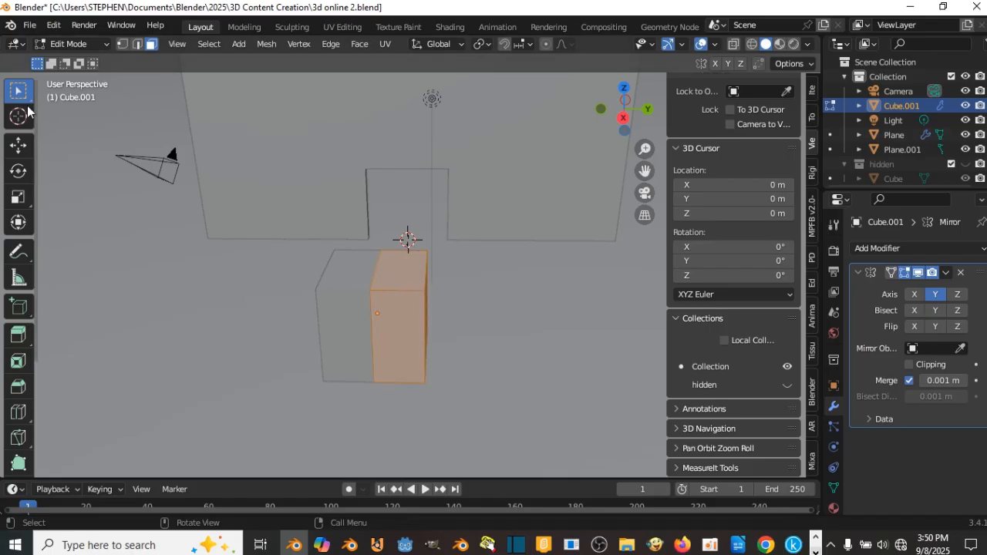
pyautogui.click(19, 147)
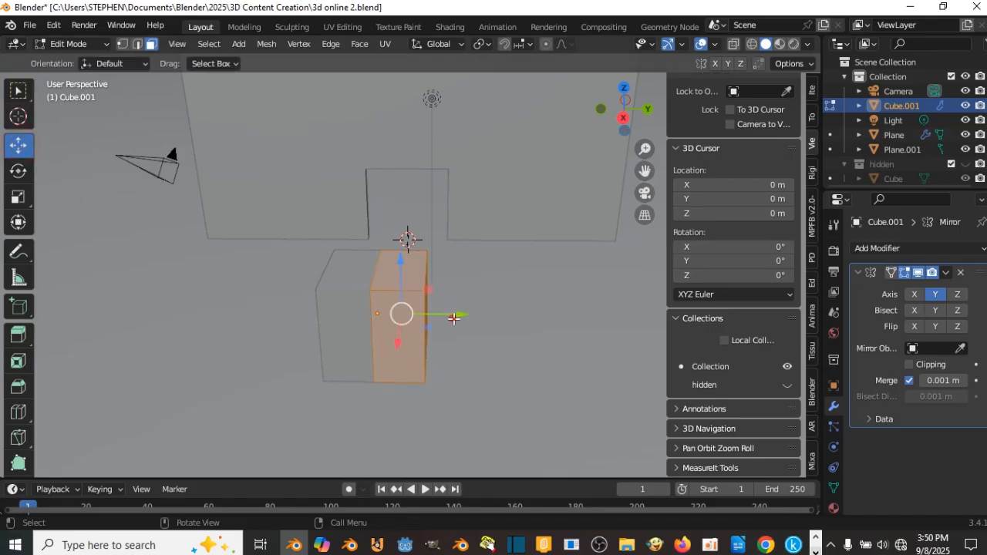
# Try separating the mirrored halves along Y and scaling them, and bring them back together at the centre
pyautogui.moveTo(454, 318)
pyautogui.mouseDown()
pyautogui.moveTo(483, 321)
pyautogui.moveTo(470, 315)
pyautogui.mouseUp()
pyautogui.moveTo(470, 315); pyautogui.dragTo(537, 266, button='middle')
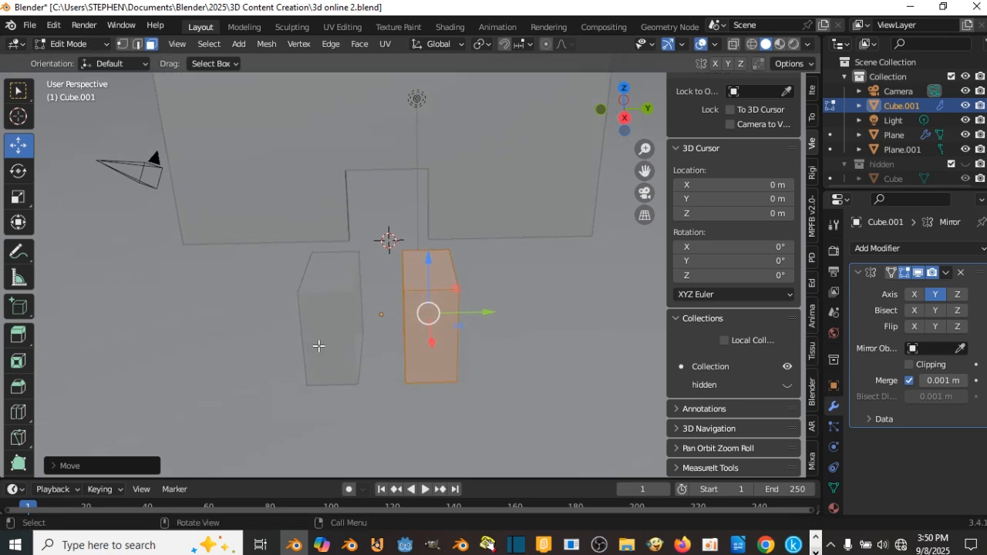
pyautogui.press('s')
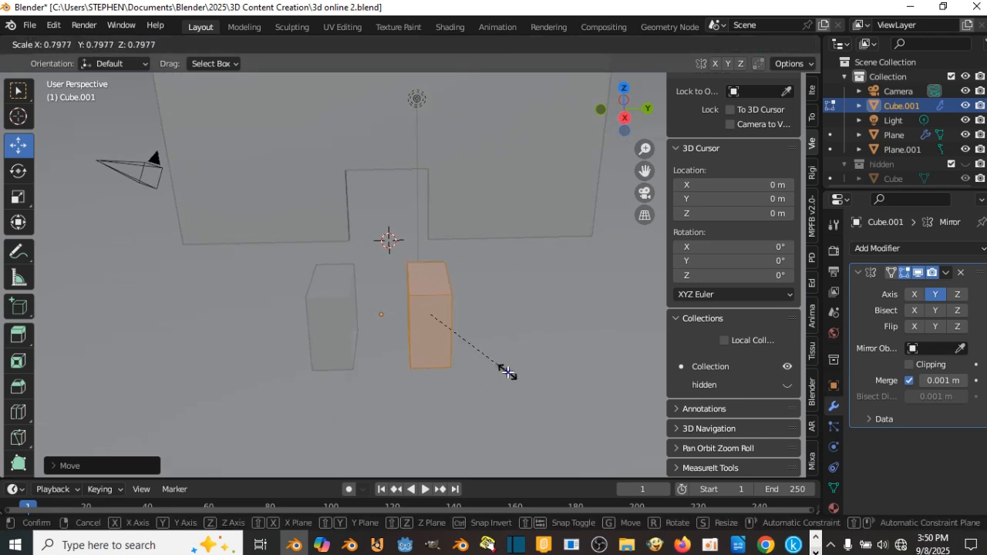
pyautogui.press('Escape')
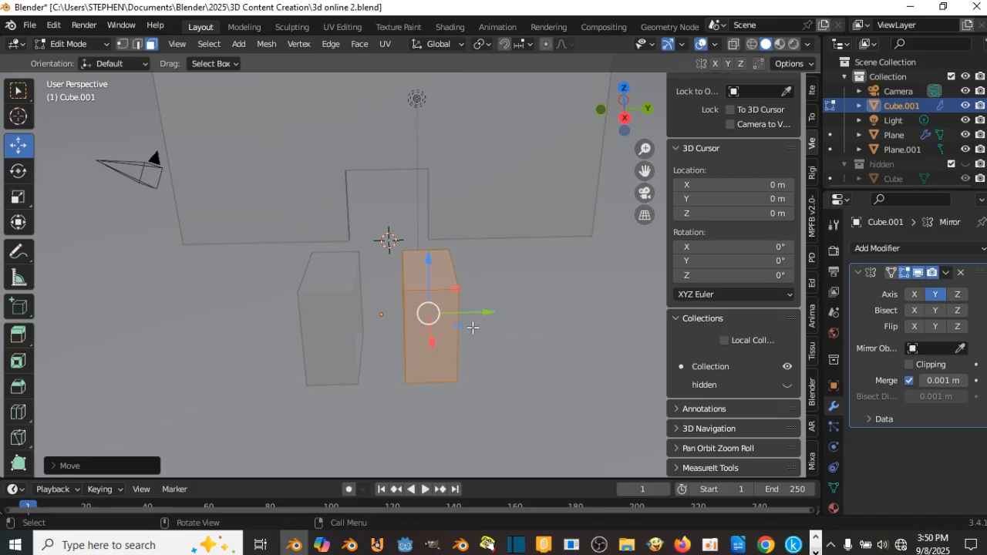
pyautogui.moveTo(476, 312); pyautogui.dragTo(452, 313)
# Enable Clipping on the Mirror modifier and test it by moving the half mesh along Y
pyautogui.click(910, 365)
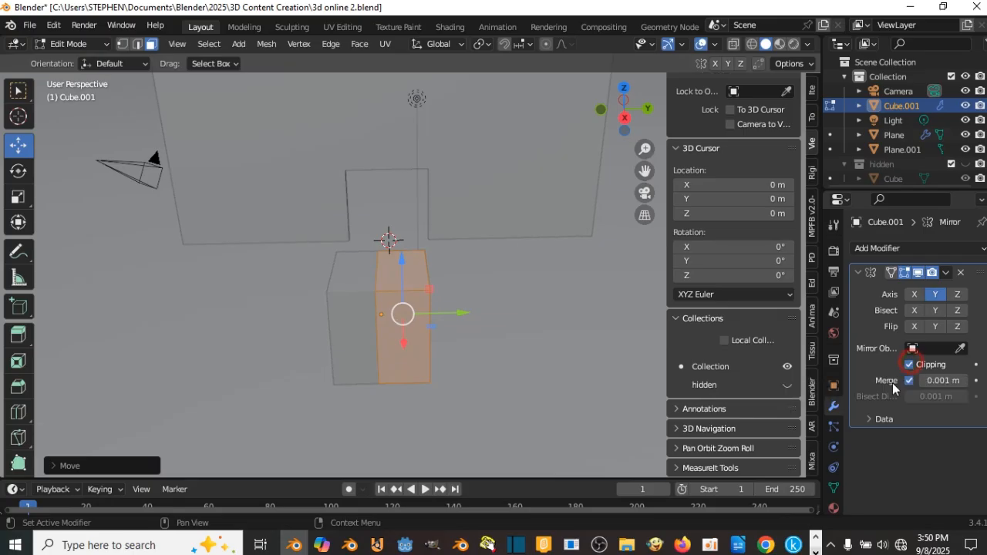
pyautogui.moveTo(456, 312)
pyautogui.mouseDown()
pyautogui.moveTo(492, 322)
pyautogui.moveTo(468, 324)
pyautogui.moveTo(463, 313)
pyautogui.mouseUp()
pyautogui.moveTo(463, 313); pyautogui.dragTo(379, 341, button='middle')
pyautogui.scroll(3, 329, 261)
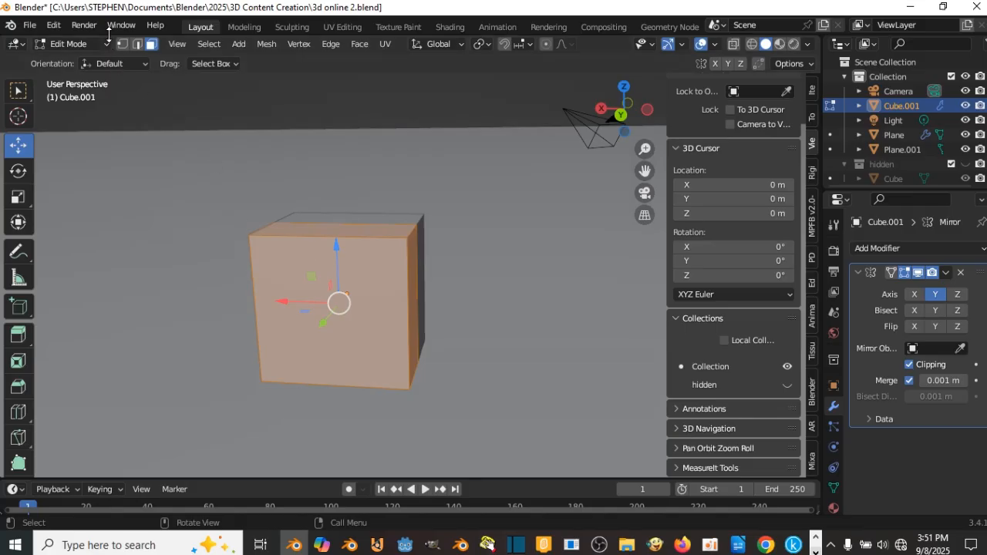
# Lower the half mesh's top face along Z to flatten the box, and add two evenly spaced vertical loop cuts across its length
pyautogui.click(321, 230)
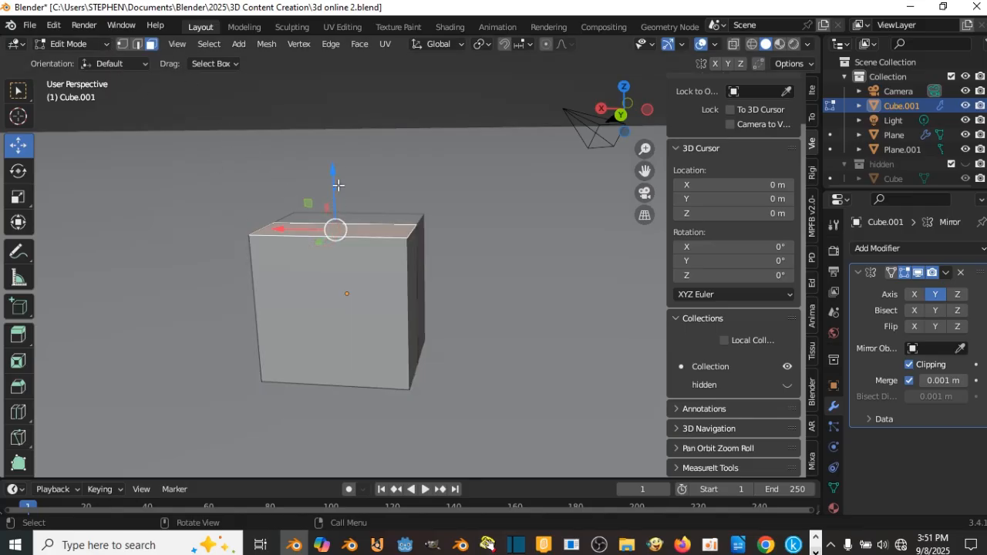
pyautogui.moveTo(334, 165); pyautogui.dragTo(338, 236)
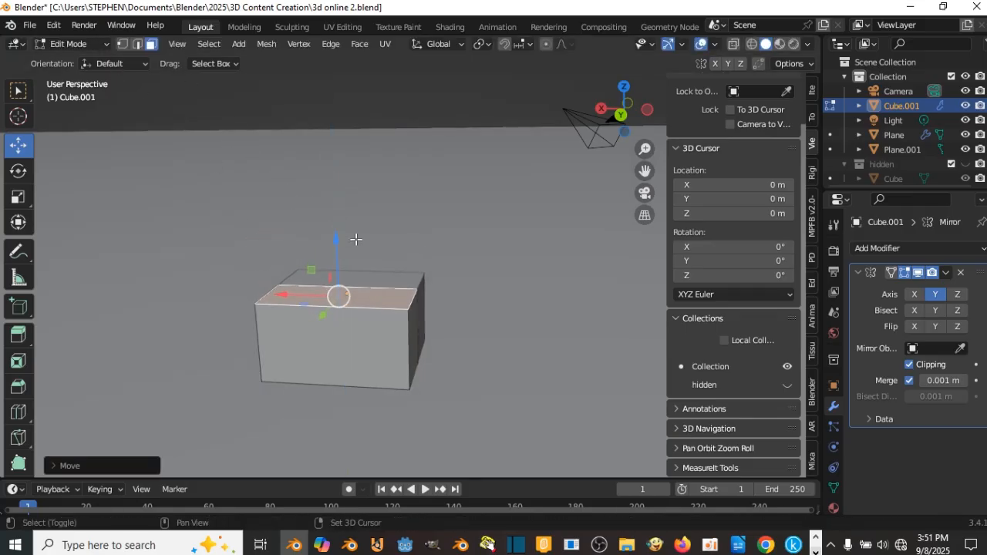
pyautogui.moveTo(334, 306); pyautogui.dragTo(351, 314, button='middle')
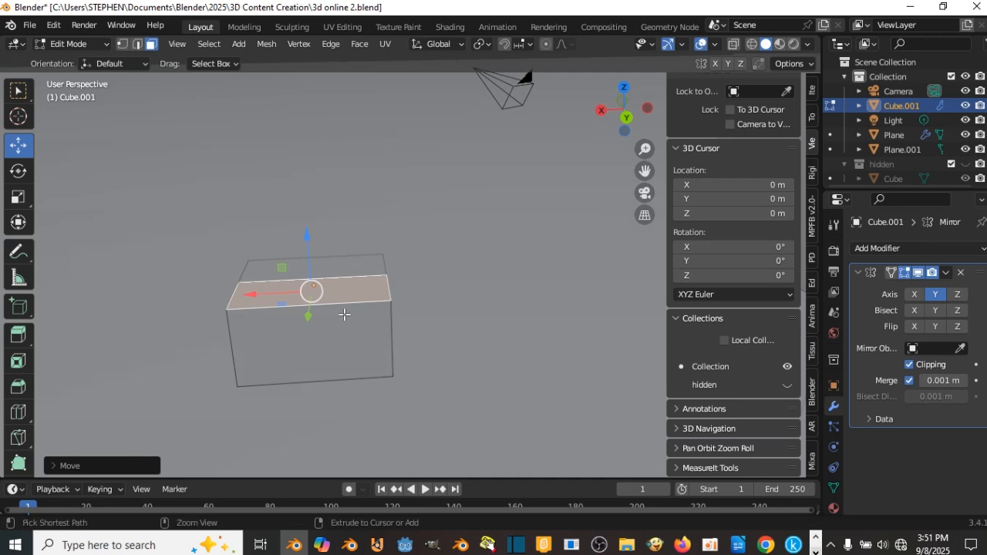
pyautogui.hotkey('ctrl', 'r')
pyautogui.scroll(1, 315, 266)
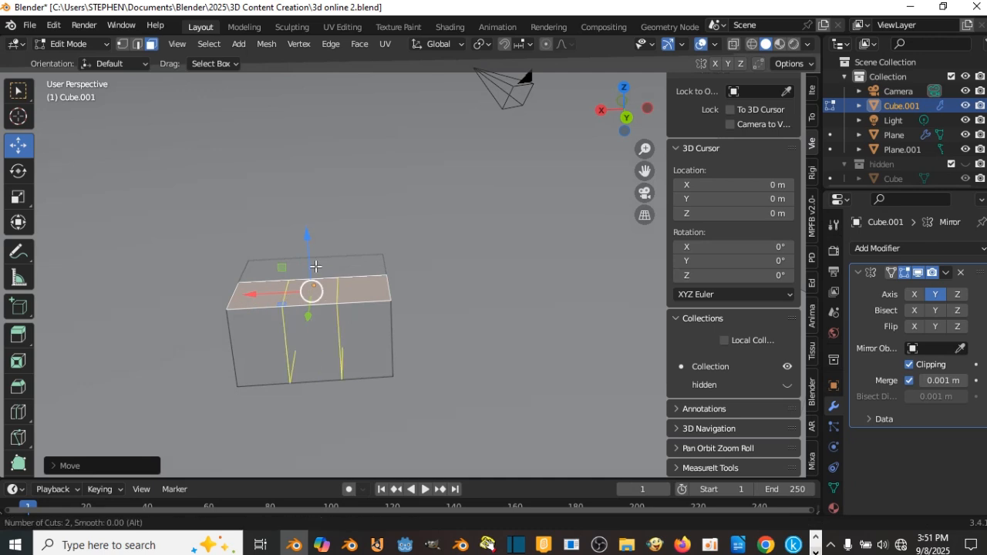
pyautogui.click(316, 266)
pyautogui.click(315, 266)
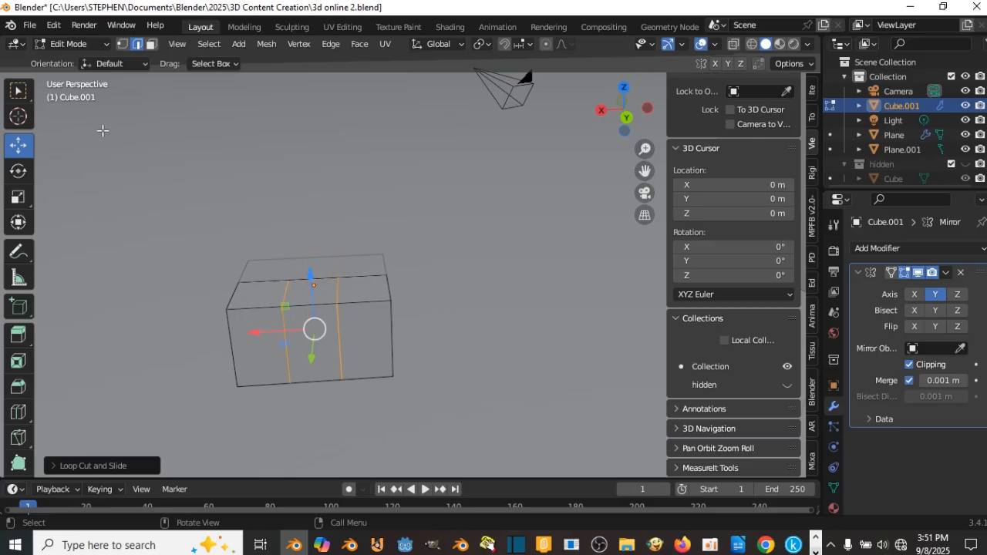
# Raise the middle top face along Z to form a cabin shape with sloped ends
pyautogui.click(151, 45)
pyautogui.click(328, 287)
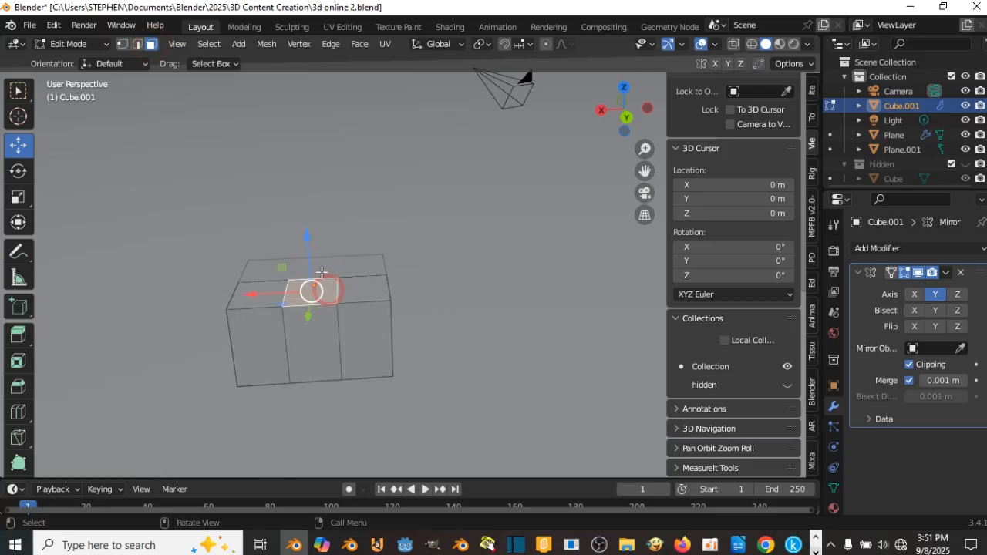
pyautogui.moveTo(307, 242); pyautogui.dragTo(303, 208)
# Select the three bottom faces of the half mesh and raise them along Z to make the body shallower
pyautogui.moveTo(324, 248); pyautogui.dragTo(269, 212, button='middle')
pyautogui.keyDown('shift'); pyautogui.moveTo(383, 385); pyautogui.dragTo(396, 348, button='middle'); pyautogui.keyUp('shift')
pyautogui.click(399, 345)
pyautogui.keyDown('shift'); pyautogui.click(353, 346); pyautogui.keyUp('shift')
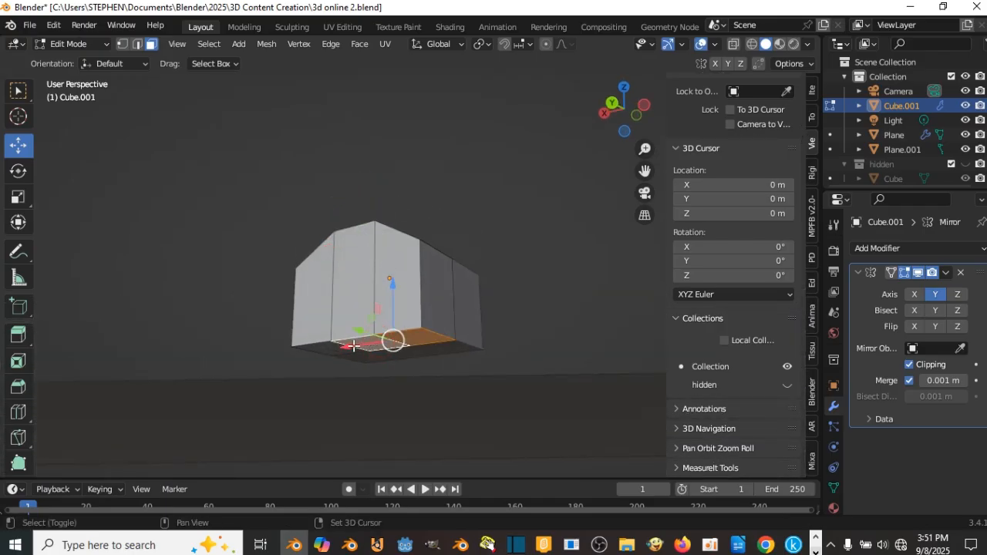
pyautogui.keyDown('shift'); pyautogui.click(331, 348); pyautogui.keyUp('shift')
pyautogui.moveTo(335, 343); pyautogui.dragTo(348, 279, button='middle')
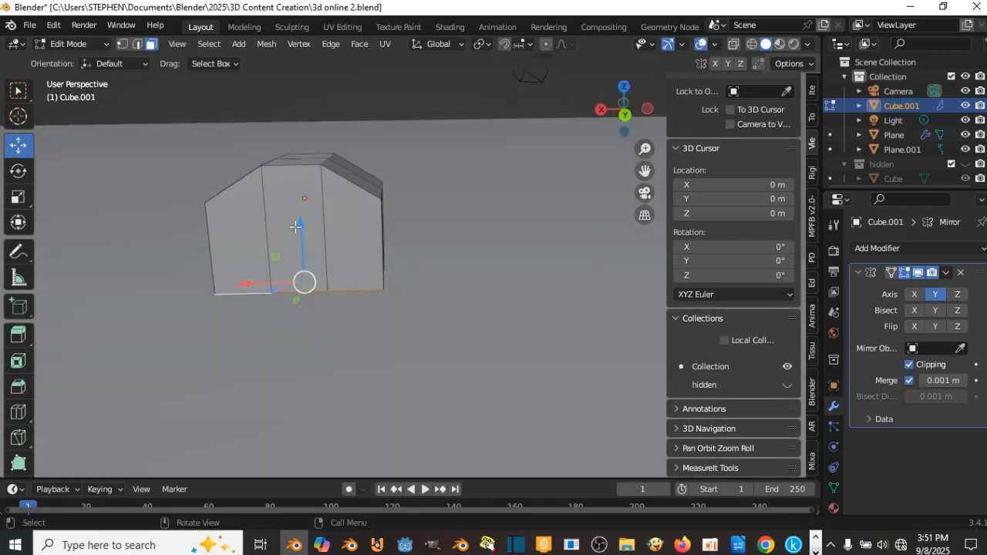
pyautogui.moveTo(295, 226); pyautogui.dragTo(296, 176)
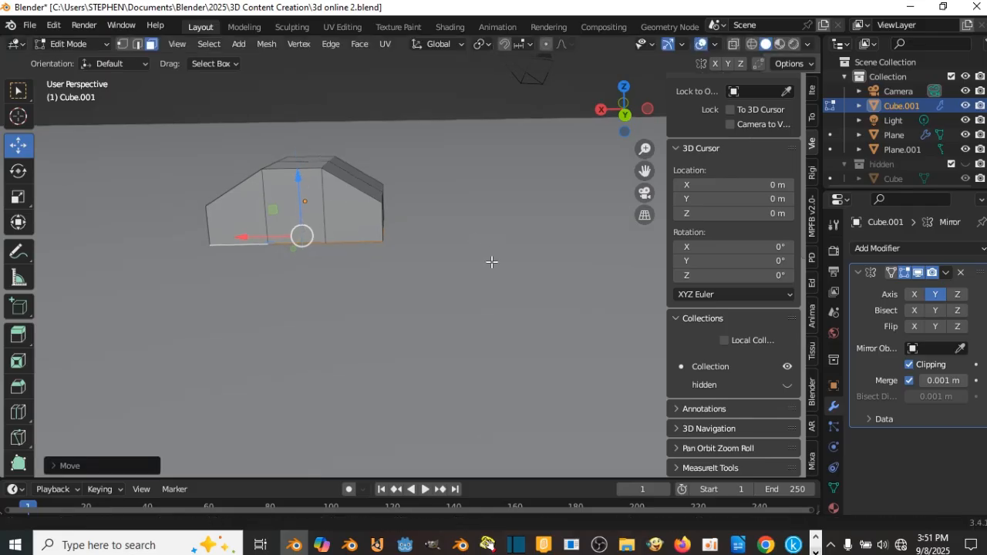
# Extrude the half mesh's end face outward at the -X end to form the hood
pyautogui.scroll(-3, 450, 322)
pyautogui.keyDown('shift'); pyautogui.moveTo(492, 262); pyautogui.dragTo(257, 320, button='middle'); pyautogui.keyUp('shift')
pyautogui.scroll(5, 450, 322)
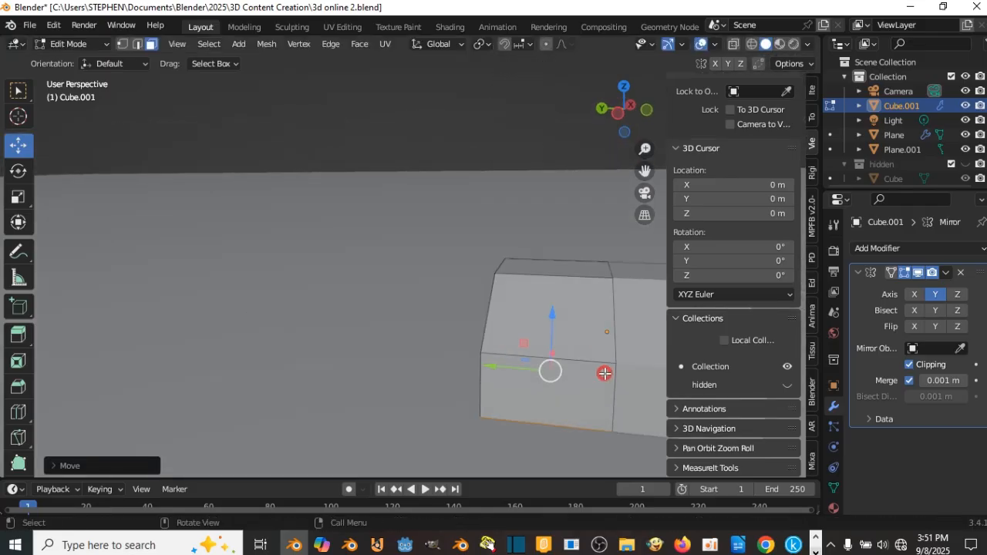
pyautogui.scroll(-3, 502, 404)
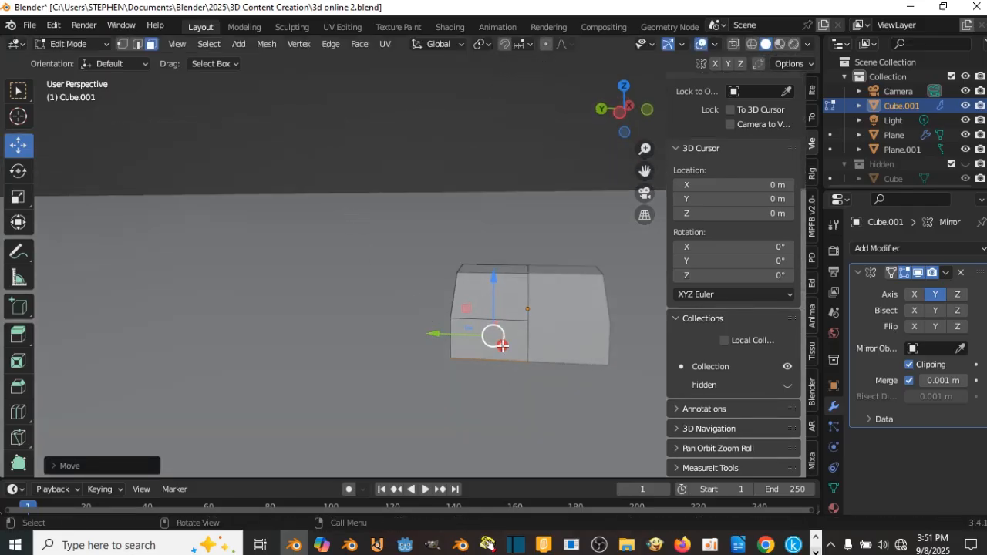
pyautogui.moveTo(502, 345); pyautogui.dragTo(577, 319, button='middle')
pyautogui.press('e')
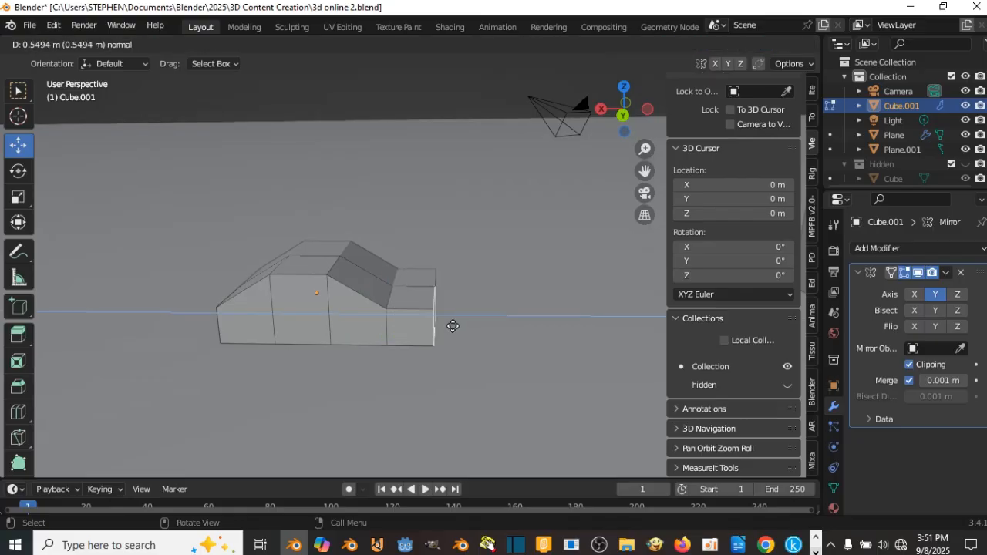
pyautogui.click(479, 330)
# Select the end face at the opposite +X end and extrude it outward to form the trunk
pyautogui.moveTo(418, 284); pyautogui.dragTo(431, 248, button='middle')
pyautogui.moveTo(410, 341); pyautogui.dragTo(413, 341)
pyautogui.moveTo(413, 342); pyautogui.dragTo(251, 324, button='middle')
pyautogui.press('e')
pyautogui.click(204, 370)
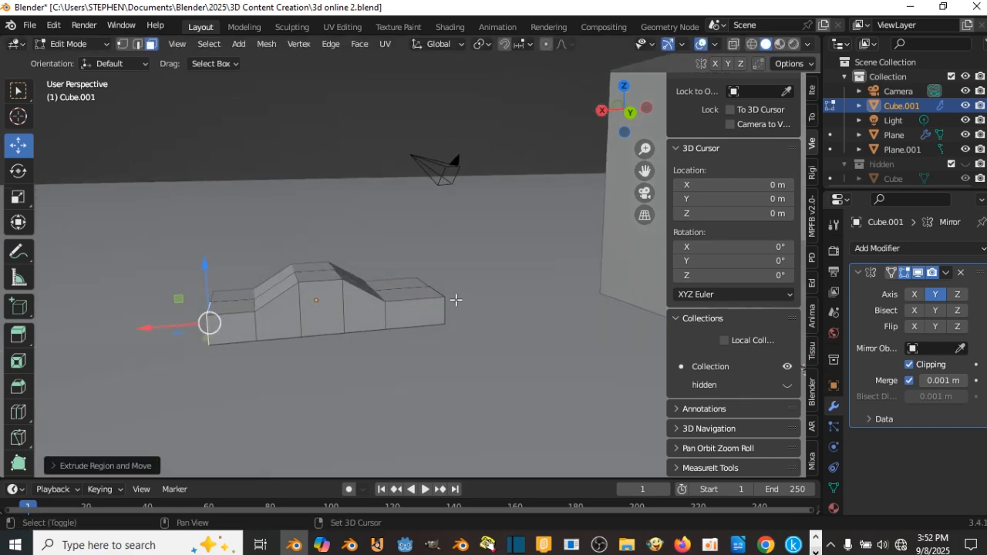
# In Object Mode, scale the whole body down slightly along Y to make it narrower
pyautogui.keyDown('shift'); pyautogui.moveTo(456, 300); pyautogui.dragTo(463, 278, button='middle'); pyautogui.keyUp('shift')
pyautogui.moveTo(463, 278); pyautogui.dragTo(407, 291, button='middle')
pyautogui.scroll(2, 463, 293)
pyautogui.moveTo(406, 292); pyautogui.dragTo(396, 342, button='middle')
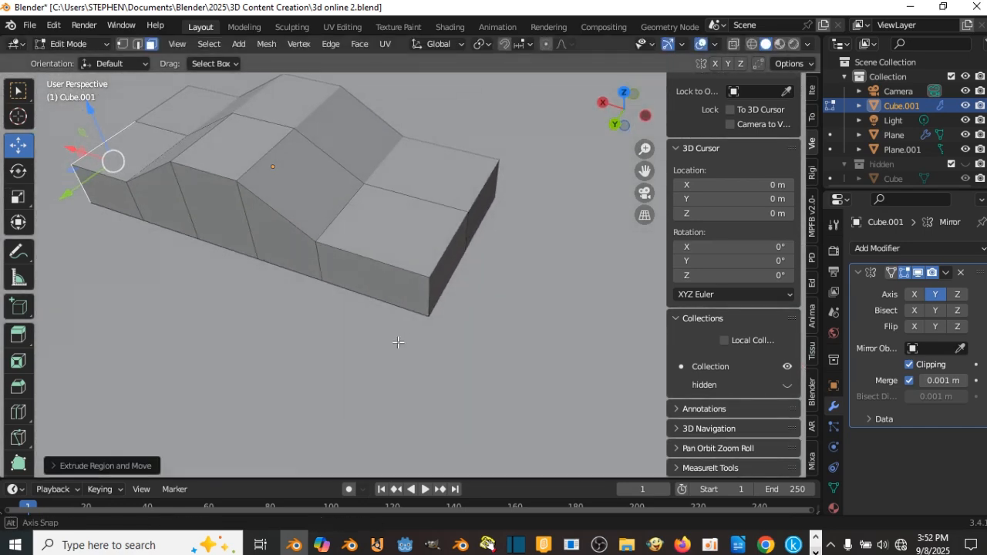
pyautogui.scroll(-3, 396, 342)
pyautogui.moveTo(456, 238); pyautogui.dragTo(351, 236, button='middle')
pyautogui.press('Tab')
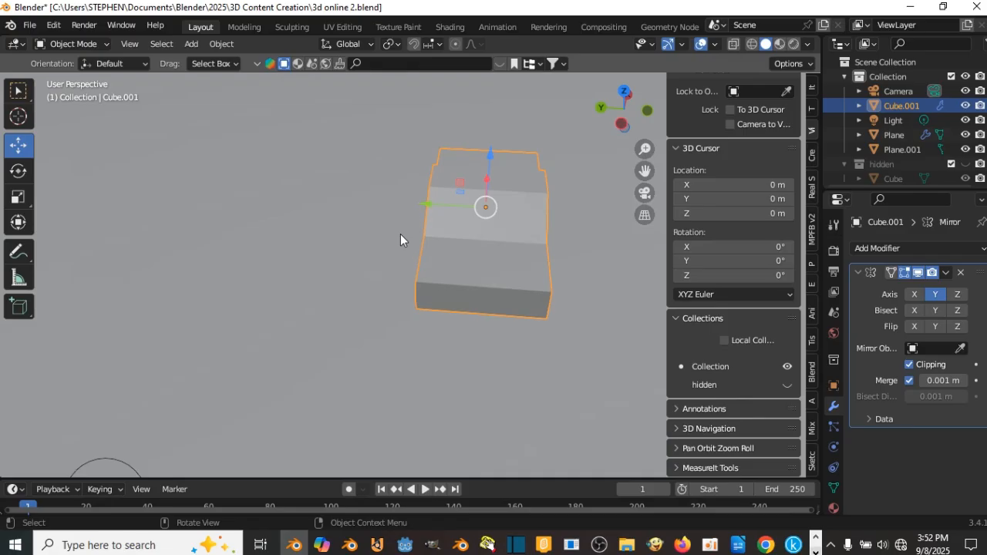
pyautogui.click(20, 198)
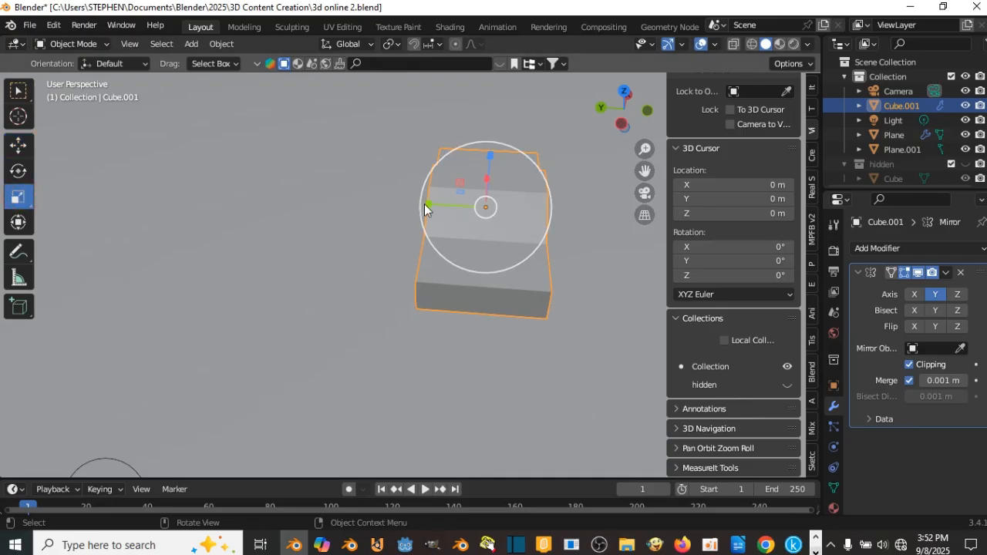
pyautogui.moveTo(425, 209)
pyautogui.mouseDown()
pyautogui.moveTo(449, 208)
pyautogui.moveTo(432, 209)
pyautogui.moveTo(439, 213)
pyautogui.mouseUp()
pyautogui.moveTo(439, 214); pyautogui.dragTo(350, 202, button='middle')
# In edge selection, lower the hood's outer top edge along Z and slightly raise the trunk's outer top edge
pyautogui.press('Tab')
pyautogui.scroll(6, 391, 260)
pyautogui.scroll(-3, 417, 233)
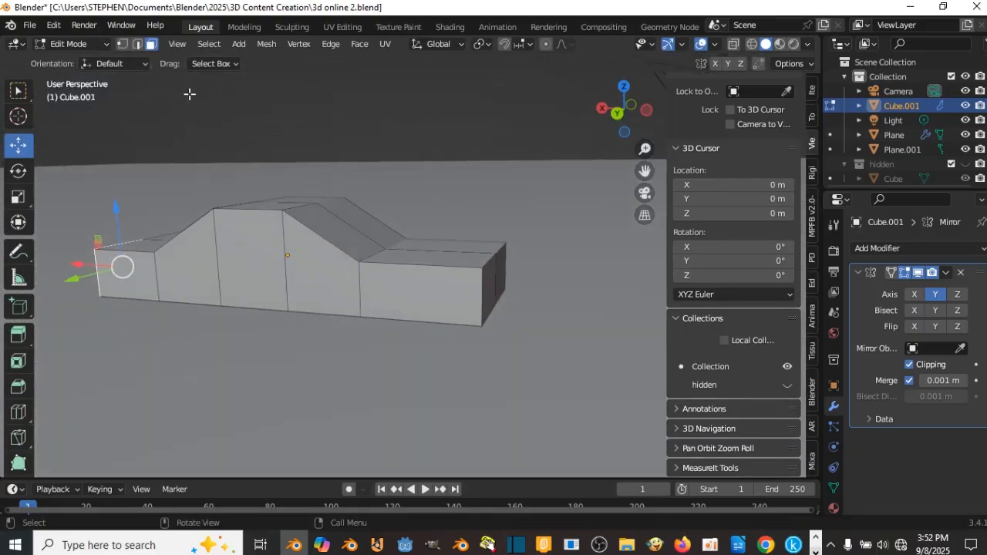
pyautogui.click(142, 43)
pyautogui.scroll(2, 558, 271)
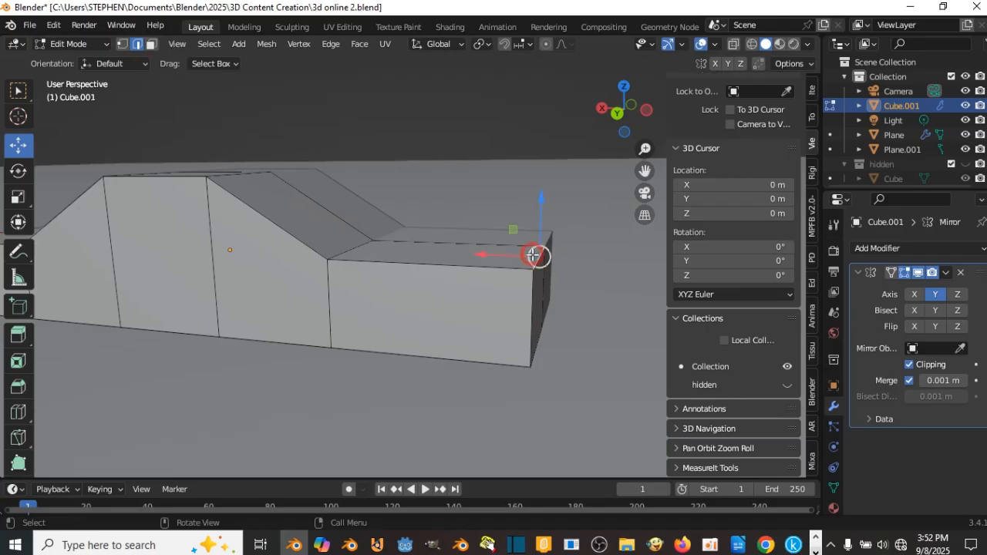
pyautogui.moveTo(545, 221); pyautogui.dragTo(533, 249)
pyautogui.press('Home')
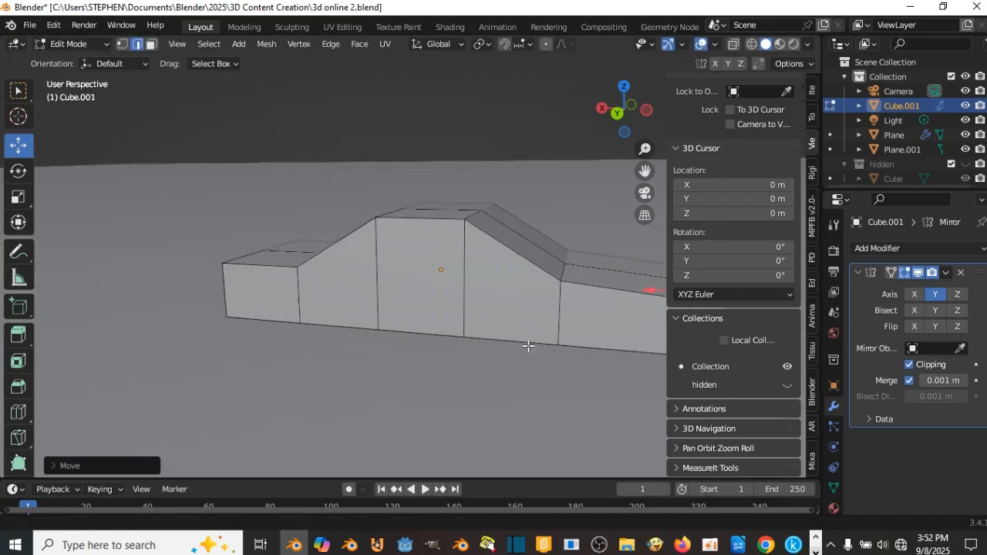
pyautogui.click(253, 254)
pyautogui.moveTo(242, 204); pyautogui.dragTo(240, 192)
# Switch to face selection and select the half mesh's sloped windshield face between the roof and the hood
pyautogui.scroll(-3, 403, 281)
pyautogui.keyDown('shift'); pyautogui.moveTo(403, 280); pyautogui.dragTo(332, 264, button='middle'); pyautogui.keyUp('shift')
pyautogui.moveTo(332, 264); pyautogui.dragTo(256, 354, button='middle')
pyautogui.scroll(3, 353, 279)
pyautogui.press('Tab')
pyautogui.scroll(2, 479, 344)
pyautogui.press('Tab')
pyautogui.keyDown('shift'); pyautogui.moveTo(463, 309); pyautogui.dragTo(261, 309, button='middle'); pyautogui.keyUp('shift')
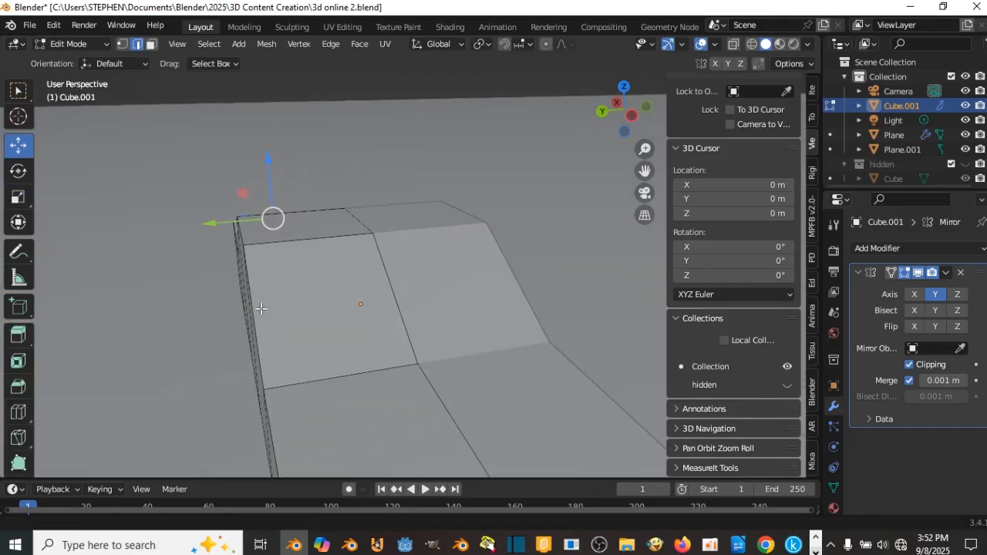
pyautogui.click(149, 43)
pyautogui.click(368, 303)
pyautogui.scroll(1, 465, 337)
pyautogui.moveTo(376, 322); pyautogui.dragTo(464, 290, button='middle')
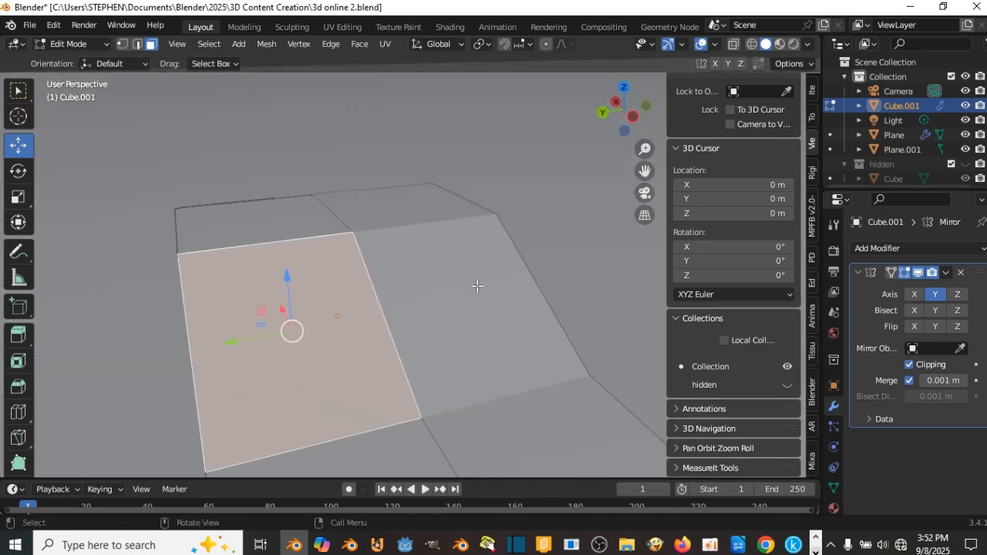
# Try to inset the windshield face by extruding it in place and scaling it to about 0.91
pyautogui.press('e')
pyautogui.rightClick(474, 282)
pyautogui.press('s')
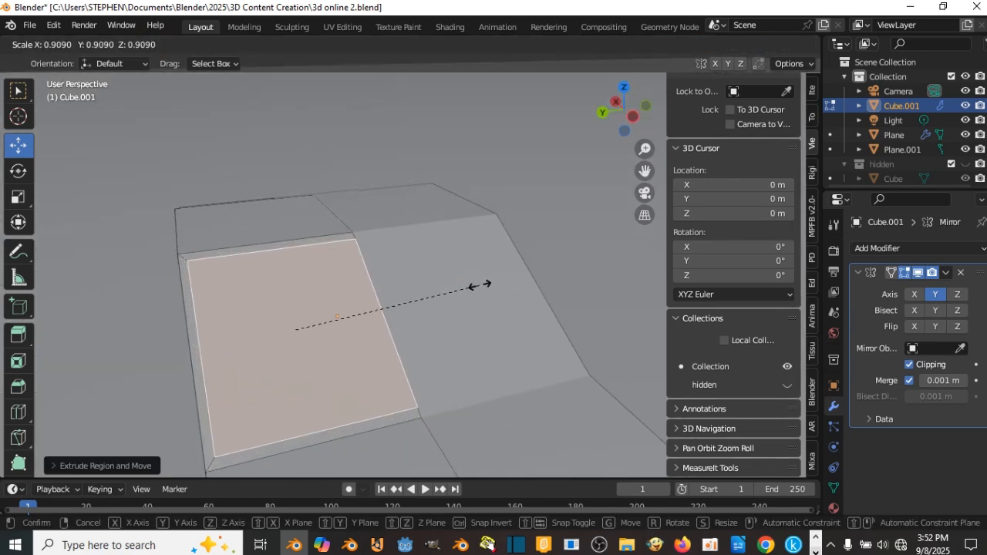
pyautogui.click(480, 285)
pyautogui.moveTo(479, 285)
pyautogui.mouseDown(button='middle')
pyautogui.moveTo(430, 306)
pyautogui.moveTo(471, 288)
pyautogui.mouseUp(button='middle')
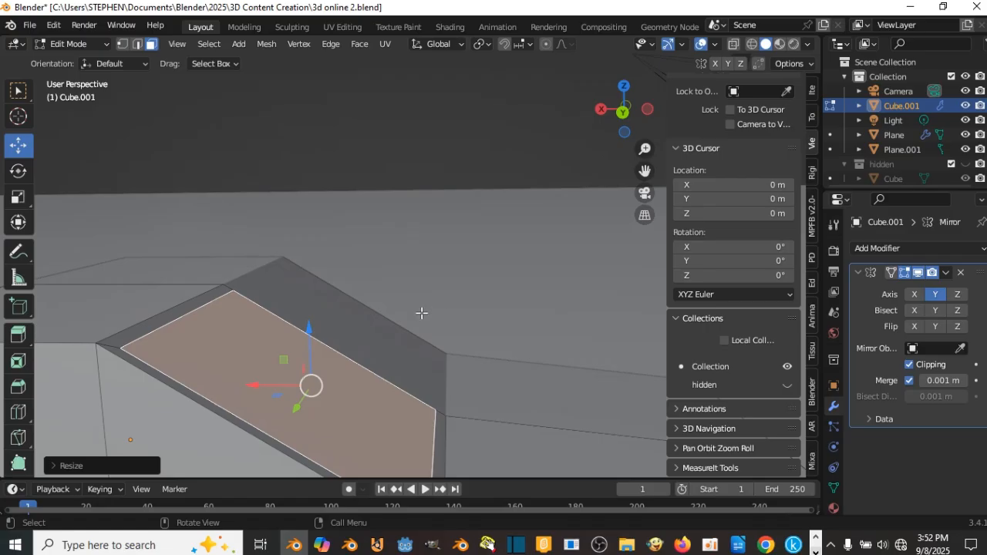
pyautogui.hotkey('ctrl', 'z')
# Extrude the windshield face in place, scale it to about 0.87, and extrude it inward to form a recessed window
pyautogui.moveTo(421, 314); pyautogui.dragTo(364, 323, button='middle')
pyautogui.press('e')
pyautogui.rightClick(363, 322)
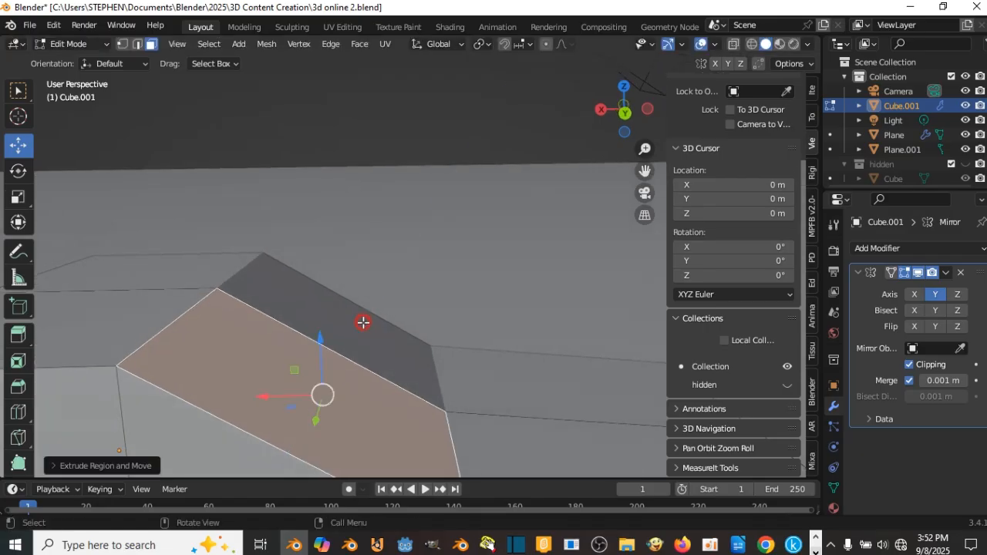
pyautogui.press('s')
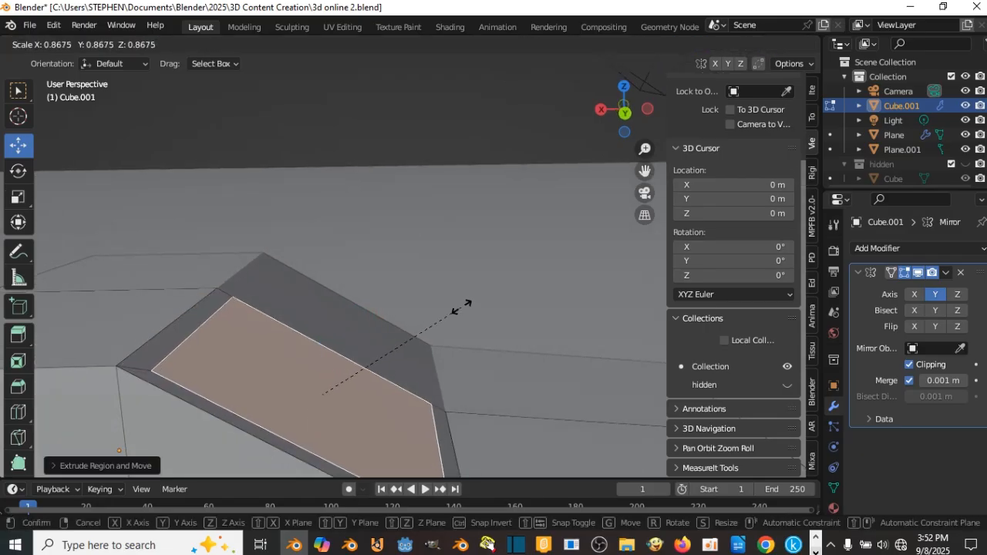
pyautogui.click(461, 307)
pyautogui.moveTo(461, 307); pyautogui.dragTo(311, 358, button='middle')
pyautogui.press('e')
pyautogui.click(476, 338)
# Inset the sloped rear window face by extruding in place and scaling it down, and extrude it inward about 0.018 m
pyautogui.scroll(-3, 332, 345)
pyautogui.scroll(-3, 391, 346)
pyautogui.press('Tab')
pyautogui.press('Tab')
pyautogui.press('e')
pyautogui.click(315, 359)
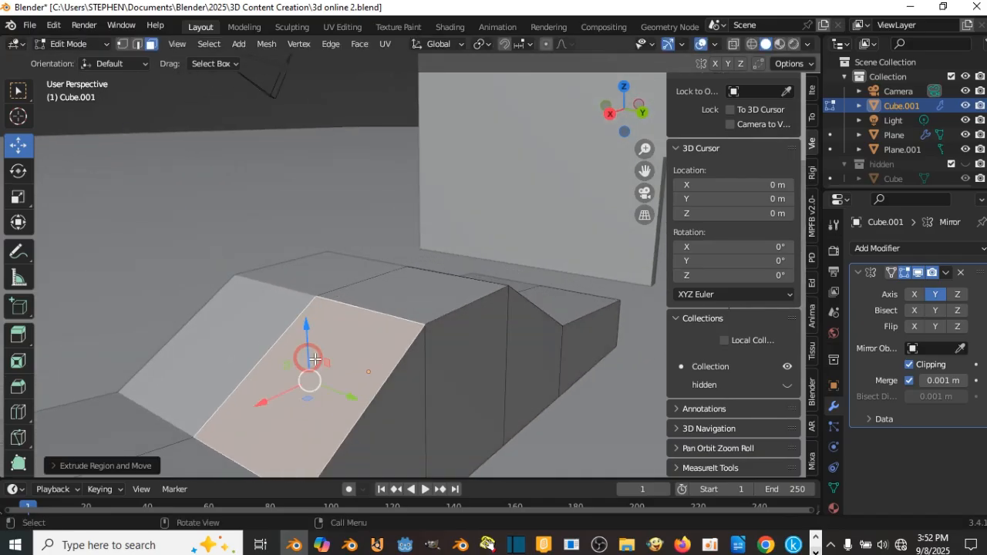
pyautogui.press('s')
pyautogui.click(453, 365)
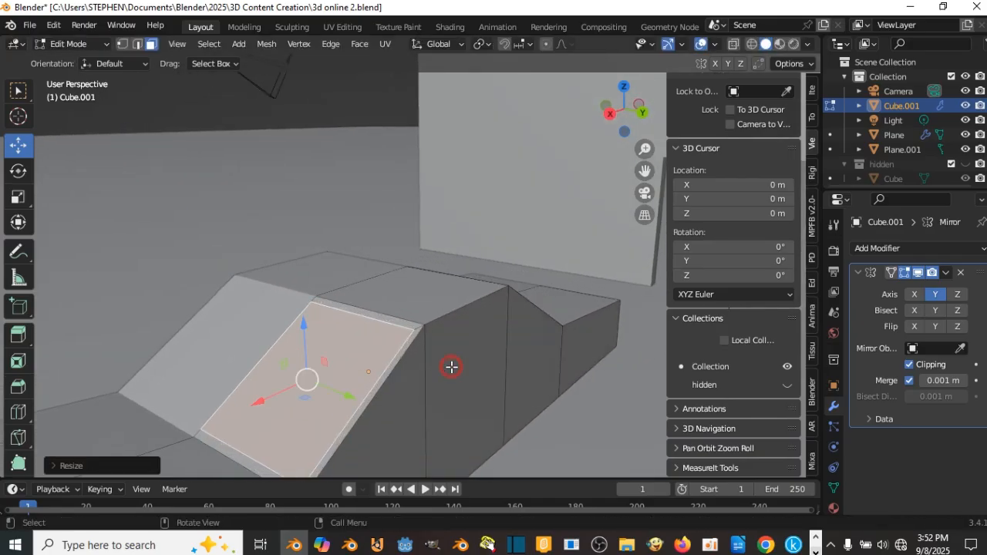
pyautogui.press('e')
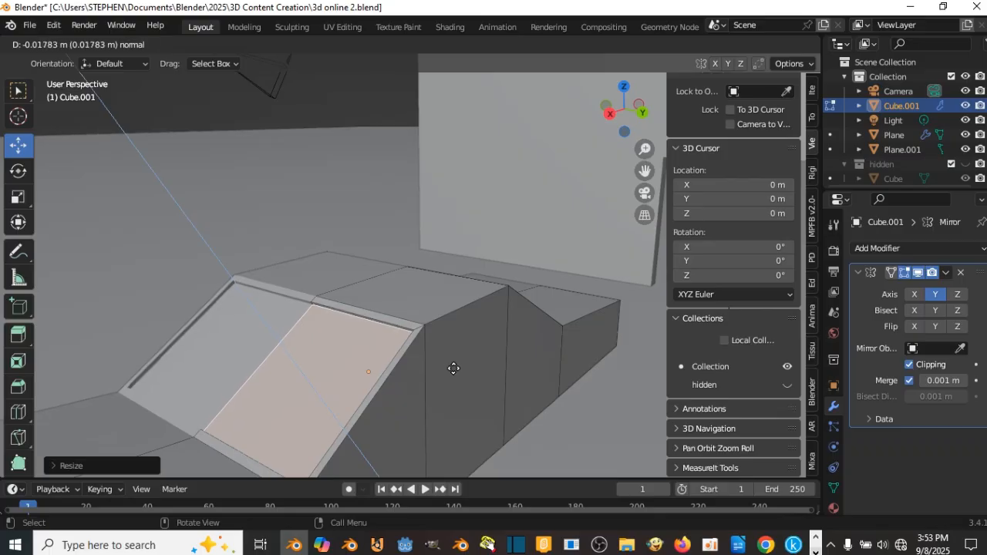
pyautogui.click(452, 368)
# Try to move the recessed rear window face along the global X axis
pyautogui.moveTo(312, 383); pyautogui.dragTo(304, 387, button='middle')
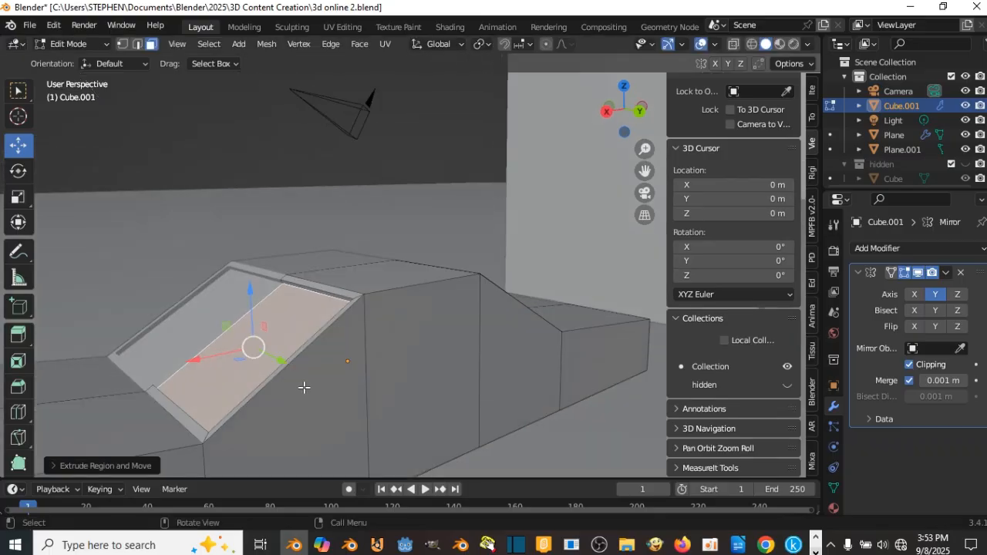
pyautogui.keyDown('shift'); pyautogui.moveTo(279, 357); pyautogui.dragTo(304, 332, button='middle'); pyautogui.keyUp('shift')
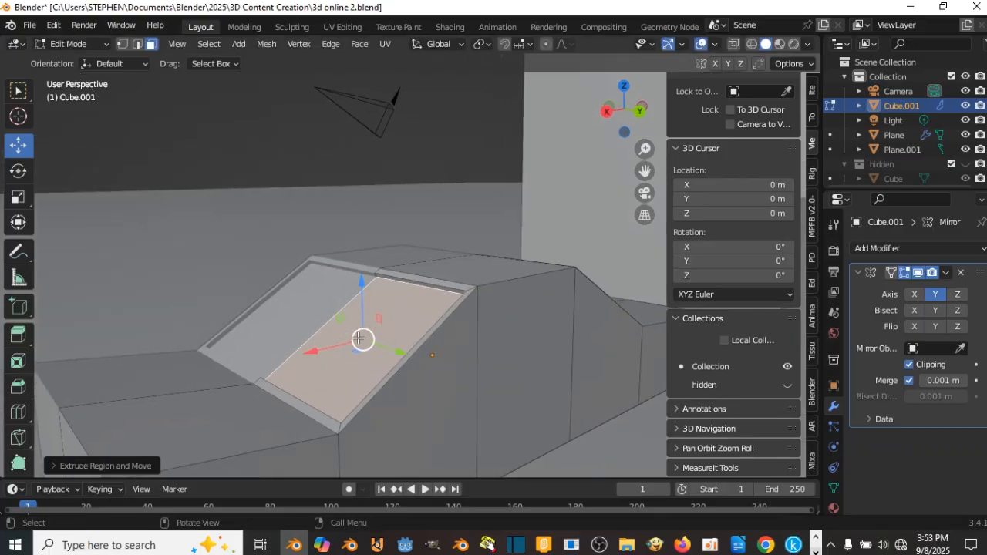
pyautogui.moveTo(305, 352); pyautogui.dragTo(283, 352)
pyautogui.hotkey('ctrl', 'z')
# With Normal transform orientation, move the recessed rear window face slightly outward along its normal, and restore the Global orientation
pyautogui.moveTo(374, 337); pyautogui.dragTo(276, 321, button='middle')
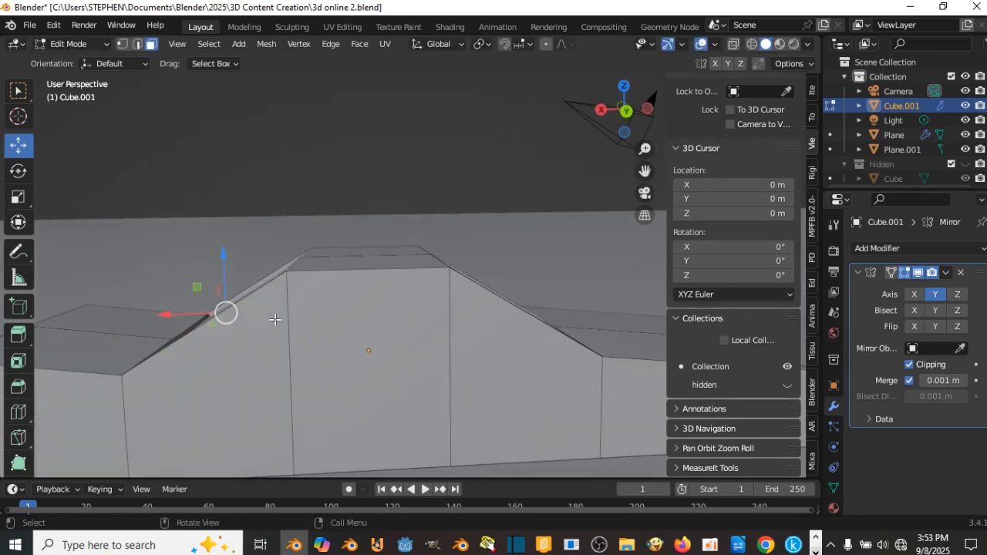
pyautogui.scroll(3, 286, 317)
pyautogui.keyDown('shift'); pyautogui.moveTo(300, 289); pyautogui.dragTo(445, 363, button='middle'); pyautogui.keyUp('shift')
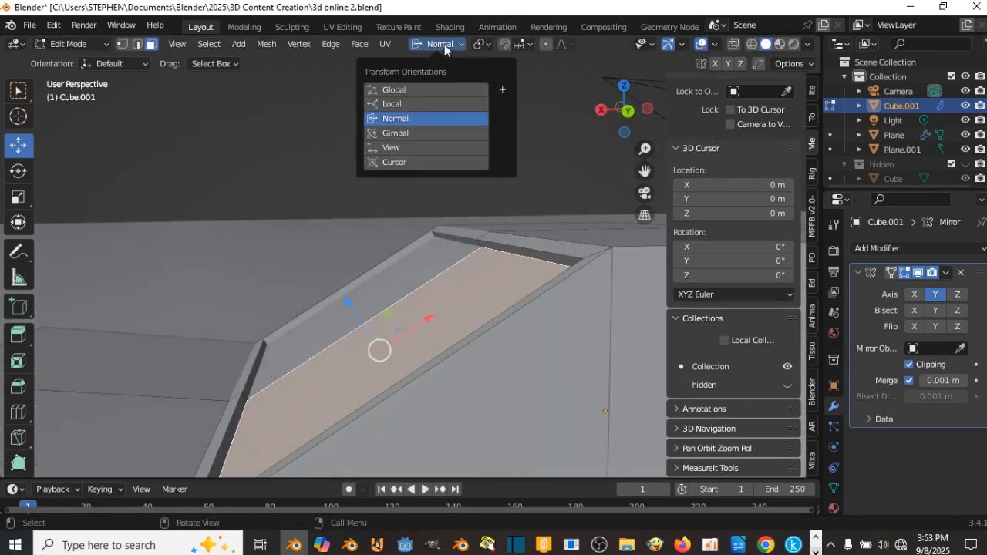
pyautogui.click(445, 46)
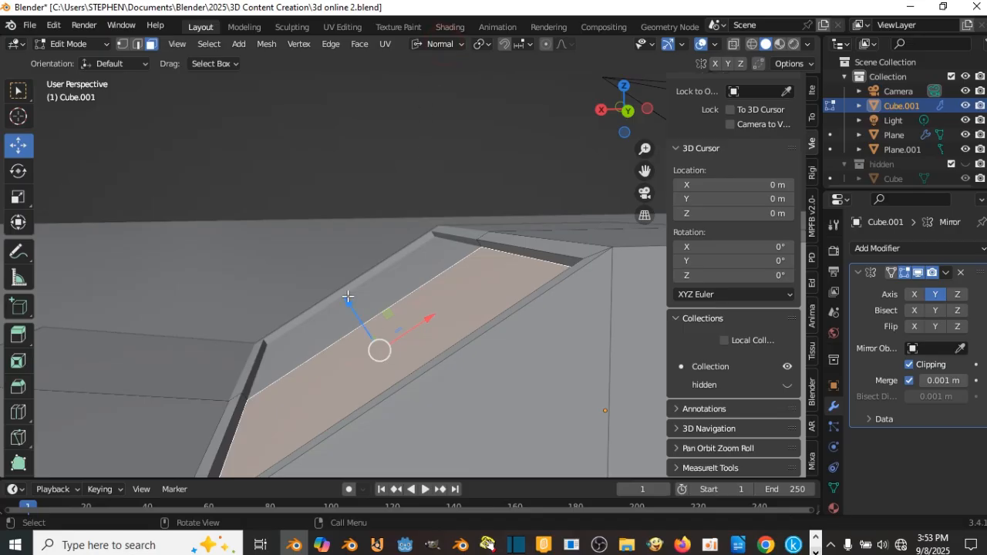
pyautogui.moveTo(348, 296); pyautogui.dragTo(341, 294)
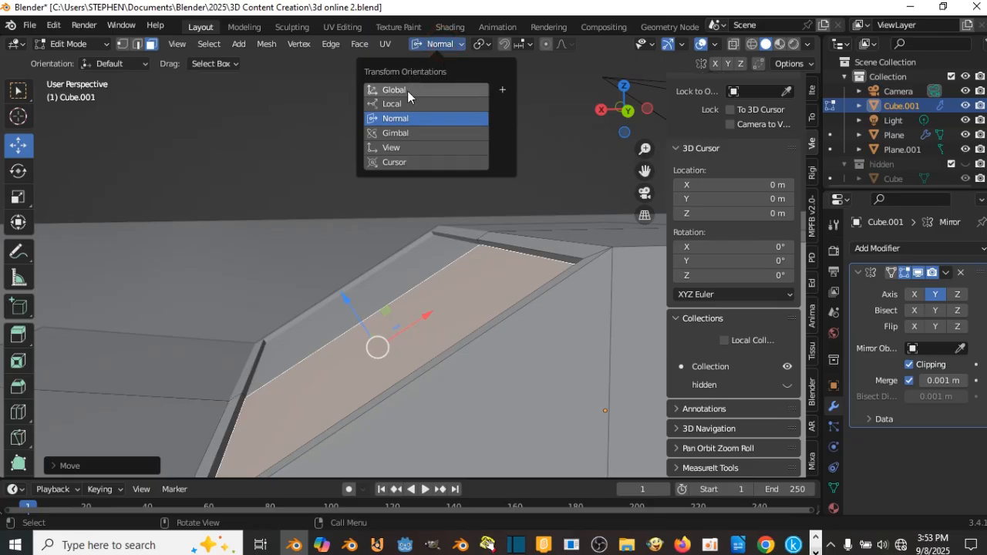
pyautogui.click(407, 90)
# In Object Mode, scale the car body slightly narrower along Y and save the file
pyautogui.scroll(-12, 395, 270)
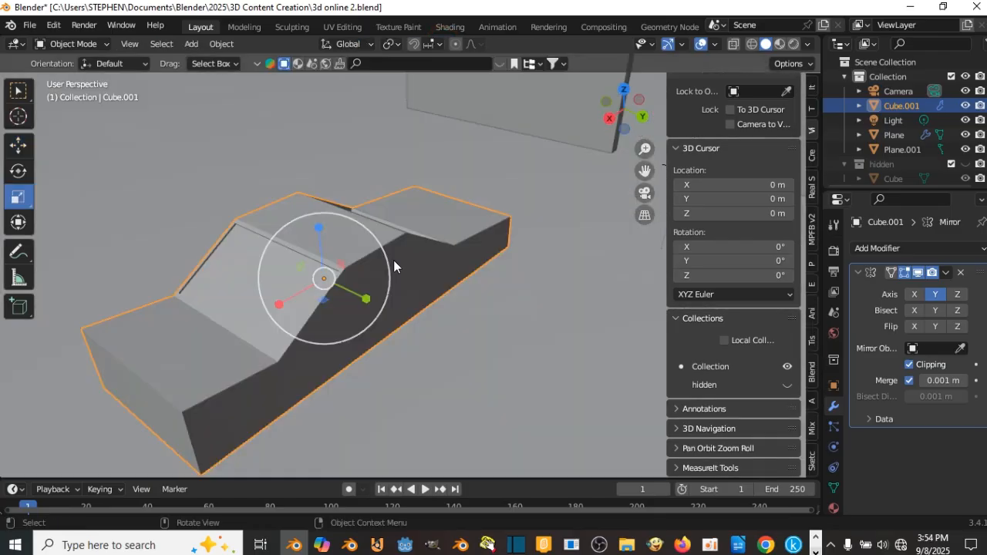
pyautogui.moveTo(394, 261); pyautogui.dragTo(409, 306, button='middle')
pyautogui.moveTo(389, 307)
pyautogui.mouseDown()
pyautogui.moveTo(374, 307)
pyautogui.moveTo(383, 307)
pyautogui.mouseUp()
pyautogui.moveTo(390, 302)
pyautogui.mouseDown(button='middle')
pyautogui.moveTo(487, 275)
pyautogui.moveTo(513, 284)
pyautogui.moveTo(385, 293)
pyautogui.mouseUp(button='middle')
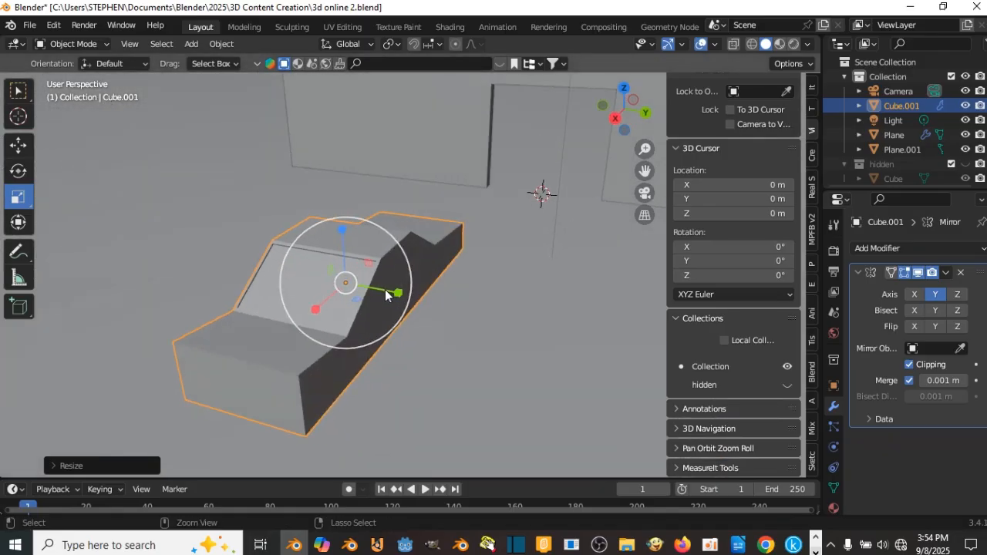
pyautogui.hotkey('ctrl', 's')
# Add a Subdivision Surface modifier to the car body and check the rounded shape against its edit cage
pyautogui.moveTo(483, 260); pyautogui.dragTo(456, 316, button='middle')
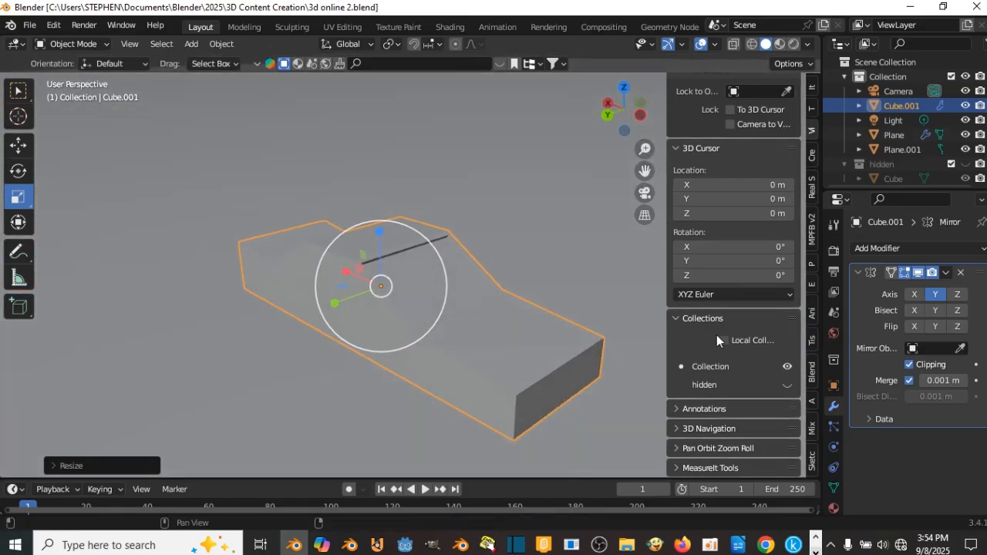
pyautogui.click(893, 248)
pyautogui.scroll(-3, 725, 479)
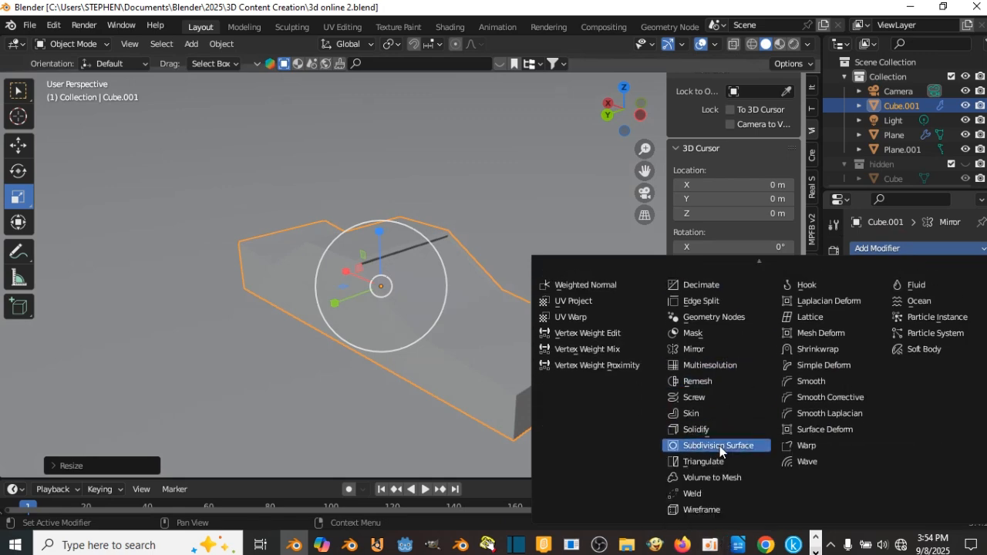
pyautogui.click(720, 446)
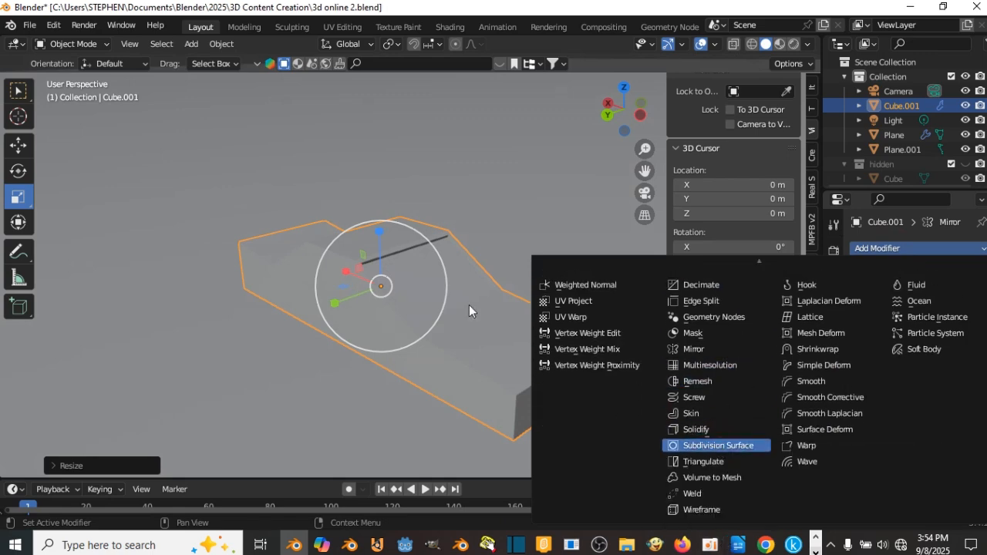
pyautogui.moveTo(541, 298); pyautogui.dragTo(398, 300, button='middle')
pyautogui.moveTo(474, 326); pyautogui.dragTo(475, 324, button='middle')
pyautogui.press('Tab')
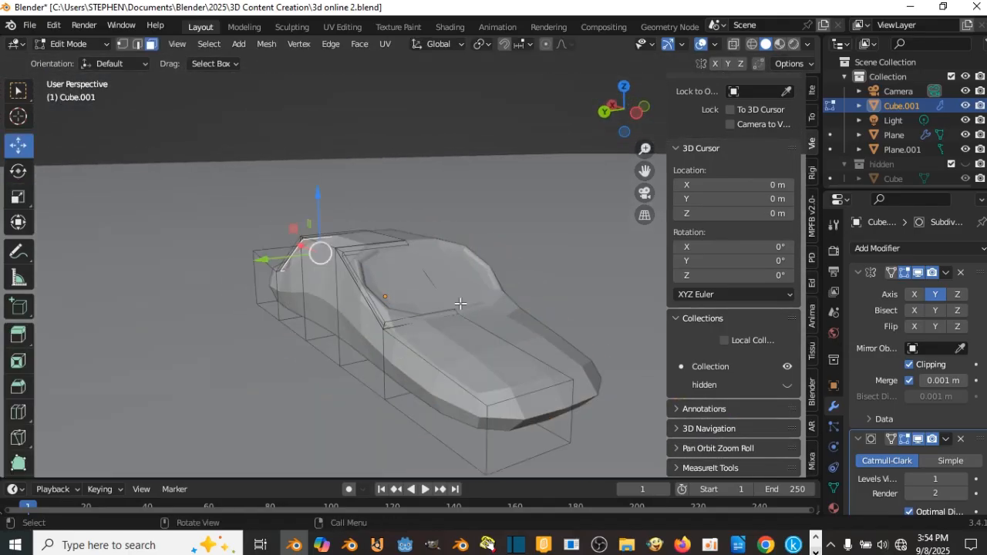
pyautogui.moveTo(428, 275); pyautogui.dragTo(402, 307, button='middle')
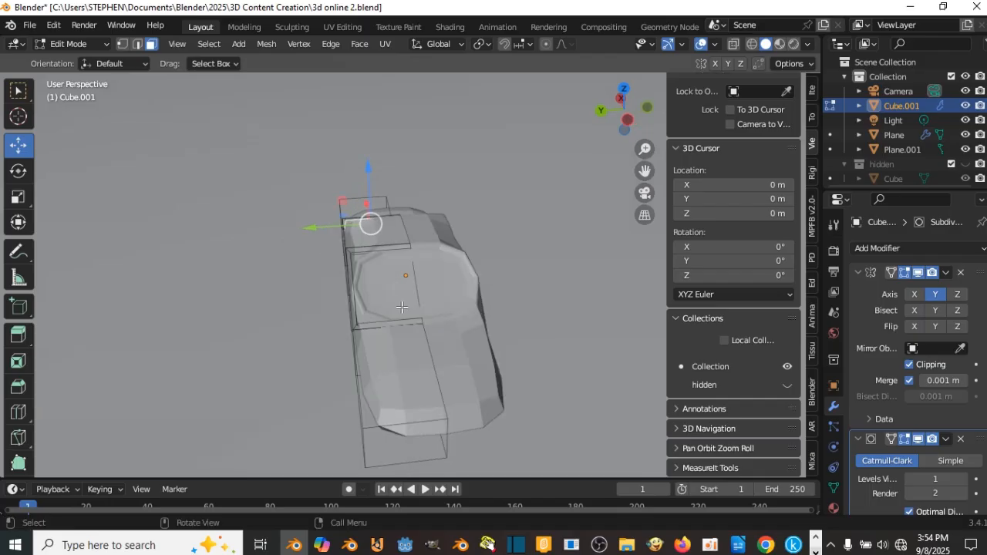
pyautogui.press('Tab')
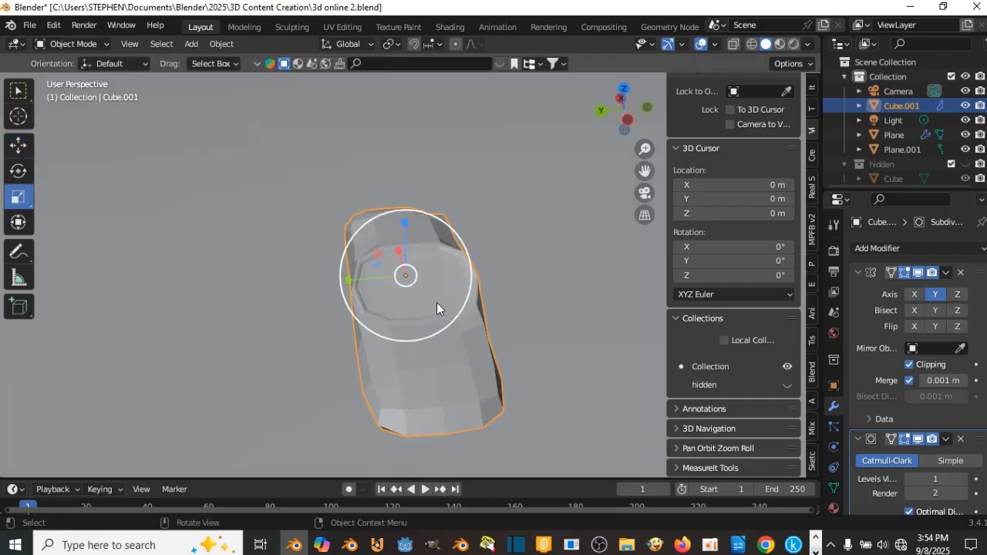
# Apply Shade Smooth to the car body and inspect the smoothed surface in both modes
pyautogui.rightClick(416, 357)
pyautogui.click(379, 247)
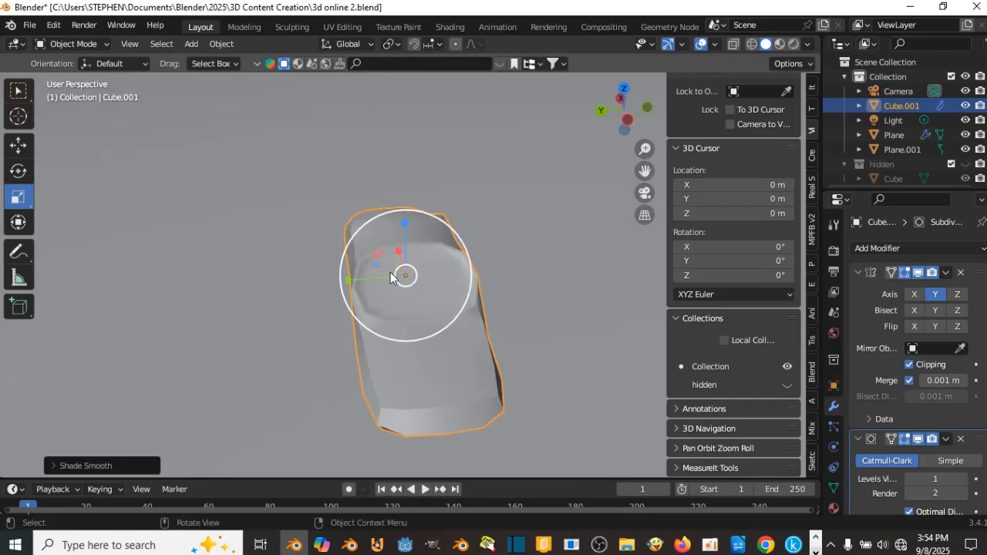
pyautogui.scroll(3, 410, 276)
pyautogui.press('Tab')
pyautogui.moveTo(411, 276); pyautogui.dragTo(379, 299, button='middle')
pyautogui.press('Tab')
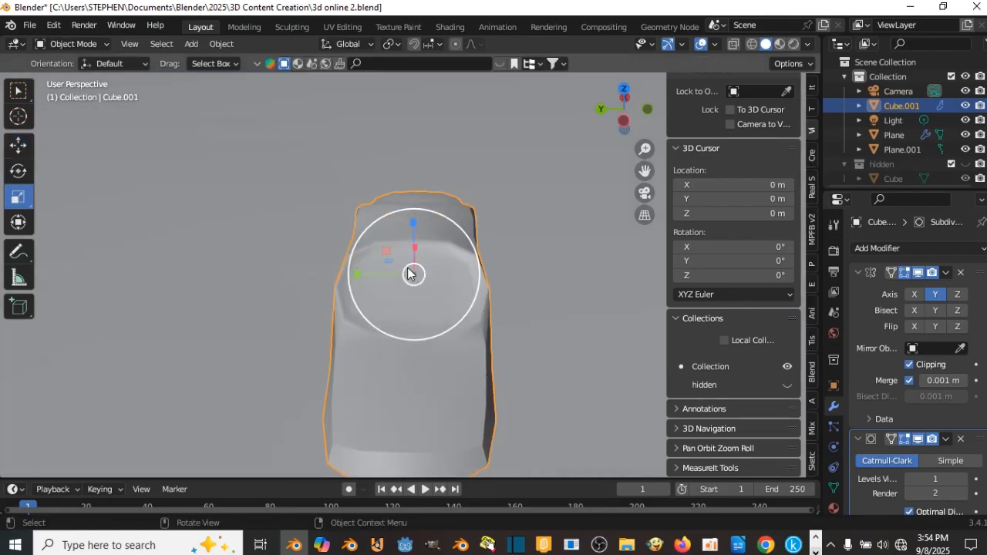
# Show the car body's Item transform properties in the sidebar
pyautogui.press('Tab')
pyautogui.scroll(5, 757, 222)
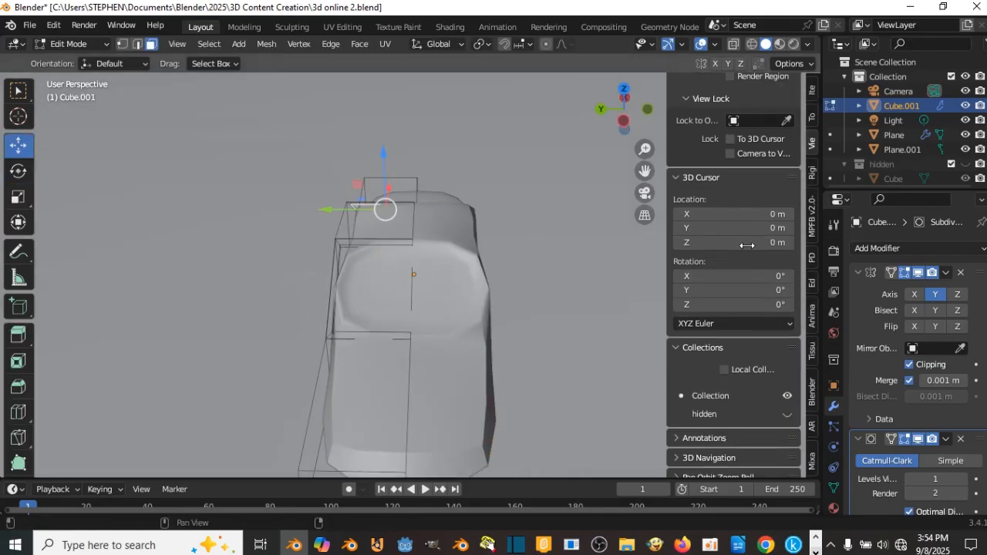
pyautogui.click(812, 91)
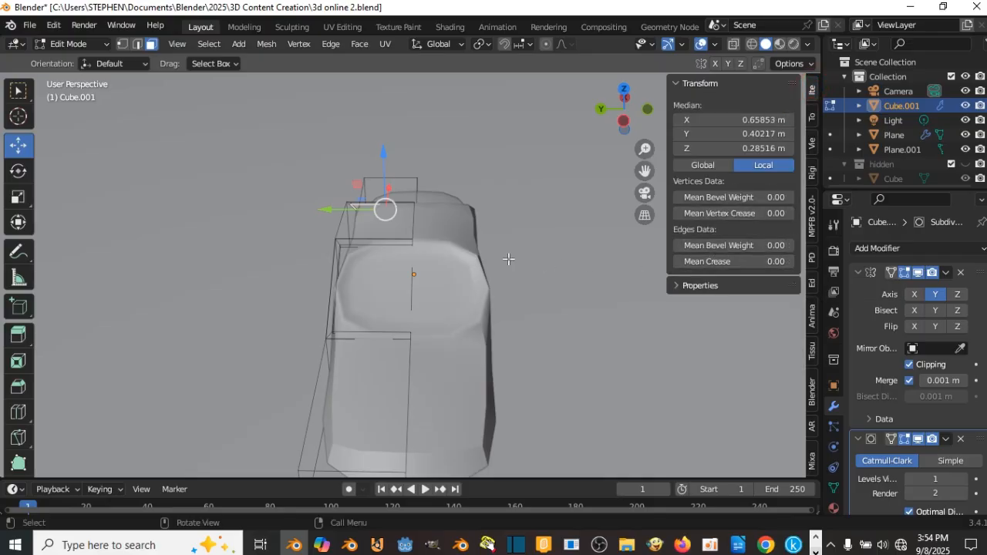
pyautogui.press('Tab')
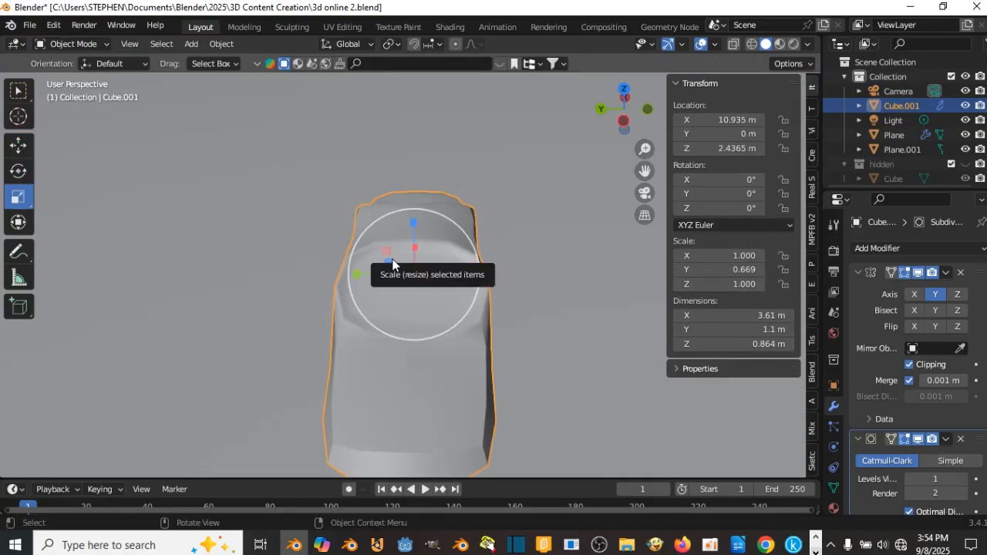
# Add a lengthwise loop cut along the car body and slide it close to the outer side edge
pyautogui.press('Tab')
pyautogui.hotkey('ctrl', 'r')
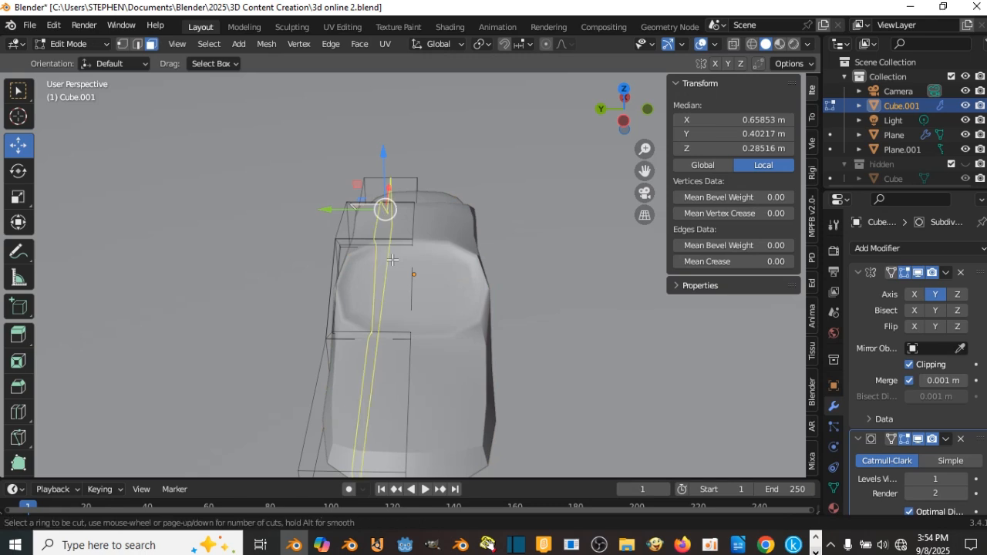
pyautogui.click(385, 222)
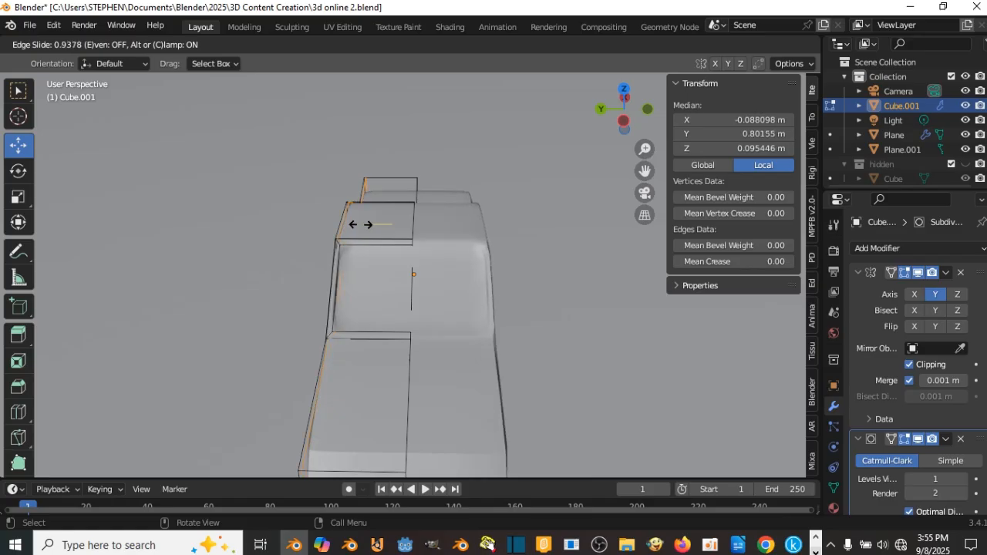
pyautogui.click(362, 224)
pyautogui.press('Tab')
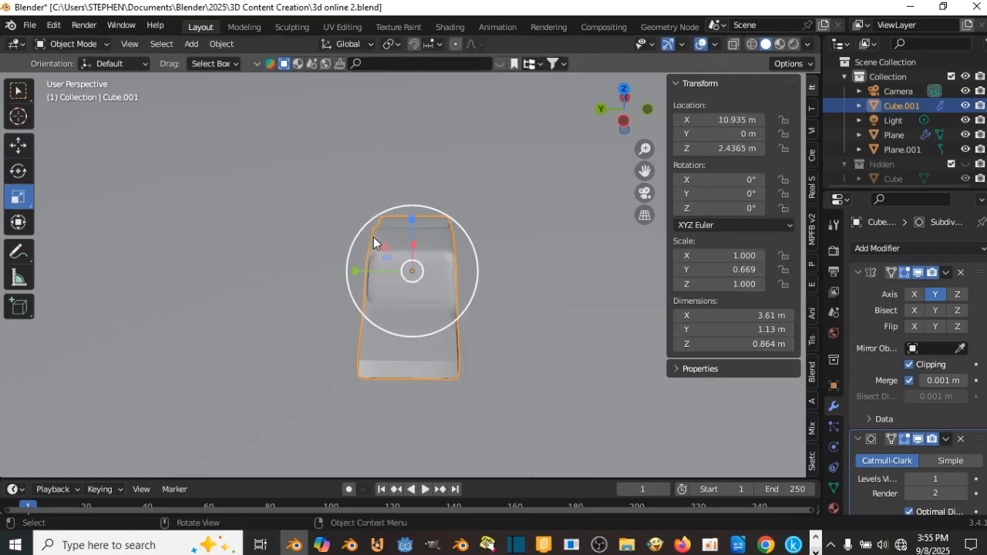
# Move the lengthwise edge loop slightly inward along Y and check the smoothed result in Object Mode
pyautogui.moveTo(373, 237); pyautogui.dragTo(309, 245, button='middle')
pyautogui.press('Tab')
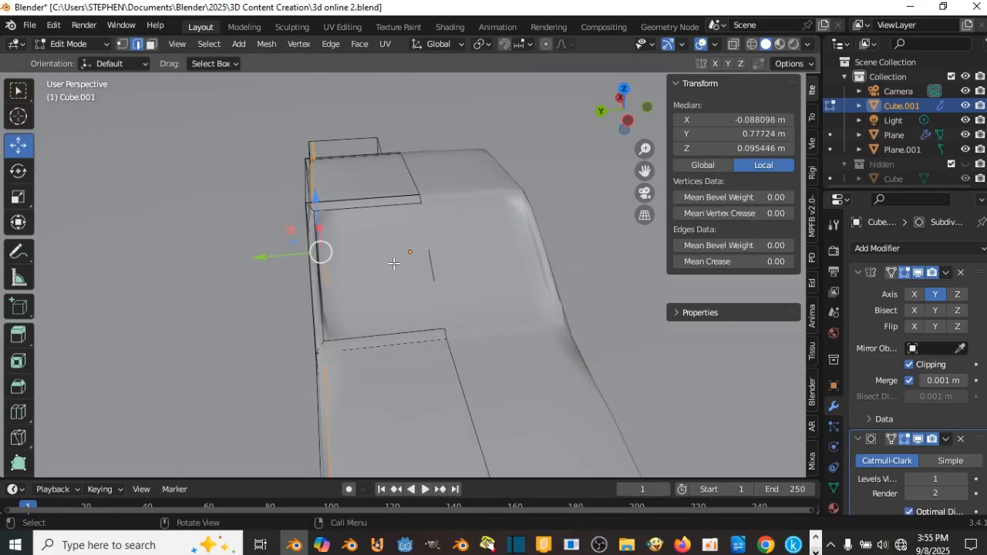
pyautogui.moveTo(272, 257); pyautogui.dragTo(277, 257)
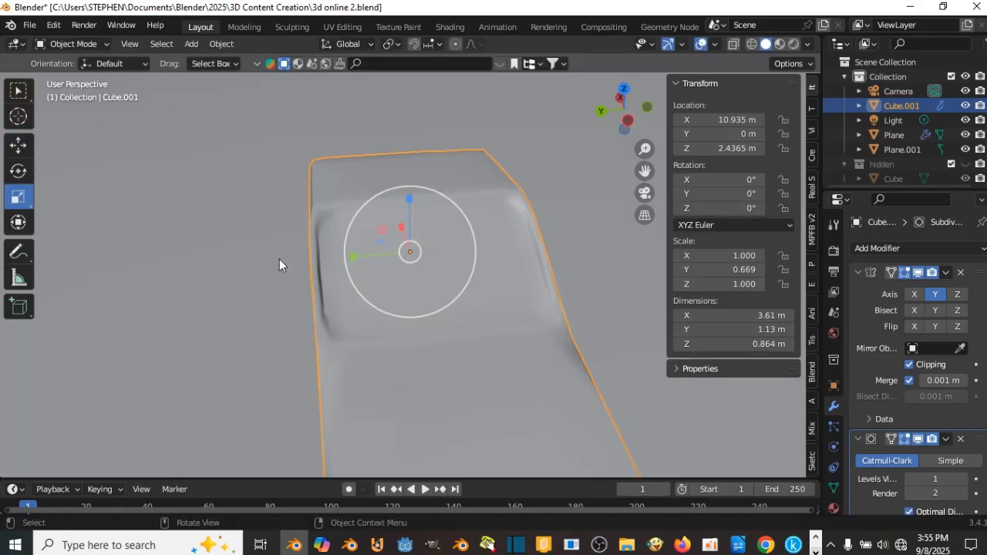
pyautogui.moveTo(279, 260); pyautogui.dragTo(376, 275, button='middle')
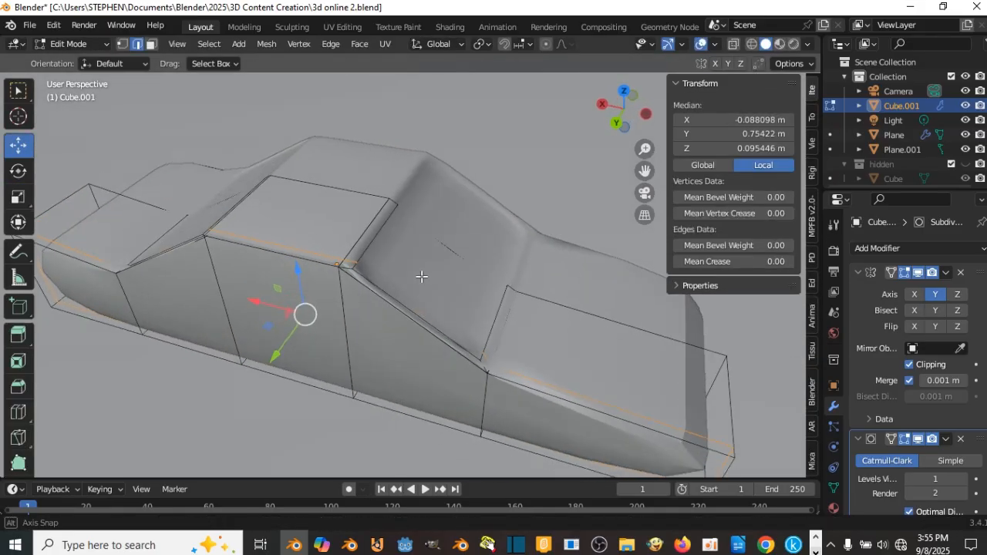
# Add two loop cuts across the windshield section, one close to the roof edge and one close to the hood edge
pyautogui.hotkey('ctrl', 'r')
pyautogui.click(415, 197)
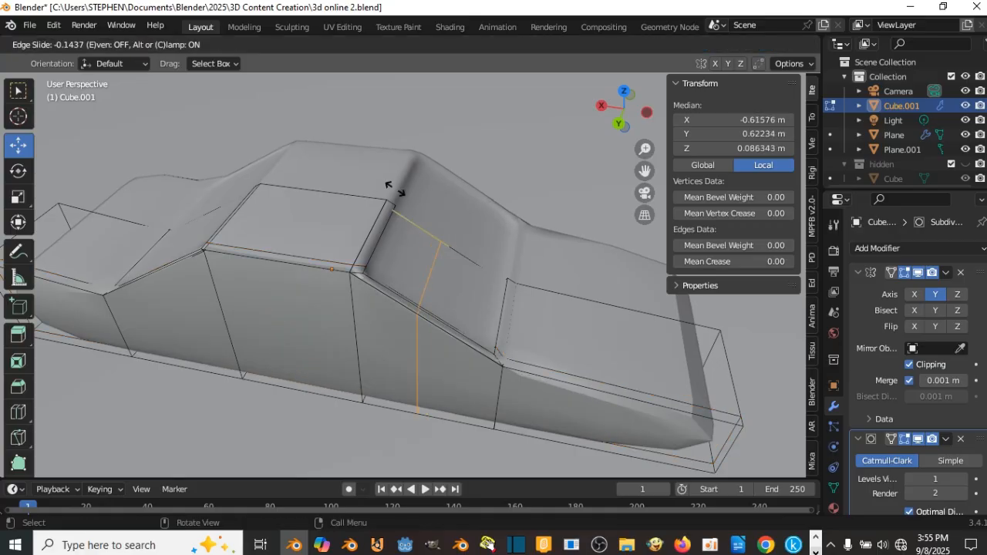
pyautogui.click(360, 170)
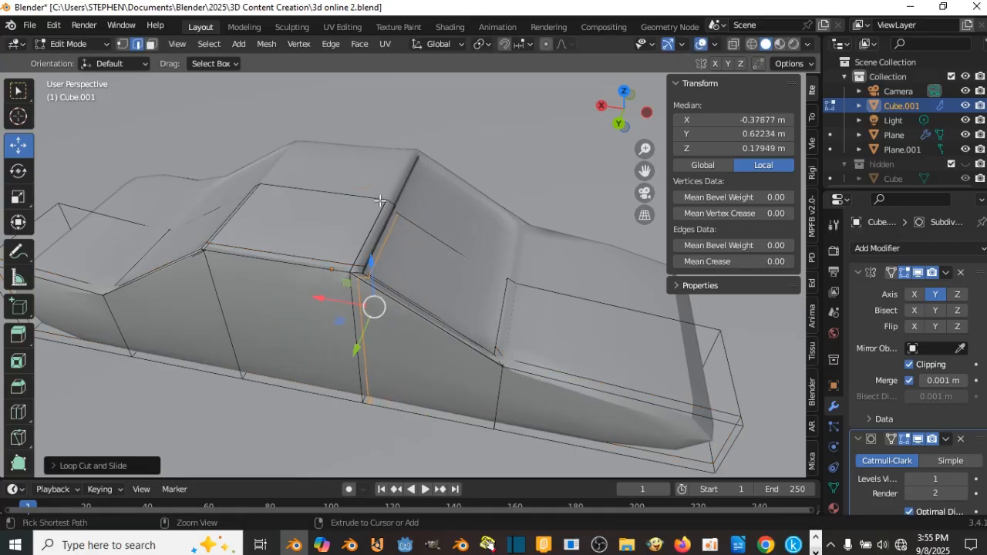
pyautogui.press('g')
pyautogui.press('g')
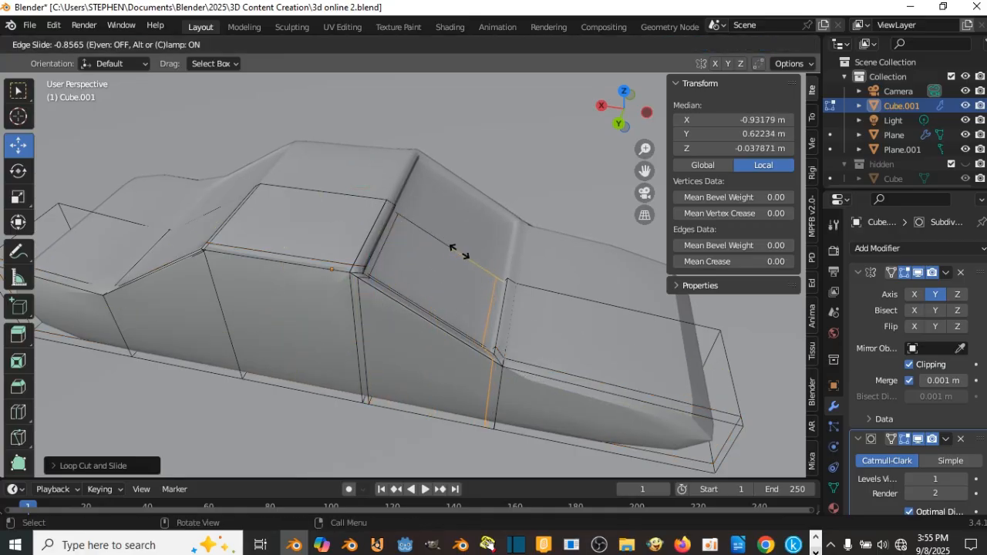
pyautogui.click(459, 252)
pyautogui.scroll(5, 385, 235)
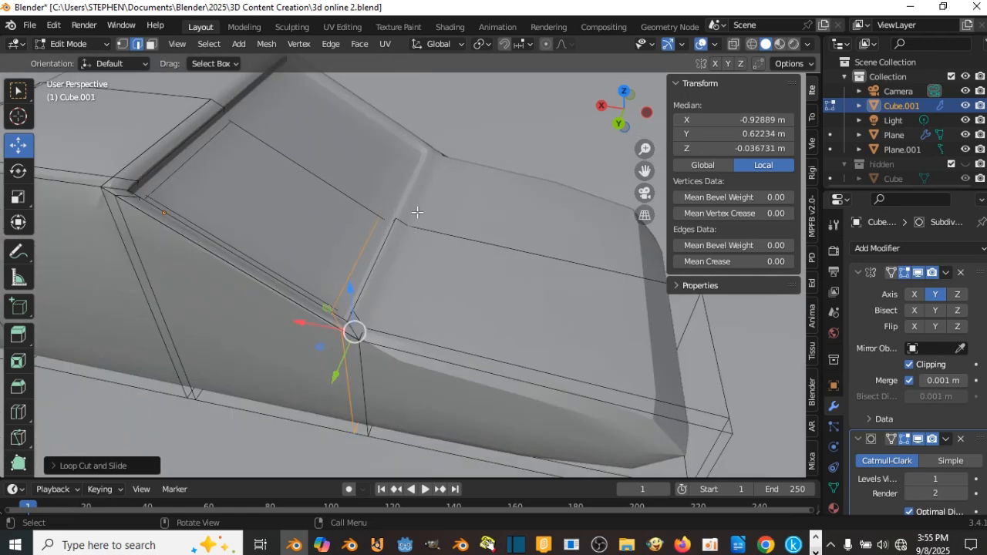
# Add a loop cut across the hood section and slide it close to the car's front end
pyautogui.scroll(-5, 466, 276)
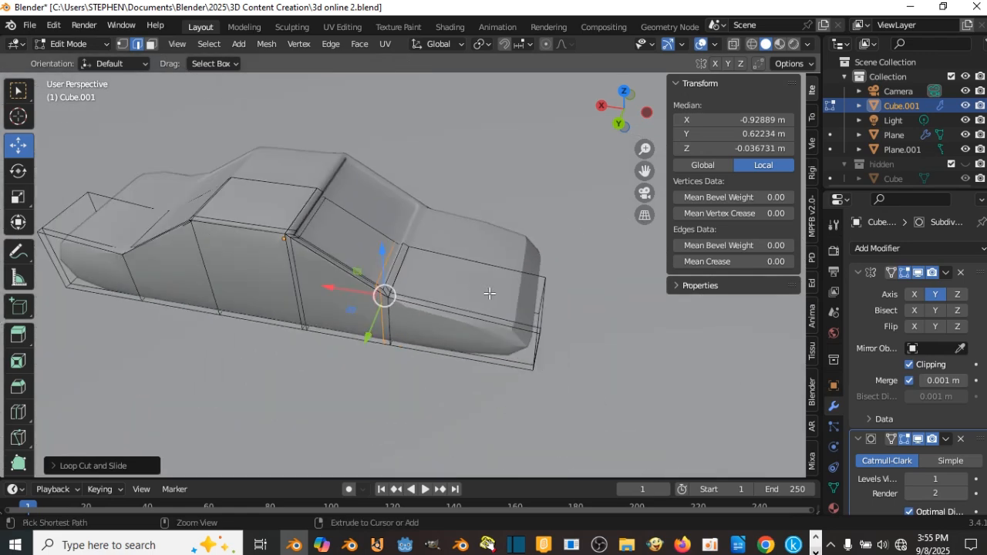
pyautogui.scroll(2, 489, 293)
pyautogui.hotkey('ctrl', 'r')
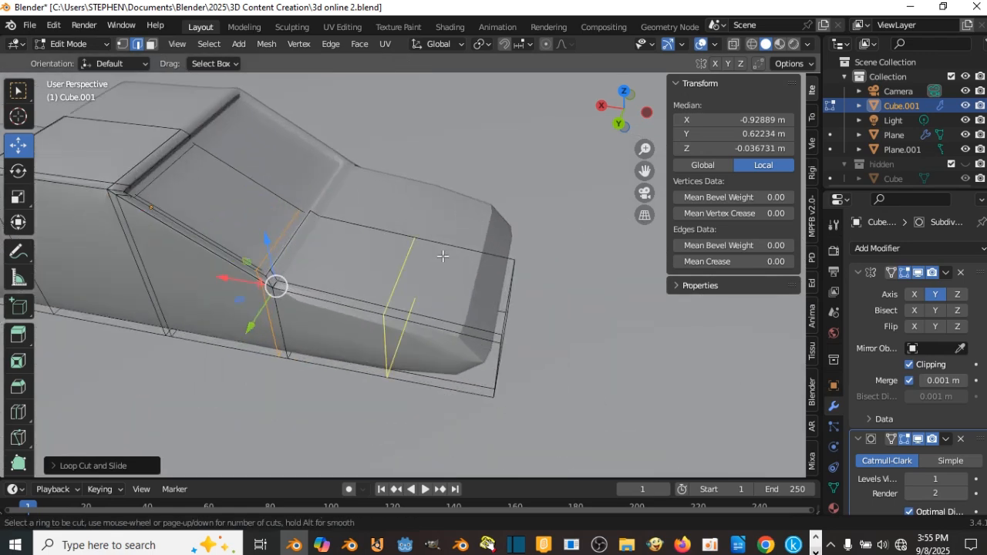
pyautogui.click(442, 255)
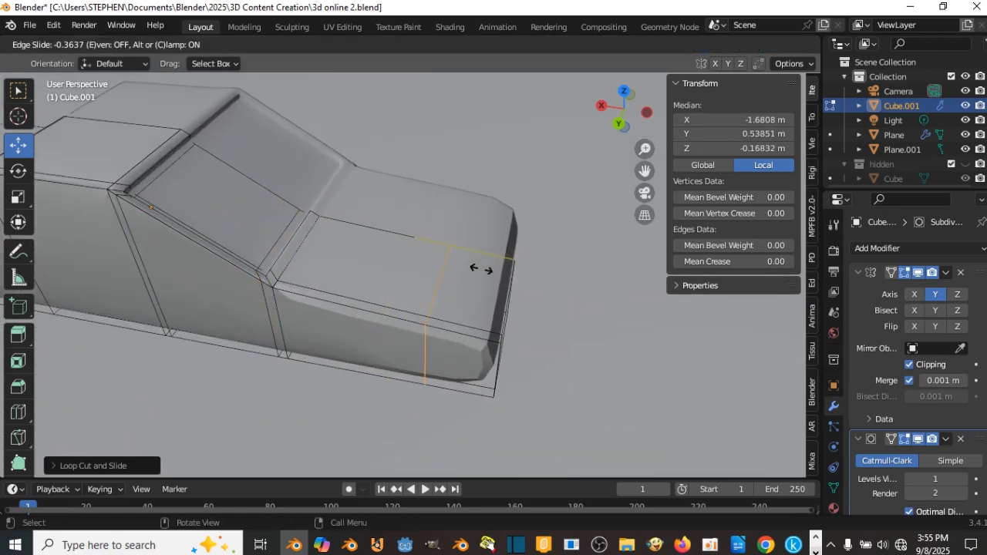
pyautogui.click(525, 280)
pyautogui.scroll(-5, 524, 280)
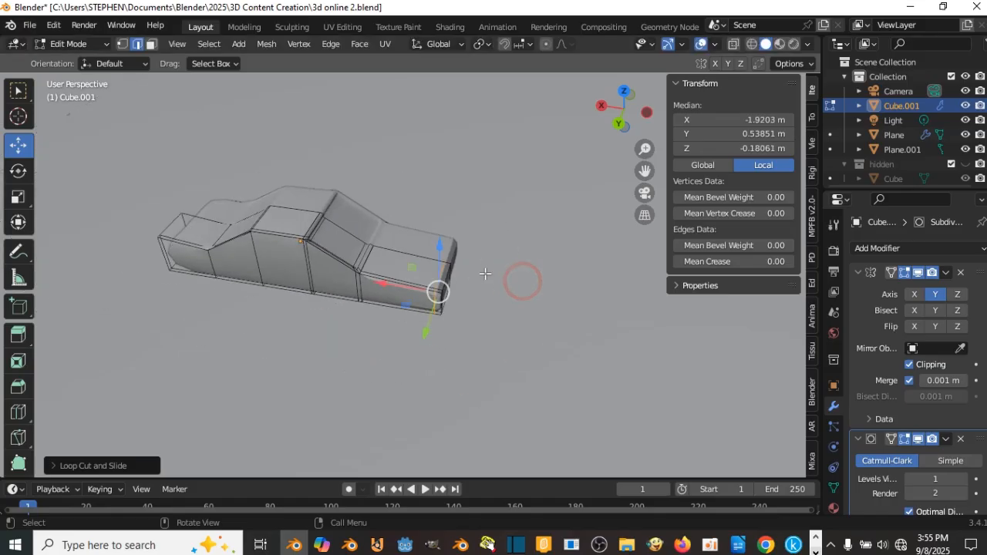
# Examine the smoothed car body's rear window, trunk and side in Object Mode
pyautogui.moveTo(492, 248); pyautogui.dragTo(463, 204, button='middle')
pyautogui.press('Tab')
pyautogui.scroll(1, 304, 264)
pyautogui.scroll(3, 315, 239)
pyautogui.scroll(-1, 531, 192)
pyautogui.keyDown('shift'); pyautogui.moveTo(531, 191); pyautogui.dragTo(488, 215, button='middle'); pyautogui.keyUp('shift')
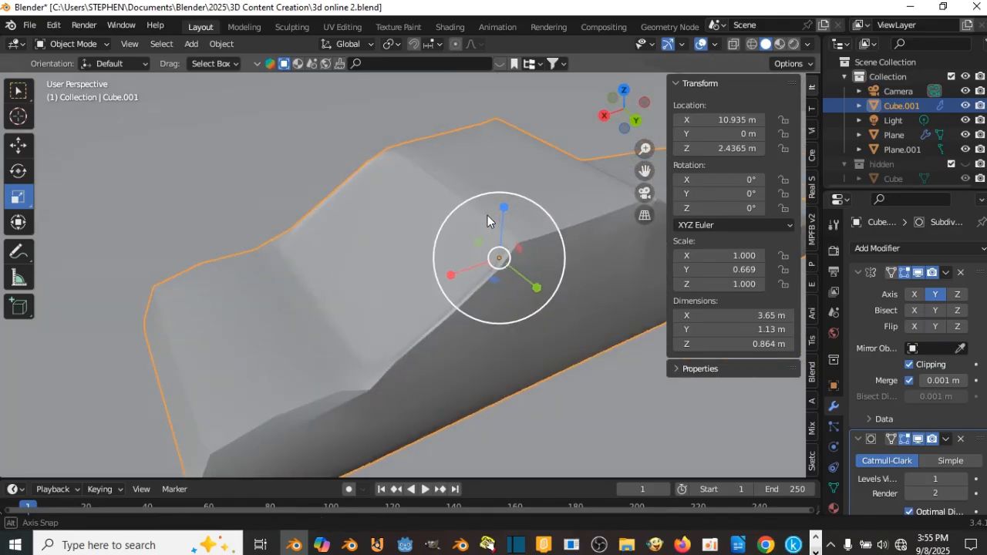
pyautogui.scroll(3, 498, 218)
pyautogui.scroll(-5, 497, 218)
# Add two loop cuts across the rear window section, one close to the roof edge and one close to the trunk edge
pyautogui.press('Tab')
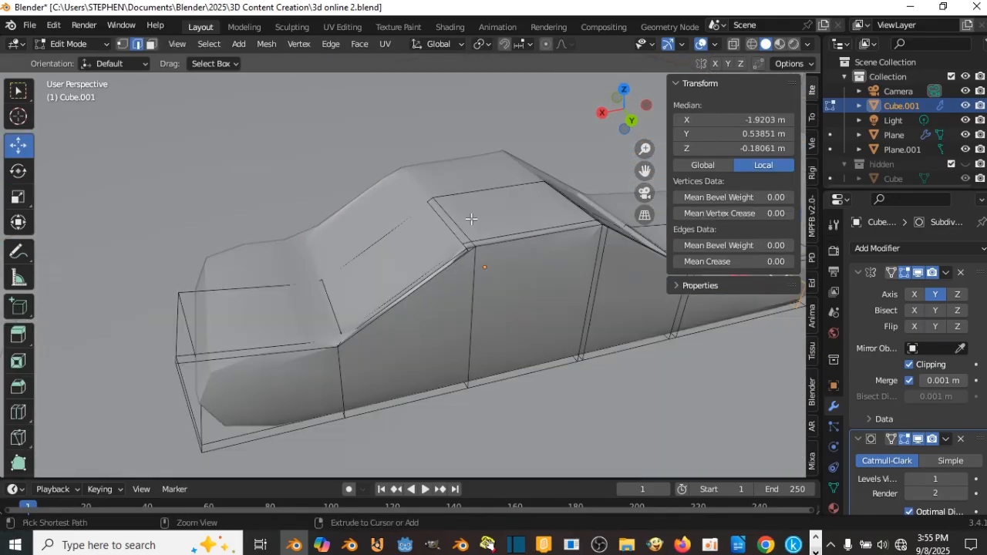
pyautogui.hotkey('ctrl', 'r')
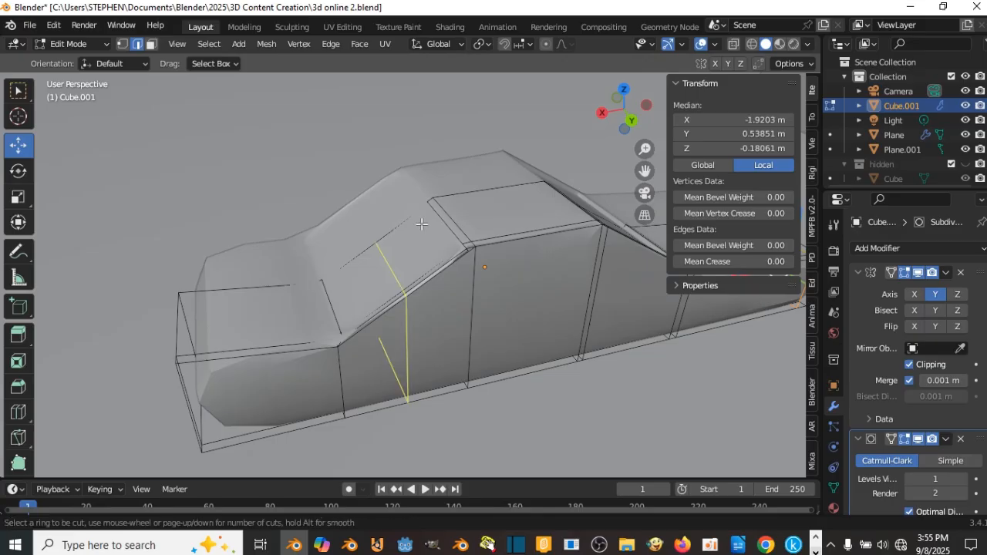
pyautogui.click(410, 208)
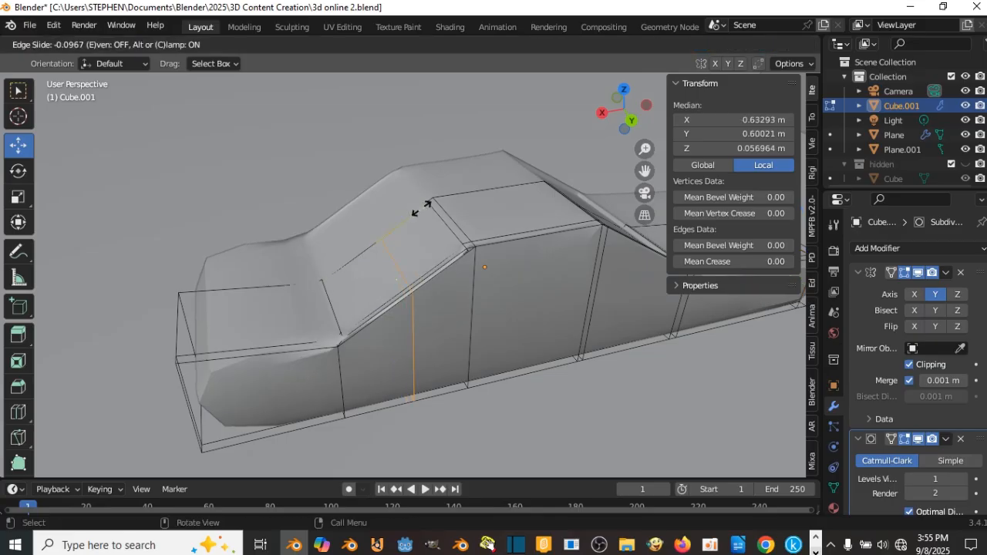
pyautogui.click(461, 192)
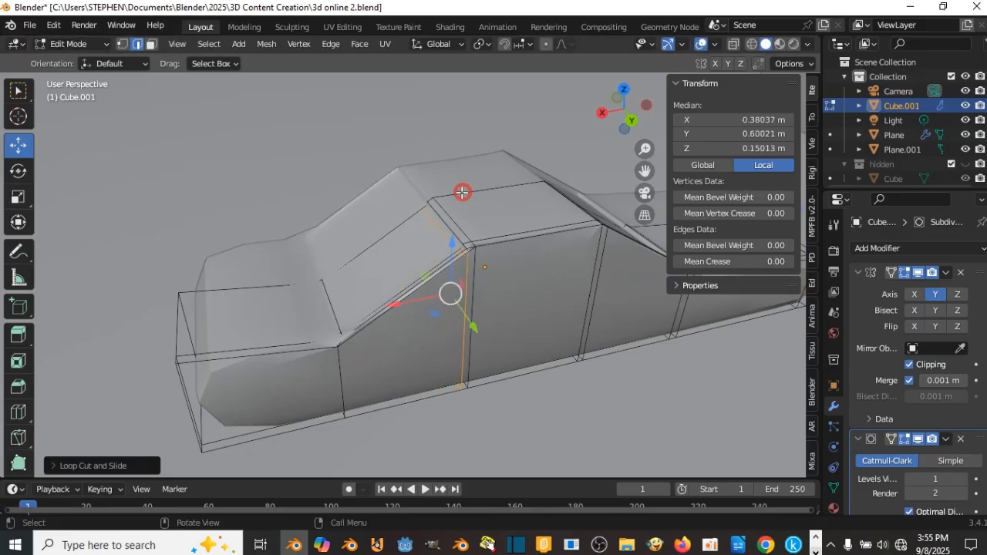
pyautogui.hotkey('ctrl', 'r')
pyautogui.click(390, 254)
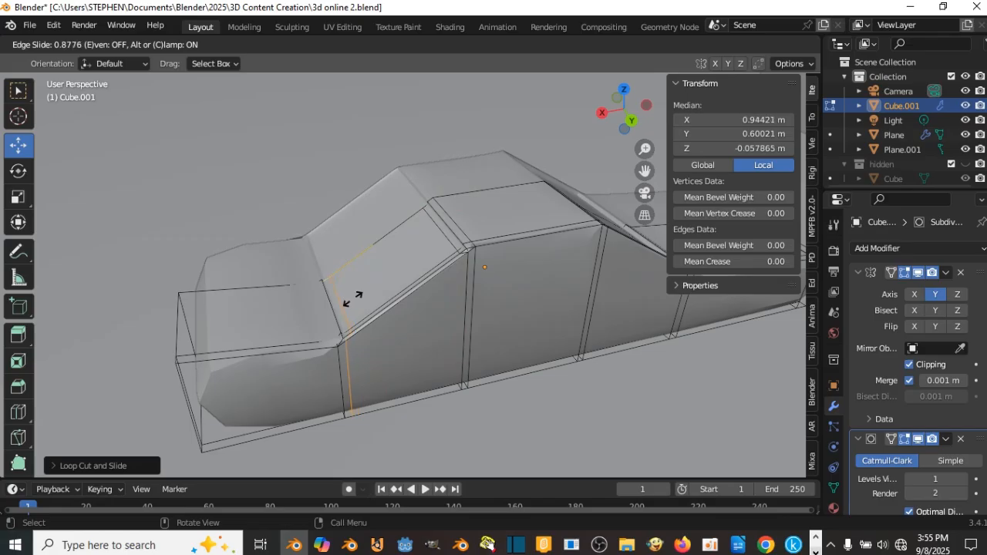
pyautogui.click(297, 327)
# Add a loop cut across the trunk section close to the rear end, and inspect the body in both modes
pyautogui.hotkey('ctrl', 'r')
pyautogui.click(242, 294)
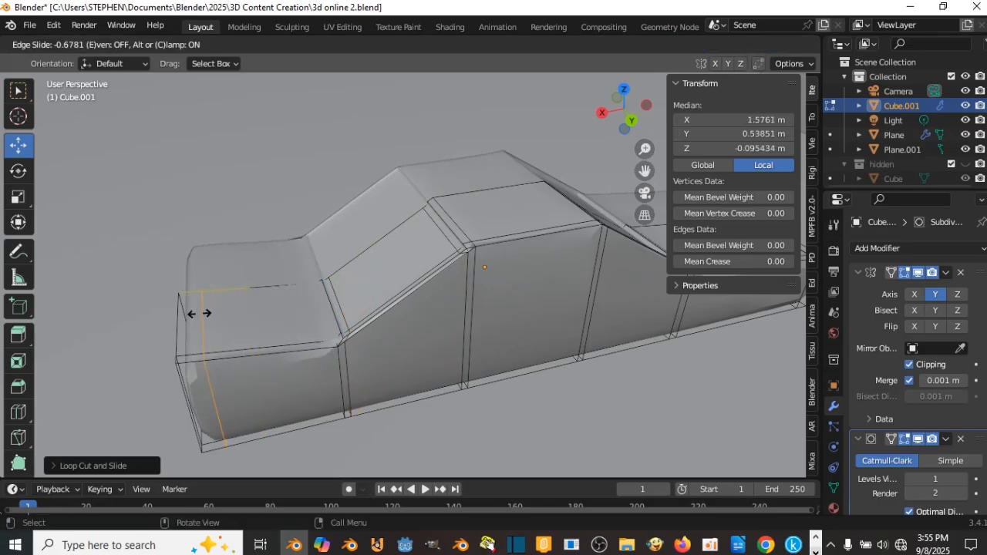
pyautogui.click(194, 315)
pyautogui.press('Tab')
pyautogui.scroll(-3, 243, 320)
pyautogui.moveTo(258, 321); pyautogui.dragTo(460, 236, button='middle')
pyautogui.scroll(4, 272, 274)
pyautogui.press('Tab')
pyautogui.press('Tab')
pyautogui.scroll(3, 495, 238)
# Add a loop cut across the roof section near the rear window edge and nudge it slightly along X
pyautogui.press('Tab')
pyautogui.hotkey('ctrl', 'r')
pyautogui.click(483, 169)
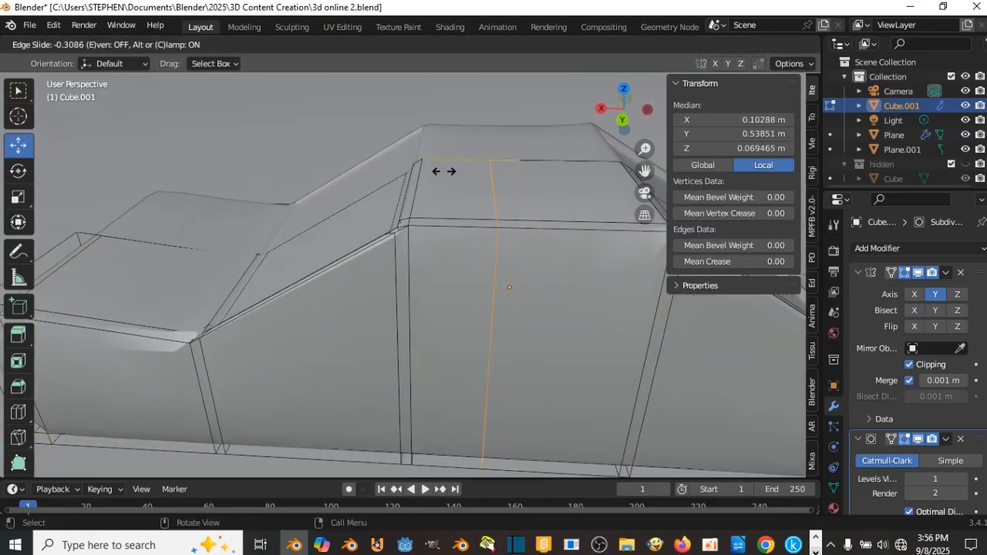
pyautogui.click(395, 182)
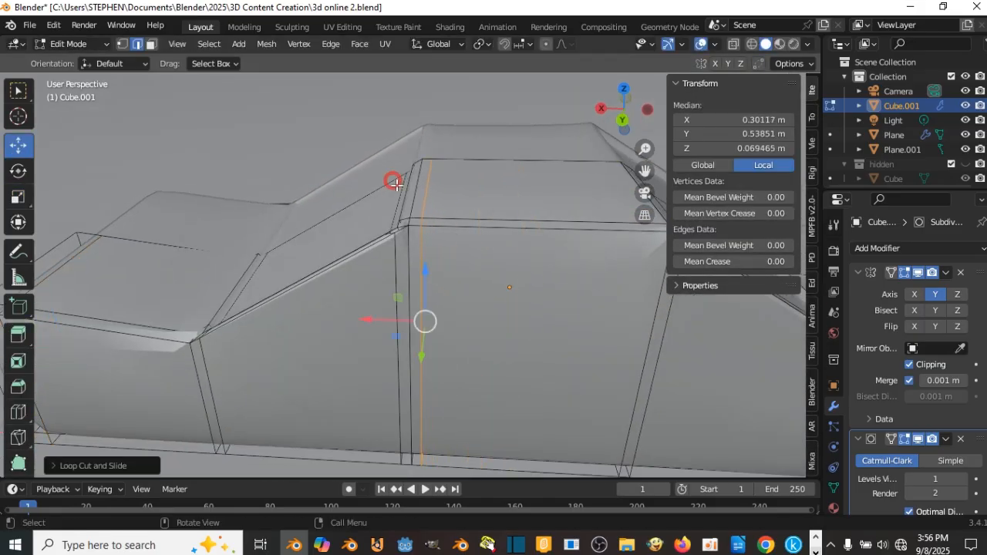
pyautogui.moveTo(378, 317); pyautogui.dragTo(387, 319)
# Add a loop cut across the roof section close to the windshield edge and inspect the body in Object Mode
pyautogui.scroll(-3, 509, 268)
pyautogui.press('g')
pyautogui.press('g')
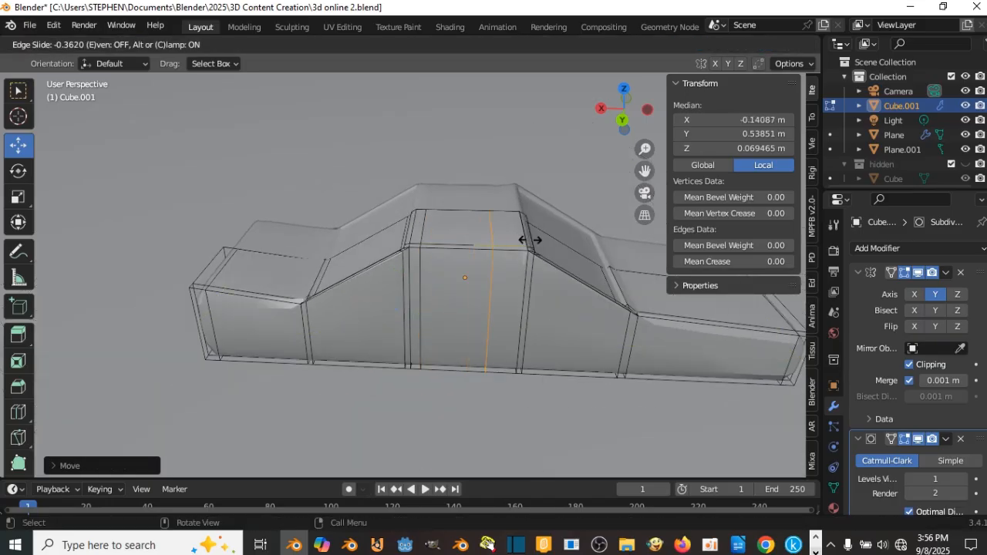
pyautogui.click(549, 244)
pyautogui.press('Tab')
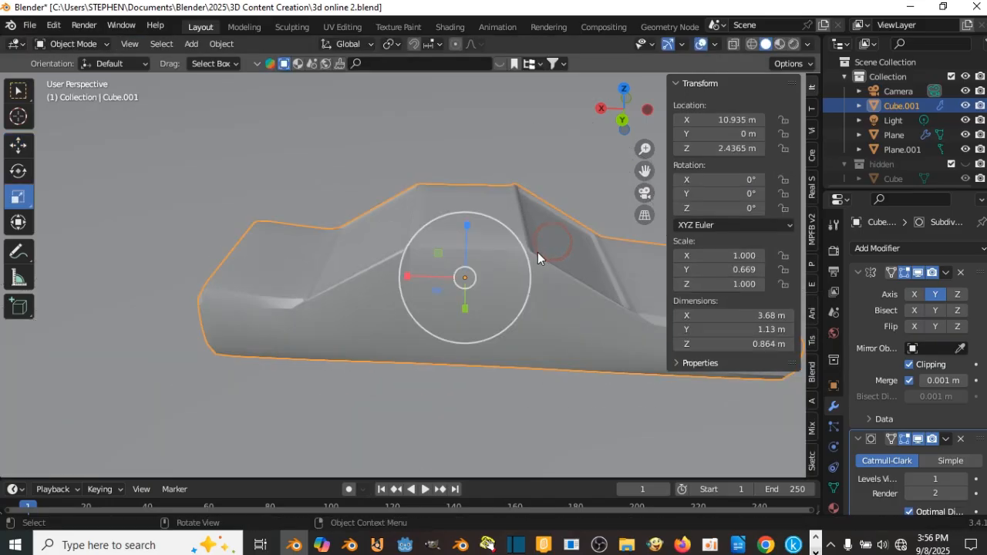
pyautogui.scroll(-6, 537, 256)
pyautogui.moveTo(537, 256); pyautogui.dragTo(469, 278, button='middle')
pyautogui.scroll(8, 441, 299)
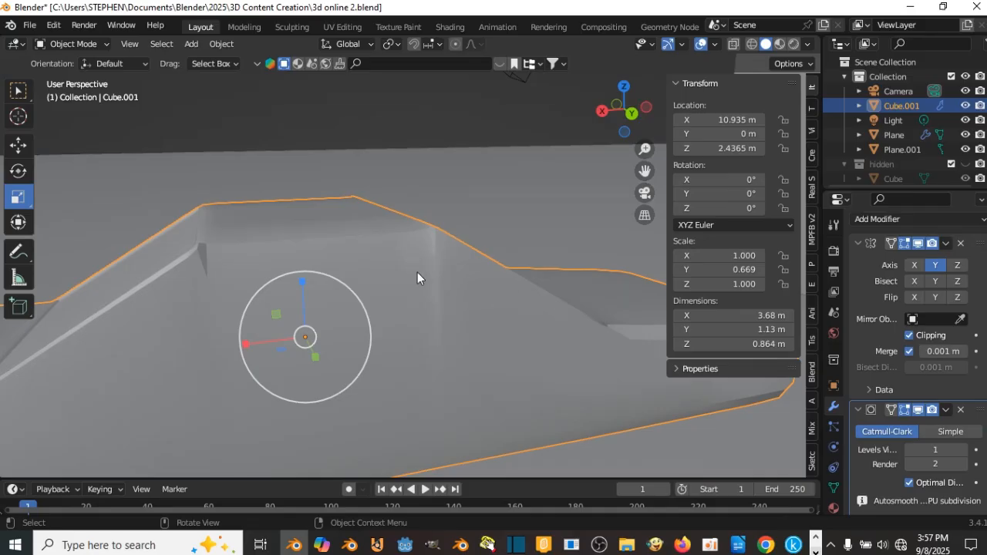
# Add a horizontal loop cut around the car's sides, slide it close to the upper edge, and check the smoothed body
pyautogui.press('Tab')
pyautogui.hotkey('ctrl', 'r')
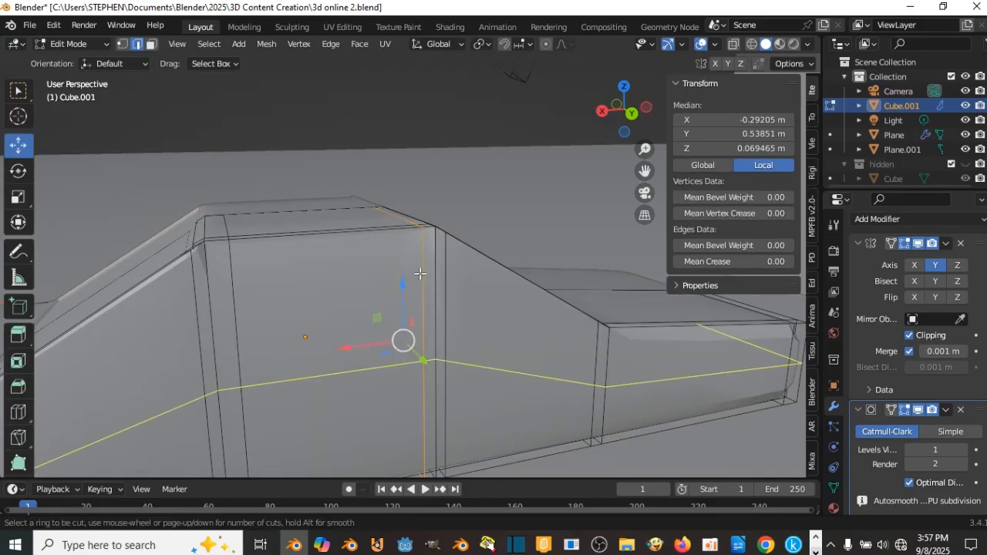
pyautogui.click(420, 274)
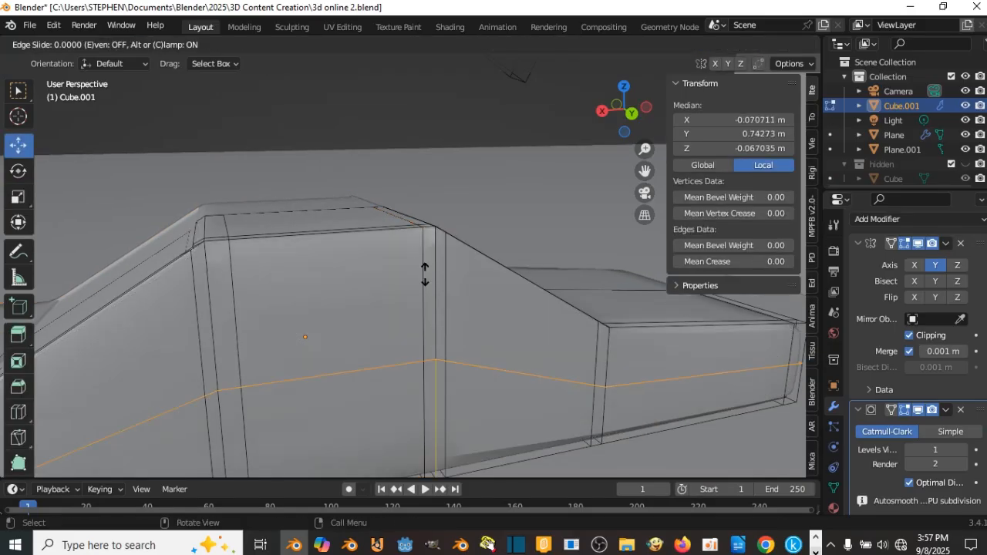
pyautogui.click(401, 156)
pyautogui.scroll(-4, 385, 235)
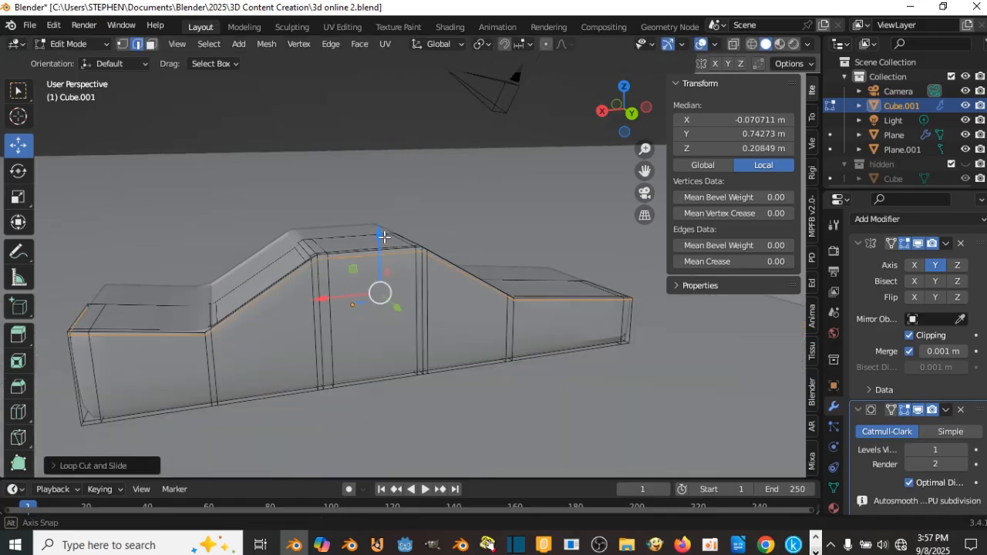
pyautogui.moveTo(383, 237); pyautogui.dragTo(482, 268, button='middle')
pyautogui.press('Tab')
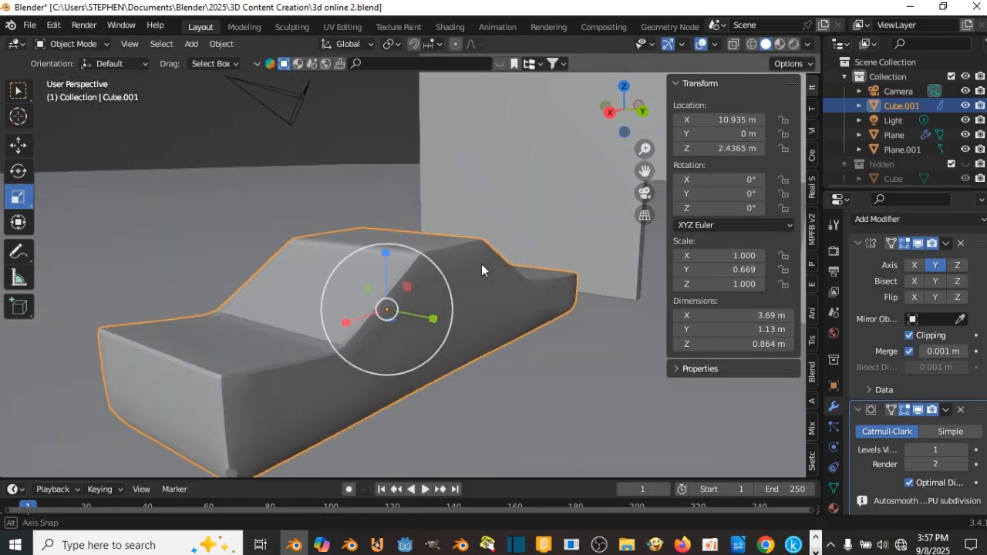
# Remove the Subdivision Surface modifier to view the unsmoothed car body, and add it again at level 1
pyautogui.click(962, 414)
pyautogui.moveTo(324, 393); pyautogui.dragTo(526, 343, button='middle')
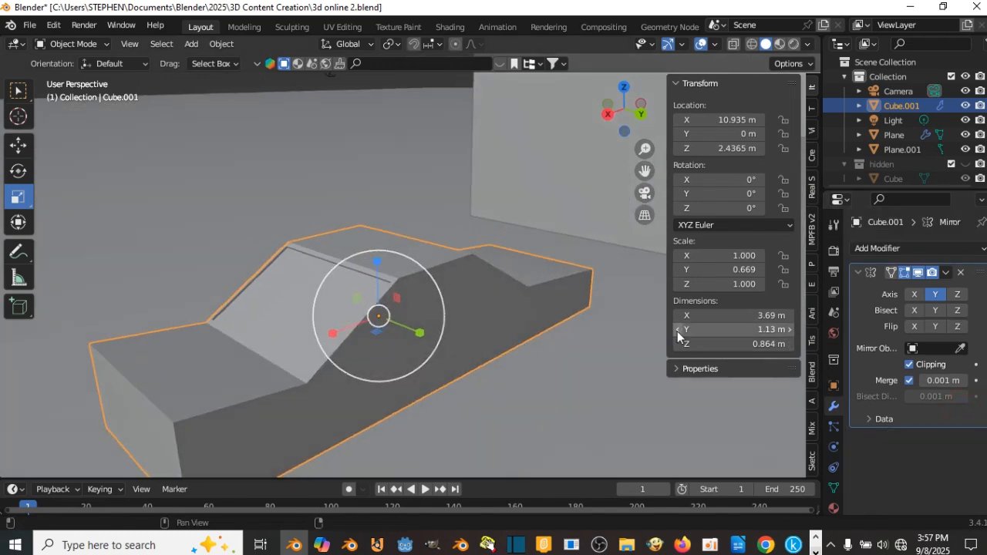
pyautogui.hotkey('ctrl', '1')
# Add a horizontal loop cut around the car's sides and slide it close to the lower edge
pyautogui.moveTo(495, 292); pyautogui.dragTo(594, 342, button='middle')
pyautogui.press('Tab')
pyautogui.hotkey('ctrl', 'r')
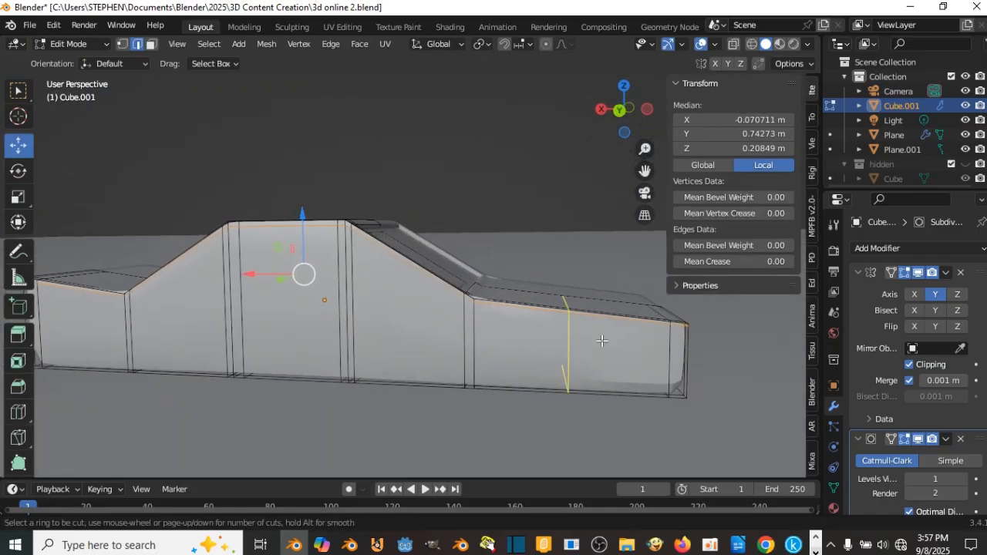
pyautogui.click(682, 353)
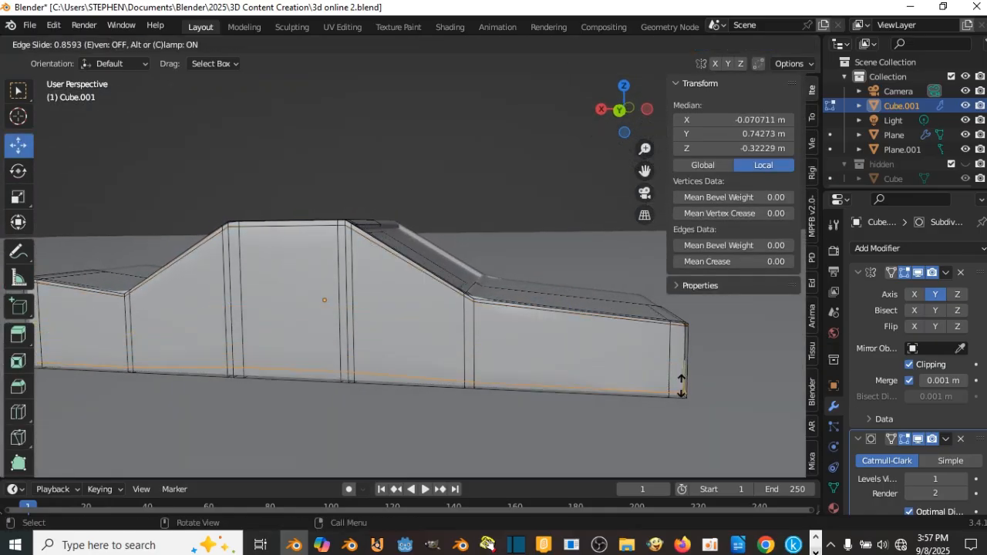
pyautogui.click(682, 385)
# Inspect the smoothed car body in Edit Mode and Object Mode, and save the file
pyautogui.scroll(-2, 637, 332)
pyautogui.moveTo(637, 332); pyautogui.dragTo(510, 319, button='middle')
pyautogui.press('Tab')
pyautogui.scroll(3, 447, 336)
pyautogui.press('Tab')
pyautogui.scroll(-2, 270, 327)
pyautogui.press('Tab')
pyautogui.press('Tab')
pyautogui.press('Tab')
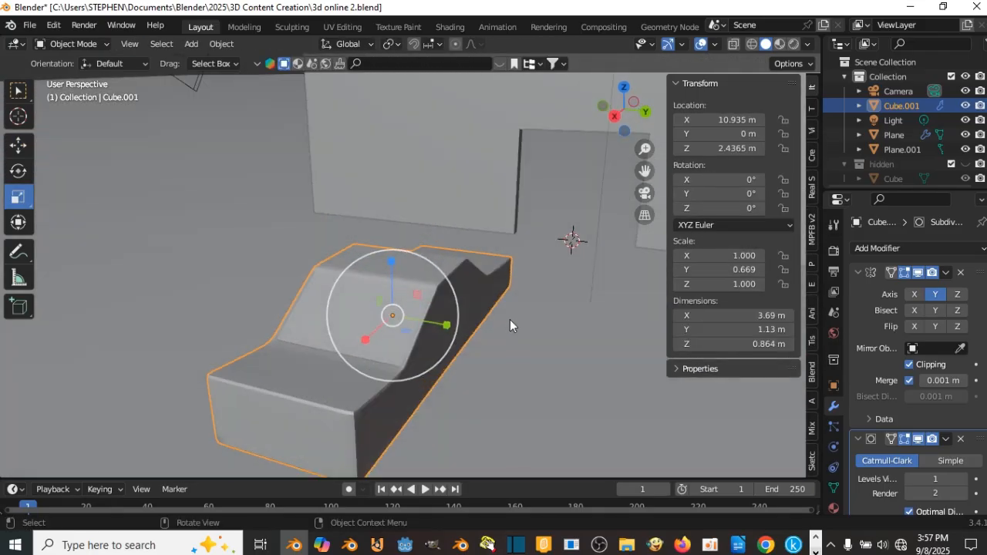
pyautogui.hotkey('ctrl', 's')
# Add a cylinder mesh to the scene as the base for a wheel
pyautogui.scroll(-4, 503, 320)
pyautogui.scroll(4, 443, 309)
pyautogui.moveTo(443, 310); pyautogui.dragTo(513, 270, button='middle')
pyautogui.moveTo(395, 308); pyautogui.dragTo(475, 333, button='middle')
pyautogui.hotkey('shift', 'a')
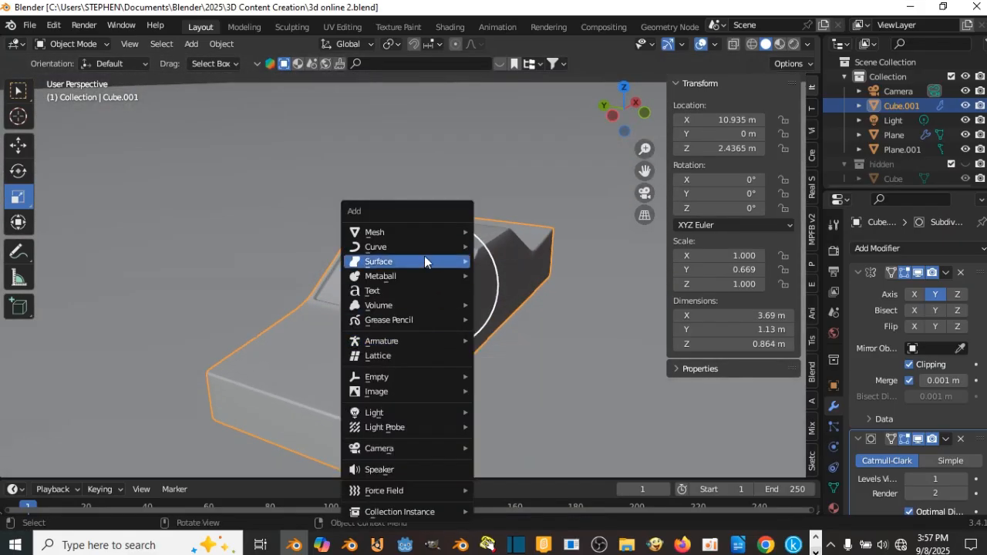
pyautogui.moveTo(406, 231)
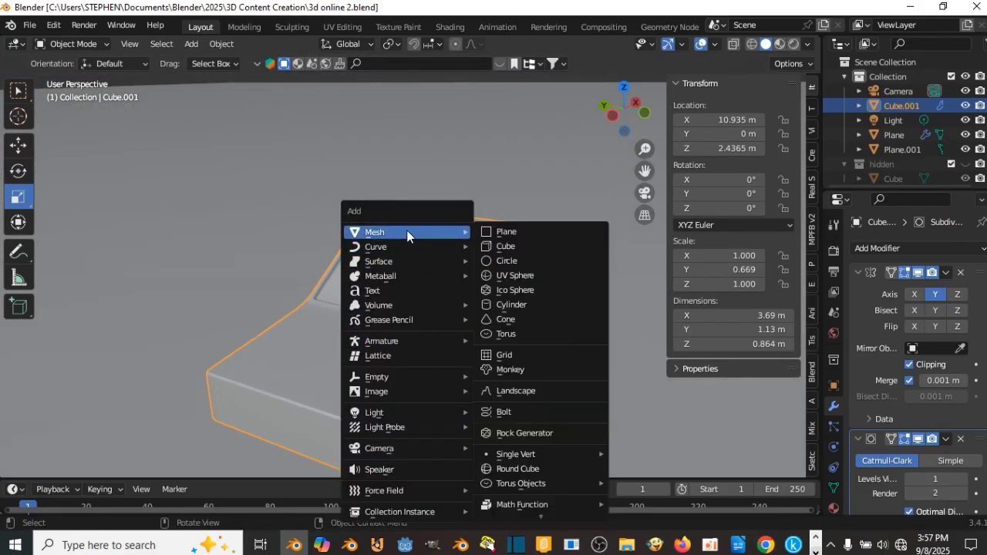
pyautogui.click(511, 303)
# Move the cylinder beside the car, to about X 9.02 m, Y -1.56 m and Z 1.83 m
pyautogui.scroll(5, 505, 308)
pyautogui.scroll(-5, 503, 286)
pyautogui.moveTo(503, 288); pyautogui.dragTo(488, 366, button='middle')
pyautogui.scroll(2, 331, 307)
pyautogui.click(19, 144)
pyautogui.scroll(-3, 128, 201)
pyautogui.moveTo(128, 201); pyautogui.dragTo(280, 251, button='middle')
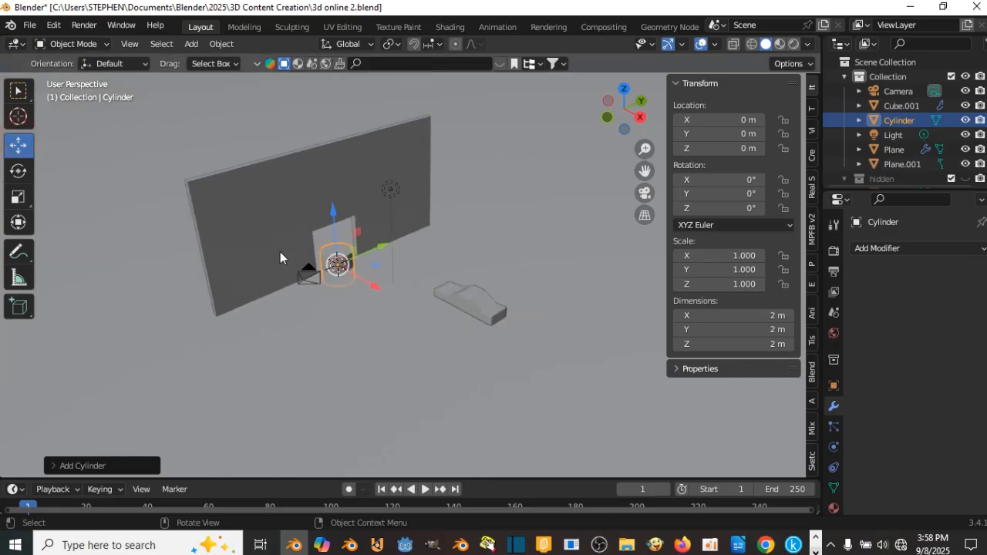
pyautogui.moveTo(369, 287); pyautogui.dragTo(478, 349)
pyautogui.scroll(3, 466, 310)
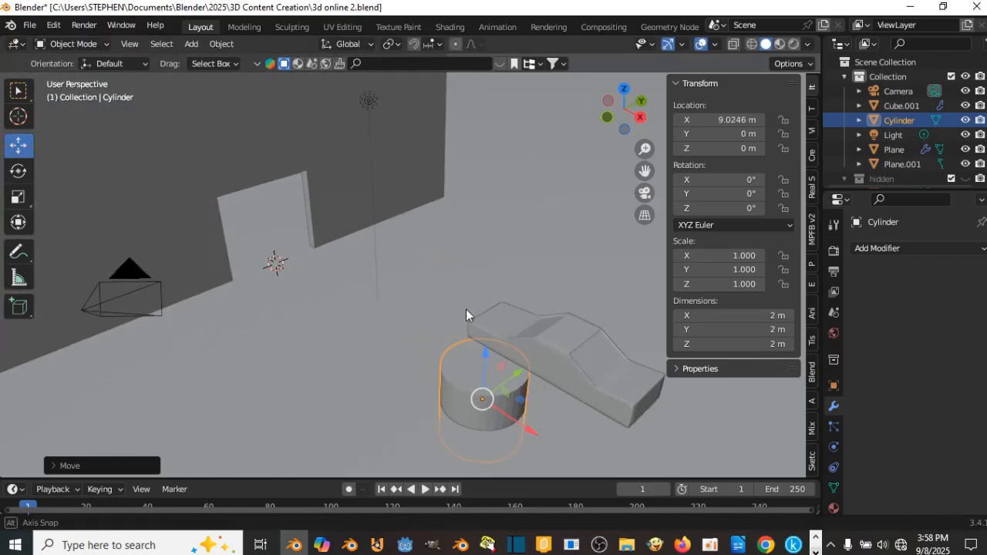
pyautogui.moveTo(466, 309); pyautogui.dragTo(396, 260, button='middle')
pyautogui.press('g')
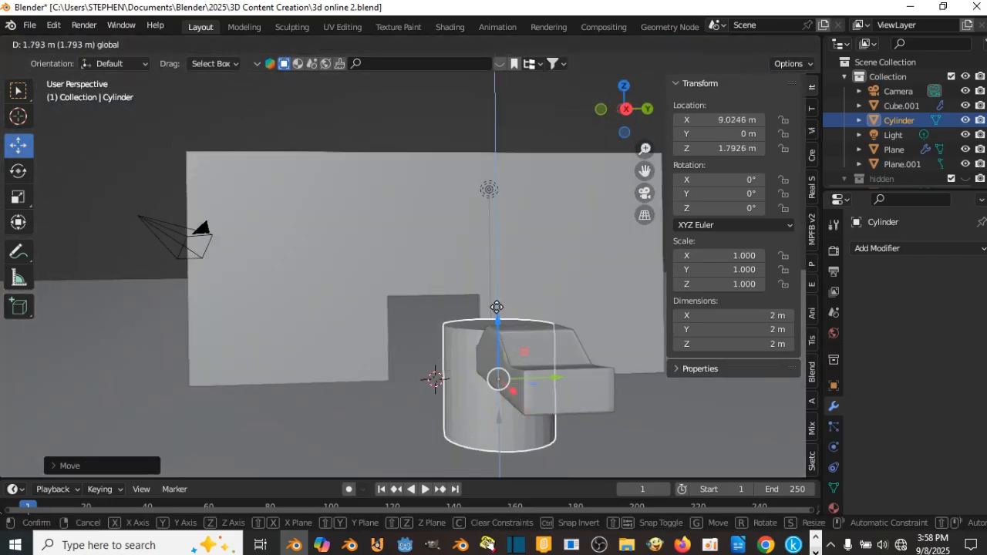
# Rotate the cylinder 90° about the X axis so it lies on its side
pyautogui.press('r')
pyautogui.press('x')
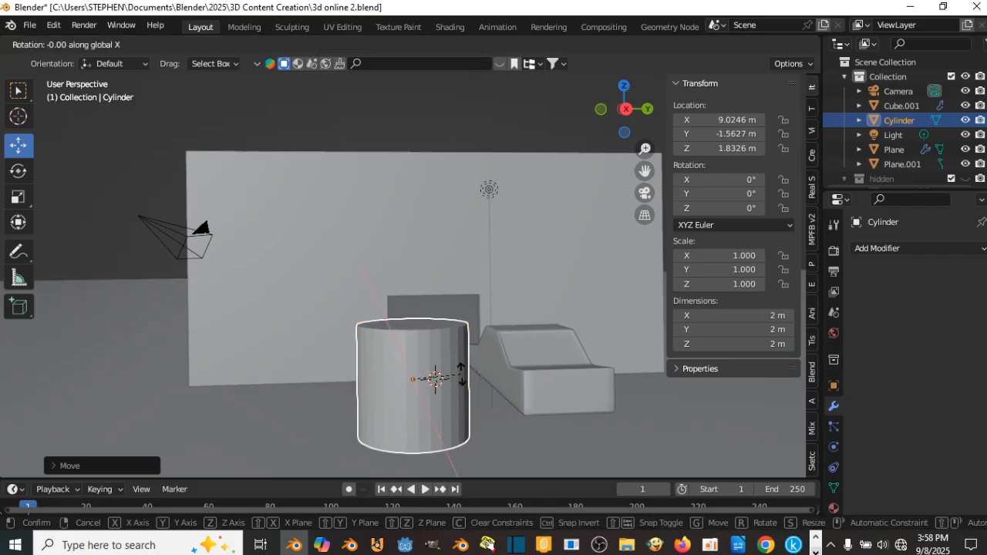
pyautogui.write('90')
pyautogui.press('Return')
# Scale the cylinder along its axis down to a wheel about 0.76 m thick
pyautogui.moveTo(463, 375)
pyautogui.mouseDown(button='middle')
pyautogui.moveTo(452, 396)
pyautogui.moveTo(463, 394)
pyautogui.mouseUp(button='middle')
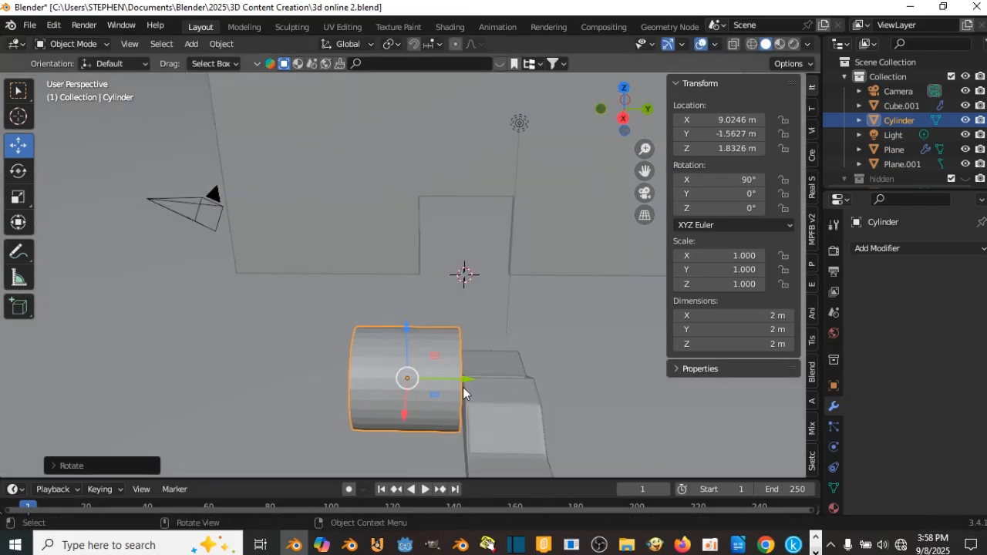
pyautogui.click(24, 199)
pyautogui.moveTo(461, 383); pyautogui.dragTo(434, 378)
pyautogui.moveTo(434, 371); pyautogui.dragTo(524, 276, button='middle')
# Lower the wheel to about Z 1.51 m and shift it along X to about 9.97 m
pyautogui.click(14, 149)
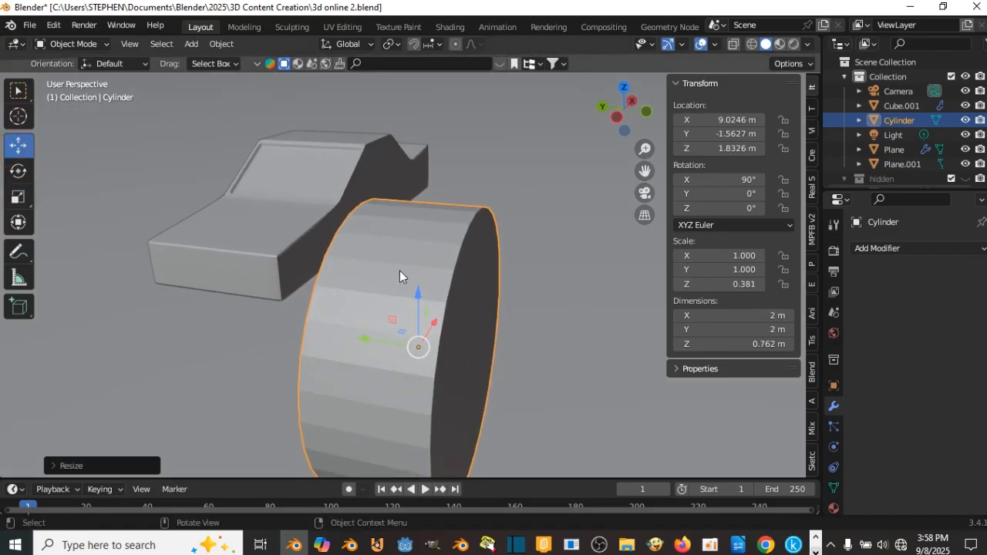
pyautogui.moveTo(417, 293); pyautogui.dragTo(418, 333)
pyautogui.scroll(-4, 408, 279)
pyautogui.moveTo(406, 278); pyautogui.dragTo(569, 290, button='middle')
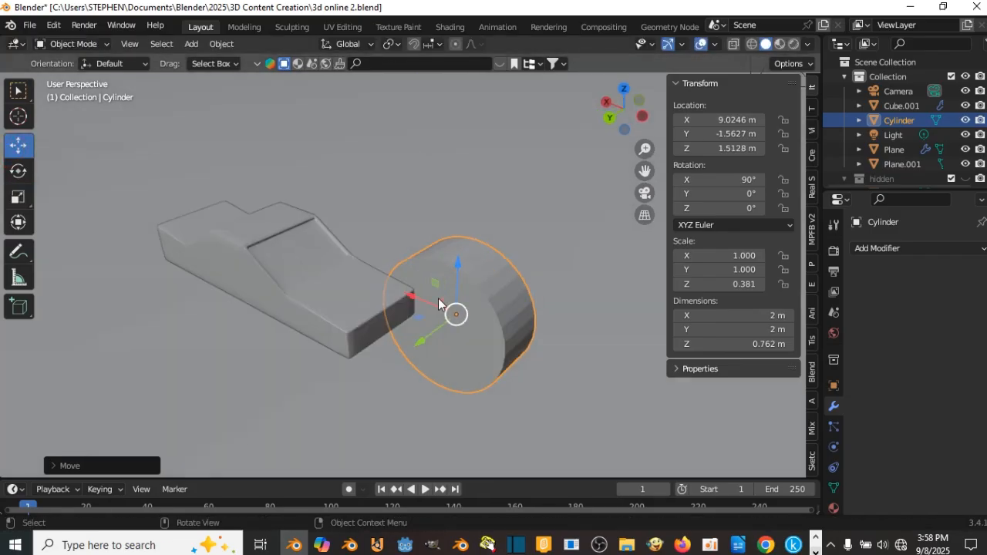
pyautogui.moveTo(407, 295); pyautogui.dragTo(346, 274)
# Examine the wheel's hard outer edge up close from several angles
pyautogui.scroll(3, 418, 277)
pyautogui.moveTo(418, 279); pyautogui.dragTo(276, 299, button='middle')
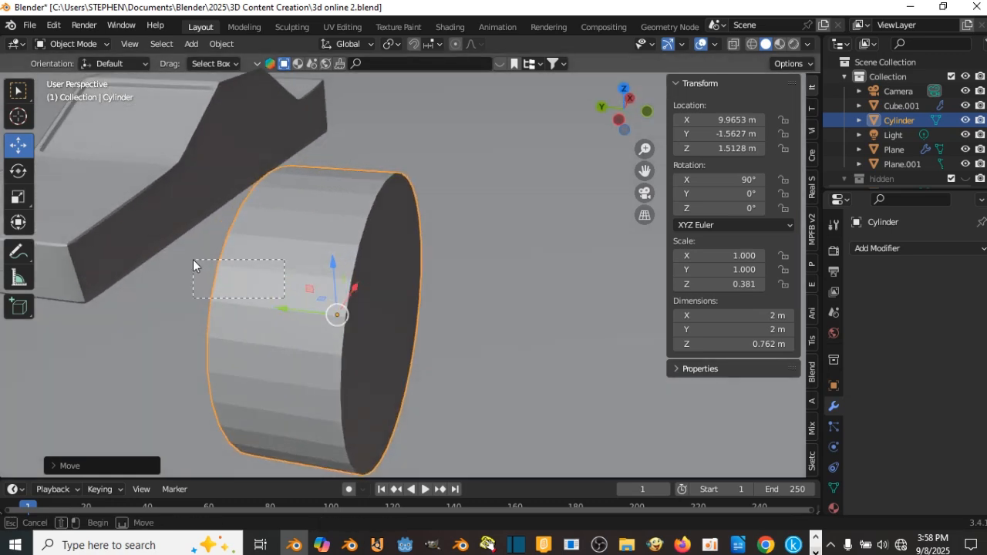
pyautogui.moveTo(193, 259); pyautogui.dragTo(191, 258)
pyautogui.click(303, 257)
pyautogui.moveTo(356, 223); pyautogui.dragTo(303, 243, button='middle')
pyautogui.scroll(2, 303, 243)
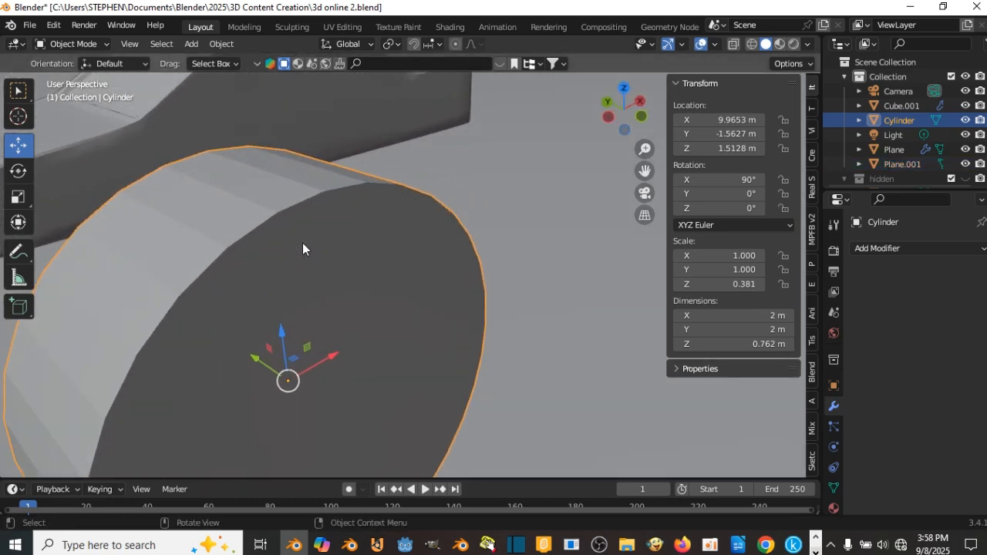
pyautogui.scroll(2, 302, 243)
pyautogui.moveTo(312, 190); pyautogui.dragTo(356, 194, button='middle')
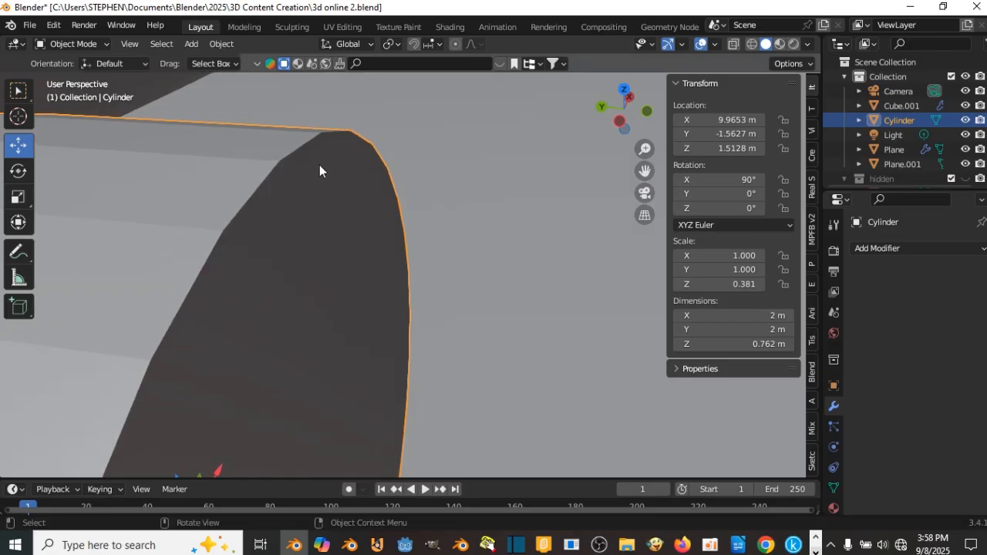
pyautogui.moveTo(320, 164)
pyautogui.mouseDown(button='middle')
pyautogui.moveTo(330, 165)
pyautogui.moveTo(305, 157)
pyautogui.mouseUp(button='middle')
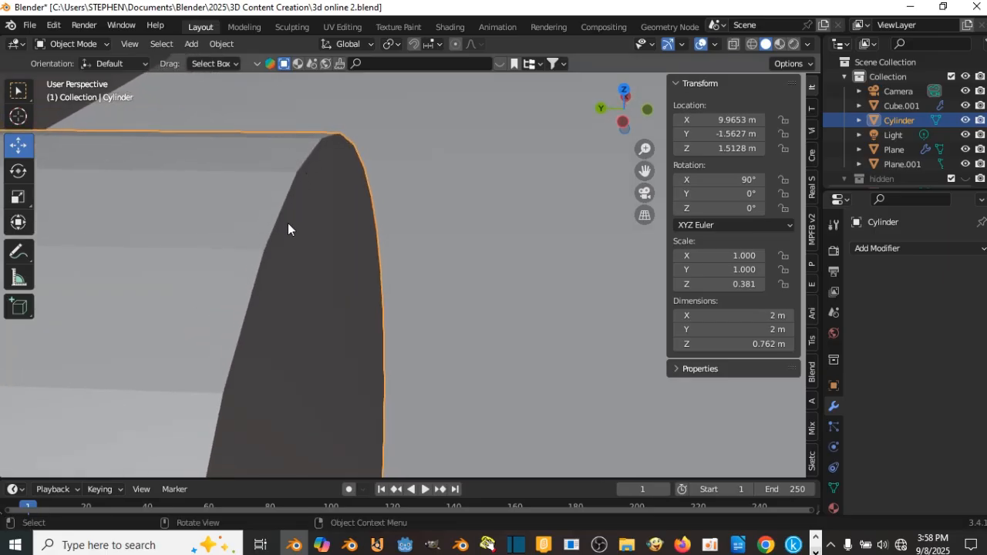
pyautogui.moveTo(289, 223); pyautogui.dragTo(297, 159, button='middle')
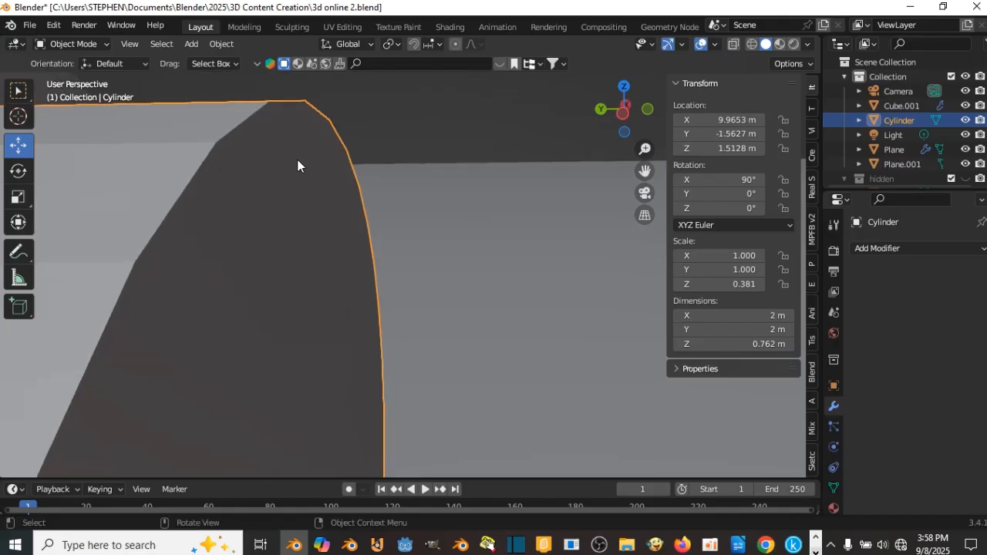
# Add a Bevel modifier to the wheel with an amount of 0.07 m and 6 segments
pyautogui.scroll(-3, 296, 159)
pyautogui.click(895, 248)
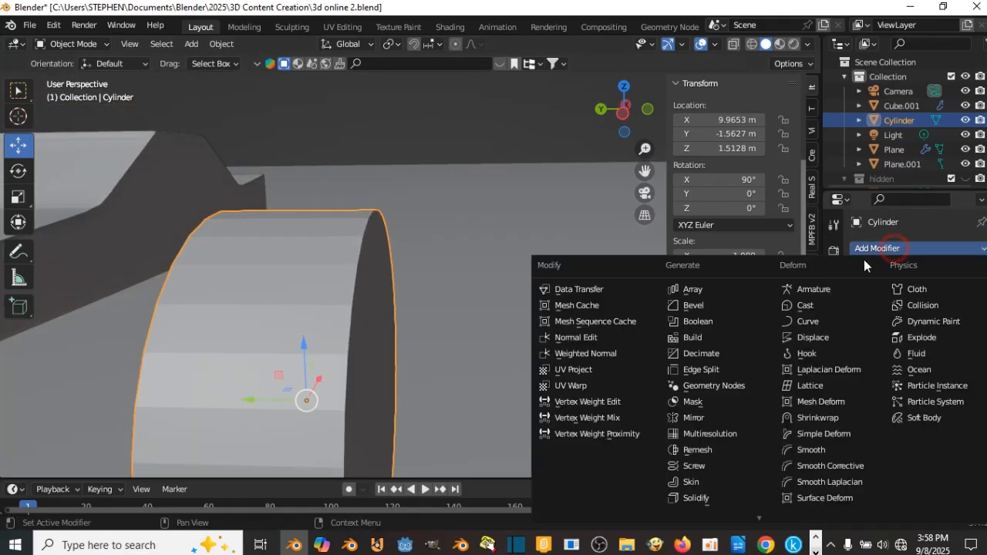
pyautogui.click(693, 305)
pyautogui.scroll(2, 405, 304)
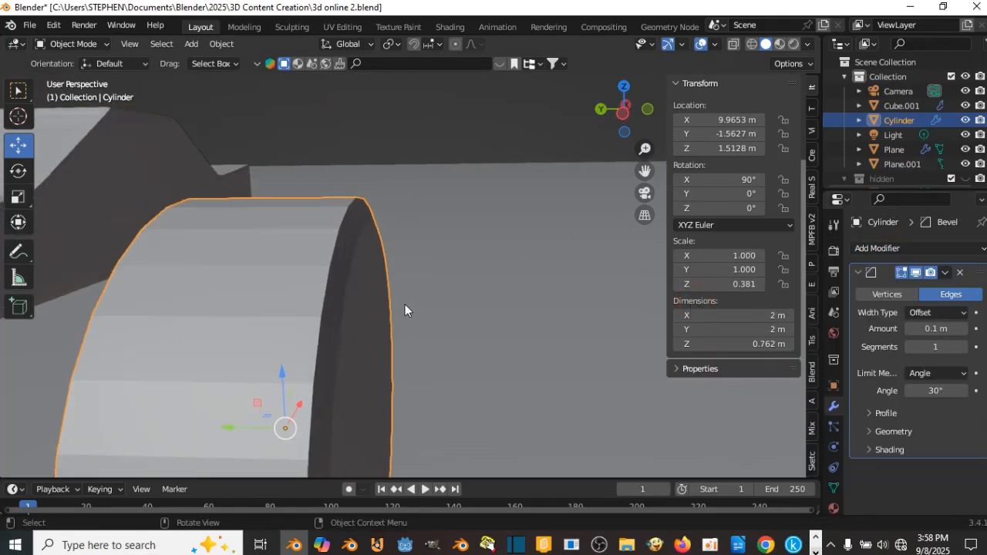
pyautogui.scroll(3, 388, 277)
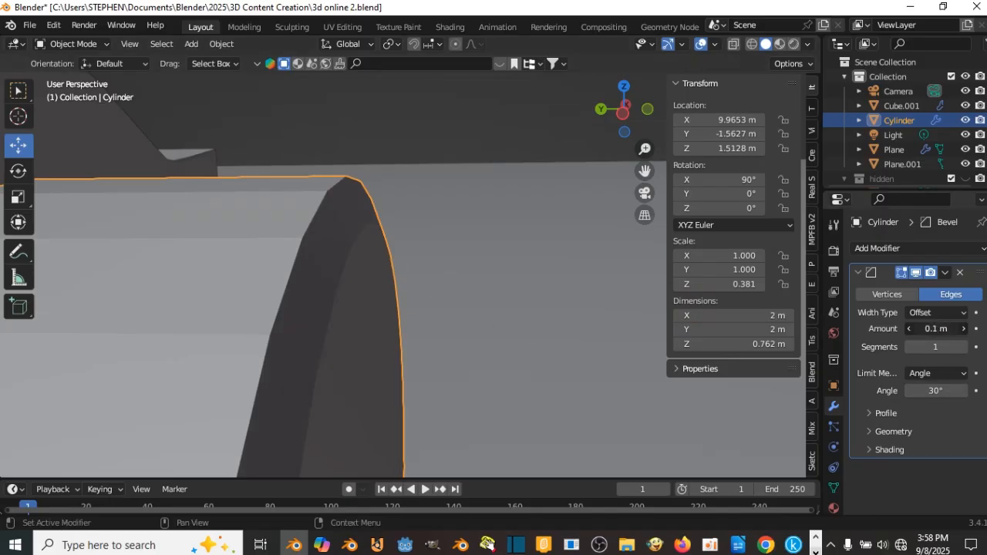
pyautogui.moveTo(964, 331)
pyautogui.mouseDown()
pyautogui.moveTo(937, 331)
pyautogui.moveTo(970, 328)
pyautogui.moveTo(944, 348)
pyautogui.moveTo(962, 348)
pyautogui.mouseUp()
pyautogui.scroll(-2, 347, 268)
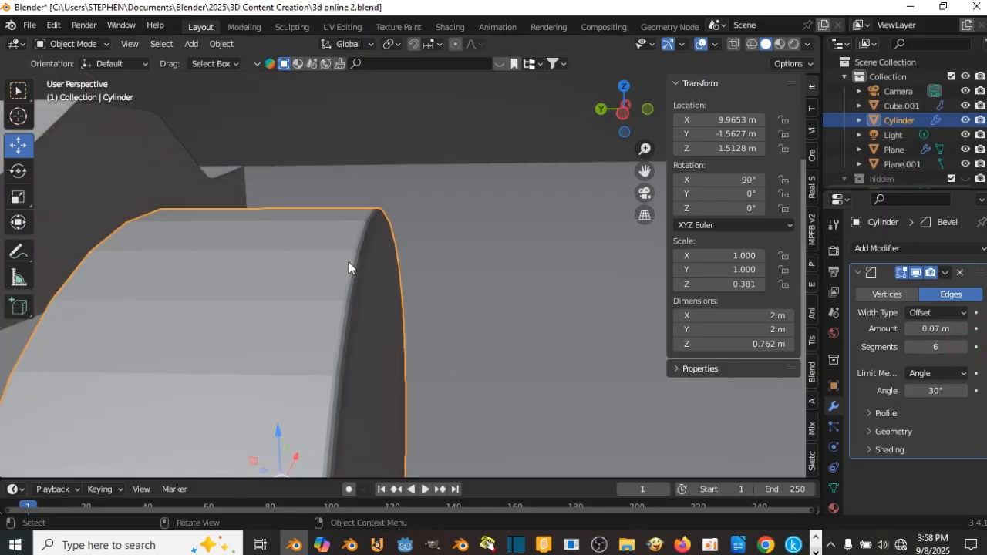
# Apply Shade Smooth to the beveled wheel
pyautogui.rightClick(349, 261)
pyautogui.click(344, 248)
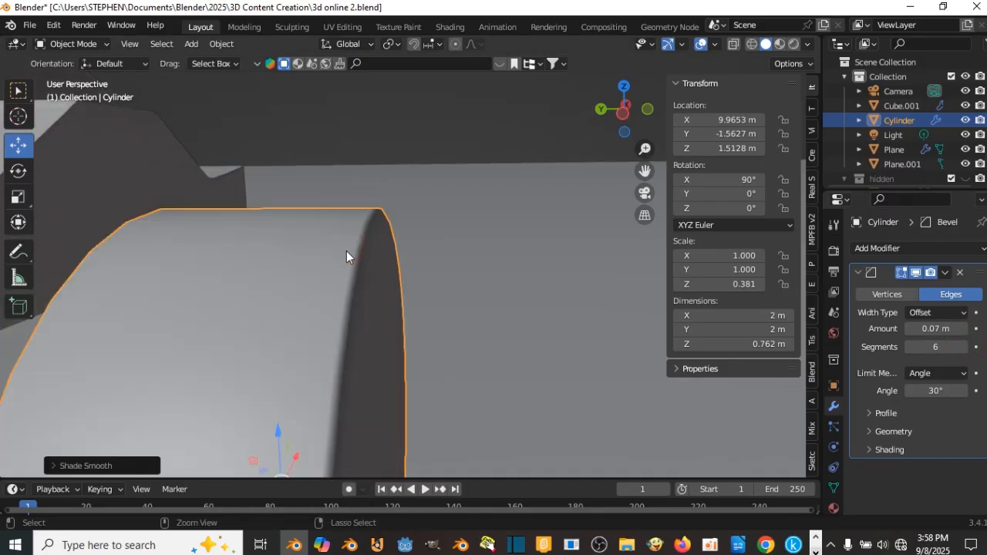
pyautogui.rightClick(347, 251)
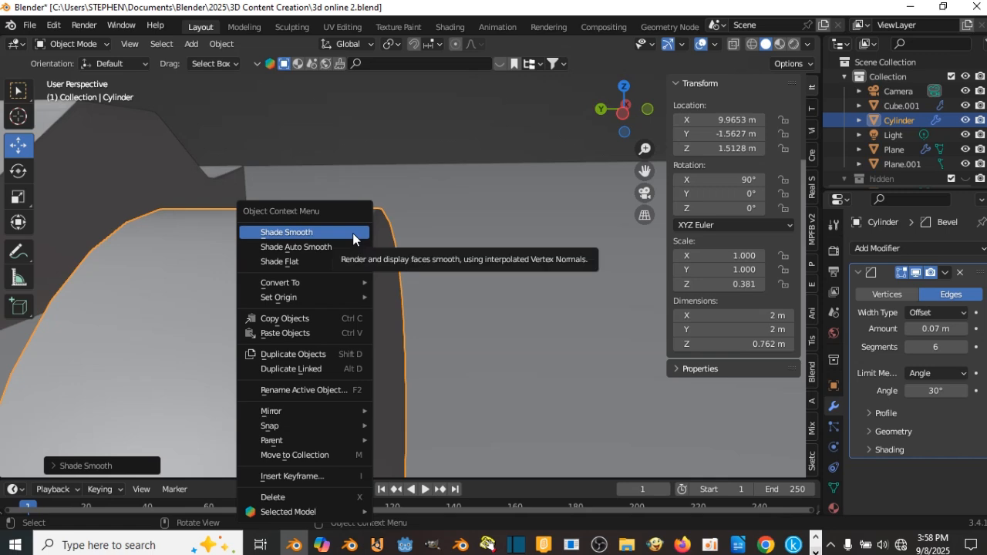
pyautogui.click(370, 234)
# Apply the wheel's scale so its bevel is computed evenly
pyautogui.hotkey('ctrl', 'a')
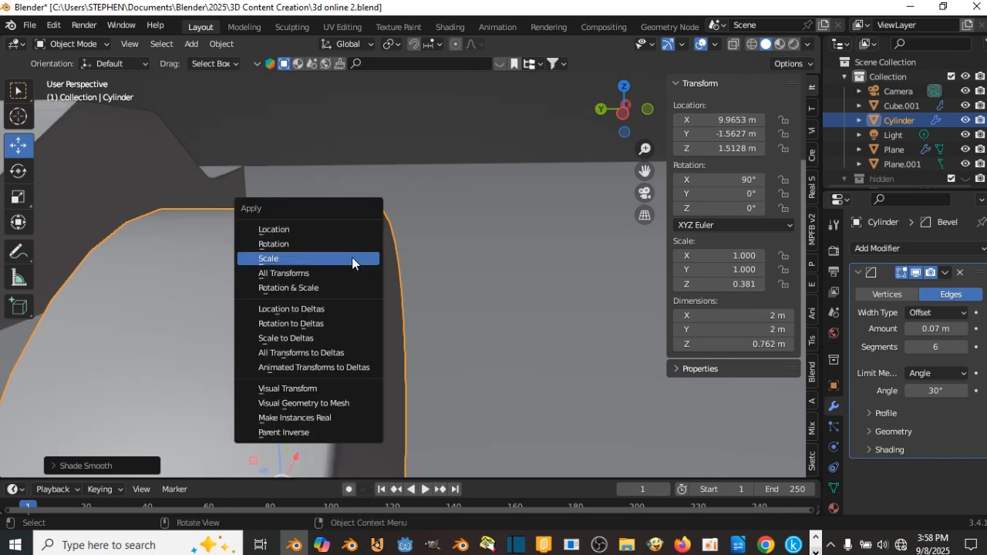
pyautogui.click(352, 257)
pyautogui.scroll(-6, 351, 257)
pyautogui.moveTo(352, 258); pyautogui.dragTo(390, 268, button='middle')
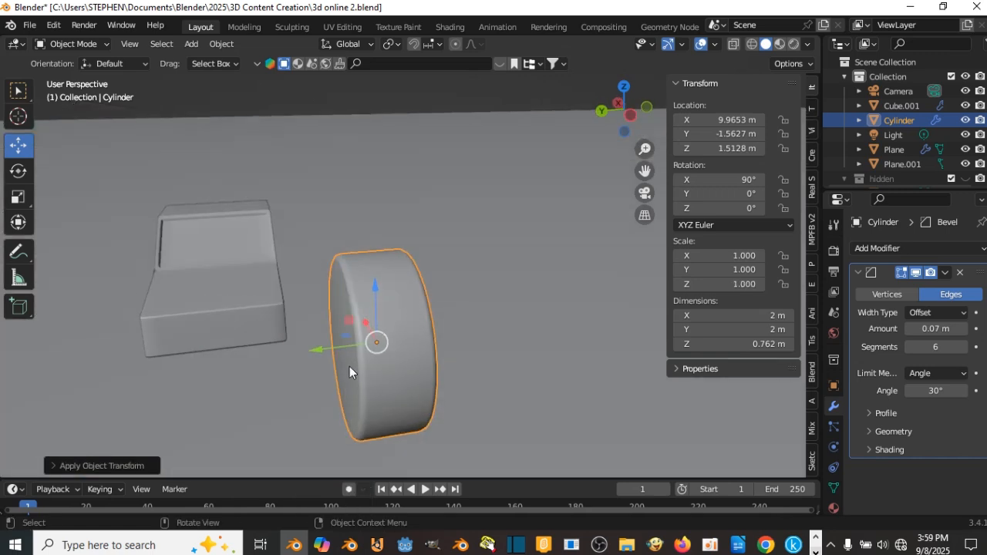
# Move the wheel along Y to about -0.79 m and scale it uniformly to about 0.266
pyautogui.moveTo(326, 348); pyautogui.dragTo(246, 356)
pyautogui.moveTo(244, 324); pyautogui.dragTo(172, 286, button='middle')
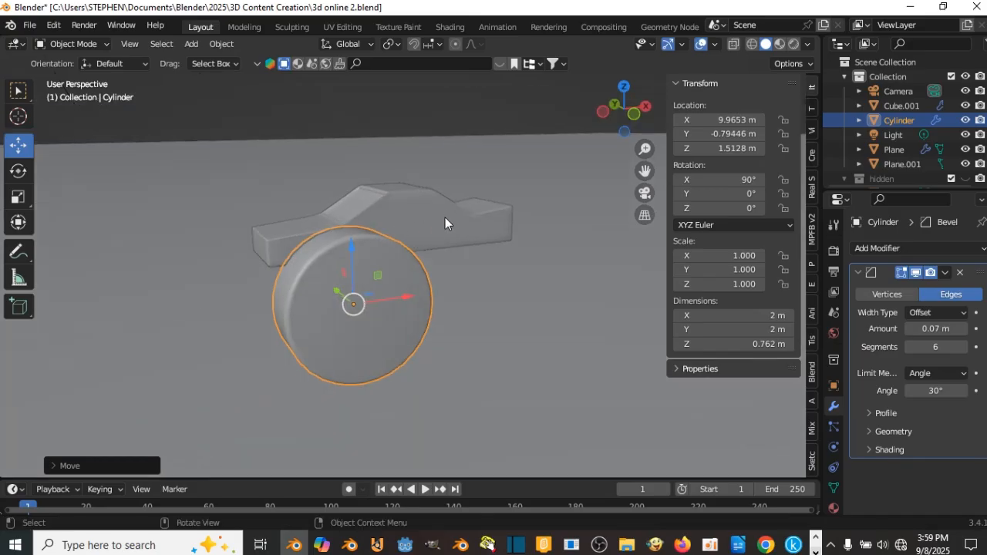
pyautogui.press('s')
pyautogui.click(363, 269)
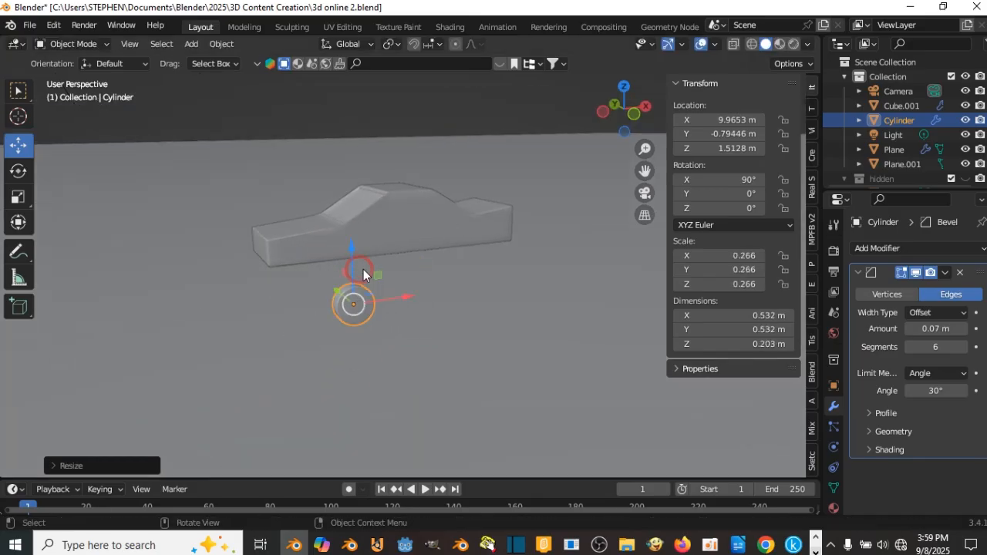
# Raise the wheel to about Z 2.04 m and move it against the car's side at about Y -0.56 m
pyautogui.moveTo(347, 246); pyautogui.dragTo(339, 198)
pyautogui.moveTo(339, 198); pyautogui.dragTo(443, 248, button='middle')
pyautogui.moveTo(365, 257); pyautogui.dragTo(353, 257)
pyautogui.moveTo(353, 258); pyautogui.dragTo(446, 274, button='middle')
pyautogui.moveTo(385, 280); pyautogui.dragTo(367, 284)
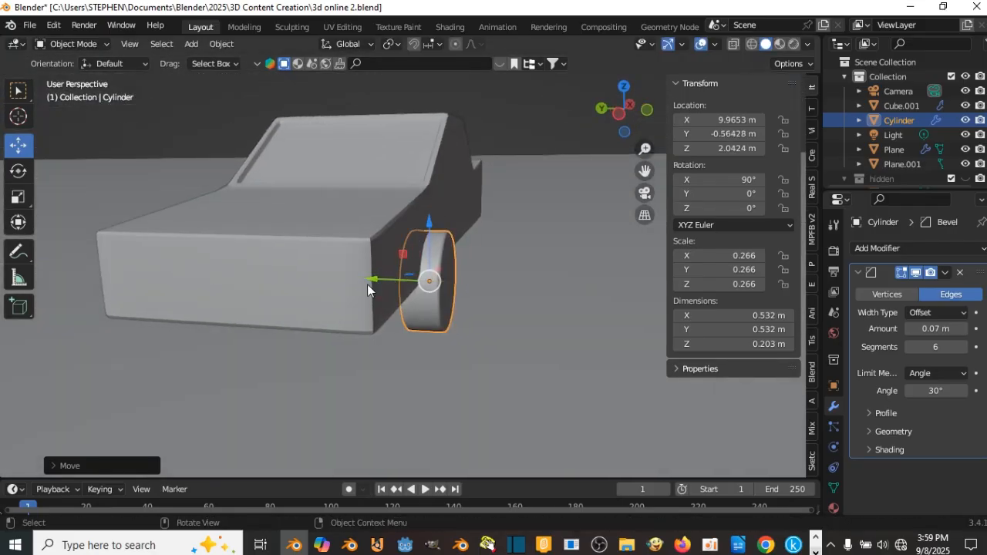
# Slide the wheel along X to about 9.67 m at the car's front end, saving the file during placement
pyautogui.moveTo(367, 284); pyautogui.dragTo(364, 259, button='middle')
pyautogui.moveTo(471, 271); pyautogui.dragTo(390, 287)
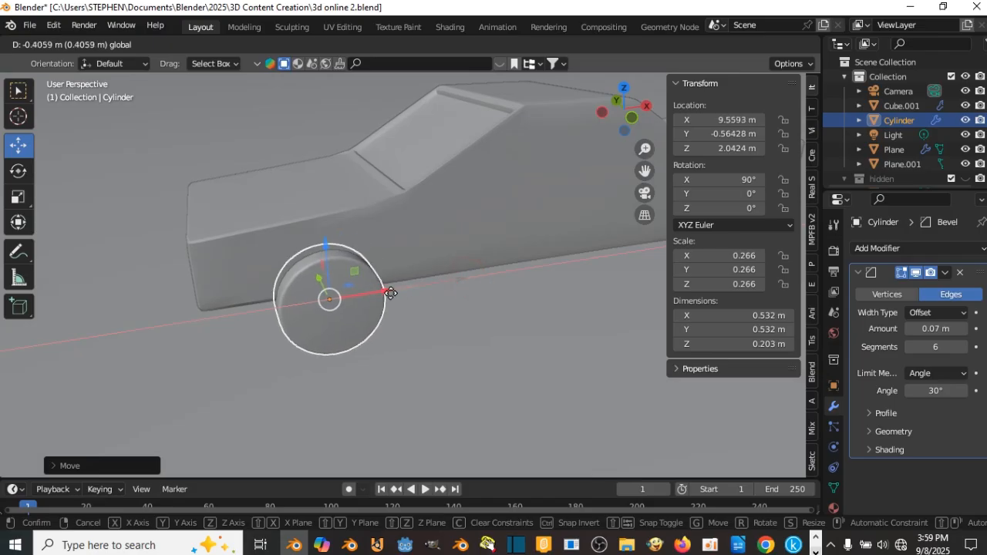
pyautogui.moveTo(390, 287); pyautogui.dragTo(370, 253, button='middle')
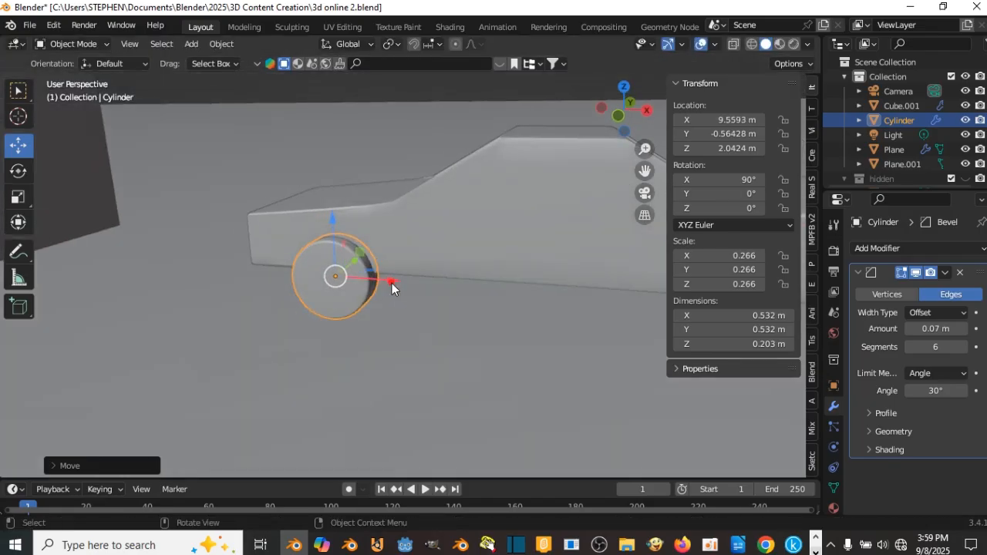
pyautogui.moveTo(392, 283); pyautogui.dragTo(402, 289)
pyautogui.scroll(-3, 407, 274)
pyautogui.hotkey('ctrl', 's')
pyautogui.moveTo(407, 274); pyautogui.dragTo(370, 283, button='middle')
pyautogui.moveTo(424, 276); pyautogui.dragTo(437, 273)
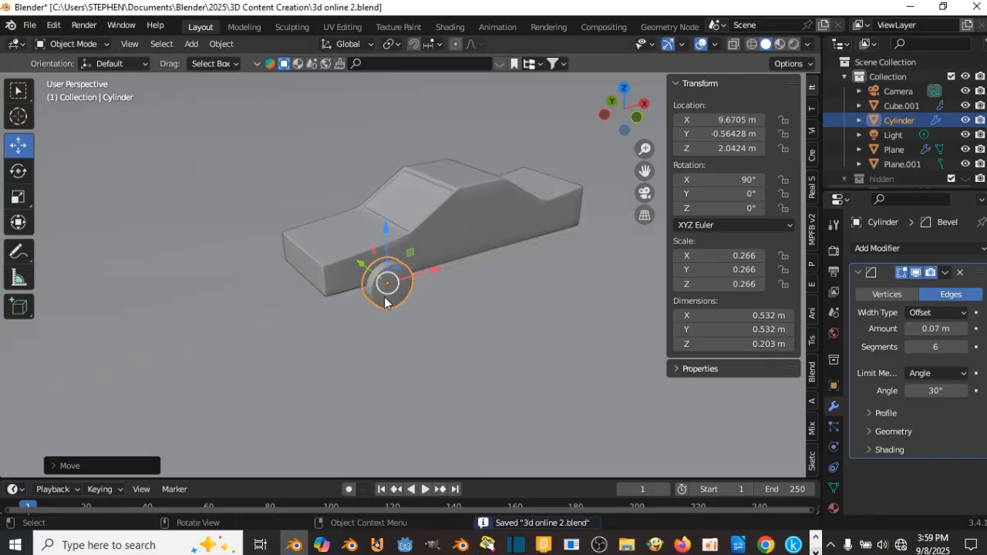
# Nudge the wheel into the body at about Y -0.547 m, hide the transform sidebar, and save the file
pyautogui.moveTo(386, 295); pyautogui.dragTo(428, 289, button='middle')
pyautogui.moveTo(378, 276); pyautogui.dragTo(403, 286)
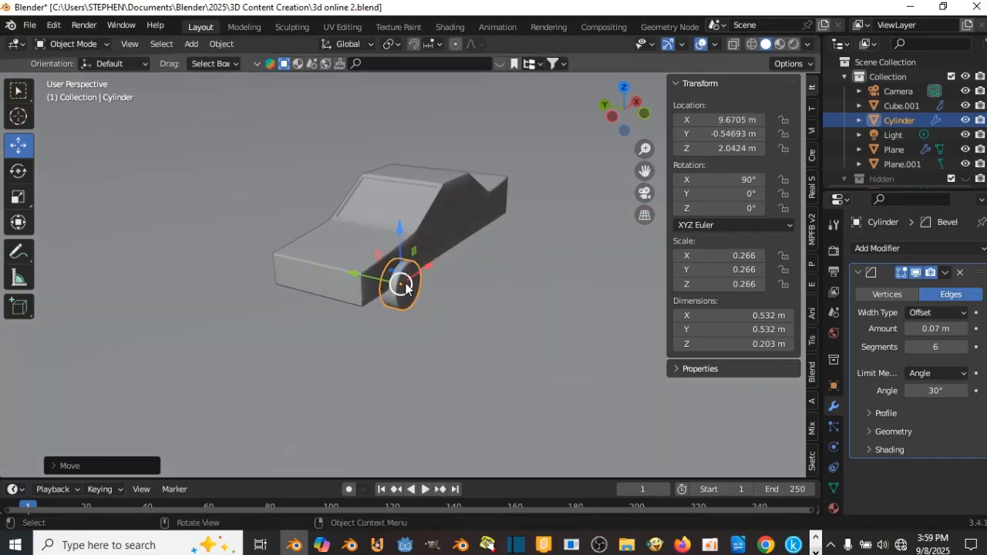
pyautogui.press('n')
pyautogui.moveTo(540, 253); pyautogui.dragTo(487, 283, button='middle')
pyautogui.scroll(5, 458, 257)
pyautogui.hotkey('ctrl', 's')
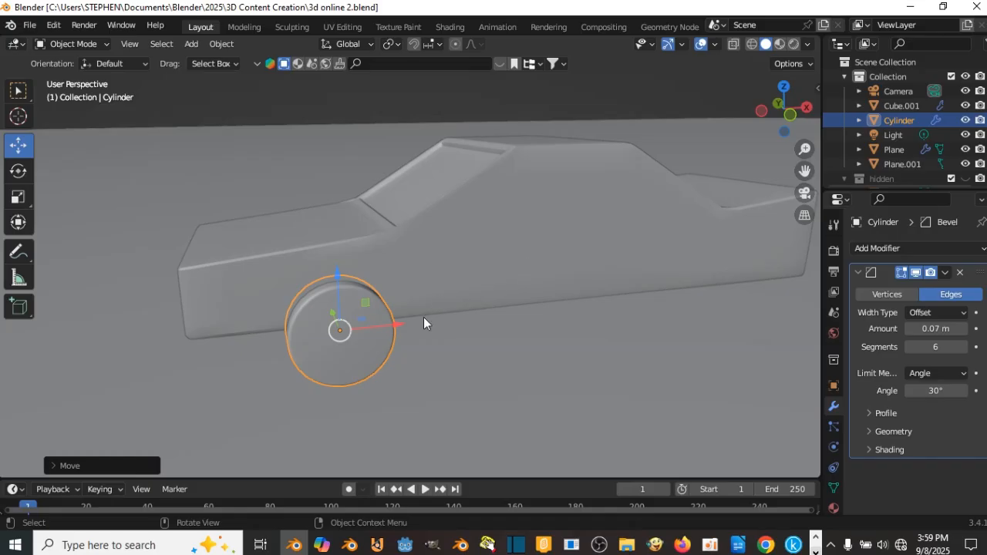
# Add an Array modifier to the wheel with count 2 and a Relative Offset X factor of 4.6
pyautogui.moveTo(405, 298); pyautogui.dragTo(425, 307, button='middle')
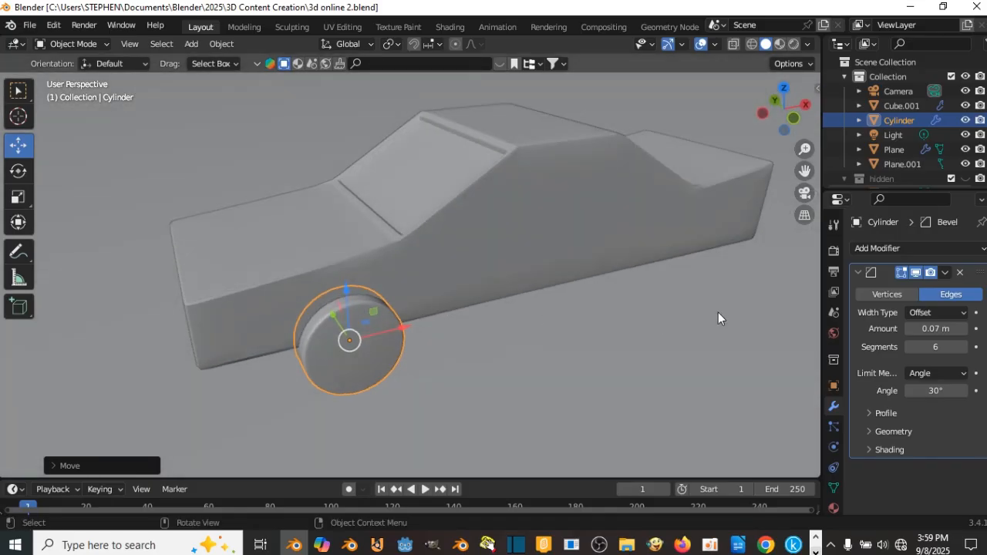
pyautogui.click(877, 248)
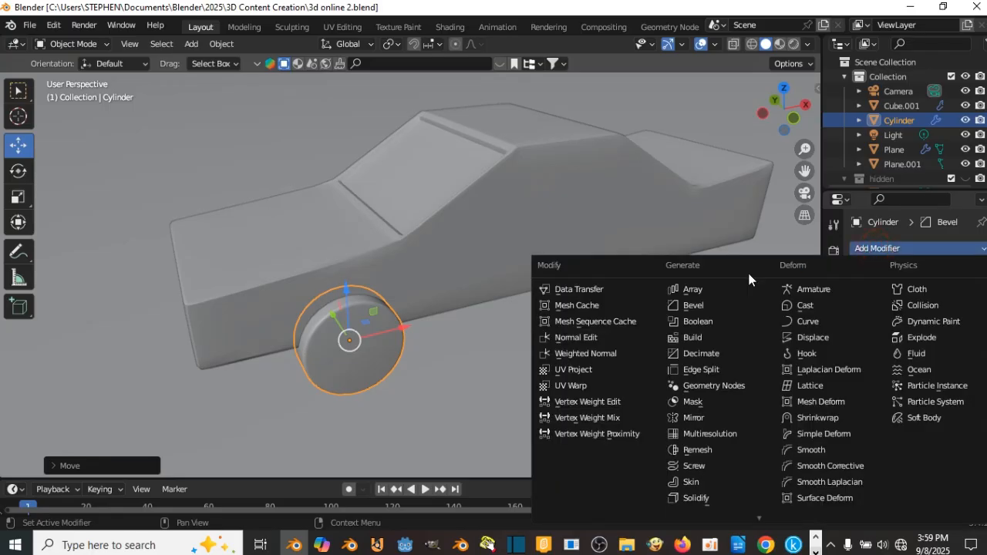
pyautogui.click(704, 290)
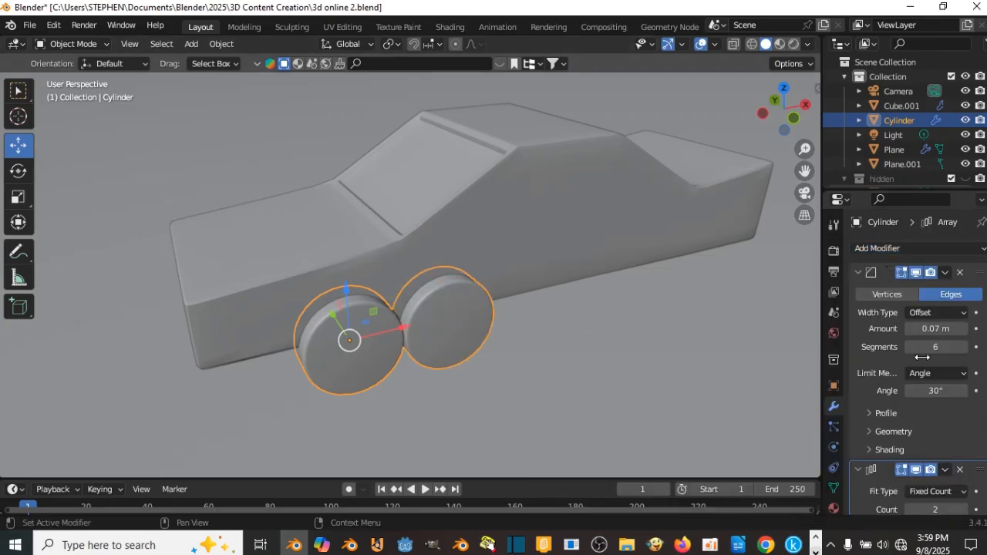
pyautogui.scroll(-5, 922, 430)
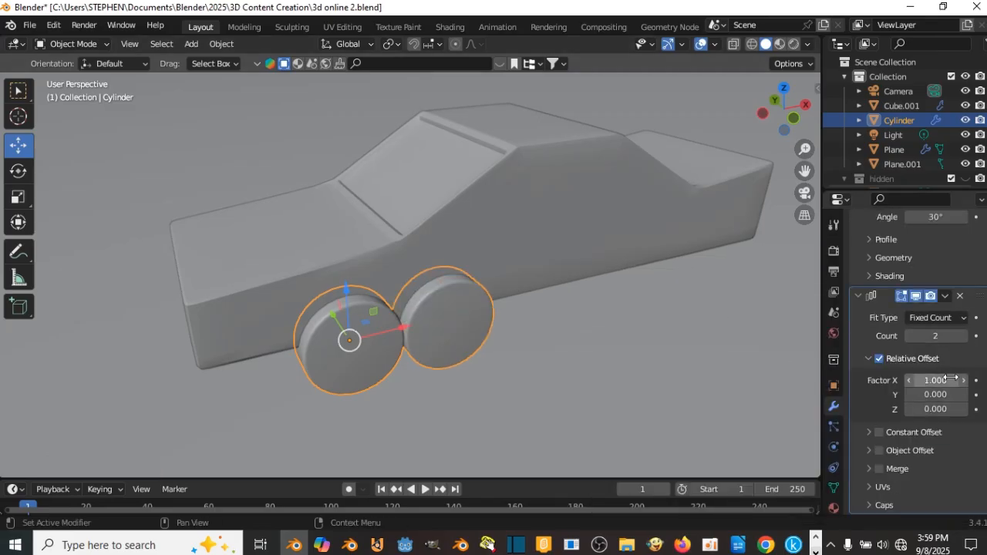
pyautogui.moveTo(947, 378); pyautogui.dragTo(978, 378)
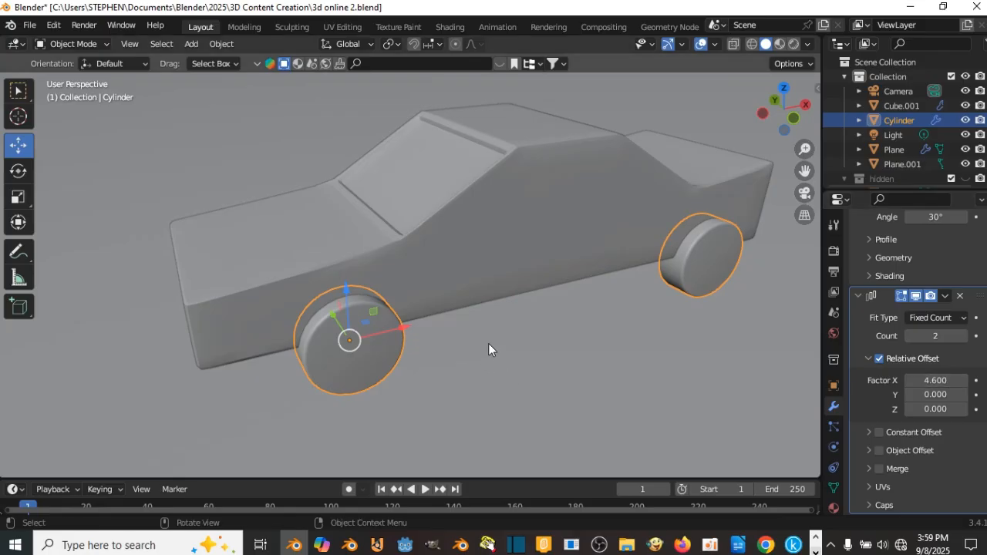
# Compare the wheels with the Array's viewport display off and on, and try a Relative Offset X factor of 4.8
pyautogui.click(916, 296)
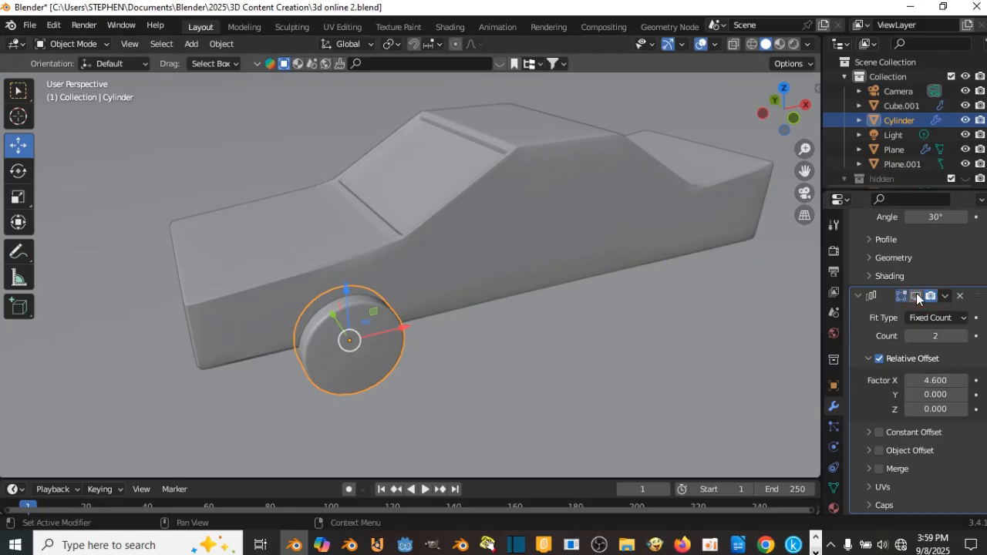
pyautogui.click(917, 297)
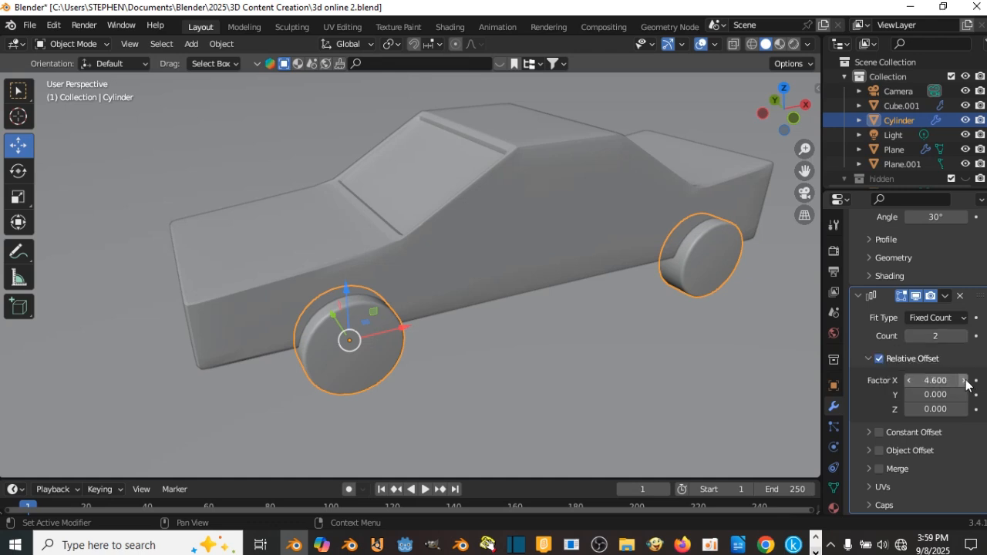
pyautogui.click(964, 381)
pyautogui.click(964, 381)
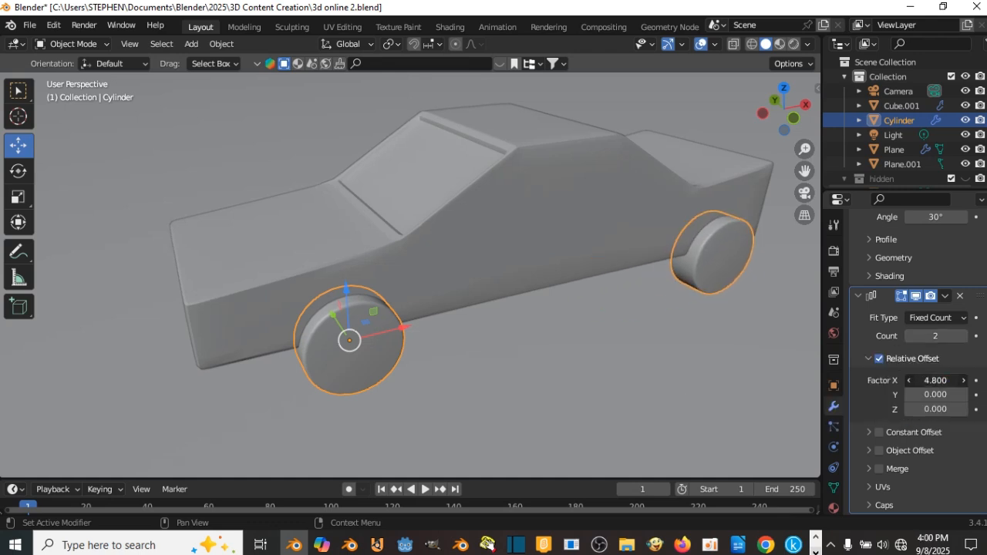
pyautogui.moveTo(937, 380); pyautogui.dragTo(934, 380)
# Slide the wheels slightly along X toward the car's front end and increase the Array's X offset factor to reposition the rear wheel
pyautogui.moveTo(668, 303); pyautogui.dragTo(411, 240, button='middle')
pyautogui.scroll(-4, 410, 240)
pyautogui.keyDown('shift'); pyautogui.moveTo(351, 277); pyautogui.dragTo(475, 283, button='middle'); pyautogui.keyUp('shift')
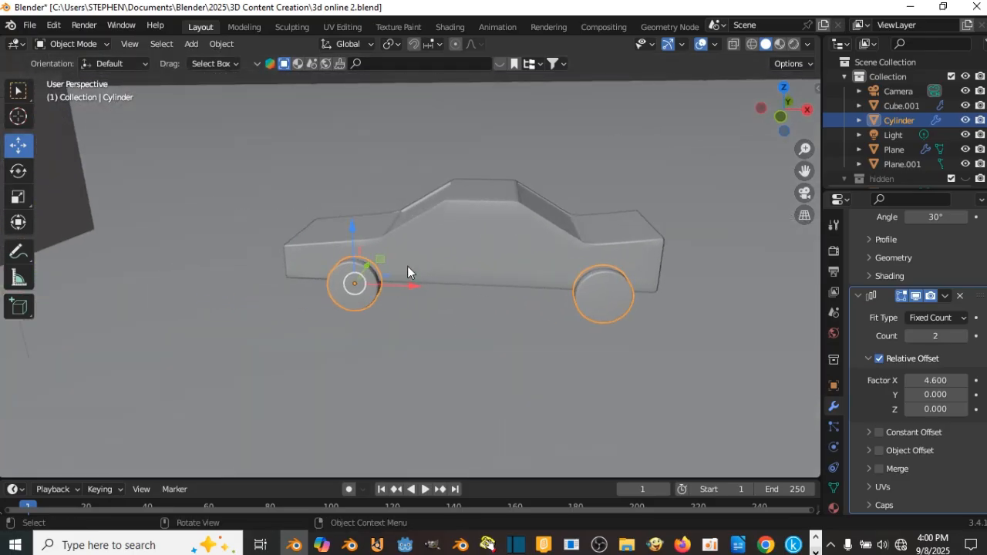
pyautogui.moveTo(418, 285); pyautogui.dragTo(410, 285)
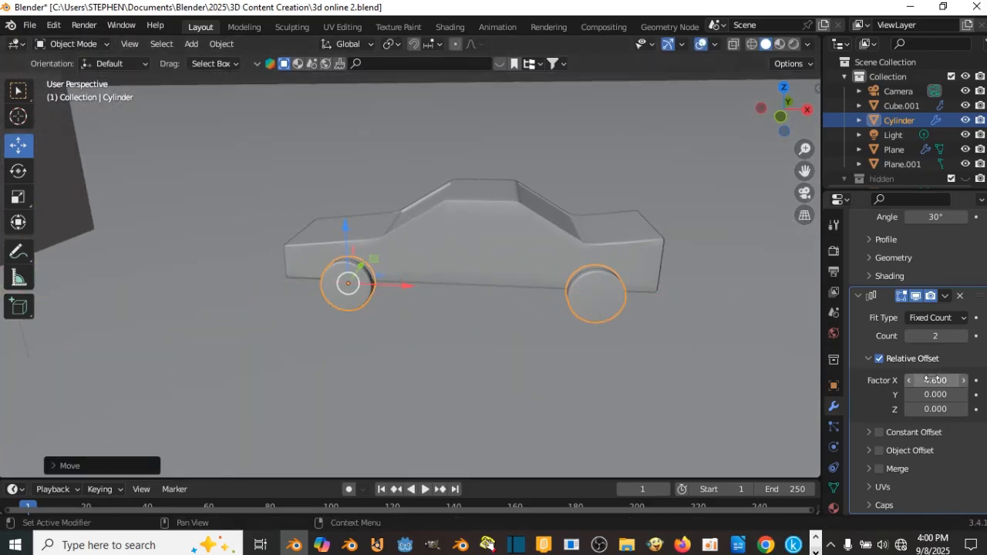
pyautogui.moveTo(931, 378)
pyautogui.mouseDown()
pyautogui.moveTo(899, 378)
pyautogui.moveTo(926, 394)
pyautogui.moveTo(876, 394)
pyautogui.moveTo(929, 394)
pyautogui.moveTo(947, 380)
pyautogui.mouseUp()
# Add a second Array modifier to the wheels and set its Relative Offset X factor to 0
pyautogui.moveTo(743, 383); pyautogui.dragTo(476, 279, button='middle')
pyautogui.scroll(6, 946, 250)
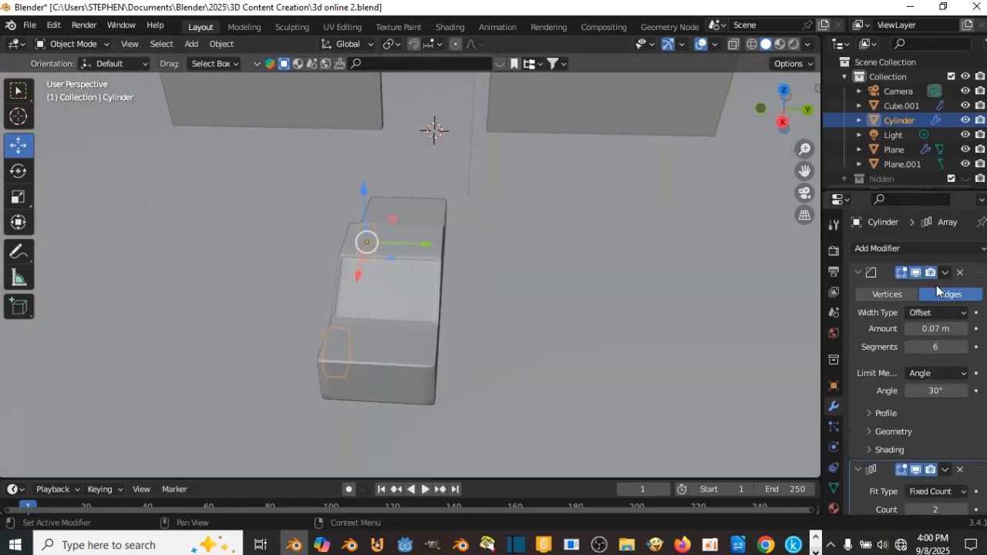
pyautogui.click(908, 249)
pyautogui.click(749, 291)
pyautogui.moveTo(332, 370); pyautogui.dragTo(293, 399, button='middle')
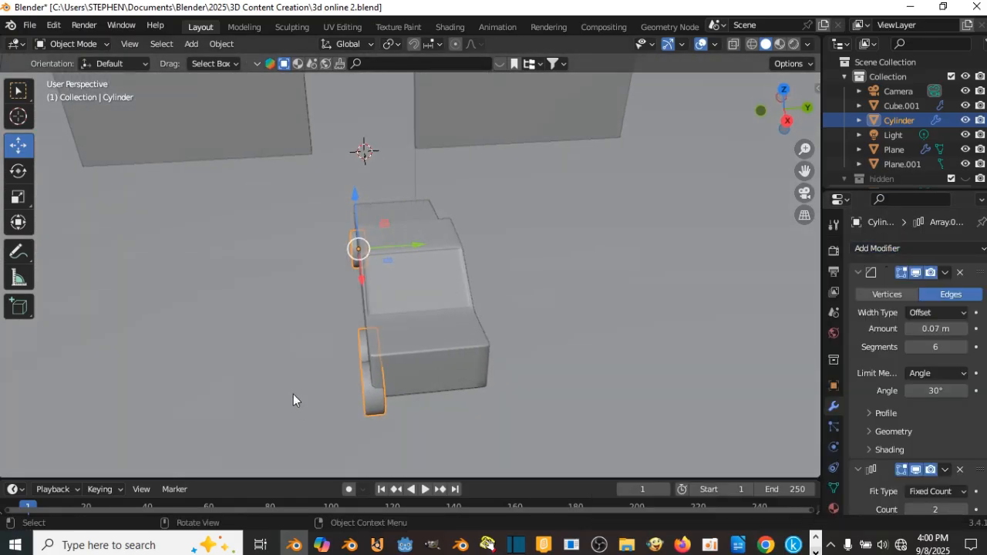
pyautogui.scroll(-10, 933, 394)
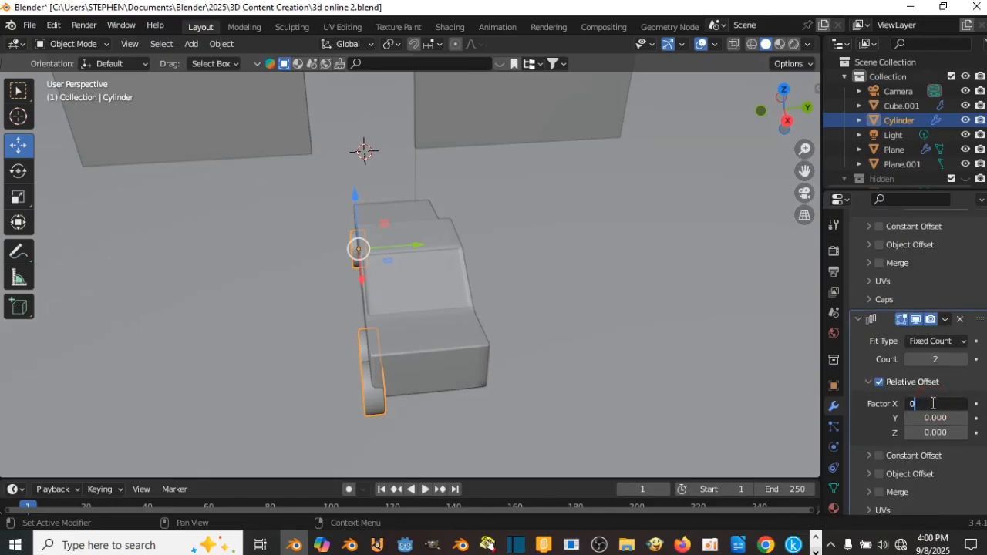
pyautogui.press('Tab')
# Try Y offset factors of 1.7 and 1.2 on the second Array and reset the factor to 0
pyautogui.write('1.3')
pyautogui.press('Return')
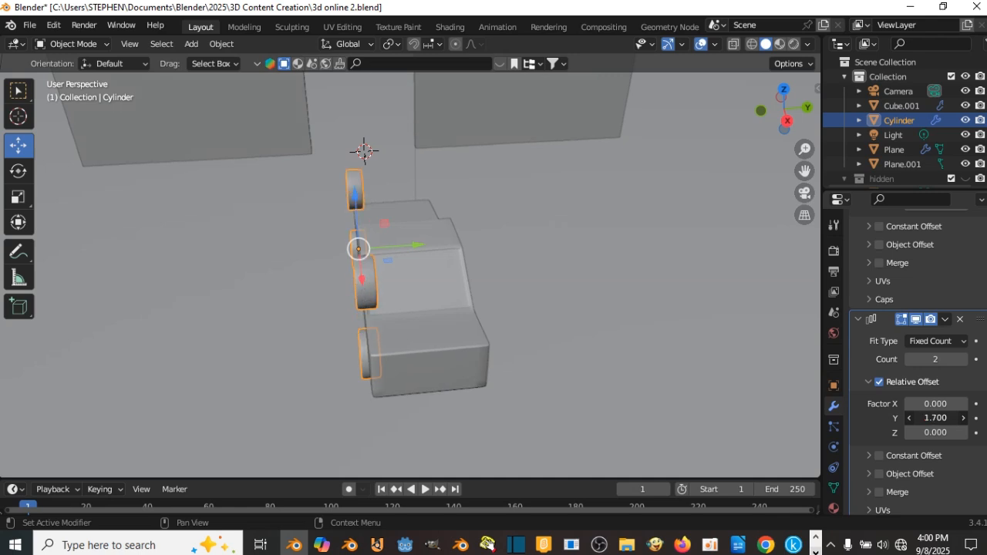
pyautogui.moveTo(934, 418); pyautogui.dragTo(929, 418)
pyautogui.click(934, 419)
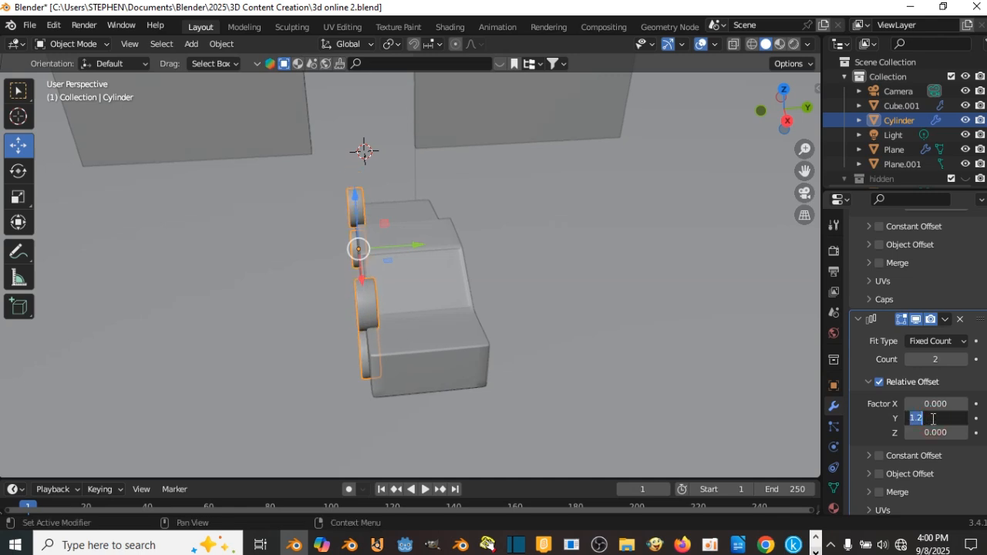
pyautogui.write('0')
pyautogui.press('Return')
# Set the second Array's Relative Offset Z factor to -5.7 to place a wheel pair on the opposite side of the car
pyautogui.moveTo(646, 399); pyautogui.dragTo(688, 373, button='middle')
pyautogui.moveTo(967, 437); pyautogui.dragTo(943, 432)
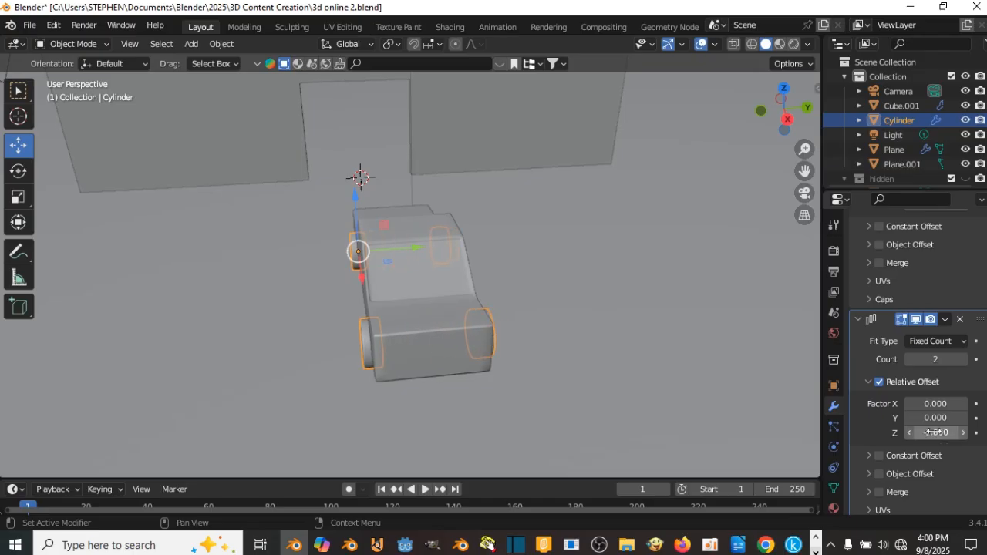
pyautogui.moveTo(439, 321); pyautogui.dragTo(512, 341, button='middle')
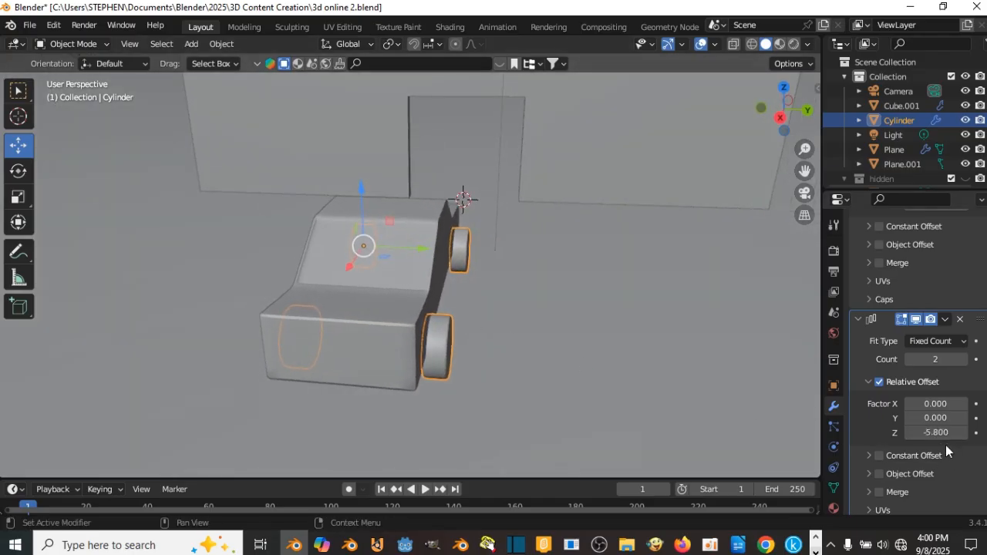
pyautogui.moveTo(935, 432)
pyautogui.mouseDown()
pyautogui.moveTo(944, 432)
pyautogui.moveTo(935, 432)
pyautogui.mouseUp()
pyautogui.moveTo(483, 329); pyautogui.dragTo(506, 306, button='middle')
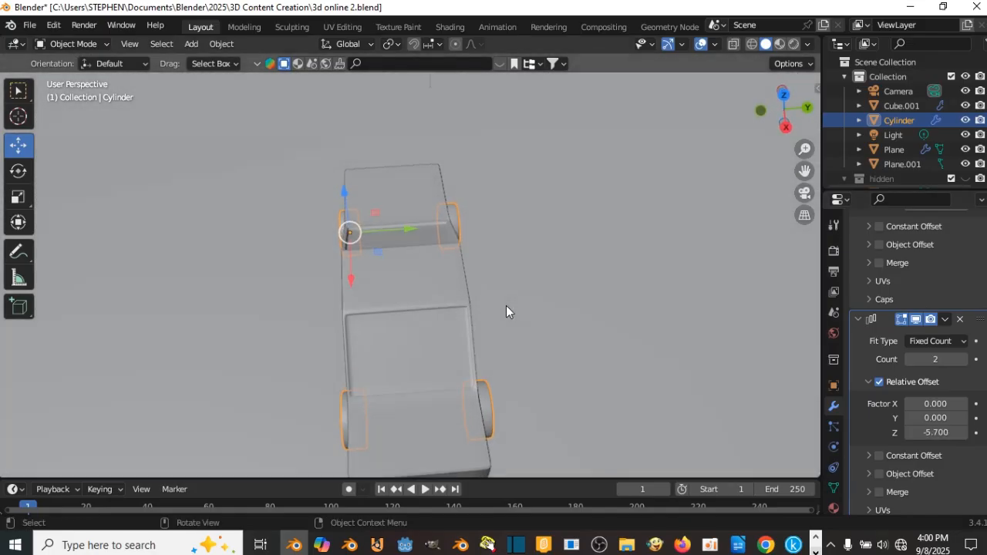
# In the top orthographic view, shift the wheels slightly along Y relative to the car body
pyautogui.press('KP_7')
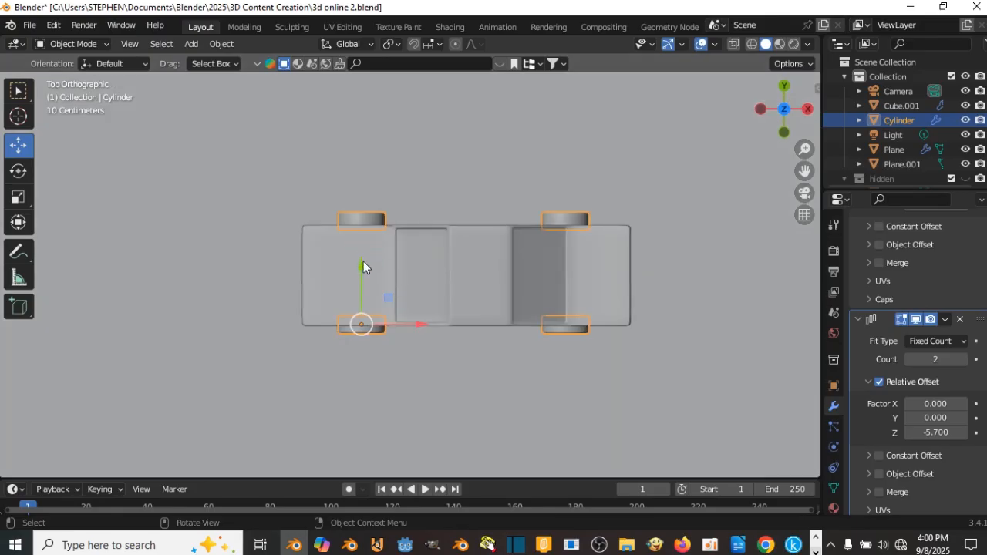
pyautogui.moveTo(363, 266); pyautogui.dragTo(363, 264)
pyautogui.scroll(-3, 621, 336)
# Parent the wheels to the car body with Object (Keep Transform) and test the link with a trial move of the body
pyautogui.moveTo(622, 337); pyautogui.dragTo(409, 245, button='middle')
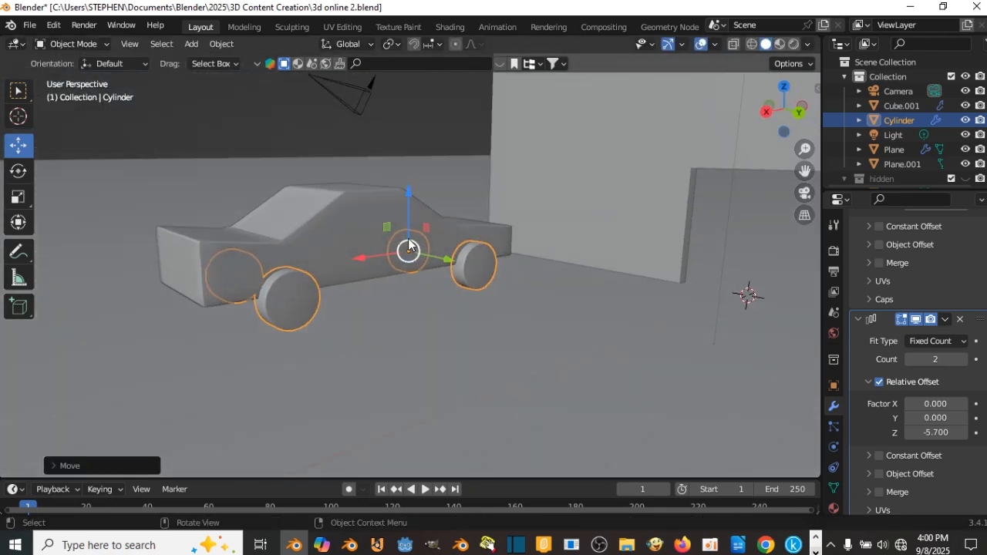
pyautogui.keyDown('shift'); pyautogui.click(370, 219); pyautogui.keyUp('shift')
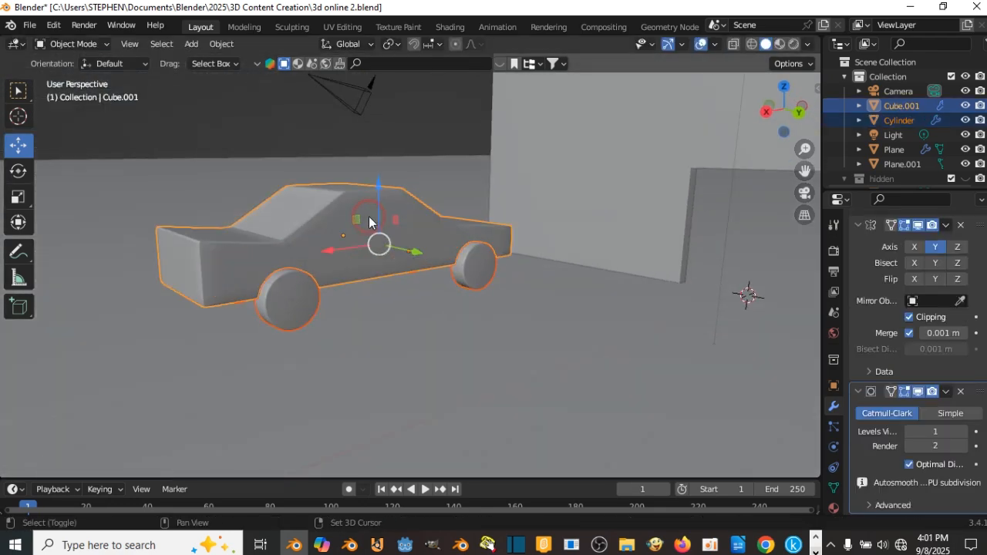
pyautogui.hotkey('ctrl', 'p')
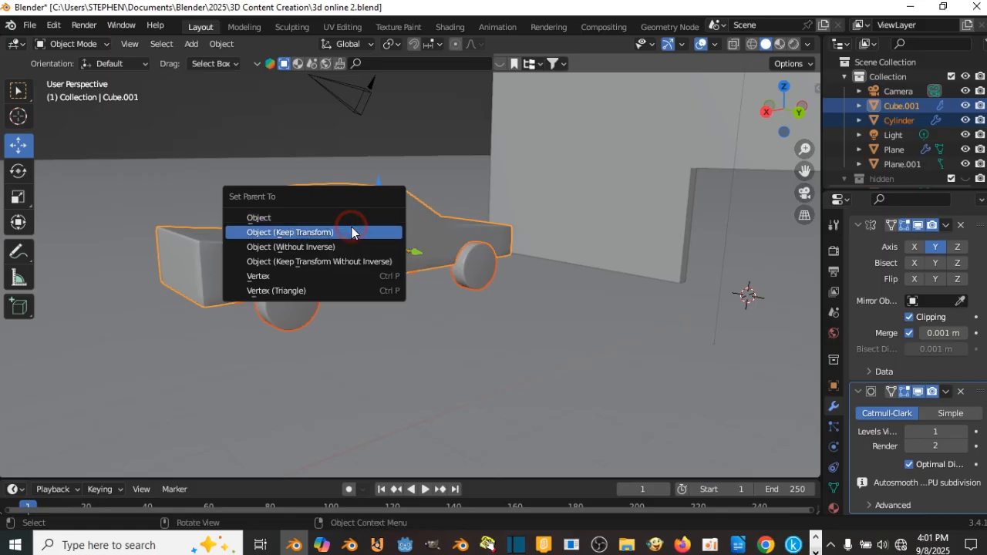
pyautogui.click(352, 232)
pyautogui.click(385, 225)
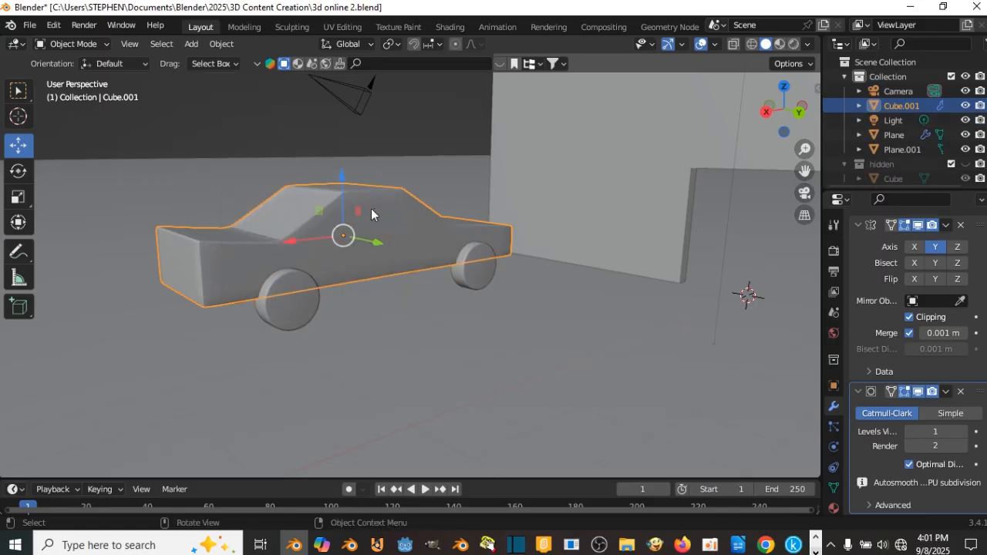
pyautogui.press('g')
pyautogui.rightClick(375, 249)
# Lower the car slightly along Z toward the ground
pyautogui.moveTo(374, 249); pyautogui.dragTo(451, 230, button='middle')
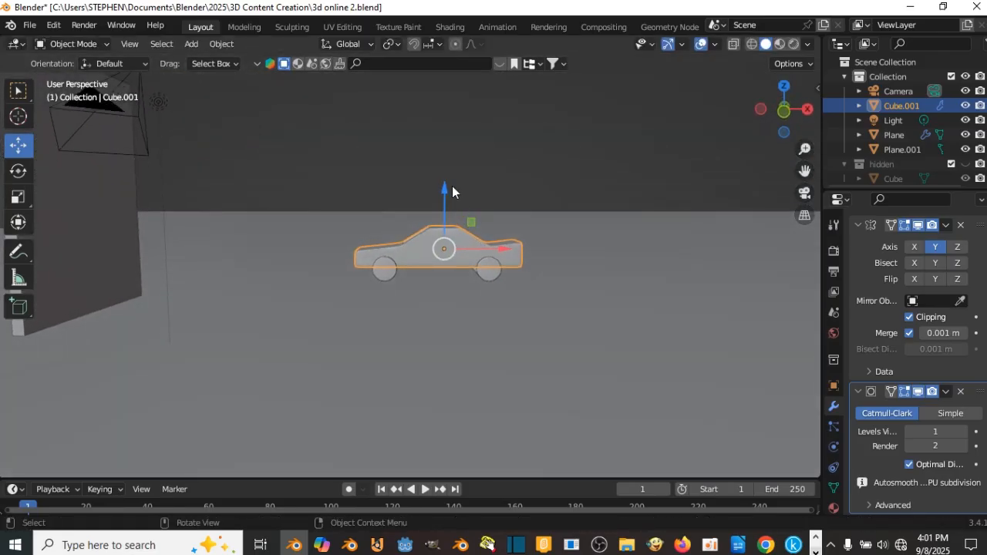
pyautogui.press('g')
pyautogui.press('z')
pyautogui.moveTo(445, 230); pyautogui.dragTo(445, 233)
pyautogui.scroll(-5, 460, 270)
pyautogui.moveTo(460, 270); pyautogui.dragTo(449, 293, button='middle')
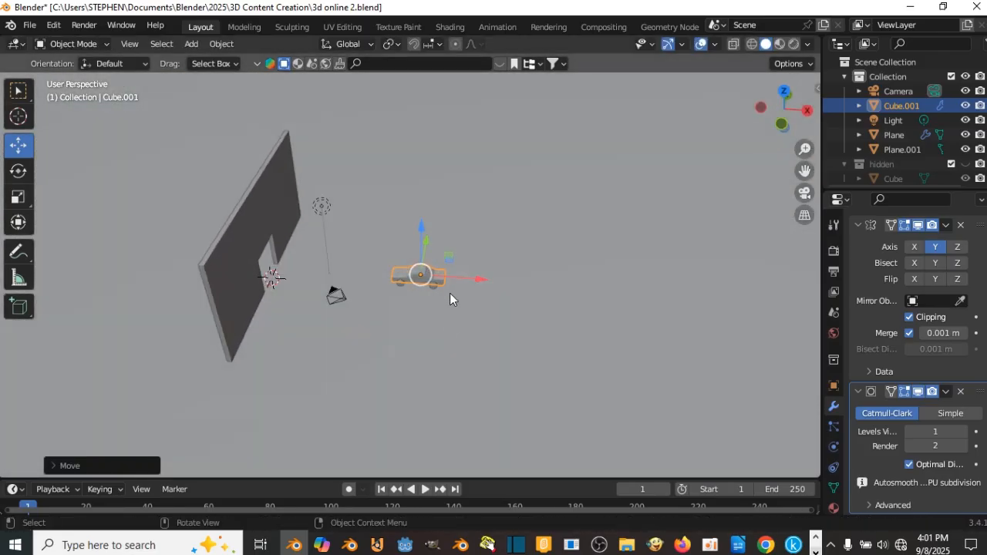
# Move the car across the ground to just in front of the wall opening
pyautogui.moveTo(467, 280); pyautogui.dragTo(540, 320)
pyautogui.moveTo(509, 287); pyautogui.dragTo(472, 338, button='middle')
pyautogui.moveTo(472, 337); pyautogui.dragTo(322, 271)
pyautogui.keyDown('shift'); pyautogui.moveTo(322, 266); pyautogui.dragTo(428, 334, button='middle'); pyautogui.keyUp('shift')
pyautogui.moveTo(407, 303); pyautogui.dragTo(384, 289)
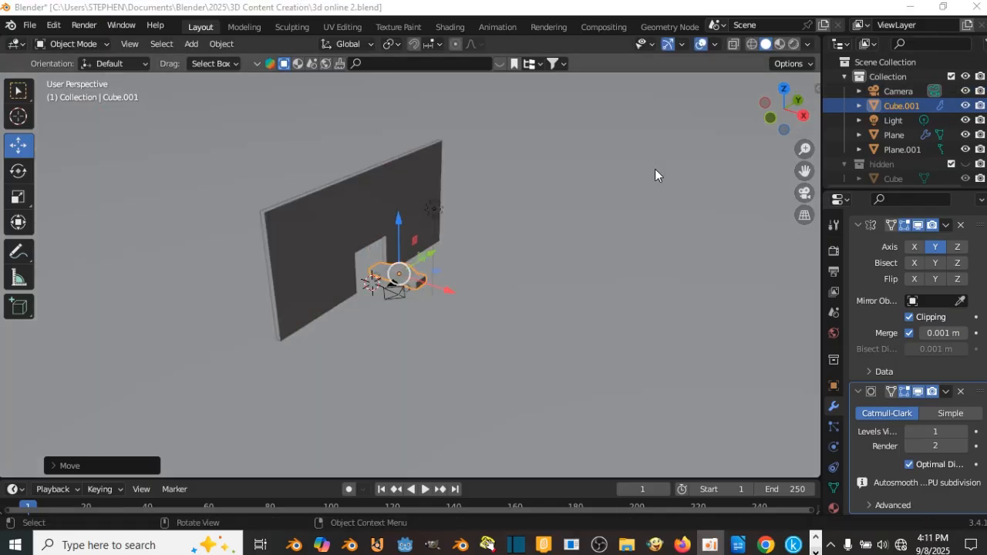
# Place the 3D cursor on the open ground on the far side of the wall and add a plane there
pyautogui.scroll(-4, 655, 169)
pyautogui.scroll(7, 622, 199)
pyautogui.keyDown('shift'); pyautogui.moveTo(621, 199); pyautogui.dragTo(537, 240, button='middle'); pyautogui.keyUp('shift')
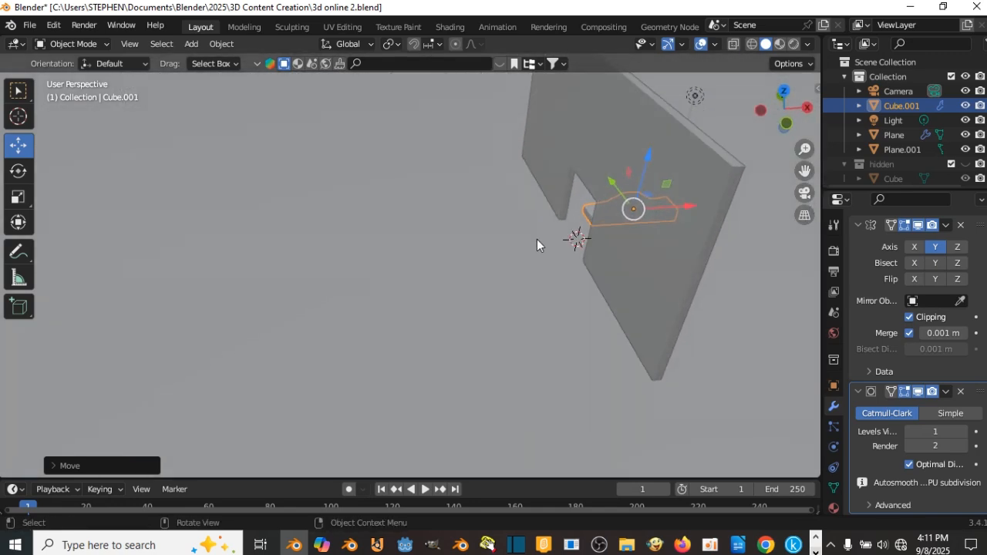
pyautogui.click(18, 116)
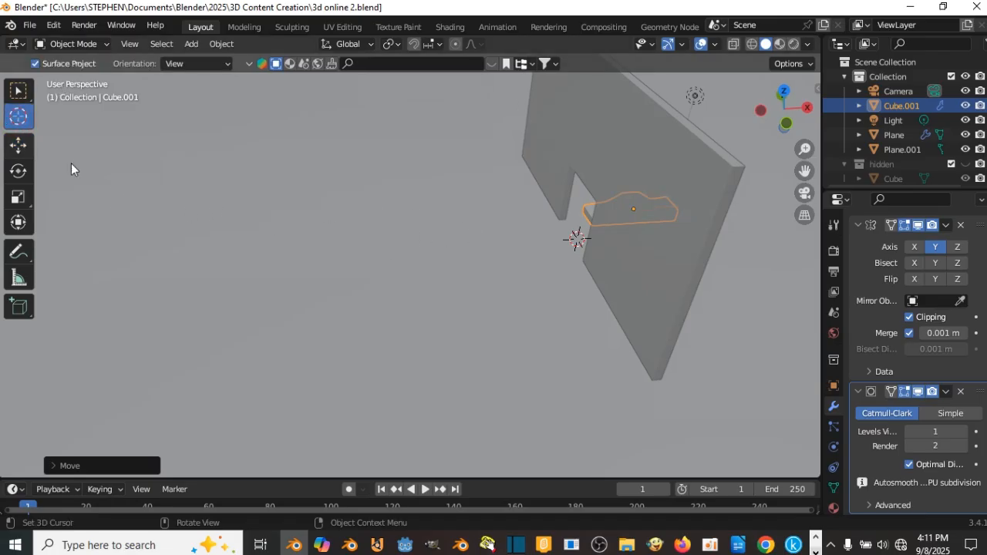
pyautogui.hotkey('shift', 'a')
pyautogui.moveTo(419, 232)
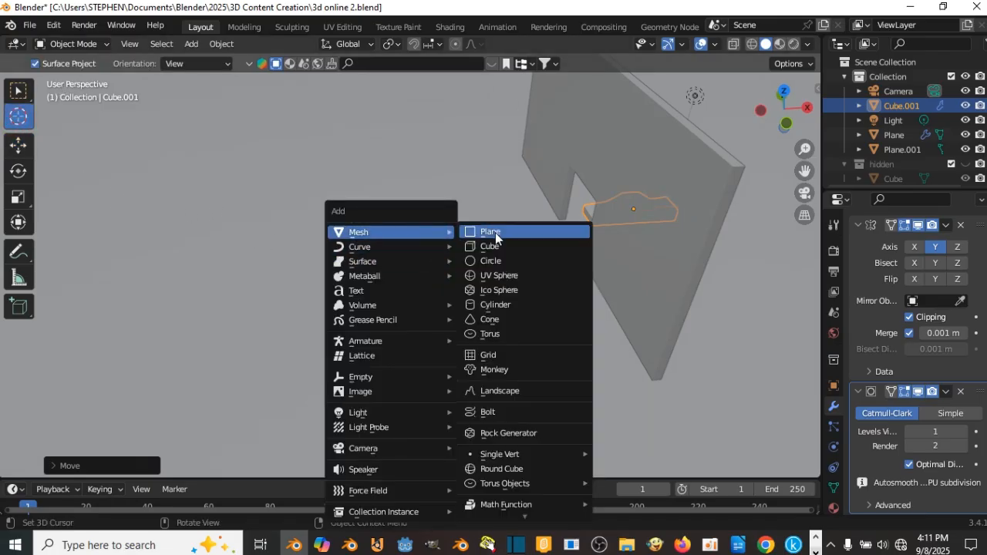
pyautogui.click(500, 235)
pyautogui.scroll(-5, 397, 225)
pyautogui.moveTo(343, 222); pyautogui.dragTo(456, 253, button='middle')
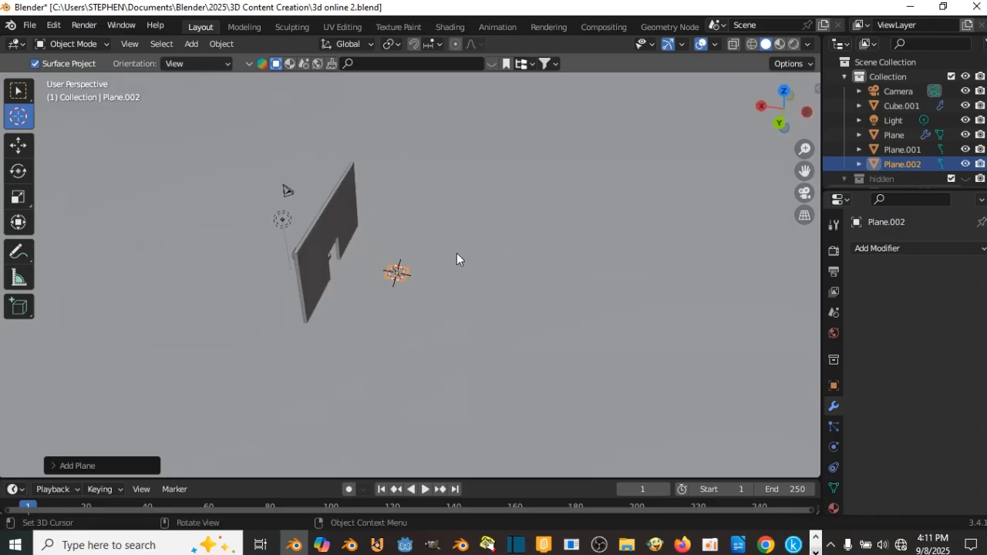
# Stretch the new plane along X into a rectangle
pyautogui.scroll(5, 424, 274)
pyautogui.click(18, 145)
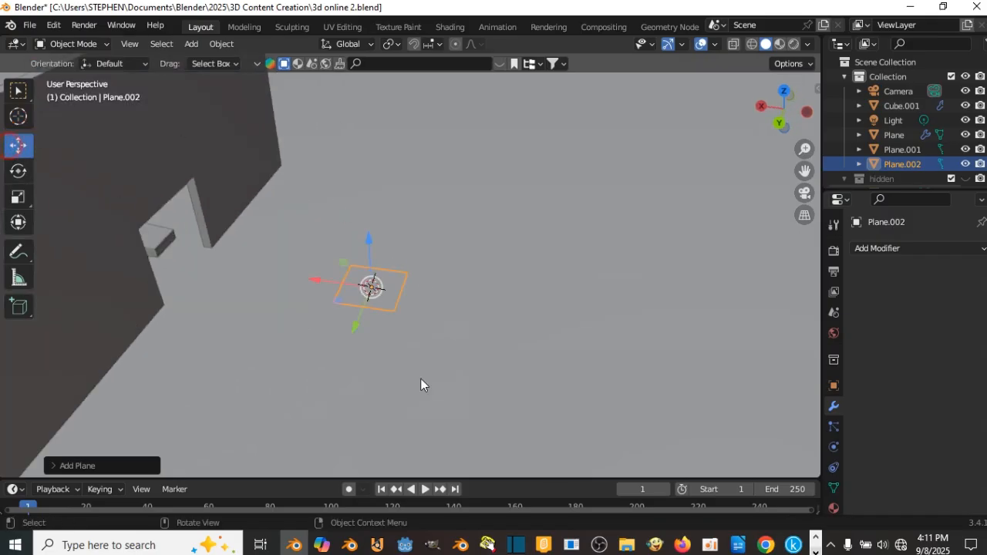
pyautogui.click(17, 197)
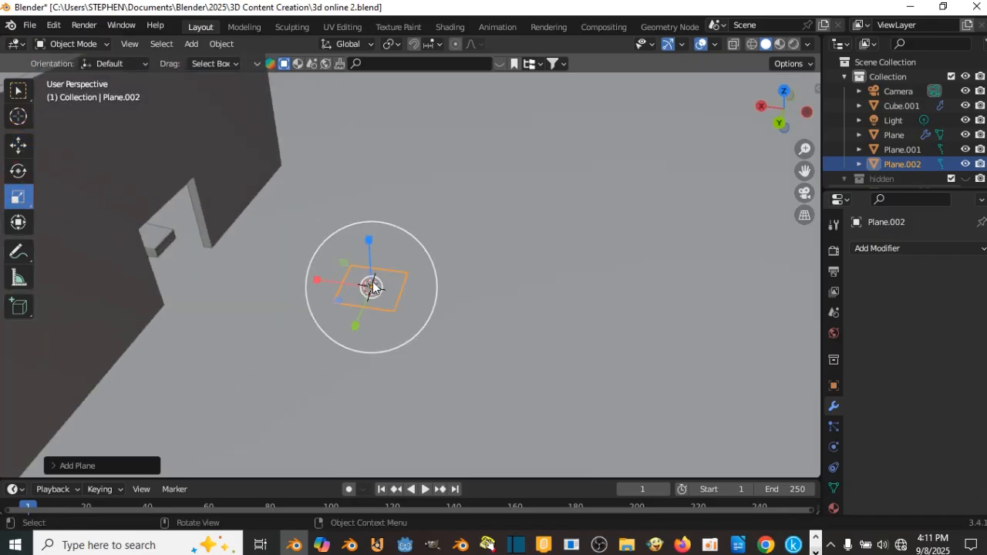
pyautogui.moveTo(318, 281); pyautogui.dragTo(296, 282)
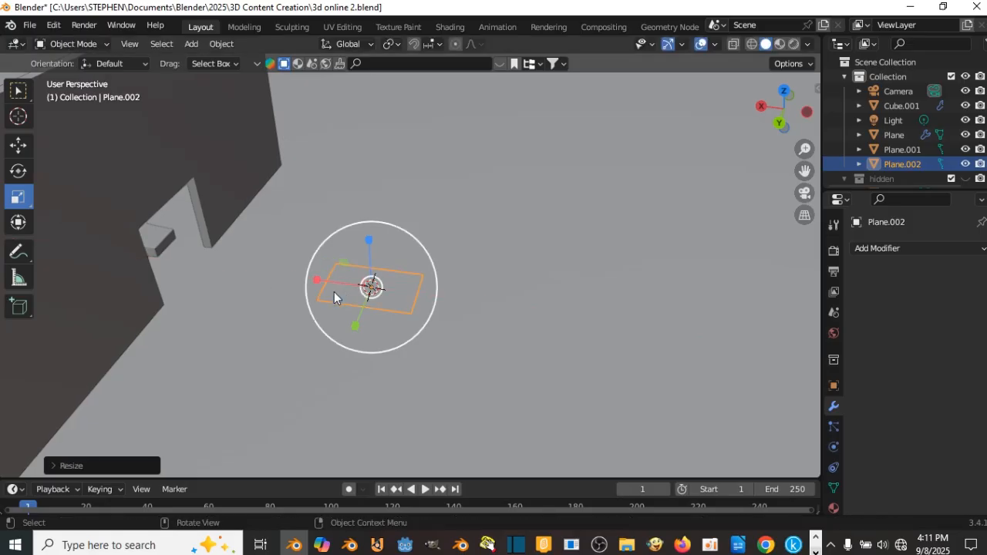
# Raise the plane slightly along Z above the ground and enter Edit Mode on it
pyautogui.click(17, 149)
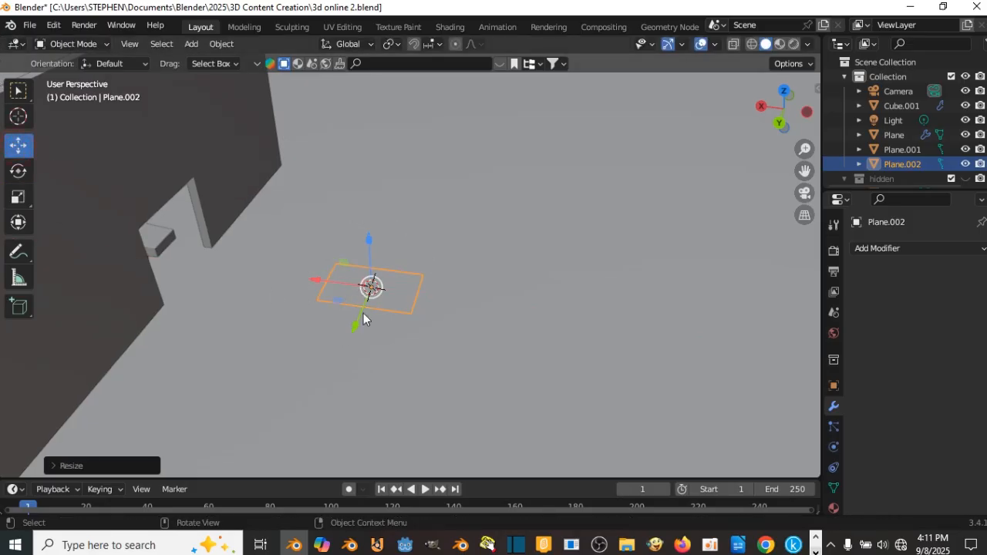
pyautogui.moveTo(372, 248); pyautogui.dragTo(371, 246)
pyautogui.press('Tab')
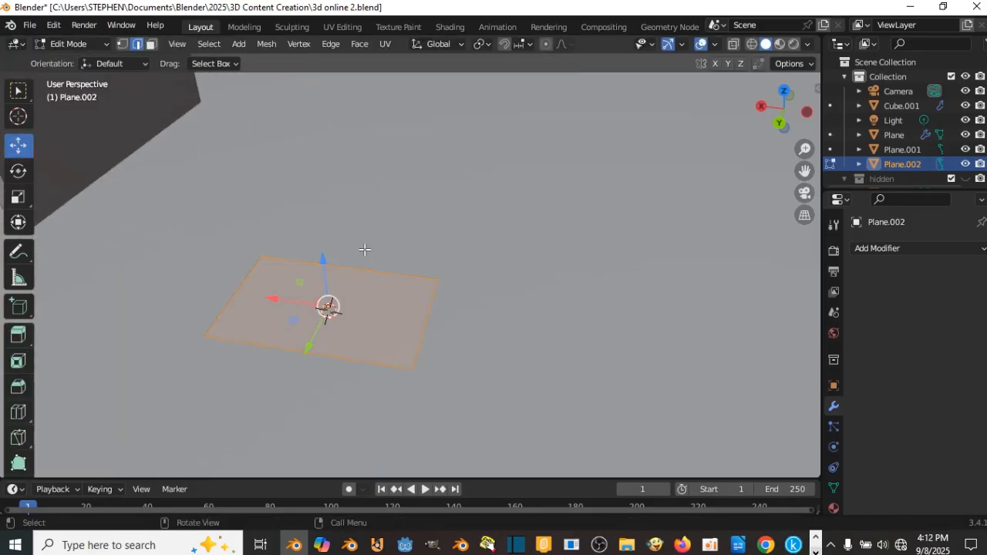
# Add a centred loop cut across the rectangular plane, dividing its long sides in half
pyautogui.scroll(-4, 374, 278)
pyautogui.scroll(2, 364, 285)
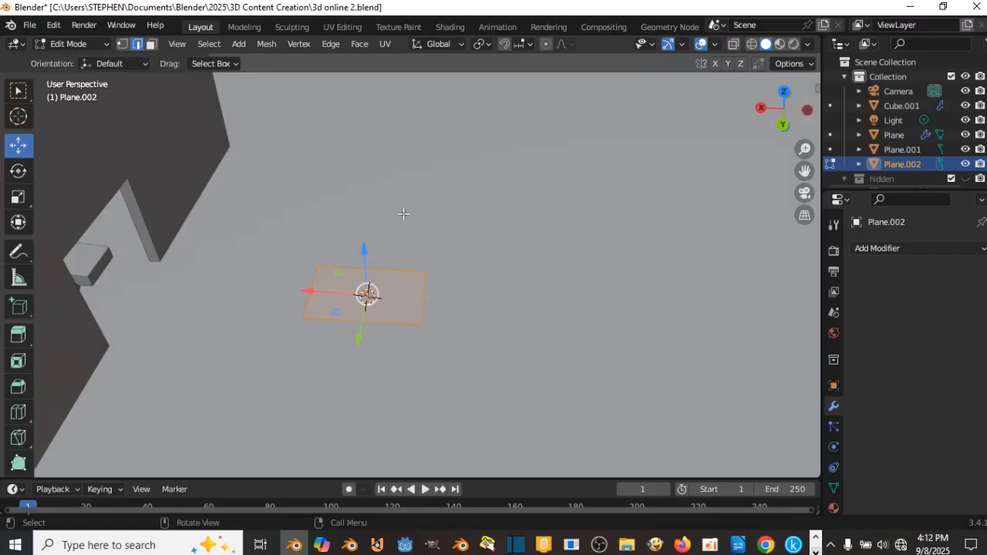
pyautogui.moveTo(407, 264); pyautogui.dragTo(398, 279, button='middle')
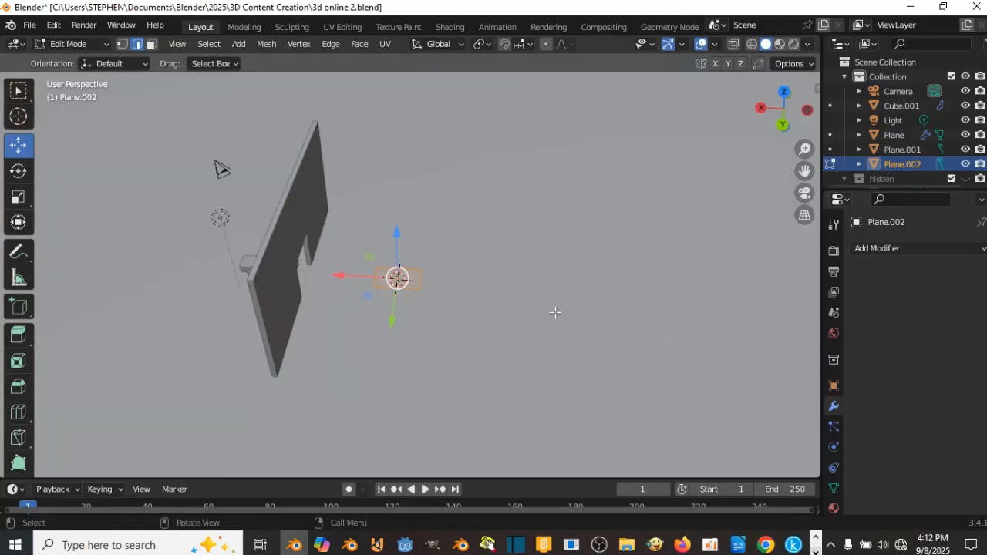
pyautogui.scroll(3, 378, 301)
pyautogui.rightClick(382, 299)
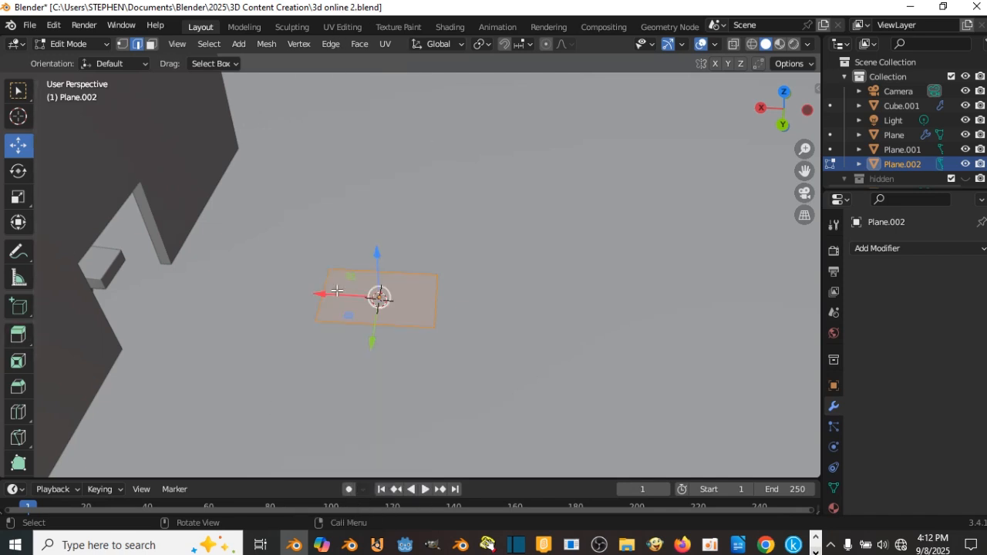
pyautogui.scroll(2, 339, 297)
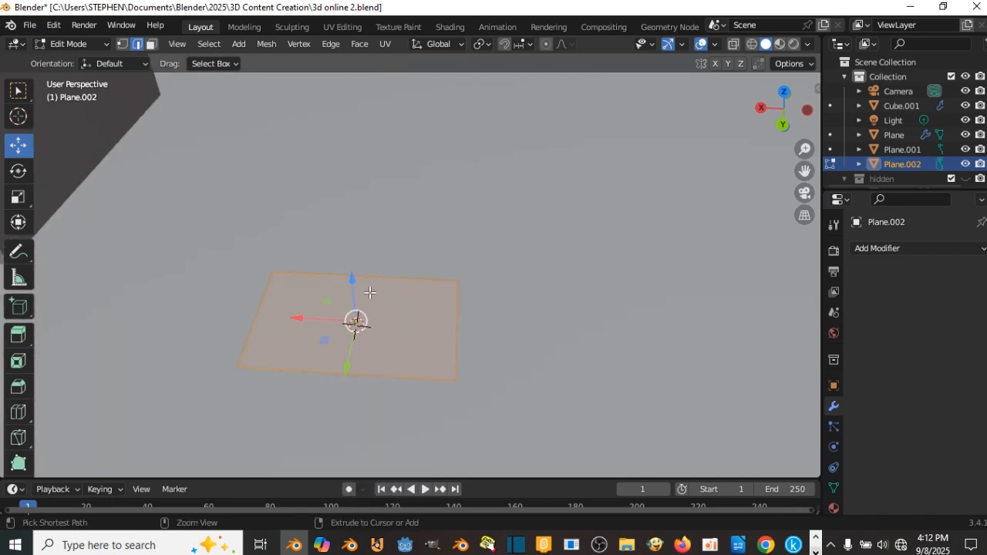
pyautogui.hotkey('ctrl', 'r')
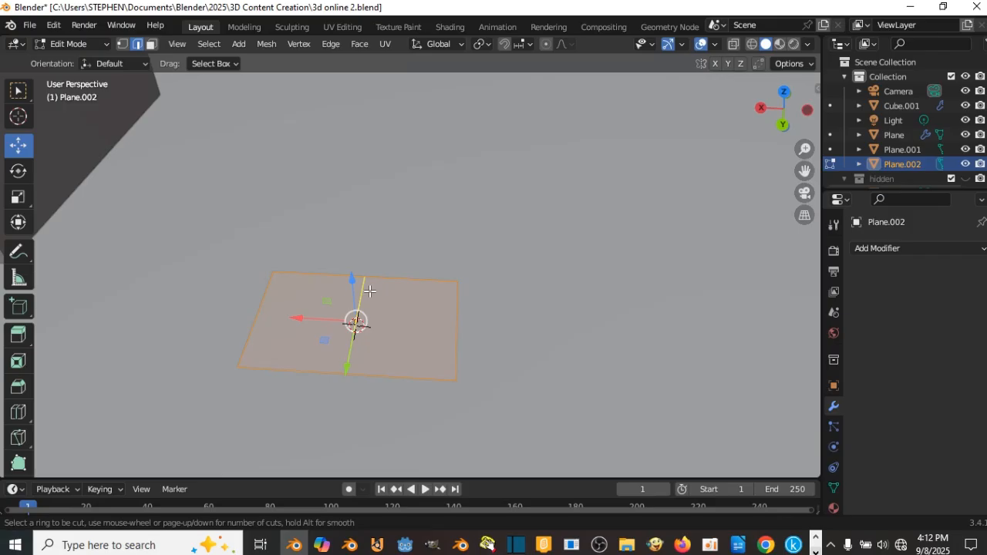
pyautogui.click(371, 291)
pyautogui.rightClick(370, 291)
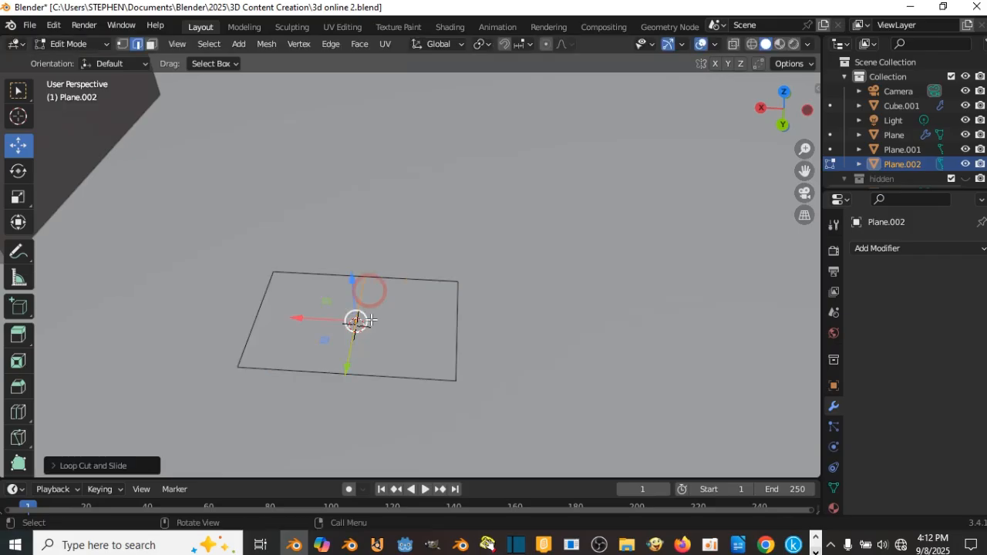
# Select the whole plane mesh, subdivide it three times, and return to Object Mode
pyautogui.press('a')
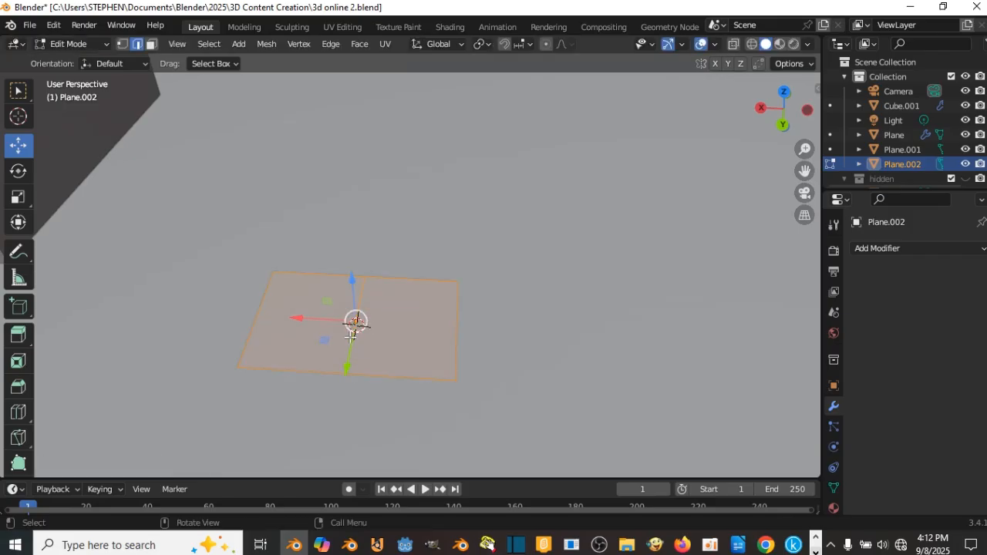
pyautogui.rightClick(354, 320)
pyautogui.click(315, 88)
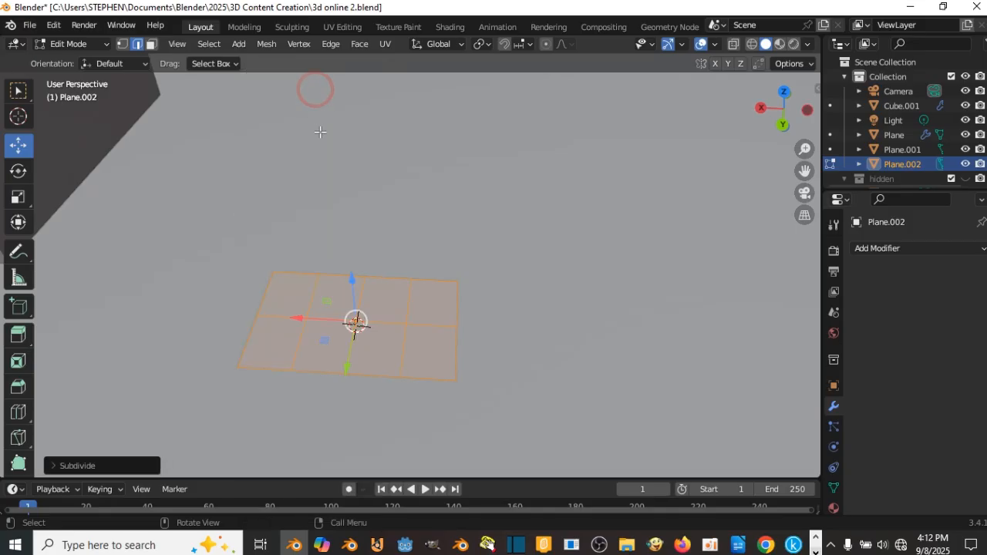
pyautogui.scroll(1, 322, 128)
pyautogui.scroll(2, 336, 344)
pyautogui.scroll(-2, 363, 309)
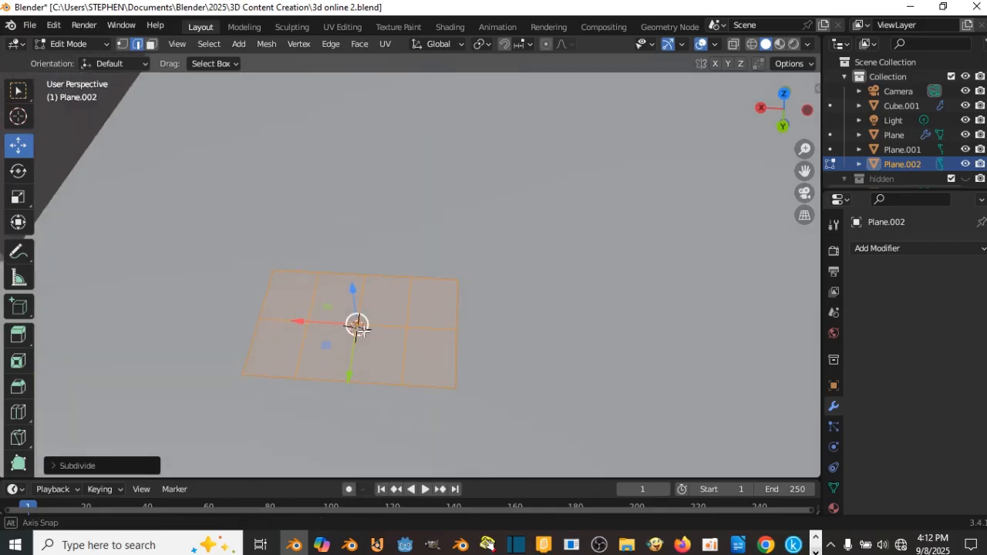
pyautogui.rightClick(362, 309)
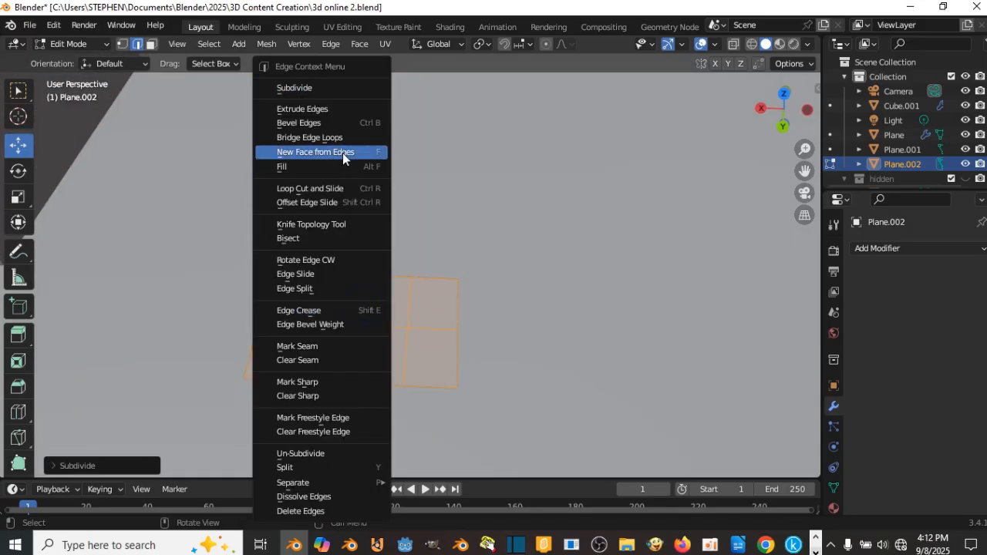
pyautogui.click(332, 86)
pyautogui.rightClick(371, 304)
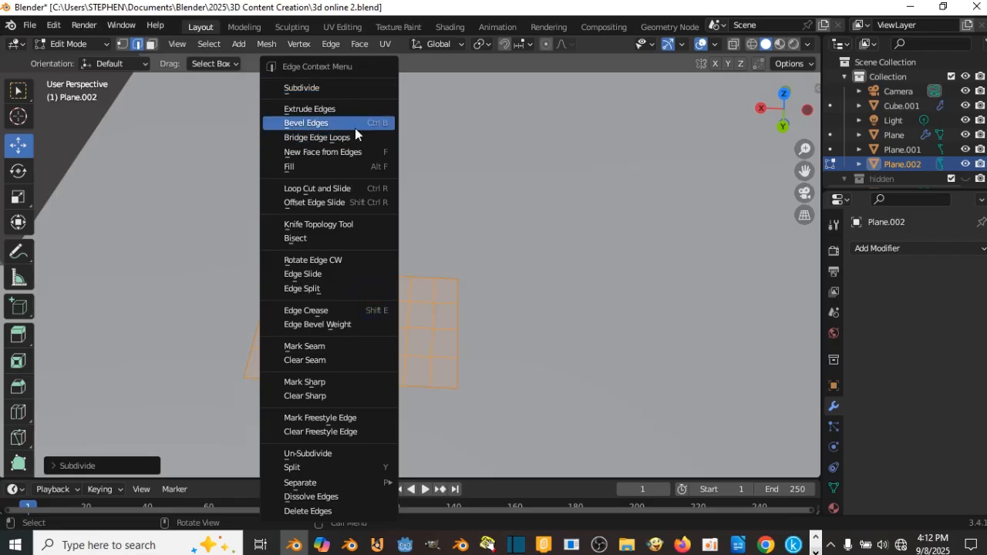
pyautogui.click(345, 87)
pyautogui.scroll(-4, 362, 294)
pyautogui.moveTo(362, 294); pyautogui.dragTo(510, 344, button='middle')
pyautogui.scroll(3, 455, 311)
pyautogui.press('Tab')
# Add a Bezier curve at the 3D cursor and raise it slightly along Z above the plane
pyautogui.moveTo(415, 274); pyautogui.dragTo(472, 267, button='middle')
pyautogui.scroll(-5, 509, 295)
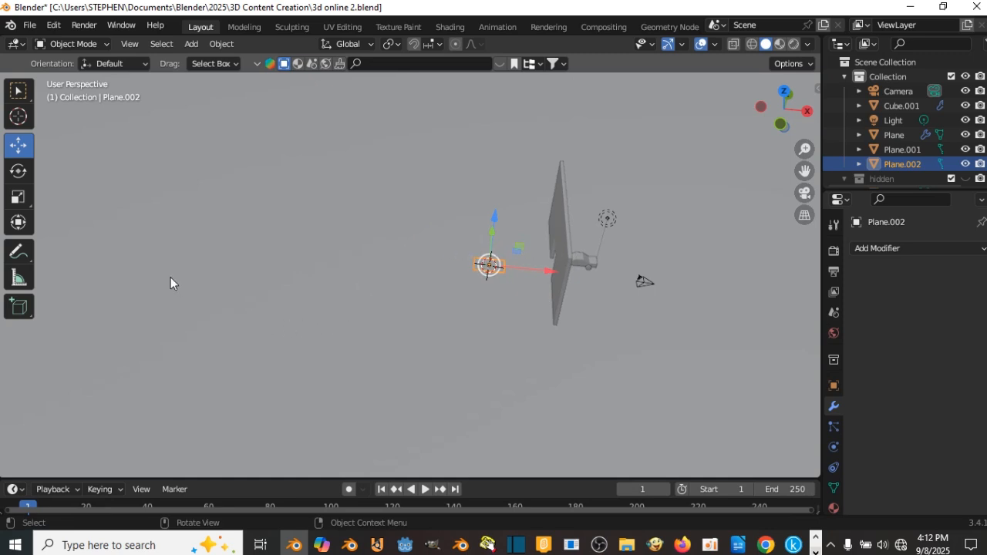
pyautogui.moveTo(64, 268); pyautogui.dragTo(109, 250, button='middle')
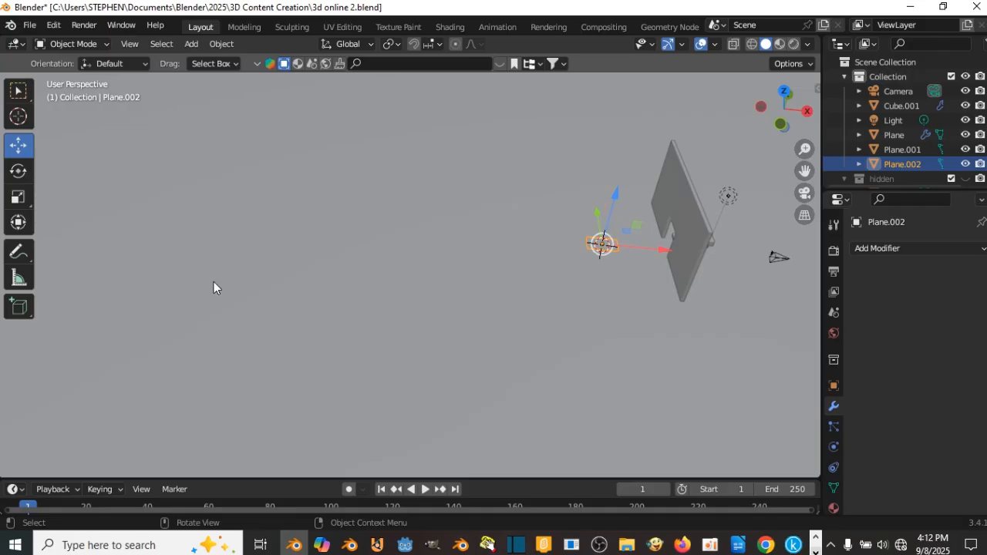
pyautogui.moveTo(362, 254); pyautogui.dragTo(326, 262, button='middle')
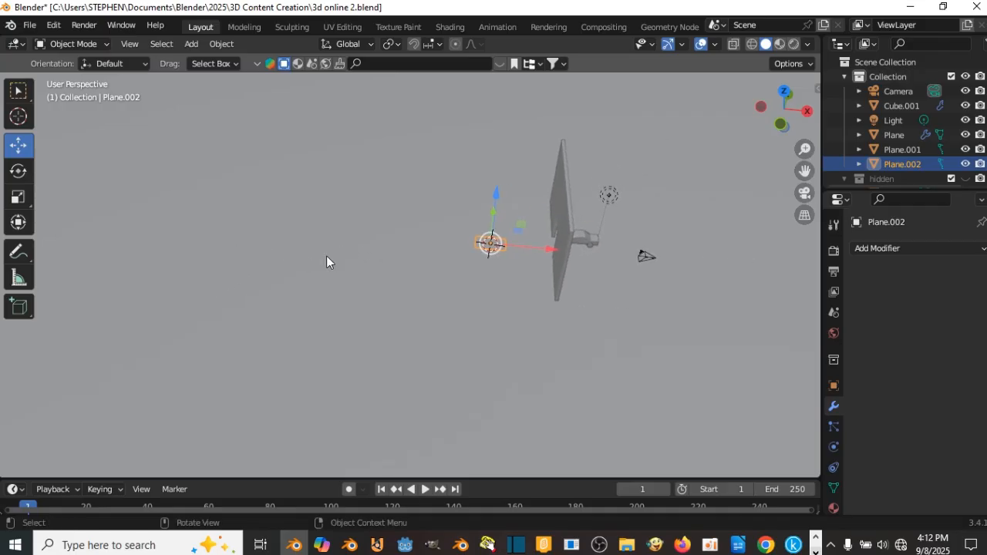
pyautogui.scroll(4, 437, 239)
pyautogui.keyDown('shift'); pyautogui.moveTo(433, 226); pyautogui.dragTo(411, 236, button='middle'); pyautogui.keyUp('shift')
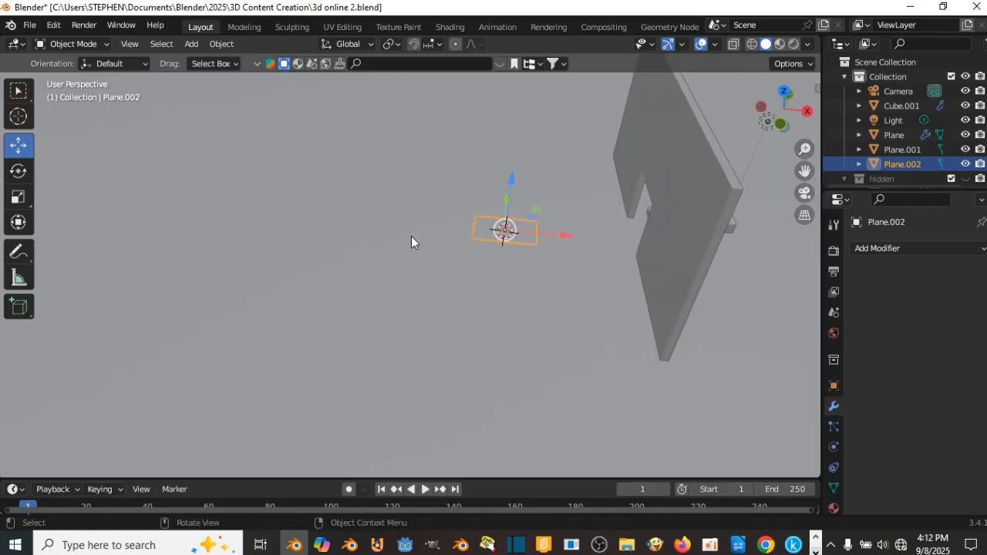
pyautogui.hotkey('shift', 'a')
pyautogui.moveTo(393, 248)
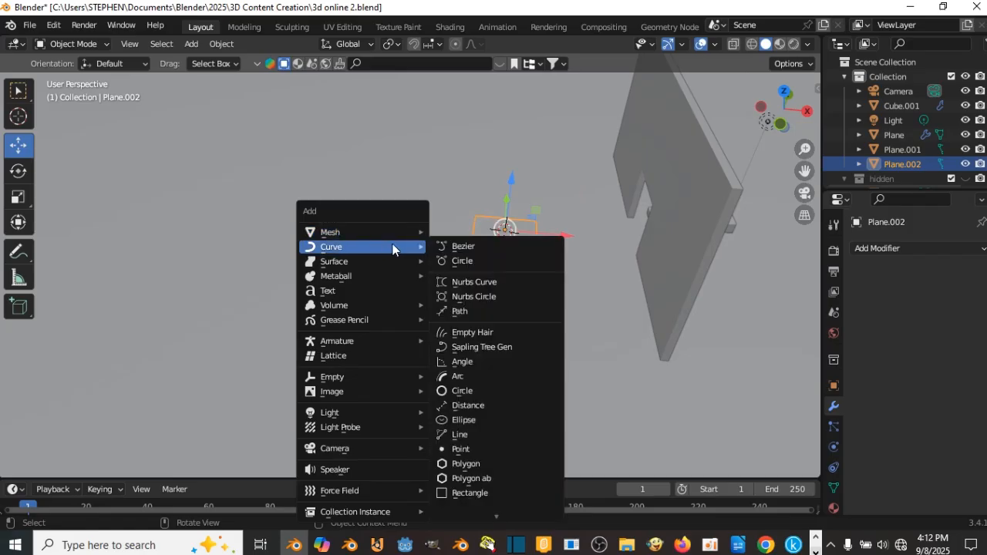
pyautogui.click(469, 249)
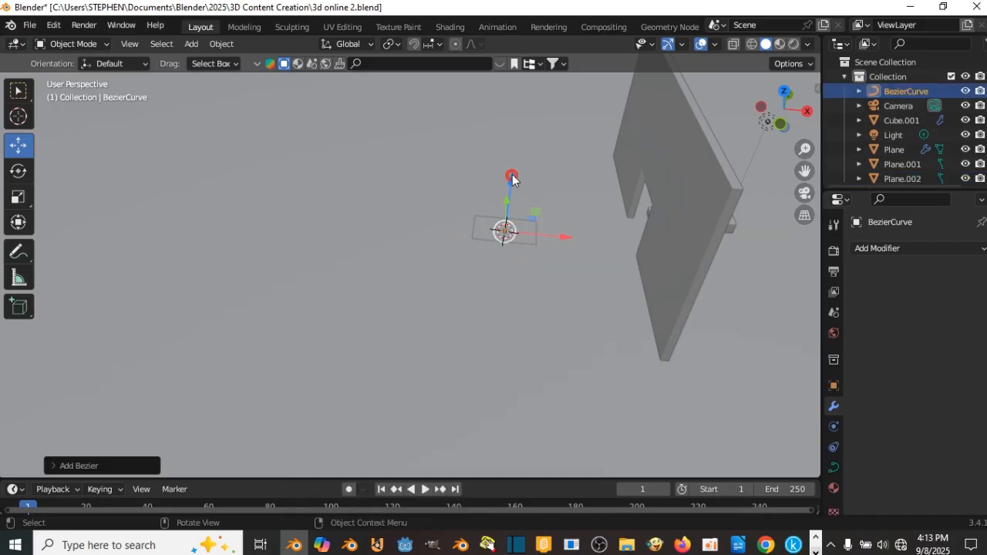
pyautogui.moveTo(513, 179); pyautogui.dragTo(516, 165)
# Scale the Bezier curve up uniformly until it reaches near the wall opening, and enter Edit Mode on it
pyautogui.scroll(3, 522, 216)
pyautogui.scroll(-6, 521, 224)
pyautogui.press('s')
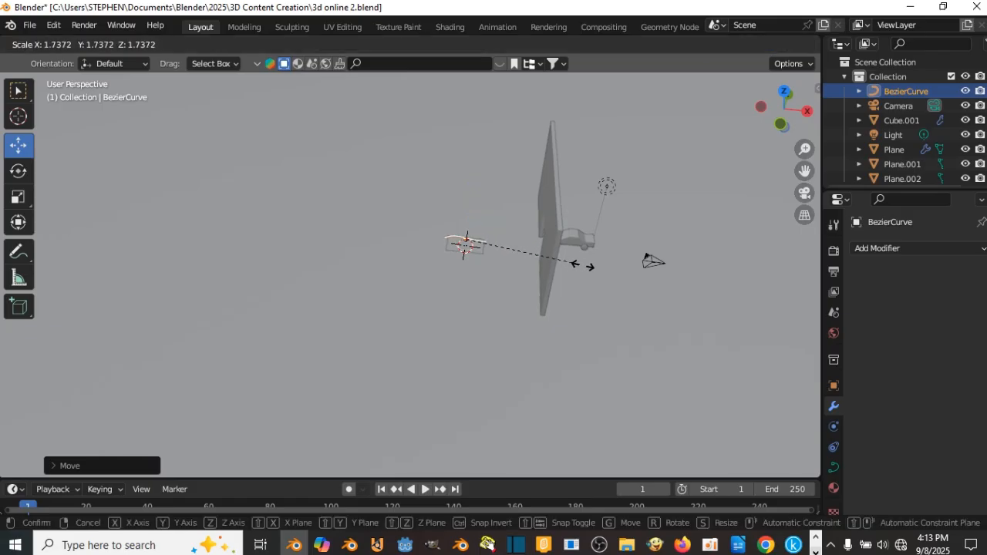
pyautogui.click(17, 294)
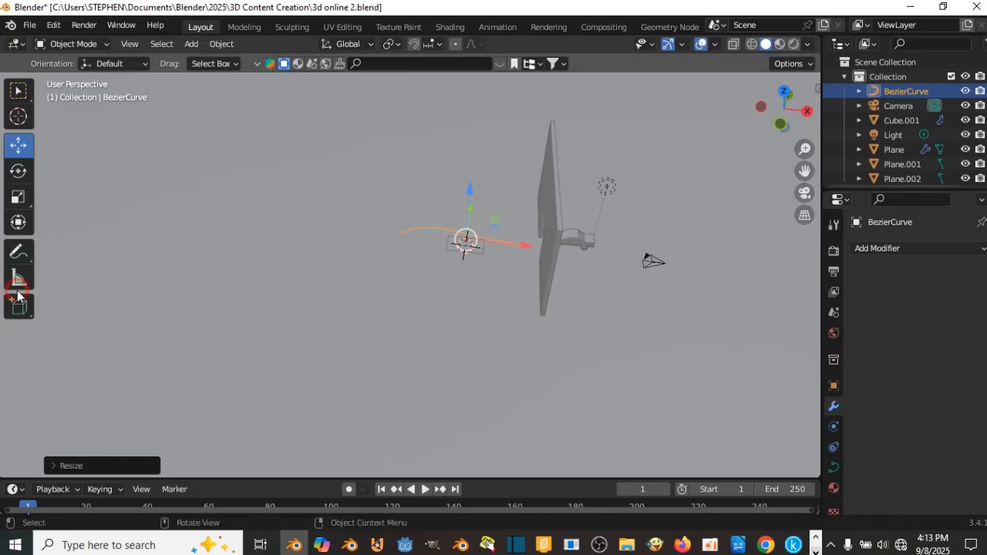
pyautogui.press('Tab')
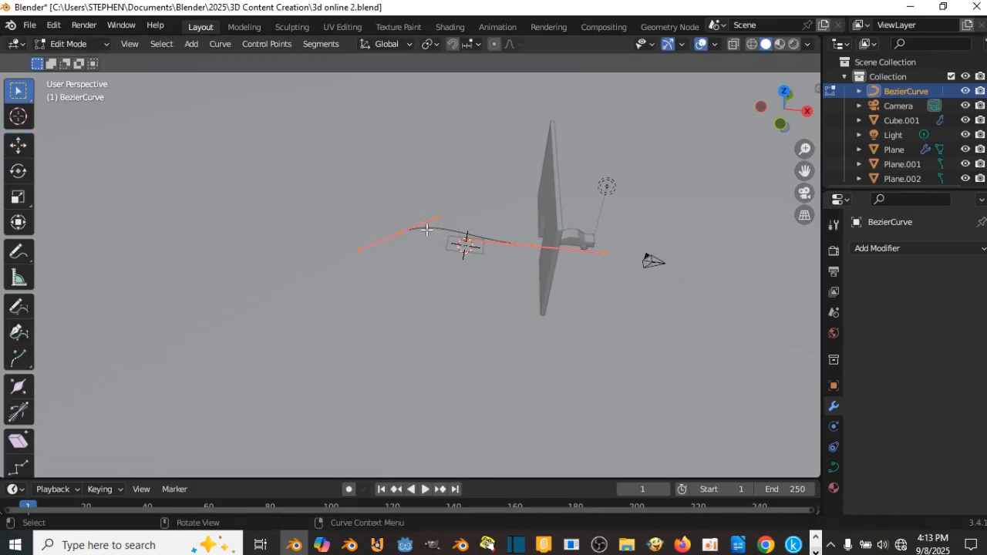
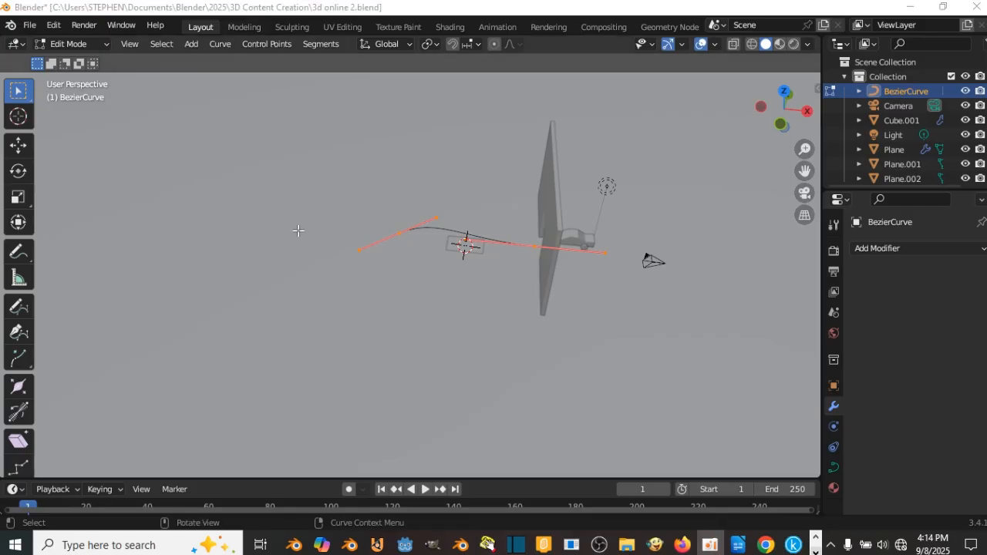
# Move the curve's end point farthest from the wall slightly outward along negative X
pyautogui.scroll(4, 370, 231)
pyautogui.click(390, 201)
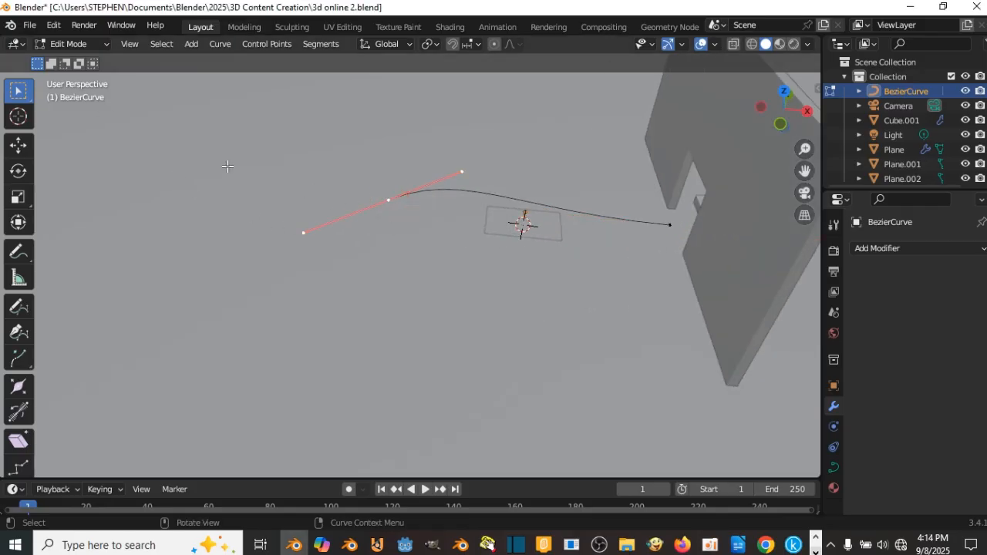
pyautogui.click(19, 144)
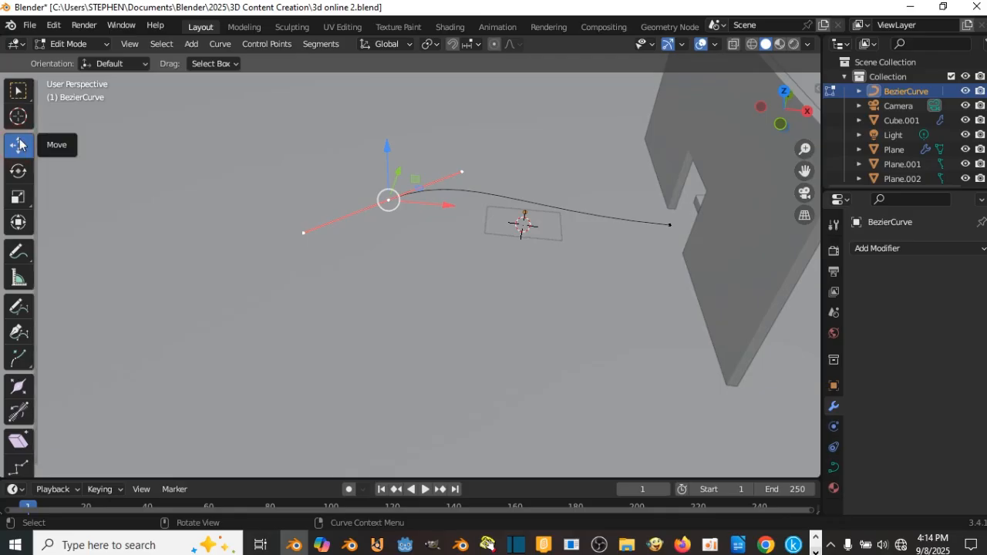
pyautogui.moveTo(440, 203); pyautogui.dragTo(419, 198)
# Extrude a new control point from the curve's outer end and place it farther out along negative Y and negative X
pyautogui.moveTo(434, 176); pyautogui.dragTo(434, 169, button='middle')
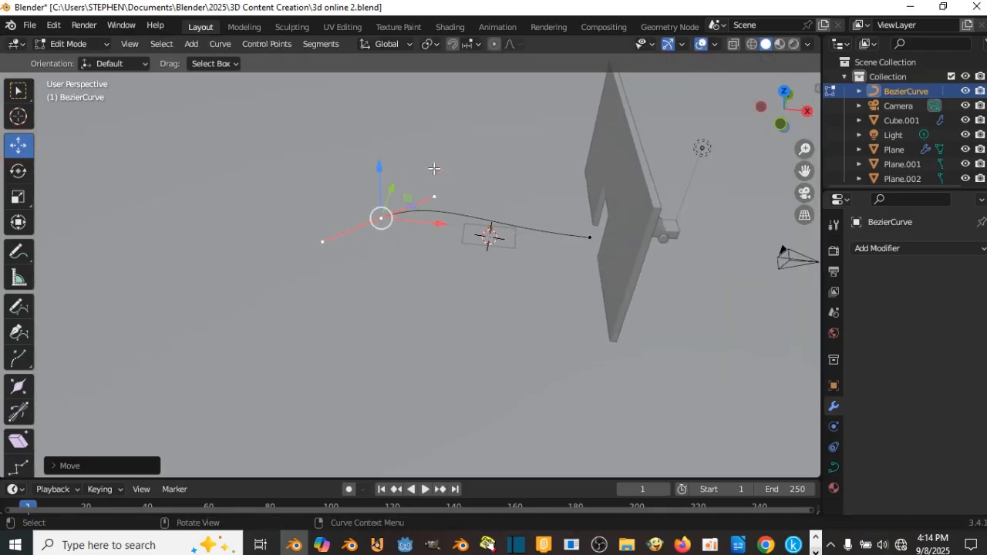
pyautogui.press('g')
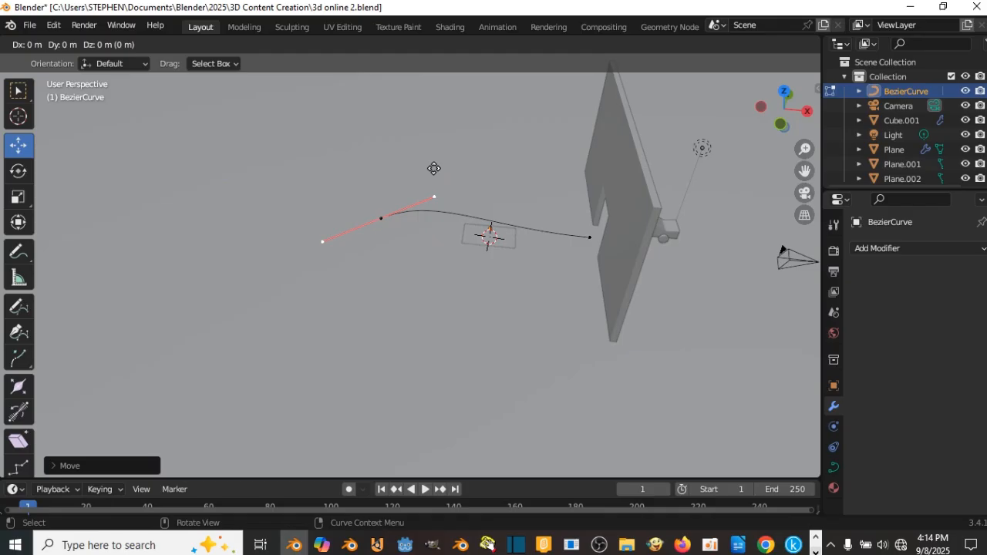
pyautogui.press('y')
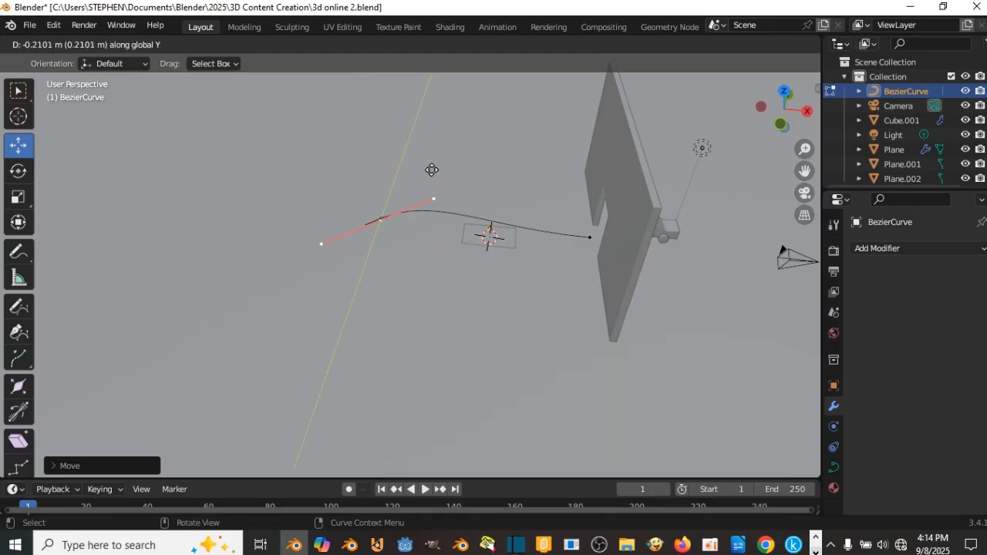
pyautogui.click(302, 159)
pyautogui.scroll(-3, 305, 161)
pyautogui.press('g')
pyautogui.press('y')
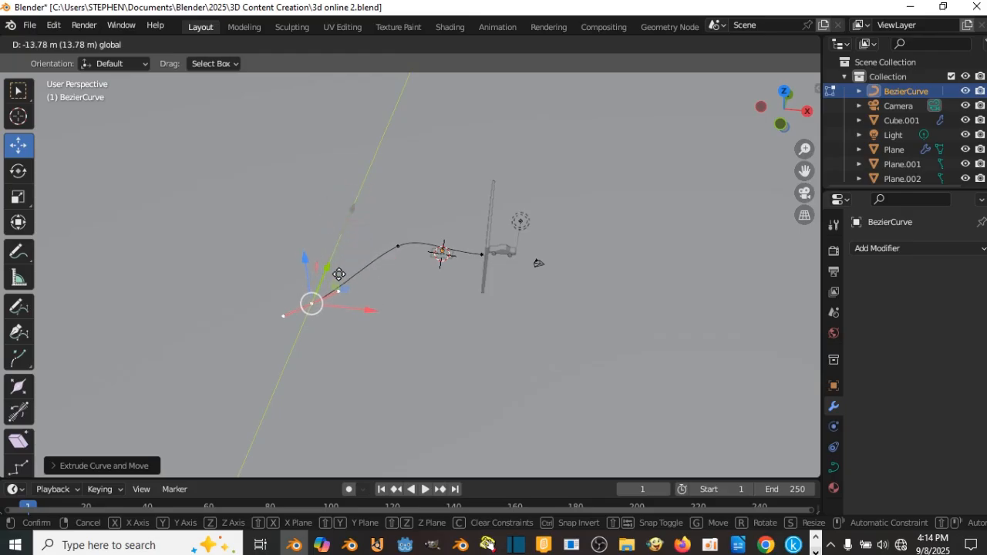
pyautogui.click(367, 300)
pyautogui.moveTo(370, 316); pyautogui.dragTo(293, 296)
# Rotate the new end point's handles about Z until they run roughly along X, forming a smooth bend
pyautogui.keyDown('shift'); pyautogui.moveTo(339, 250); pyautogui.dragTo(456, 309, button='middle'); pyautogui.keyUp('shift')
pyautogui.scroll(4, 449, 185)
pyautogui.press('r')
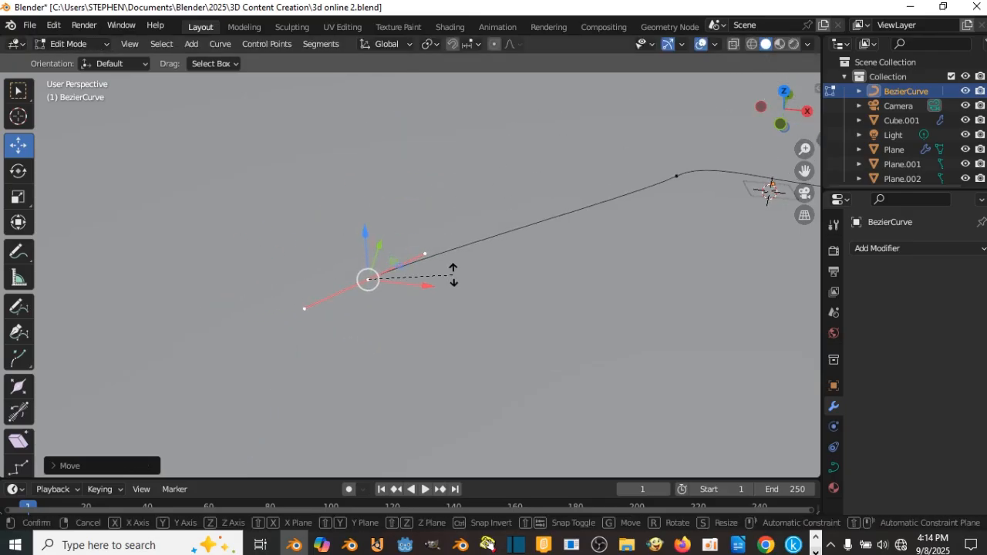
pyautogui.press('z')
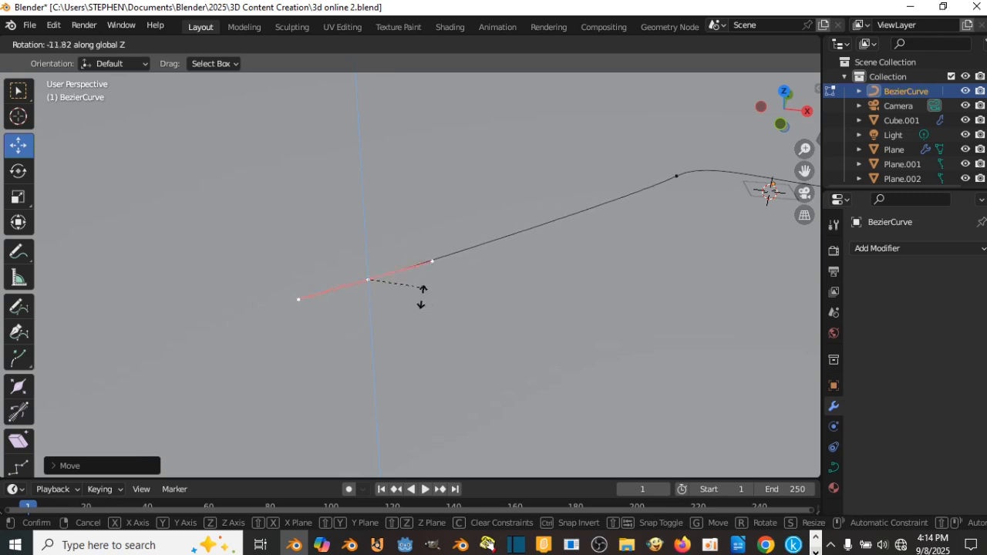
pyautogui.click(394, 302)
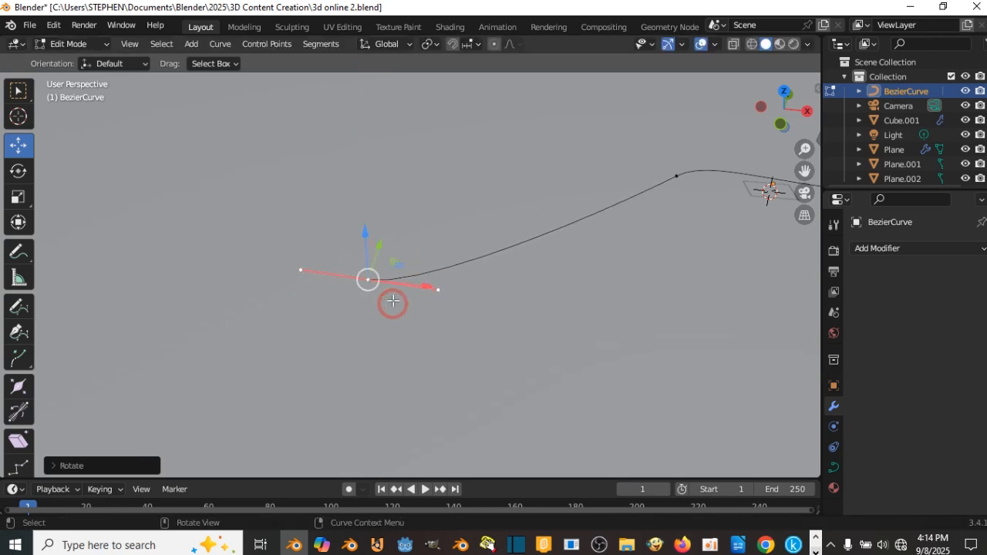
# Extrude another control point outward along negative X, then offset it along positive Y and farther along negative X
pyautogui.press('g')
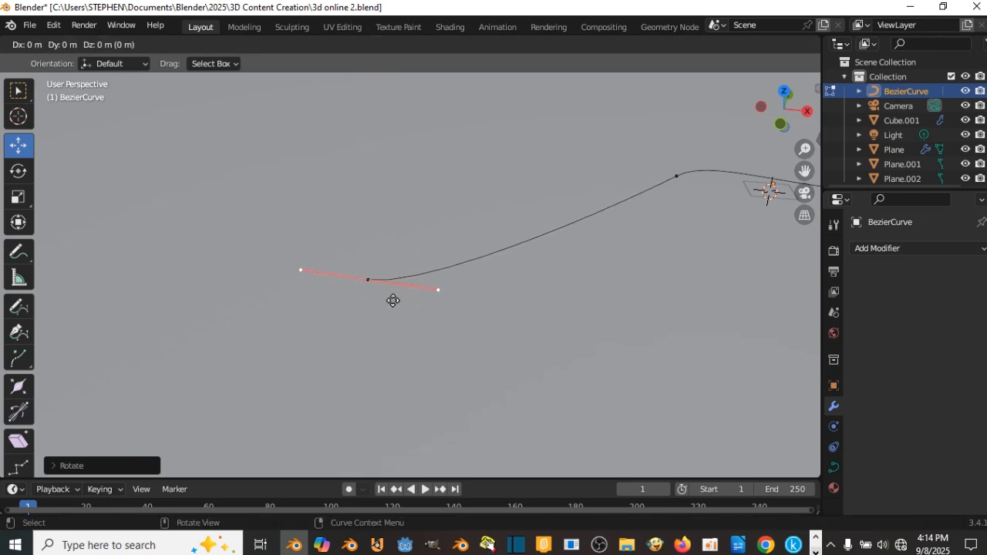
pyautogui.press('x')
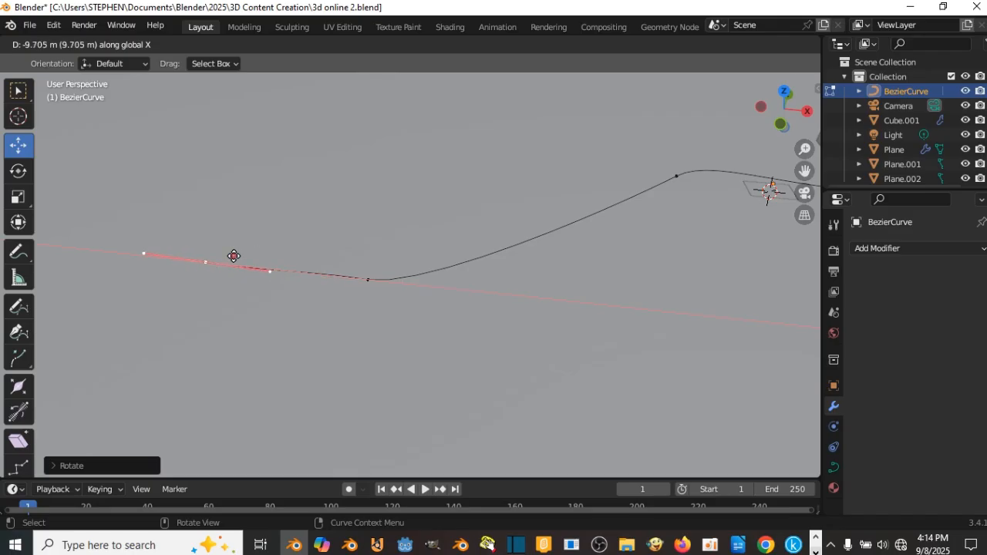
pyautogui.click(233, 255)
pyautogui.moveTo(226, 230); pyautogui.dragTo(291, 136)
pyautogui.moveTo(324, 174); pyautogui.dragTo(220, 157)
# Rotate the handles of the control point just outside the wall opening about Z, then scale them up to about 1.5
pyautogui.scroll(-5, 271, 199)
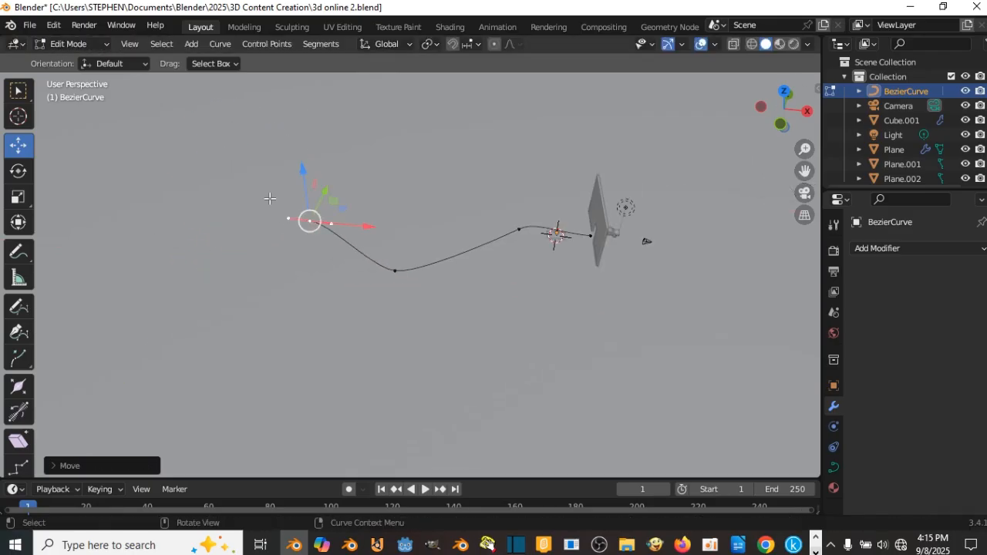
pyautogui.keyDown('shift'); pyautogui.moveTo(363, 216); pyautogui.dragTo(296, 198, button='middle'); pyautogui.keyUp('shift')
pyautogui.scroll(3, 432, 181)
pyautogui.keyDown('shift'); pyautogui.moveTo(432, 181); pyautogui.dragTo(436, 292, button='middle'); pyautogui.keyUp('shift')
pyautogui.click(480, 279)
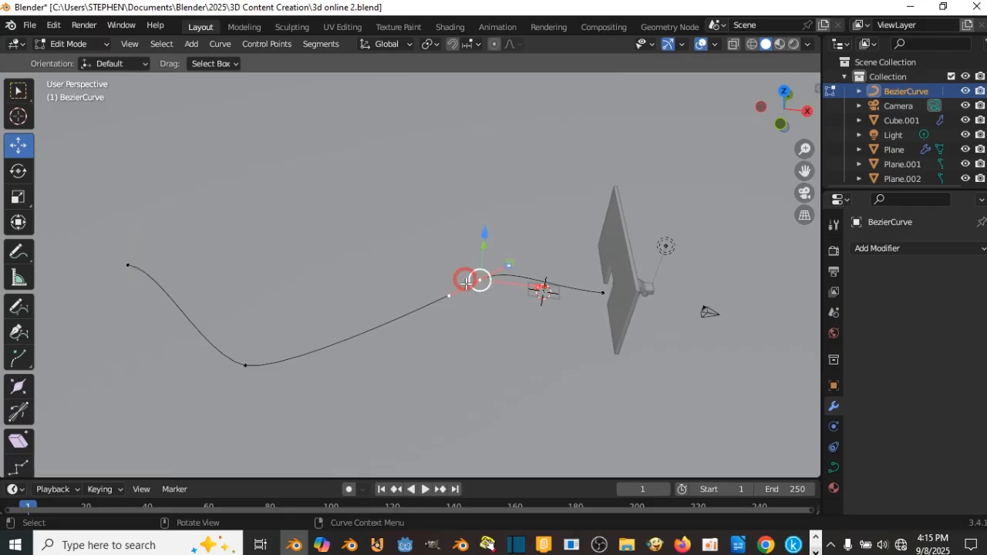
pyautogui.press('r')
pyautogui.press('z')
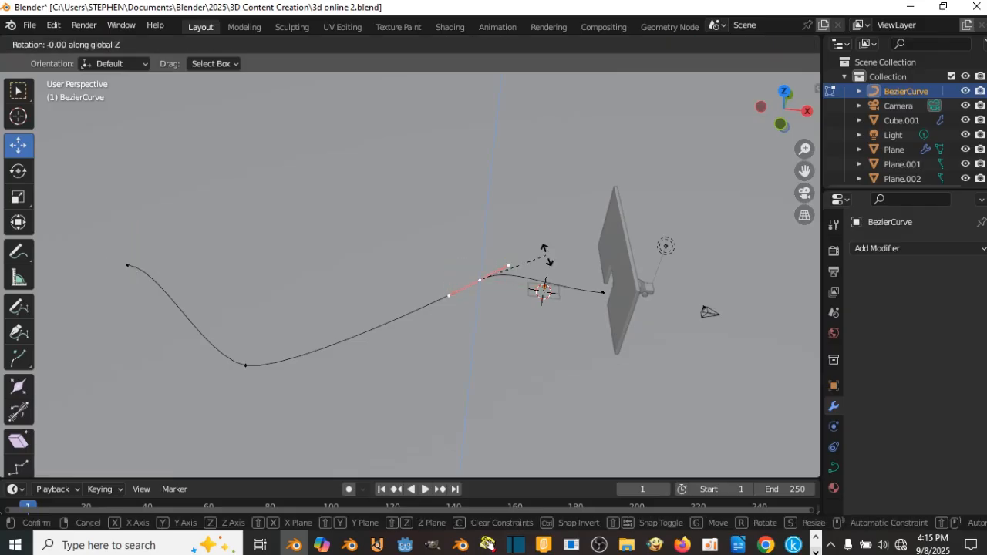
pyautogui.click(491, 325)
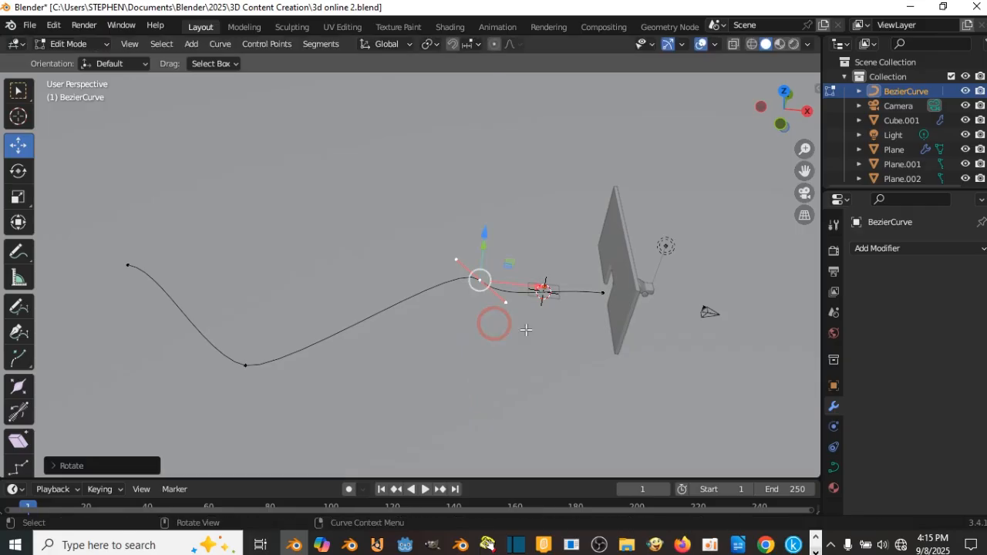
pyautogui.press('s')
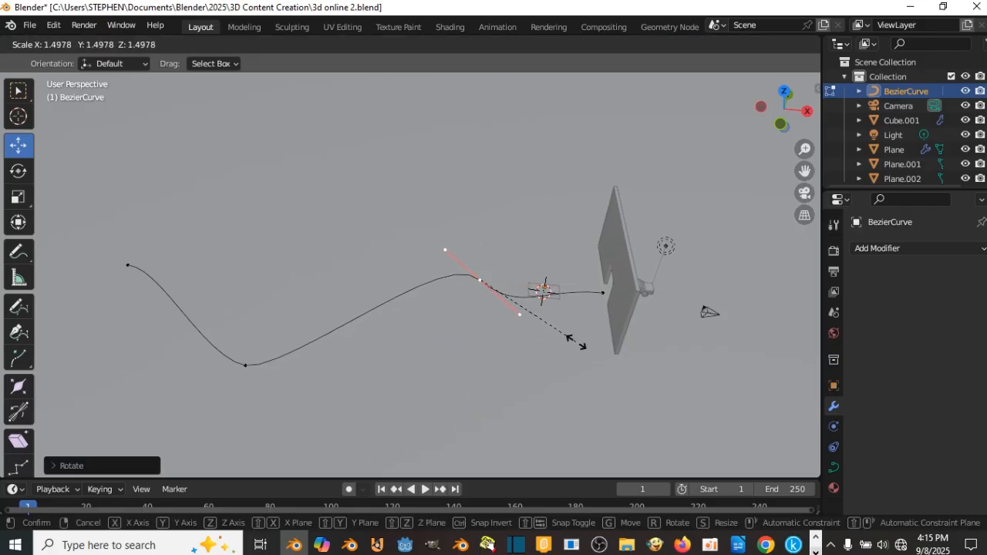
pyautogui.click(579, 341)
# Raise the curve's outer end point along Z and shift it farther out along negative X
pyautogui.moveTo(579, 341); pyautogui.dragTo(265, 288, button='middle')
pyautogui.click(289, 291)
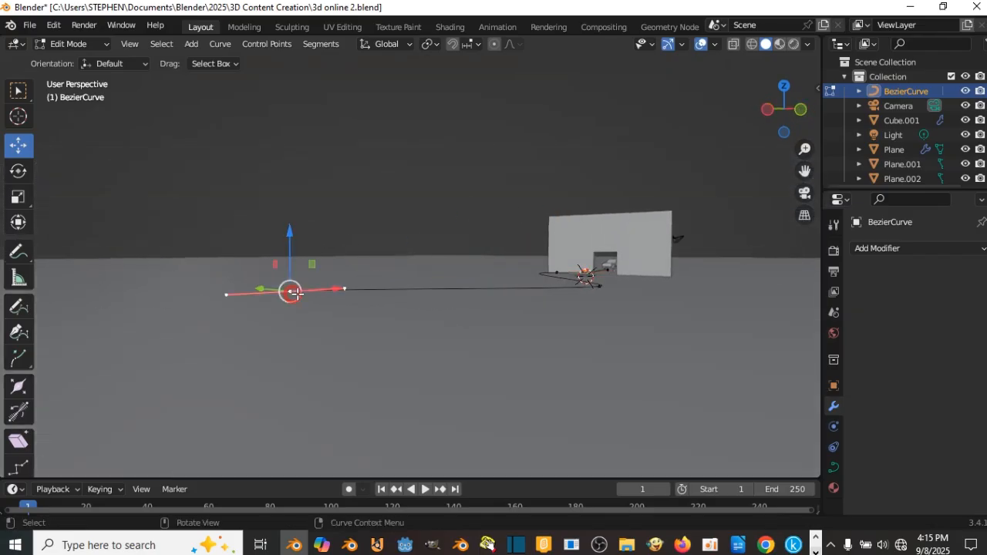
pyautogui.moveTo(299, 245); pyautogui.dragTo(293, 186)
pyautogui.moveTo(293, 187); pyautogui.dragTo(524, 302, button='middle')
pyautogui.moveTo(68, 268); pyautogui.dragTo(230, 254, button='middle')
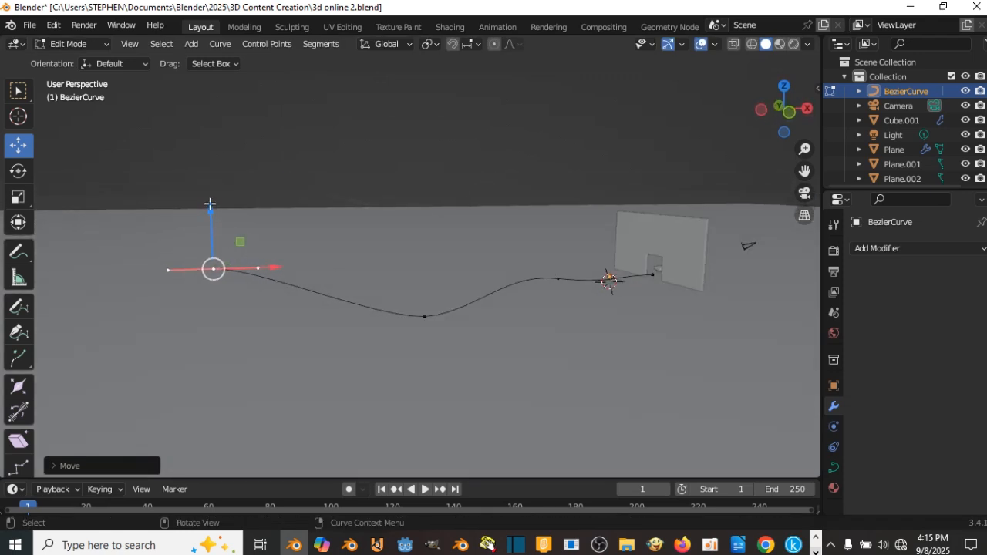
pyautogui.moveTo(210, 204); pyautogui.dragTo(197, 286)
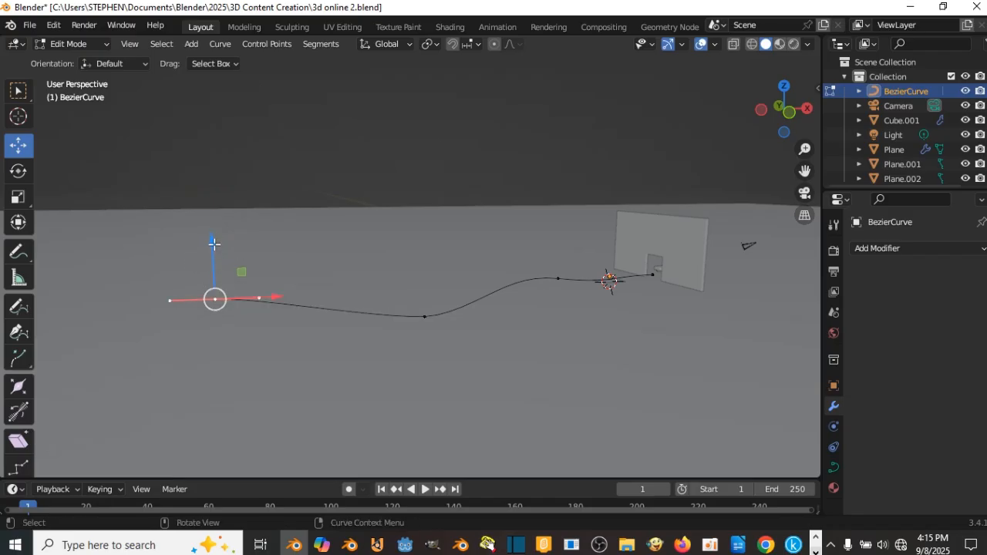
pyautogui.moveTo(214, 244); pyautogui.dragTo(210, 199)
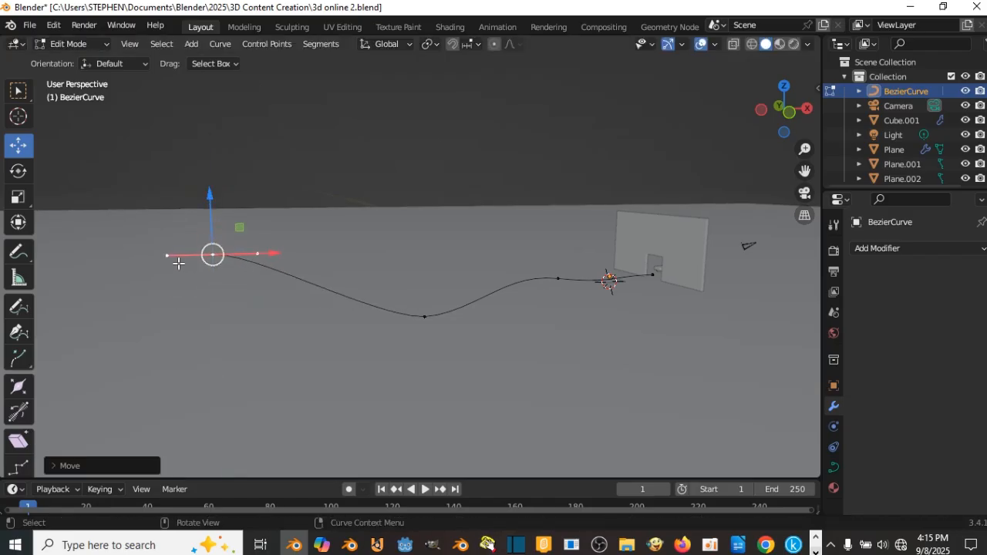
pyautogui.moveTo(178, 264); pyautogui.dragTo(198, 291, button='middle')
pyautogui.moveTo(275, 306); pyautogui.dragTo(194, 297)
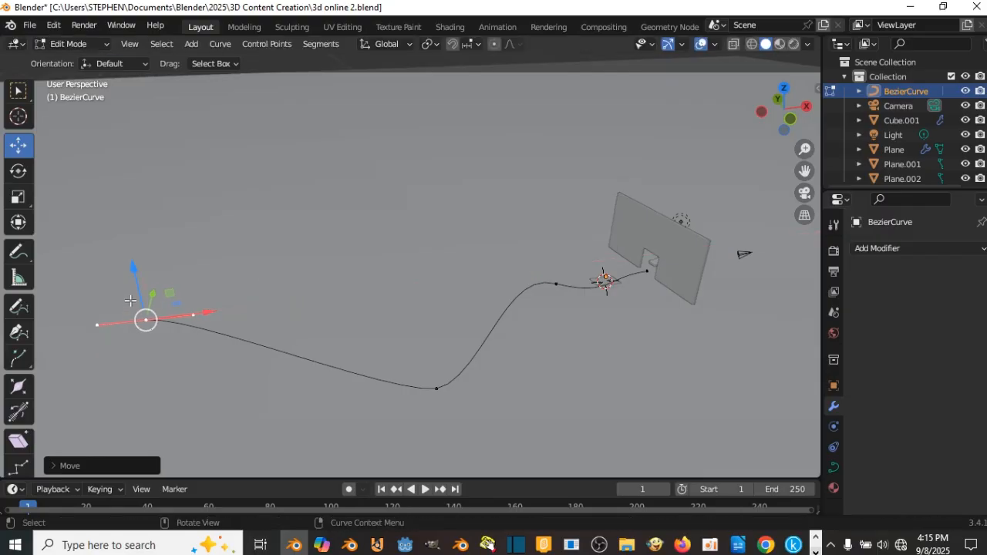
pyautogui.moveTo(137, 269); pyautogui.dragTo(138, 240)
# Extrude another control point from the curve's outer end along negative X, then return to Object Mode
pyautogui.scroll(-2, 144, 284)
pyautogui.scroll(-1, 147, 286)
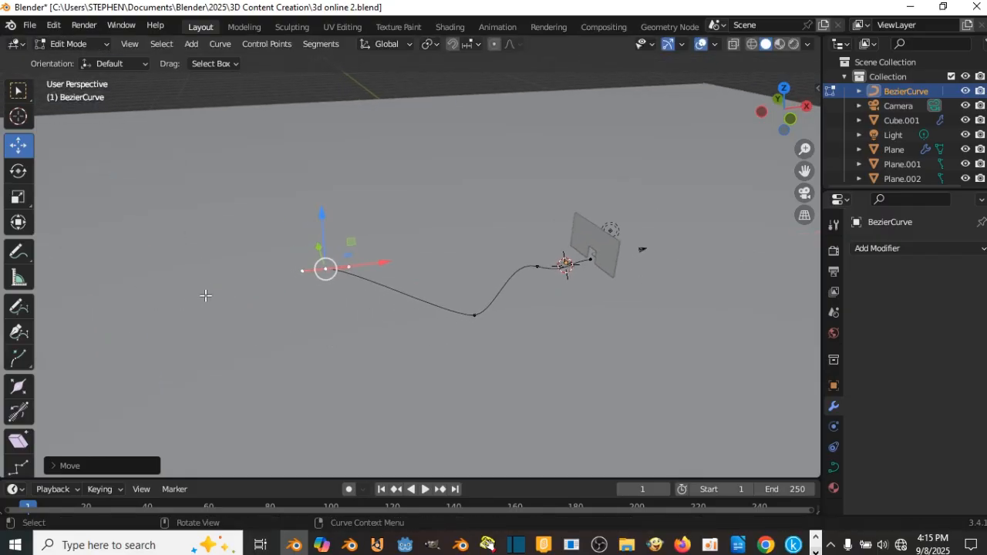
pyautogui.press('g')
pyautogui.press('x')
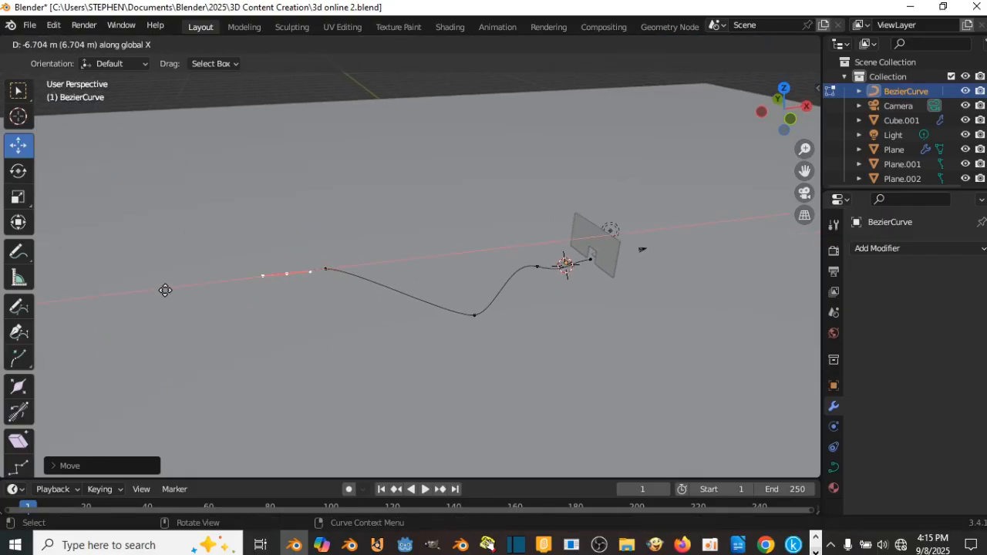
pyautogui.click(99, 293)
pyautogui.moveTo(100, 293); pyautogui.dragTo(370, 343, button='middle')
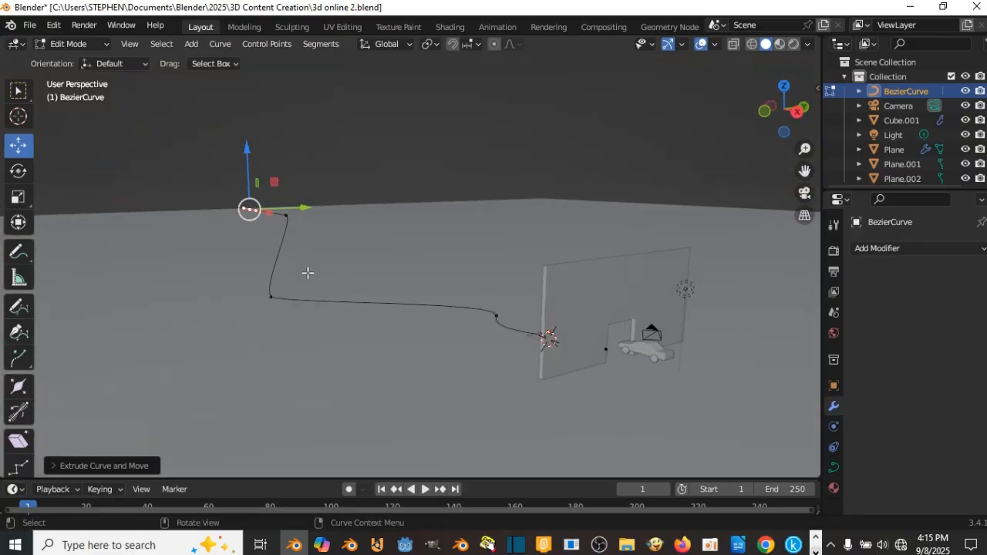
pyautogui.moveTo(287, 207); pyautogui.dragTo(427, 361, button='middle')
pyautogui.press('Tab')
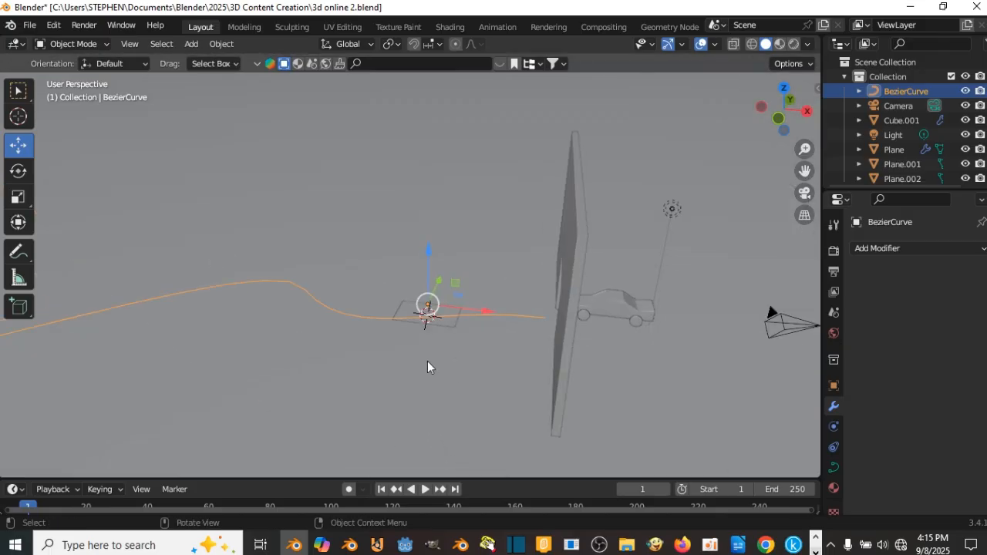
# Add an Array modifier to the small subdivided plane, Plane.002
pyautogui.click(408, 320)
pyautogui.click(913, 246)
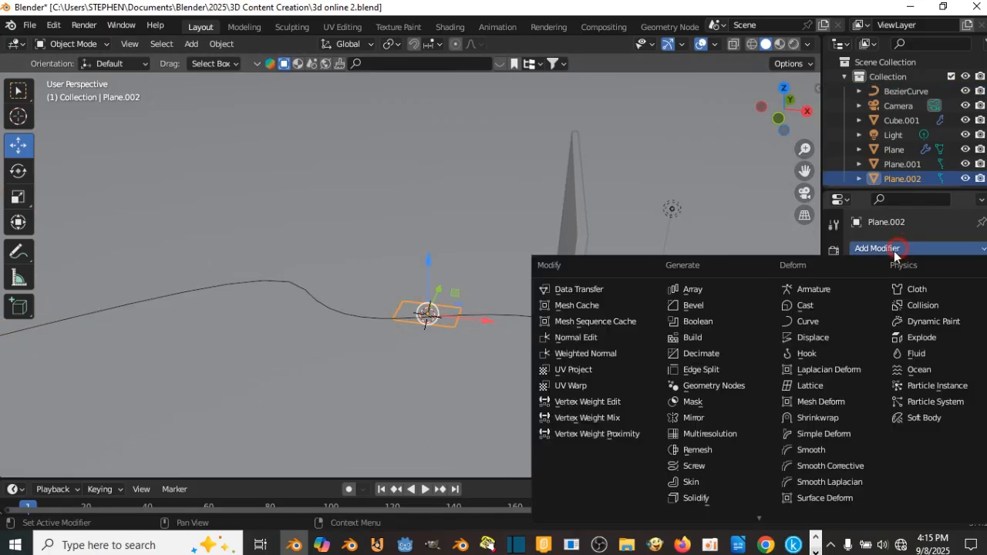
pyautogui.click(713, 290)
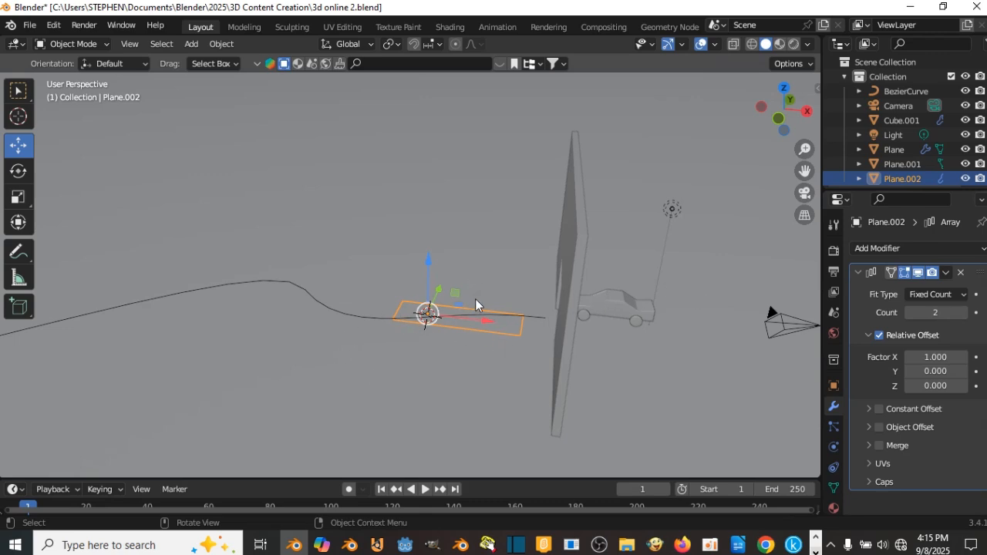
# Adjust the arrayed plane's position along Y and nudge the Bezier curve slightly to line the two up
pyautogui.moveTo(436, 281); pyautogui.dragTo(445, 381, button='middle')
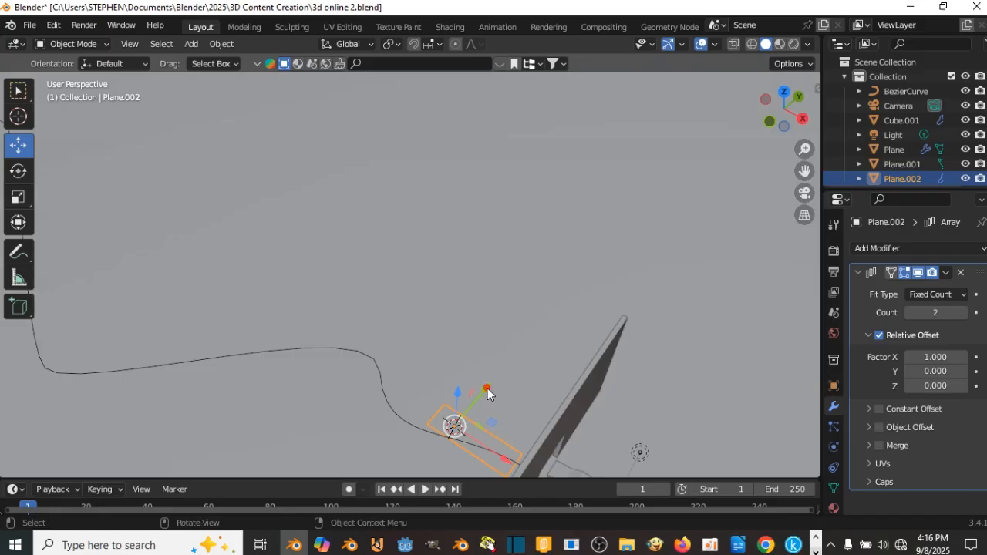
pyautogui.moveTo(488, 388); pyautogui.dragTo(466, 333)
pyautogui.moveTo(466, 334); pyautogui.dragTo(473, 229, button='middle')
pyautogui.moveTo(532, 249); pyautogui.dragTo(511, 162, button='middle')
pyautogui.click(426, 176)
pyautogui.moveTo(446, 127)
pyautogui.mouseDown()
pyautogui.moveTo(445, 115)
pyautogui.moveTo(453, 137)
pyautogui.mouseUp()
pyautogui.moveTo(454, 137); pyautogui.dragTo(487, 228, button='middle')
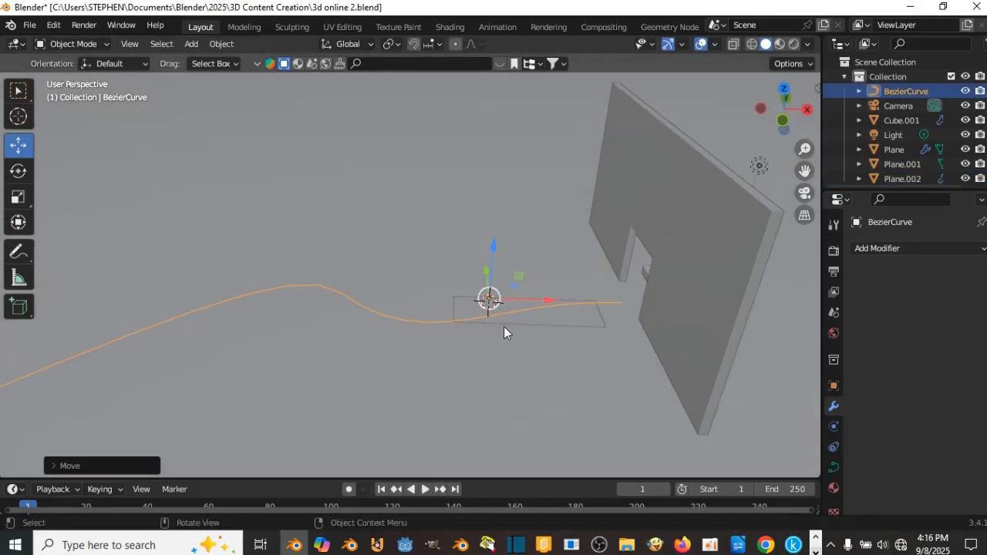
# Add a Curve modifier to Plane.002 and pick BezierCurve as its curve object
pyautogui.click(527, 321)
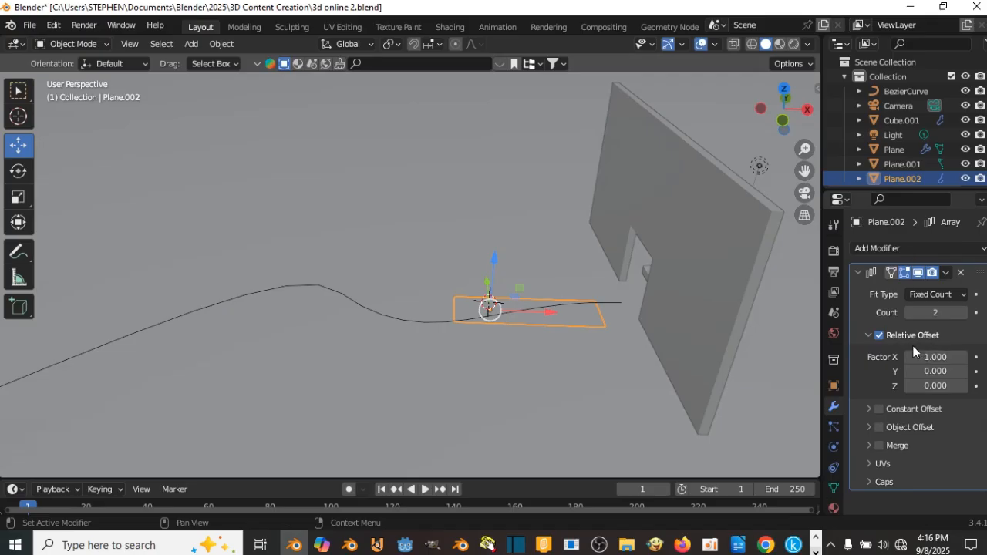
pyautogui.click(886, 249)
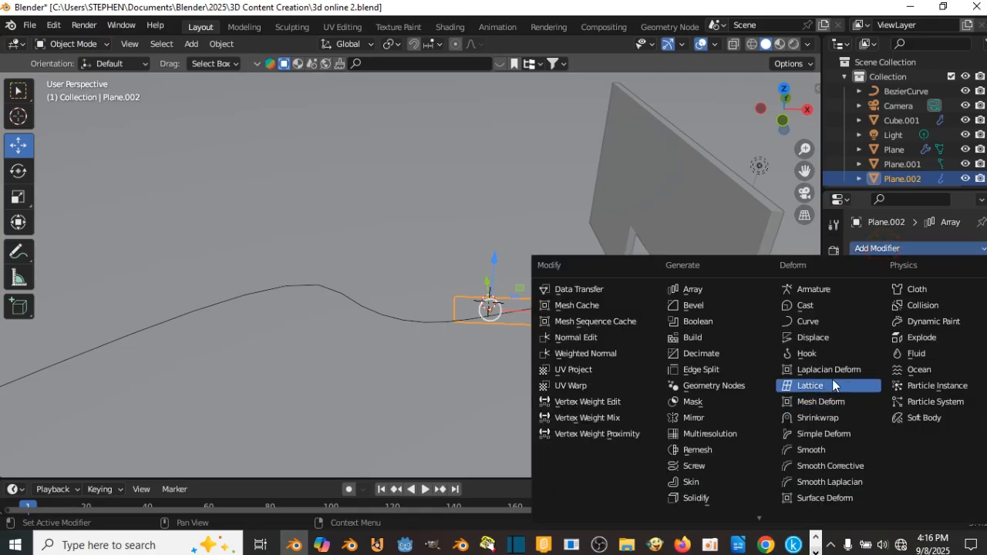
pyautogui.click(807, 318)
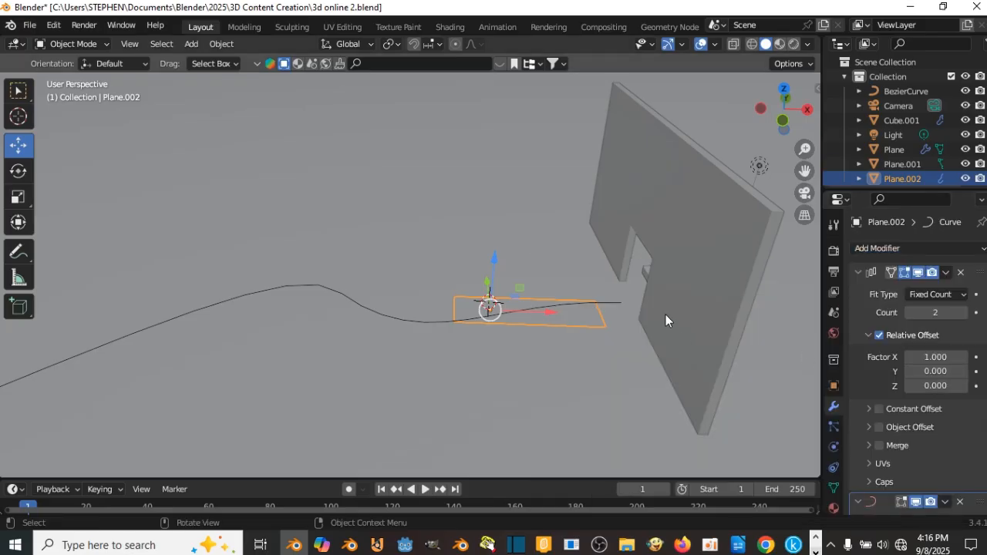
pyautogui.scroll(-2, 913, 362)
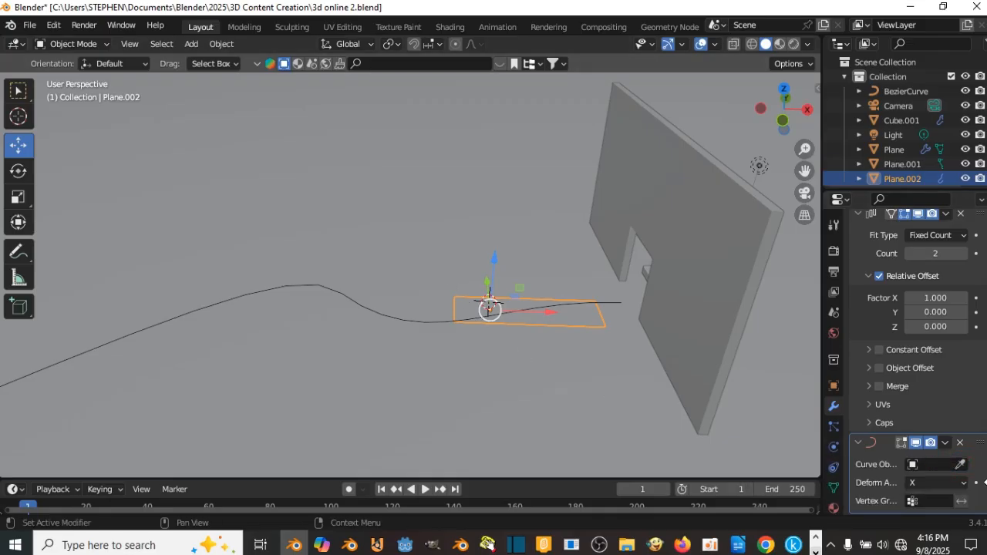
pyautogui.click(961, 465)
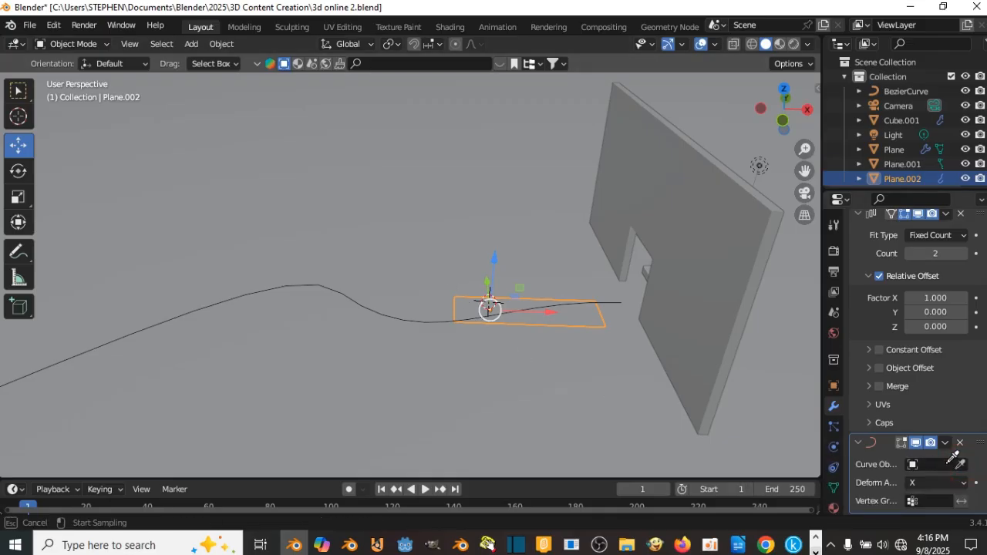
pyautogui.click(420, 322)
# Raise Plane.002's Array count to 28 so the strip follows the whole curve up to the wall opening
pyautogui.moveTo(420, 322); pyautogui.dragTo(3, 265, button='middle')
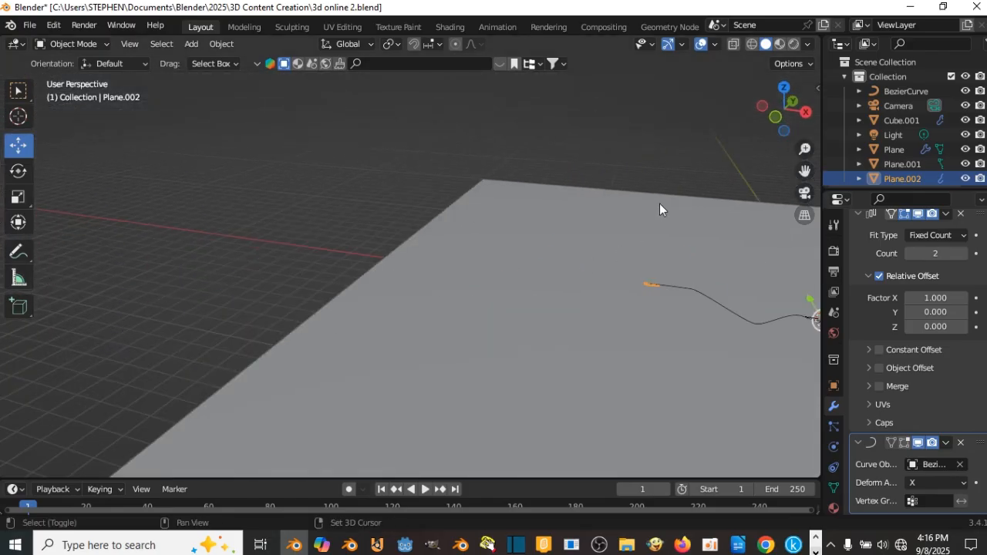
pyautogui.moveTo(659, 203); pyautogui.dragTo(407, 275, button='middle')
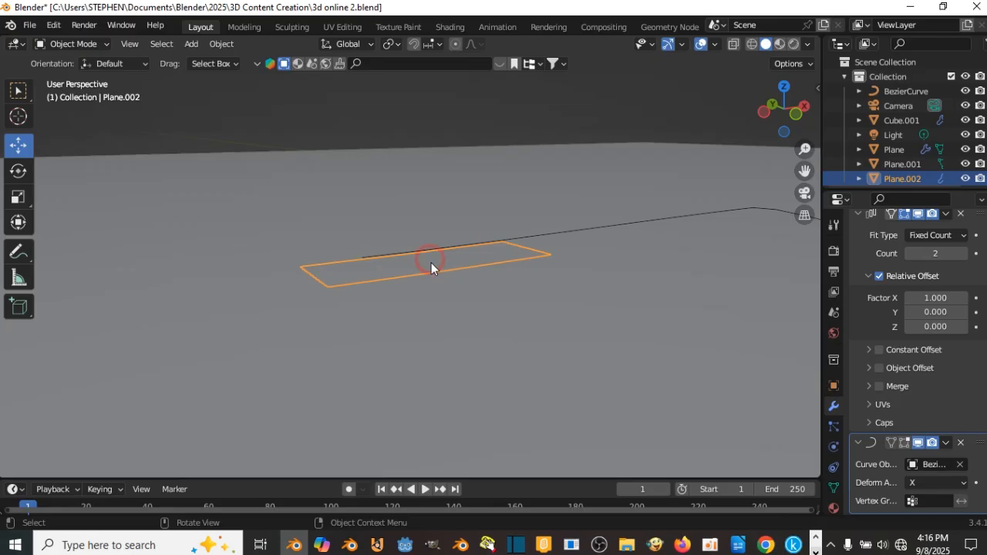
pyautogui.scroll(-6, 431, 263)
pyautogui.keyDown('shift'); pyautogui.moveTo(568, 268); pyautogui.dragTo(467, 276, button='middle'); pyautogui.keyUp('shift')
pyautogui.scroll(3, 771, 242)
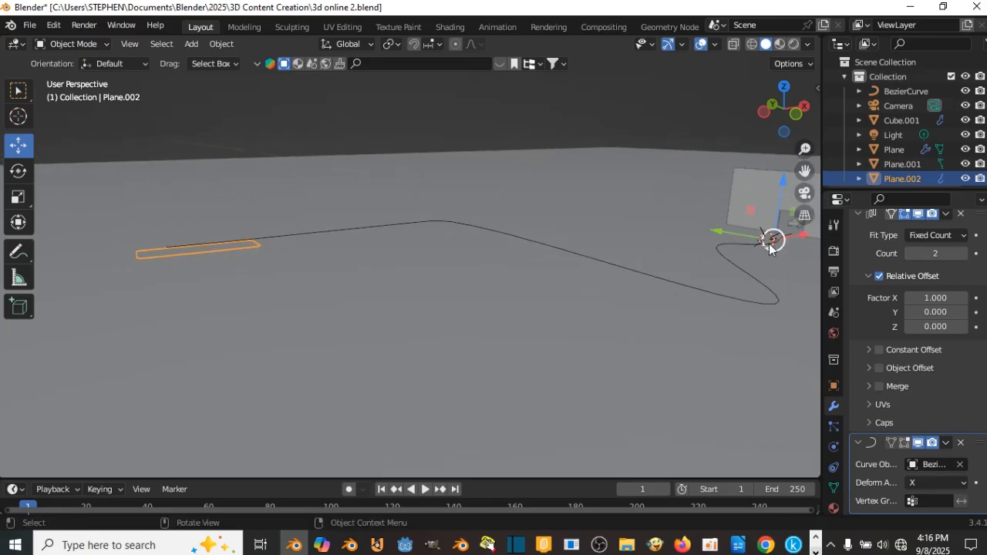
pyautogui.scroll(-2, 770, 242)
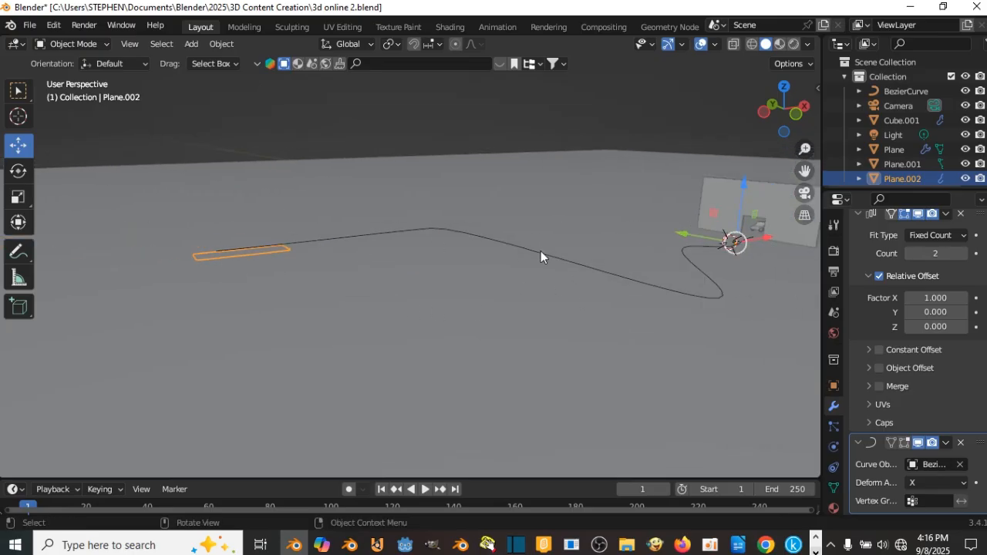
pyautogui.scroll(3, 925, 436)
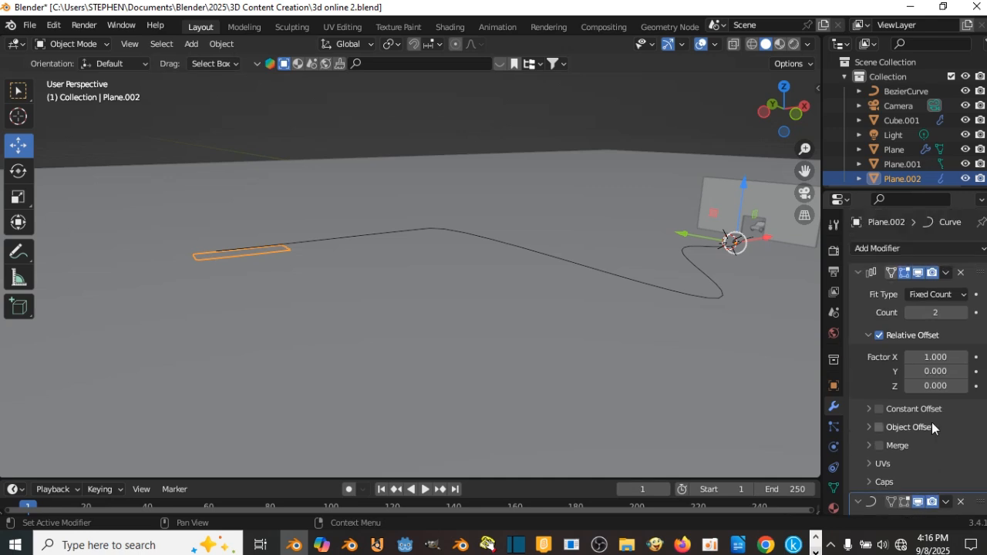
pyautogui.click(963, 312)
pyautogui.click(963, 313)
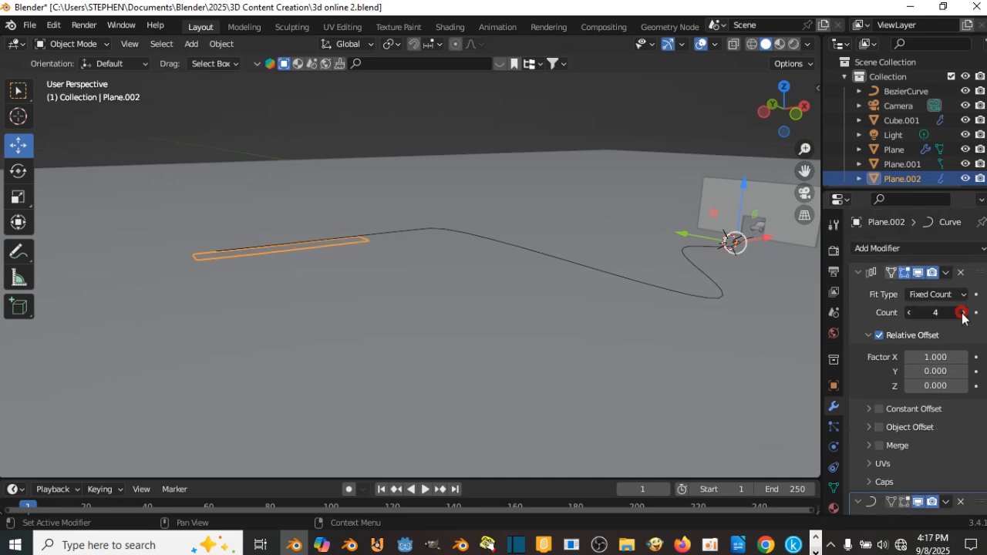
pyautogui.click(962, 312)
pyautogui.click(963, 312)
pyautogui.click(963, 312)
pyautogui.click(963, 312)
pyautogui.click(963, 312)
pyautogui.moveTo(499, 215); pyautogui.dragTo(452, 257, button='middle')
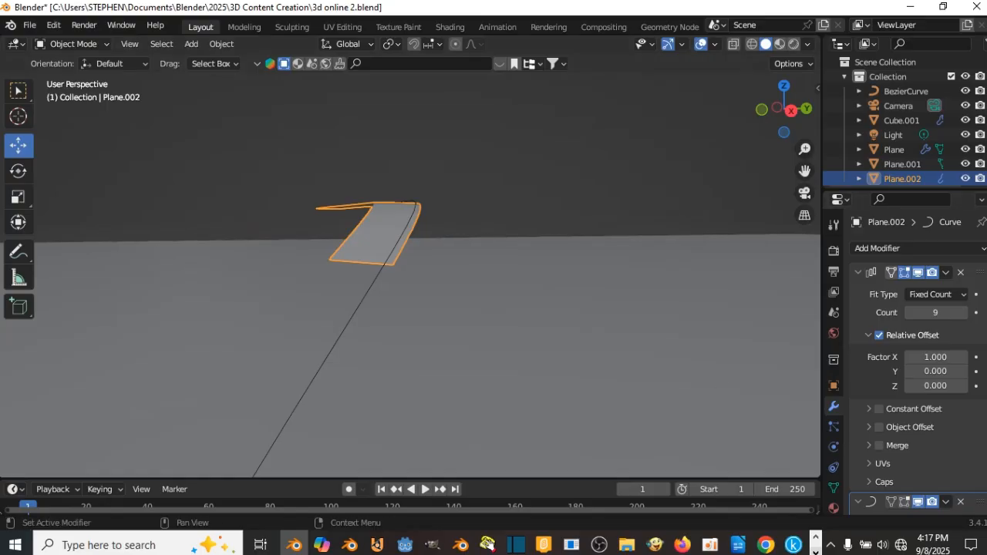
pyautogui.click(964, 312)
pyautogui.click(964, 312)
pyautogui.click(965, 313)
pyautogui.click(964, 312)
pyautogui.click(964, 312)
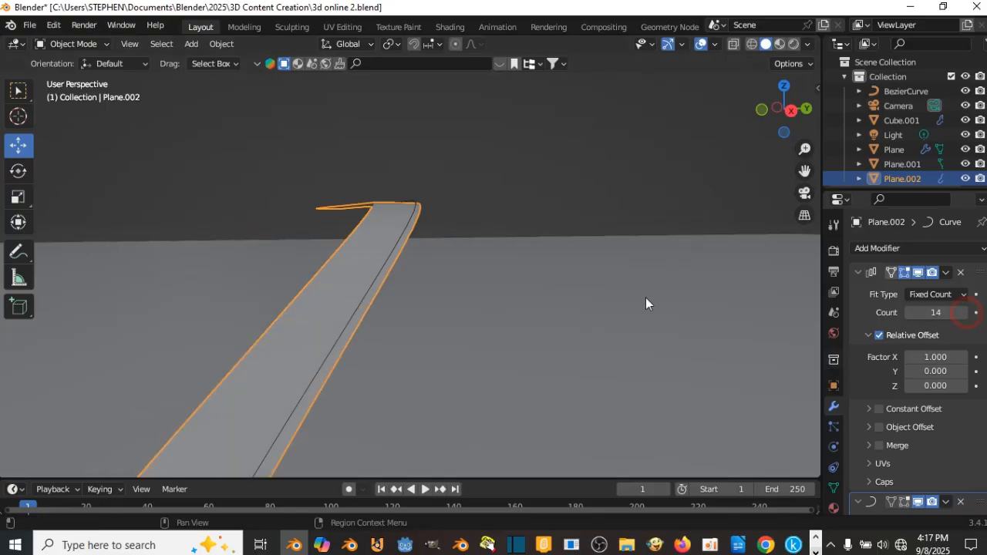
pyautogui.scroll(-2, 617, 297)
pyautogui.moveTo(591, 298); pyautogui.dragTo(710, 351, button='middle')
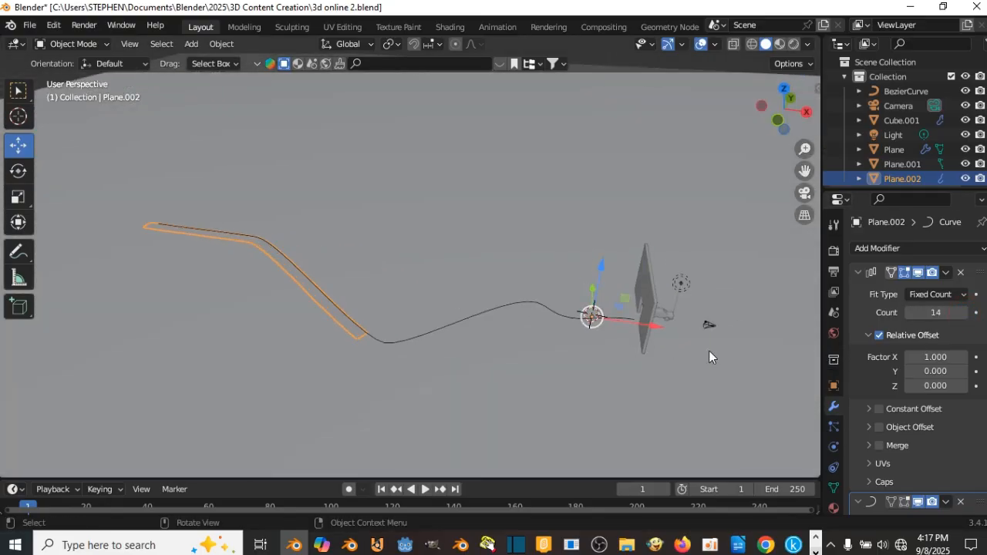
pyautogui.click(962, 312)
pyautogui.click(962, 312)
pyautogui.click(962, 312)
pyautogui.click(962, 312)
pyautogui.click(962, 312)
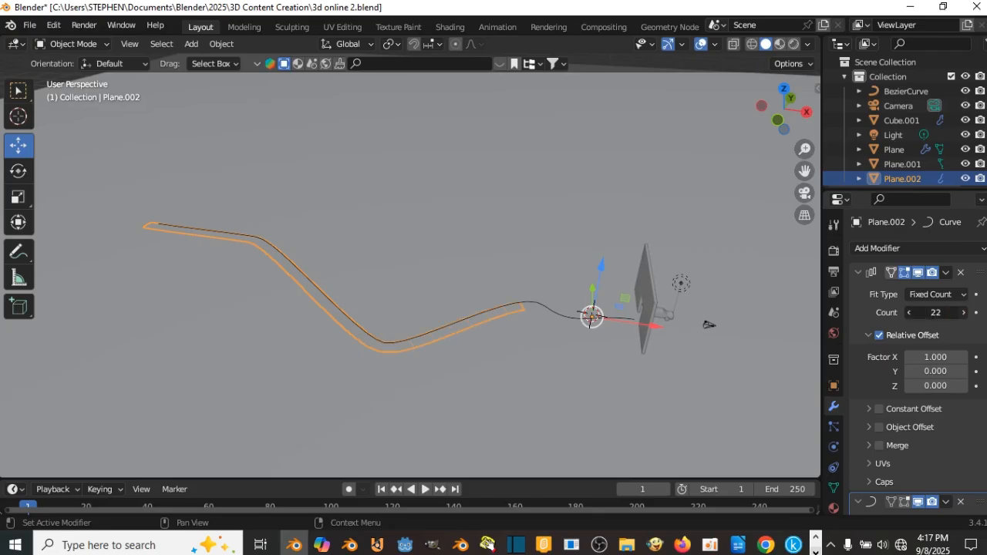
pyautogui.click(962, 313)
pyautogui.click(962, 312)
pyautogui.click(962, 312)
pyautogui.click(962, 312)
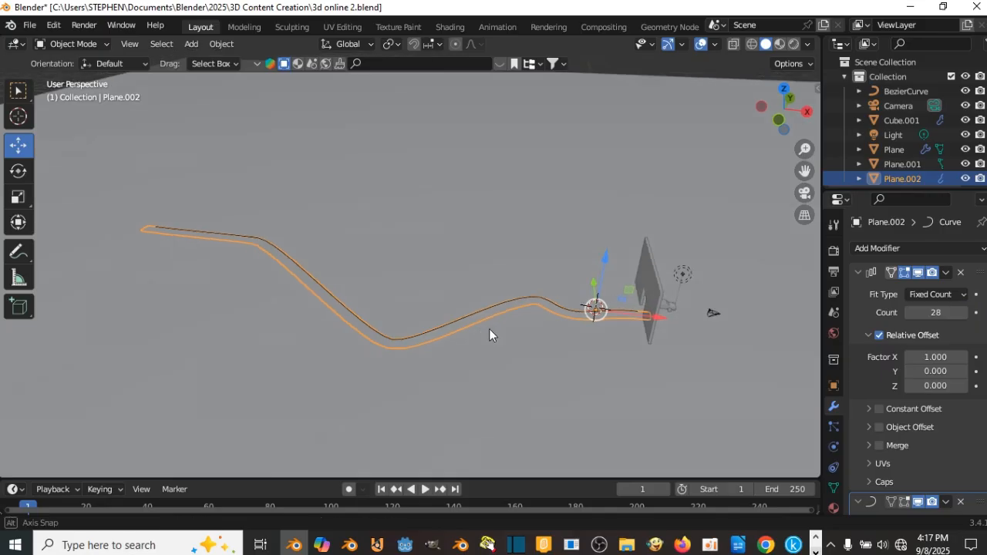
pyautogui.moveTo(489, 332); pyautogui.dragTo(585, 303, button='middle')
pyautogui.moveTo(536, 277); pyautogui.dragTo(578, 312, button='middle')
pyautogui.scroll(-2, 918, 451)
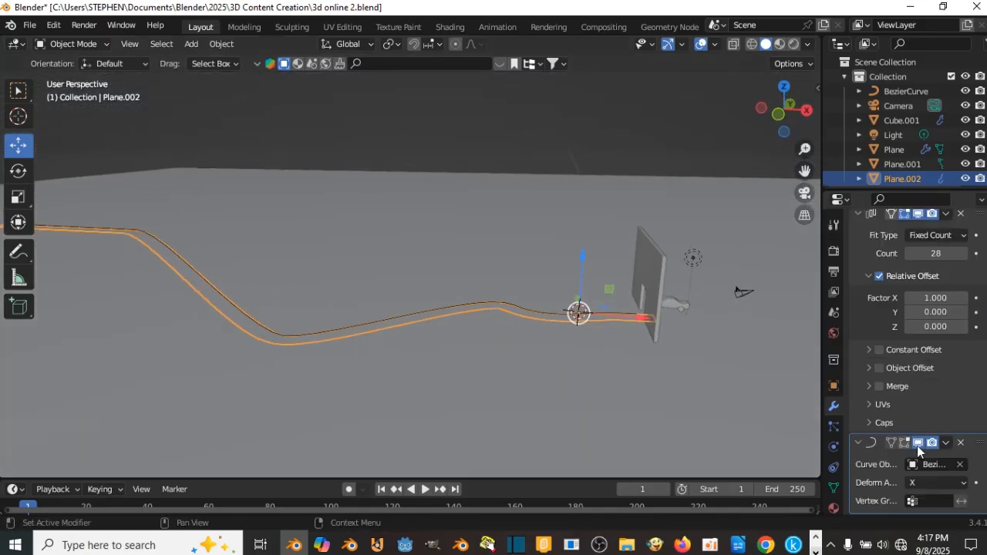
# Try Y and -X as the deform axis of Plane.002's Curve modifier
pyautogui.click(928, 484)
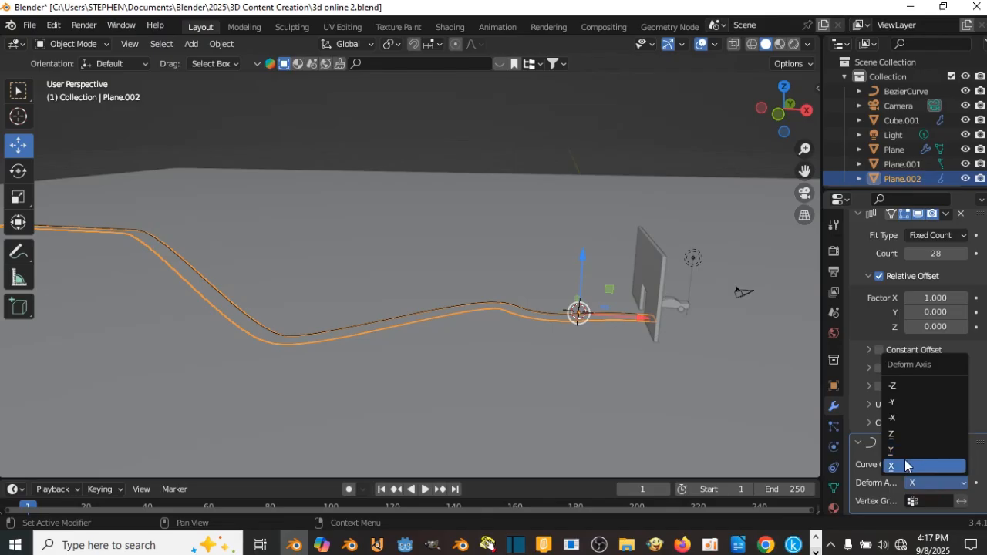
pyautogui.click(895, 452)
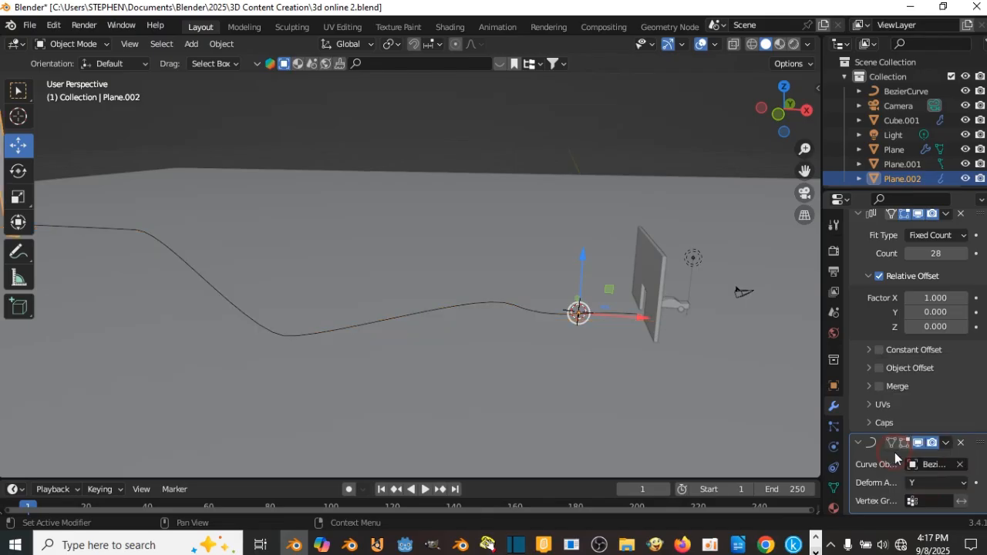
pyautogui.scroll(-3, 594, 384)
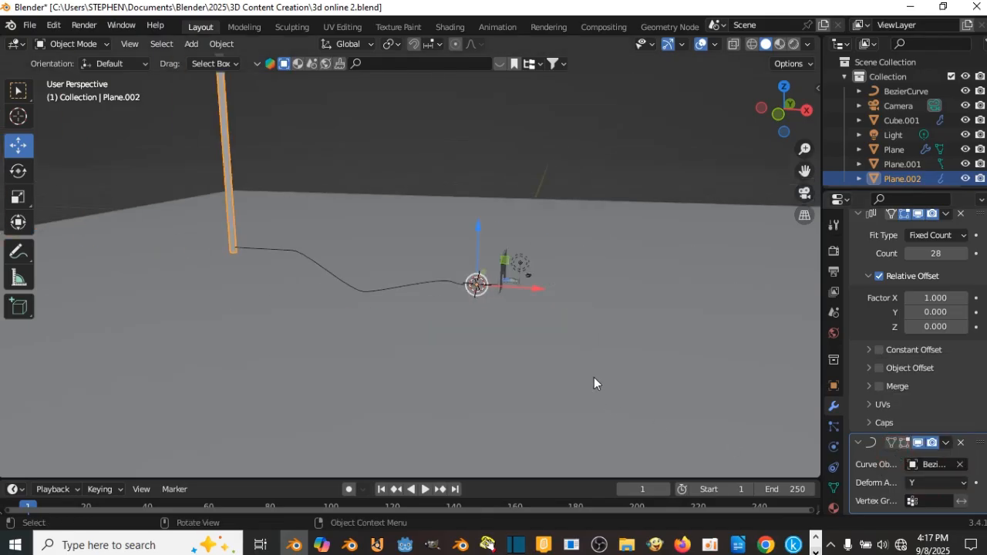
pyautogui.click(918, 479)
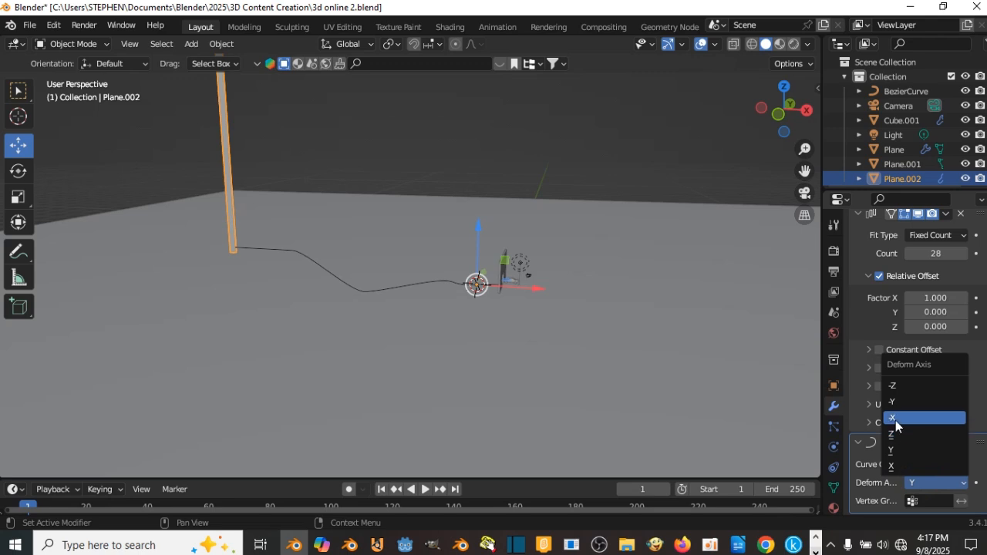
pyautogui.click(895, 420)
pyautogui.moveTo(365, 315); pyautogui.dragTo(407, 321, button='middle')
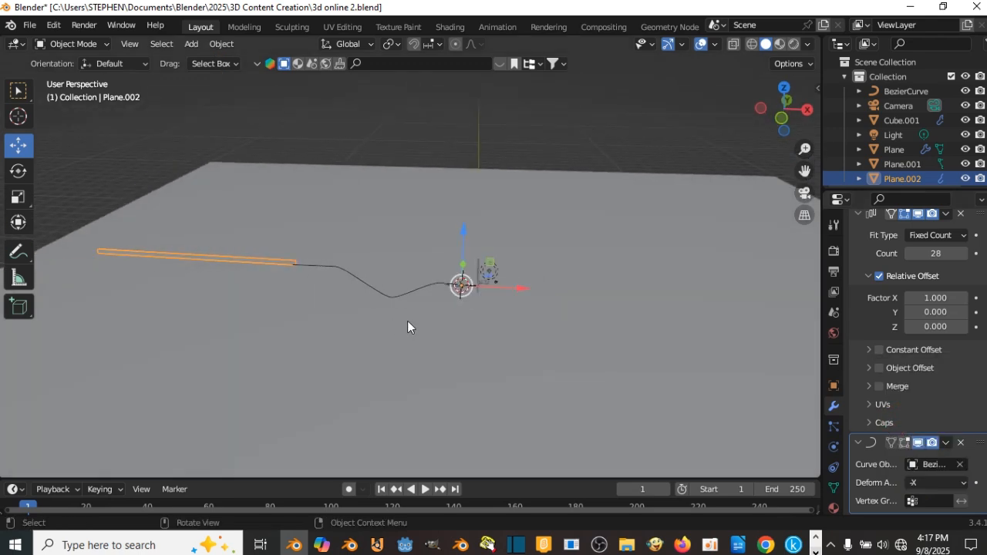
# Try moving Plane.002 along X onto the curve, then undo the move and the -X axis choice
pyautogui.moveTo(508, 289); pyautogui.dragTo(319, 264)
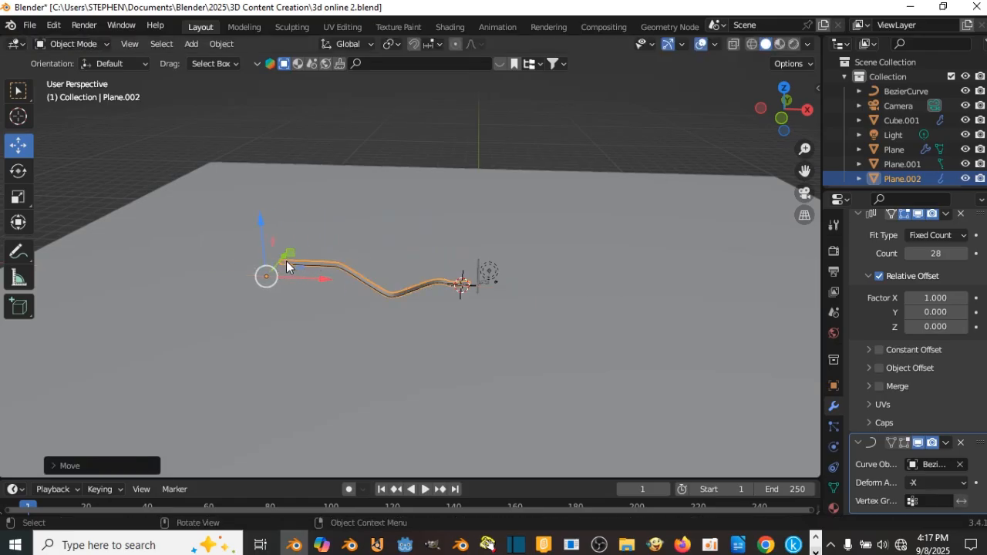
pyautogui.scroll(3, 472, 308)
pyautogui.hotkey('ctrl', 'z')
pyautogui.hotkey('ctrl', 'z')
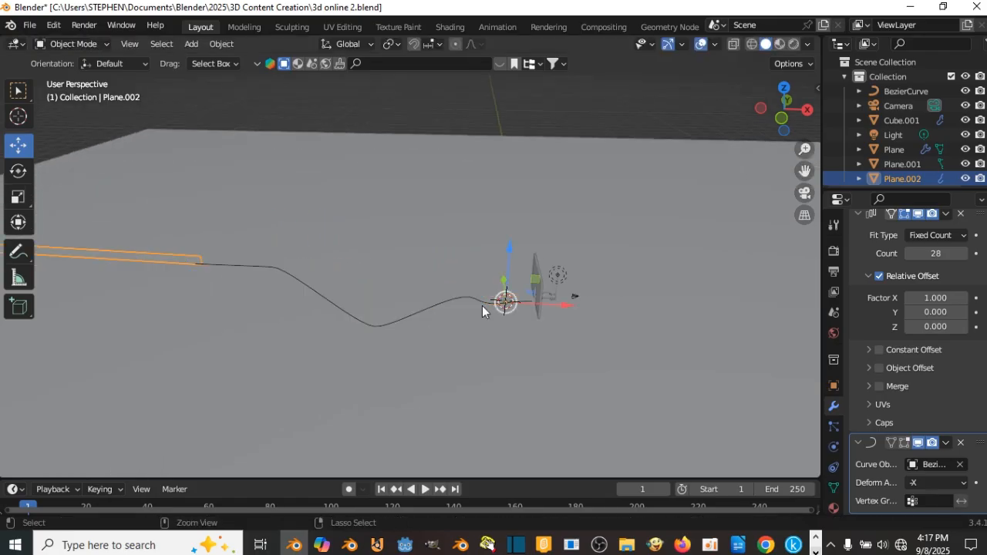
# Set the deform axis of Plane.002's Curve modifier to X
pyautogui.click(917, 480)
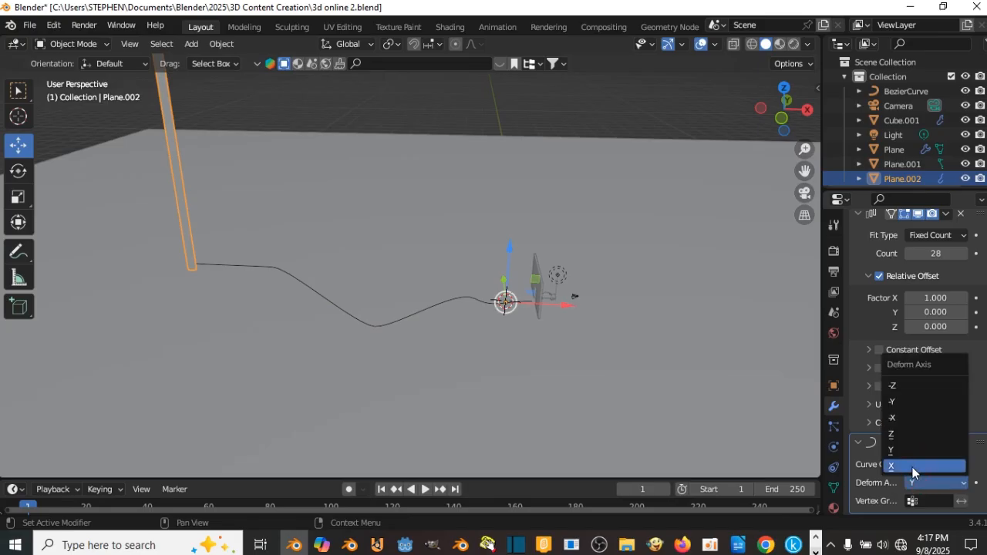
pyautogui.click(913, 466)
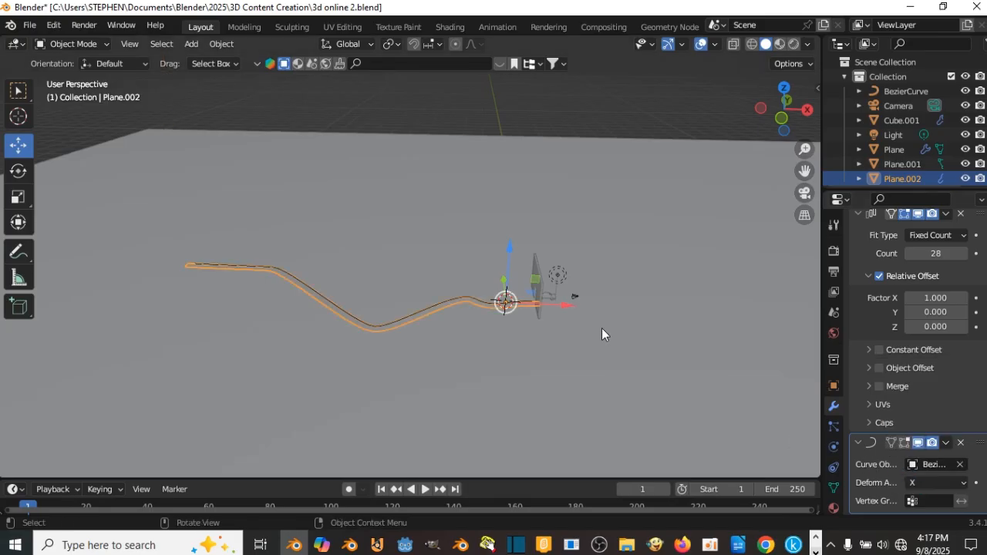
pyautogui.moveTo(602, 329); pyautogui.dragTo(530, 312, button='middle')
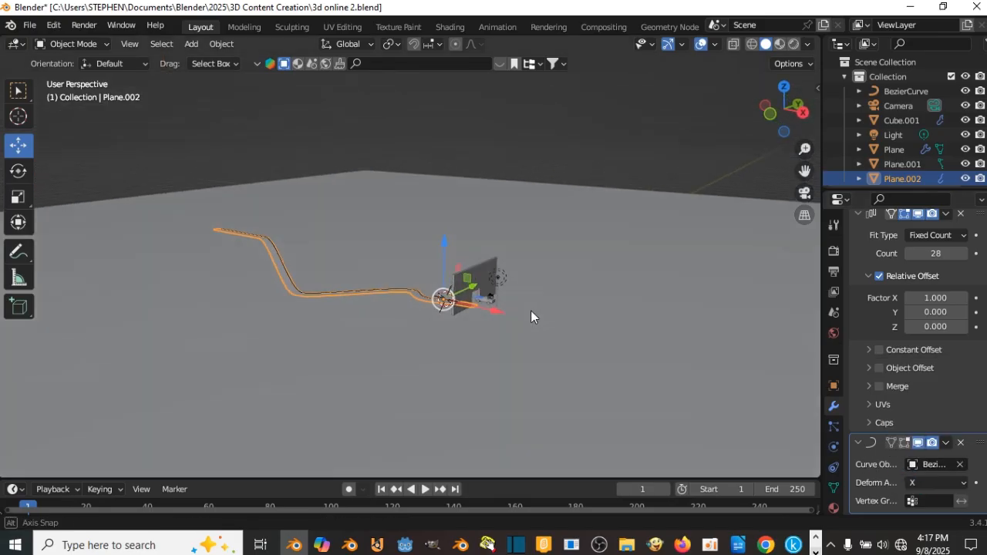
# Examine Plane.002's modifier settings and how closely the strip follows the curve through its bends
pyautogui.click(937, 485)
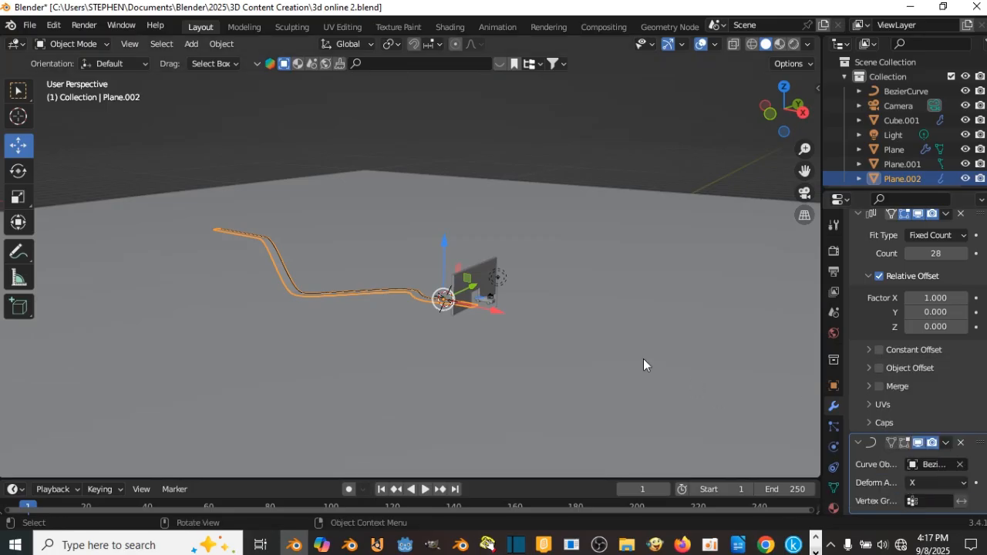
pyautogui.moveTo(474, 316); pyautogui.dragTo(489, 346, button='middle')
pyautogui.scroll(4, 520, 346)
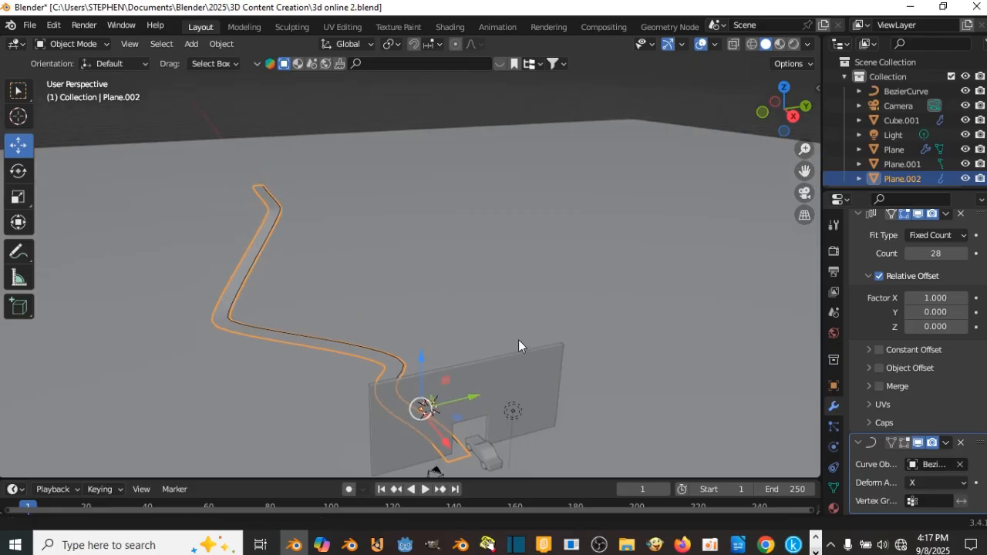
pyautogui.scroll(3, 866, 398)
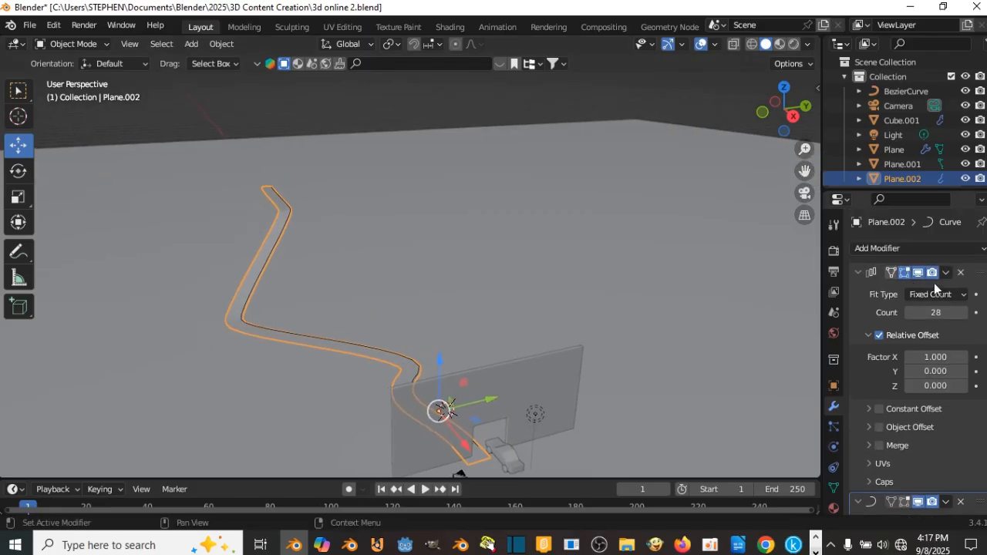
pyautogui.scroll(-3, 934, 363)
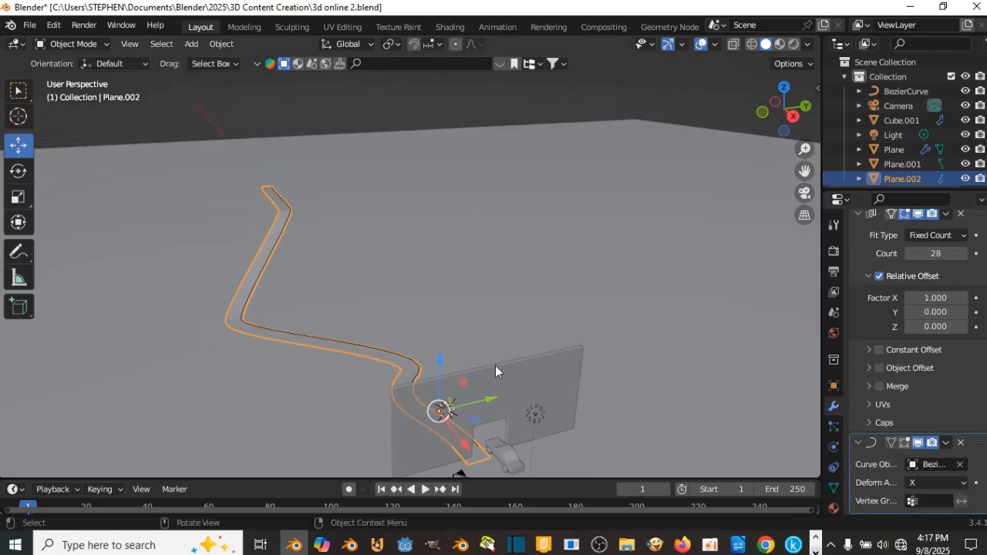
pyautogui.moveTo(495, 365); pyautogui.dragTo(488, 275, button='middle')
pyautogui.scroll(5, 517, 316)
pyautogui.scroll(4, 479, 274)
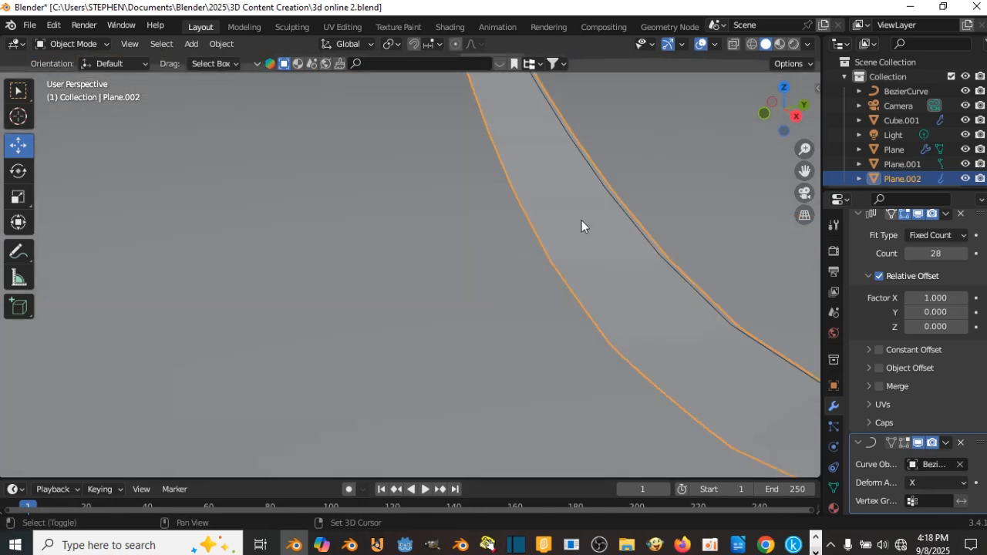
pyautogui.keyDown('shift'); pyautogui.moveTo(581, 220); pyautogui.dragTo(508, 237, button='middle'); pyautogui.keyUp('shift')
pyautogui.scroll(-4, 510, 237)
pyautogui.scroll(-5, 555, 276)
# Check Plane.002's base mesh in Edit Mode, return to Object Mode and inspect the bend near the wall
pyautogui.press('Tab')
pyautogui.keyDown('shift'); pyautogui.moveTo(557, 276); pyautogui.dragTo(456, 260, button='middle'); pyautogui.keyUp('shift')
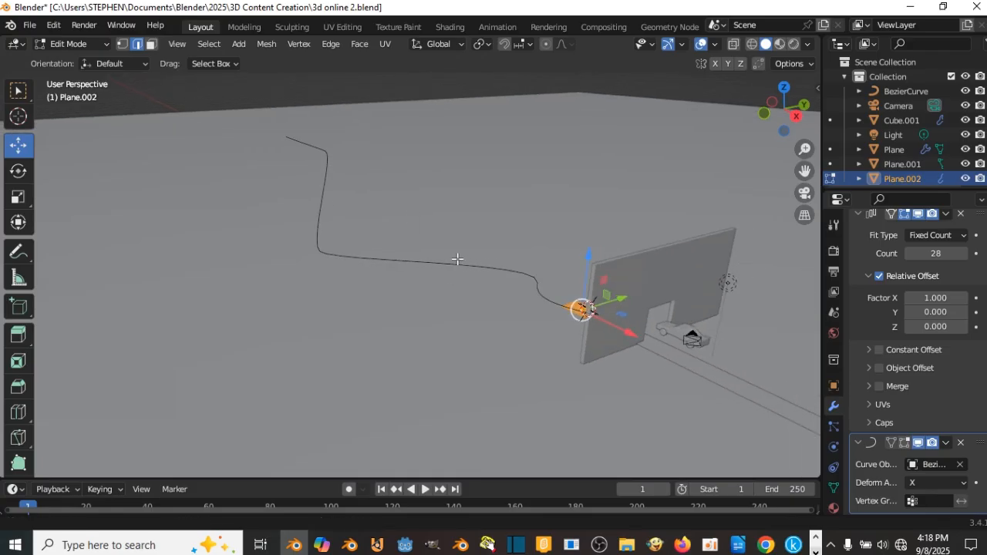
pyautogui.moveTo(524, 287); pyautogui.dragTo(415, 331, button='middle')
pyautogui.scroll(3, 584, 310)
pyautogui.scroll(2, 500, 324)
pyautogui.scroll(3, 418, 332)
pyautogui.press('Tab')
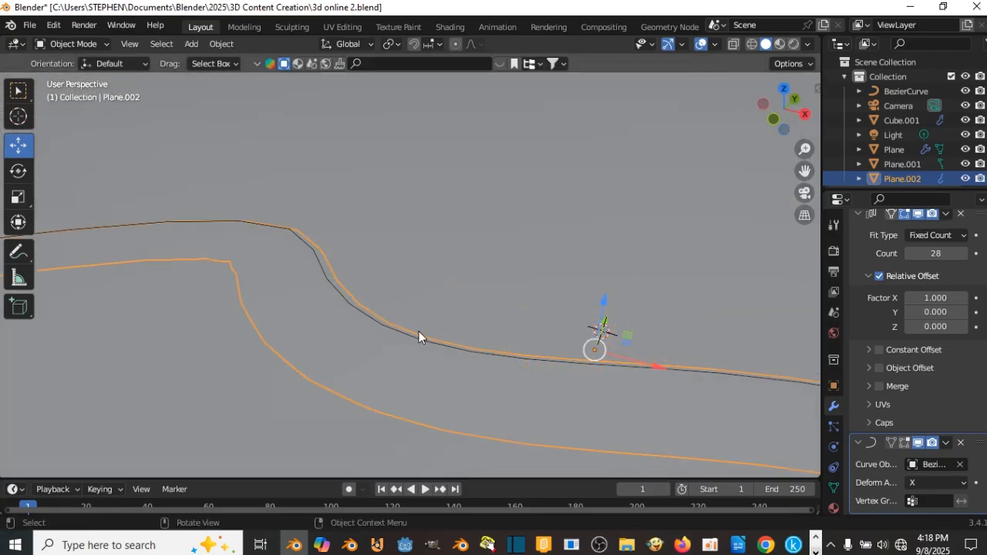
# Inspect the road strip from several angles, from its bends up to the end at the wall opening
pyautogui.scroll(-5, 436, 358)
pyautogui.keyDown('shift'); pyautogui.moveTo(486, 362); pyautogui.dragTo(364, 320, button='middle'); pyautogui.keyUp('shift')
pyautogui.scroll(2, 519, 355)
pyautogui.scroll(3, 519, 355)
pyautogui.keyDown('shift'); pyautogui.moveTo(308, 306); pyautogui.dragTo(368, 307, button='middle'); pyautogui.keyUp('shift')
pyautogui.scroll(-4, 282, 326)
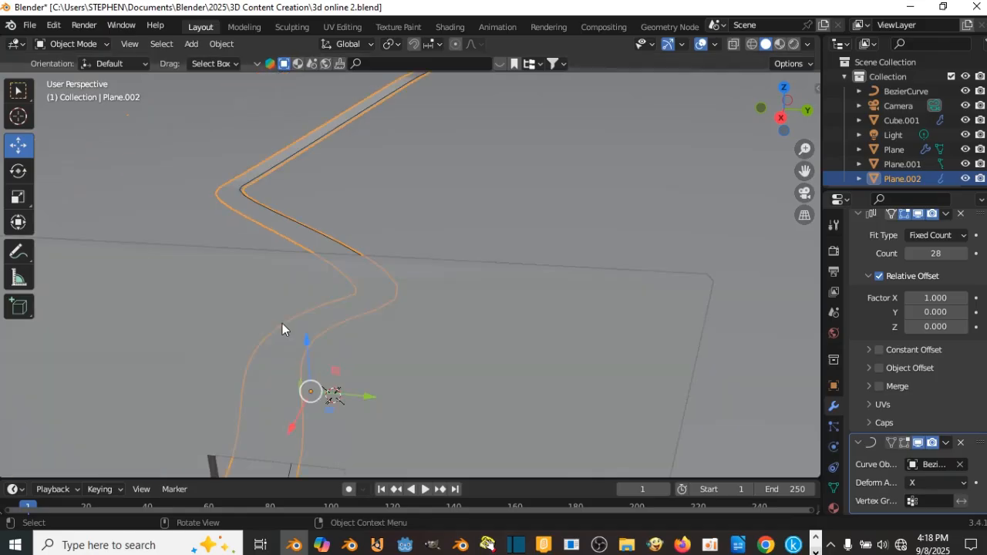
pyautogui.moveTo(285, 326); pyautogui.dragTo(372, 330, button='middle')
pyautogui.scroll(4, 458, 276)
pyautogui.keyDown('shift'); pyautogui.moveTo(453, 275); pyautogui.dragTo(370, 267, button='middle'); pyautogui.keyUp('shift')
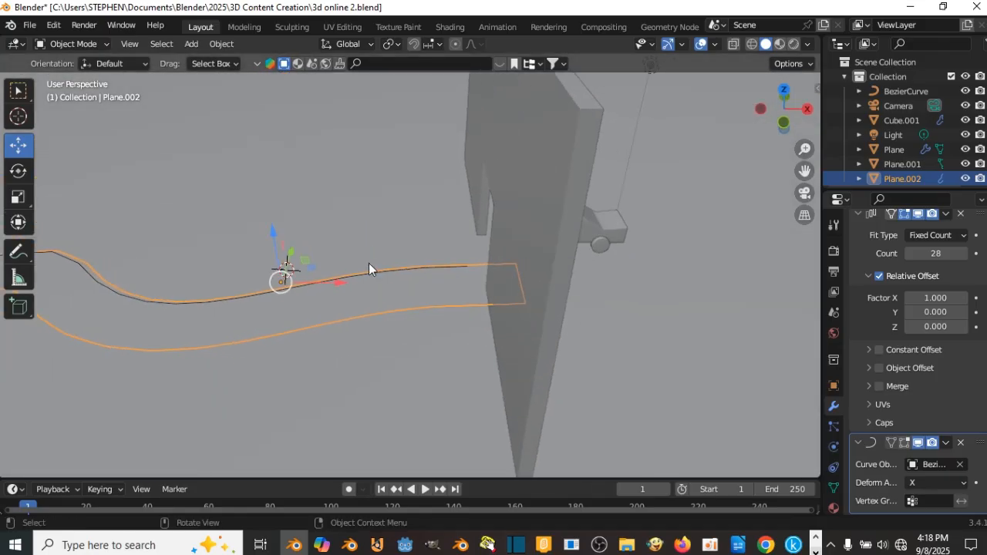
# Subdivide Plane.002's base mesh once more in Edit Mode, save the file and return to Object Mode
pyautogui.press('Tab')
pyautogui.scroll(4, 309, 308)
pyautogui.keyDown('shift'); pyautogui.moveTo(309, 308); pyautogui.dragTo(489, 326, button='middle'); pyautogui.keyUp('shift')
pyautogui.rightClick(489, 326)
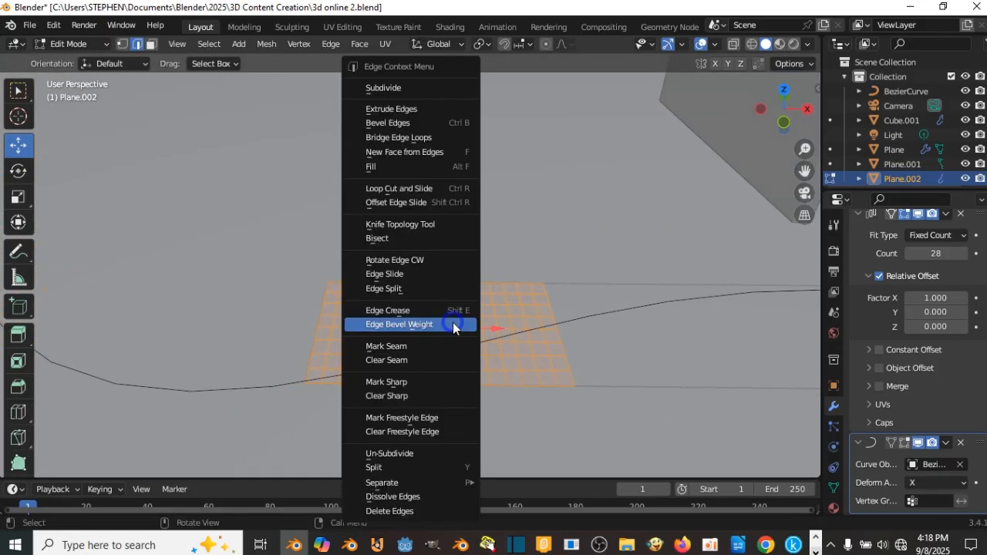
pyautogui.click(390, 87)
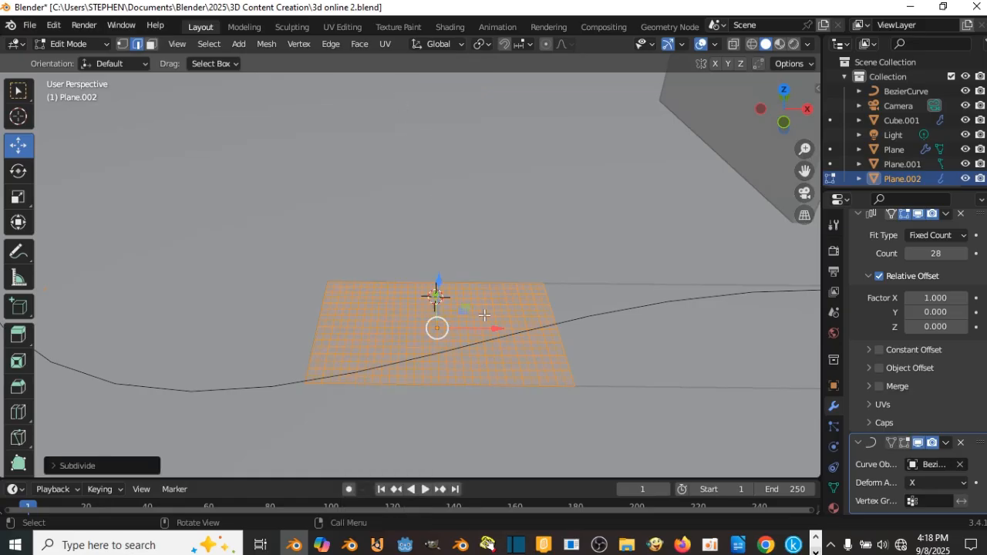
pyautogui.hotkey('ctrl', 's')
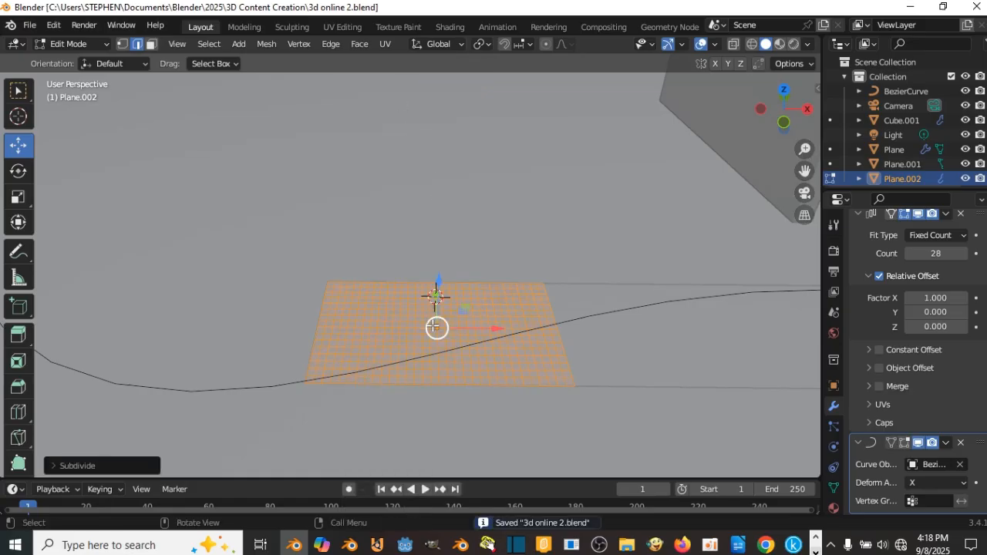
pyautogui.press('Tab')
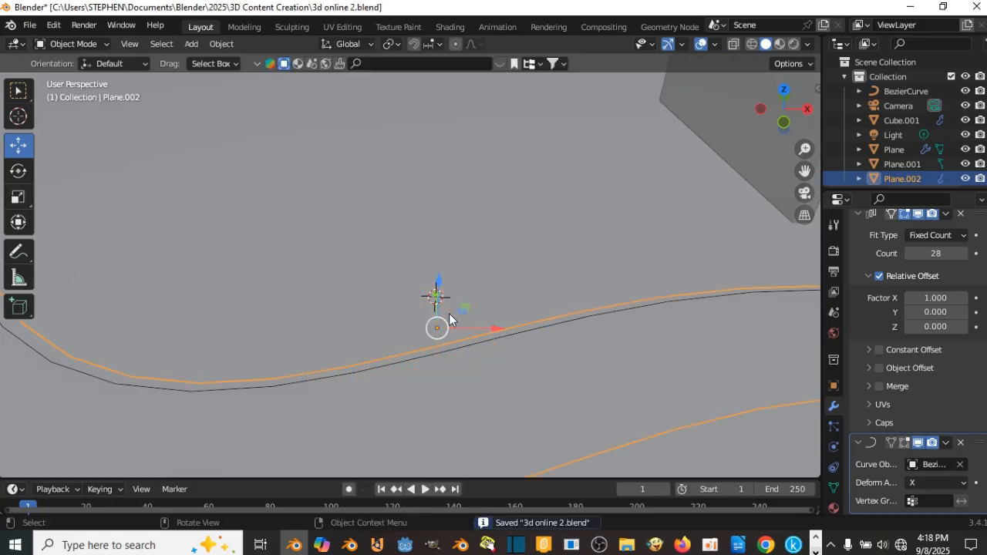
# Select the control point beside the sharp bend of BezierCurve in Edit Mode and rotate it about 14° around Z
pyautogui.moveTo(448, 313); pyautogui.dragTo(366, 336, button='middle')
pyautogui.scroll(5, 342, 222)
pyautogui.keyDown('shift'); pyautogui.moveTo(341, 221); pyautogui.dragTo(461, 335, button='middle'); pyautogui.keyUp('shift')
pyautogui.scroll(3, 546, 367)
pyautogui.rightClick(456, 352)
pyautogui.click(417, 247)
pyautogui.scroll(-2, 489, 322)
pyautogui.scroll(3, 379, 307)
pyautogui.click(491, 373)
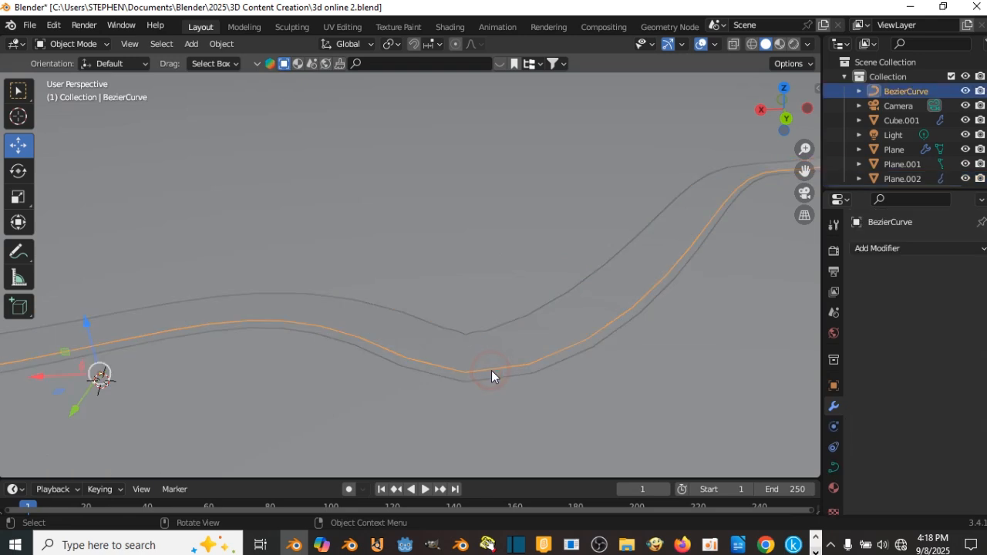
pyautogui.press('Tab')
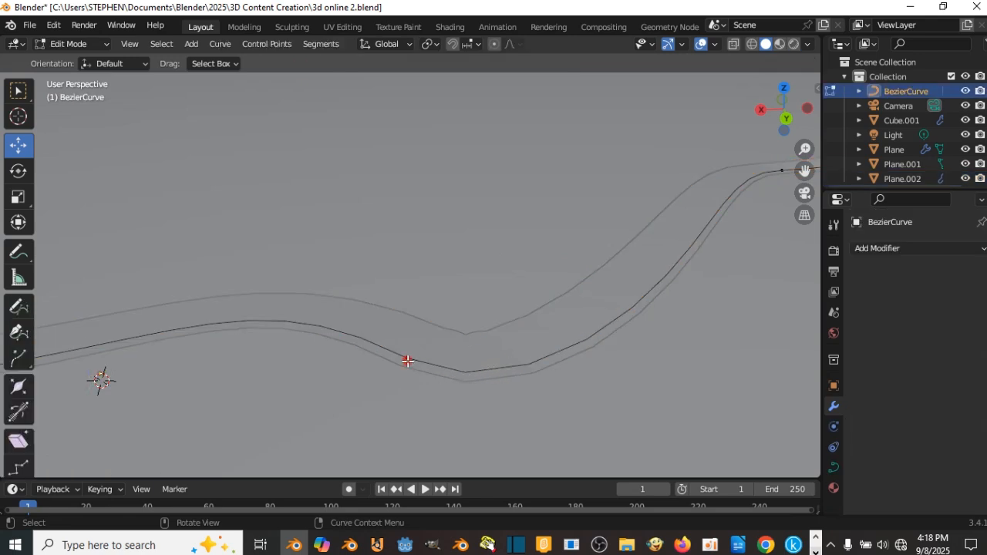
pyautogui.press('r')
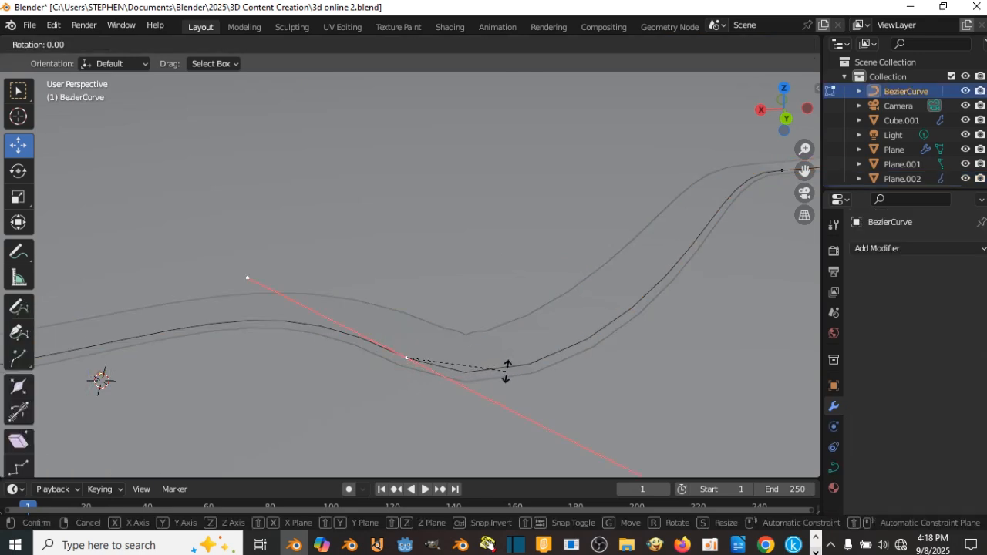
pyautogui.press('z')
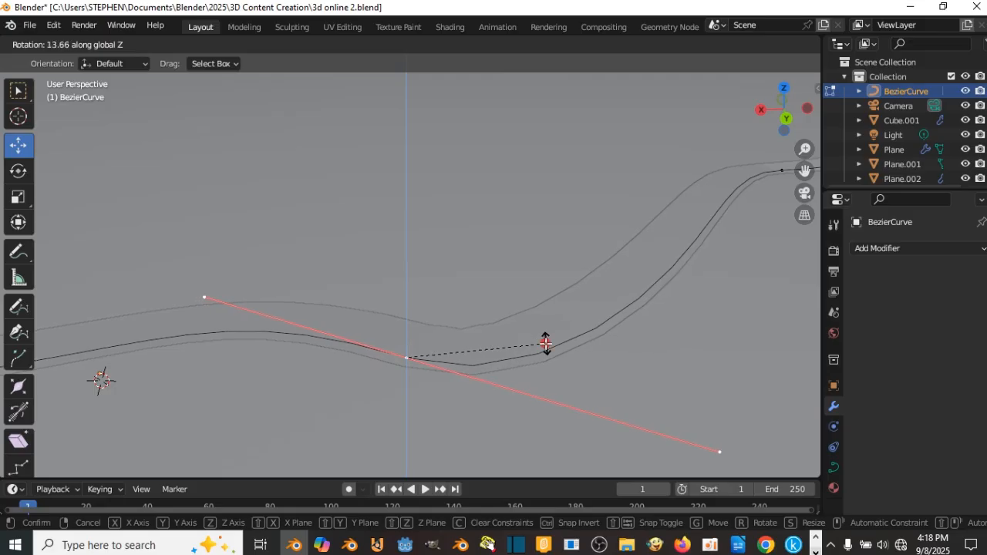
pyautogui.click(546, 344)
# Scale up the selected control point's handles to widen the bend, and return to Object Mode
pyautogui.press('s')
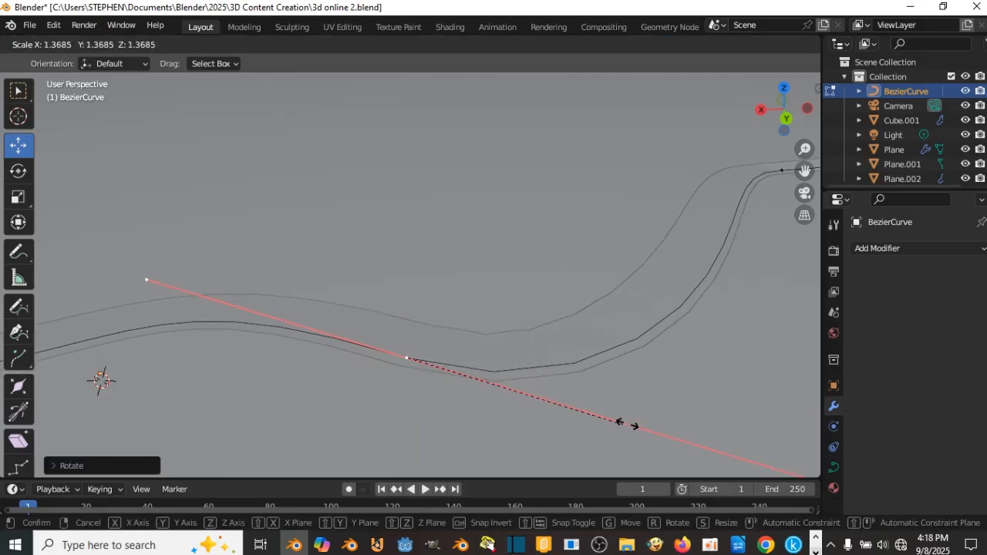
pyautogui.click(648, 425)
pyautogui.moveTo(648, 426); pyautogui.dragTo(500, 370, button='middle')
pyautogui.press('Tab')
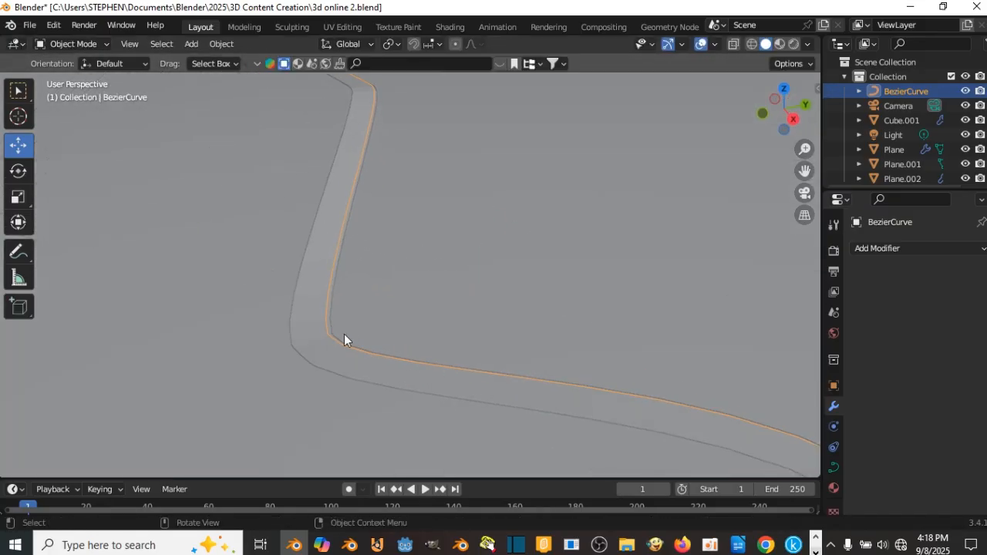
# Select the road strip, Plane.002, and add a Solidify modifier to it
pyautogui.click(333, 332)
pyautogui.click(341, 343)
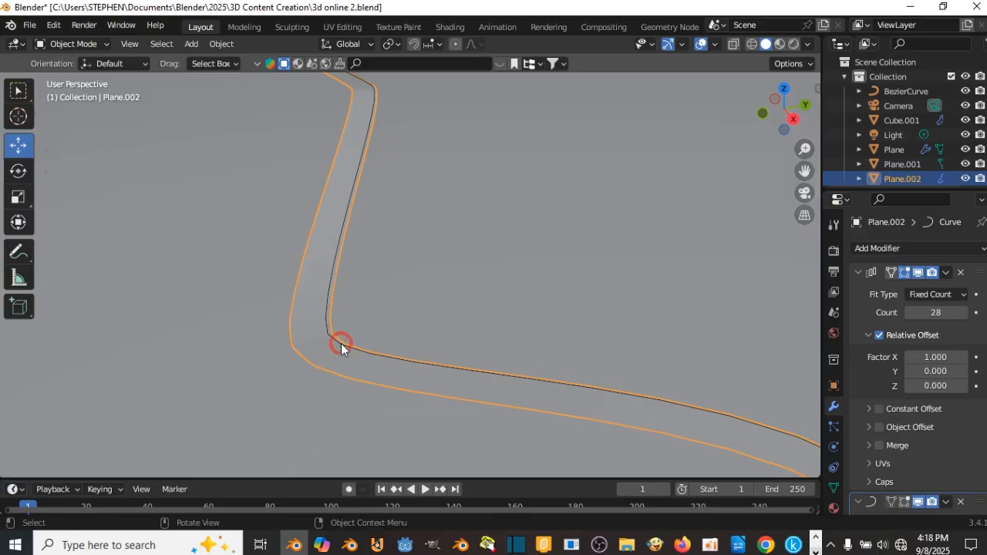
pyautogui.moveTo(341, 343); pyautogui.dragTo(459, 276, button='middle')
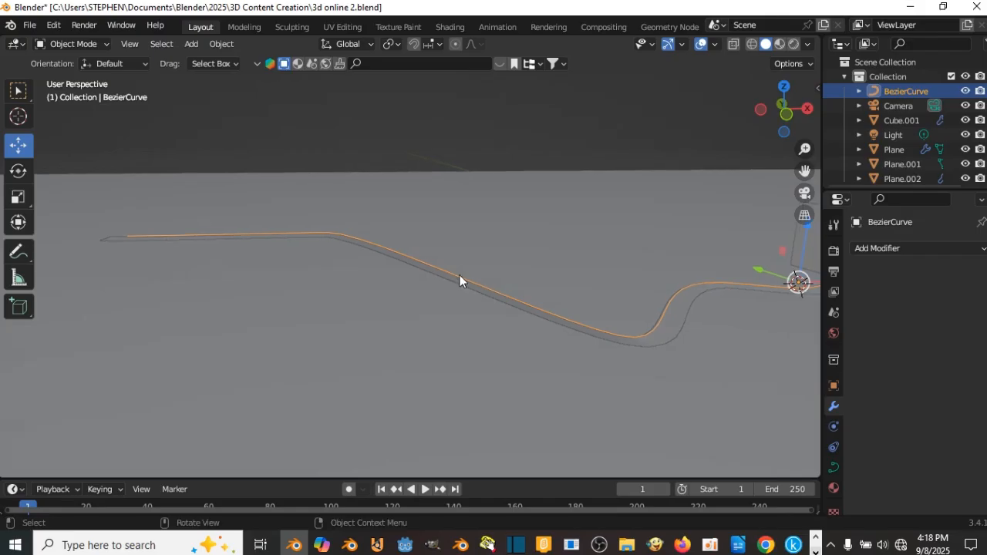
pyautogui.click(461, 279)
pyautogui.scroll(2, 478, 280)
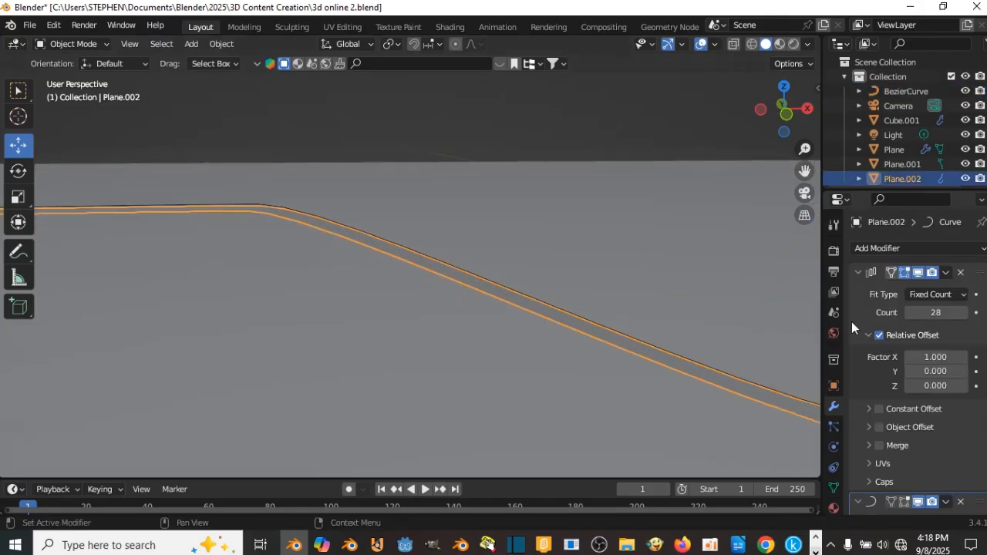
pyautogui.click(912, 255)
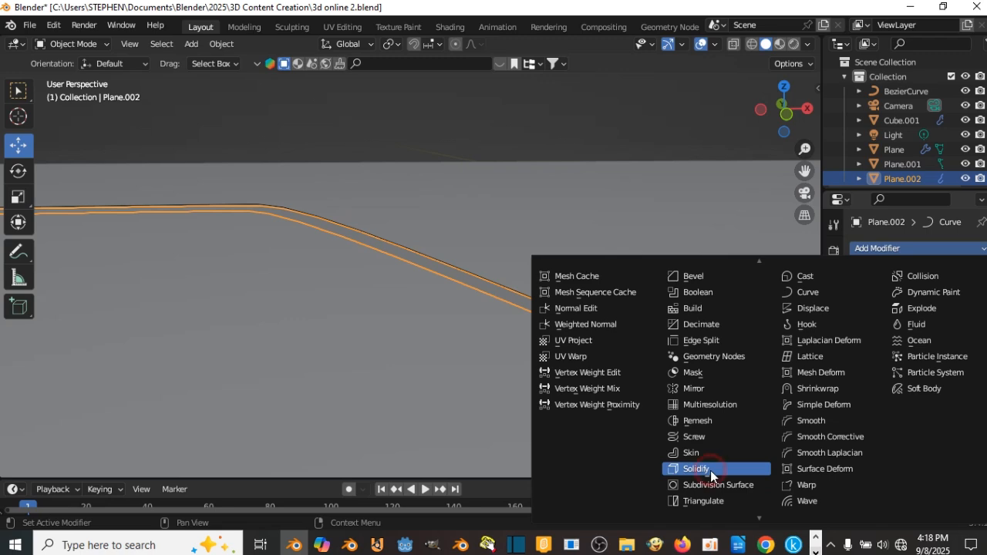
pyautogui.click(711, 470)
# Set the Solidify thickness of Plane.002 to 0.04 m
pyautogui.scroll(-5, 612, 339)
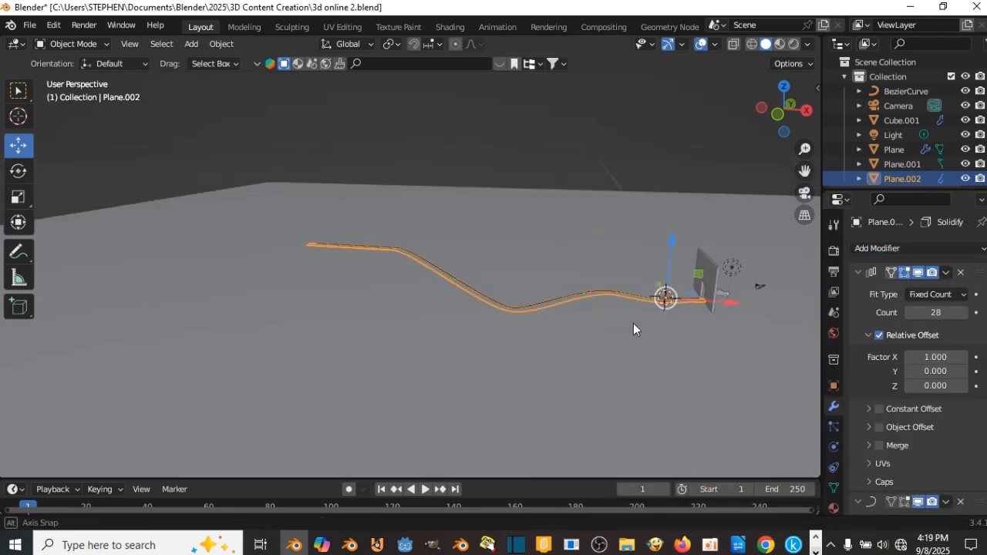
pyautogui.moveTo(633, 323); pyautogui.dragTo(591, 278, button='middle')
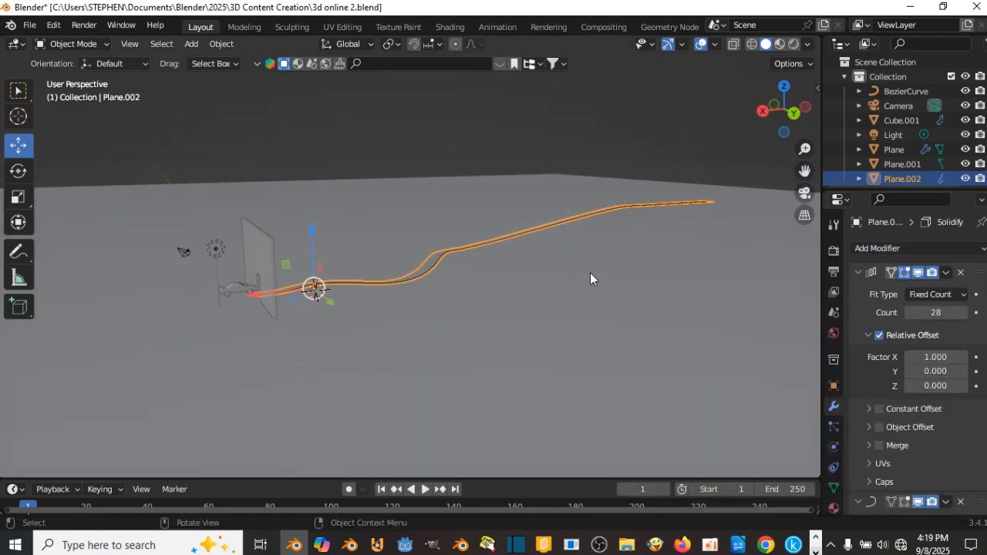
pyautogui.scroll(5, 452, 303)
pyautogui.moveTo(453, 298); pyautogui.dragTo(655, 257, button='middle')
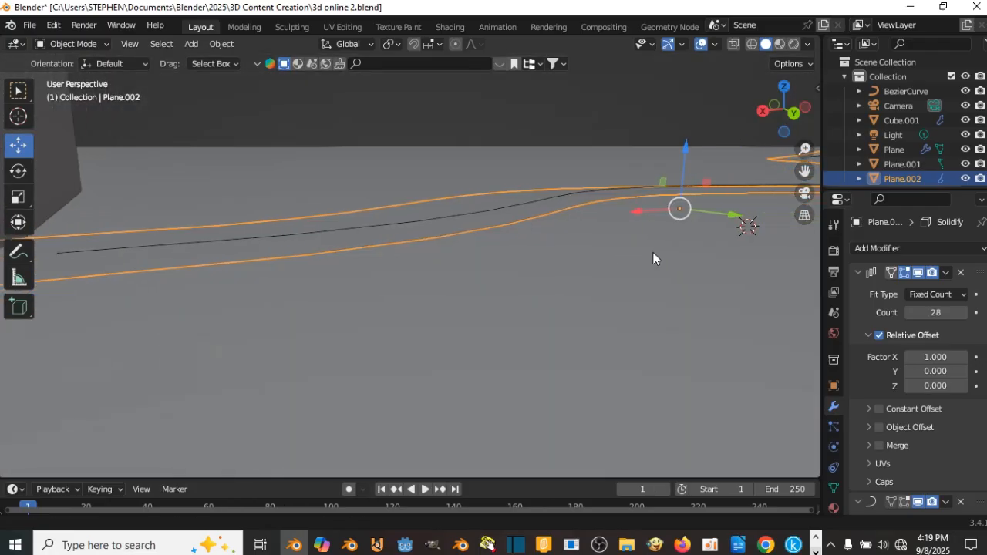
pyautogui.scroll(-10, 957, 374)
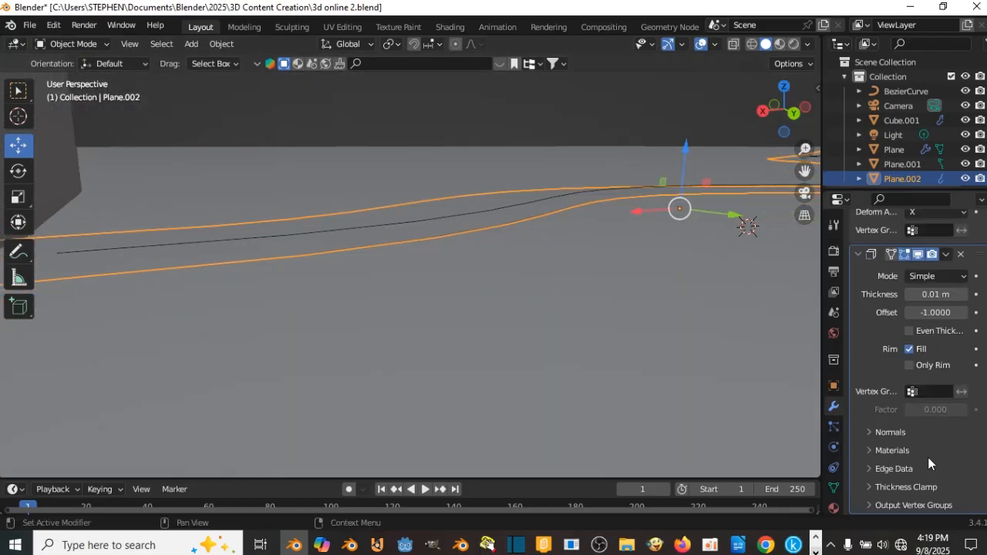
pyautogui.click(964, 296)
pyautogui.click(964, 296)
pyautogui.click(964, 297)
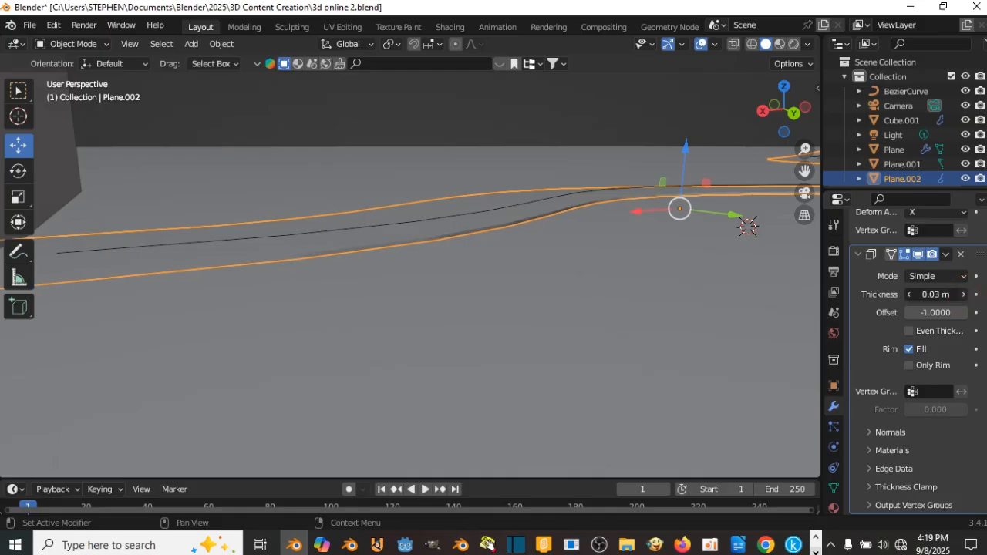
pyautogui.click(964, 294)
# Select BezierCurve and Plane.002 together, with Plane.002 as the active object
pyautogui.scroll(-13, 522, 226)
pyautogui.moveTo(523, 226); pyautogui.dragTo(591, 269, button='middle')
pyautogui.scroll(3, 591, 269)
pyautogui.moveTo(516, 250); pyautogui.dragTo(418, 345, button='middle')
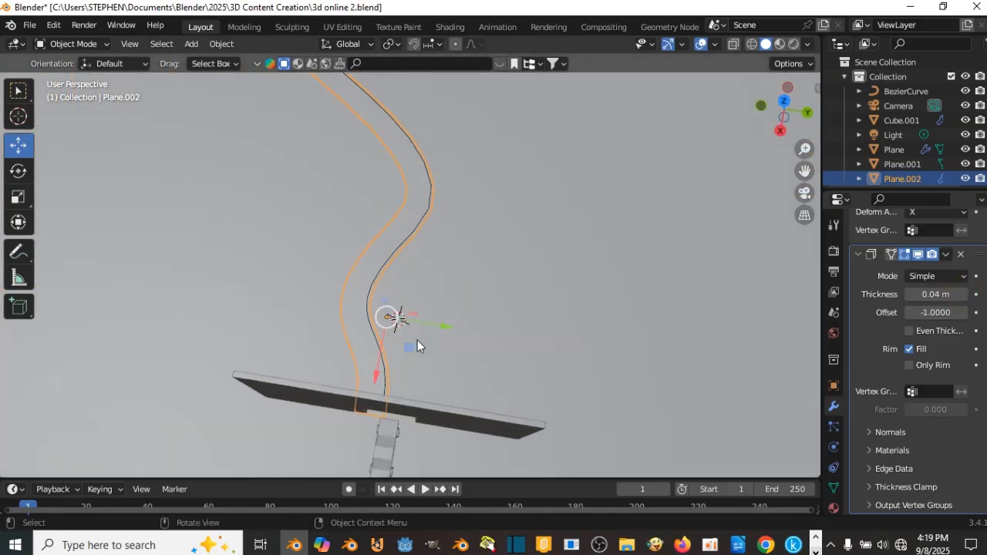
pyautogui.click(401, 245)
pyautogui.keyDown('shift'); pyautogui.click(389, 233); pyautogui.keyUp('shift')
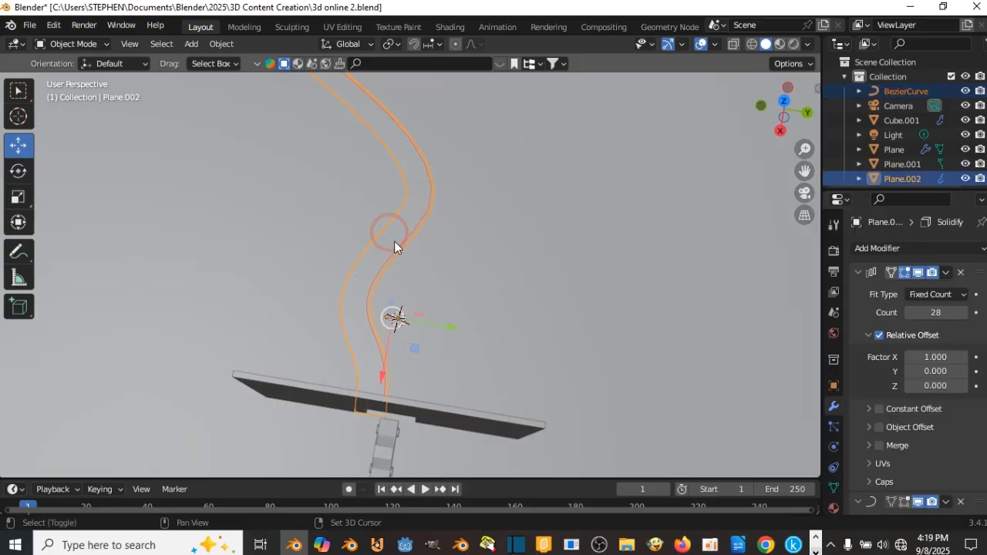
# Move the road strip together with its guide curve along Y to line up with the opening in the wall
pyautogui.moveTo(446, 327); pyautogui.dragTo(458, 329)
pyautogui.click(401, 272)
pyautogui.keyDown('shift'); pyautogui.click(388, 265); pyautogui.keyUp('shift')
pyautogui.moveTo(458, 328)
pyautogui.mouseDown(button='middle')
pyautogui.moveTo(413, 307)
pyautogui.moveTo(422, 329)
pyautogui.moveTo(359, 284)
pyautogui.moveTo(422, 340)
pyautogui.moveTo(362, 290)
pyautogui.moveTo(427, 288)
pyautogui.moveTo(330, 307)
pyautogui.mouseUp(button='middle')
pyautogui.moveTo(335, 291); pyautogui.dragTo(346, 285)
pyautogui.moveTo(346, 284); pyautogui.dragTo(483, 237, button='middle')
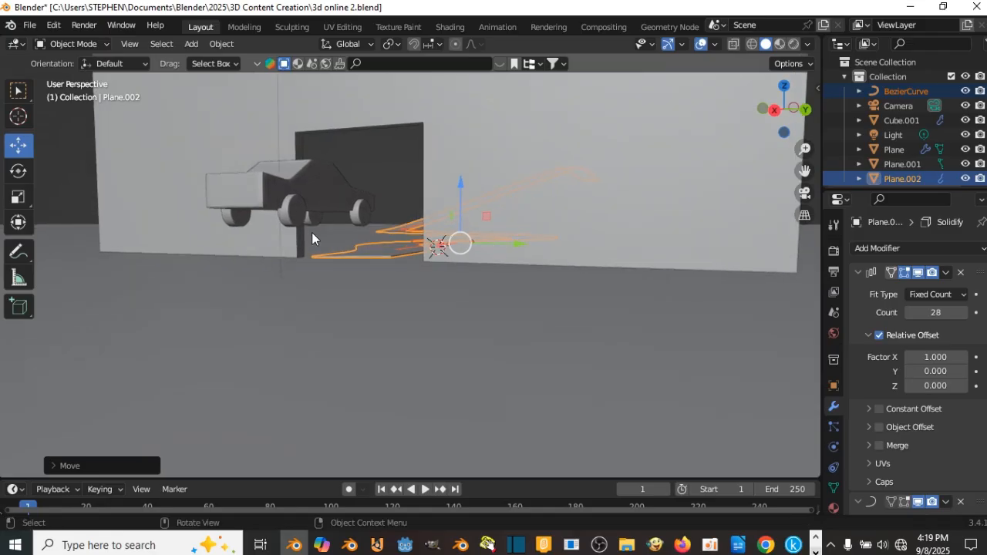
# Lower the car model along Z toward the road surface
pyautogui.click(306, 192)
pyautogui.moveTo(295, 136); pyautogui.dragTo(307, 173)
pyautogui.moveTo(307, 173); pyautogui.dragTo(365, 258, button='middle')
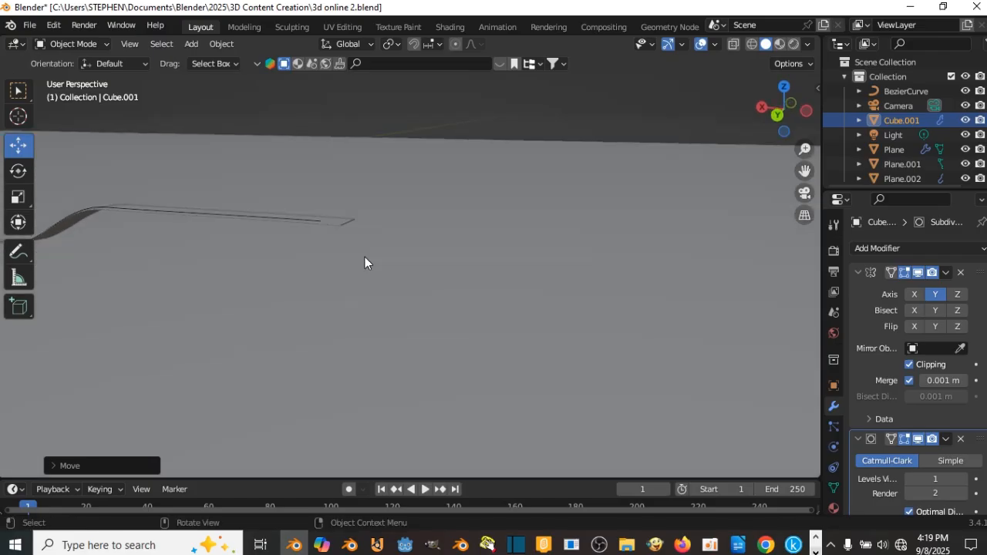
# Place the 3D cursor beyond the far end of the road, add a cube there and move it nearer the road end
pyautogui.click(28, 122)
pyautogui.hotkey('shift', 'a')
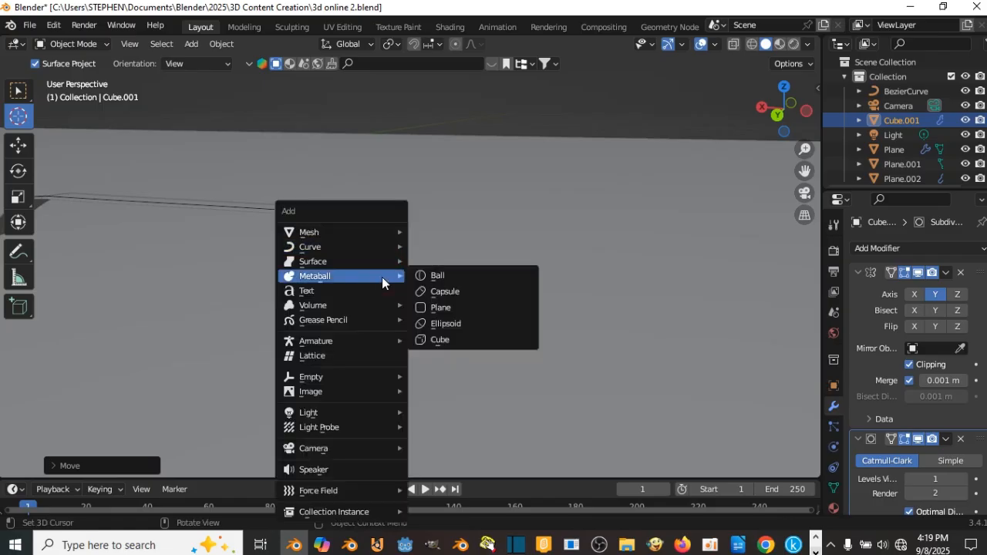
pyautogui.moveTo(376, 232)
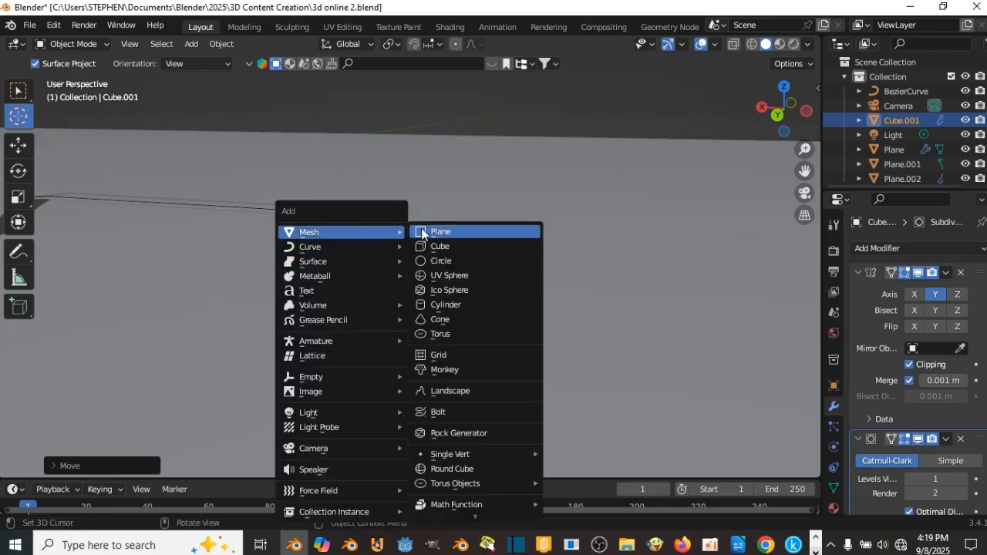
pyautogui.click(461, 245)
pyautogui.moveTo(462, 245); pyautogui.dragTo(332, 289, button='middle')
pyautogui.click(18, 144)
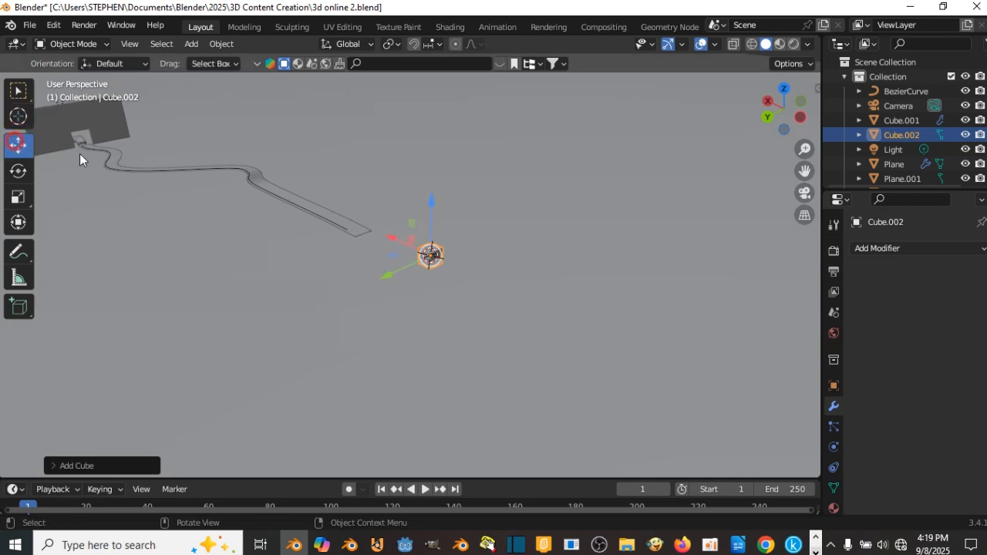
pyautogui.click(339, 302)
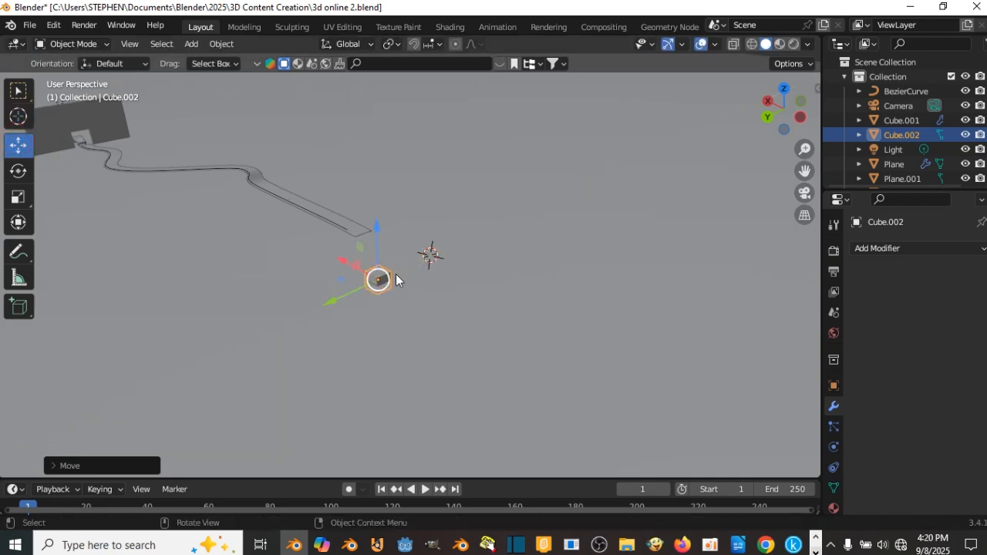
# Enlarge the new cube uniformly and raise it along Z so most of it stands above the ground
pyautogui.moveTo(394, 279); pyautogui.dragTo(458, 243, button='middle')
pyautogui.press('s')
pyautogui.click(697, 376)
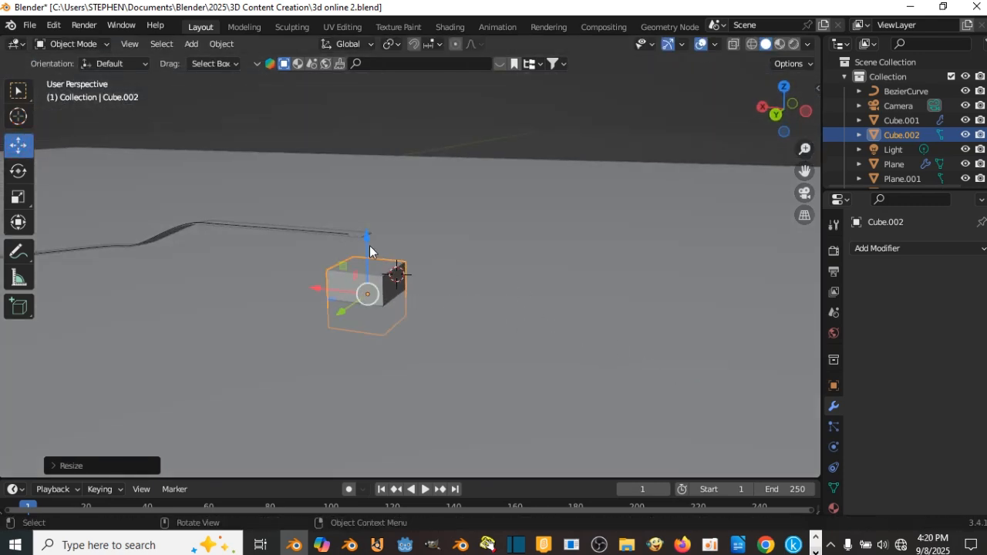
pyautogui.press('g')
pyautogui.press('z')
pyautogui.click(366, 224)
pyautogui.moveTo(367, 223); pyautogui.dragTo(381, 238, button='middle')
pyautogui.press('s')
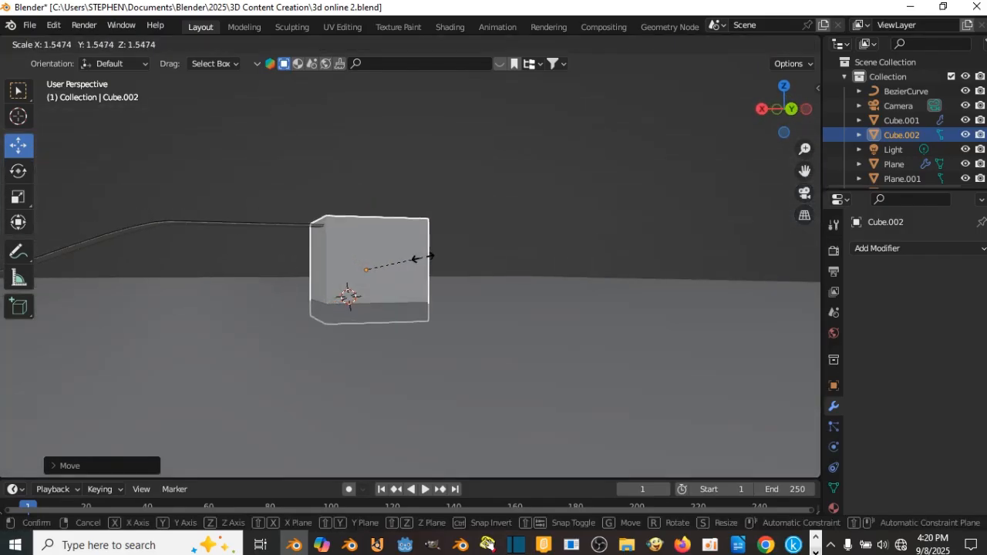
pyautogui.click(411, 254)
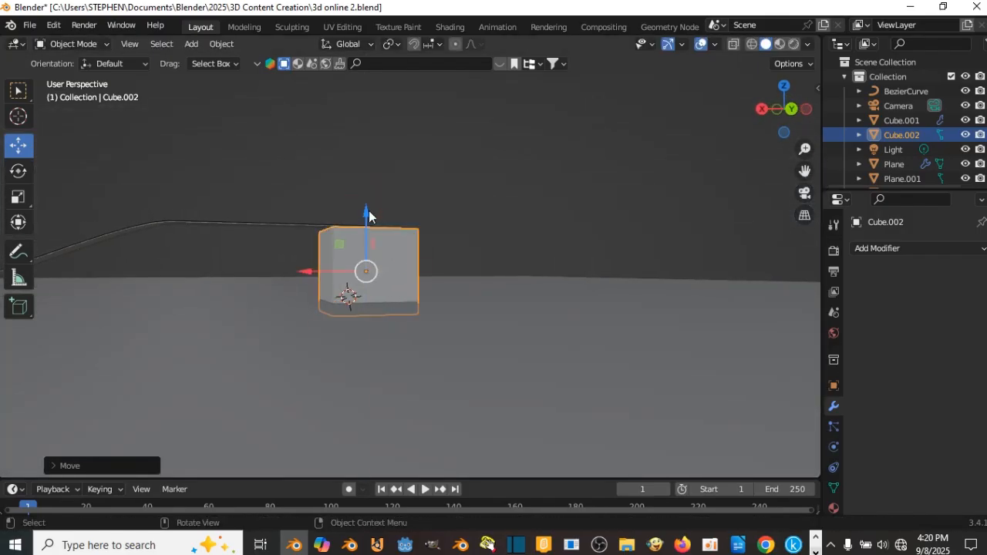
# Reposition the cube so the far end of the road runs onto its top face
pyautogui.moveTo(368, 210); pyautogui.dragTo(461, 242, button='middle')
pyautogui.moveTo(435, 285); pyautogui.dragTo(462, 300)
pyautogui.moveTo(432, 274); pyautogui.dragTo(497, 299, button='middle')
pyautogui.scroll(5, 381, 255)
pyautogui.moveTo(482, 233); pyautogui.dragTo(380, 224, button='middle')
pyautogui.moveTo(383, 237); pyautogui.dragTo(384, 232)
pyautogui.moveTo(384, 232); pyautogui.dragTo(319, 320, button='middle')
pyautogui.moveTo(281, 323); pyautogui.dragTo(251, 329)
pyautogui.moveTo(354, 309); pyautogui.dragTo(614, 261, button='middle')
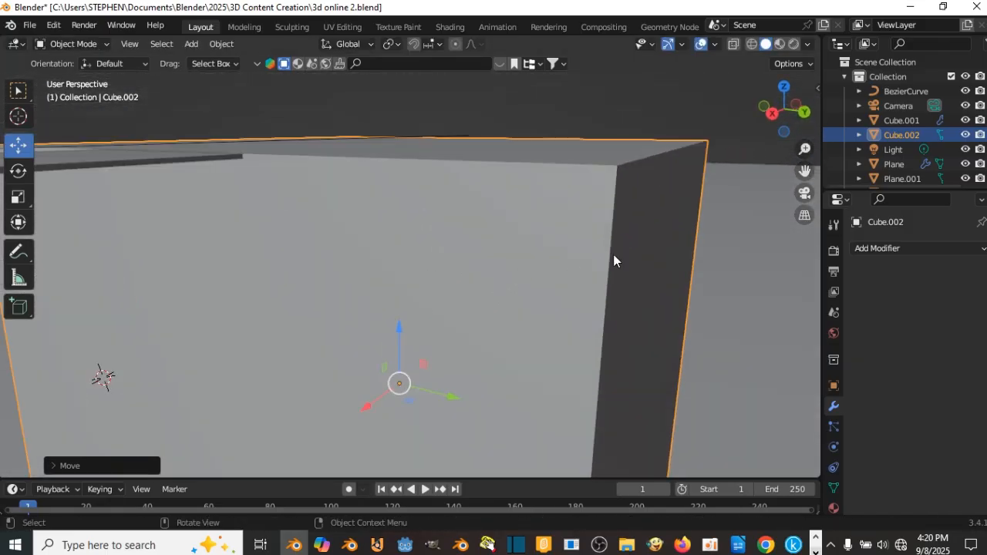
# Add a Bevel modifier to the cube with an amount of 0.09 m and 5 segments
pyautogui.click(870, 244)
pyautogui.click(719, 304)
pyautogui.scroll(-5, 764, 309)
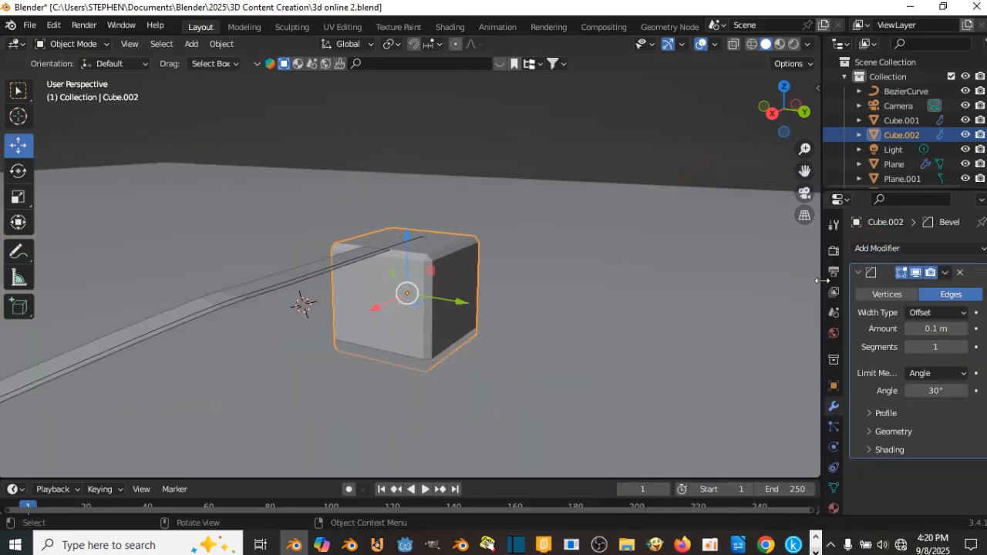
pyautogui.moveTo(946, 331); pyautogui.dragTo(946, 331)
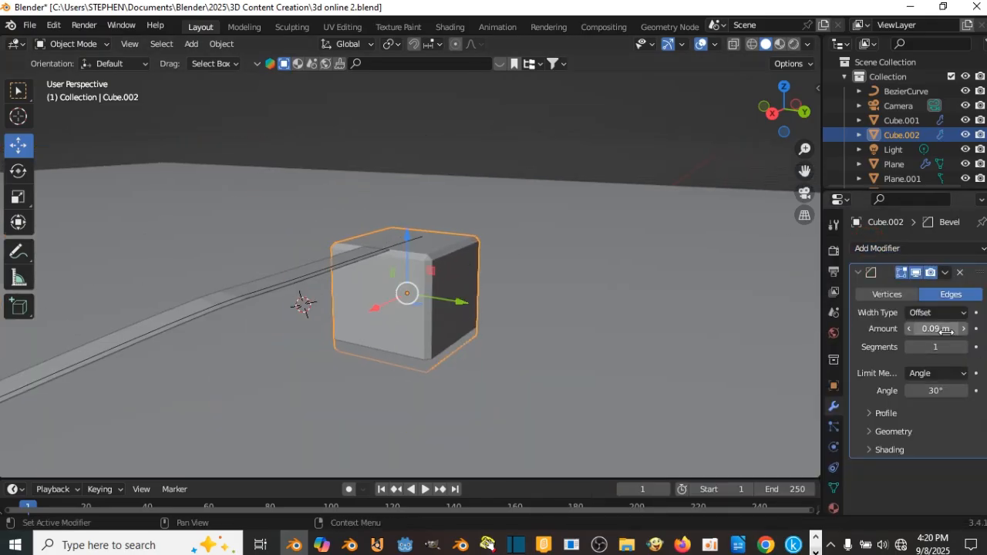
pyautogui.click(963, 347)
pyautogui.click(963, 347)
pyautogui.click(963, 347)
pyautogui.click(963, 348)
pyautogui.moveTo(482, 286); pyautogui.dragTo(510, 300, button='middle')
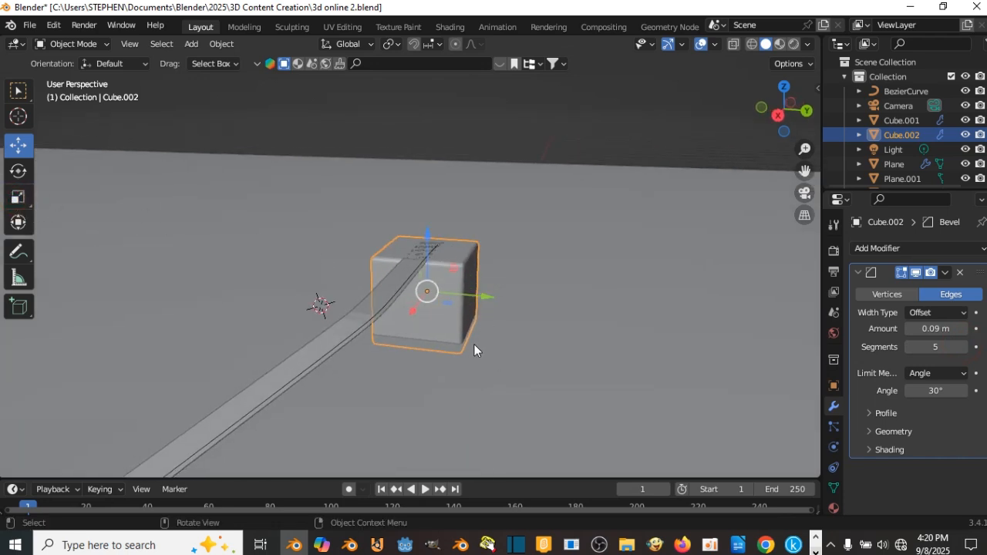
# Stretch the cube along Y and X into a wide block and shift it so its near edge meets the road end
pyautogui.click(19, 196)
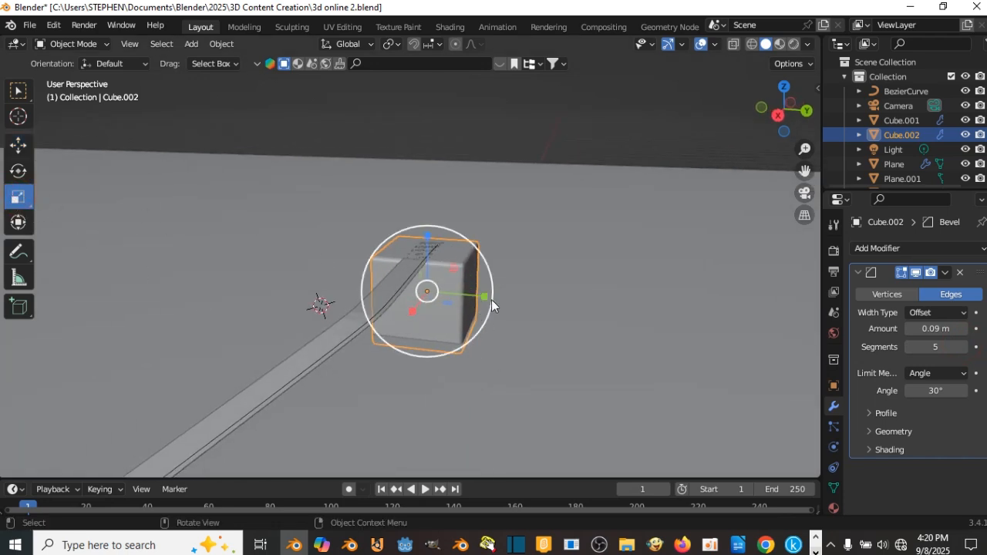
pyautogui.moveTo(491, 299)
pyautogui.mouseDown()
pyautogui.moveTo(529, 311)
pyautogui.moveTo(490, 304)
pyautogui.mouseUp()
pyautogui.moveTo(490, 303); pyautogui.dragTo(366, 313, button='middle')
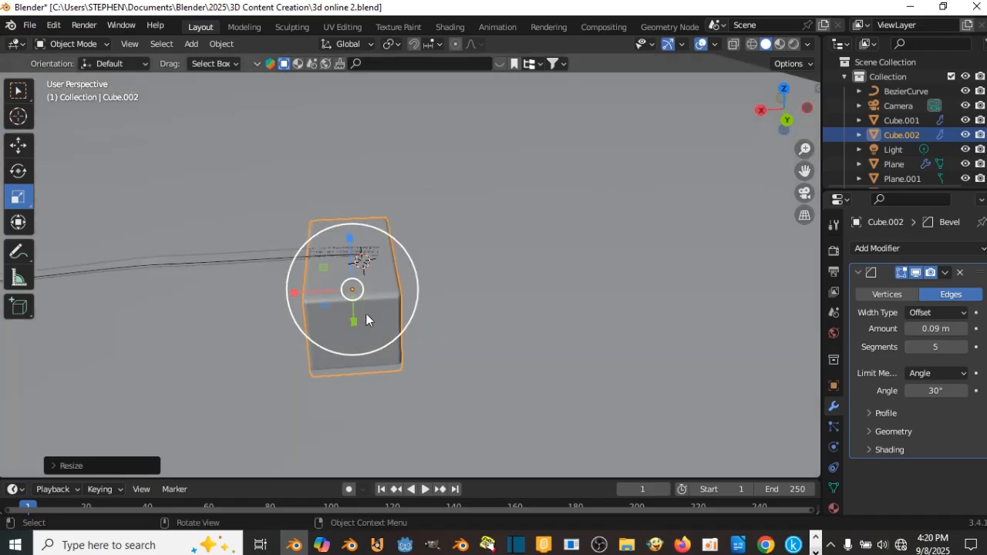
pyautogui.moveTo(294, 292); pyautogui.dragTo(381, 301)
pyautogui.click(16, 142)
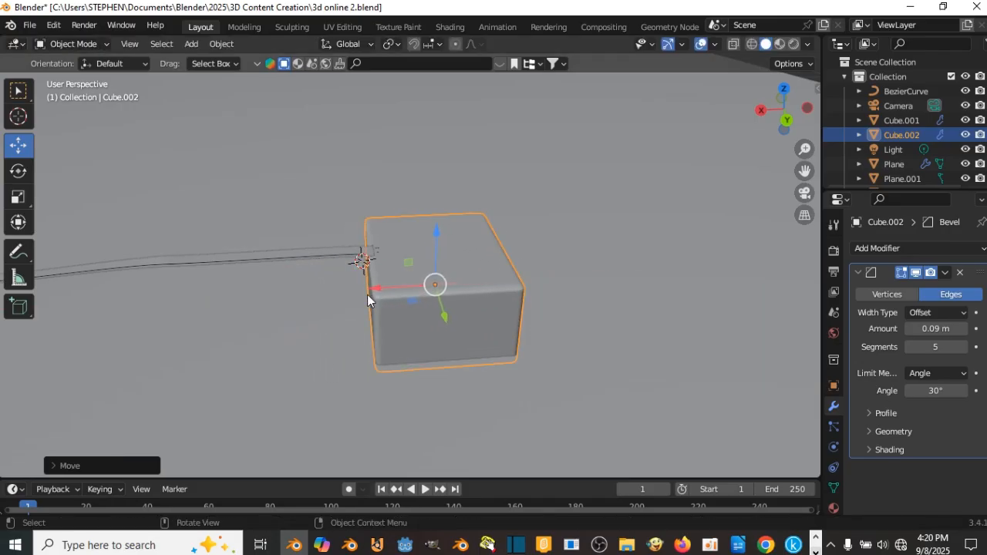
# Duplicate the block and move the copy straight up along Z above the original
pyautogui.moveTo(367, 295)
pyautogui.mouseDown(button='middle')
pyautogui.moveTo(344, 231)
pyautogui.moveTo(366, 279)
pyautogui.mouseUp(button='middle')
pyautogui.scroll(3, 355, 232)
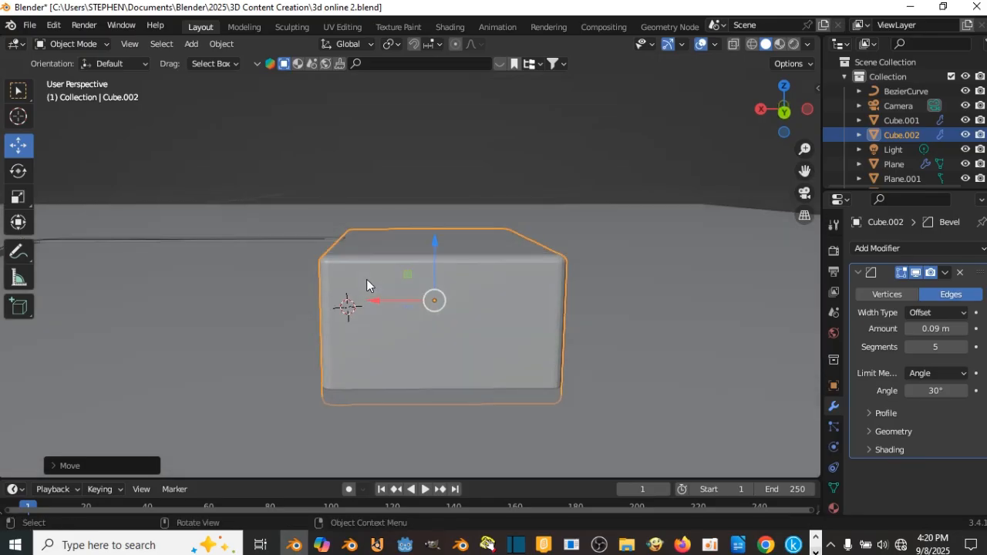
pyautogui.hotkey('shift', 'd')
pyautogui.rightClick(370, 275)
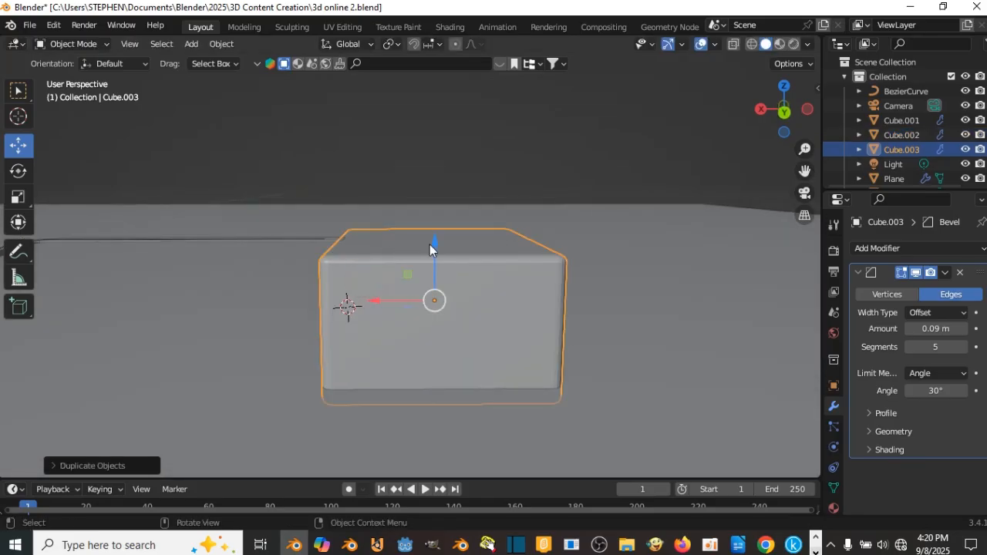
pyautogui.moveTo(429, 244); pyautogui.dragTo(431, 110)
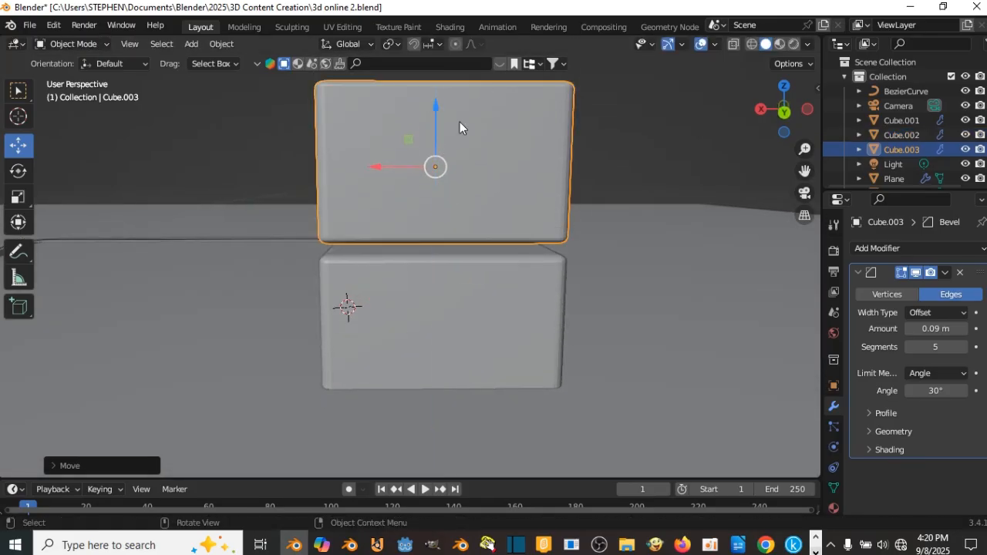
# Scale the upper block down and lower it to rest on top of the lower block
pyautogui.press('s')
pyautogui.click(524, 125)
pyautogui.moveTo(524, 125); pyautogui.dragTo(461, 91, button='middle')
pyautogui.moveTo(463, 102); pyautogui.dragTo(482, 138)
pyautogui.moveTo(483, 138); pyautogui.dragTo(467, 151, button='middle')
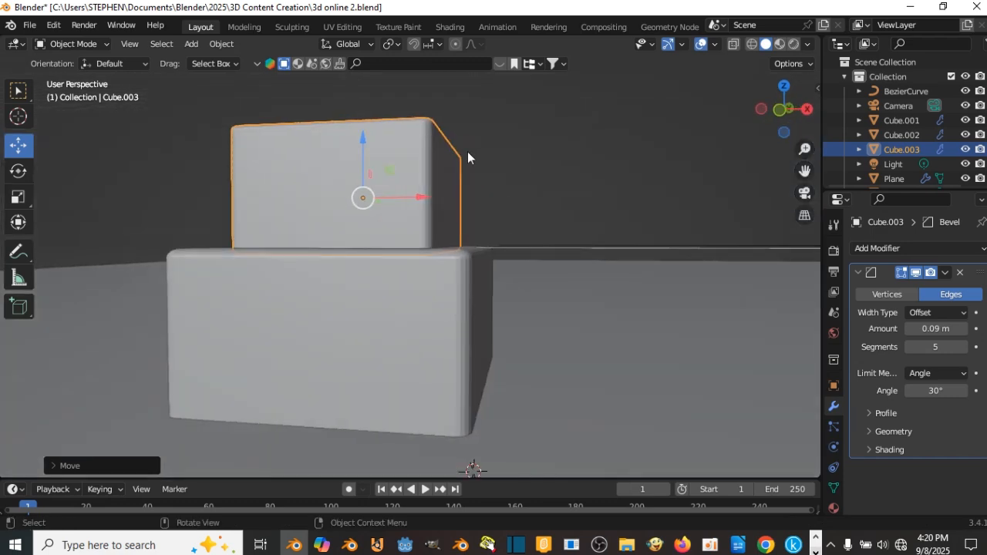
pyautogui.moveTo(368, 145); pyautogui.dragTo(369, 149)
# Apply smooth shading to the lower block and to the upper block
pyautogui.click(440, 306)
pyautogui.moveTo(411, 236); pyautogui.dragTo(465, 313, button='middle')
pyautogui.rightClick(452, 293)
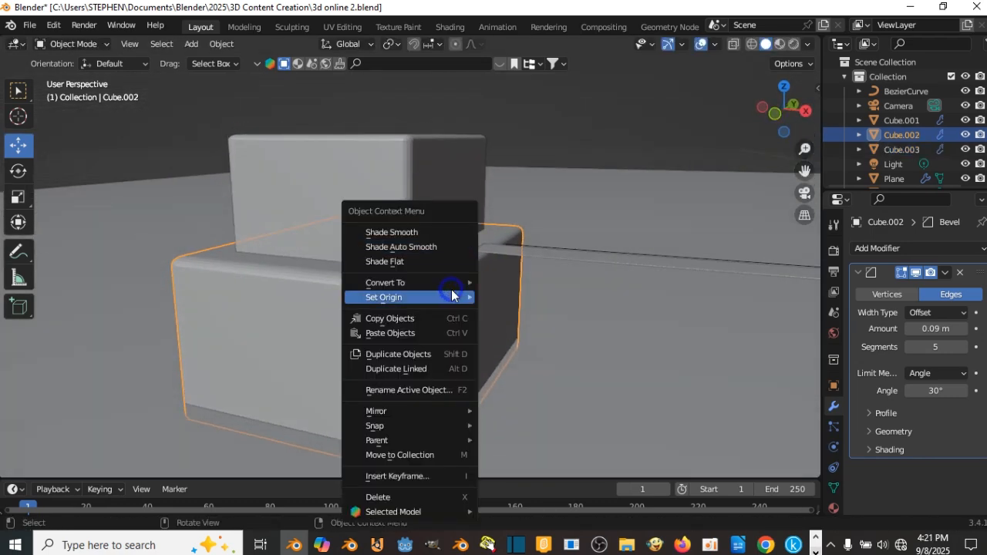
pyautogui.click(444, 248)
pyautogui.click(462, 186)
pyautogui.moveTo(462, 186); pyautogui.dragTo(422, 169, button='middle')
pyautogui.rightClick(494, 218)
pyautogui.click(461, 204)
pyautogui.scroll(-2, 463, 198)
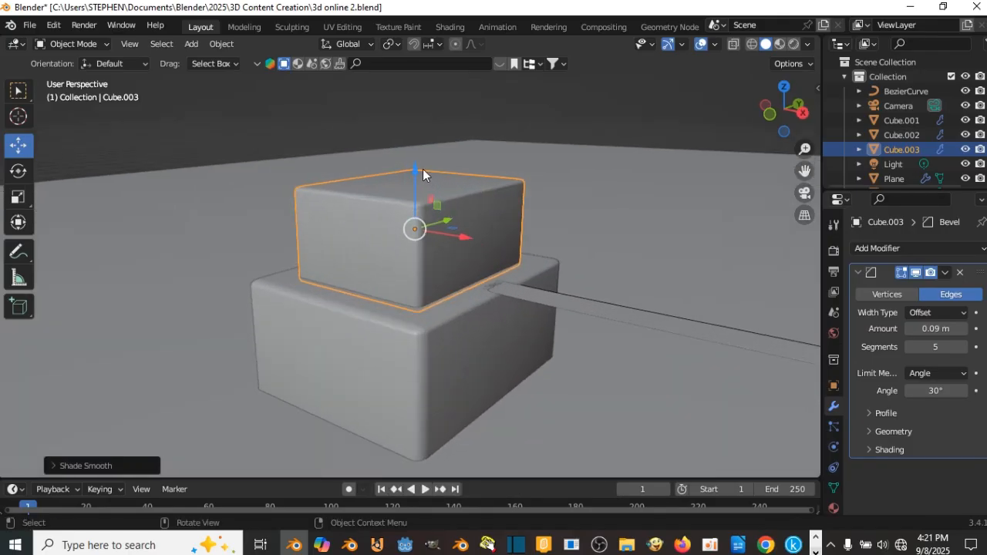
# Reduce the Bevel amount of the upper block to 0.07 m
pyautogui.click(712, 400)
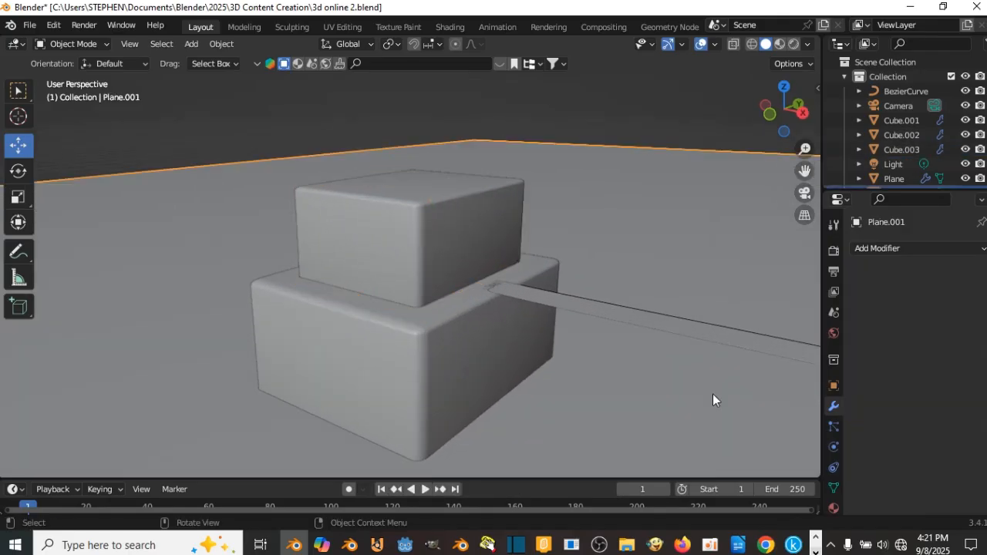
pyautogui.click(501, 232)
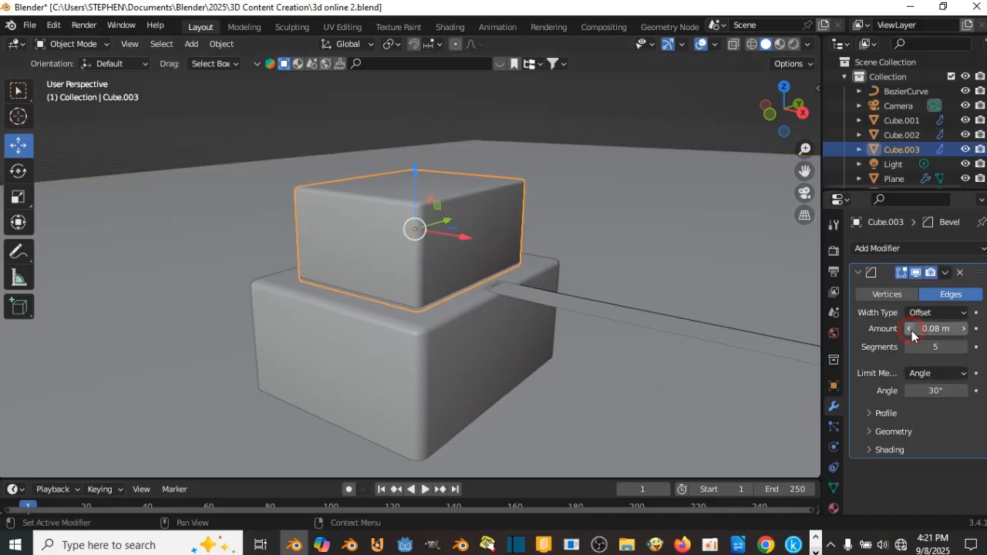
pyautogui.moveTo(407, 172); pyautogui.dragTo(370, 170, button='middle')
# Cut two vertical edge loops into the upper block and spread them apart along Y toward its sides
pyautogui.press('Tab')
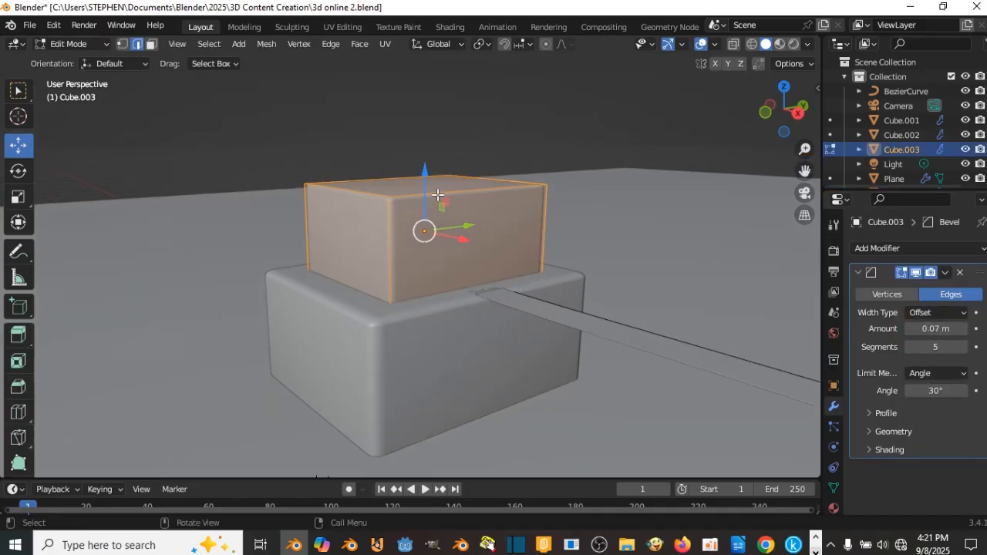
pyautogui.moveTo(499, 216); pyautogui.dragTo(414, 223, button='middle')
pyautogui.scroll(1, 424, 224)
pyautogui.hotkey('ctrl', 'r')
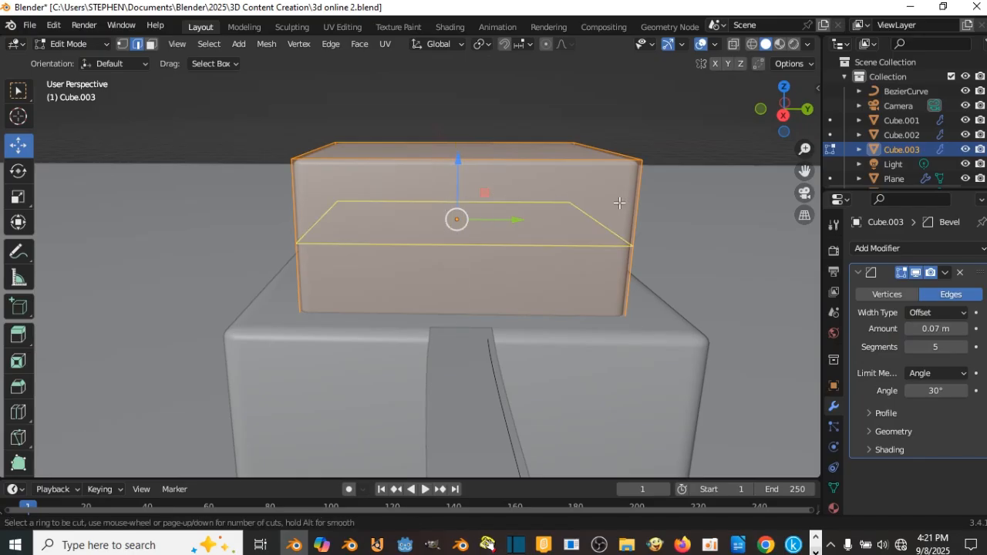
pyautogui.scroll(1, 431, 163)
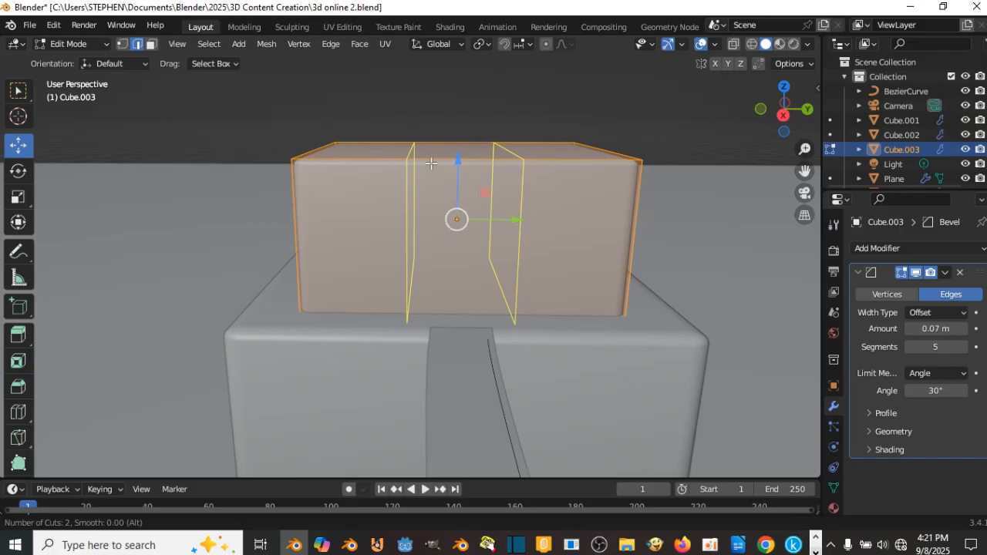
pyautogui.click(432, 164)
pyautogui.click(432, 164)
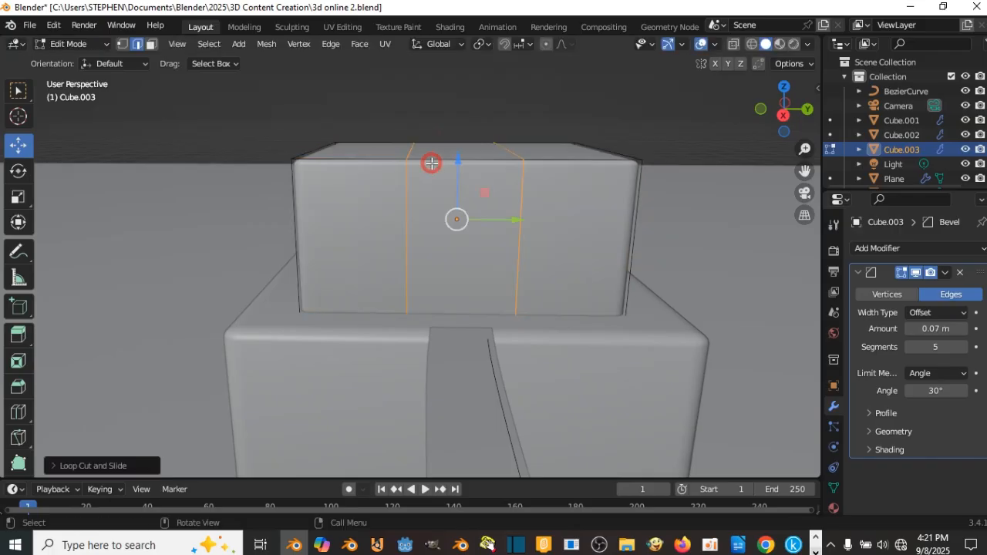
pyautogui.click(18, 198)
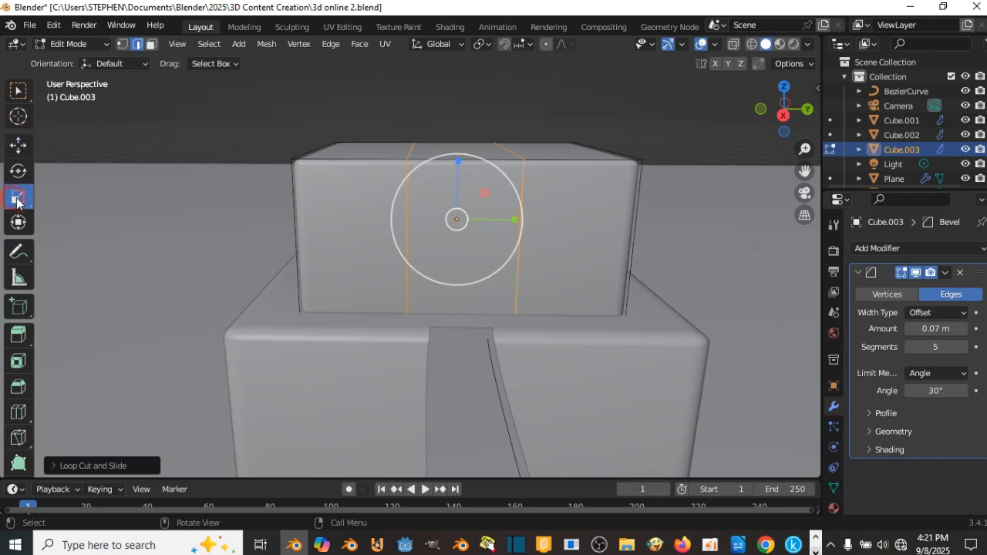
pyautogui.moveTo(514, 220); pyautogui.dragTo(579, 219)
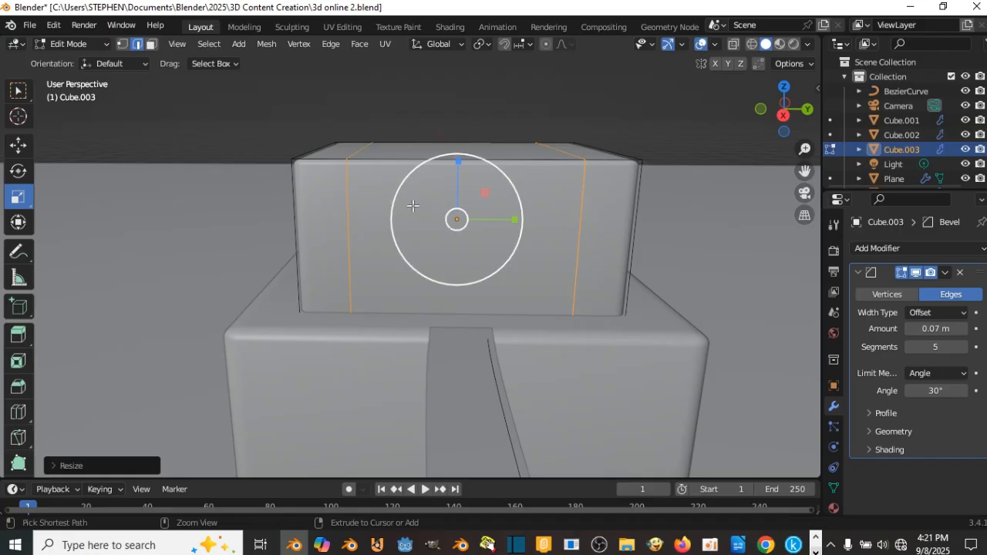
# Add a horizontal loop cut around the upper block and slide it up close to the top edge
pyautogui.hotkey('ctrl', 'r')
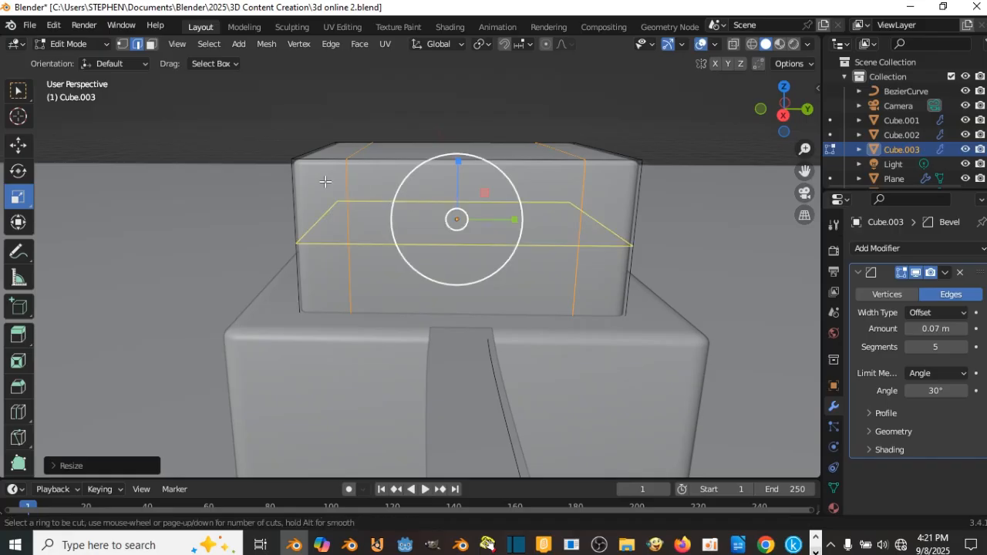
pyautogui.click(325, 181)
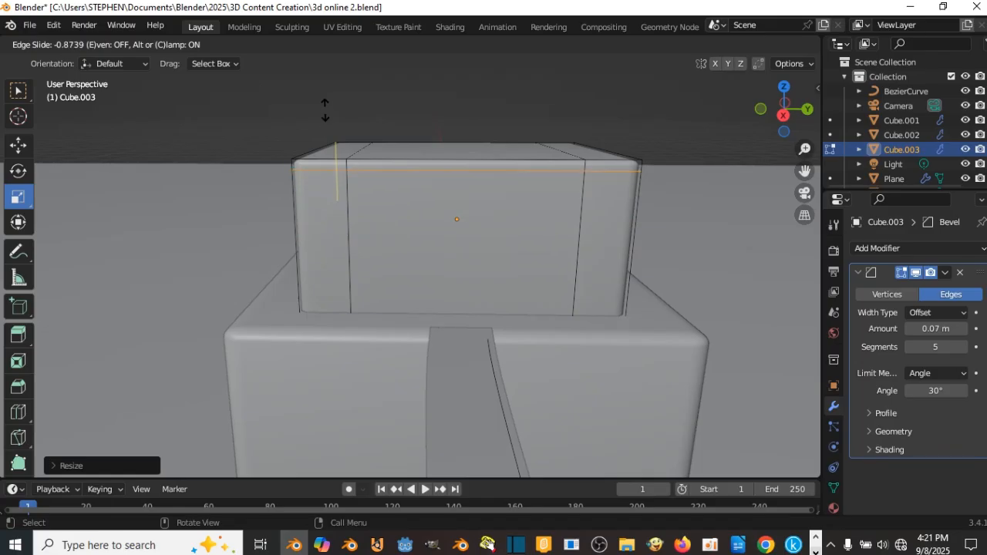
pyautogui.click(326, 108)
# Examine the upper block's loop cuts and bevelled edges from several sides in Object and Edit Mode
pyautogui.moveTo(346, 132); pyautogui.dragTo(427, 232, button='middle')
pyautogui.press('Tab')
pyautogui.press('Tab')
pyautogui.moveTo(522, 254); pyautogui.dragTo(640, 288, button='middle')
pyautogui.press('Tab')
pyautogui.moveTo(483, 259); pyautogui.dragTo(440, 249, button='middle')
pyautogui.press('Tab')
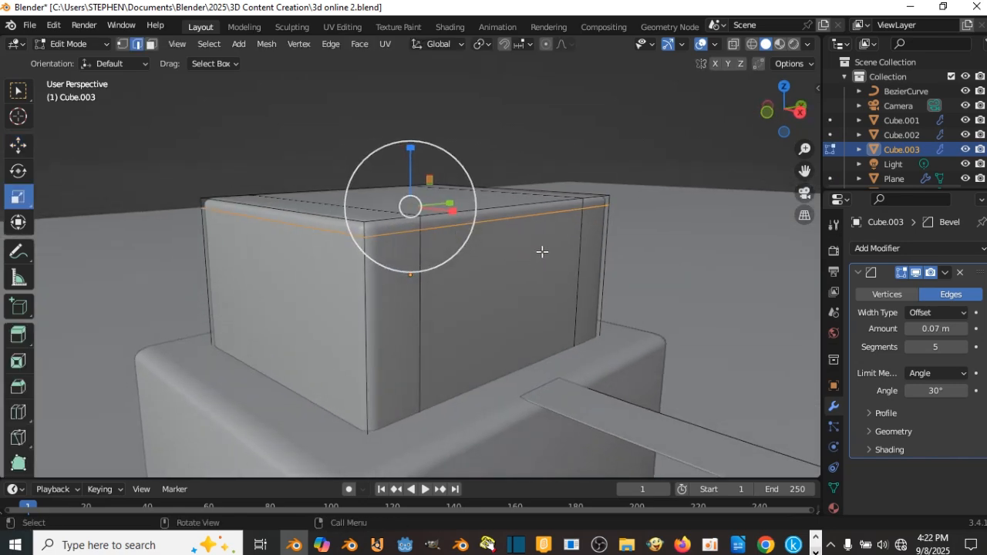
pyautogui.moveTo(550, 257); pyautogui.dragTo(517, 253, button='middle')
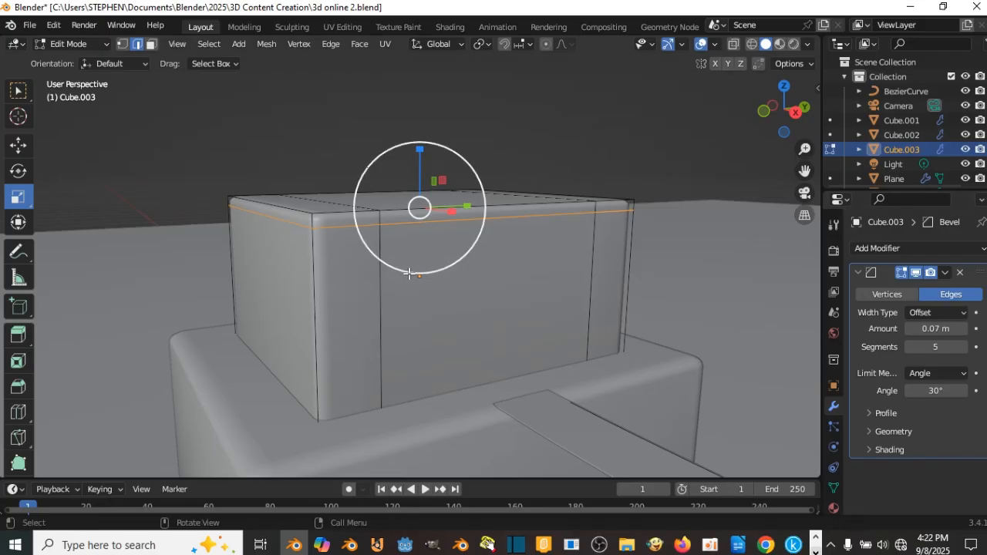
pyautogui.moveTo(409, 274); pyautogui.dragTo(455, 278, button='middle')
pyautogui.click(457, 276)
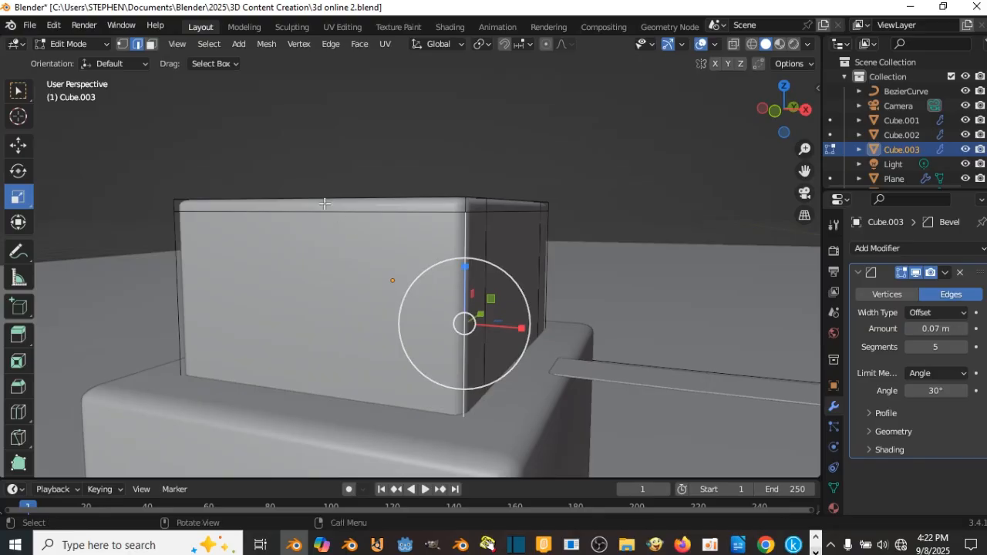
# Extrude the upper block's large central front face slightly outward toward the road to form a raised panel
pyautogui.click(152, 46)
pyautogui.press('a')
pyautogui.moveTo(524, 264); pyautogui.dragTo(362, 272, button='middle')
pyautogui.click(476, 278)
pyautogui.press('e')
pyautogui.click(515, 273)
pyautogui.press('Tab')
pyautogui.scroll(-2, 428, 273)
# Select the raised front panel's face, expand the selection to its rim, and invert the selection to the rest of the block
pyautogui.press('Tab')
pyautogui.click(417, 303)
pyautogui.keyDown('shift'); pyautogui.click(387, 299); pyautogui.keyUp('shift')
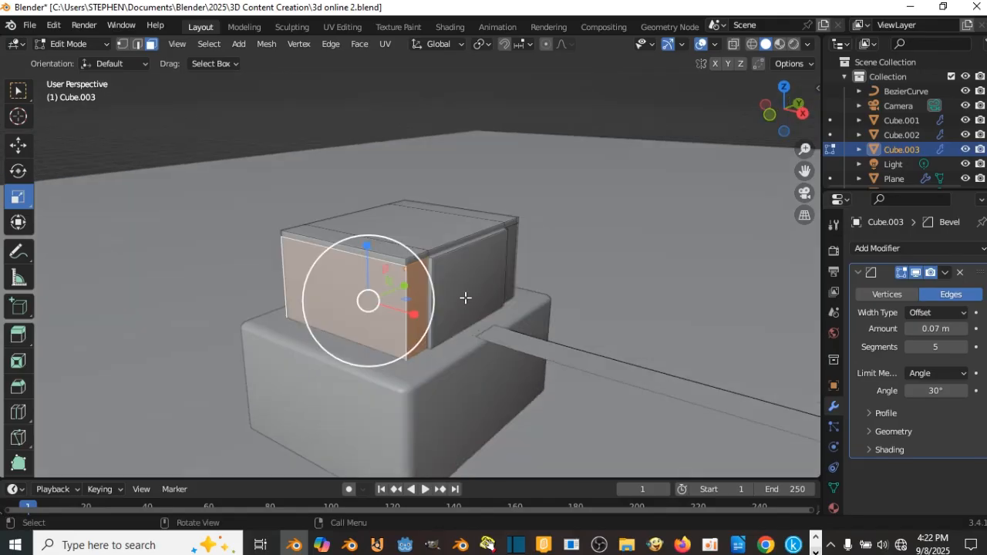
pyautogui.click(463, 293)
pyautogui.moveTo(463, 294); pyautogui.dragTo(459, 287, button='middle')
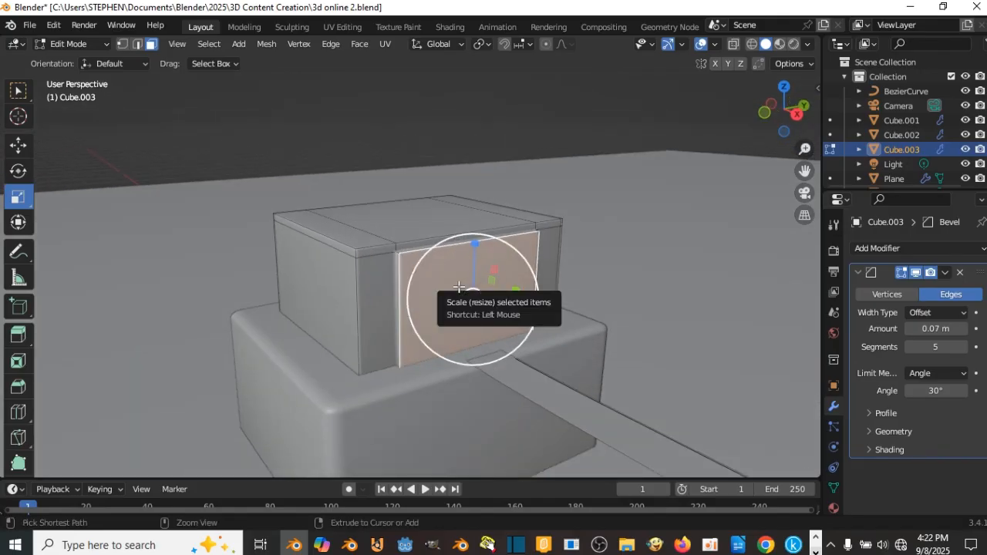
pyautogui.press('ctrl+KP_Add')
pyautogui.scroll(3, 459, 287)
pyautogui.moveTo(459, 287); pyautogui.dragTo(551, 261, button='middle')
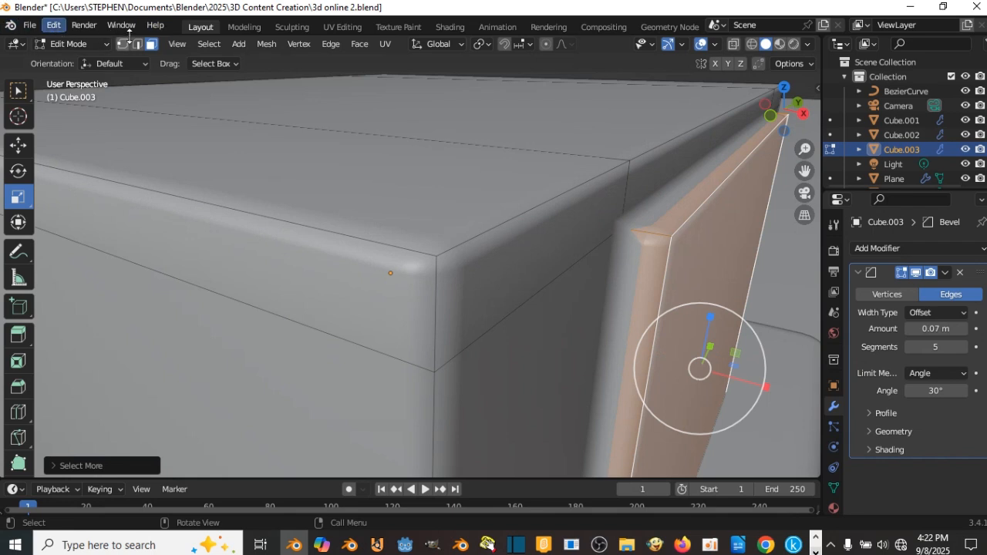
pyautogui.click(177, 44)
pyautogui.moveTo(209, 44)
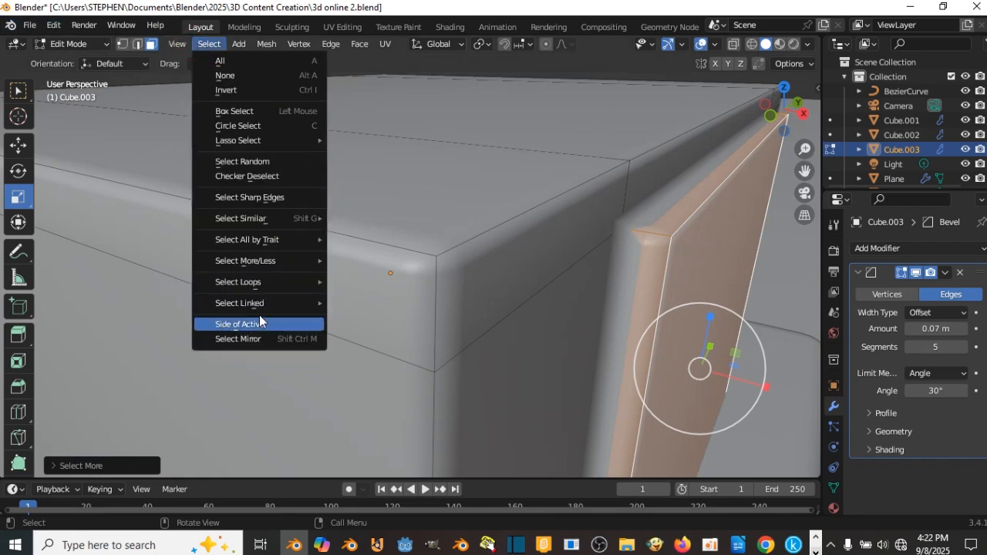
pyautogui.moveTo(257, 260)
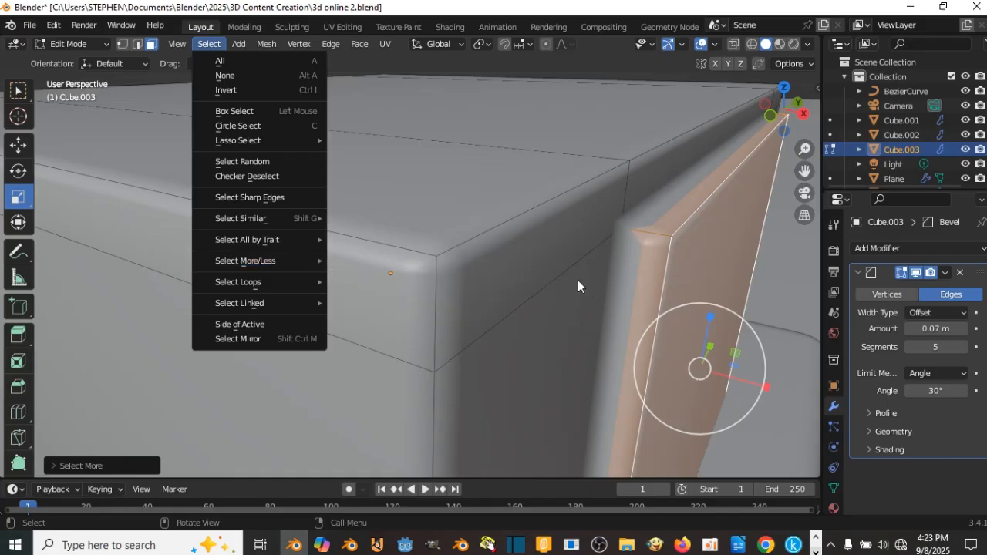
pyautogui.scroll(-5, 703, 202)
pyautogui.moveTo(690, 216); pyautogui.dragTo(601, 239, button='middle')
pyautogui.click(216, 45)
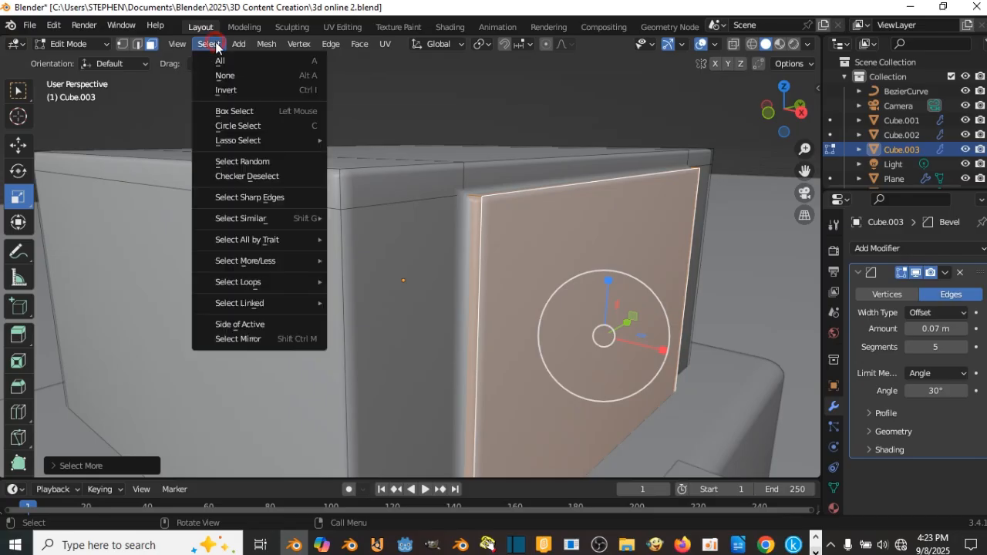
pyautogui.click(232, 94)
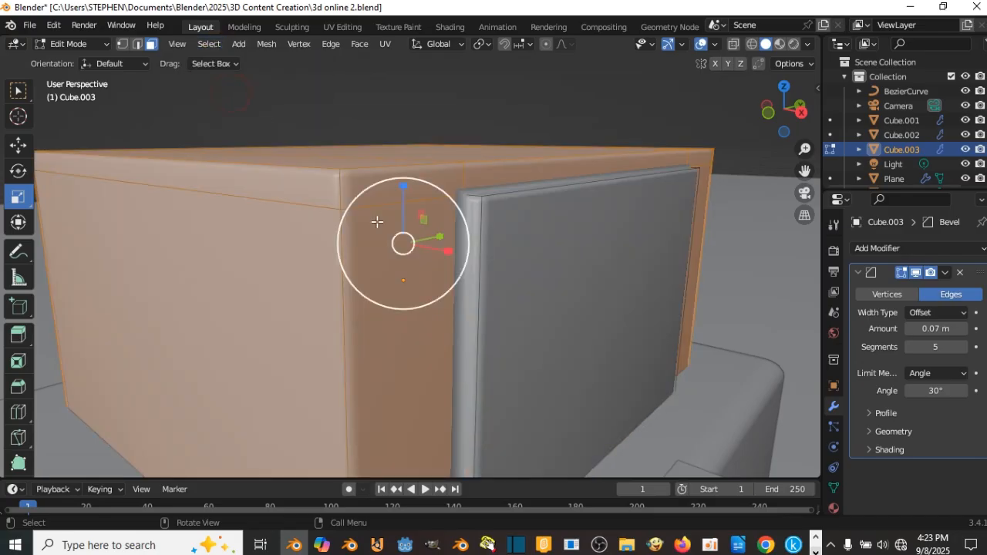
# Subdivide the selected faces of the upper block twice, leaving out the raised front panel
pyautogui.scroll(-2, 233, 26)
pyautogui.scroll(-8, 300, 136)
pyautogui.moveTo(242, 79); pyautogui.dragTo(346, 128, button='middle')
pyautogui.scroll(5, 339, 167)
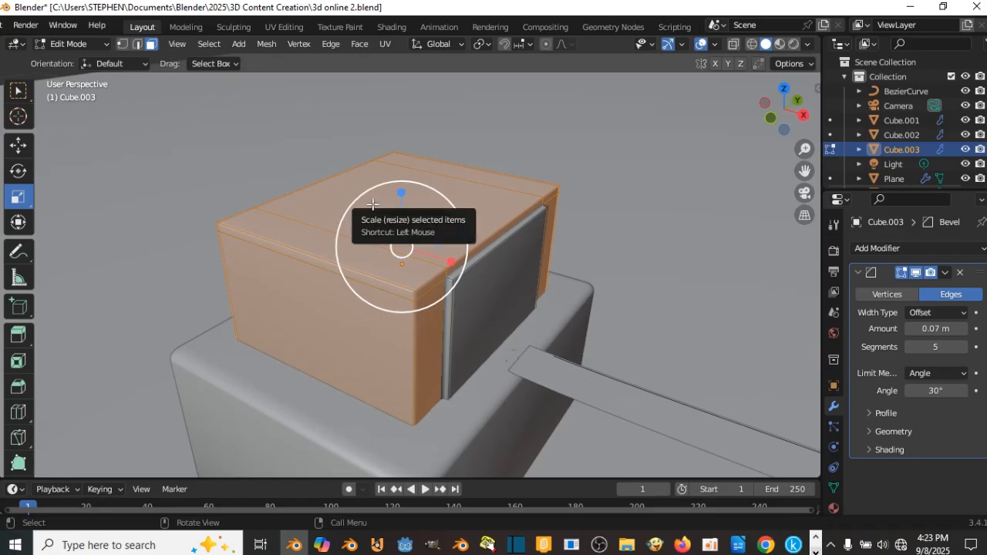
pyautogui.moveTo(377, 235); pyautogui.dragTo(455, 163, button='middle')
pyautogui.moveTo(338, 234); pyautogui.dragTo(436, 250, button='middle')
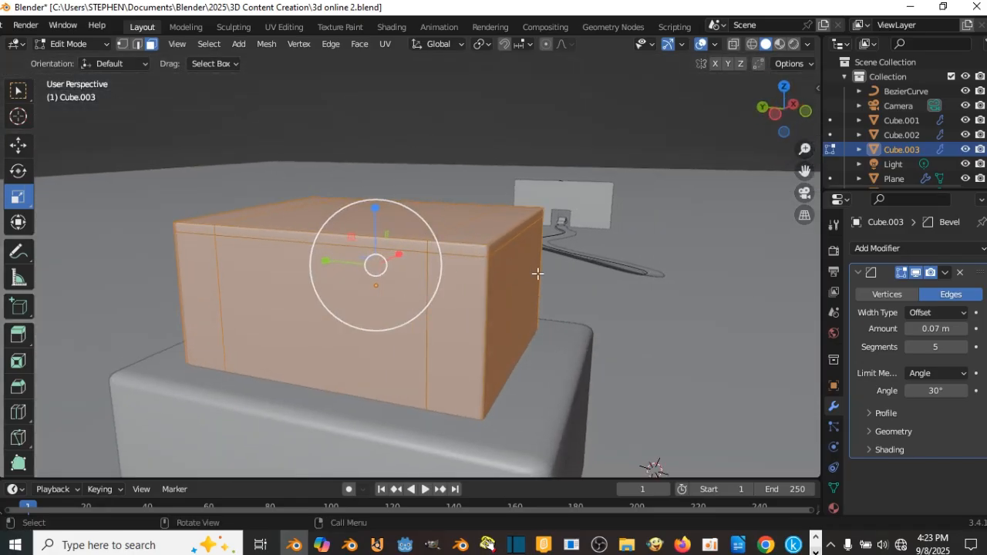
pyautogui.moveTo(535, 273); pyautogui.dragTo(500, 262, button='middle')
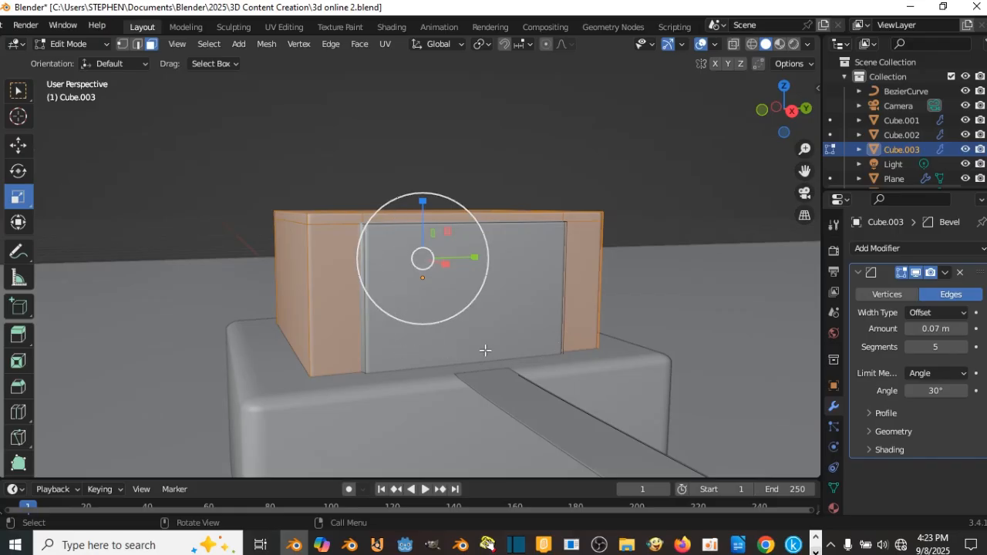
pyautogui.moveTo(349, 248); pyautogui.dragTo(484, 237, button='middle')
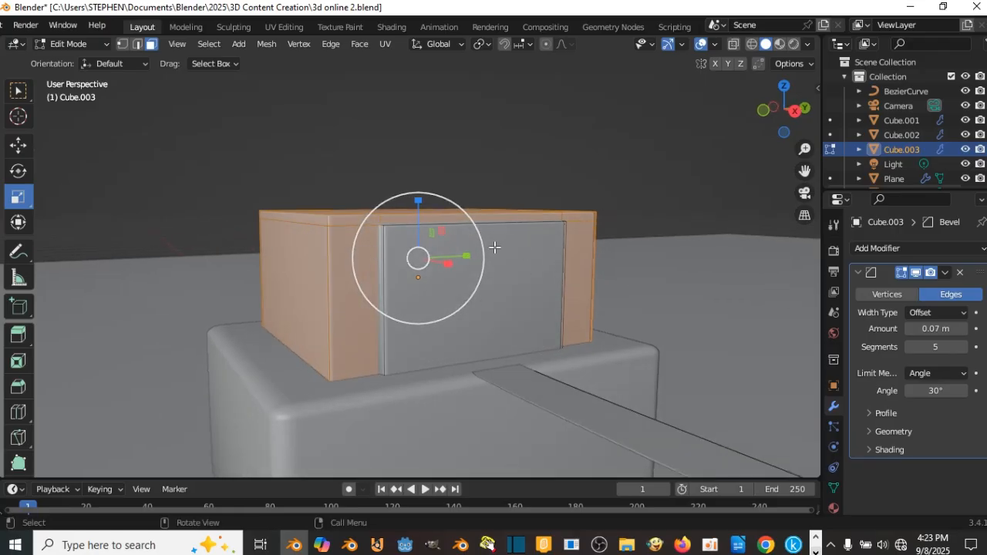
pyautogui.moveTo(463, 274); pyautogui.dragTo(382, 250, button='middle')
pyautogui.rightClick(379, 248)
pyautogui.click(378, 249)
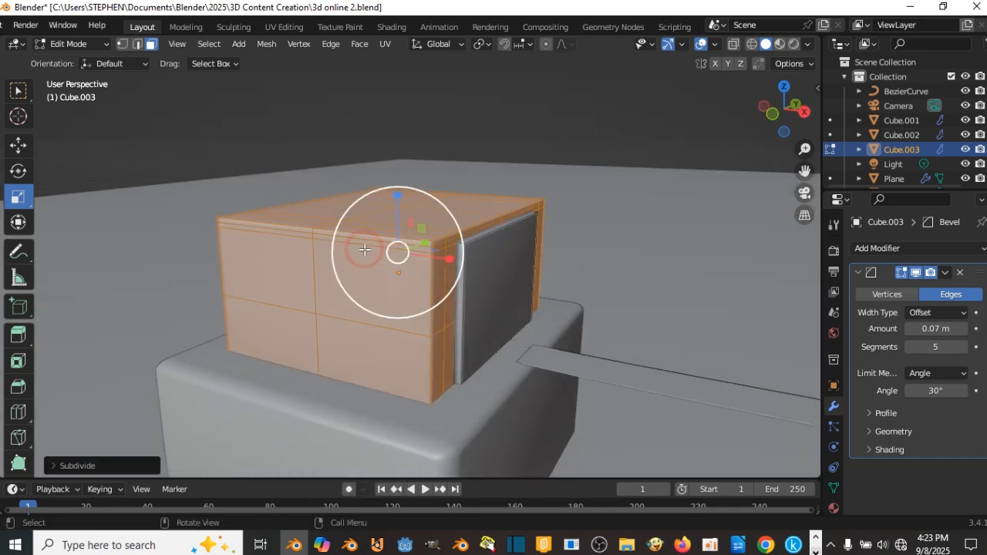
pyautogui.scroll(2, 393, 247)
pyautogui.rightClick(397, 252)
pyautogui.click(384, 247)
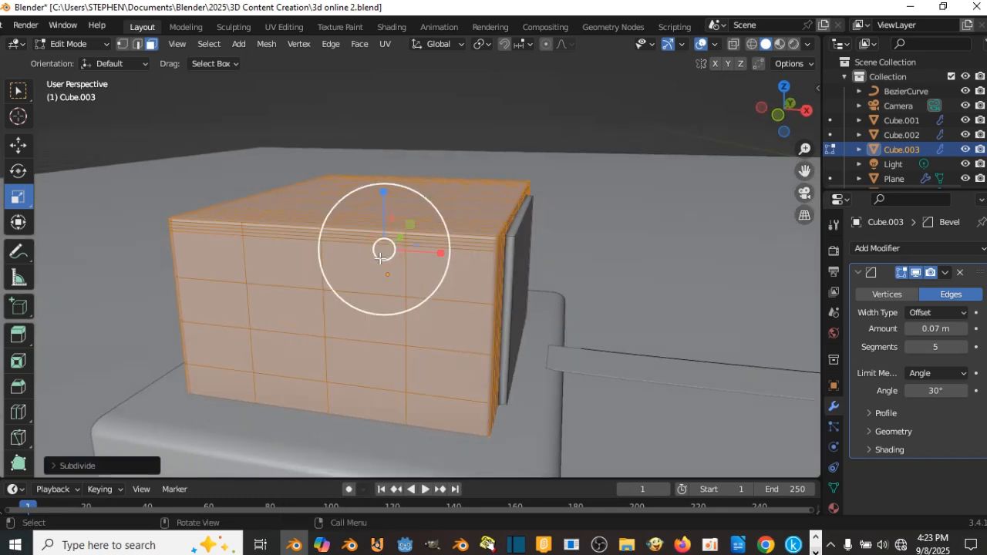
# Add a Wireframe modifier to the upper block in Object Mode
pyautogui.moveTo(386, 249); pyautogui.dragTo(409, 315, button='middle')
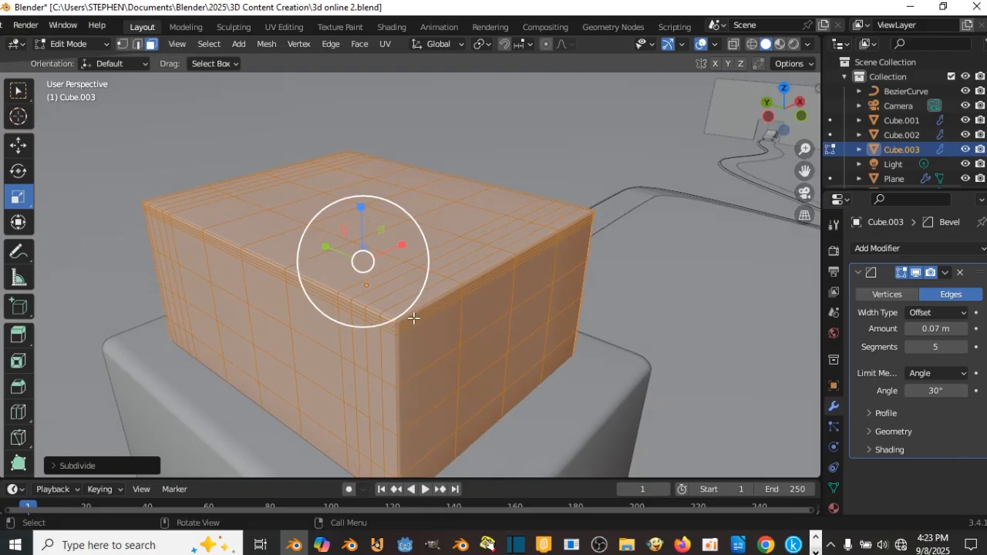
pyautogui.moveTo(438, 246); pyautogui.dragTo(389, 253, button='middle')
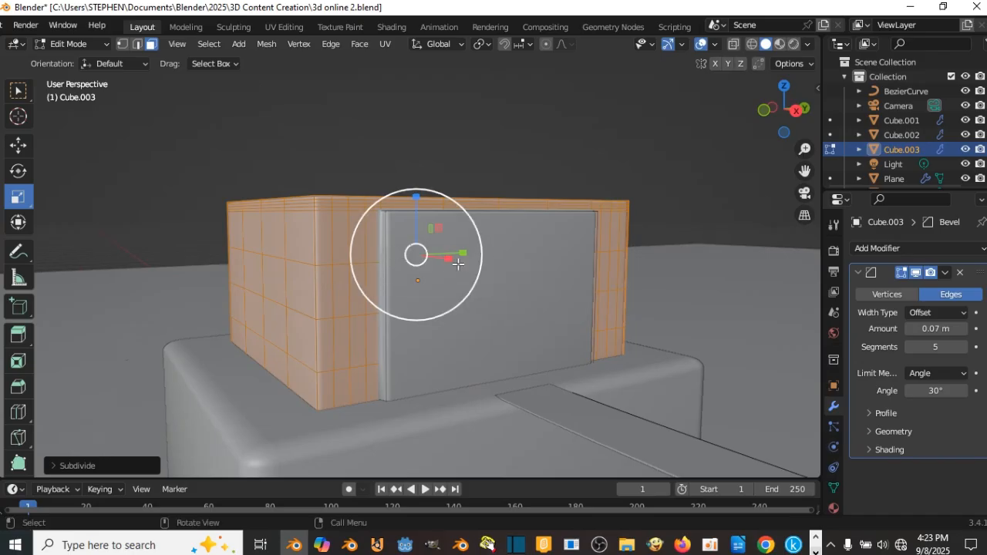
pyautogui.moveTo(435, 259); pyautogui.dragTo(417, 254, button='middle')
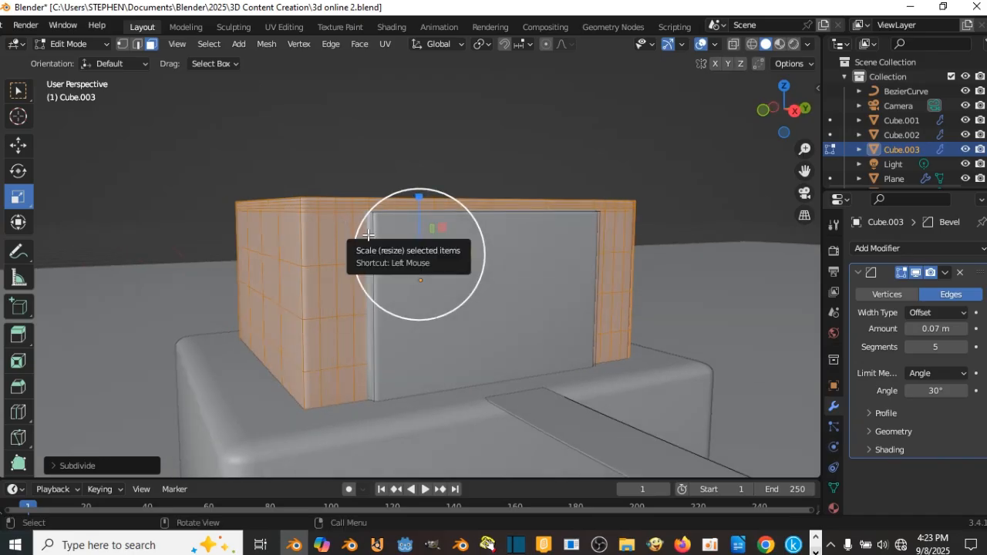
pyautogui.press('Tab')
pyautogui.moveTo(375, 235); pyautogui.dragTo(655, 308, button='middle')
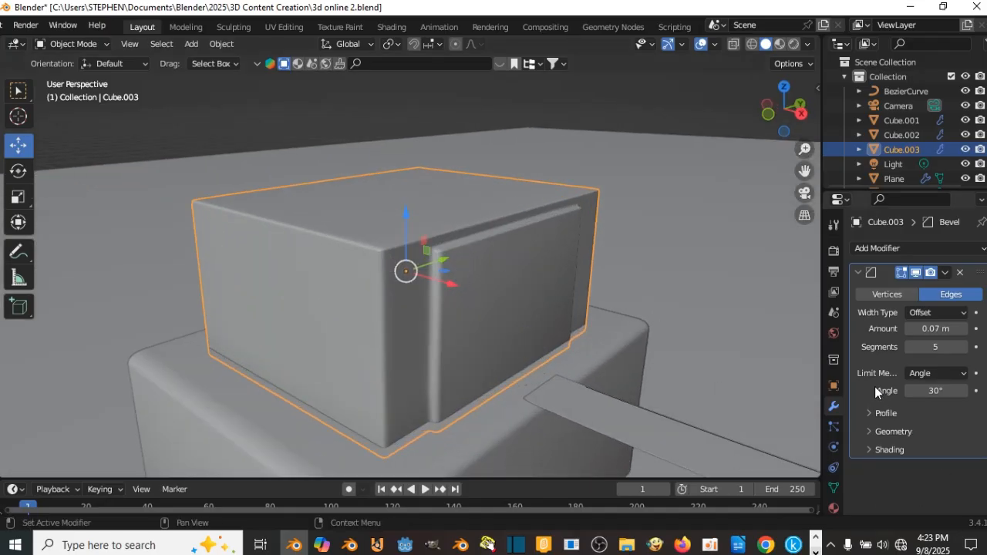
pyautogui.click(901, 248)
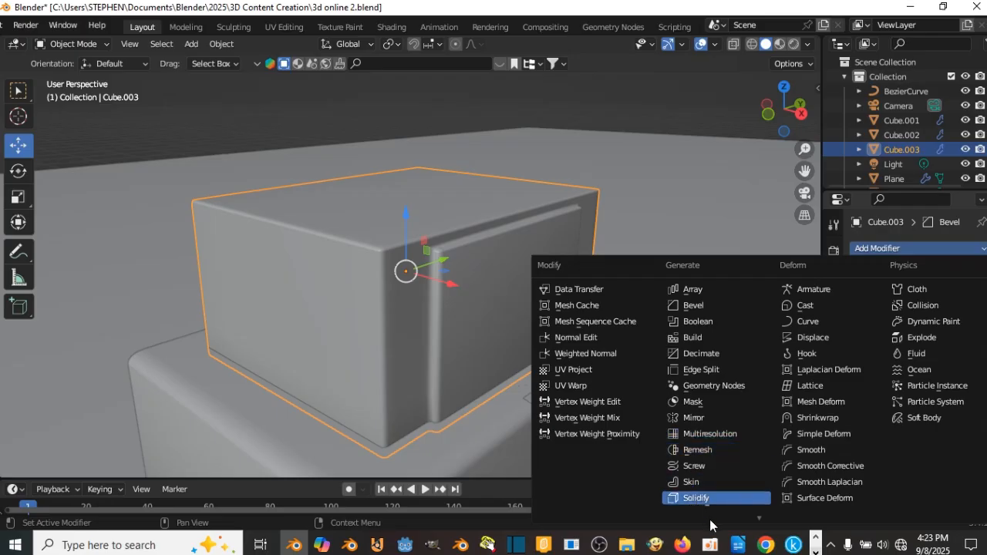
pyautogui.moveTo(709, 519)
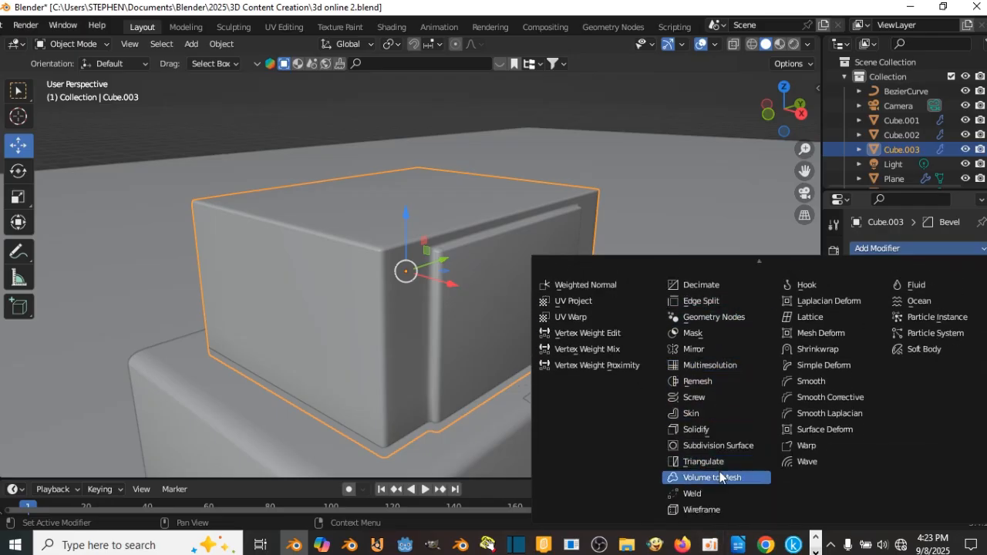
pyautogui.click(715, 511)
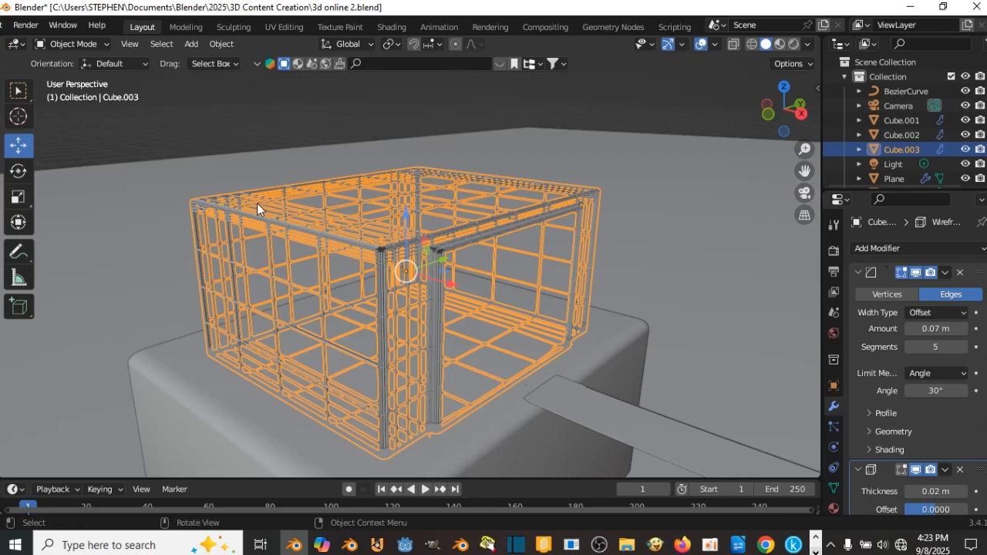
# Select the raised front panel's face, subdivide it three times, and return to Object Mode
pyautogui.moveTo(257, 203); pyautogui.dragTo(350, 170, button='middle')
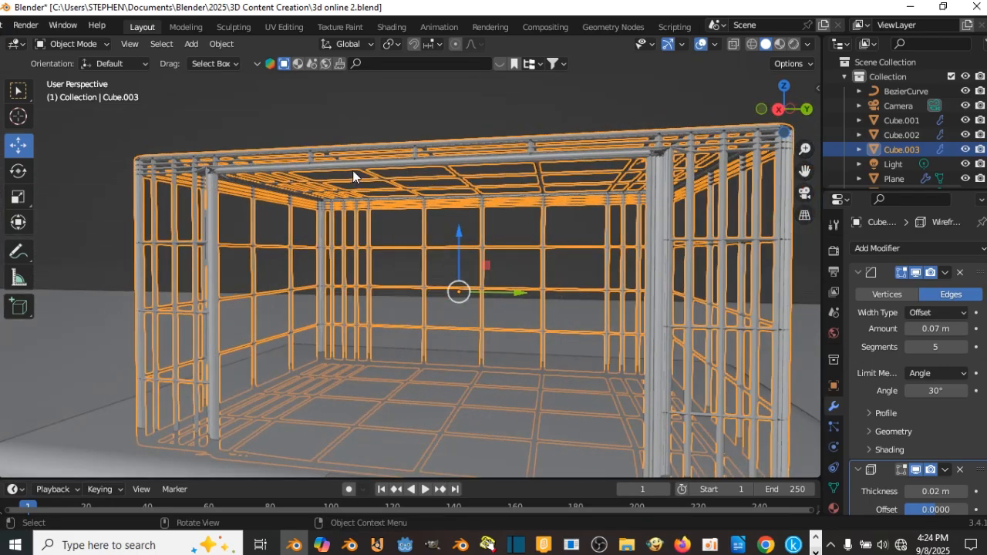
pyautogui.press('Tab')
pyautogui.click(309, 243)
pyautogui.moveTo(310, 243); pyautogui.dragTo(376, 237, button='middle')
pyautogui.press('Tab')
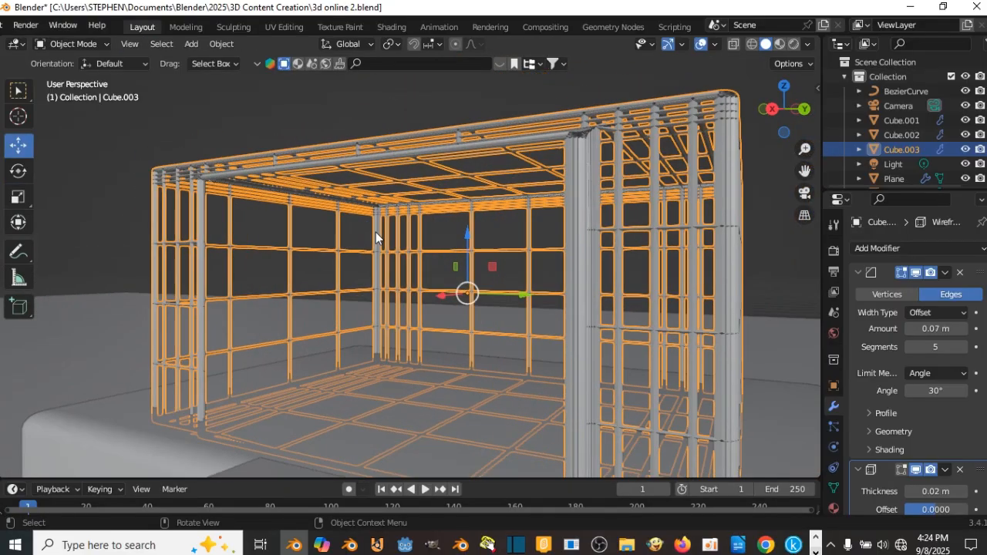
pyautogui.press('Tab')
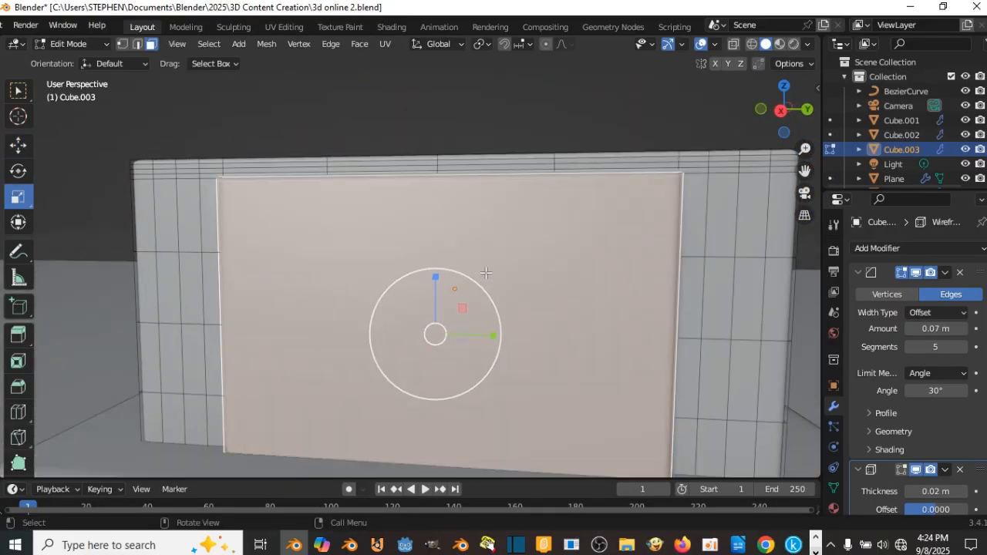
pyautogui.rightClick(477, 274)
pyautogui.click(460, 262)
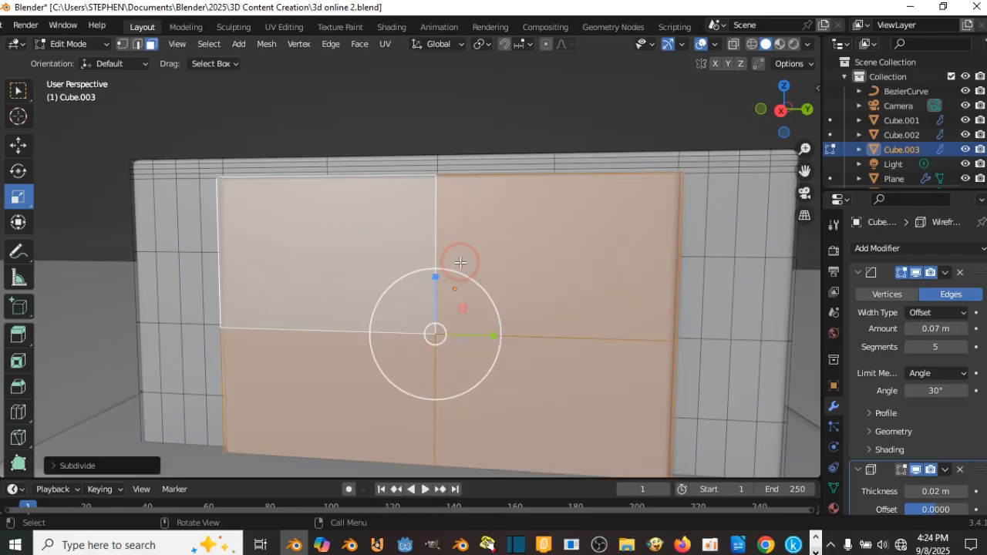
pyautogui.rightClick(459, 257)
pyautogui.click(459, 246)
pyautogui.rightClick(461, 269)
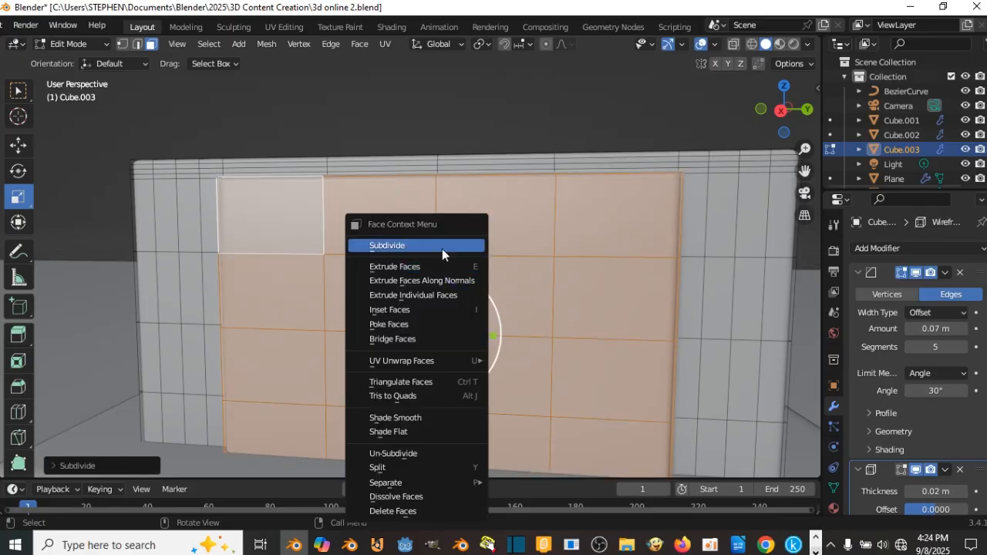
pyautogui.click(442, 247)
pyautogui.press('Tab')
# Widen the modifier properties area and set the Wireframe modifier's thickness to 0.031 m
pyautogui.scroll(-5, 433, 273)
pyautogui.moveTo(433, 273); pyautogui.dragTo(415, 284, button='middle')
pyautogui.scroll(4, 544, 284)
pyautogui.scroll(2, 548, 241)
pyautogui.scroll(-4, 541, 204)
pyautogui.click(459, 283)
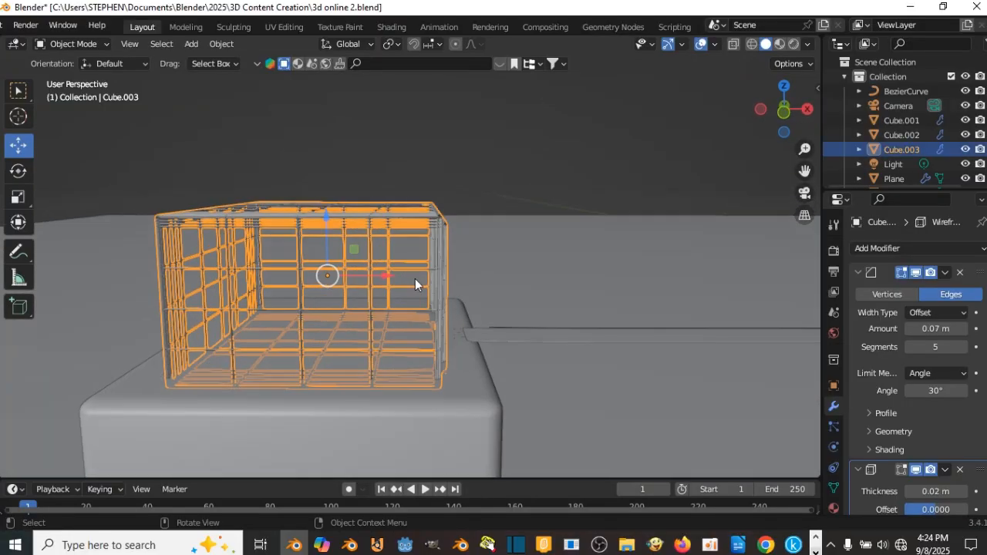
pyautogui.scroll(2, 415, 284)
pyautogui.scroll(-4, 906, 379)
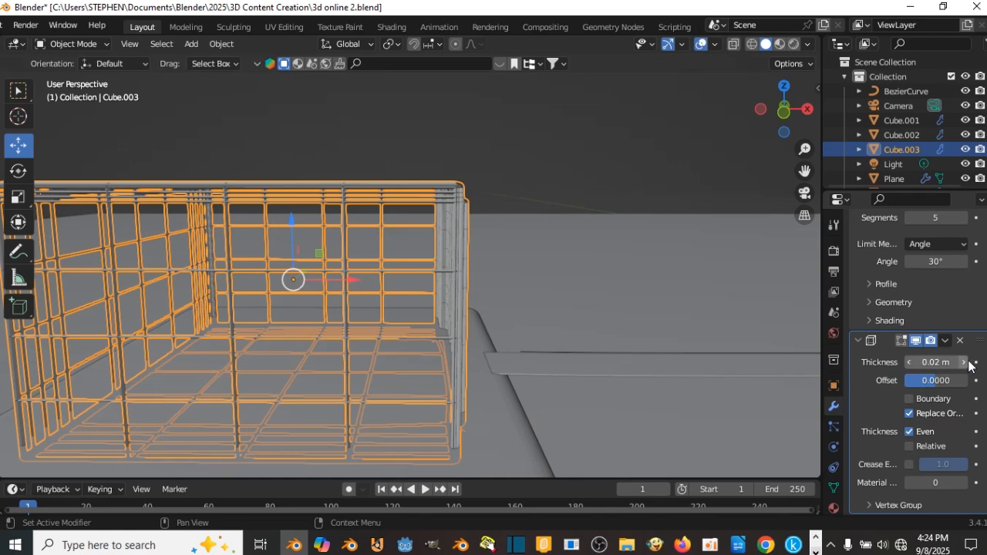
pyautogui.scroll(4, 960, 371)
pyautogui.scroll(-4, 957, 386)
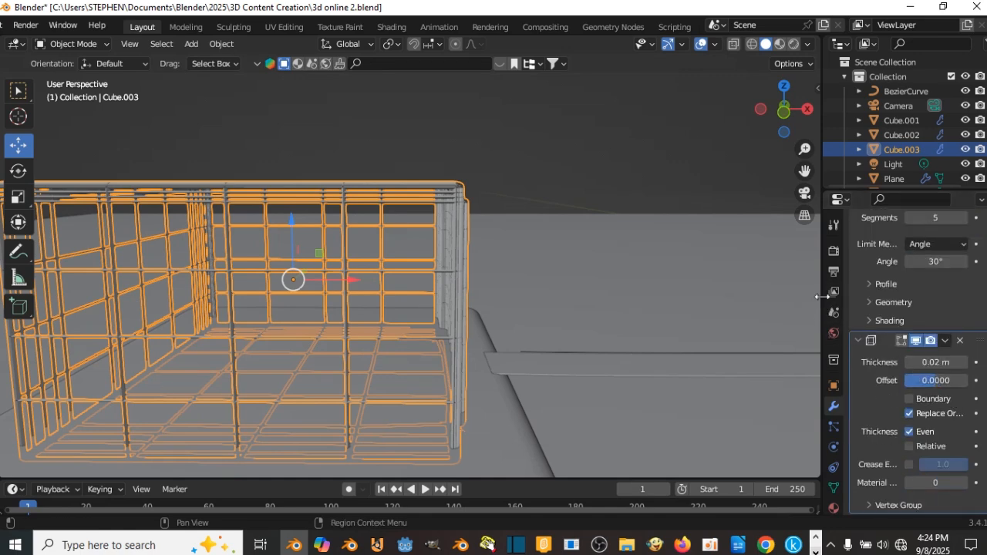
pyautogui.moveTo(821, 296); pyautogui.dragTo(758, 296)
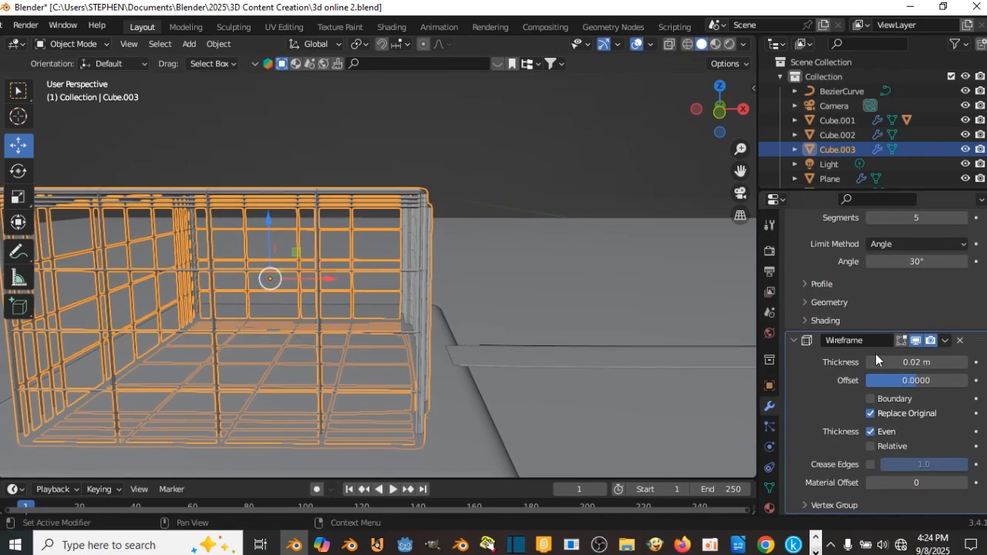
pyautogui.click(963, 363)
pyautogui.click(963, 362)
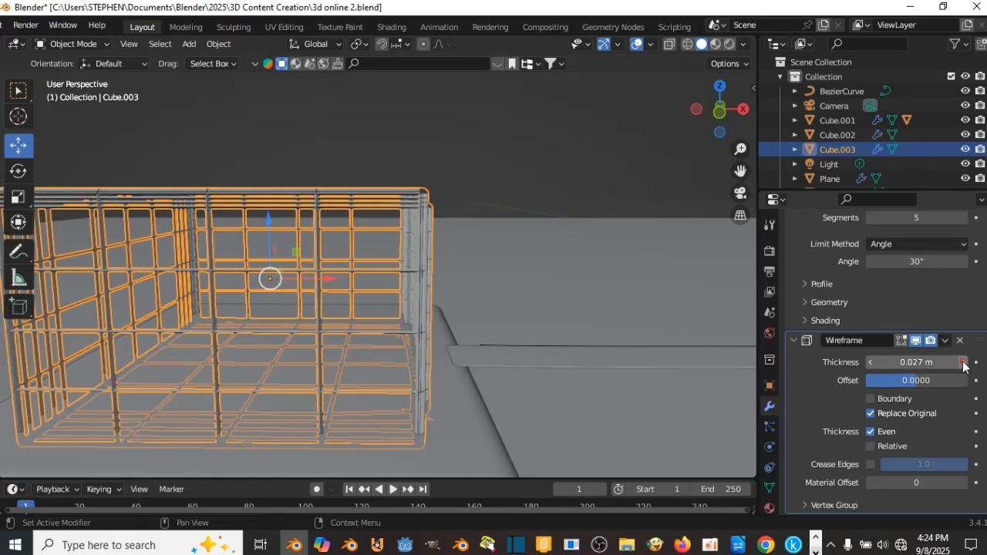
pyautogui.click(963, 363)
# In Edit Mode, grow the front panel's face selection to include the rounded faces around its rim
pyautogui.moveTo(546, 260); pyautogui.dragTo(411, 270, button='middle')
pyautogui.scroll(3, 414, 282)
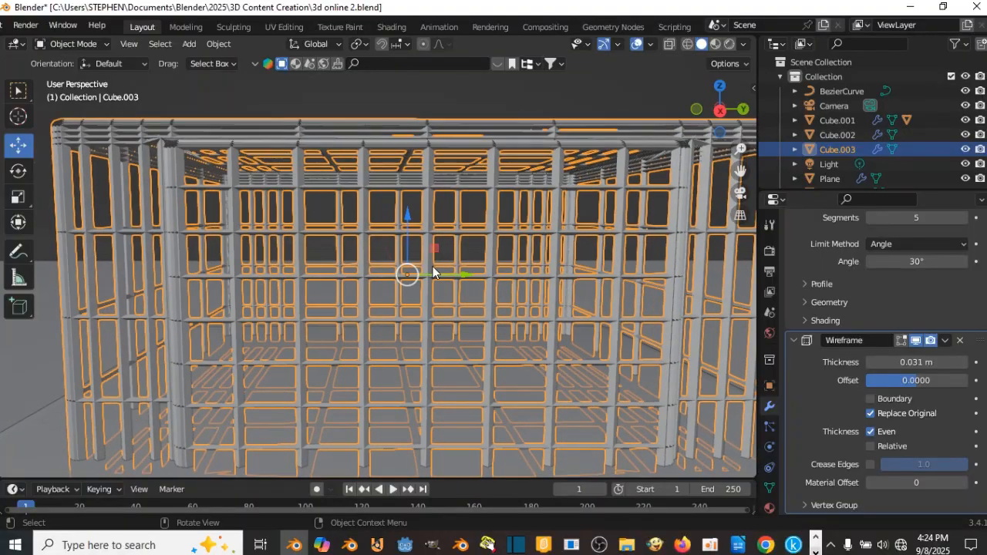
pyautogui.scroll(-4, 444, 266)
pyautogui.moveTo(483, 271); pyautogui.dragTo(568, 272, button='middle')
pyautogui.scroll(3, 492, 280)
pyautogui.moveTo(492, 280); pyautogui.dragTo(518, 310, button='middle')
pyautogui.press('Tab')
pyautogui.scroll(4, 512, 297)
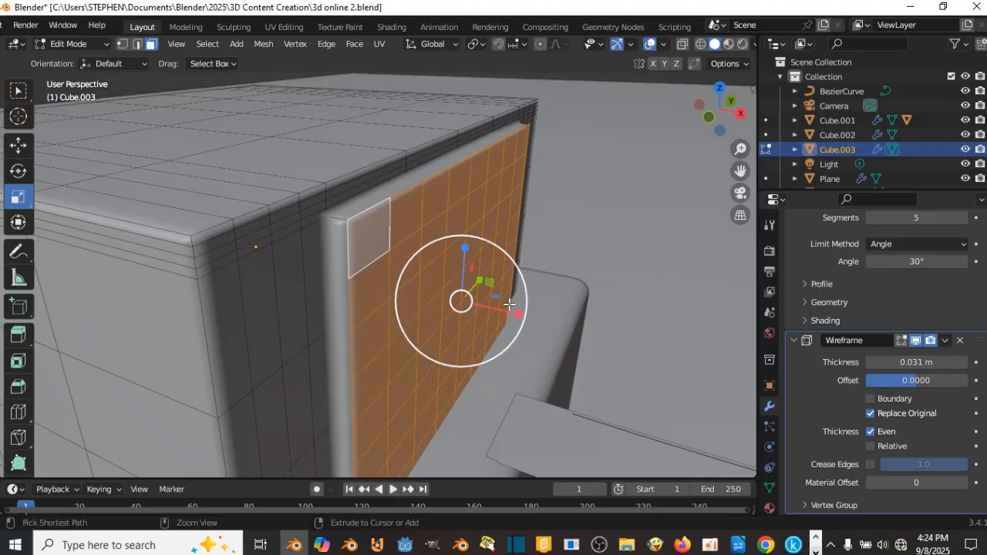
pyautogui.press('ctrl+KP_Add')
pyautogui.scroll(-5, 511, 304)
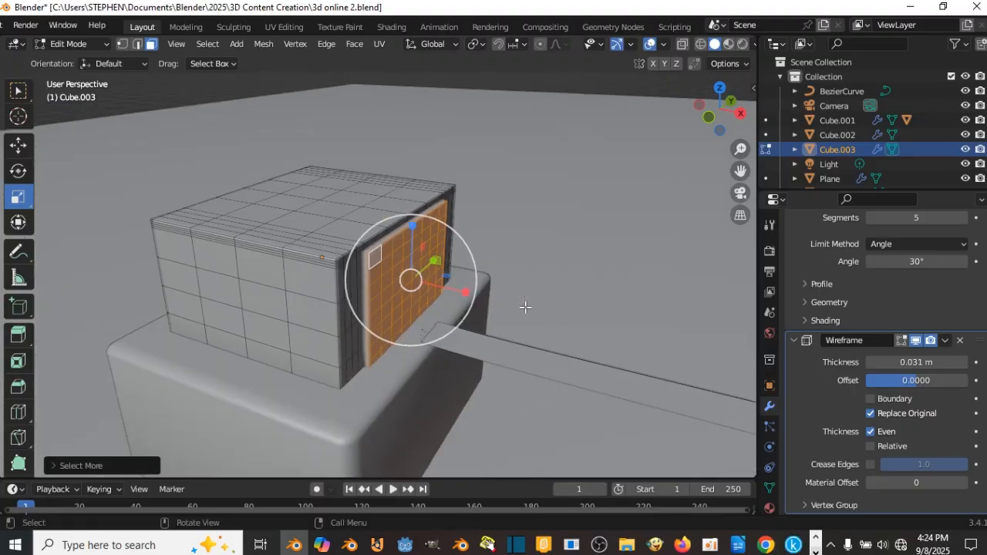
pyautogui.moveTo(527, 306); pyautogui.dragTo(553, 298, button='middle')
pyautogui.scroll(3, 469, 295)
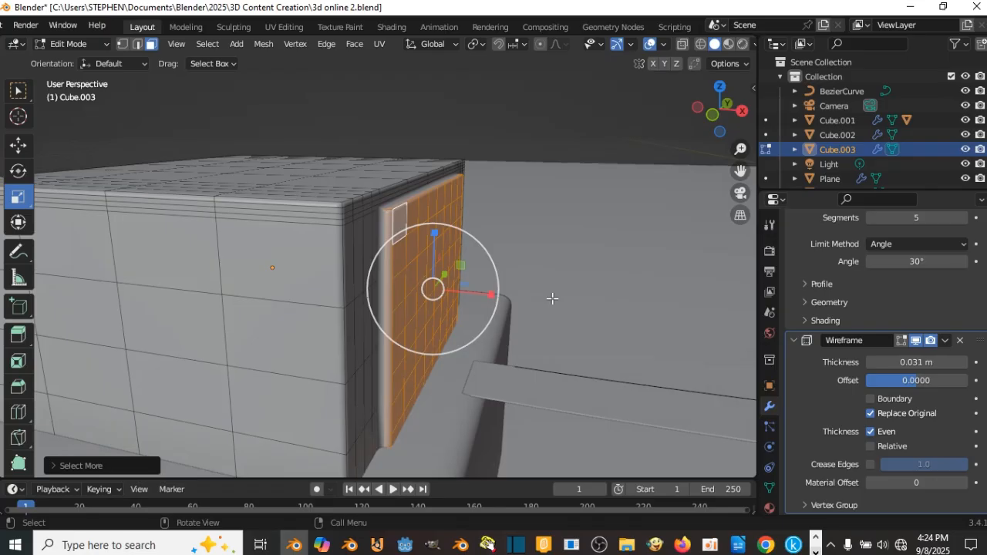
# Separate the selected panel faces into their own object and select that object in Object Mode
pyautogui.press('p')
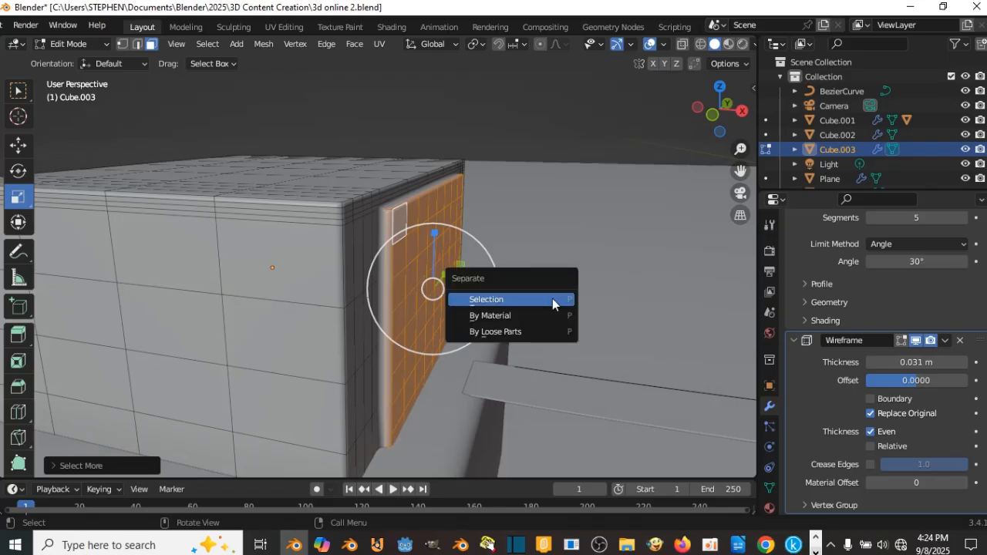
pyautogui.press('p')
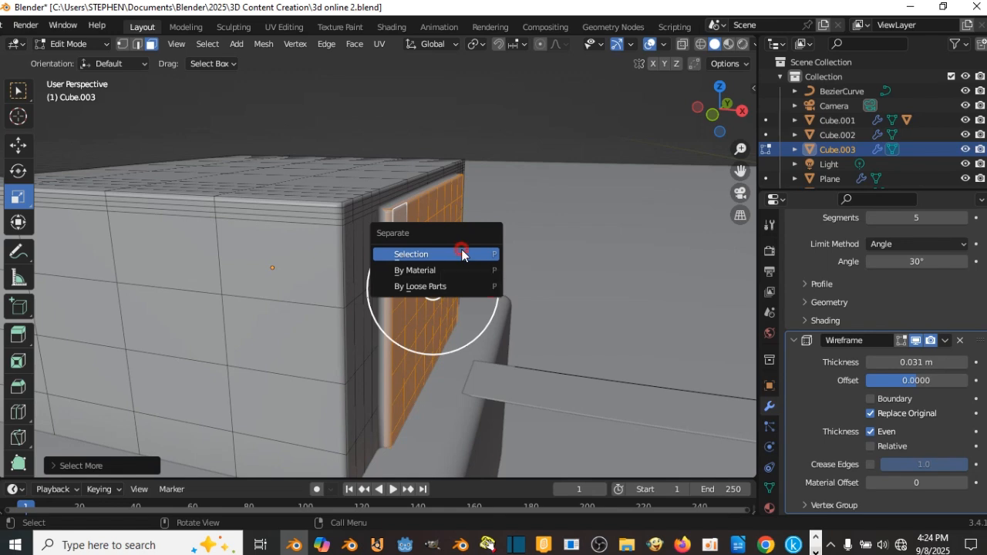
pyautogui.click(461, 254)
pyautogui.moveTo(471, 264); pyautogui.dragTo(420, 277, button='middle')
pyautogui.scroll(-4, 425, 263)
pyautogui.press('Tab')
pyautogui.click(426, 273)
# Apply the scale of the separated front panel to clean up its wireframe bars
pyautogui.scroll(5, 426, 273)
pyautogui.scroll(3, 449, 251)
pyautogui.scroll(-2, 449, 258)
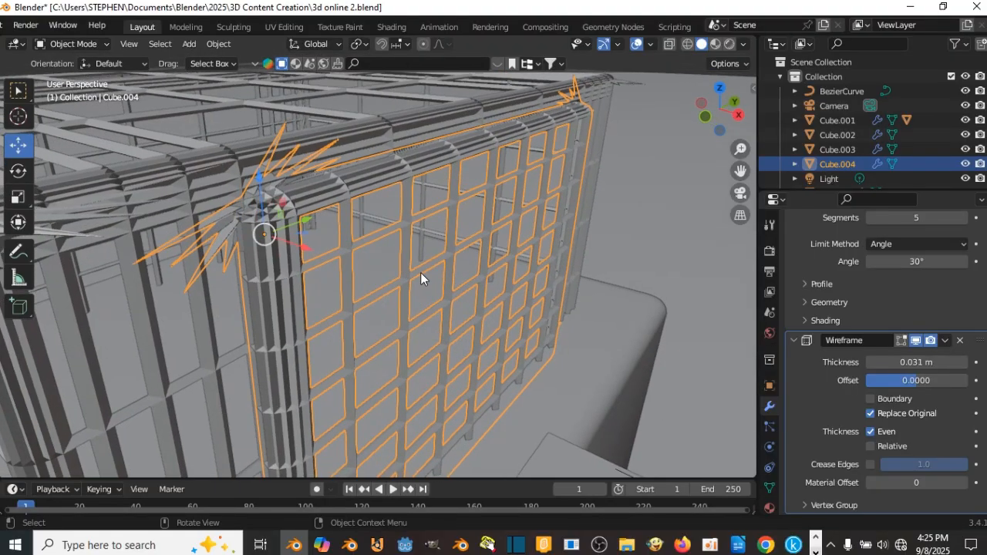
pyautogui.scroll(-5, 279, 232)
pyautogui.scroll(5, 271, 223)
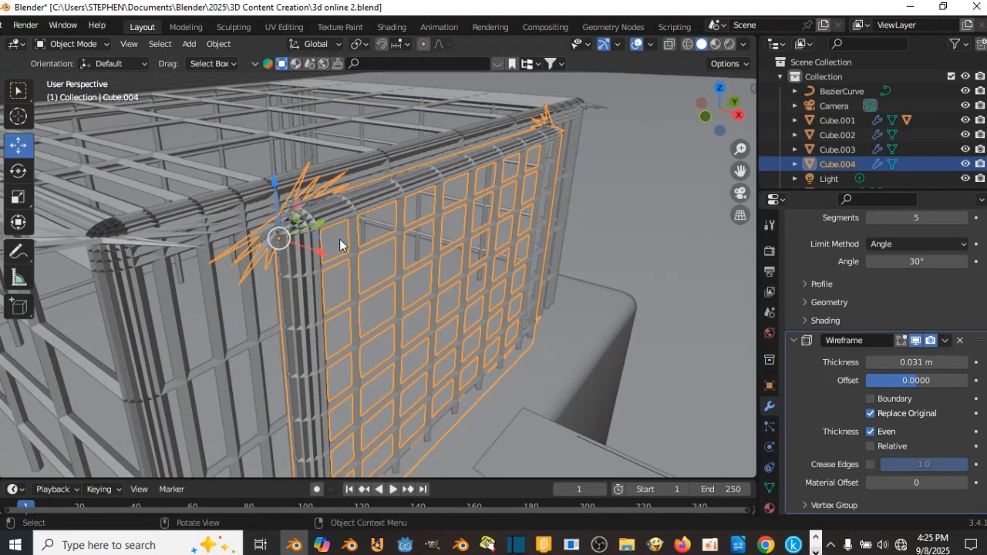
pyautogui.hotkey('ctrl', 'a')
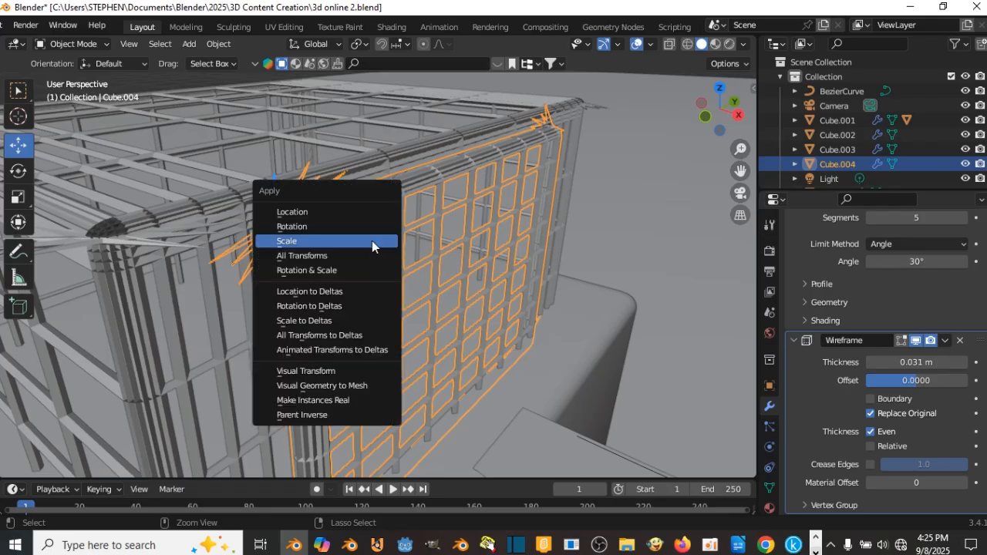
pyautogui.click(371, 242)
pyautogui.moveTo(372, 243); pyautogui.dragTo(389, 238, button='middle')
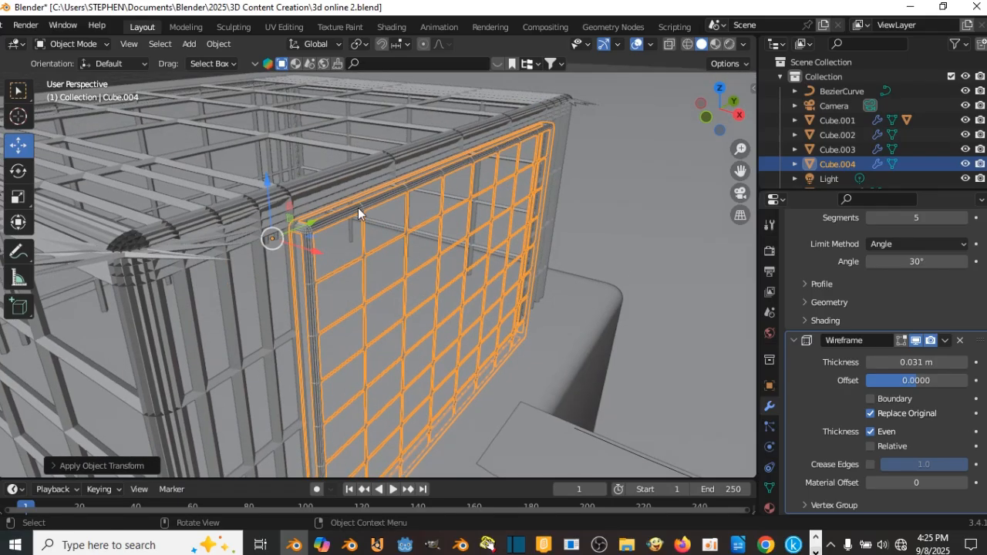
# Select the upper wireframe block and apply its scale
pyautogui.click(233, 222)
pyautogui.hotkey('ctrl', 'a')
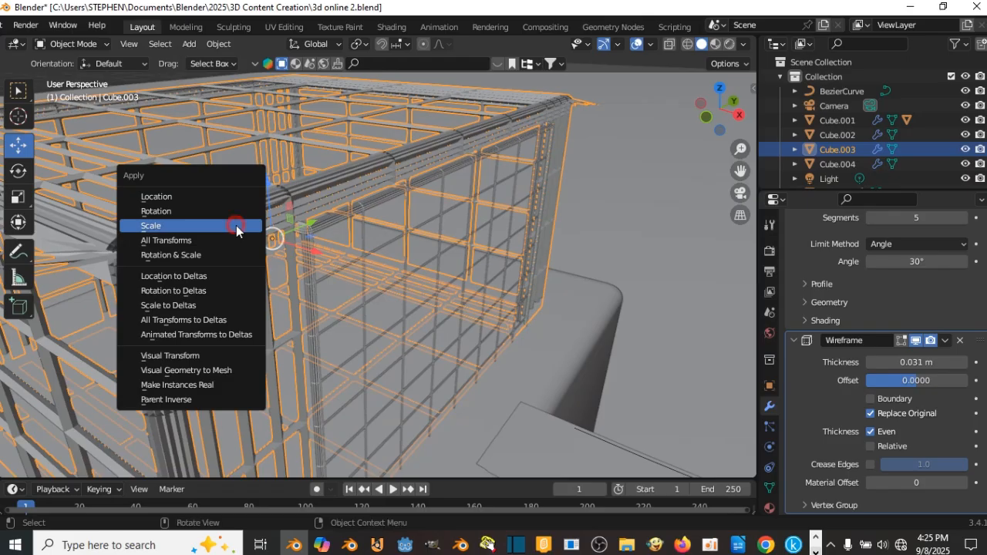
pyautogui.click(236, 225)
pyautogui.scroll(-3, 252, 226)
pyautogui.moveTo(252, 226); pyautogui.dragTo(271, 228, button='middle')
pyautogui.scroll(3, 341, 229)
# Reselect the upper block behind the front panel and increase its Wireframe modifier's thickness
pyautogui.click(404, 208)
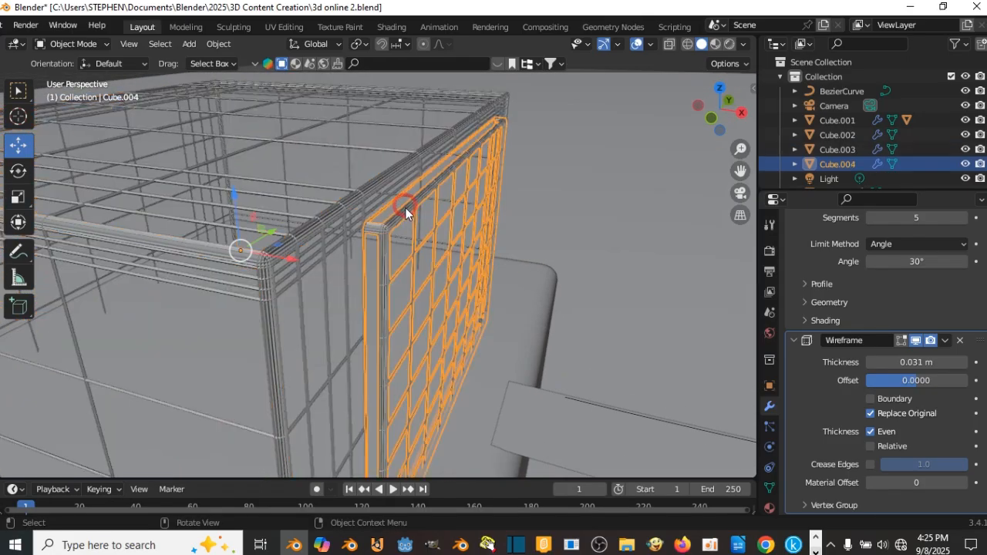
pyautogui.moveTo(404, 208); pyautogui.dragTo(422, 185, button='middle')
pyautogui.click(408, 169)
pyautogui.scroll(-3, 408, 170)
pyautogui.moveTo(420, 250); pyautogui.dragTo(412, 262, button='middle')
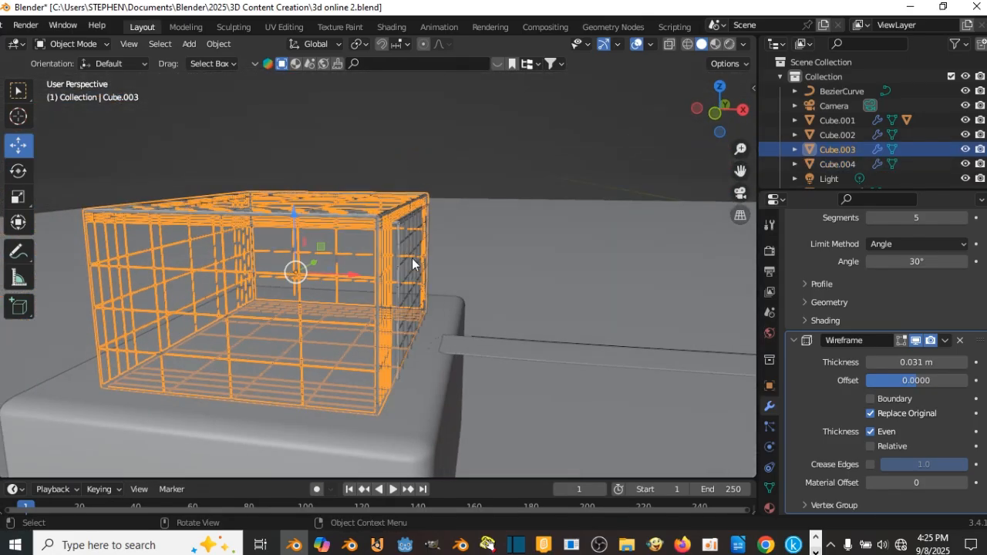
pyautogui.scroll(3, 412, 262)
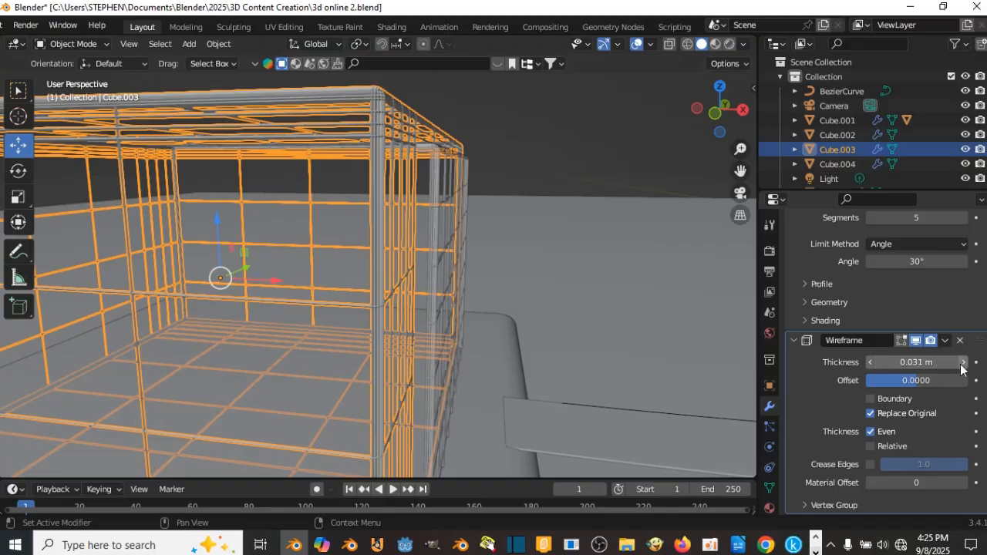
pyautogui.moveTo(916, 361); pyautogui.dragTo(963, 362)
pyautogui.scroll(-3, 665, 299)
pyautogui.moveTo(563, 288); pyautogui.dragTo(620, 327, button='middle')
pyautogui.scroll(-3, 620, 324)
# Select the separated front panel and save the Blender file
pyautogui.click(372, 266)
pyautogui.moveTo(371, 266); pyautogui.dragTo(525, 258, button='middle')
pyautogui.hotkey('ctrl', 's')
pyautogui.press('r')
pyautogui.rightClick(484, 237)
# Look over the whole scene, following the road from the car and gateway to the raised end at the building
pyautogui.scroll(-3, 483, 248)
pyautogui.scroll(-3, 521, 263)
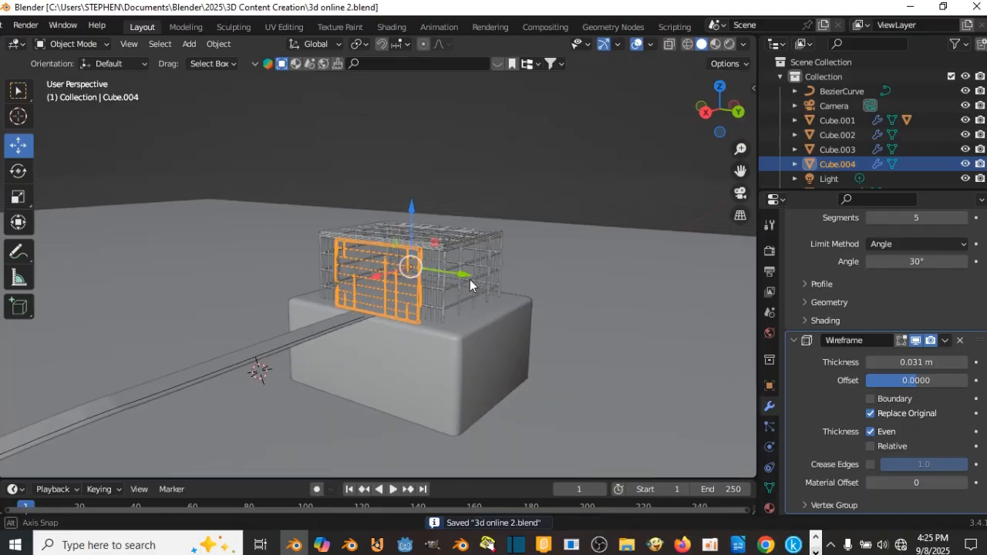
pyautogui.moveTo(332, 289); pyautogui.dragTo(356, 268, button='middle')
pyautogui.scroll(-3, 264, 256)
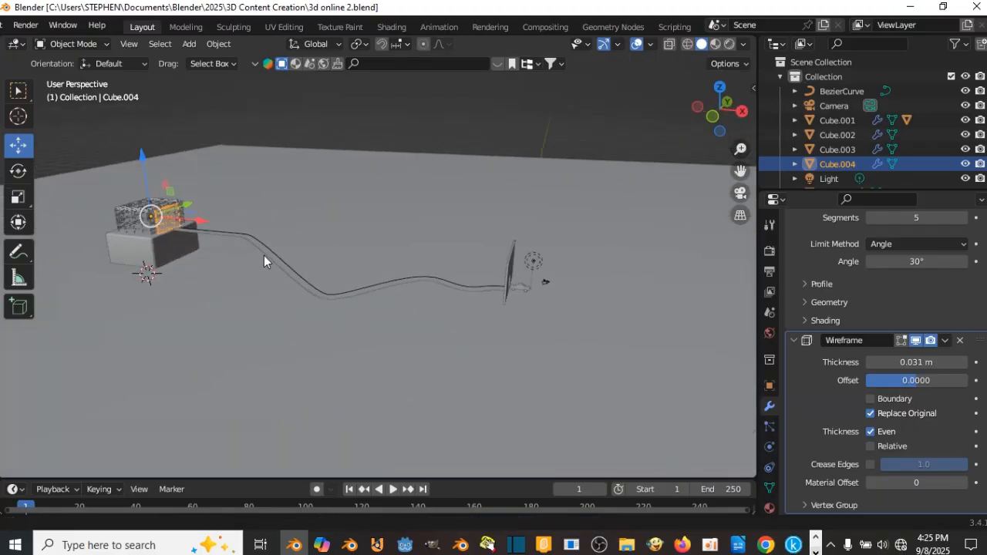
pyautogui.moveTo(264, 255); pyautogui.dragTo(404, 306, button='middle')
pyautogui.scroll(2, 335, 286)
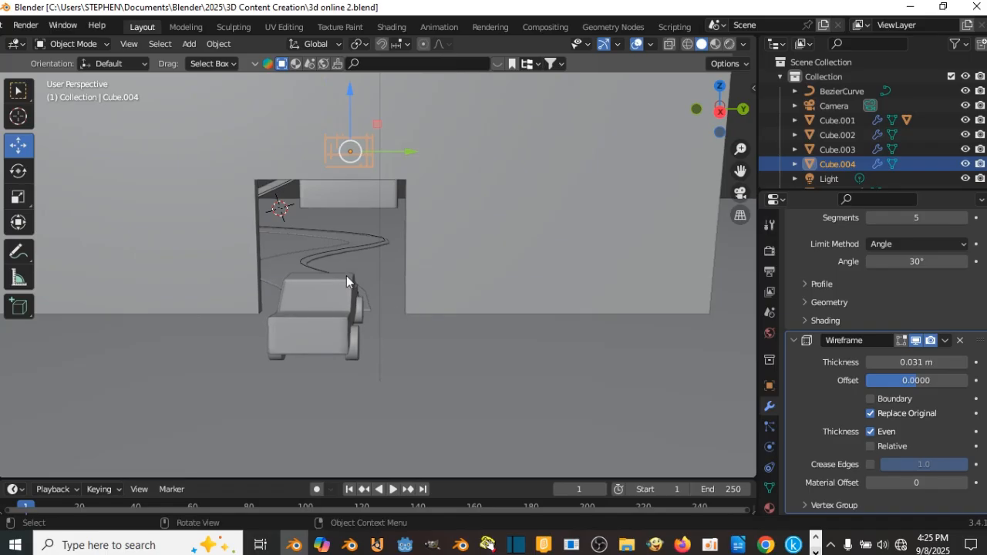
pyautogui.scroll(5, 346, 280)
pyautogui.click(413, 196)
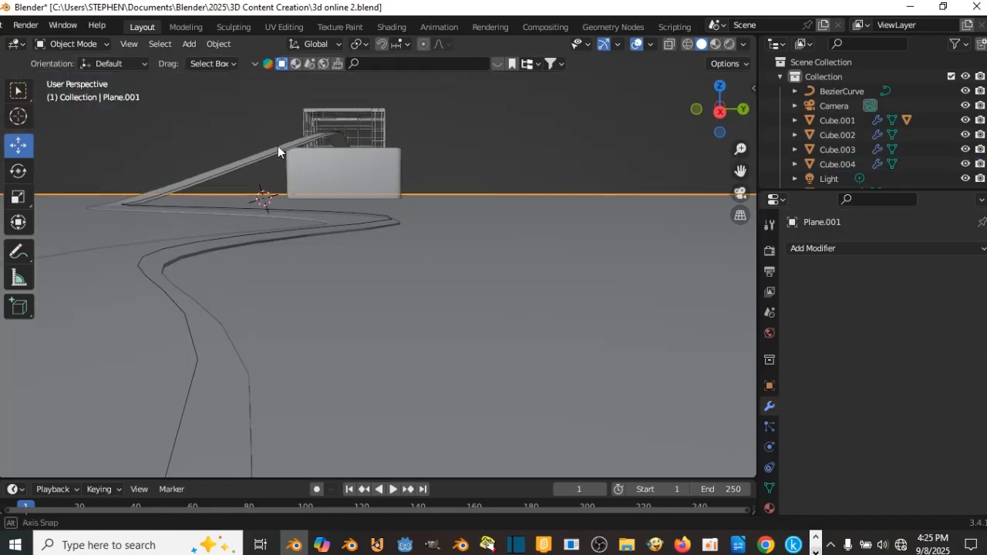
pyautogui.moveTo(278, 146); pyautogui.dragTo(207, 161, button='middle')
pyautogui.scroll(-3, 432, 116)
pyautogui.keyDown('shift'); pyautogui.moveTo(437, 154); pyautogui.dragTo(337, 330, button='middle'); pyautogui.keyUp('shift')
pyautogui.scroll(3, 297, 210)
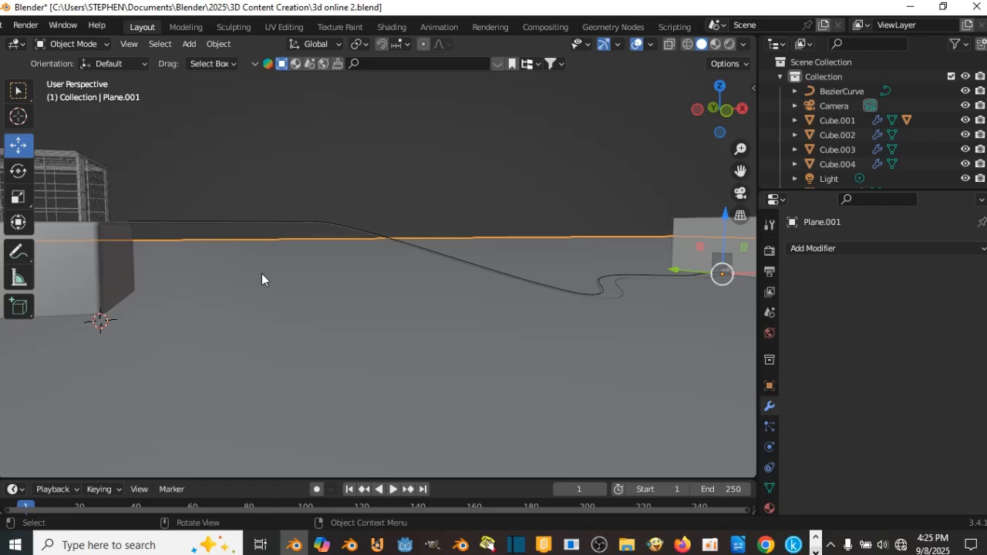
# Place the 3D cursor on the ground near the building and add a cylinder mesh there
pyautogui.click(18, 116)
pyautogui.hotkey('shift', 'a')
pyautogui.moveTo(189, 229)
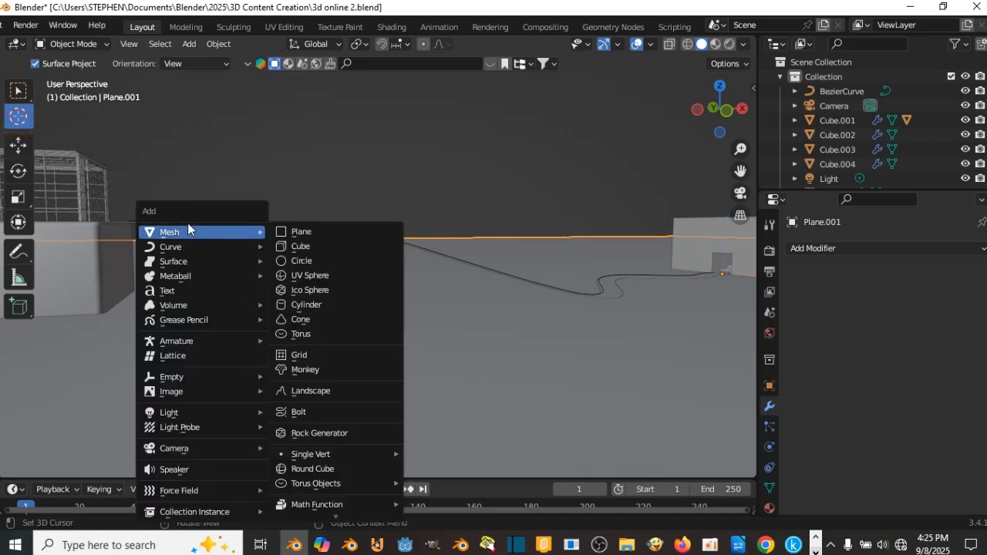
pyautogui.click(311, 312)
pyautogui.press('s')
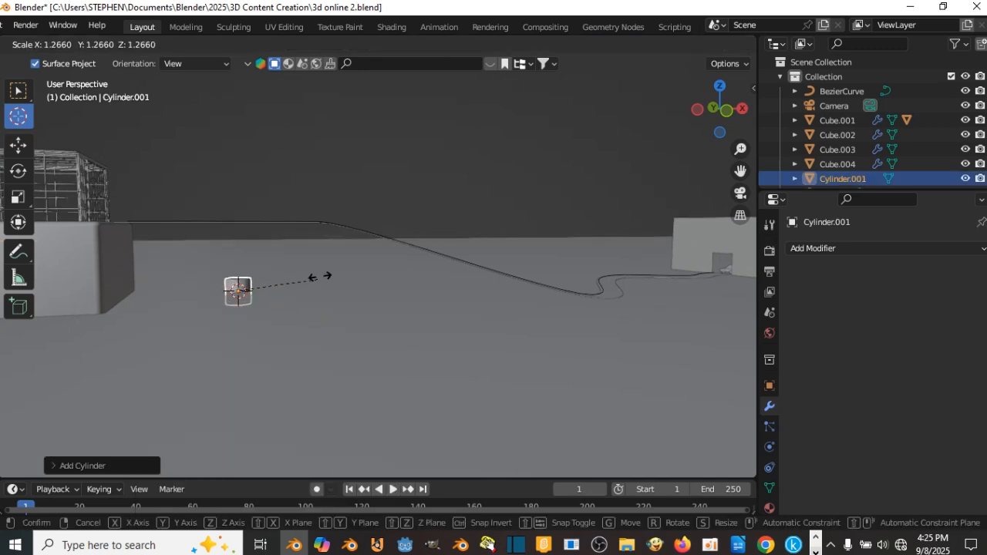
pyautogui.rightClick(336, 239)
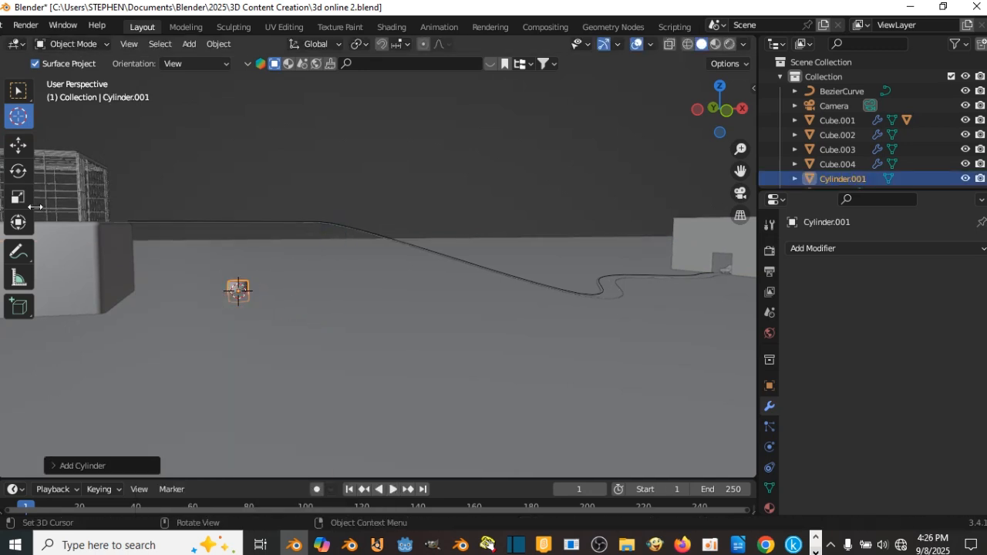
# Stretch the cylinder along Z and scale it down overall to form a slim, tall post
pyautogui.click(19, 197)
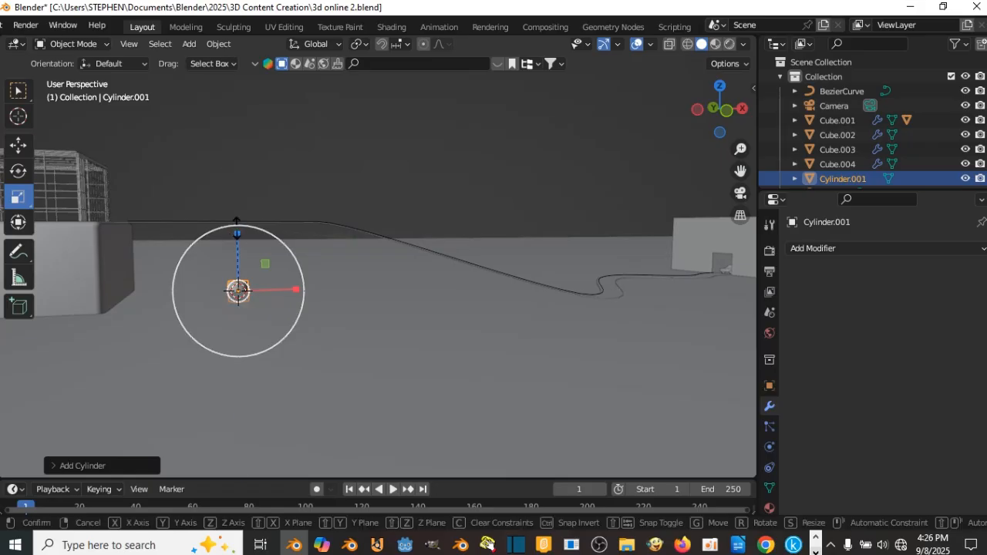
pyautogui.moveTo(230, 233); pyautogui.dragTo(216, 438)
pyautogui.press('s')
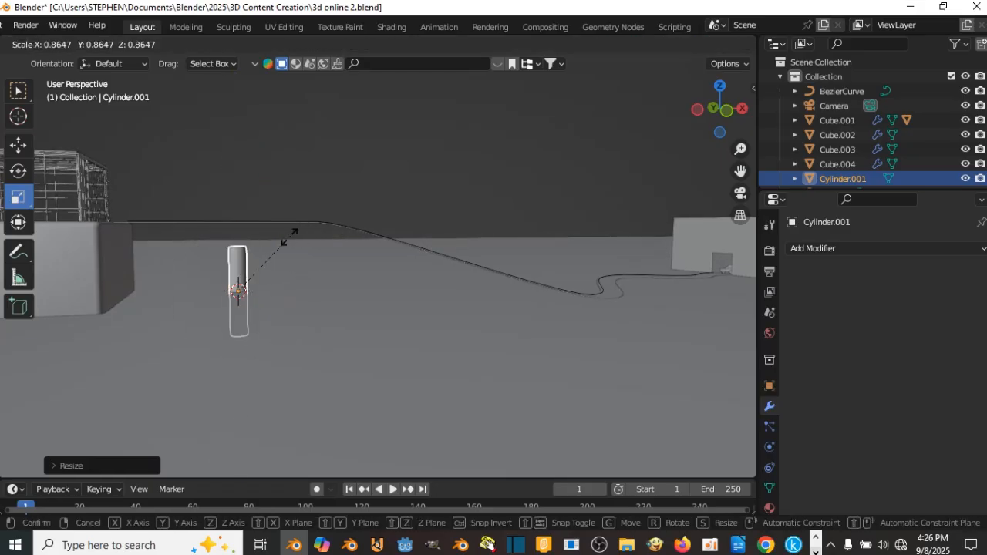
pyautogui.click(272, 265)
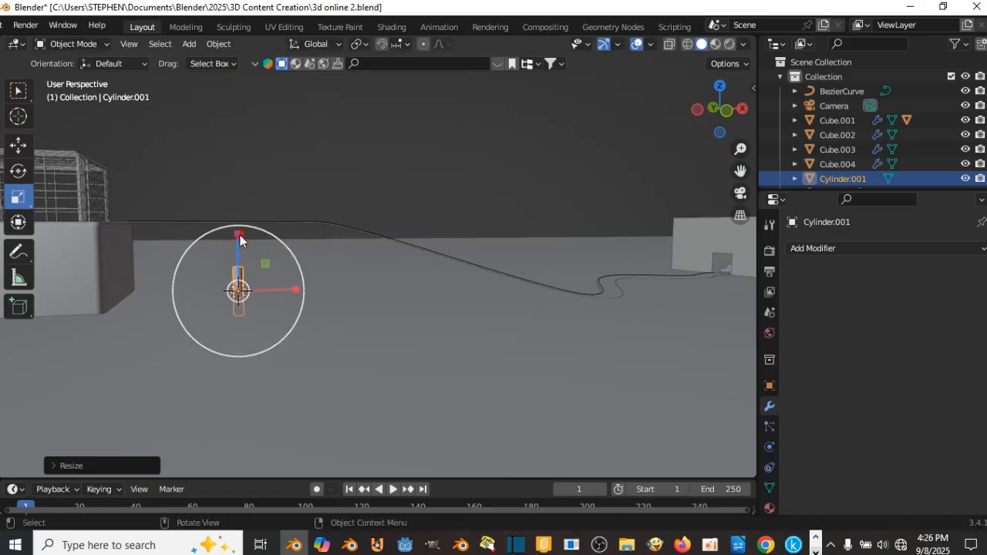
pyautogui.moveTo(239, 240); pyautogui.dragTo(239, 238)
pyautogui.moveTo(239, 237); pyautogui.dragTo(278, 261, button='middle')
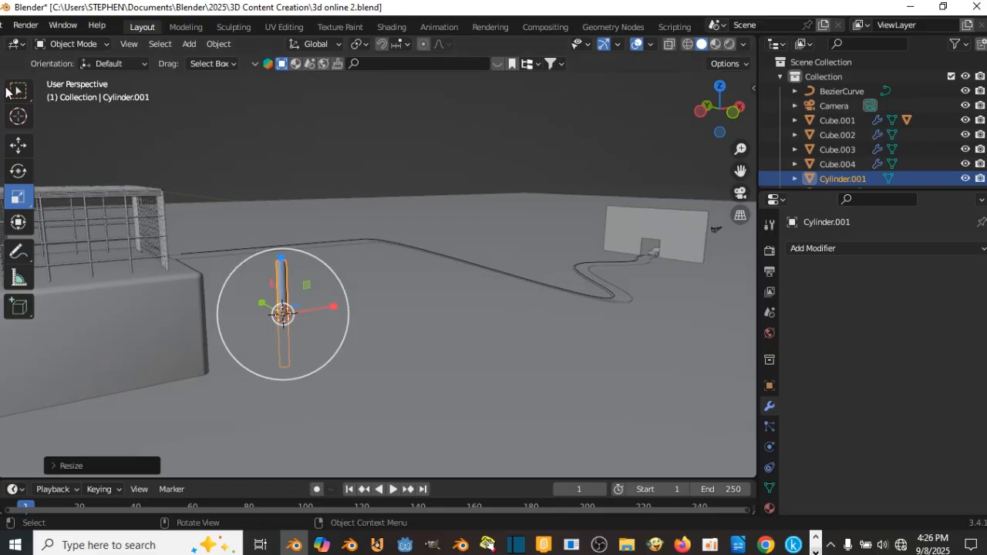
# Move the post along X toward the top of the road's slope, scale it down, and raise it along Z
pyautogui.moveTo(273, 257)
pyautogui.mouseDown()
pyautogui.moveTo(280, 244)
pyautogui.moveTo(269, 250)
pyautogui.mouseUp()
pyautogui.moveTo(270, 249); pyautogui.dragTo(460, 230, button='middle')
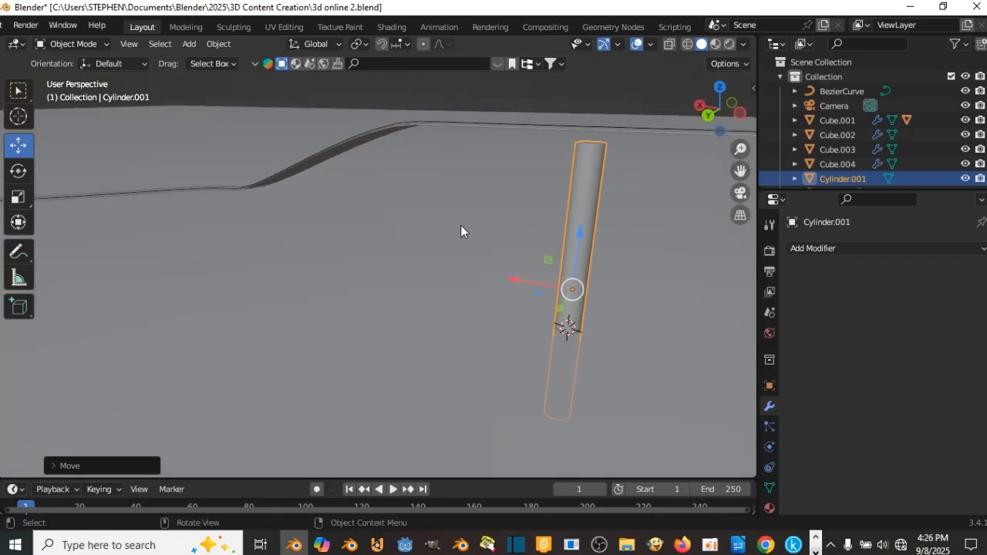
pyautogui.moveTo(510, 281); pyautogui.dragTo(374, 259)
pyautogui.press('s')
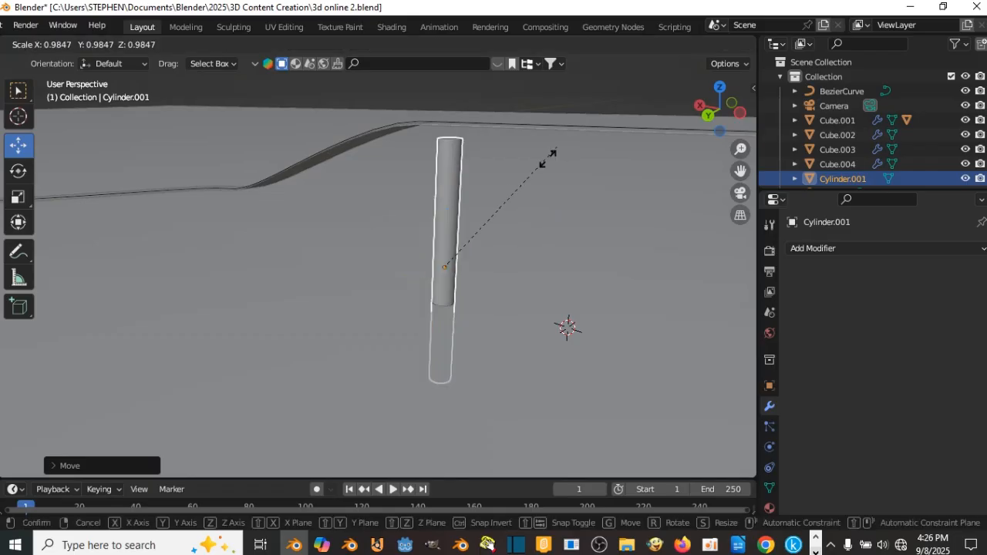
pyautogui.click(500, 209)
pyautogui.moveTo(454, 210); pyautogui.dragTo(455, 123)
pyautogui.moveTo(454, 123); pyautogui.dragTo(289, 224, button='middle')
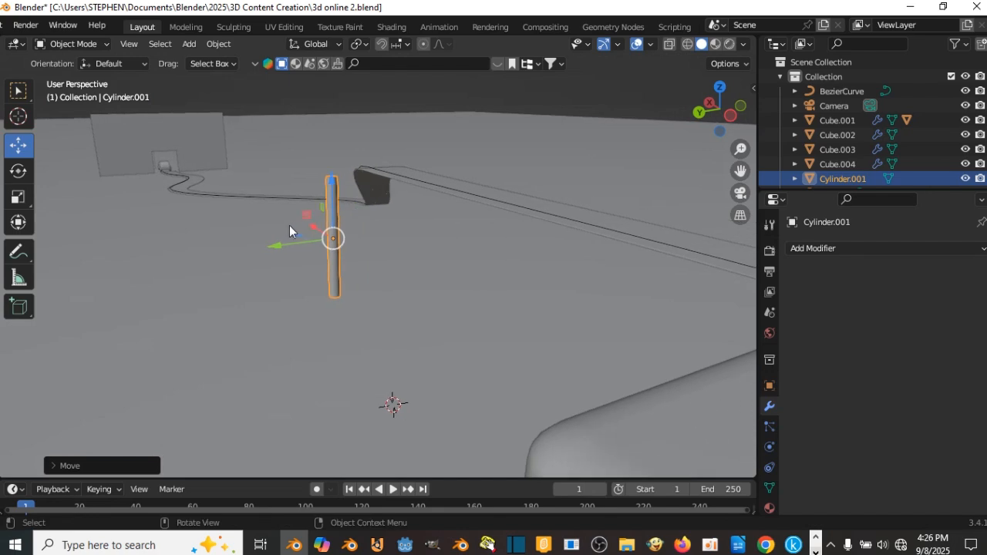
# Shift the post along Y until it stands beneath the elevated road, and adjust its height along Z
pyautogui.moveTo(282, 243); pyautogui.dragTo(370, 215)
pyautogui.moveTo(370, 214); pyautogui.dragTo(391, 188, button='middle')
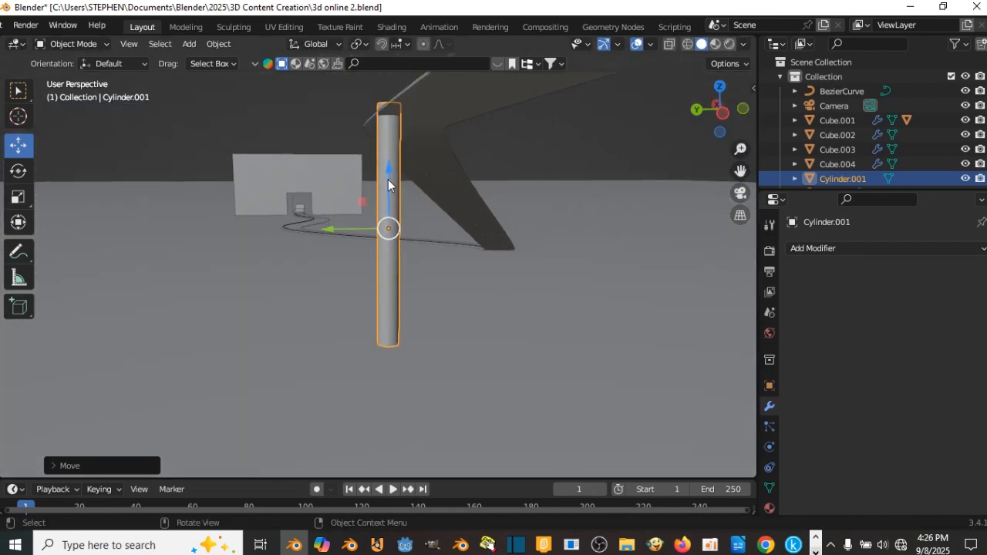
pyautogui.moveTo(388, 179); pyautogui.dragTo(386, 185)
pyautogui.moveTo(386, 185); pyautogui.dragTo(303, 156, button='middle')
pyautogui.scroll(3, 468, 189)
pyautogui.scroll(-2, 303, 156)
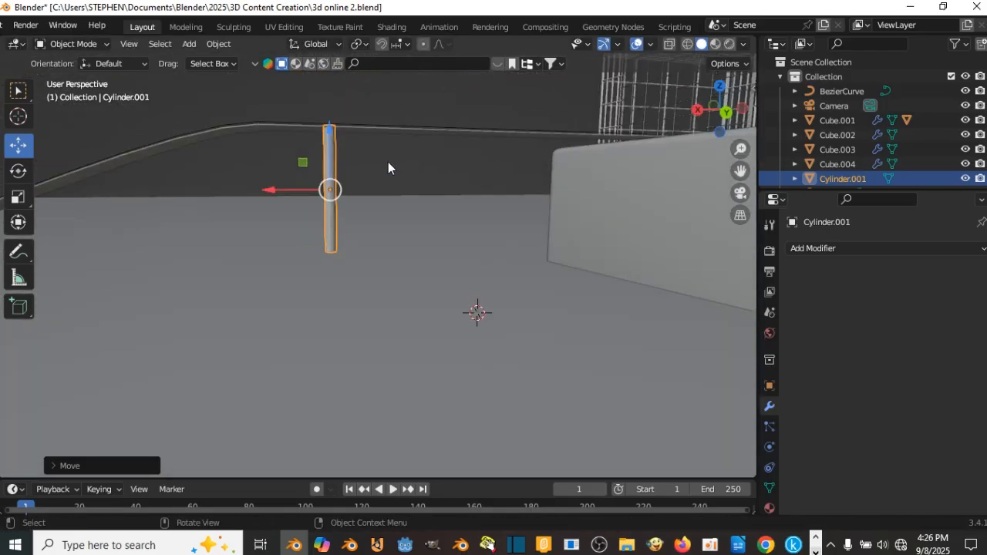
# Lengthen the post along Z and reposition it so it spans from the ground to the underside of the elevated road
pyautogui.click(20, 199)
pyautogui.scroll(-2, 326, 195)
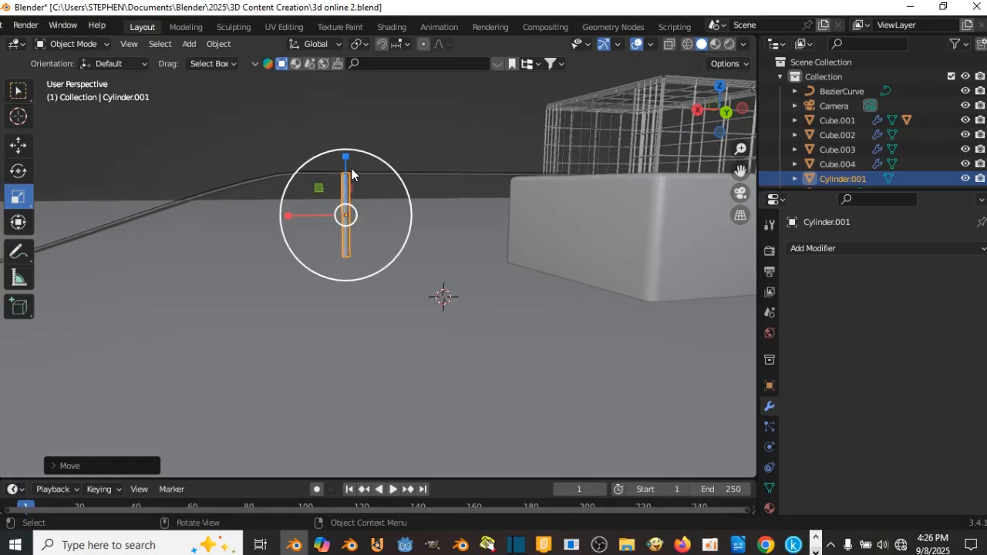
pyautogui.moveTo(346, 155)
pyautogui.mouseDown()
pyautogui.moveTo(344, 123)
pyautogui.moveTo(346, 147)
pyautogui.mouseUp()
pyautogui.click(19, 145)
pyautogui.moveTo(346, 146)
pyautogui.mouseDown(button='middle')
pyautogui.moveTo(402, 202)
pyautogui.moveTo(332, 201)
pyautogui.moveTo(379, 187)
pyautogui.moveTo(394, 193)
pyautogui.moveTo(116, 200)
pyautogui.mouseUp(button='middle')
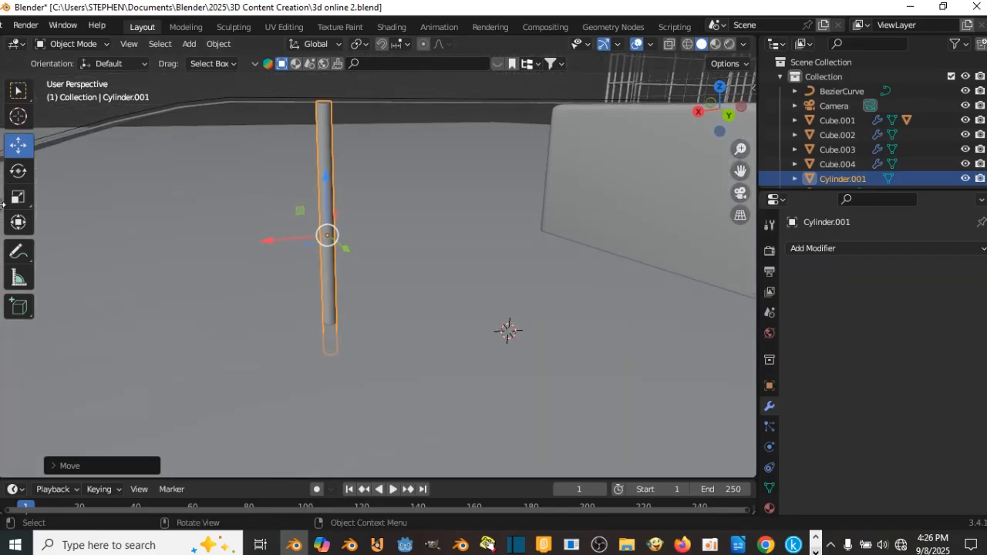
pyautogui.click(18, 196)
pyautogui.moveTo(324, 174); pyautogui.dragTo(328, 127)
pyautogui.moveTo(328, 127); pyautogui.dragTo(371, 219, button='middle')
pyautogui.moveTo(371, 219); pyautogui.dragTo(324, 218)
pyautogui.moveTo(501, 163); pyautogui.dragTo(509, 180, button='middle')
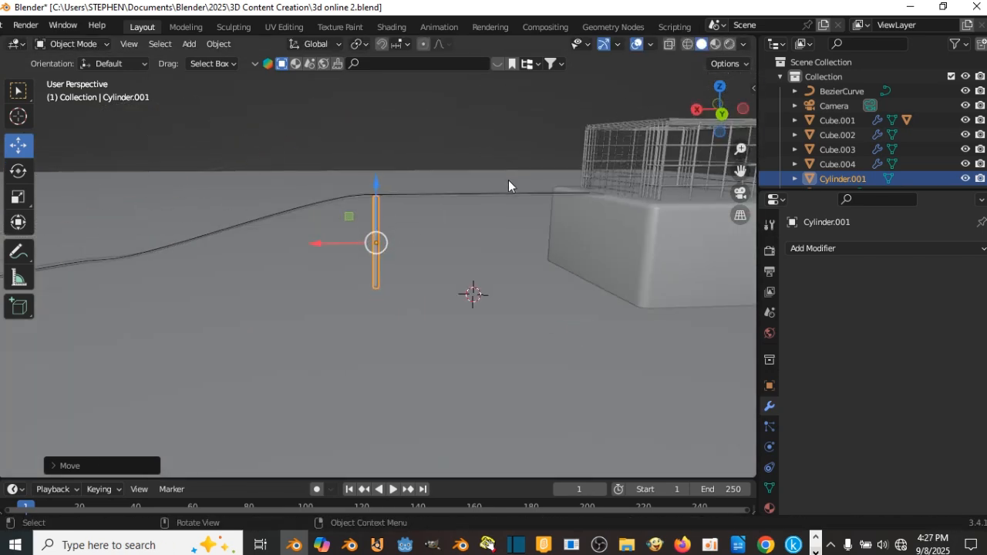
# Add an Array modifier to the post with relative offset factors of 0 in X and -3.3 in Y
pyautogui.click(851, 247)
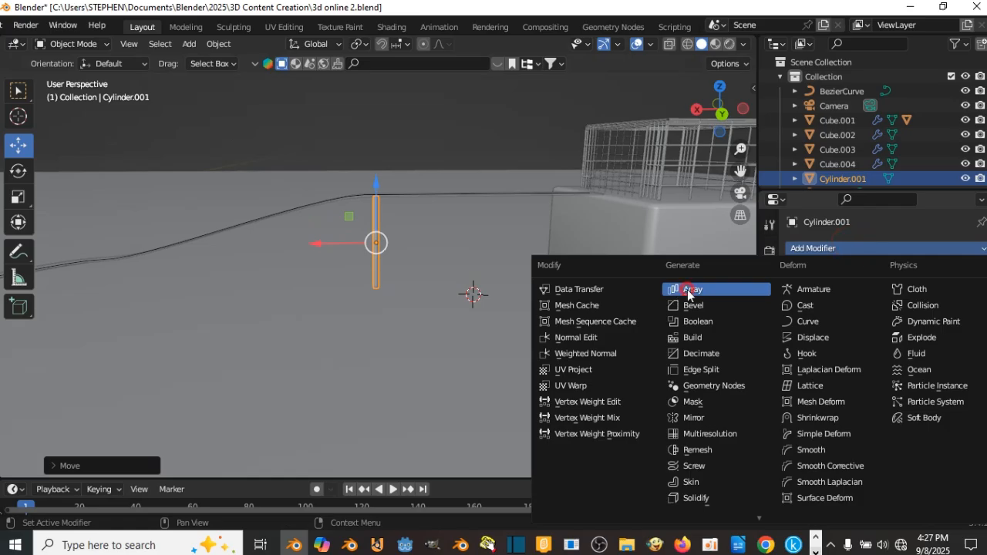
pyautogui.click(687, 289)
pyautogui.moveTo(433, 279); pyautogui.dragTo(506, 278, button='middle')
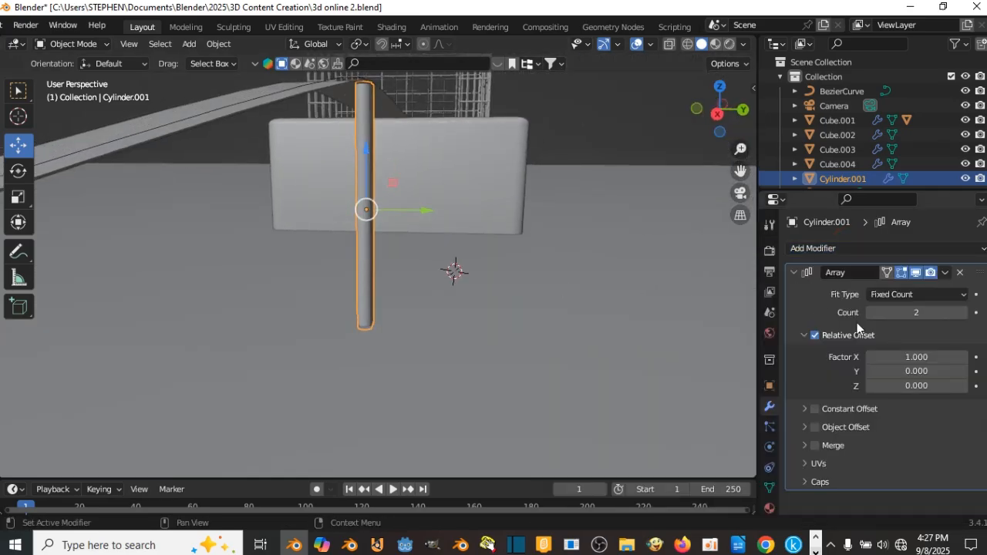
pyautogui.click(918, 371)
pyautogui.write('-3.3')
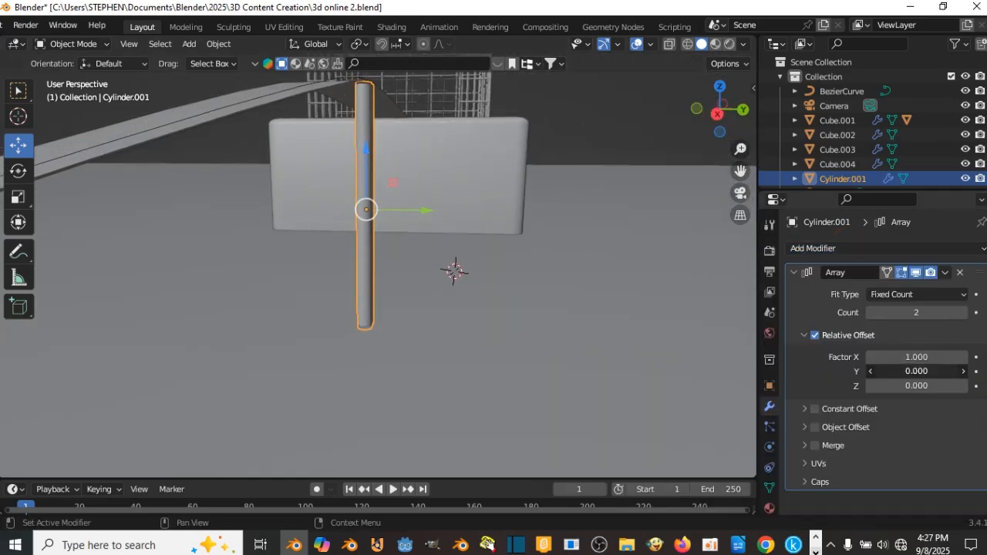
pyautogui.press('Return')
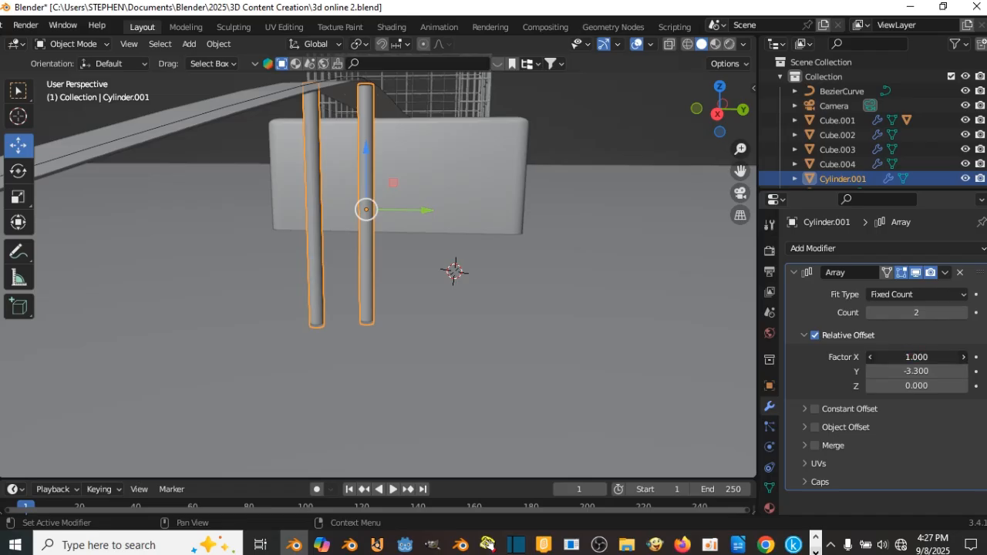
pyautogui.write('0')
pyautogui.press('Return')
# Shift the pair of posts slightly along Y and set the array's relative Y offset factor to -3
pyautogui.moveTo(467, 219); pyautogui.dragTo(362, 163, button='middle')
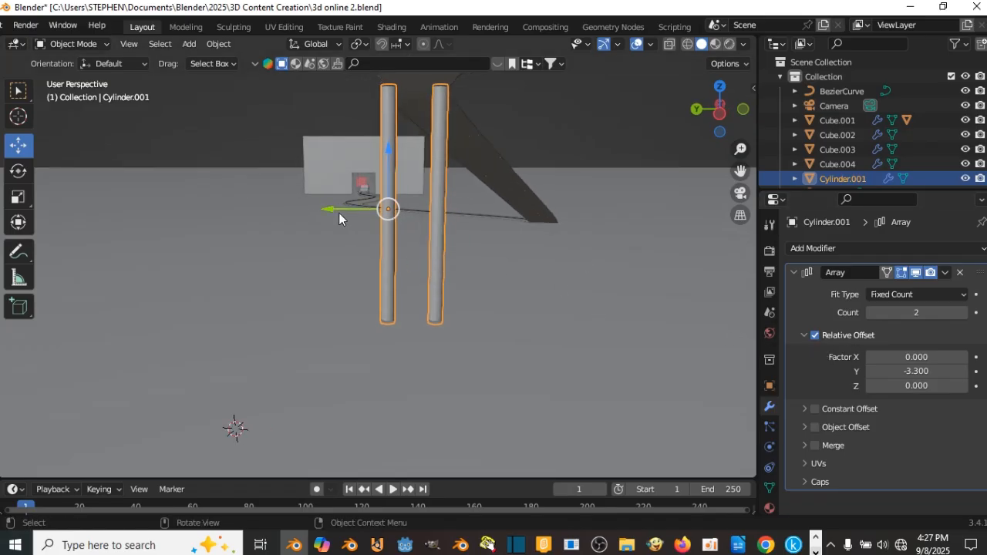
pyautogui.moveTo(339, 213)
pyautogui.mouseDown()
pyautogui.moveTo(334, 207)
pyautogui.moveTo(344, 209)
pyautogui.mouseUp()
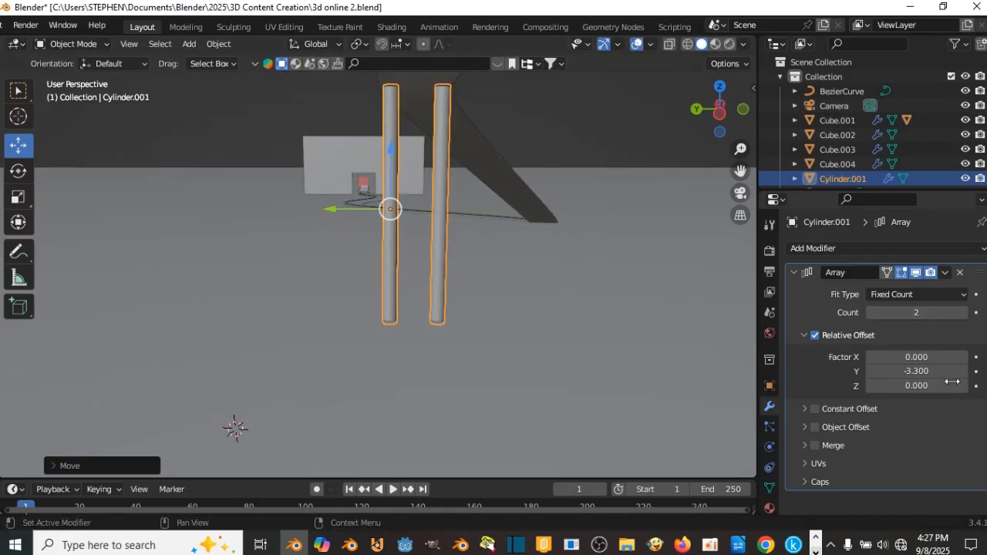
pyautogui.click(871, 372)
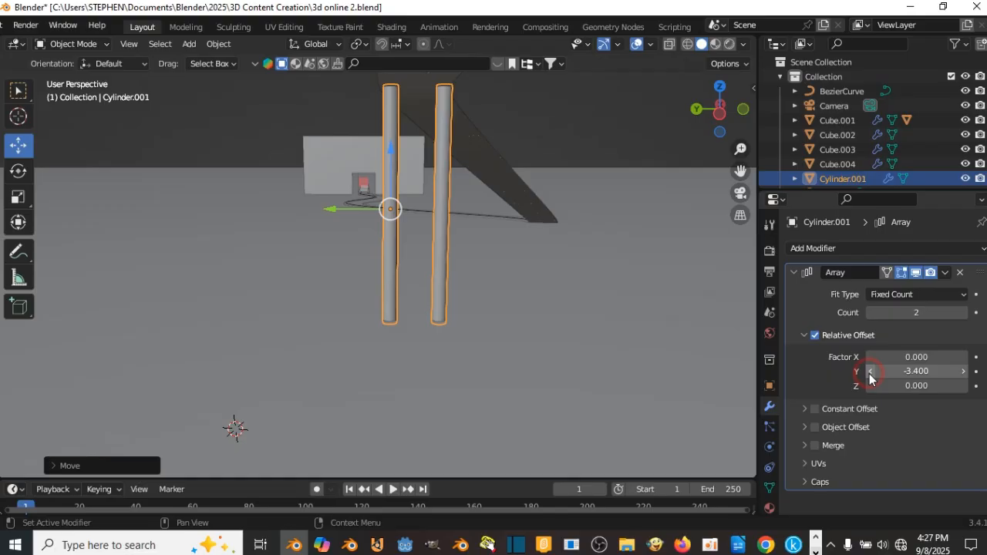
pyautogui.click(964, 372)
pyautogui.click(964, 372)
pyautogui.click(965, 372)
pyautogui.click(964, 371)
# Add a second Array modifier with count 4 and relative X factor -11.6 to repeat the post pair under the road
pyautogui.moveTo(633, 324); pyautogui.dragTo(401, 293, button='middle')
pyautogui.click(873, 249)
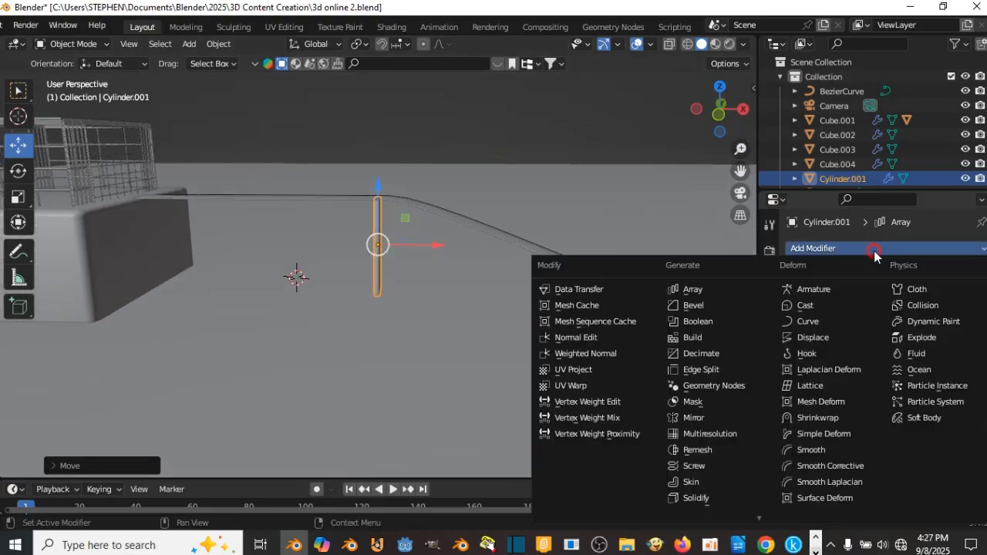
pyautogui.click(733, 292)
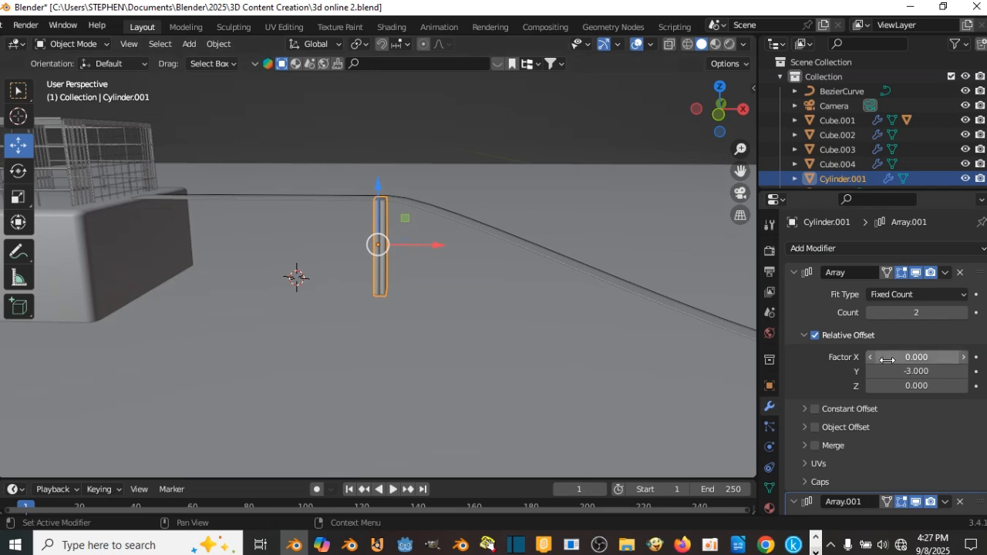
pyautogui.scroll(-3, 917, 365)
pyautogui.scroll(-4, 918, 364)
pyautogui.moveTo(927, 378); pyautogui.dragTo(828, 377)
pyautogui.click(965, 336)
pyautogui.click(966, 336)
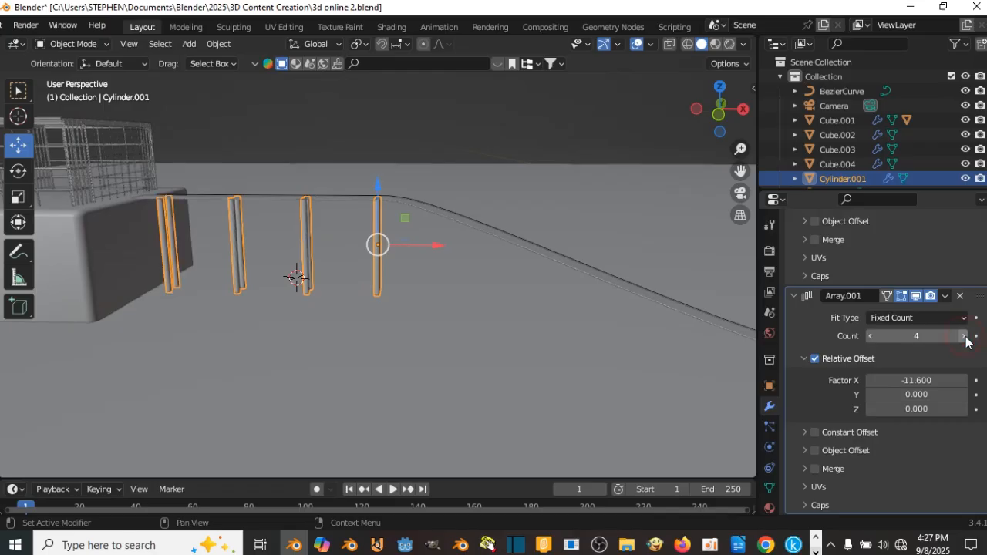
# Select the ground plane and save the file
pyautogui.scroll(-5, 404, 287)
pyautogui.moveTo(404, 287); pyautogui.dragTo(553, 313, button='middle')
pyautogui.click(519, 295)
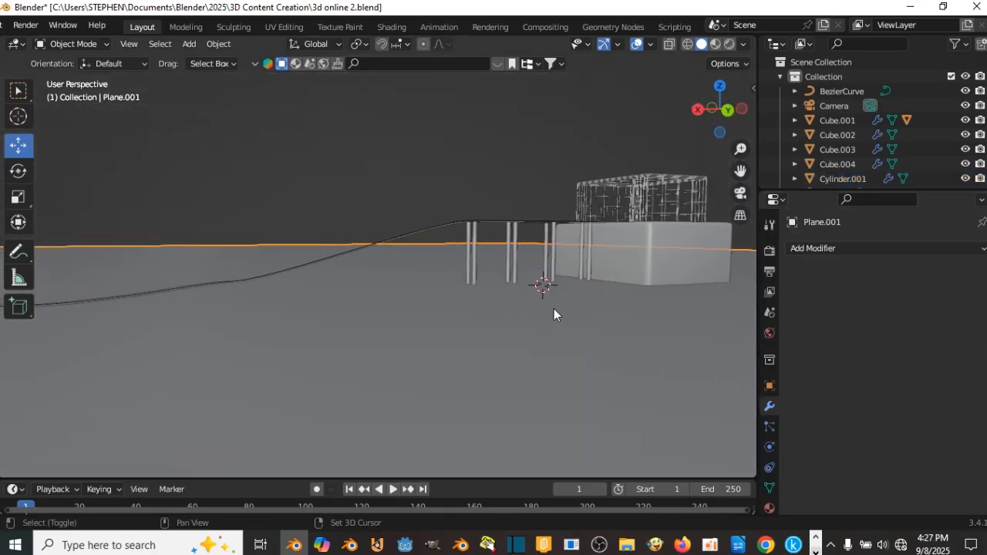
pyautogui.scroll(-4, 462, 324)
pyautogui.moveTo(421, 333); pyautogui.dragTo(452, 368, button='middle')
pyautogui.hotkey('ctrl', 's')
# Extrude the ground plane's face upward in Edit Mode to enclose the scene in a tall box, and return to Object Mode
pyautogui.scroll(-4, 478, 334)
pyautogui.scroll(3, 551, 350)
pyautogui.scroll(-3, 439, 349)
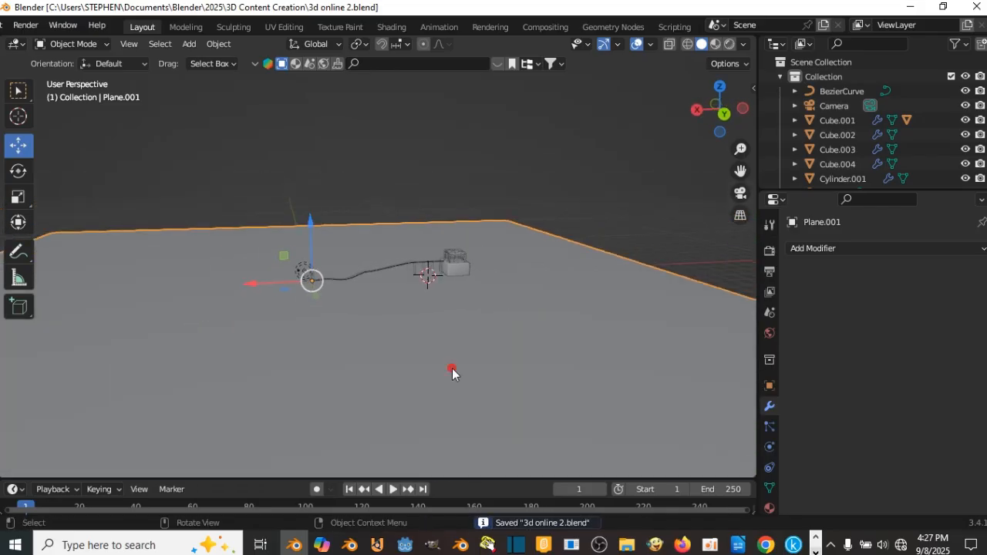
pyautogui.scroll(-3, 474, 355)
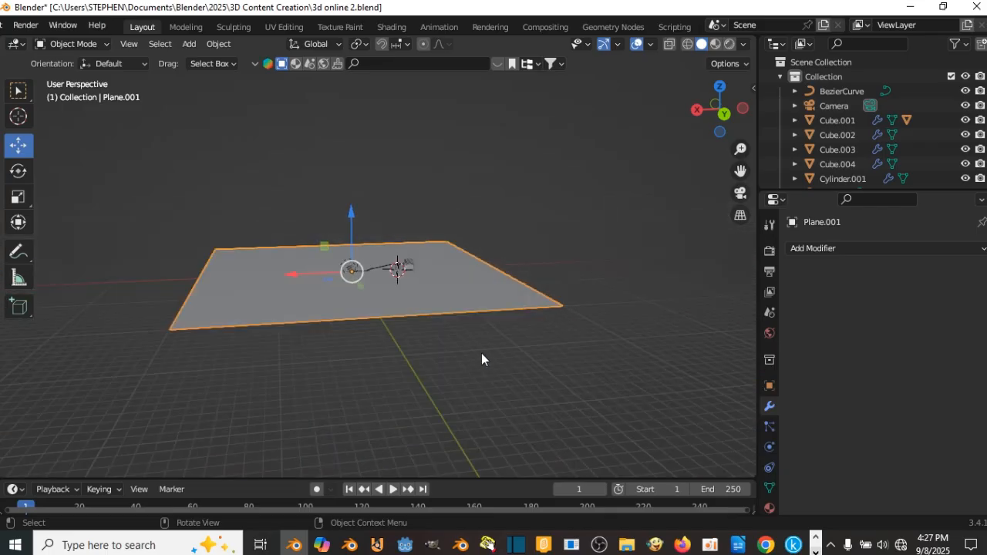
pyautogui.press('Tab')
pyautogui.scroll(3, 458, 319)
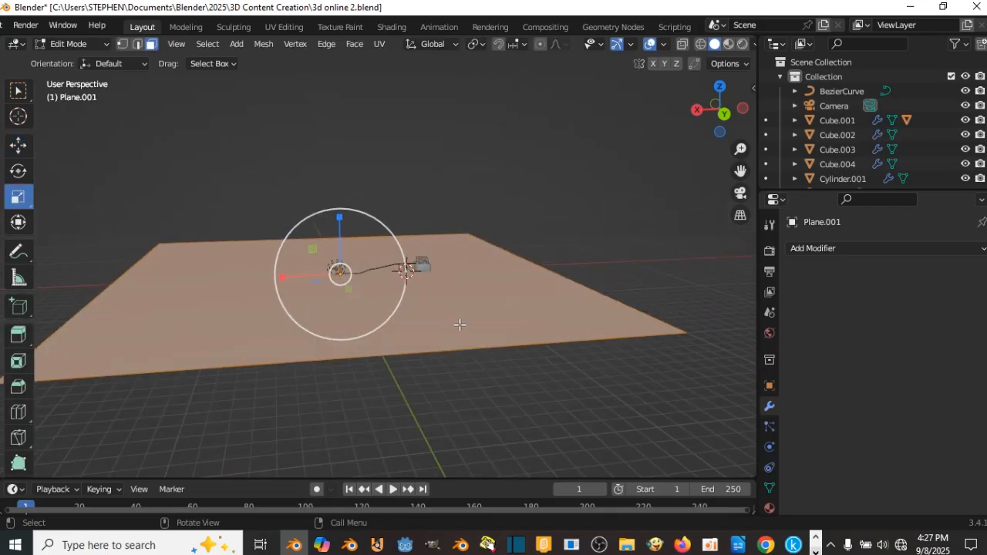
pyautogui.press('e')
pyautogui.click(469, 232)
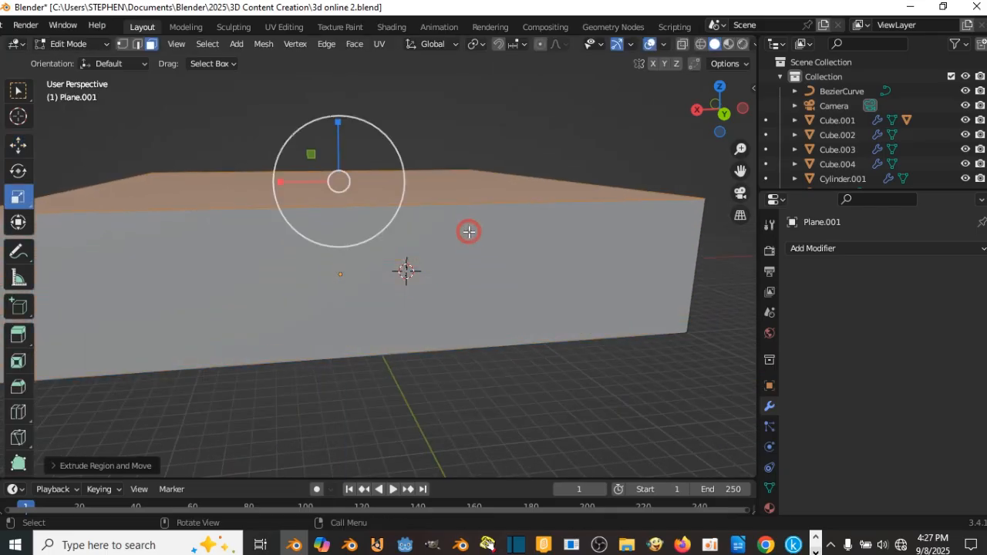
pyautogui.scroll(3, 467, 248)
pyautogui.moveTo(467, 248); pyautogui.dragTo(372, 257, button='middle')
pyautogui.press('Tab')
# Select the wall with the doorway, inspect the enclosed scene around it, and undo back to the ground object in Object Mode
pyautogui.click(355, 241)
pyautogui.scroll(-4, 372, 251)
pyautogui.scroll(-4, 442, 270)
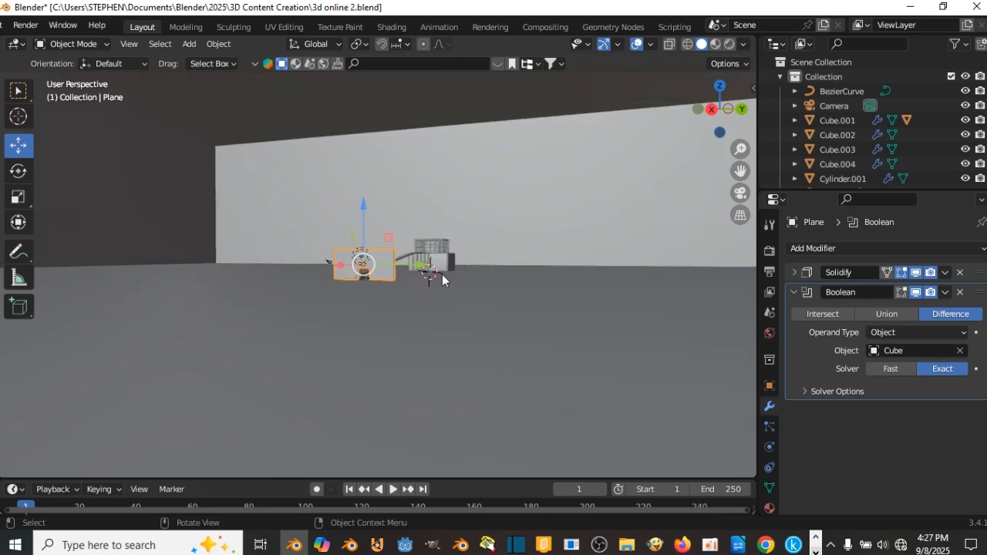
pyautogui.moveTo(442, 274); pyautogui.dragTo(487, 287, button='middle')
pyautogui.scroll(4, 488, 292)
pyautogui.scroll(-5, 489, 291)
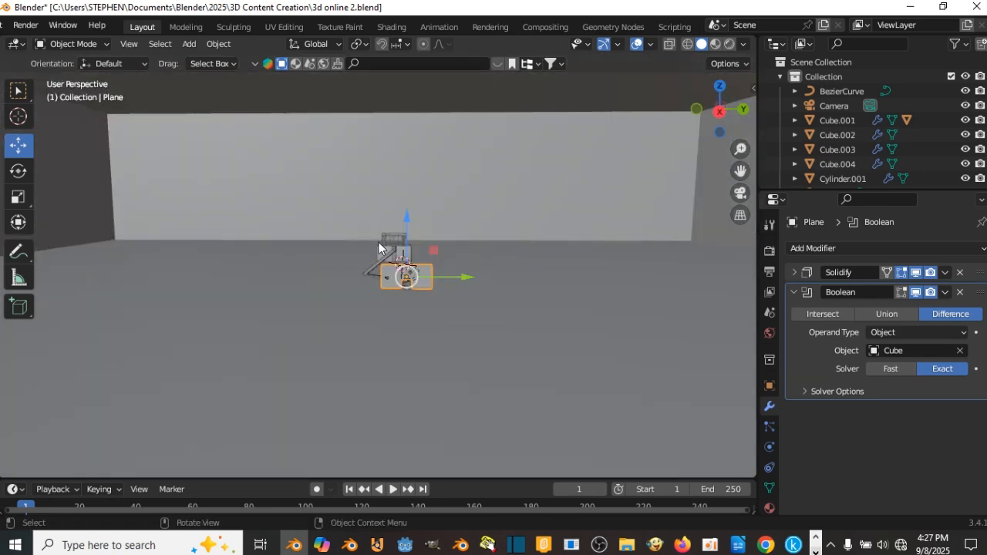
pyautogui.moveTo(456, 293); pyautogui.dragTo(387, 303, button='middle')
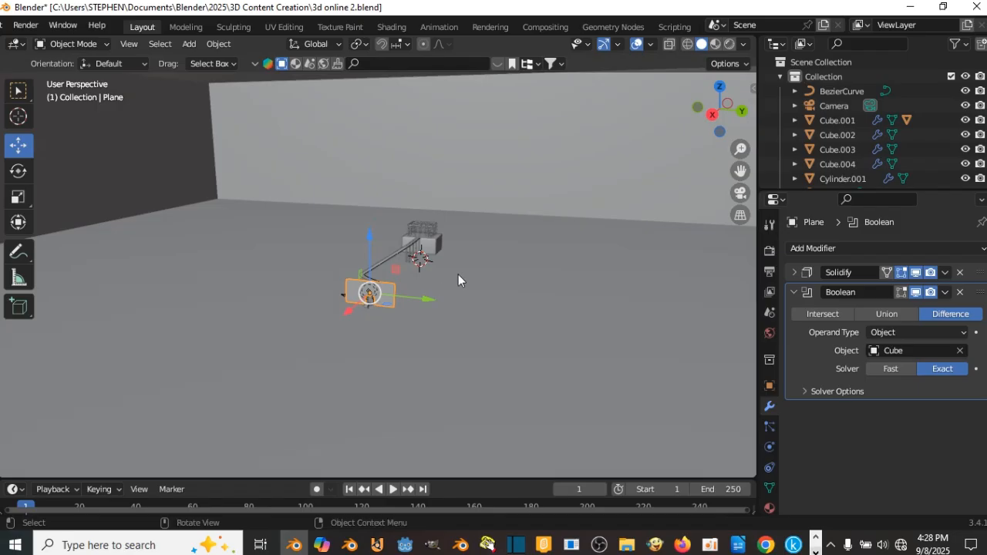
pyautogui.hotkey('ctrl', 'z')
pyautogui.hotkey('ctrl', 'z')
pyautogui.scroll(4, 458, 273)
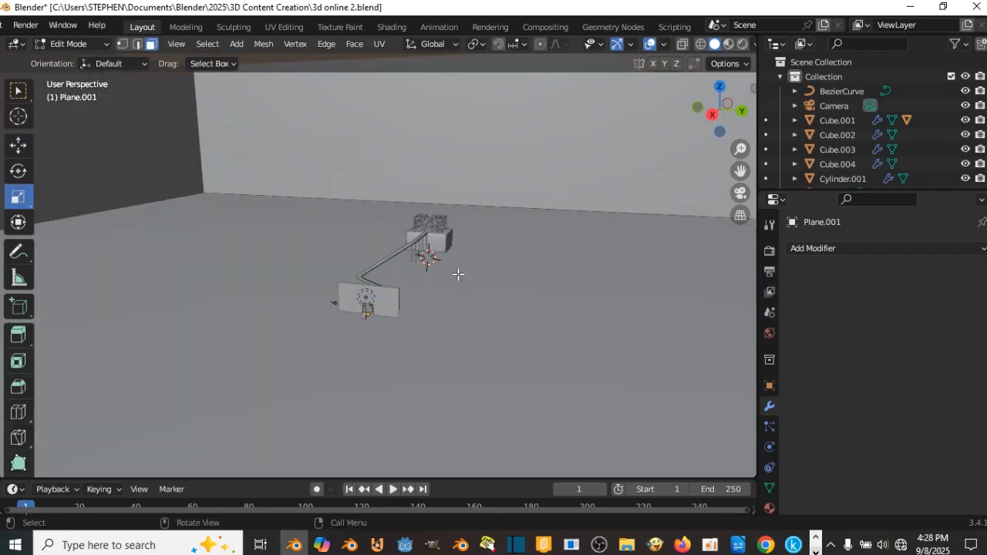
pyautogui.press('Tab')
# View the road and building through the doorway opening and save the file
pyautogui.scroll(3, 474, 302)
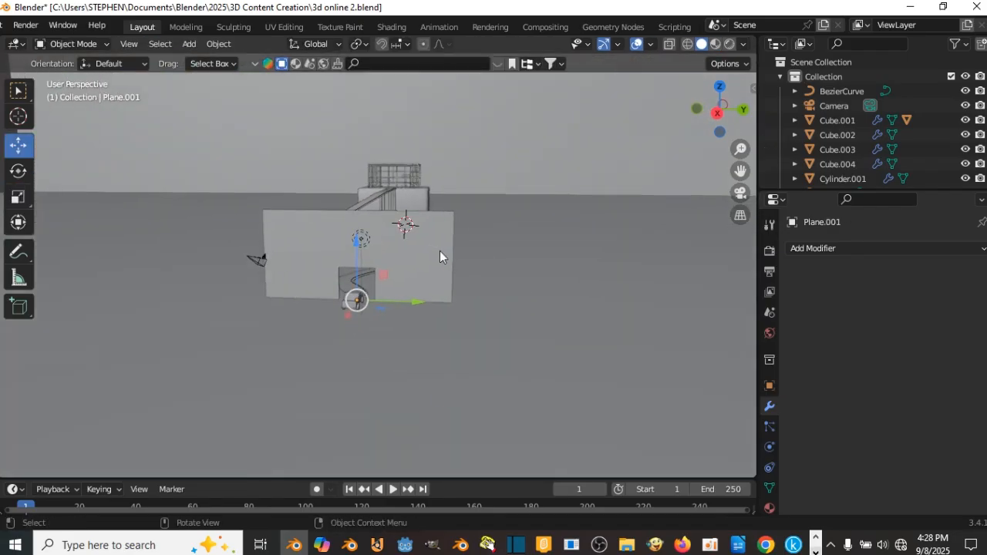
pyautogui.scroll(7, 456, 280)
pyautogui.scroll(5, 468, 262)
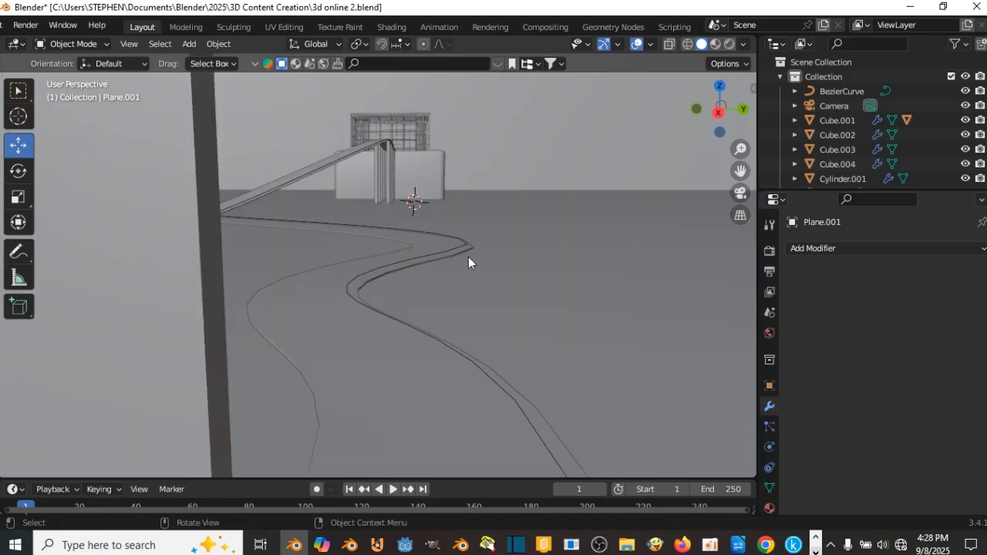
pyautogui.hotkey('ctrl', 's')
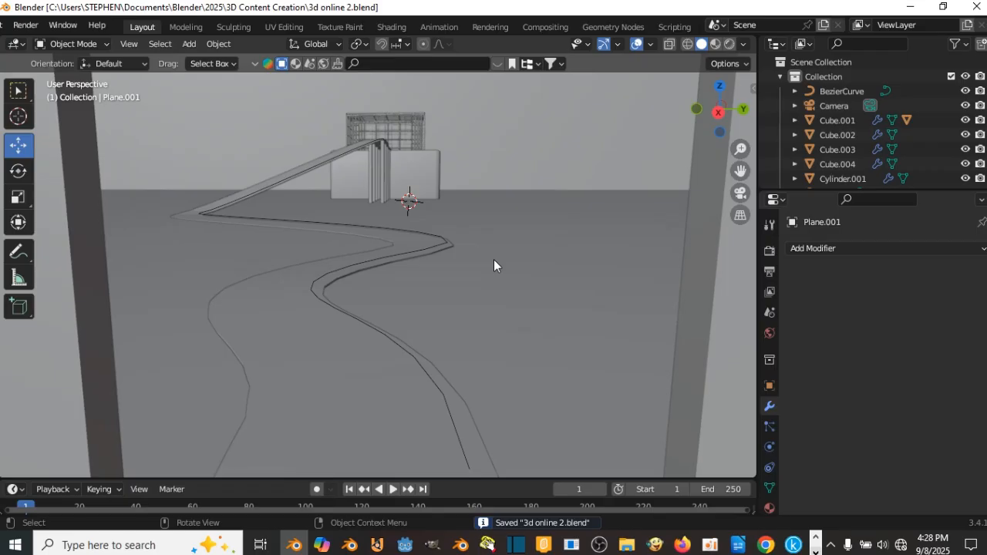
# Open the car body in Edit Mode, select its side face beside the wheel nearest the doorway, and place the 3D cursor there
pyautogui.moveTo(494, 260)
pyautogui.mouseDown(button='middle')
pyautogui.moveTo(441, 272)
pyautogui.moveTo(367, 254)
pyautogui.moveTo(560, 263)
pyautogui.moveTo(485, 261)
pyautogui.mouseUp(button='middle')
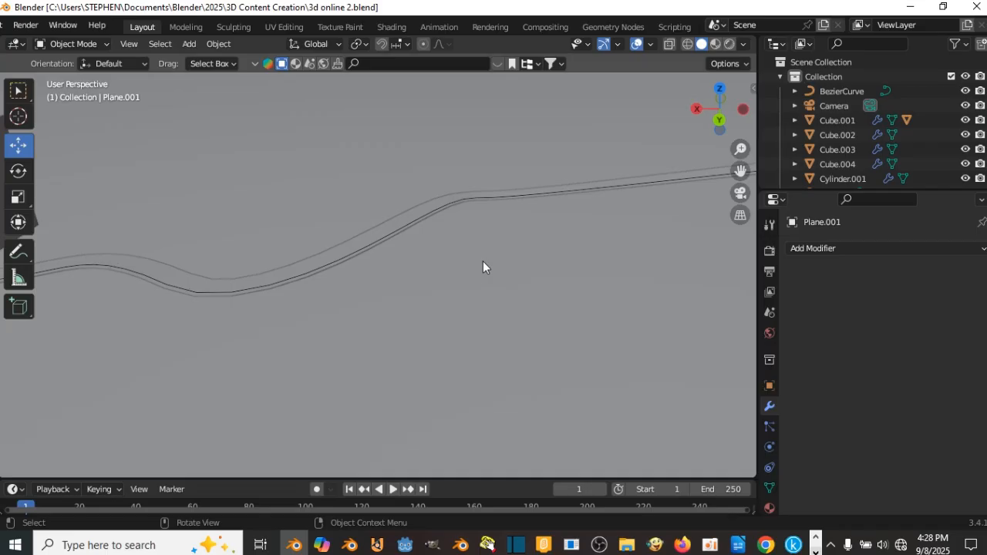
pyautogui.scroll(-3, 483, 261)
pyautogui.keyDown('shift'); pyautogui.moveTo(332, 261); pyautogui.dragTo(440, 277, button='middle'); pyautogui.keyUp('shift')
pyautogui.scroll(5, 440, 277)
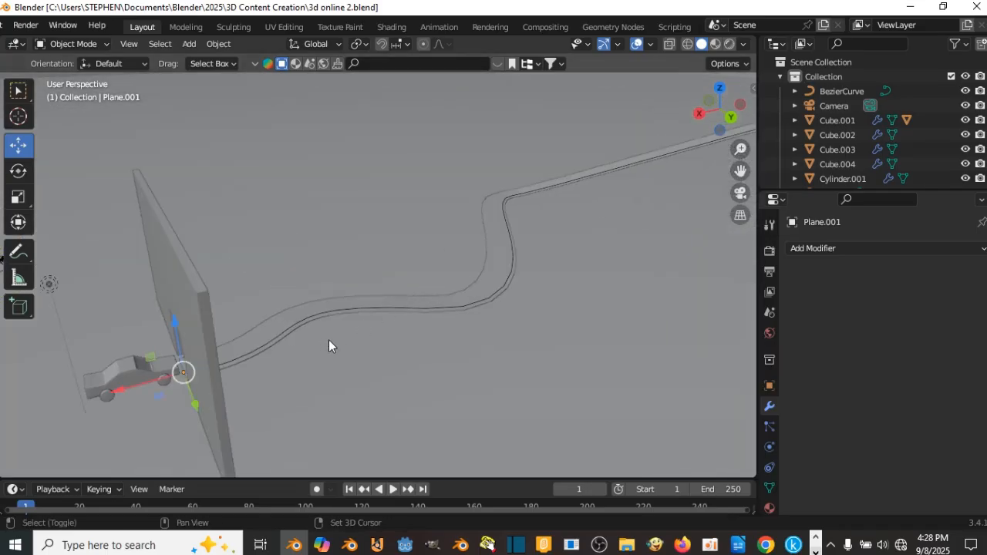
pyautogui.scroll(5, 507, 297)
pyautogui.keyDown('shift'); pyautogui.moveTo(328, 339); pyautogui.dragTo(377, 297, button='middle'); pyautogui.keyUp('shift')
pyautogui.scroll(-4, 398, 273)
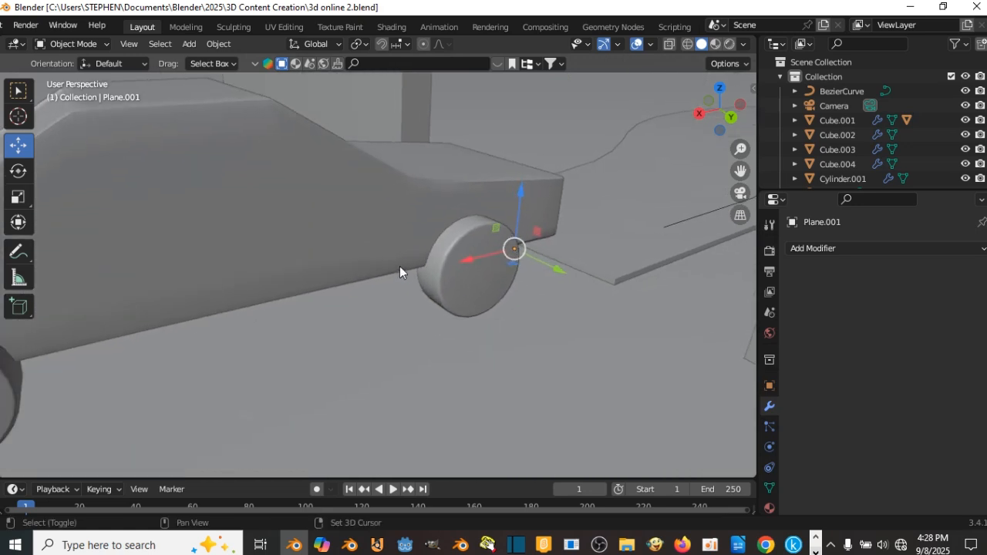
pyautogui.click(369, 243)
pyautogui.press('Tab')
pyautogui.scroll(2, 366, 234)
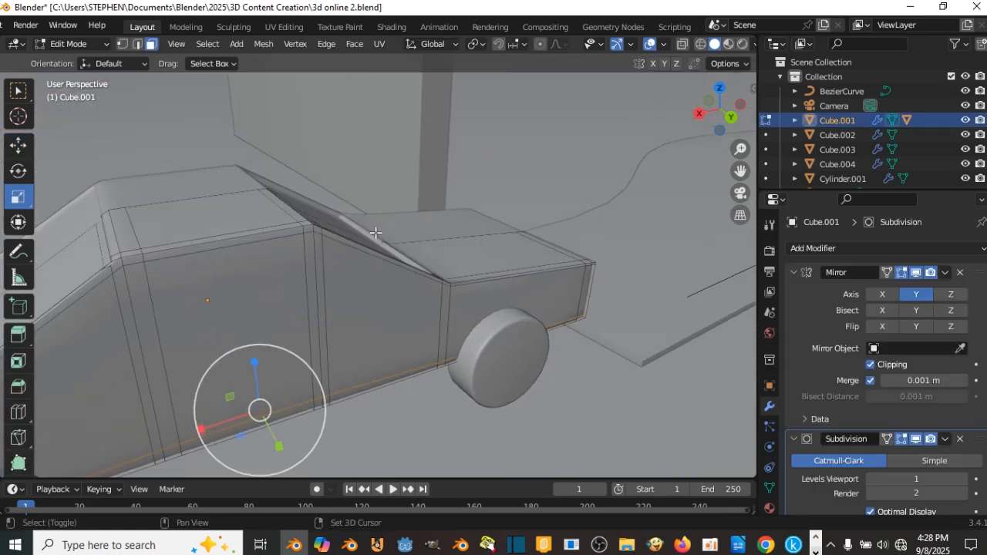
pyautogui.click(431, 284)
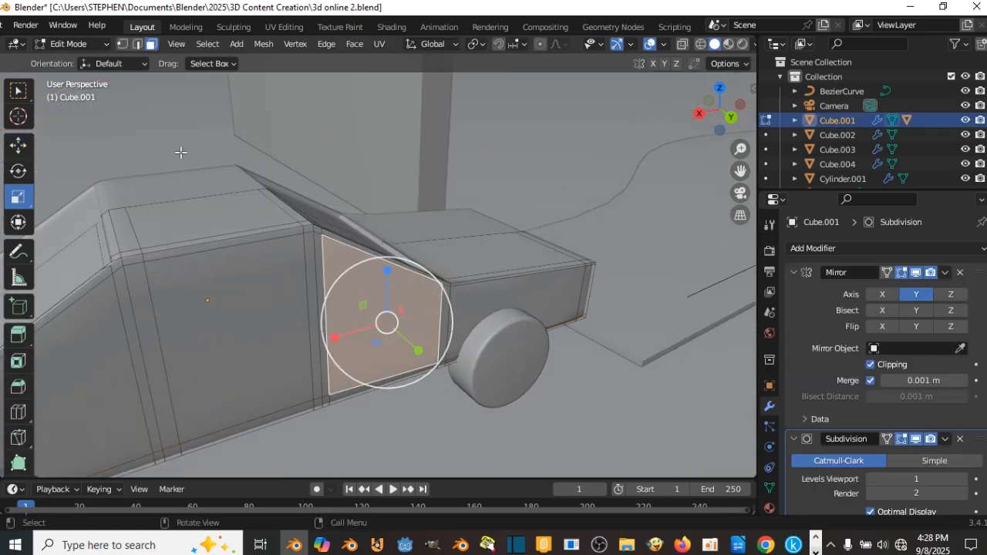
pyautogui.click(19, 116)
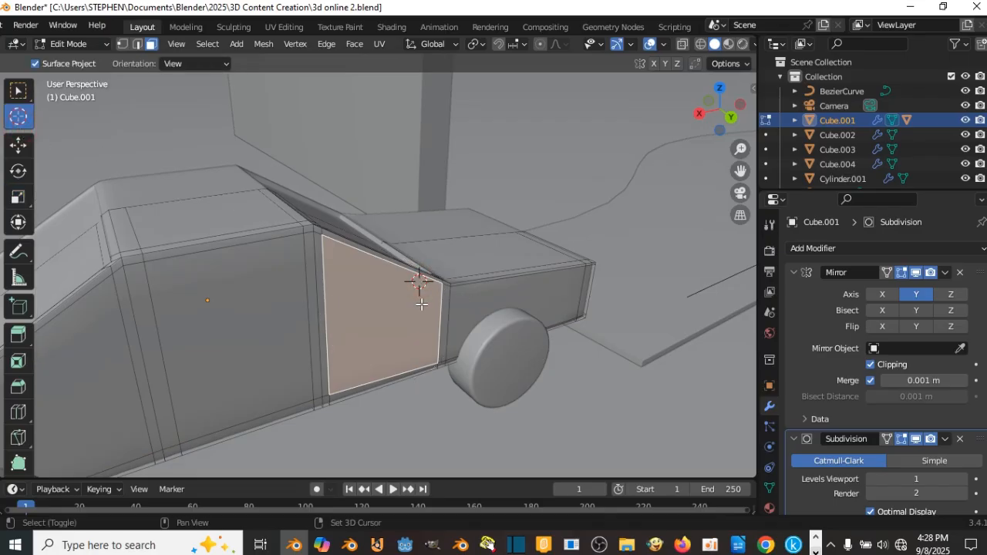
# Add a cube at the 3D cursor on the car's side and scale it down to a small block
pyautogui.hotkey('shift', 'a')
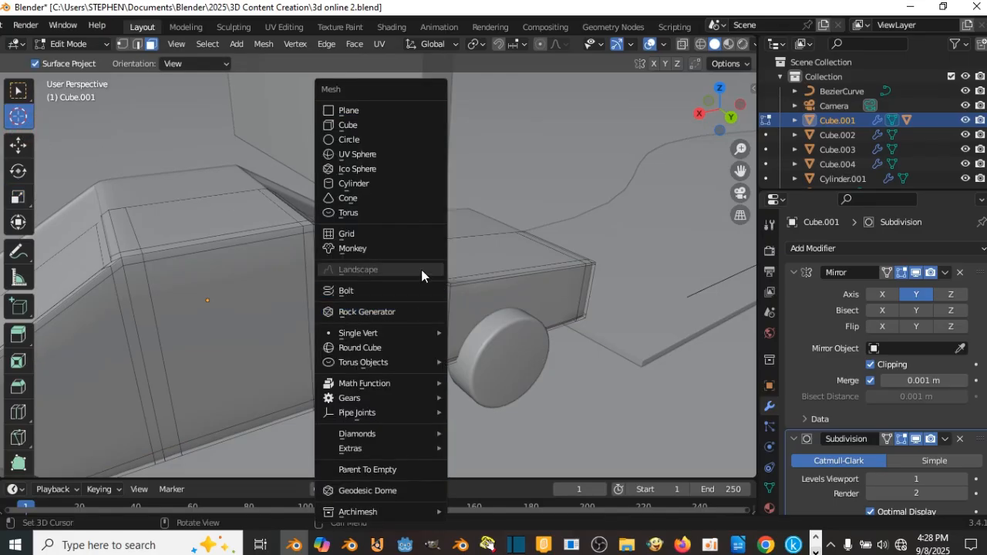
pyautogui.click(355, 125)
pyautogui.scroll(-8, 463, 266)
pyautogui.scroll(8, 460, 231)
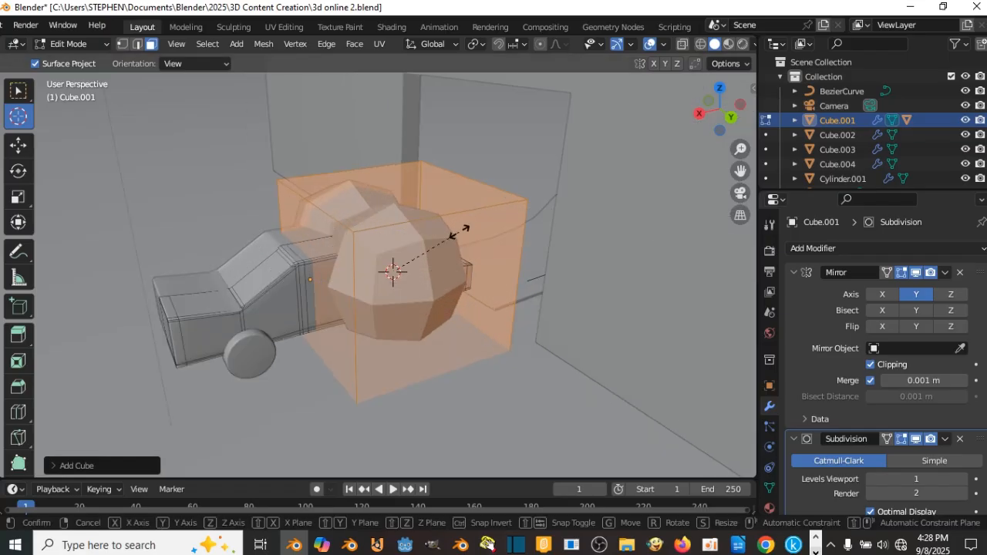
pyautogui.press('s')
pyautogui.click(408, 271)
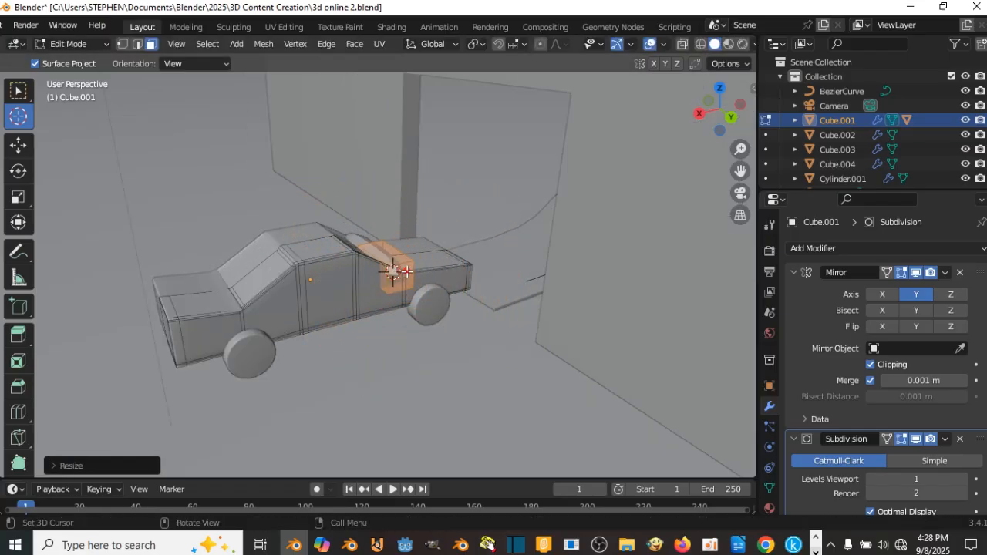
# Turn off clipping in the car body's Mirror modifier
pyautogui.moveTo(409, 272); pyautogui.dragTo(478, 291, button='middle')
pyautogui.keyDown('shift'); pyautogui.moveTo(573, 300); pyautogui.dragTo(450, 273, button='middle'); pyautogui.keyUp('shift')
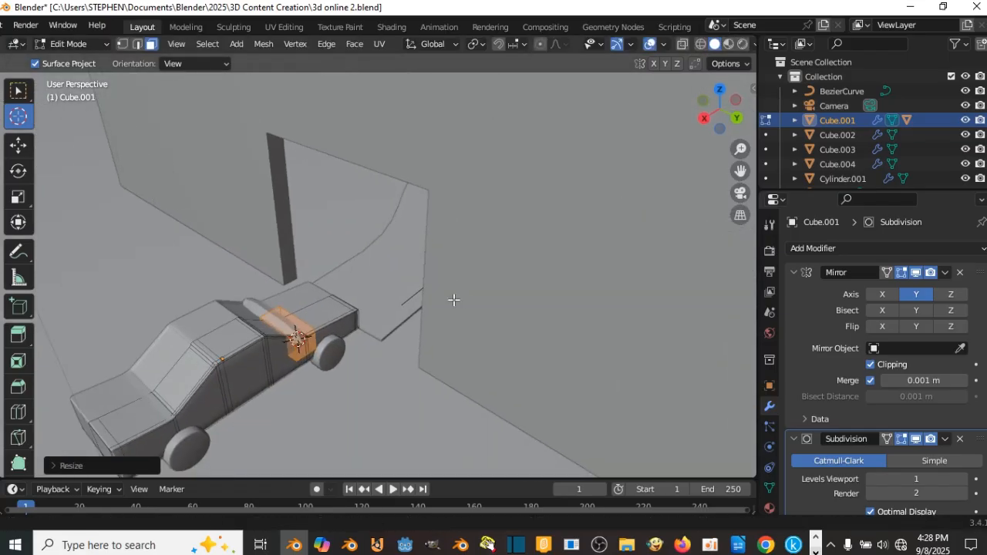
pyautogui.scroll(5, 451, 301)
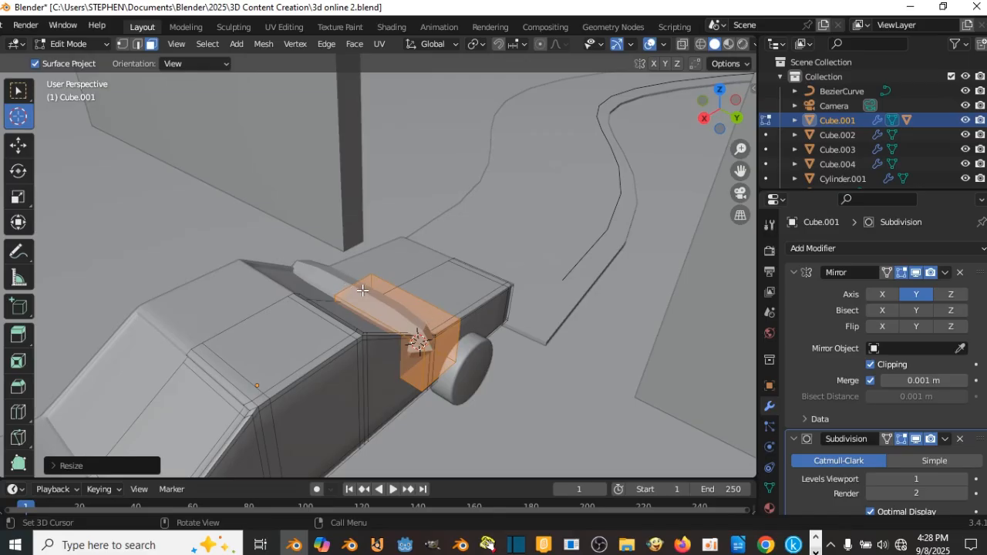
pyautogui.click(870, 365)
# Try to move the small block outward from the car's side along Y
pyautogui.click(19, 145)
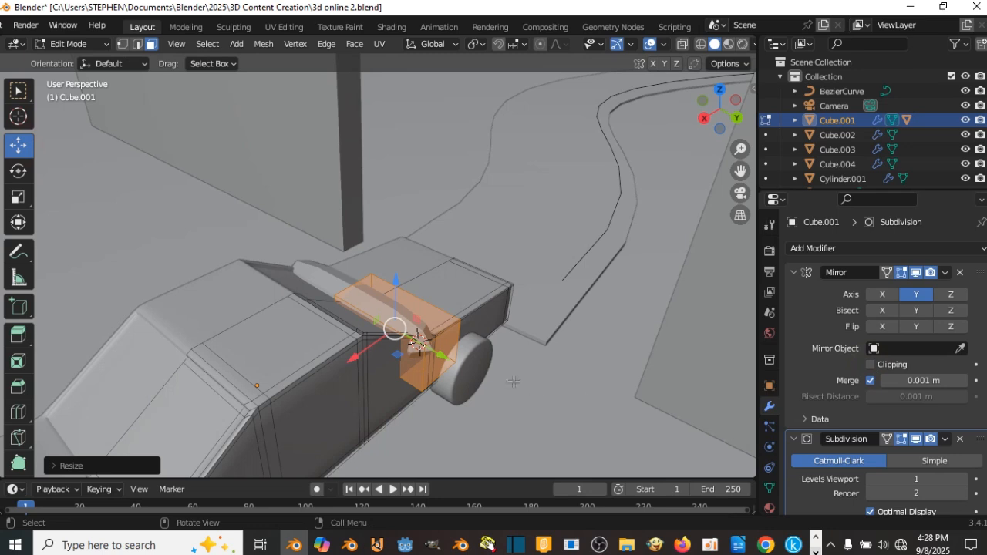
pyautogui.moveTo(451, 355); pyautogui.dragTo(483, 372)
pyautogui.hotkey('ctrl', 'z')
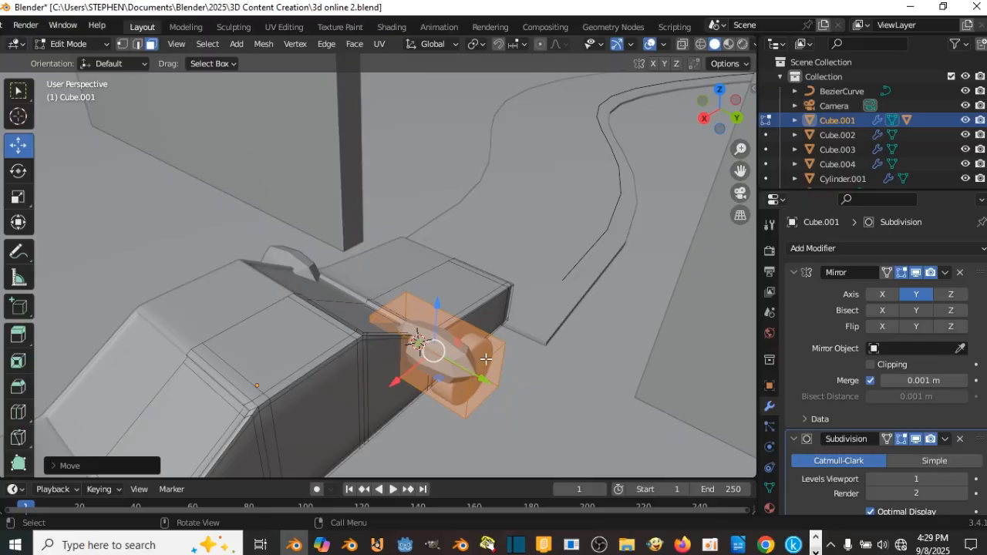
# Scale the block on the car's side down uniformly to a smaller size
pyautogui.moveTo(506, 351); pyautogui.dragTo(454, 338, button='middle')
pyautogui.keyDown('shift'); pyautogui.moveTo(375, 293); pyautogui.dragTo(572, 357, button='middle'); pyautogui.keyUp('shift')
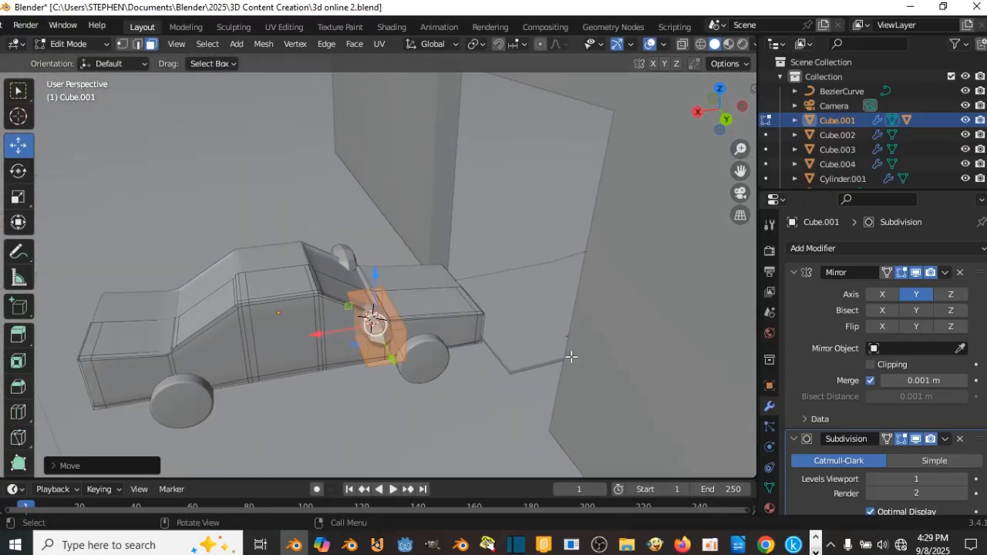
pyautogui.press('s')
pyautogui.click(406, 304)
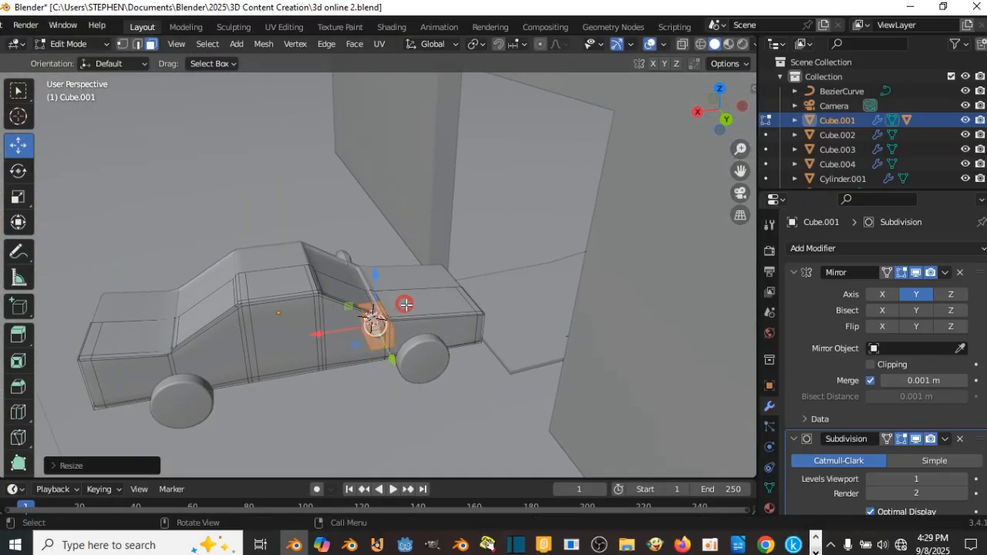
pyautogui.moveTo(406, 304); pyautogui.dragTo(443, 291, button='middle')
pyautogui.keyDown('shift'); pyautogui.moveTo(569, 182); pyautogui.dragTo(432, 293, button='middle'); pyautogui.keyUp('shift')
pyautogui.scroll(5, 493, 313)
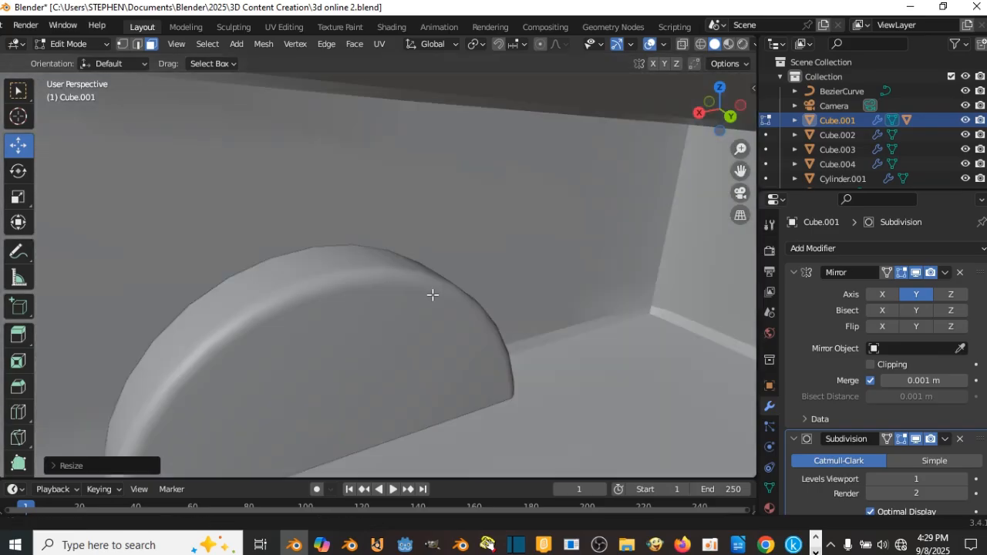
pyautogui.scroll(-4, 433, 295)
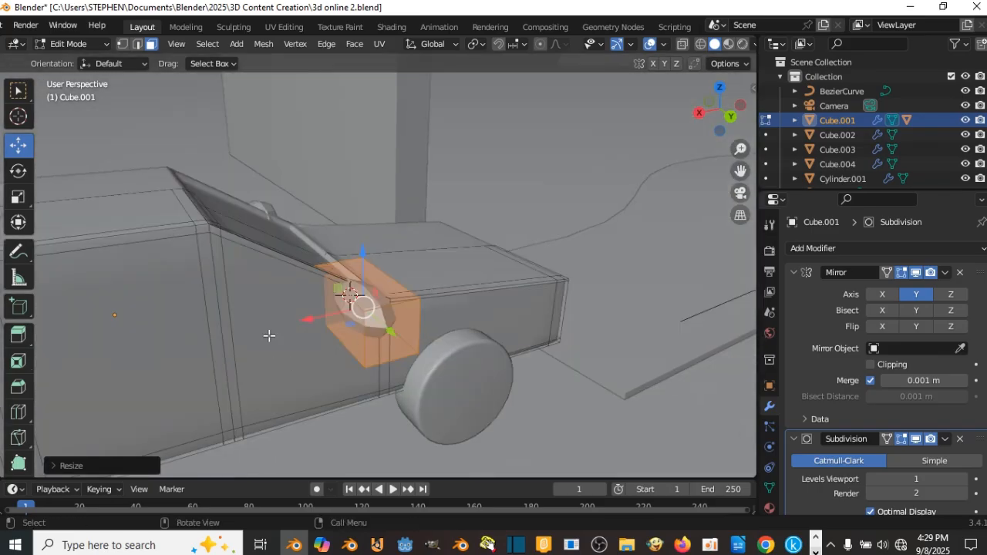
# Thin the block on the car's side along X and shrink it slightly overall
pyautogui.click(19, 196)
pyautogui.moveTo(309, 320); pyautogui.dragTo(346, 319)
pyautogui.moveTo(347, 318); pyautogui.dragTo(105, 367, button='middle')
pyautogui.scroll(-5, 489, 285)
pyautogui.scroll(4, 362, 286)
pyautogui.press('s')
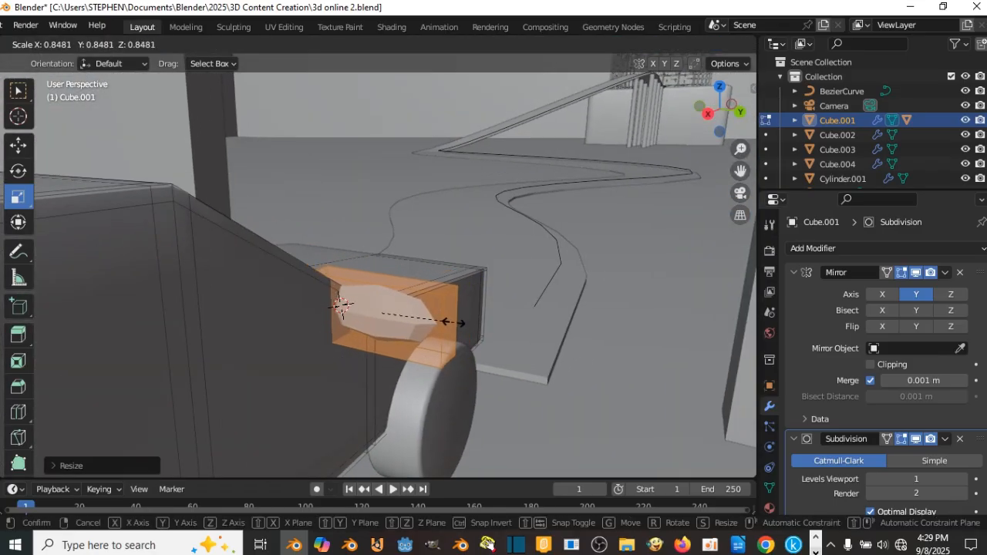
pyautogui.click(450, 325)
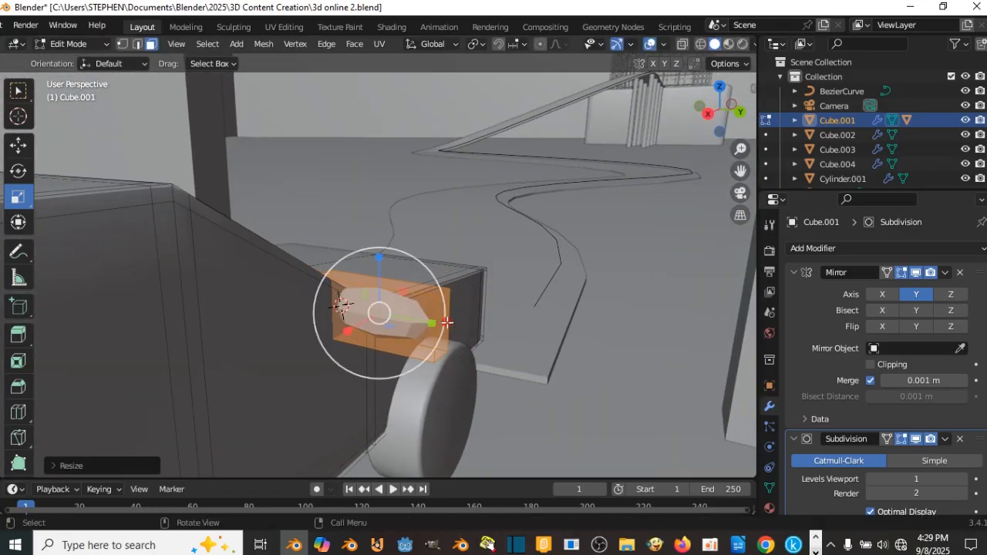
# Turn clipping back on in the car body's Mirror modifier
pyautogui.click(872, 364)
pyautogui.moveTo(304, 331); pyautogui.dragTo(456, 351, button='middle')
pyautogui.scroll(2, 518, 352)
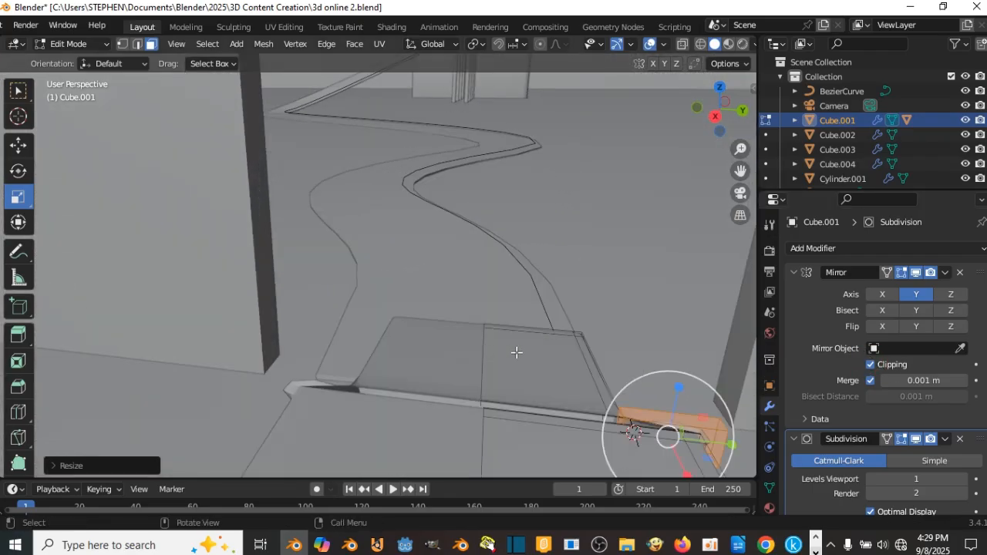
pyautogui.keyDown('shift'); pyautogui.moveTo(517, 353); pyautogui.dragTo(450, 330, button='middle'); pyautogui.keyUp('shift')
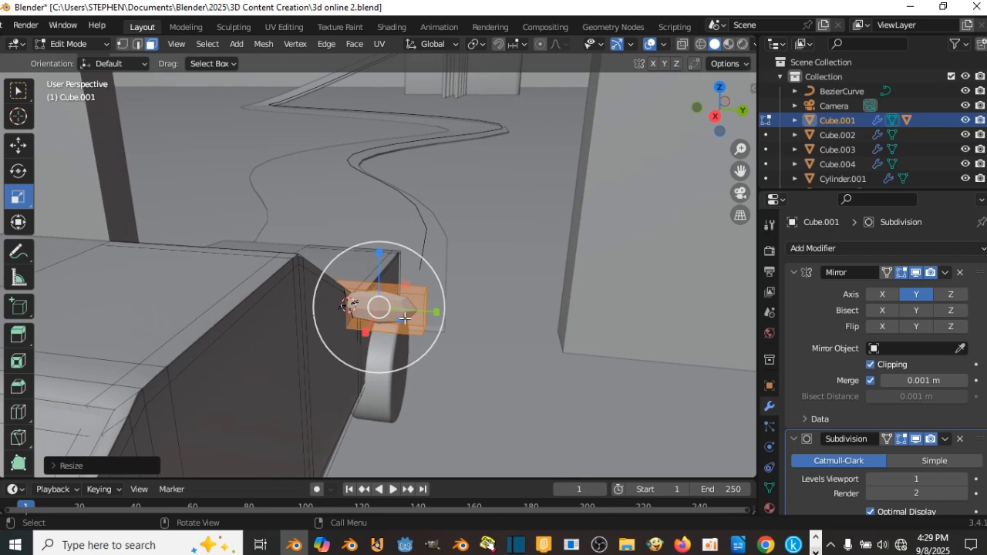
# Add two loop cuts around the block, one near its outer end and one across its middle
pyautogui.hotkey('ctrl', 'r')
pyautogui.click(402, 293)
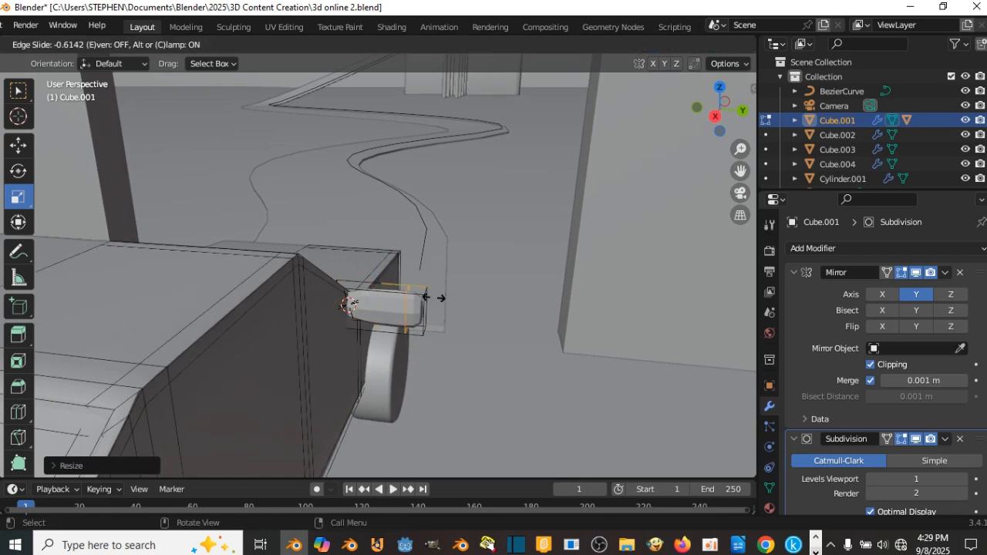
pyautogui.click(450, 301)
pyautogui.hotkey('ctrl', 'r')
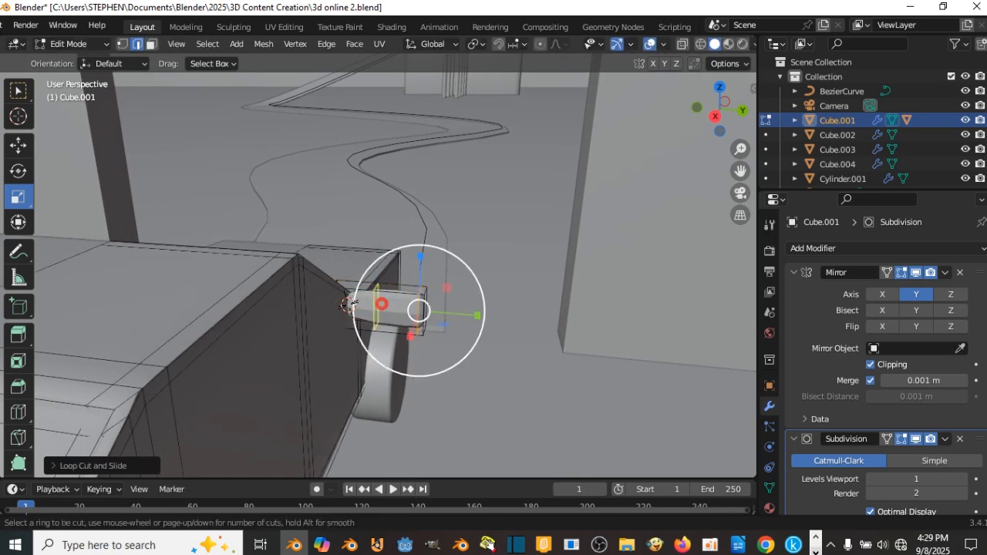
pyautogui.click(351, 303)
pyautogui.click(351, 305)
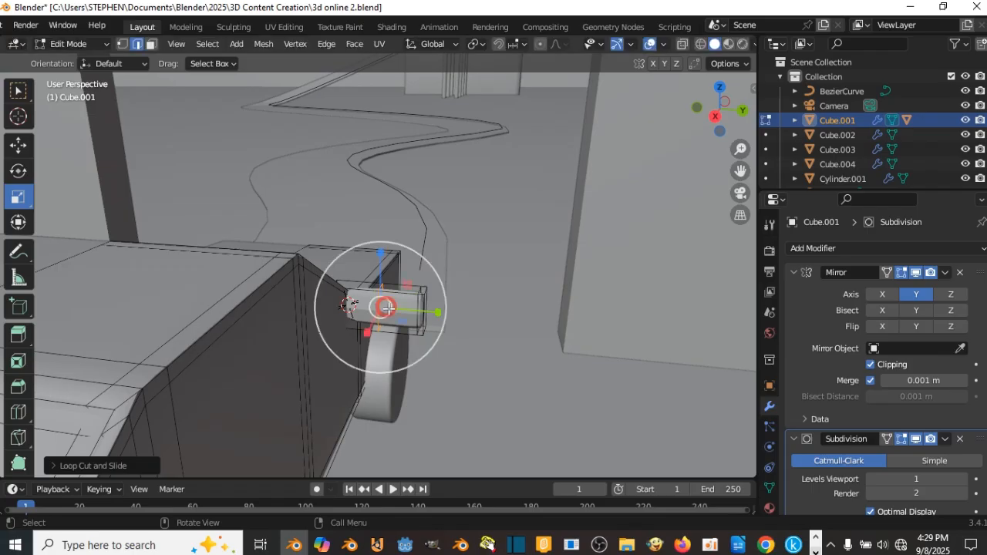
# Move the block's middle edge loop along Y toward the car body
pyautogui.click(19, 145)
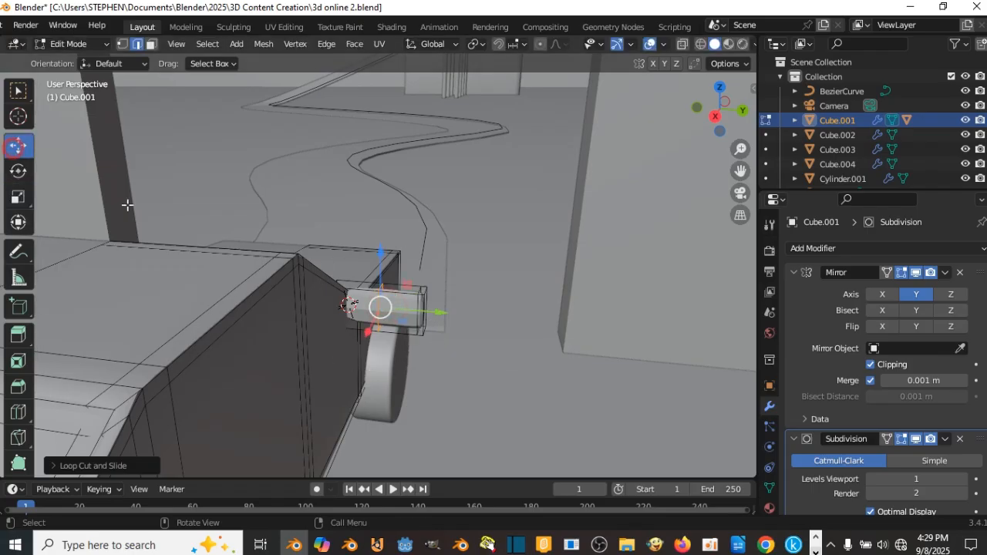
pyautogui.moveTo(457, 315); pyautogui.dragTo(436, 332)
pyautogui.press('s')
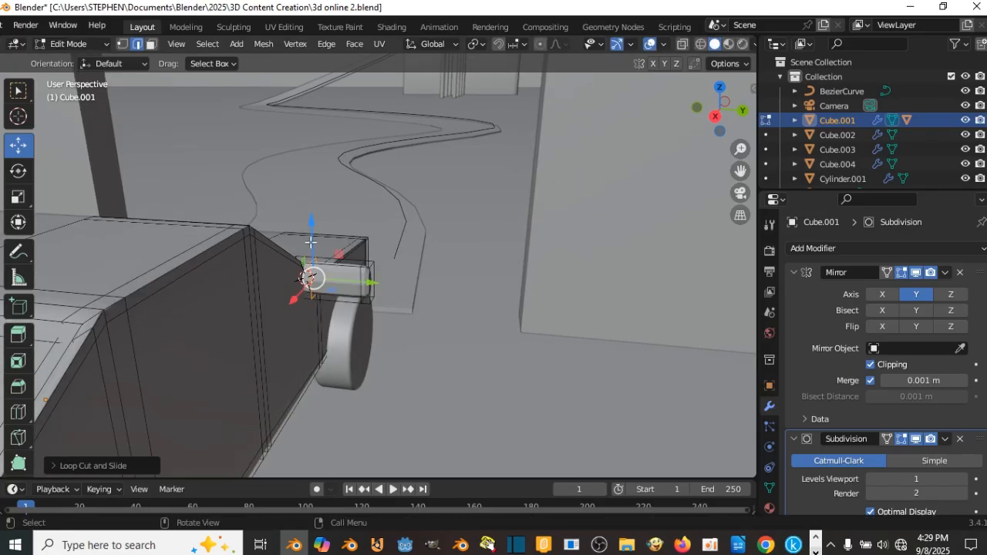
# Scale the inner edge loop down along Z and shift it along Y up against the car body
pyautogui.scroll(5, 310, 235)
pyautogui.moveTo(309, 231); pyautogui.dragTo(317, 232, button='middle')
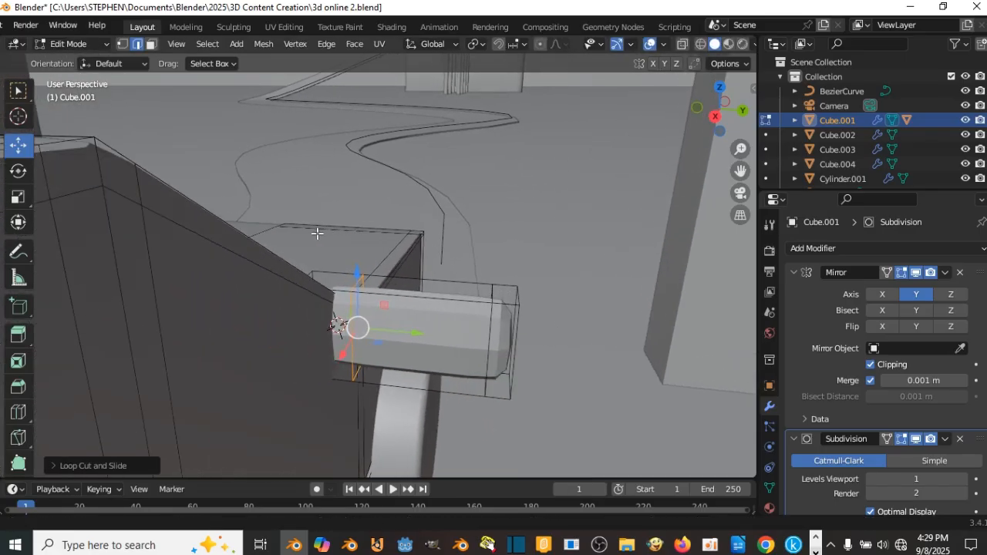
pyautogui.press('s')
pyautogui.rightClick(334, 226)
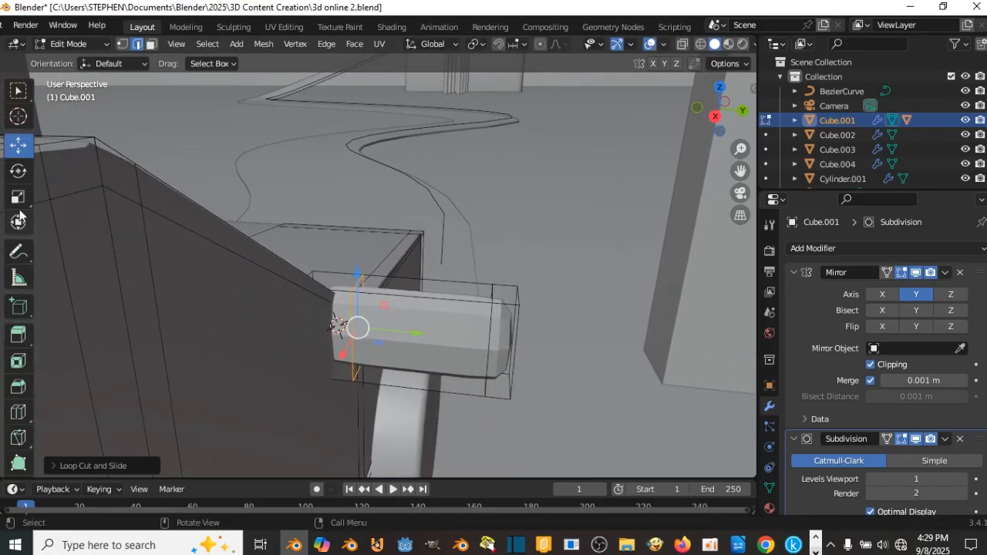
pyautogui.click(22, 196)
pyautogui.moveTo(357, 275); pyautogui.dragTo(354, 313)
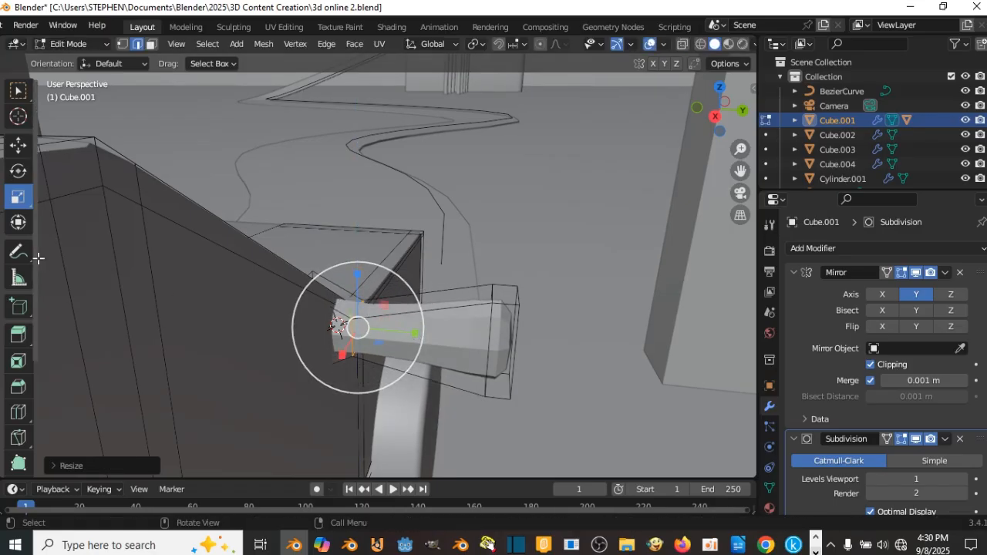
pyautogui.click(17, 145)
pyautogui.moveTo(401, 334); pyautogui.dragTo(379, 337)
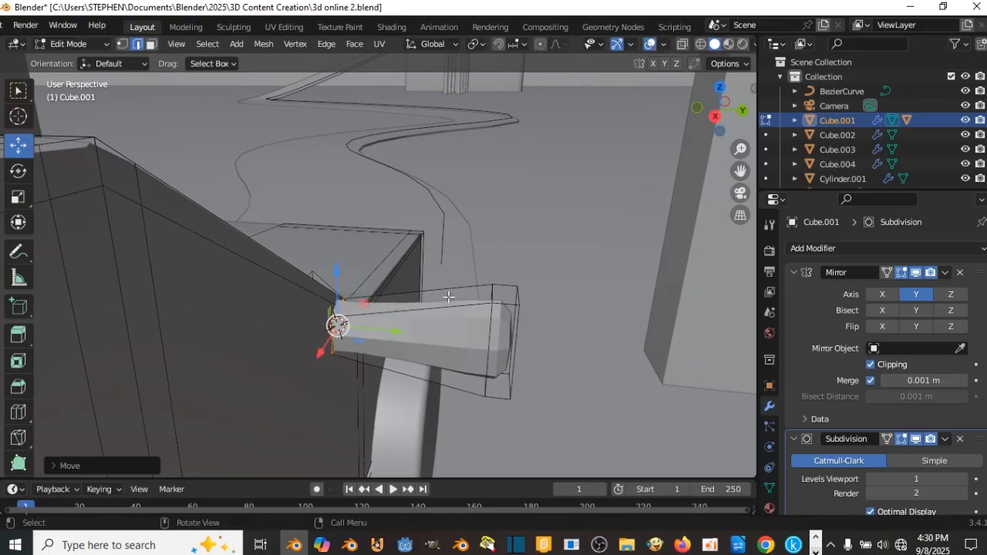
# Cut two evenly spaced loops across the mirror's tapered section and scale them up along Z
pyautogui.hotkey('ctrl', 'r')
pyautogui.scroll(1, 437, 296)
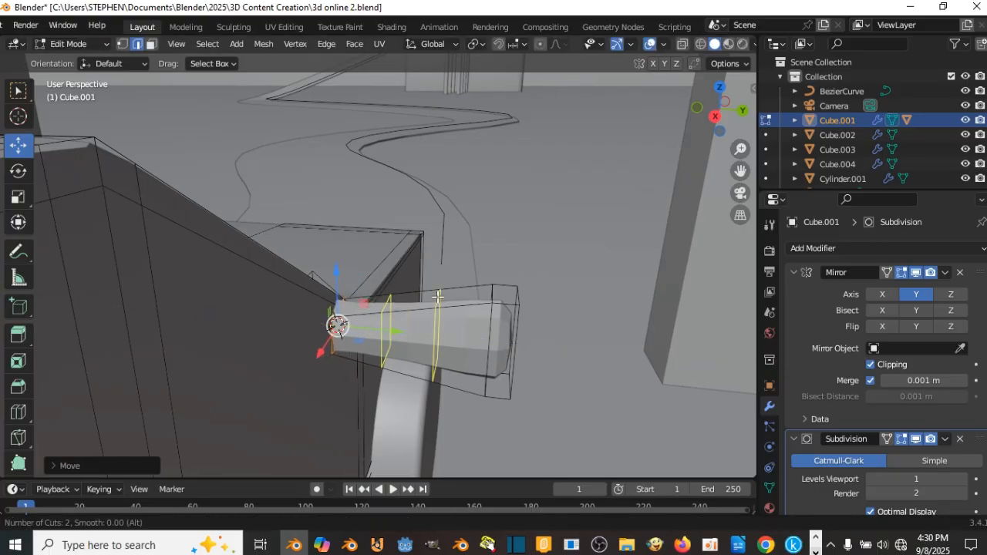
pyautogui.click(437, 296)
pyautogui.click(19, 198)
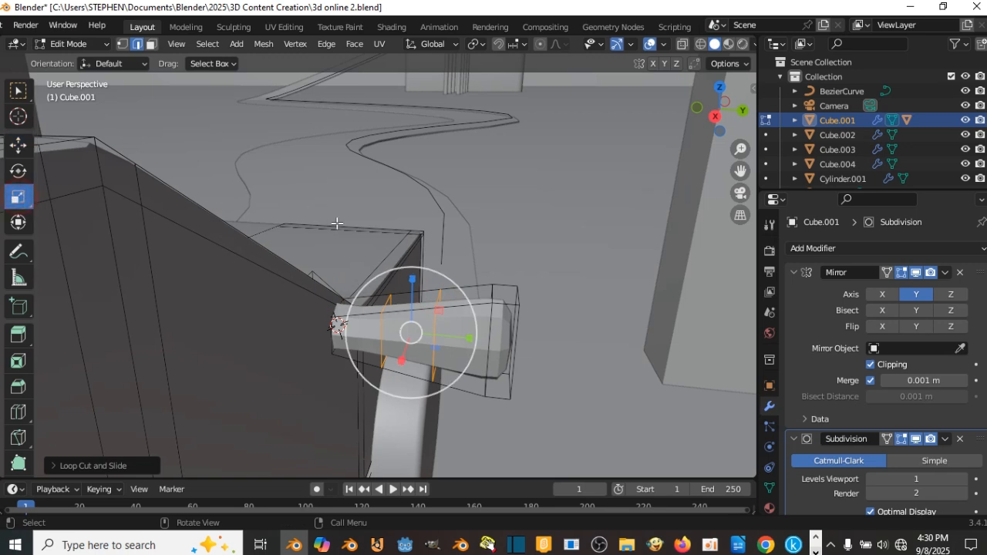
pyautogui.moveTo(410, 261); pyautogui.dragTo(410, 242)
# Select the four rear-facing faces of the side mirror and extrude them in place
pyautogui.click(151, 44)
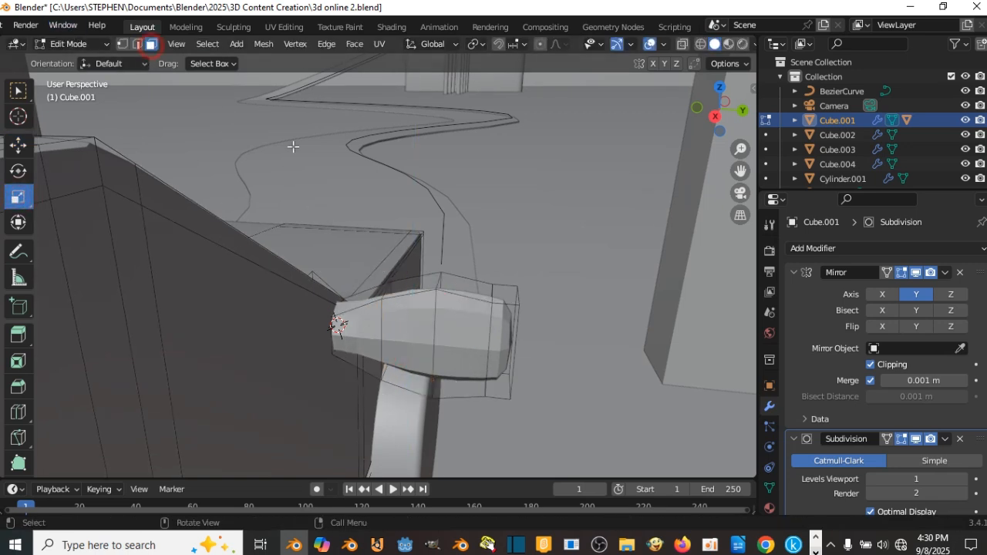
pyautogui.click(506, 331)
pyautogui.keyDown('shift'); pyautogui.click(477, 334); pyautogui.keyUp('shift')
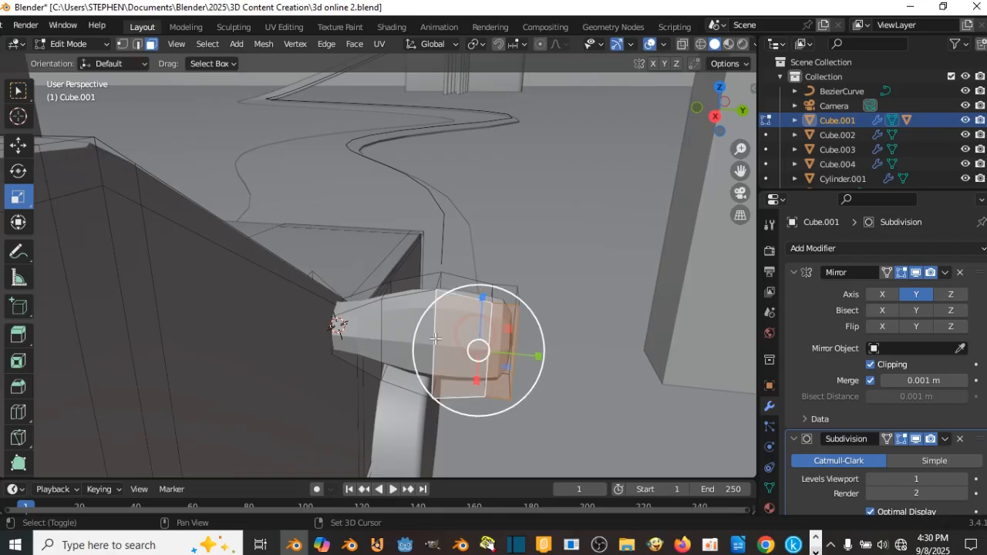
pyautogui.keyDown('shift'); pyautogui.click(420, 338); pyautogui.keyUp('shift')
pyautogui.keyDown('shift'); pyautogui.click(364, 328); pyautogui.keyUp('shift')
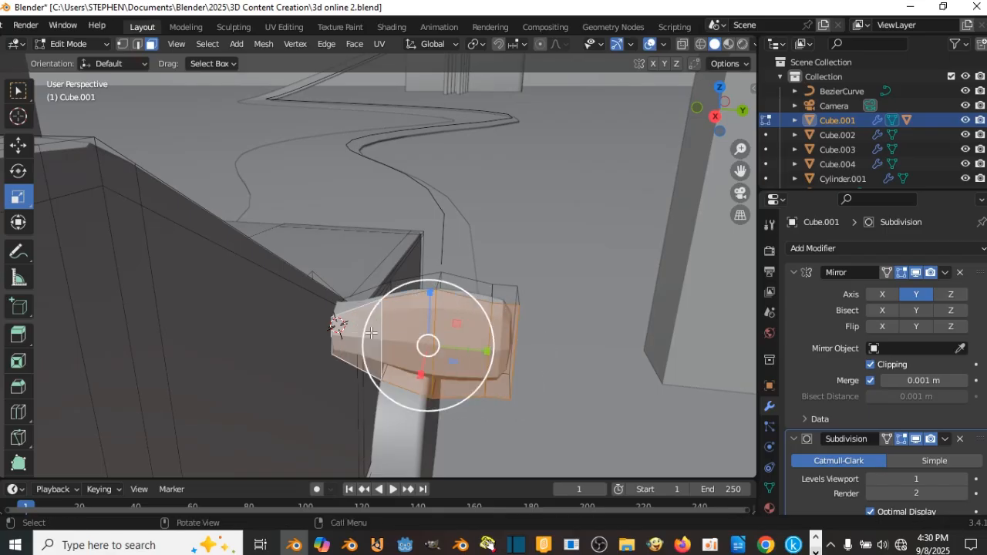
pyautogui.press('e')
pyautogui.rightClick(371, 333)
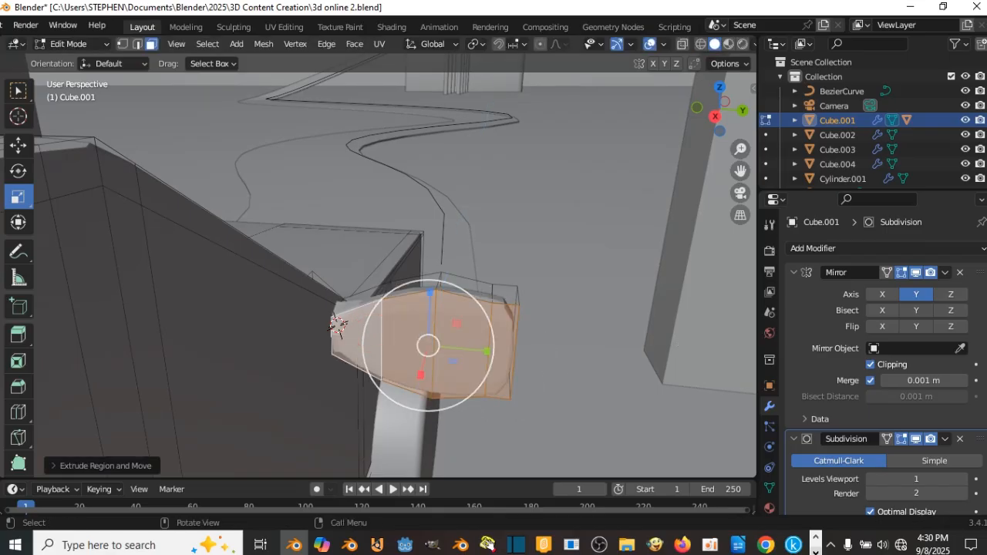
# Scale the extruded mirror faces inward and extrude them once more in place
pyautogui.press('s')
pyautogui.click(632, 351)
pyautogui.press('e')
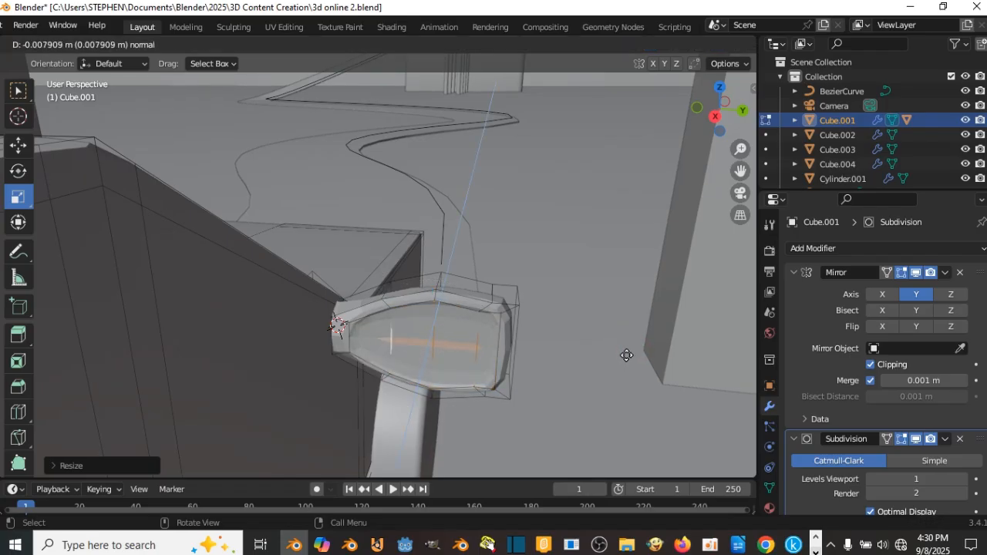
pyautogui.rightClick(626, 354)
# Return to Object Mode and apply Shade Auto Smooth to the car body
pyautogui.press('Tab')
pyautogui.scroll(-10, 545, 334)
pyautogui.moveTo(545, 334); pyautogui.dragTo(484, 324, button='middle')
pyautogui.scroll(4, 438, 325)
pyautogui.scroll(3, 438, 325)
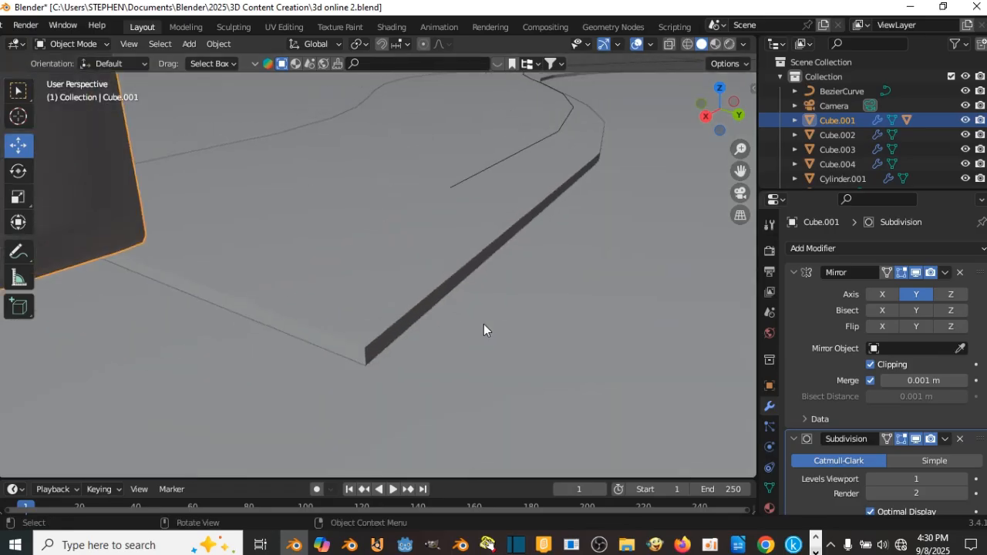
pyautogui.scroll(-7, 484, 324)
pyautogui.keyDown('shift'); pyautogui.moveTo(409, 309); pyautogui.dragTo(455, 295, button='middle'); pyautogui.keyUp('shift')
pyautogui.rightClick(275, 351)
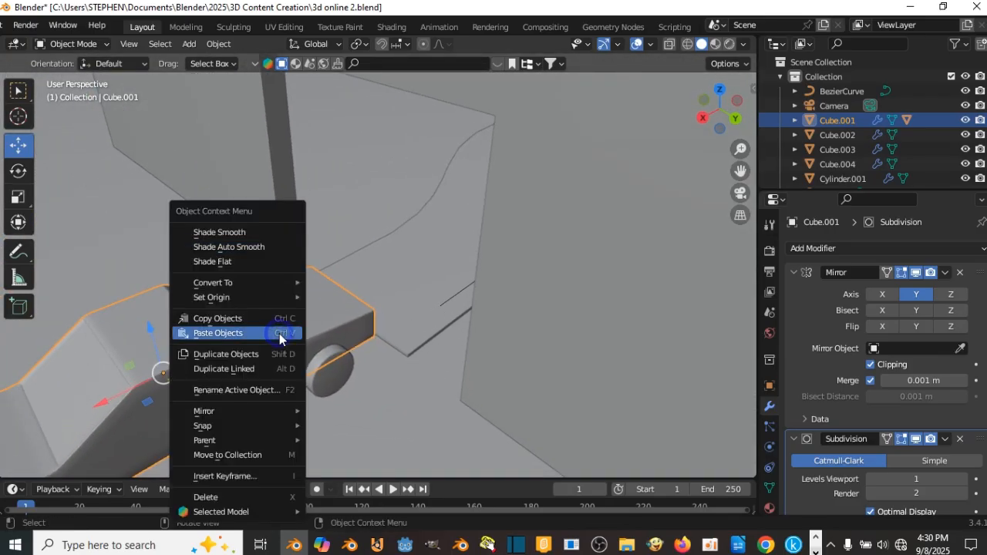
pyautogui.click(248, 246)
# Save the Blender file
pyautogui.moveTo(299, 293)
pyautogui.mouseDown(button='middle')
pyautogui.moveTo(395, 215)
pyautogui.moveTo(552, 208)
pyautogui.moveTo(426, 311)
pyautogui.moveTo(444, 274)
pyautogui.moveTo(502, 238)
pyautogui.moveTo(489, 275)
pyautogui.moveTo(493, 238)
pyautogui.moveTo(483, 268)
pyautogui.mouseUp(button='middle')
pyautogui.hotkey('ctrl', 's')
pyautogui.moveTo(475, 196); pyautogui.dragTo(426, 240, button='middle')
pyautogui.hotkey('ctrl', 's')
# Switch the viewport to Rendered shading with the wall, car and light in view
pyautogui.moveTo(427, 245); pyautogui.dragTo(627, 91, button='middle')
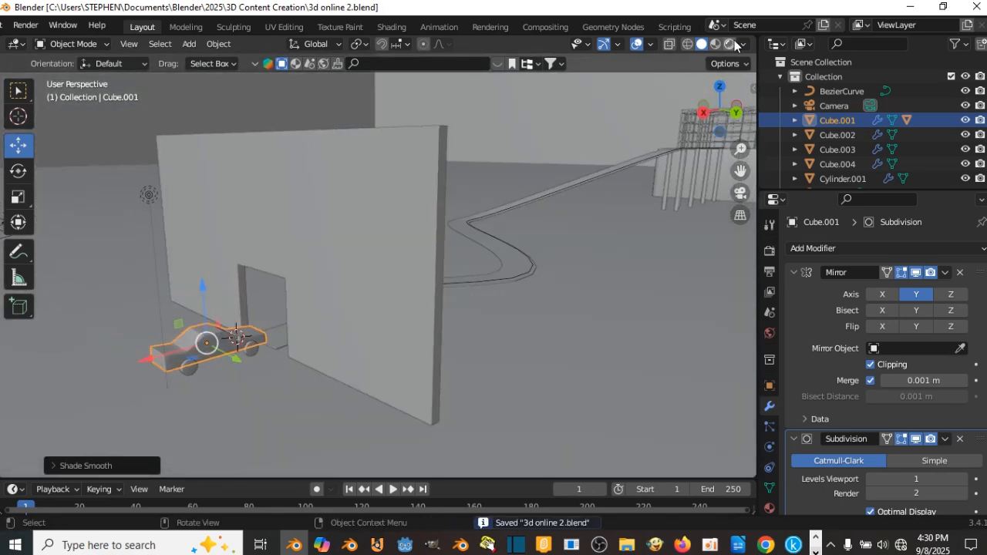
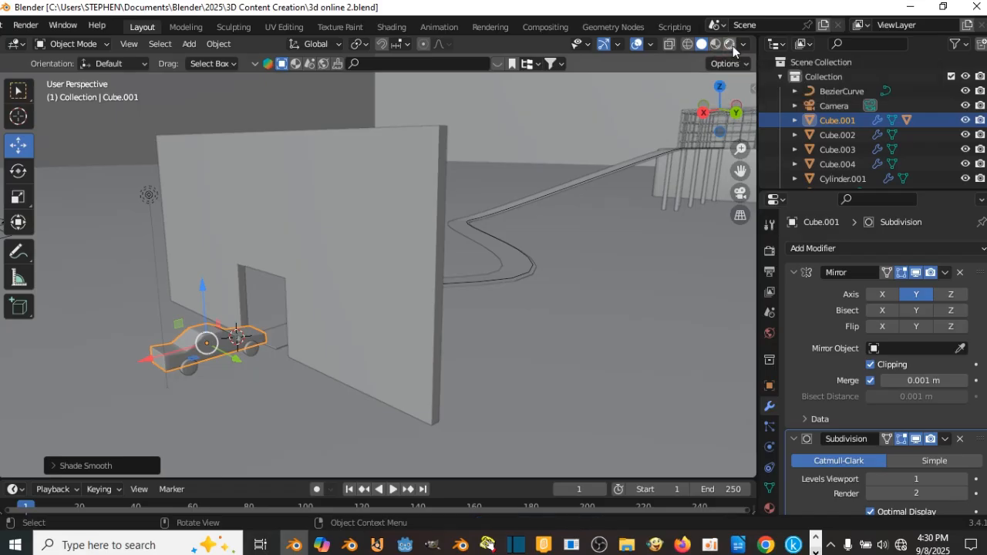
pyautogui.click(730, 44)
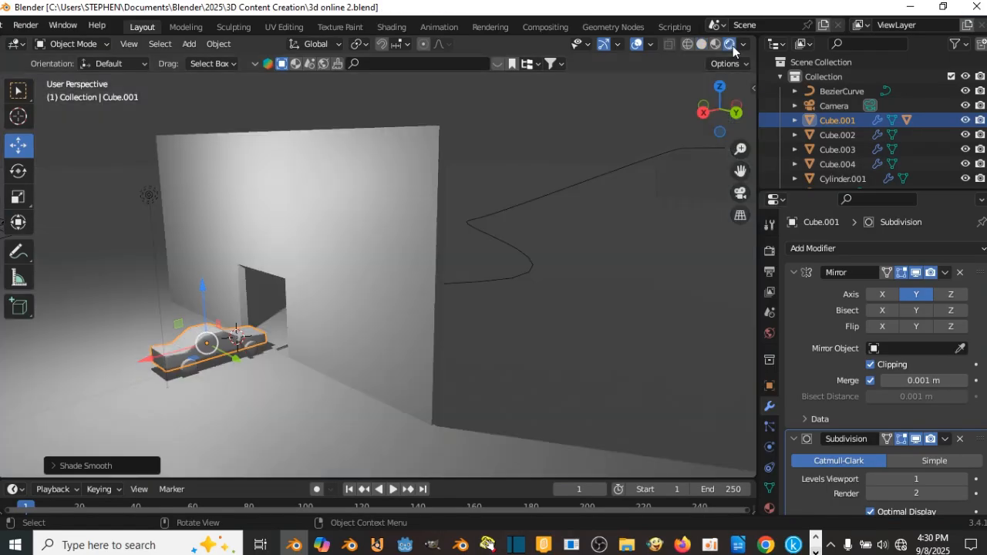
pyautogui.scroll(-6, 328, 212)
pyautogui.moveTo(329, 211); pyautogui.dragTo(315, 214, button='middle')
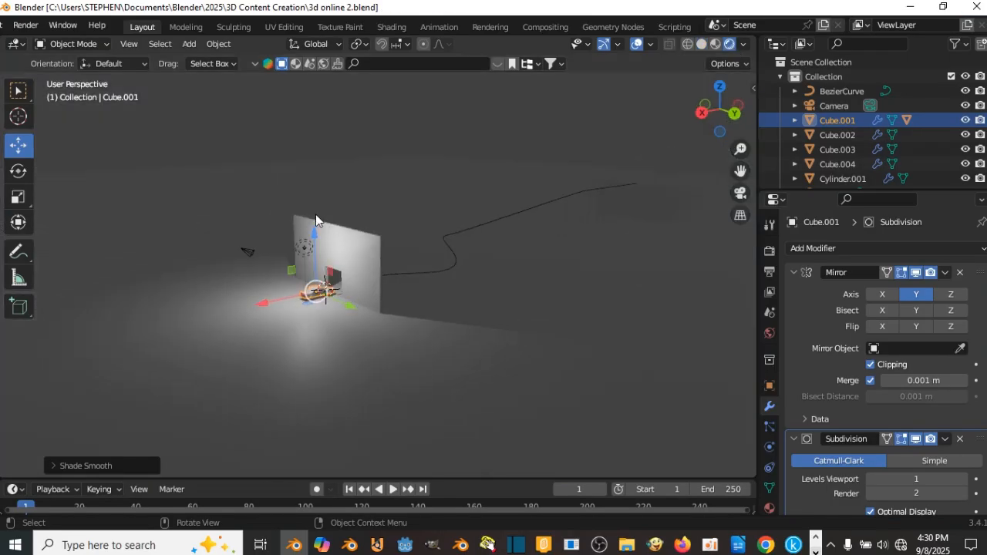
pyautogui.scroll(3, 315, 215)
# Raise the light near the car to about 7 m on Z and place a duplicate above the winding road beyond the wall
pyautogui.click(230, 229)
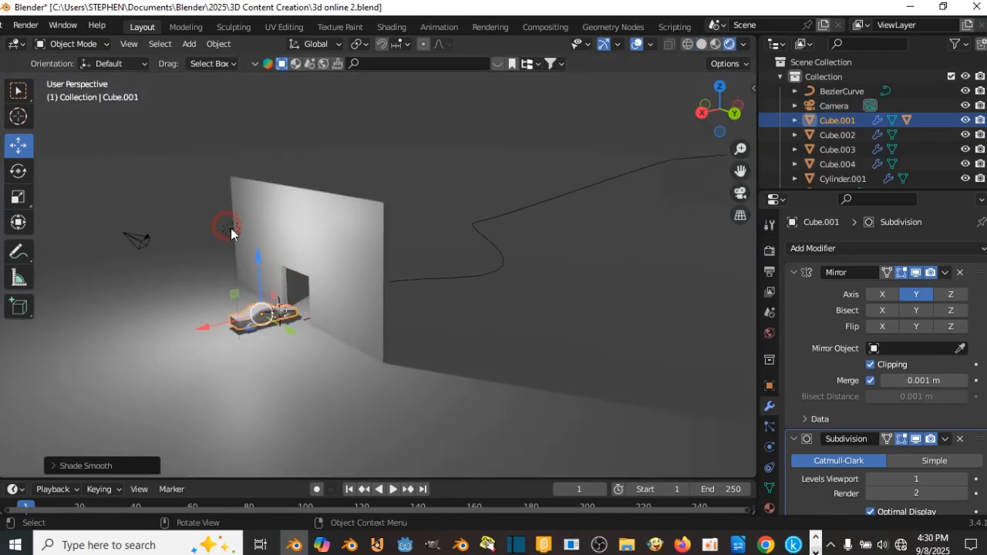
pyautogui.moveTo(234, 234); pyautogui.dragTo(259, 208)
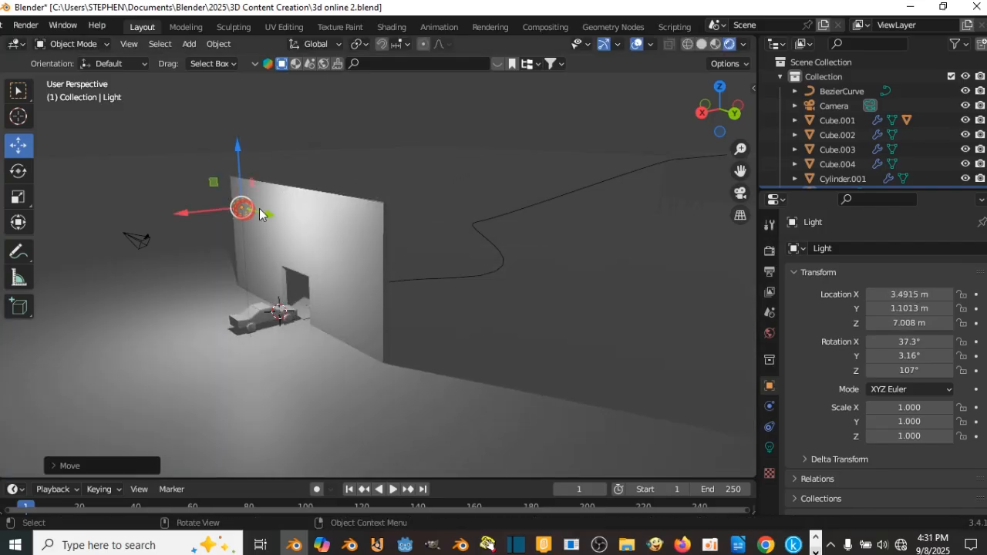
pyautogui.moveTo(259, 208); pyautogui.dragTo(376, 213, button='middle')
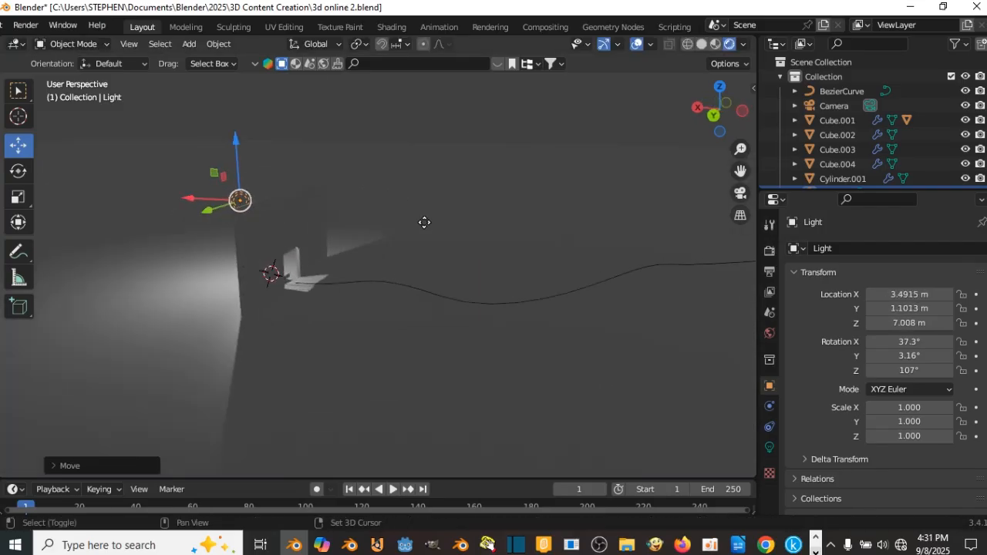
pyautogui.hotkey('shift', 'd')
pyautogui.click(725, 213)
pyautogui.moveTo(725, 213); pyautogui.dragTo(564, 258, button='middle')
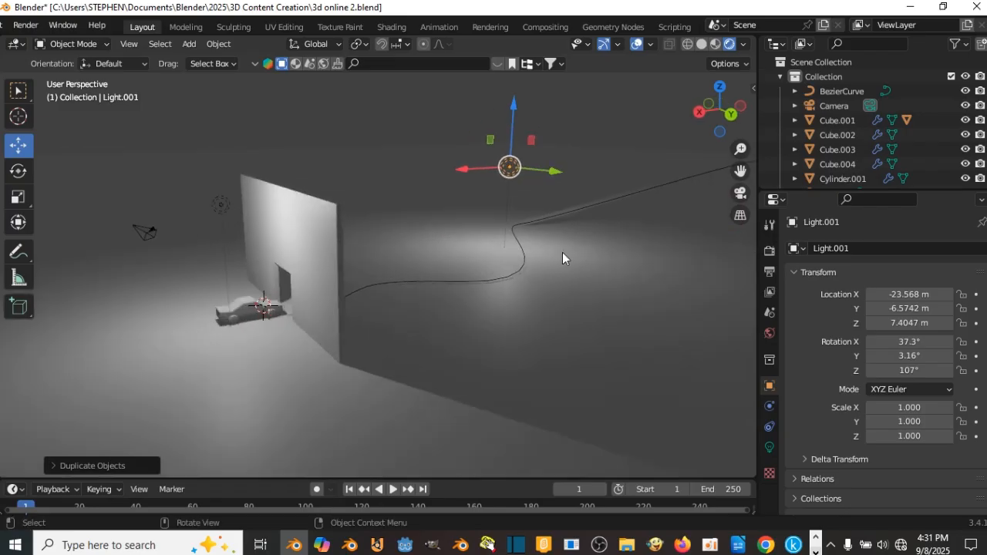
# Change the duplicated light's type to Sun
pyautogui.click(769, 447)
pyautogui.click(856, 315)
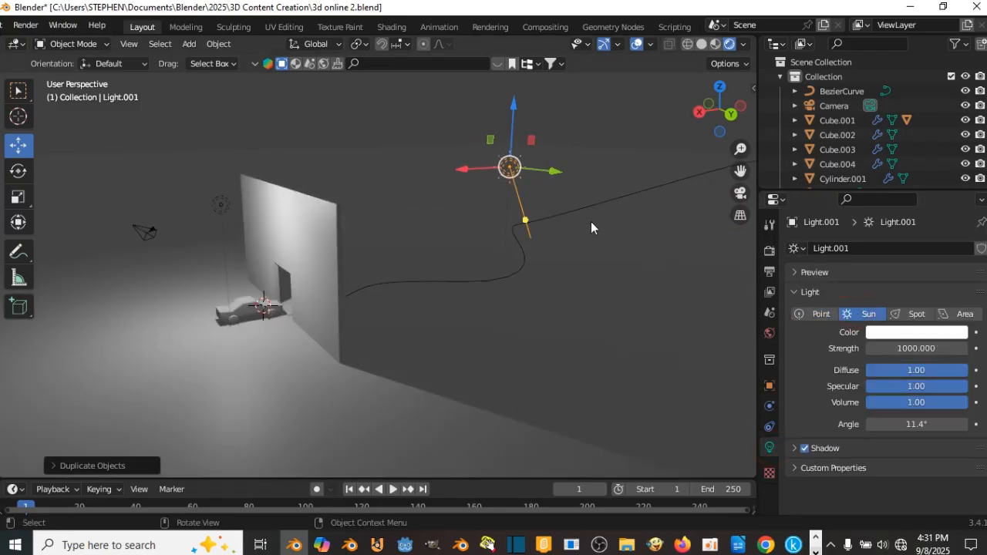
# Rotate the sun light above the winding road to change the direction of its beam
pyautogui.click(903, 346)
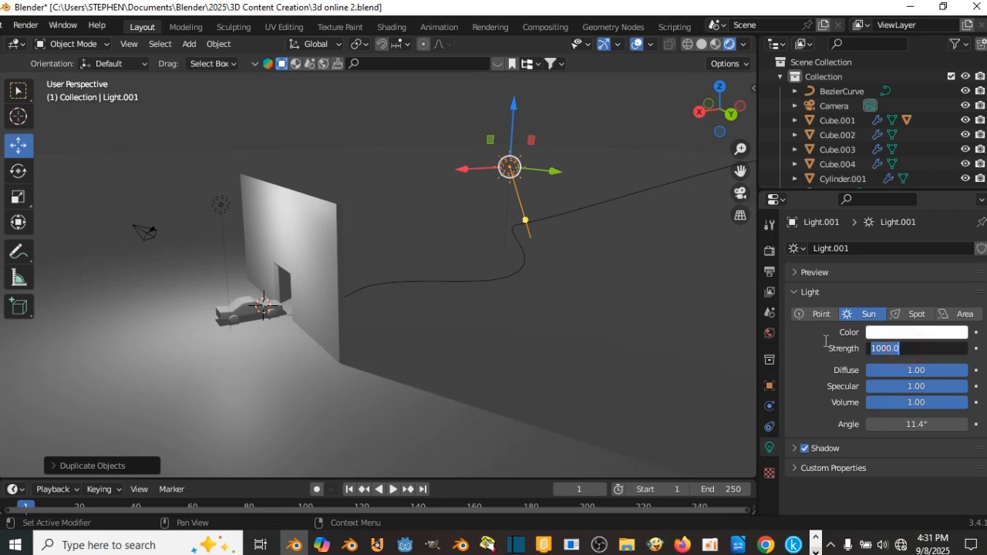
pyautogui.click(658, 288)
pyautogui.moveTo(608, 241); pyautogui.dragTo(672, 189, button='middle')
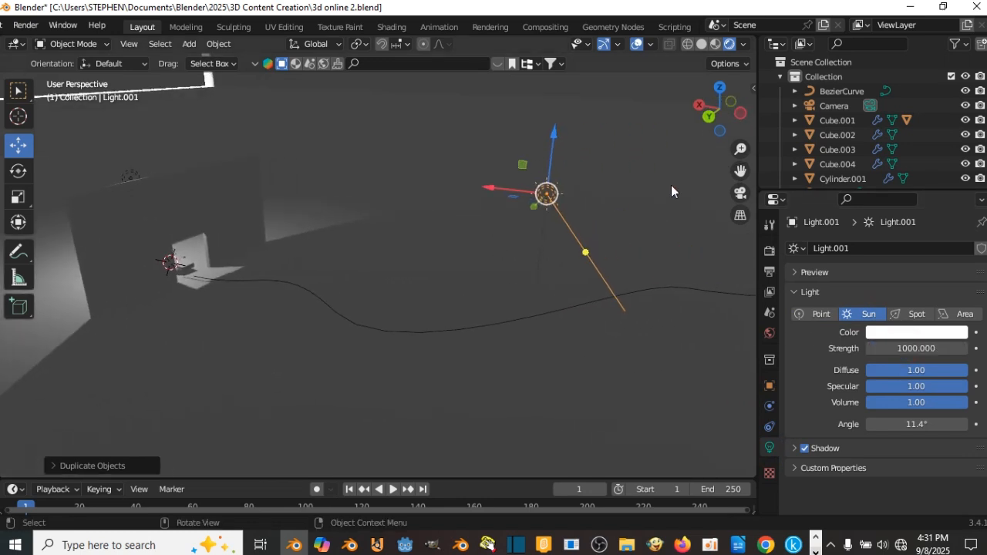
pyautogui.press('r')
pyautogui.click(582, 278)
# Delete the large box that encloses the whole scene
pyautogui.moveTo(582, 277); pyautogui.dragTo(605, 202, button='middle')
pyautogui.click(547, 199)
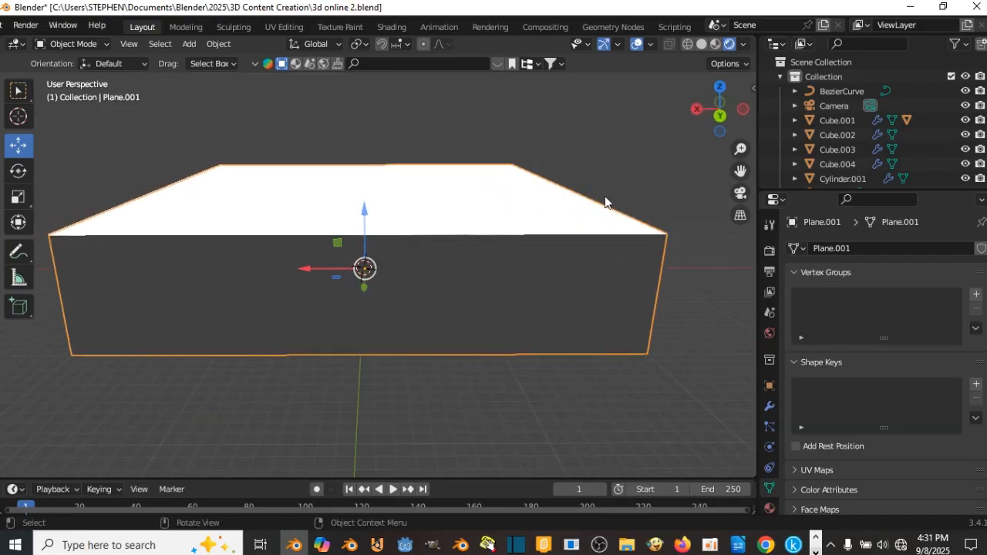
pyautogui.press('Delete')
pyautogui.moveTo(543, 222); pyautogui.dragTo(466, 272, button='middle')
pyautogui.scroll(2, 472, 273)
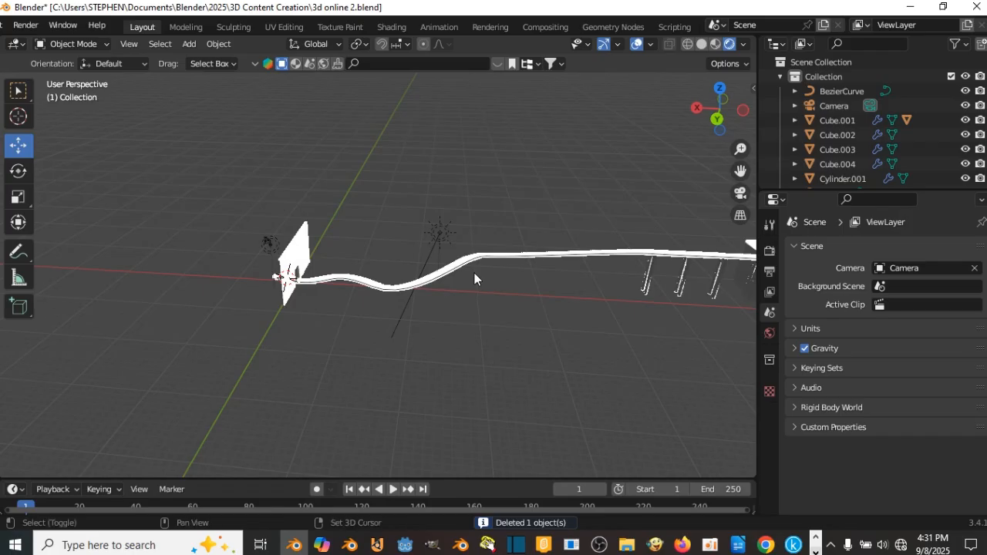
# Add a plane mesh and scale it by 222 as a ground surface
pyautogui.hotkey('shift', 'a')
pyautogui.moveTo(472, 224)
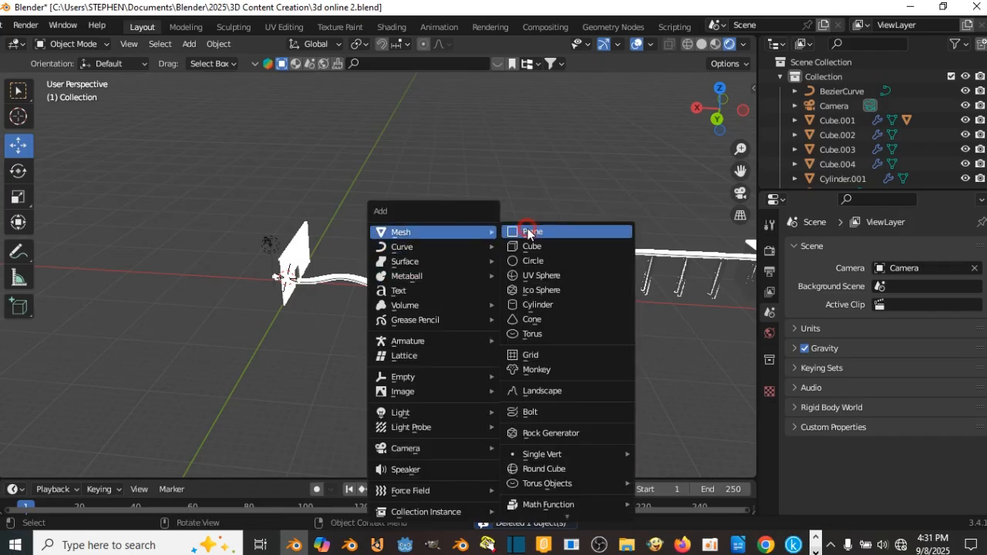
pyautogui.click(526, 230)
pyautogui.write('s222')
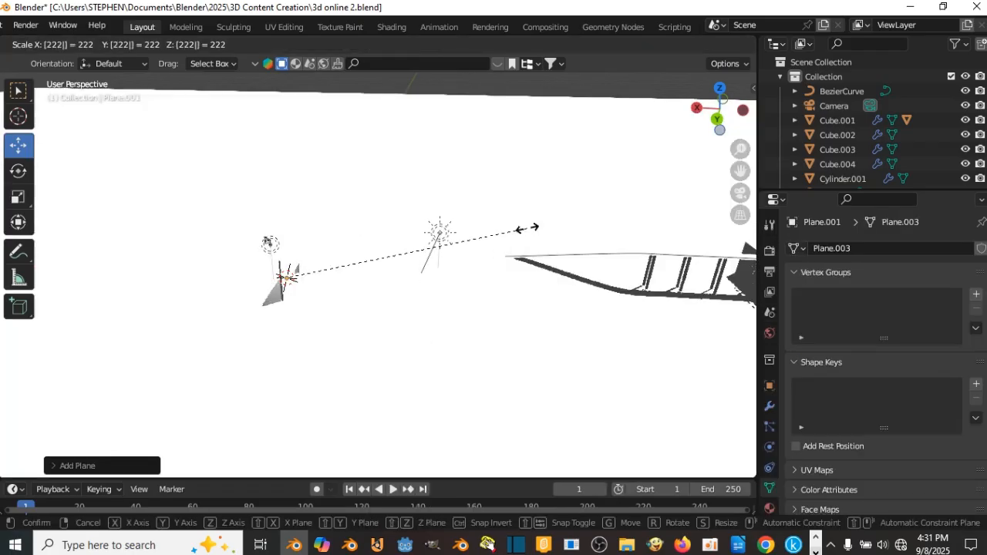
pyautogui.click(531, 242)
pyautogui.scroll(-3, 540, 245)
pyautogui.scroll(2, 593, 235)
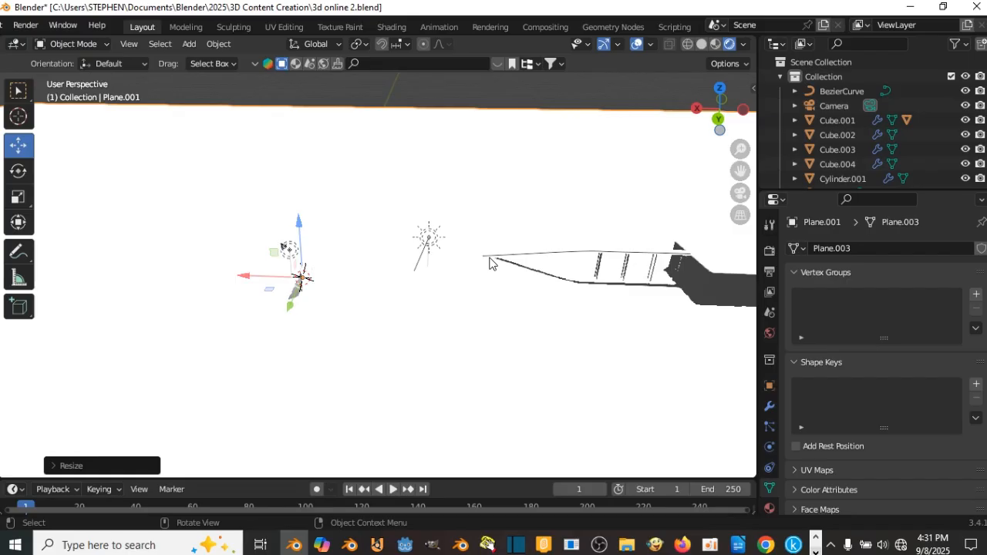
# Set the sun light's strength to 1 and save the file
pyautogui.click(426, 237)
pyautogui.click(887, 348)
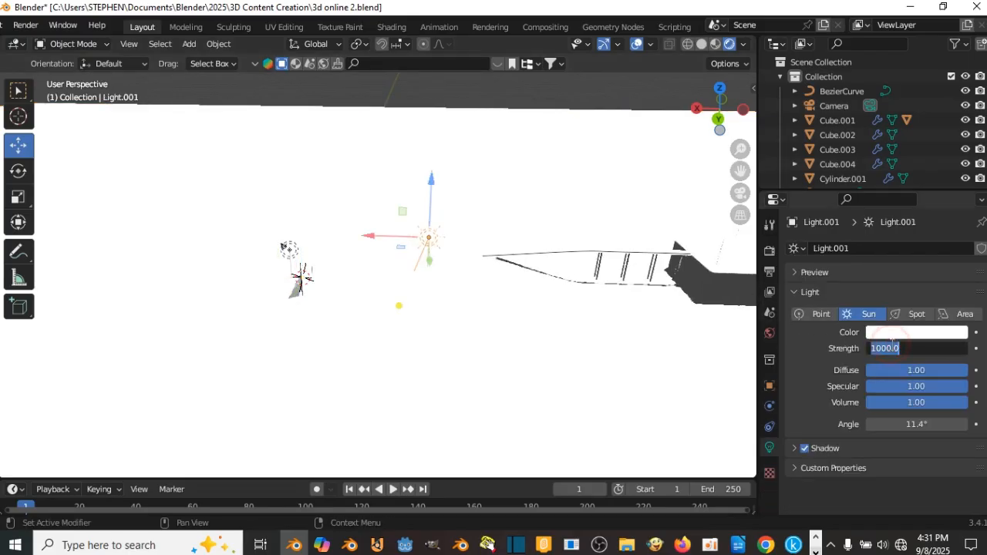
pyautogui.write('1')
pyautogui.press('Return')
pyautogui.moveTo(338, 143); pyautogui.dragTo(472, 155, button='middle')
pyautogui.hotkey('ctrl', 's')
# Lower the ground plane along Z below the road and the car
pyautogui.keyDown('shift'); pyautogui.moveTo(406, 169); pyautogui.dragTo(429, 171, button='middle'); pyautogui.keyUp('shift')
pyautogui.scroll(3, 428, 171)
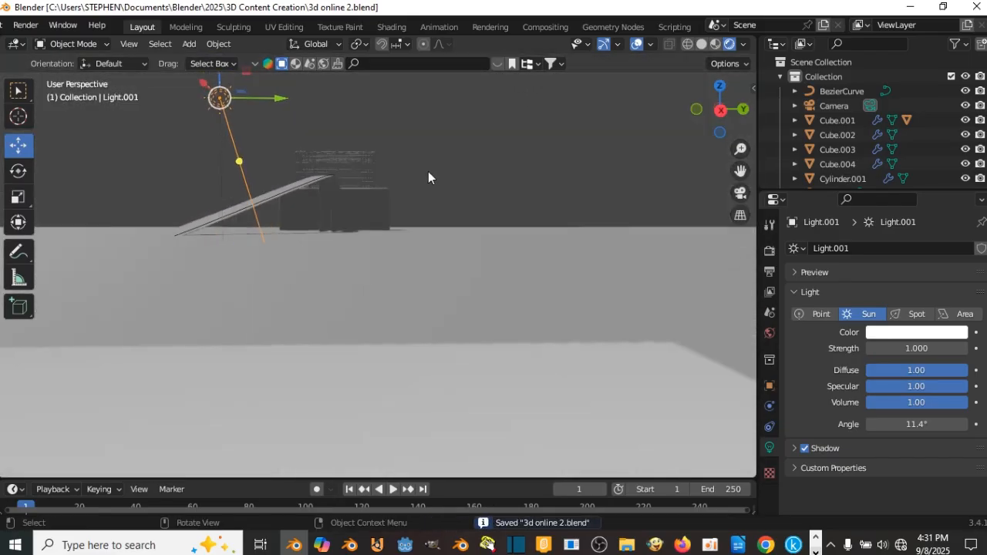
pyautogui.scroll(-7, 428, 171)
pyautogui.scroll(6, 421, 176)
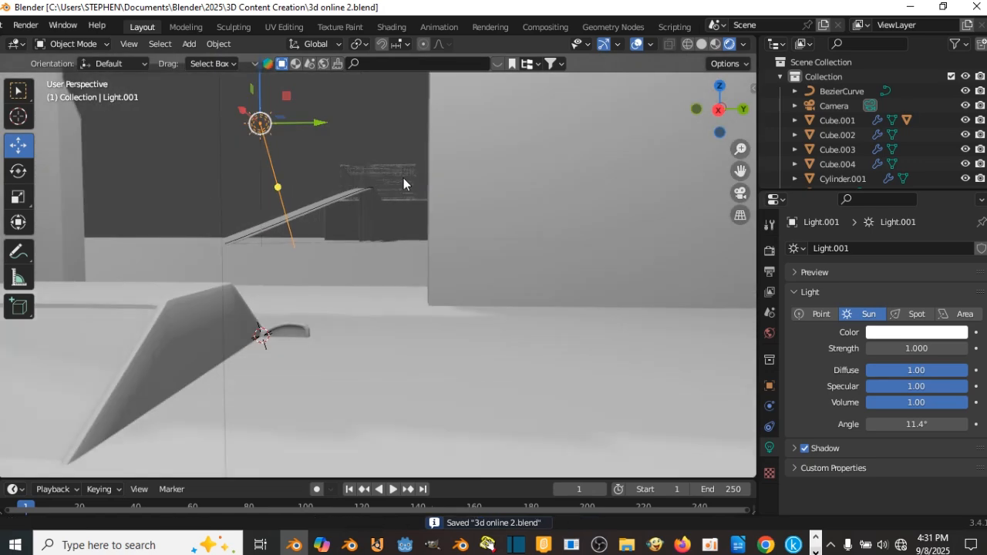
pyautogui.moveTo(417, 185); pyautogui.dragTo(495, 225, button='middle')
pyautogui.scroll(-5, 486, 195)
pyautogui.click(420, 253)
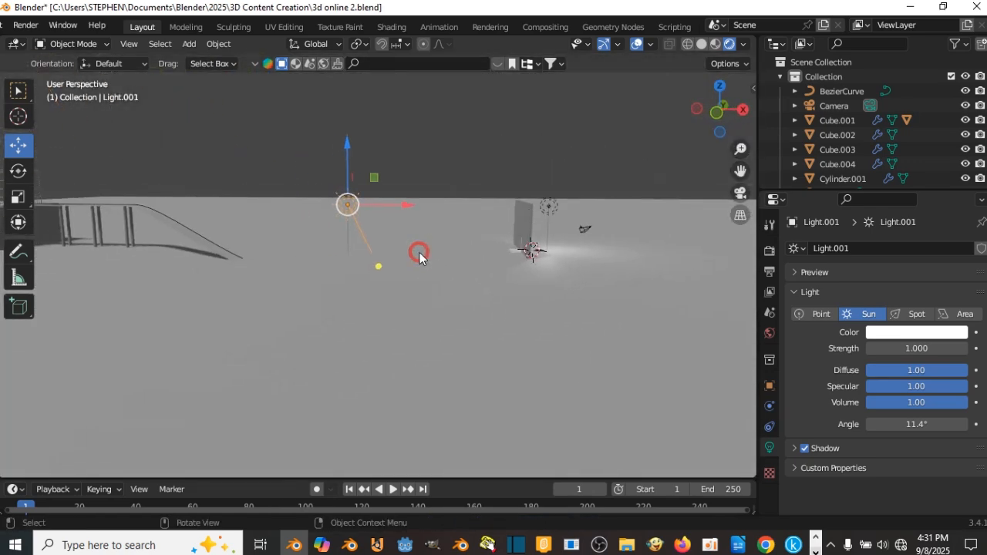
pyautogui.moveTo(527, 187); pyautogui.dragTo(537, 195)
pyautogui.scroll(3, 538, 209)
pyautogui.scroll(2, 473, 223)
pyautogui.keyDown('shift'); pyautogui.moveTo(554, 208); pyautogui.dragTo(472, 225, button='middle'); pyautogui.keyUp('shift')
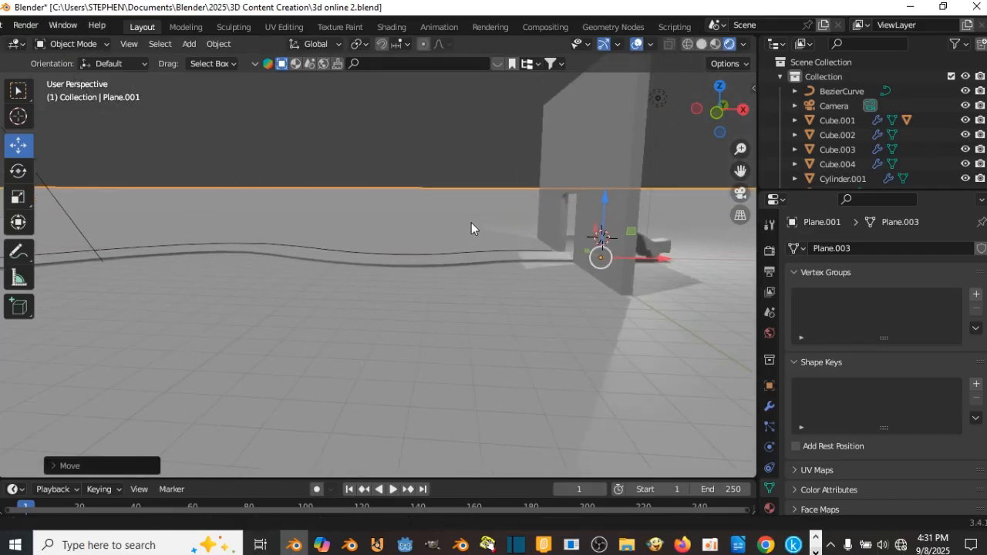
# Raise the ground plane by about 0.02 m on Z towards the underside of the road, and save the file
pyautogui.scroll(3, 494, 224)
pyautogui.keyDown('shift'); pyautogui.moveTo(602, 221); pyautogui.dragTo(472, 260, button='middle'); pyautogui.keyUp('shift')
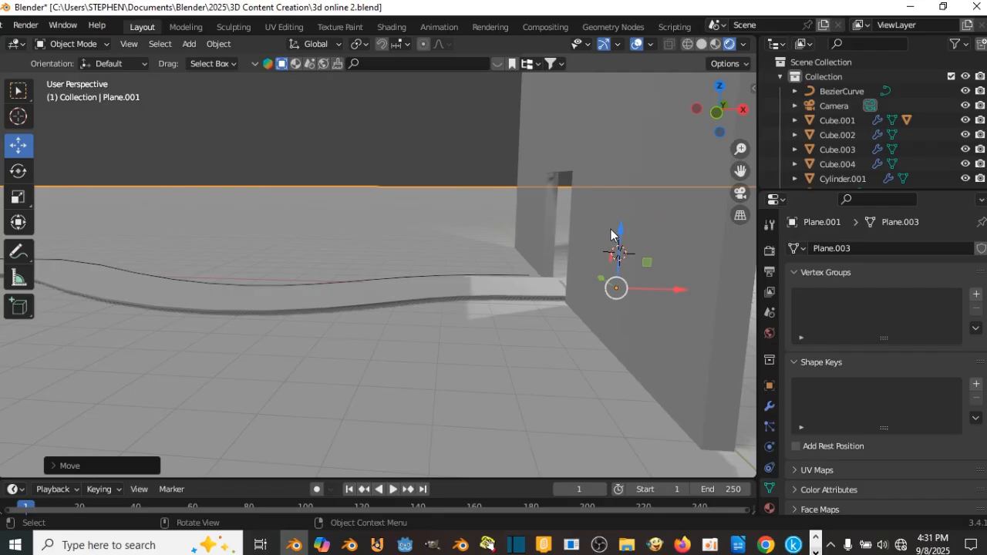
pyautogui.moveTo(616, 230); pyautogui.dragTo(620, 222)
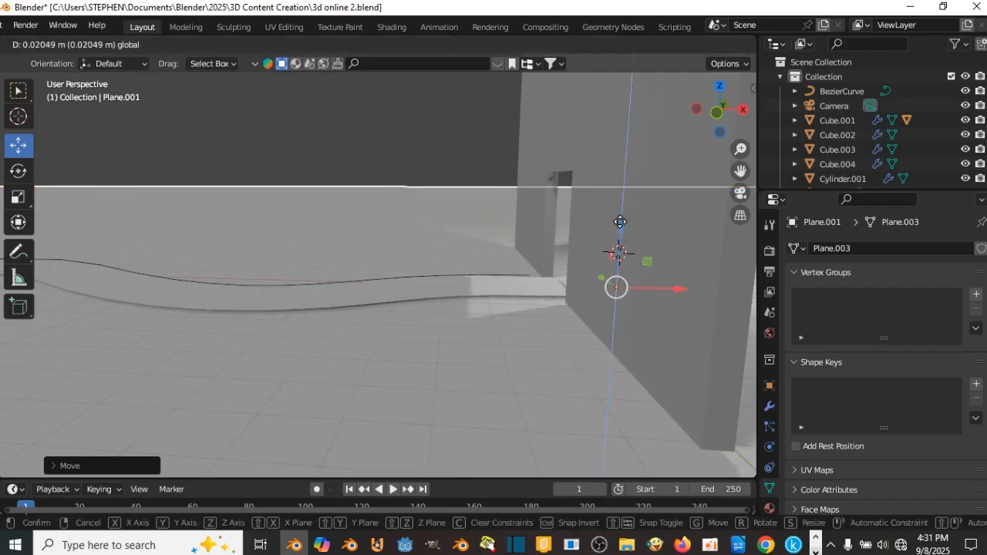
pyautogui.moveTo(620, 222); pyautogui.dragTo(617, 223)
pyautogui.moveTo(617, 223); pyautogui.dragTo(497, 290, button='middle')
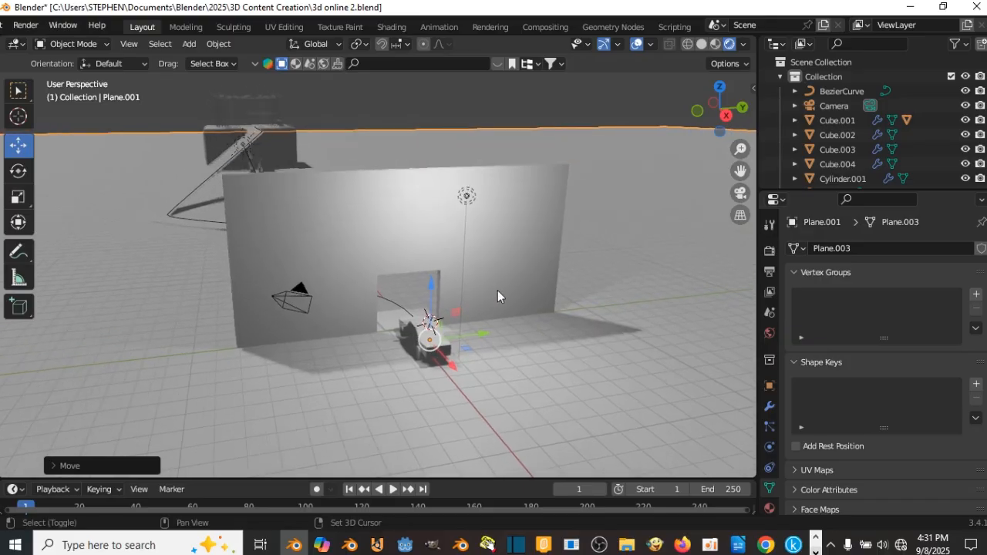
pyautogui.scroll(3, 473, 254)
pyautogui.moveTo(472, 254); pyautogui.dragTo(406, 279, button='middle')
pyautogui.scroll(-3, 429, 278)
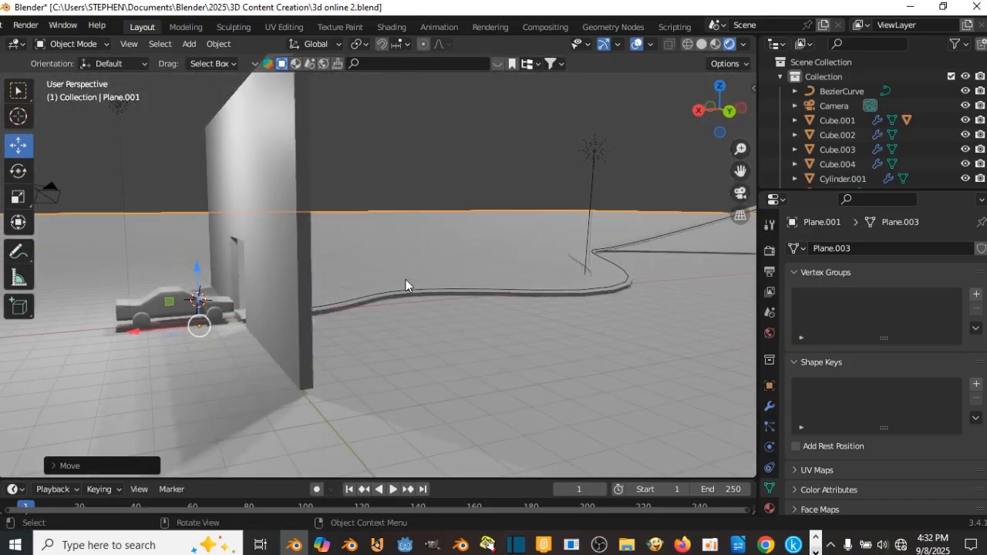
pyautogui.scroll(-6, 405, 279)
pyautogui.moveTo(284, 152); pyautogui.dragTo(402, 167, button='middle')
pyautogui.hotkey('ctrl', 's')
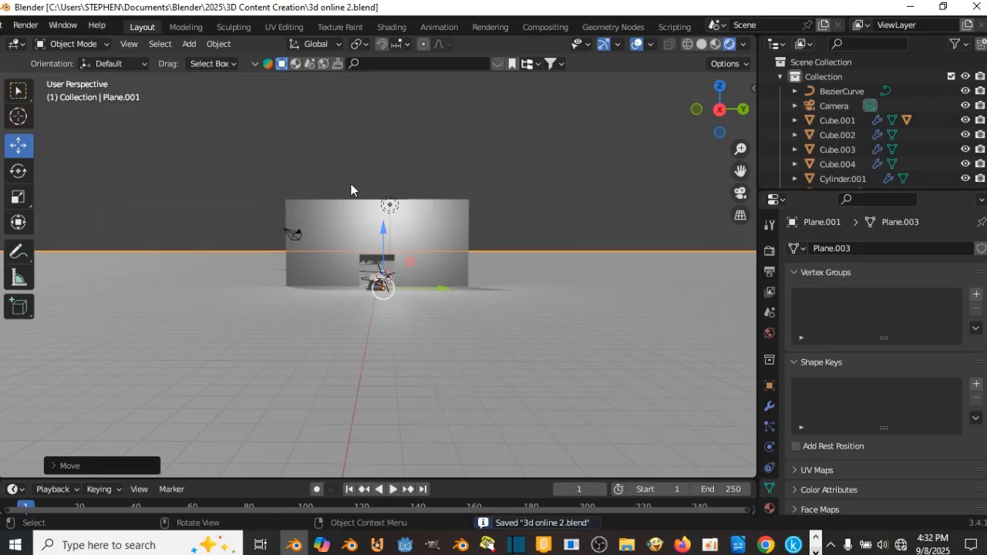
# Examine the lighting of the wall, car, road and building from several angles, selecting the point light above the car
pyautogui.moveTo(352, 190); pyautogui.dragTo(486, 219, button='middle')
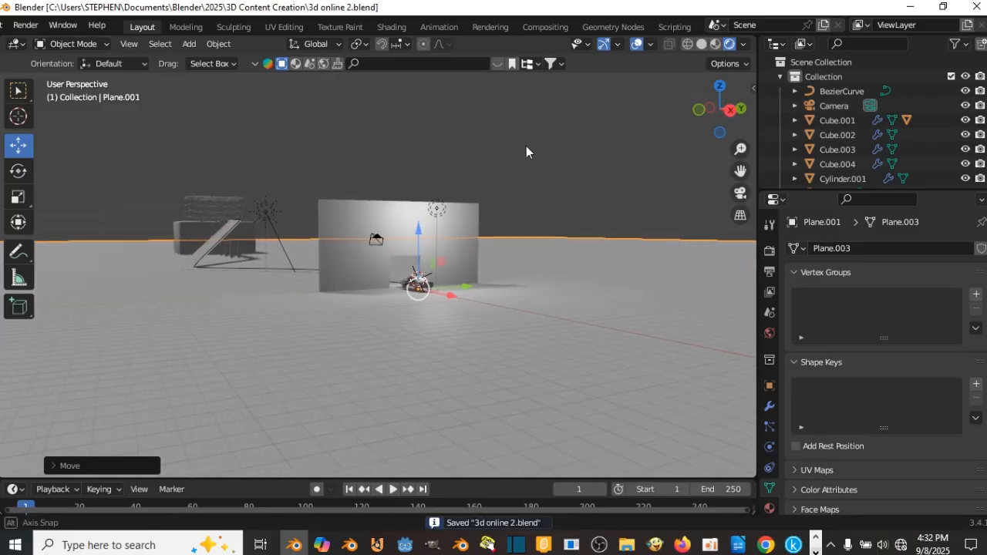
pyautogui.moveTo(526, 146); pyautogui.dragTo(486, 146, button='middle')
pyautogui.scroll(1, 464, 146)
pyautogui.scroll(3, 486, 146)
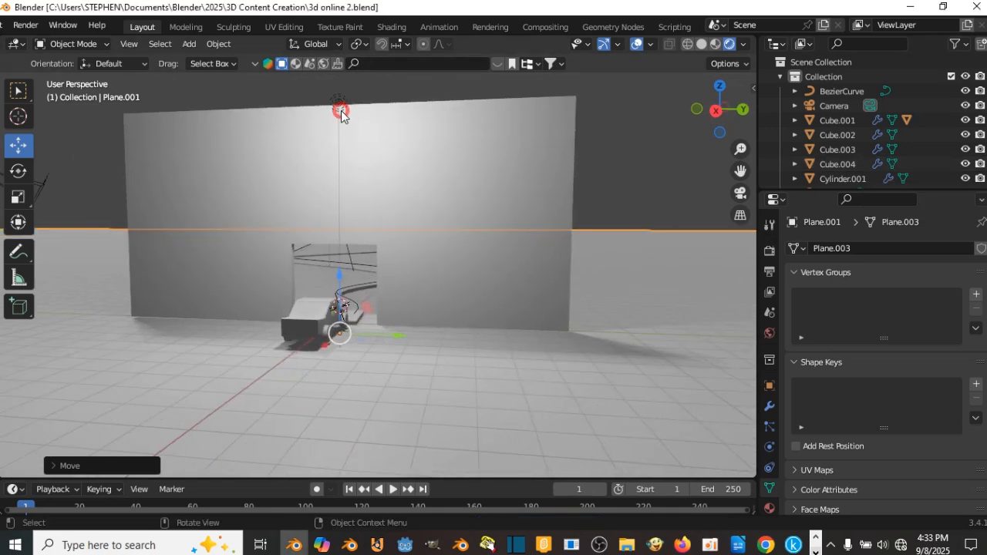
pyautogui.click(341, 112)
pyautogui.scroll(-3, 406, 94)
pyautogui.moveTo(389, 94); pyautogui.dragTo(332, 98, button='middle')
pyautogui.moveTo(486, 177); pyautogui.dragTo(353, 198, button='middle')
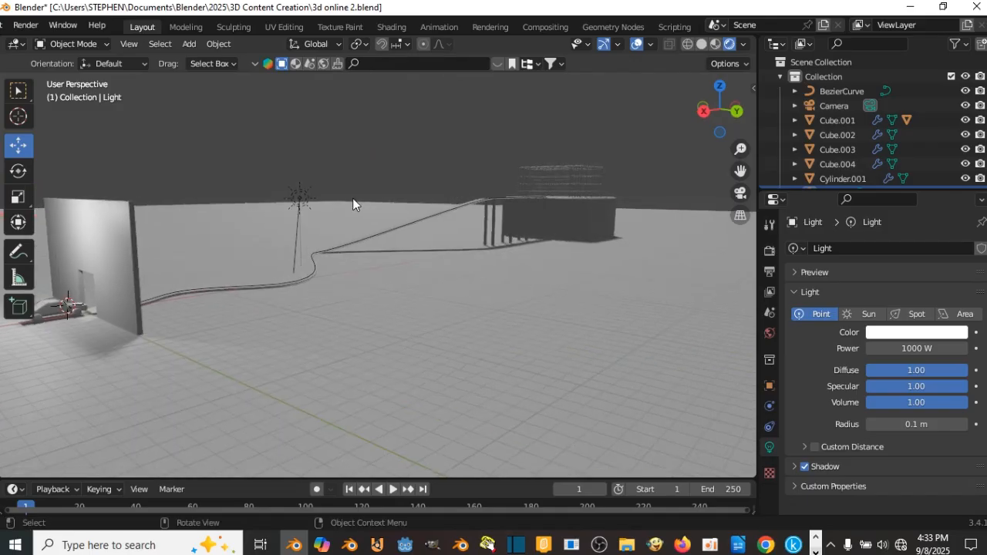
# Use a Sky Texture as the world background colour
pyautogui.click(769, 333)
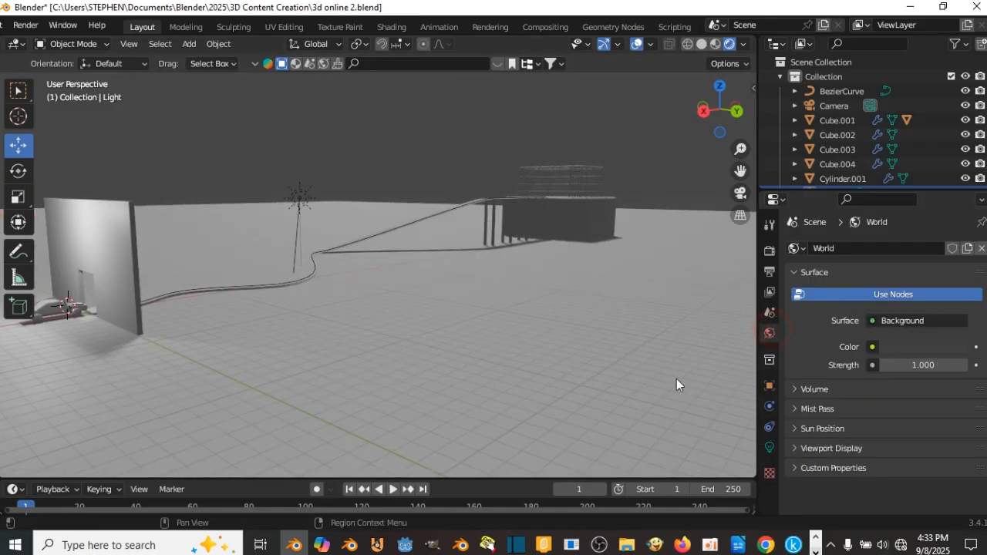
pyautogui.moveTo(338, 309); pyautogui.dragTo(398, 307, button='middle')
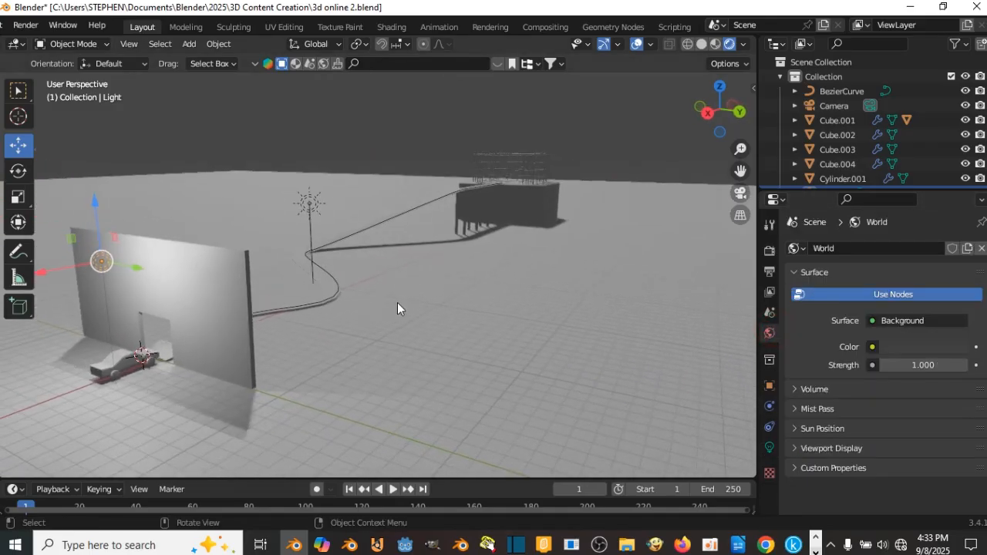
pyautogui.click(872, 347)
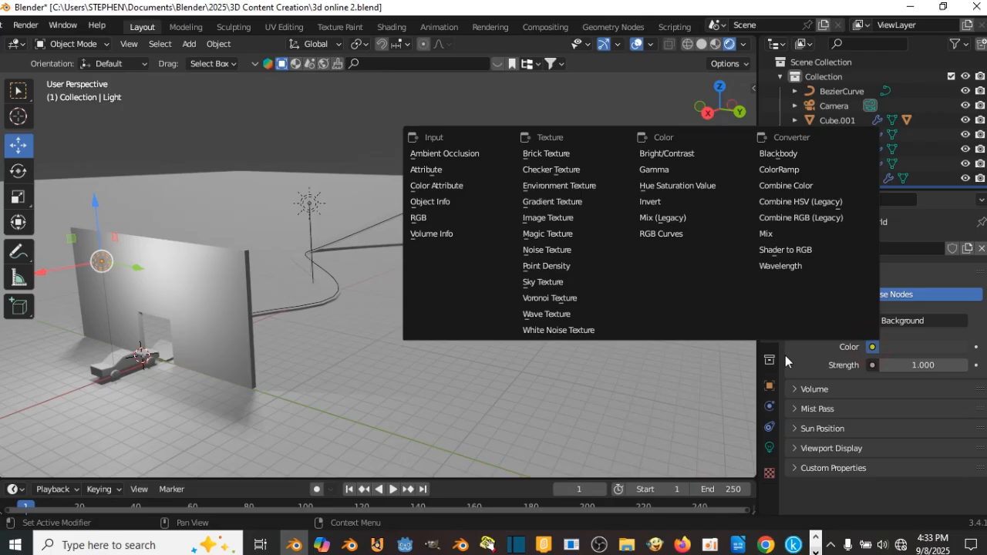
pyautogui.click(540, 283)
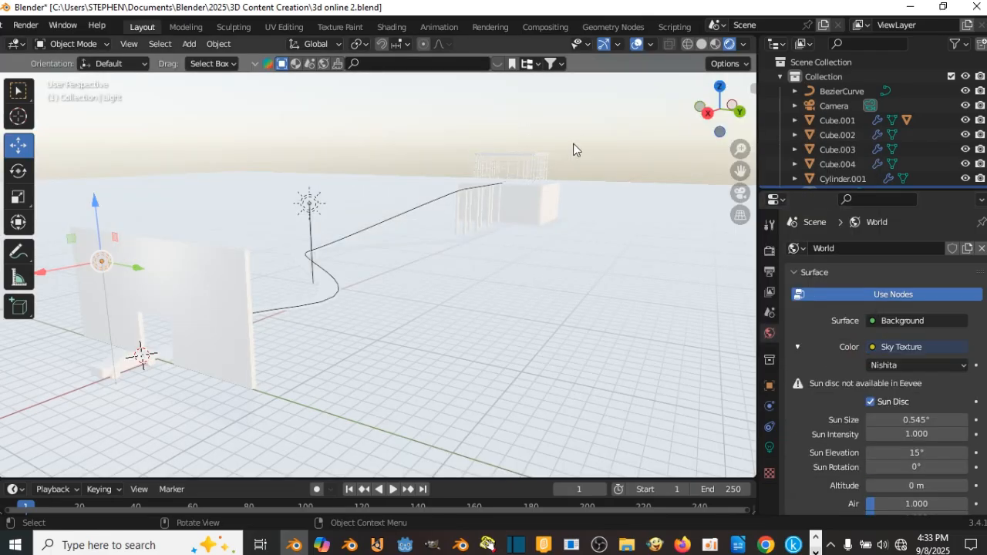
pyautogui.moveTo(573, 149); pyautogui.dragTo(604, 150, button='middle')
pyautogui.click(769, 250)
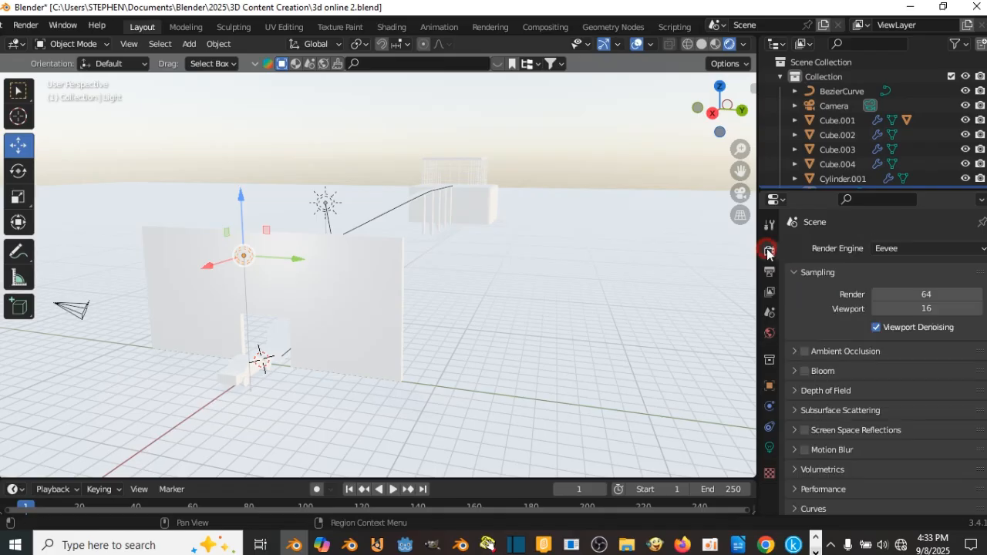
pyautogui.click(885, 248)
pyautogui.click(769, 333)
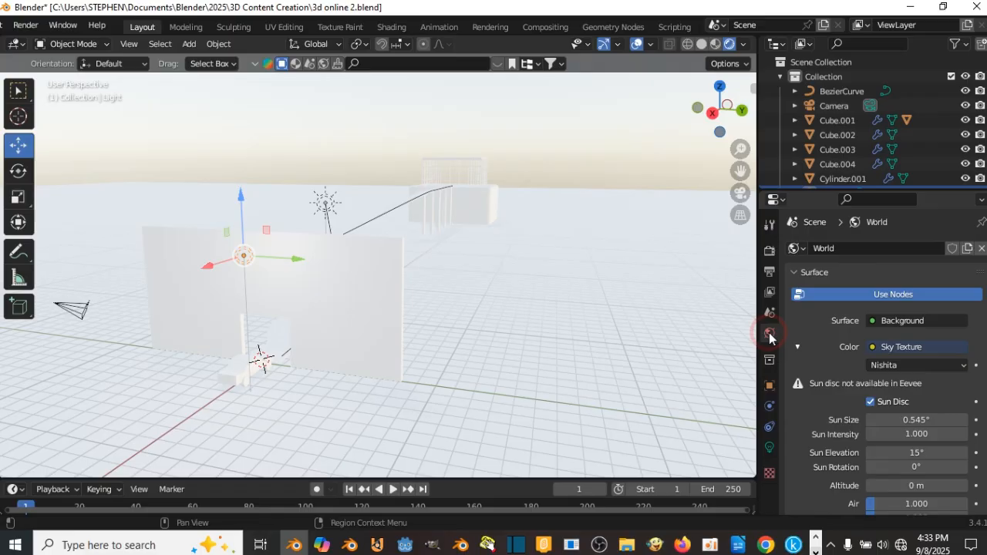
# Change the world's sky type to Preetham
pyautogui.click(917, 361)
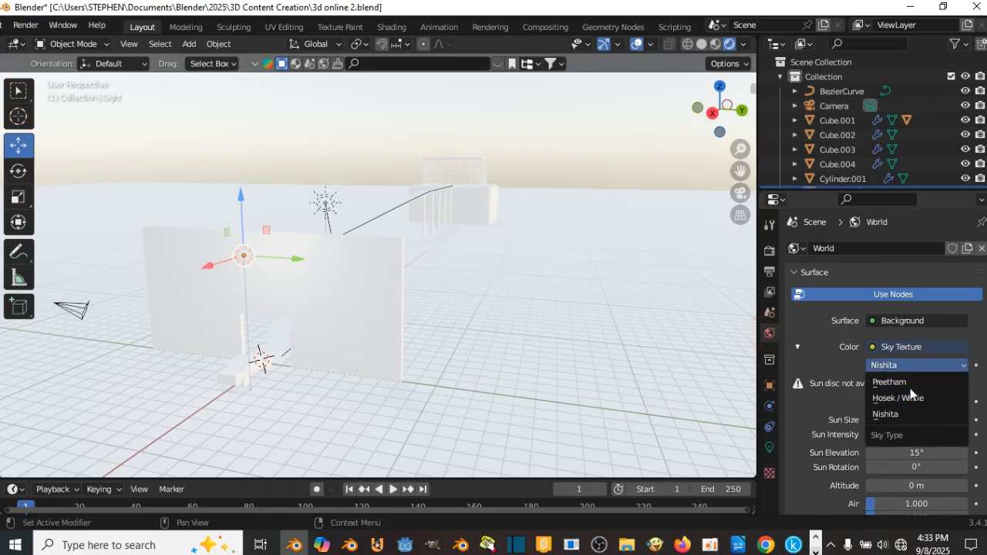
pyautogui.click(905, 383)
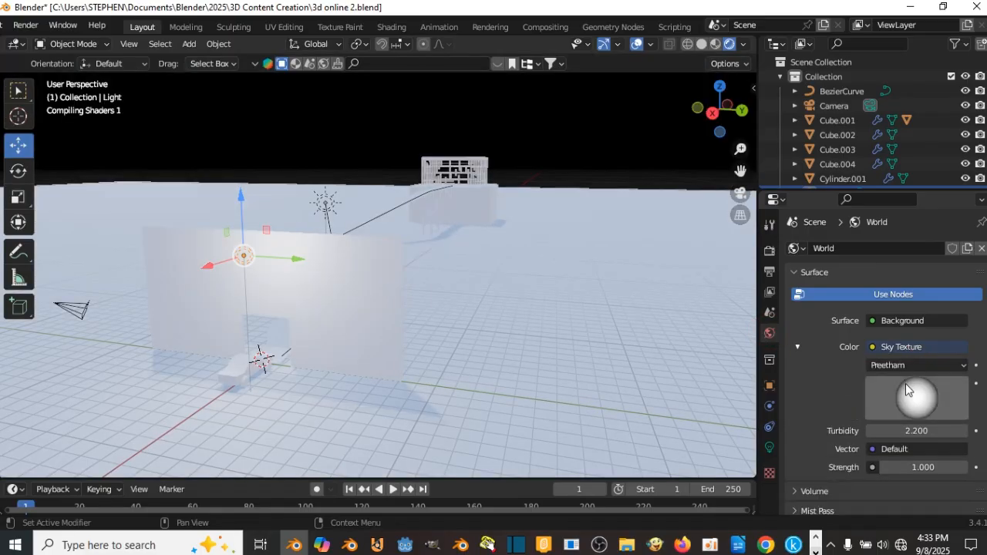
pyautogui.moveTo(572, 267); pyautogui.dragTo(584, 258, button='middle')
pyautogui.scroll(3, 584, 258)
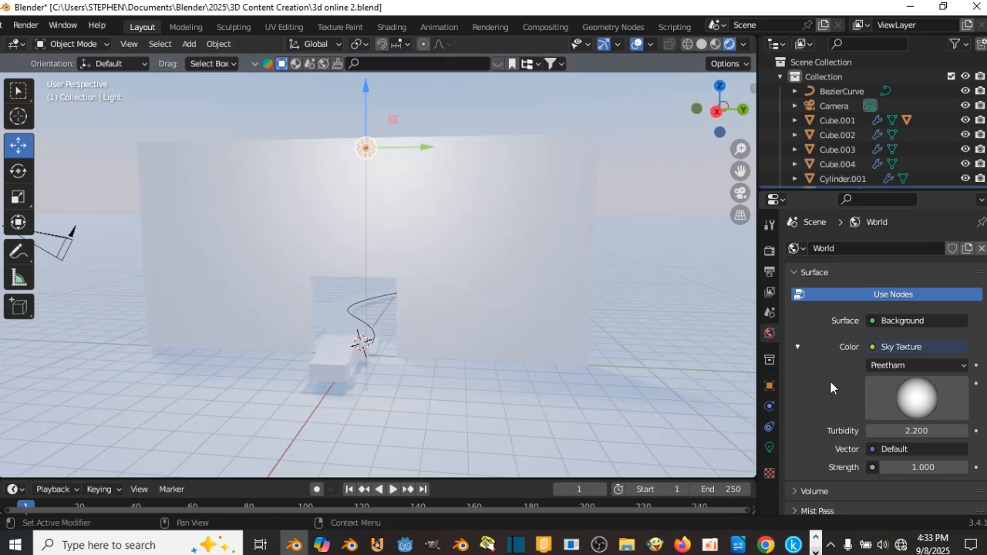
# Set the world background strength to 0.2 and save the file
pyautogui.moveTo(904, 468); pyautogui.dragTo(852, 467)
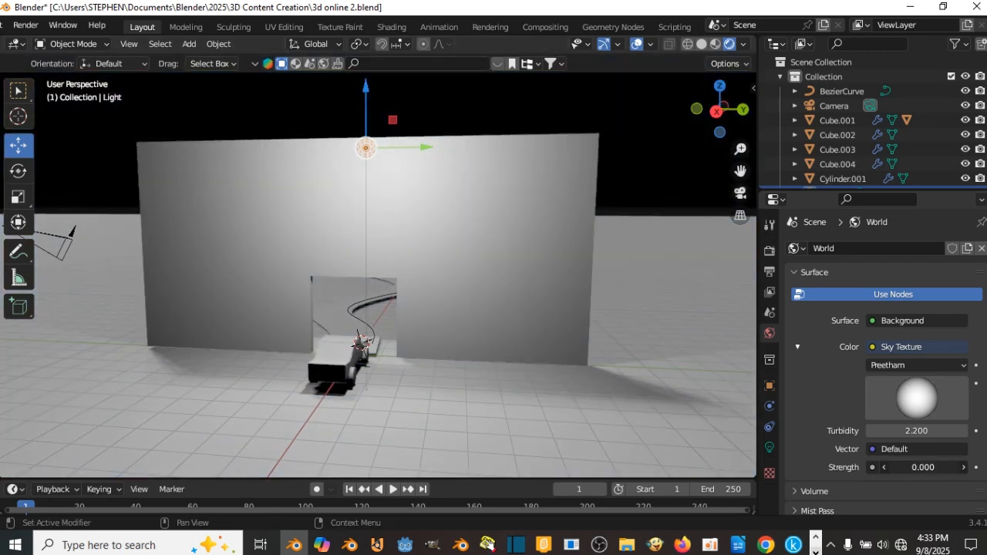
pyautogui.click(964, 467)
pyautogui.click(963, 468)
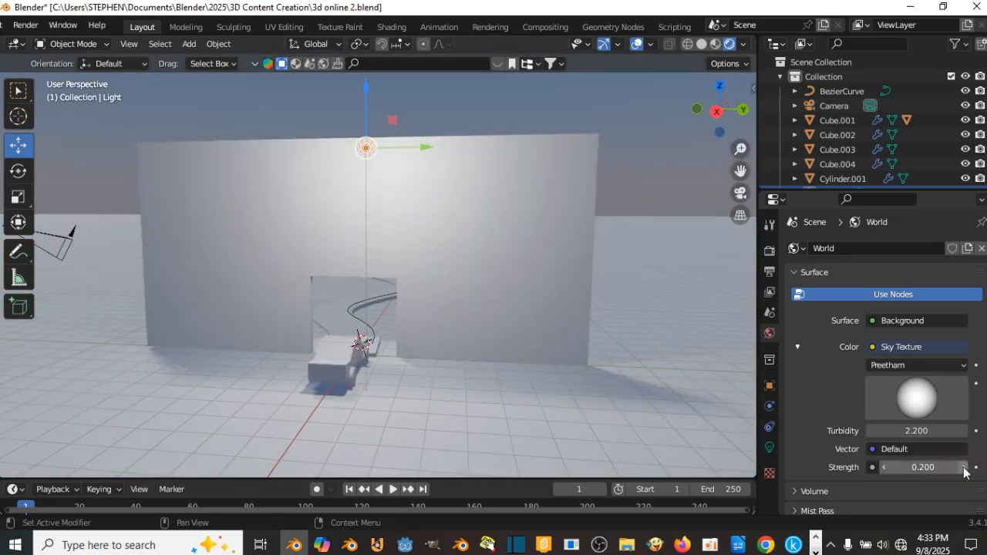
pyautogui.moveTo(491, 294); pyautogui.dragTo(499, 270, button='middle')
pyautogui.scroll(7, 495, 286)
pyautogui.scroll(-4, 497, 283)
pyautogui.hotkey('ctrl', 's')
pyautogui.scroll(1, 499, 270)
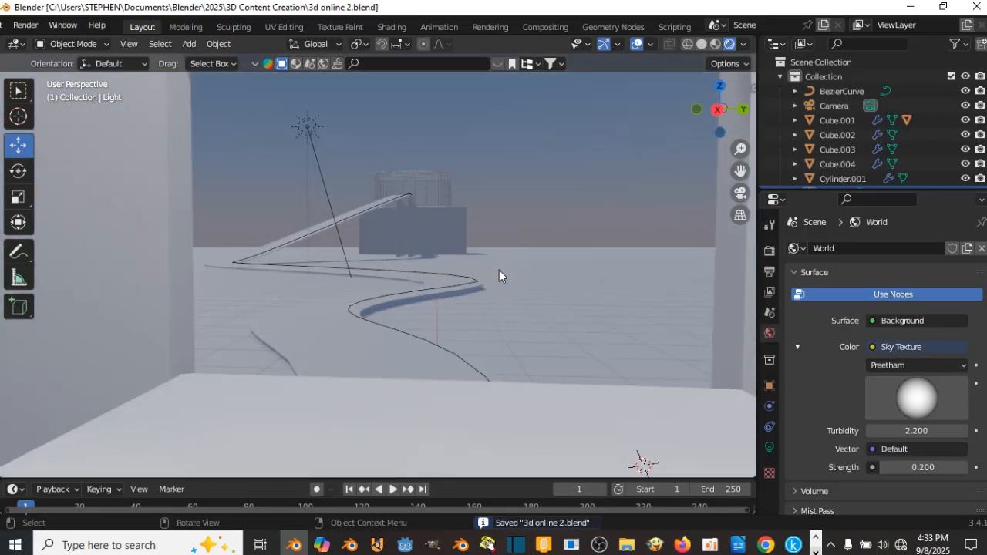
pyautogui.scroll(-5, 499, 271)
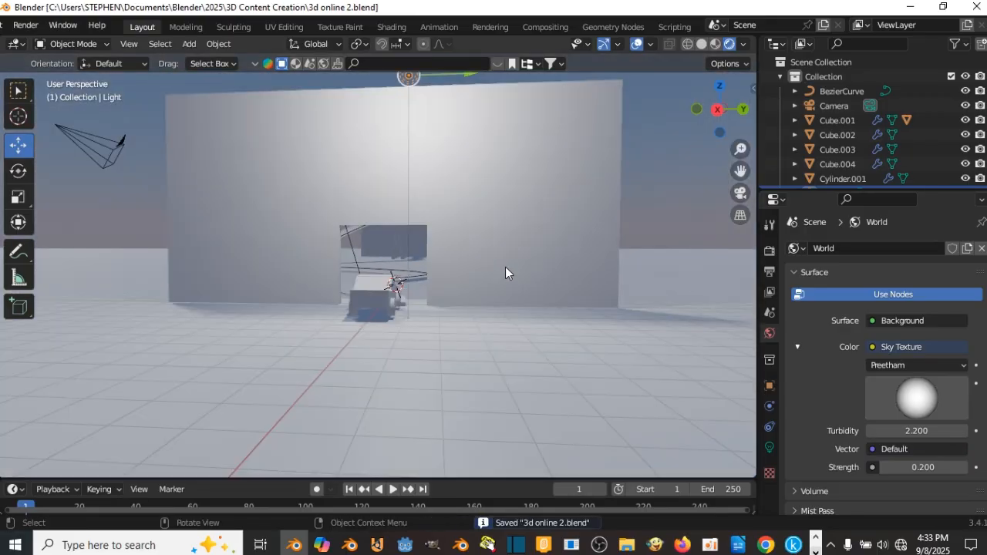
pyautogui.moveTo(505, 267); pyautogui.dragTo(440, 273, button='middle')
pyautogui.moveTo(439, 233); pyautogui.dragTo(464, 281, button='middle')
pyautogui.scroll(-5, 471, 282)
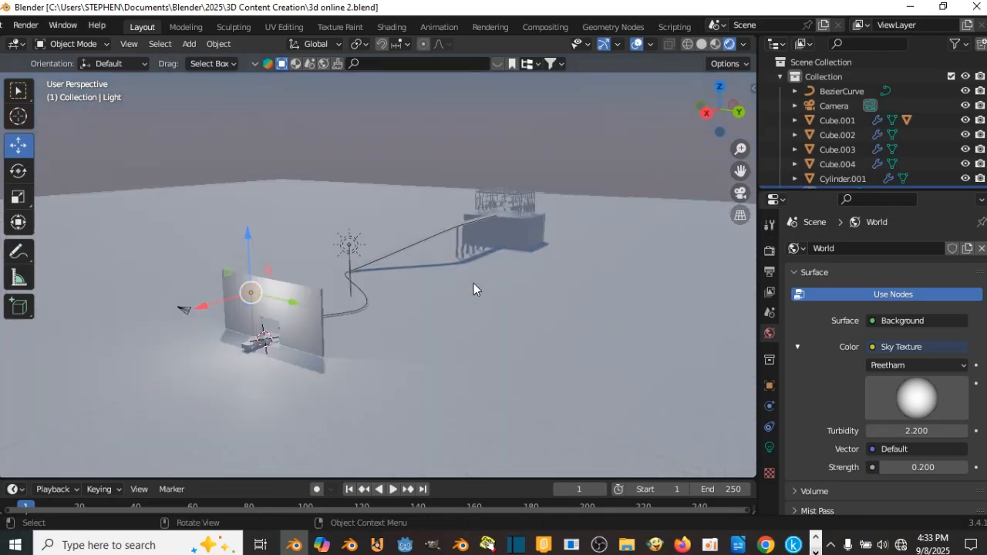
pyautogui.click(587, 201)
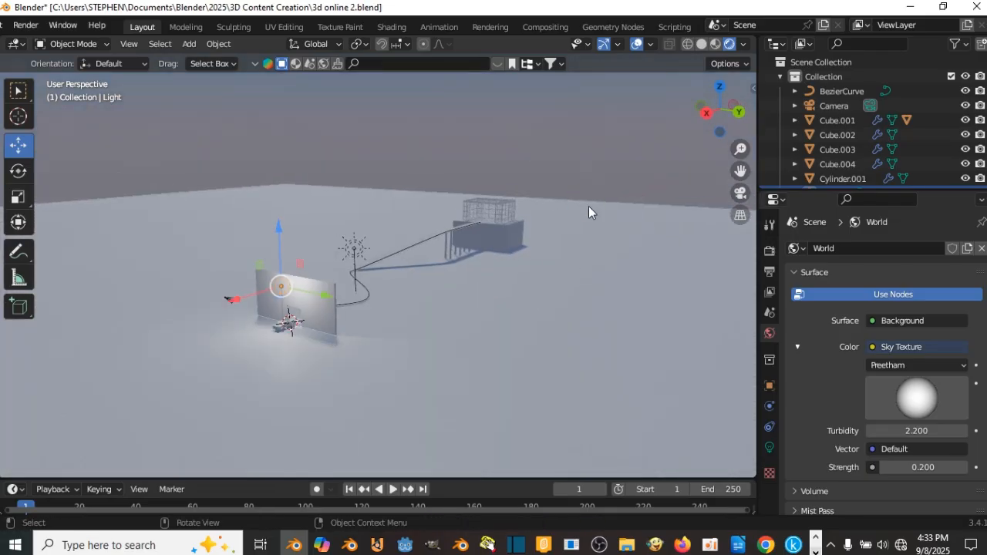
# Assign the existing material named Material to the large ground plane
pyautogui.moveTo(588, 206); pyautogui.dragTo(518, 215, button='middle')
pyautogui.keyDown('shift'); pyautogui.moveTo(482, 252); pyautogui.dragTo(552, 233, button='middle'); pyautogui.keyUp('shift')
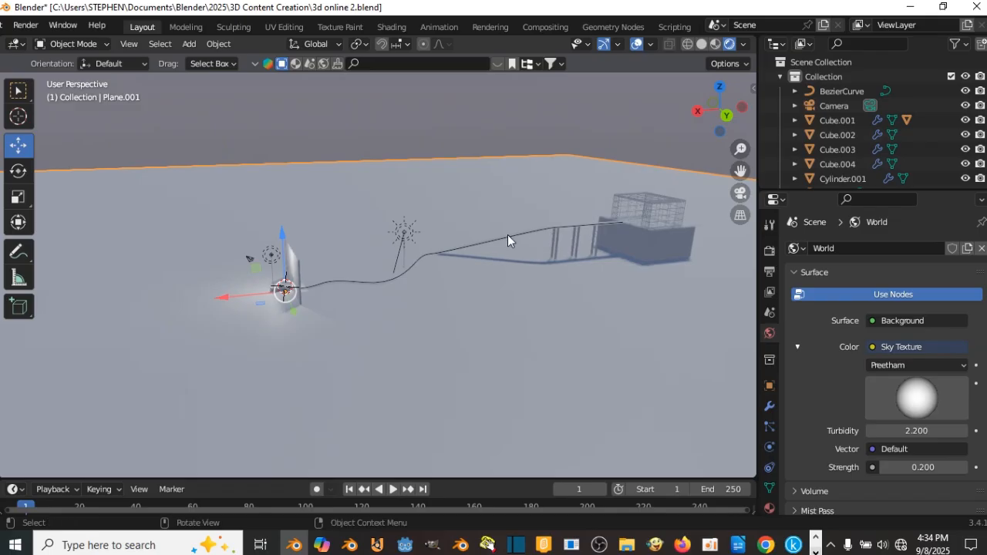
pyautogui.click(770, 507)
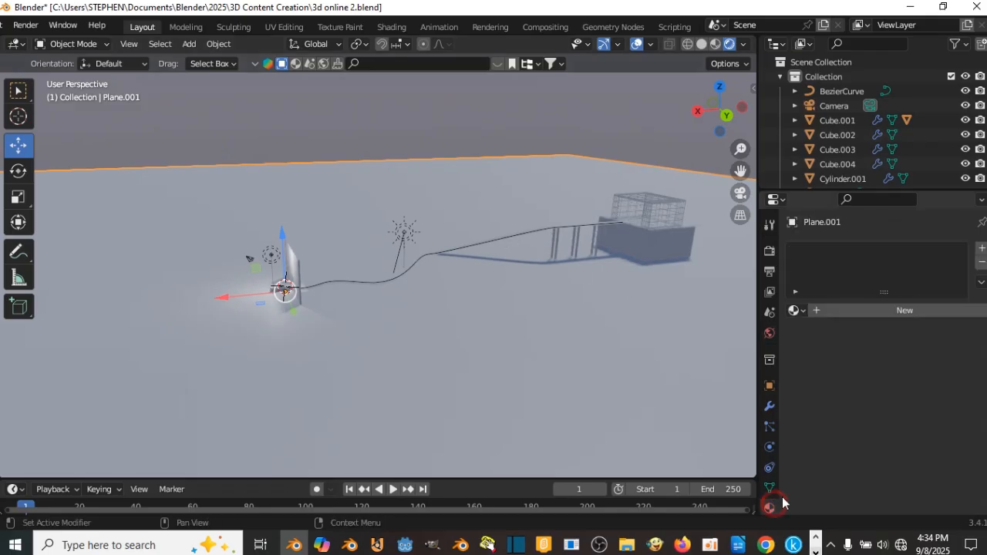
pyautogui.click(797, 309)
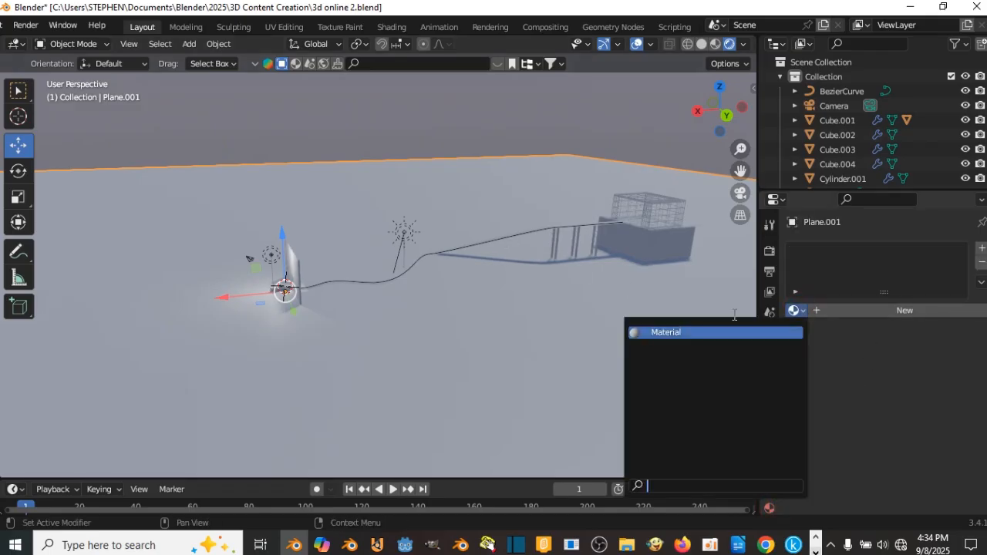
pyautogui.click(755, 334)
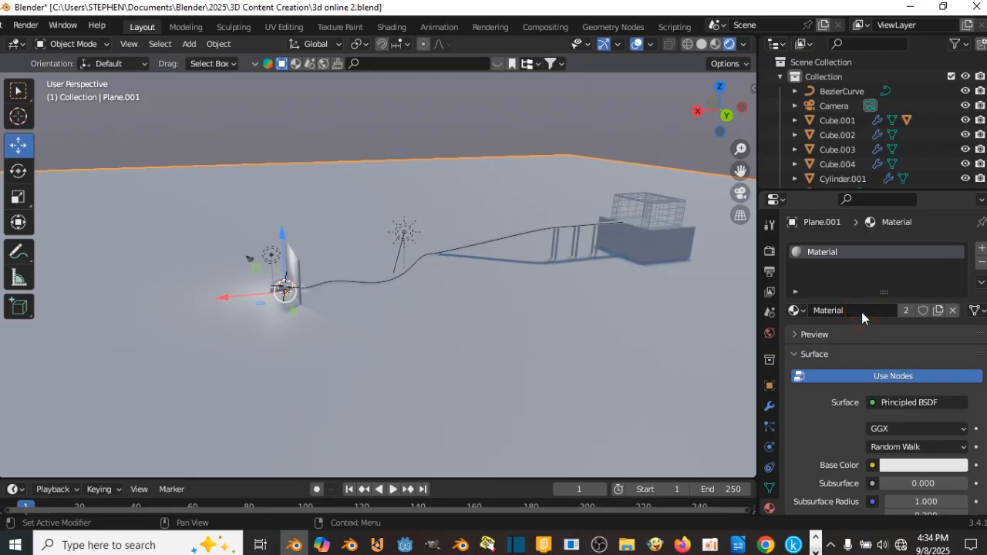
# Rename the ground's material to Floor and set its base colour to green with hue 0.336, saturation 0.969 and value 0.800
pyautogui.click(861, 312)
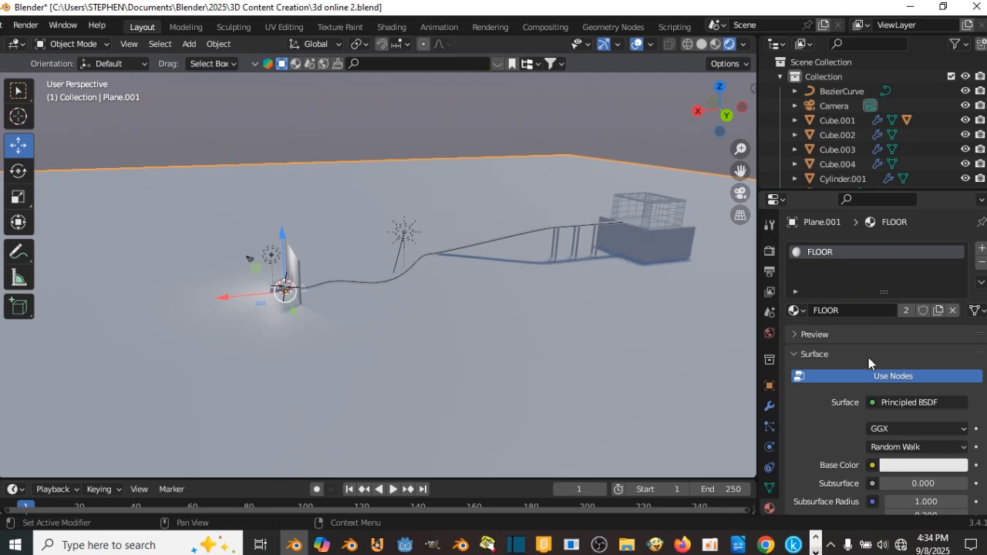
pyautogui.write('Floor')
pyautogui.press('Return')
pyautogui.click(933, 466)
pyautogui.click(855, 284)
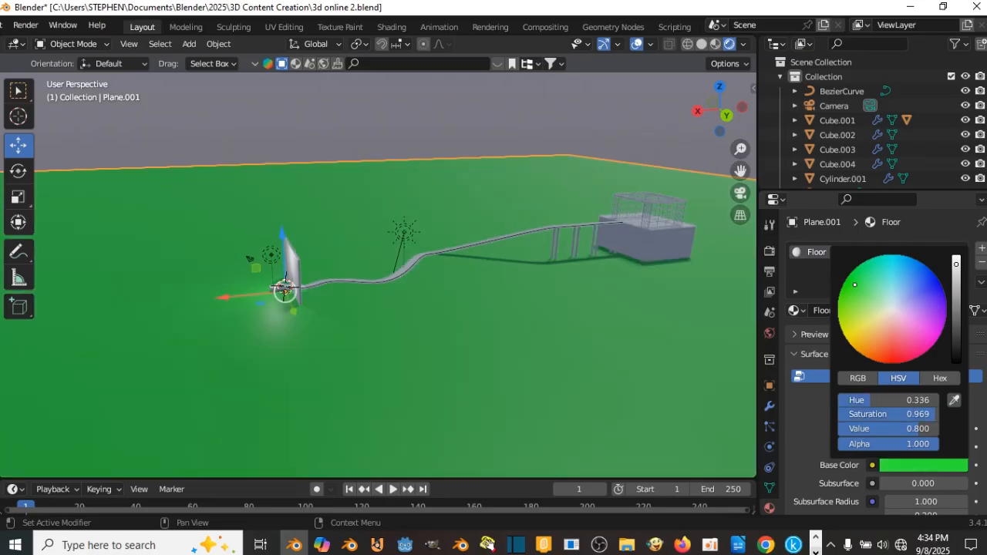
# Create a new material for the wall with the doorway and name it wall
pyautogui.moveTo(389, 130); pyautogui.dragTo(467, 205, button='middle')
pyautogui.scroll(5, 446, 186)
pyautogui.click(478, 217)
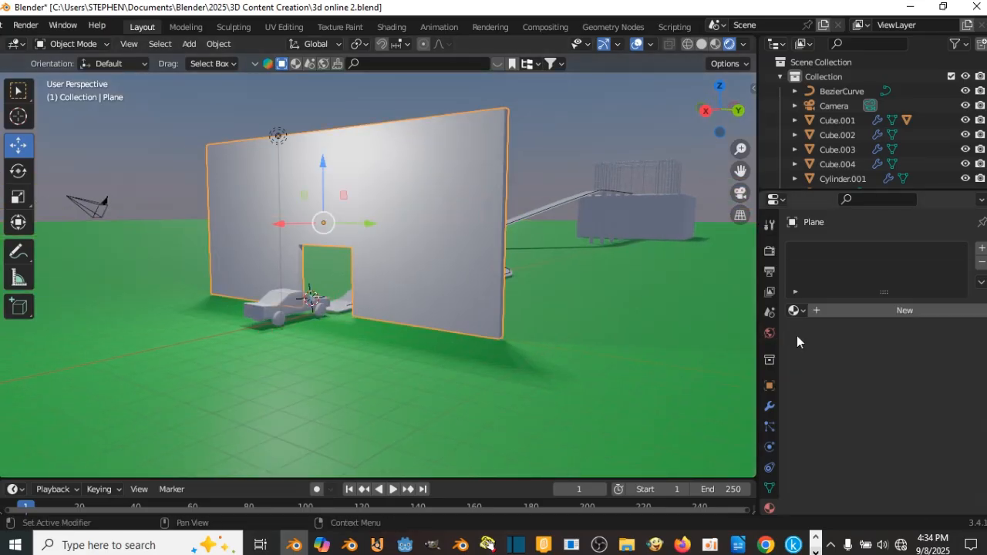
pyautogui.doubleClick(832, 312)
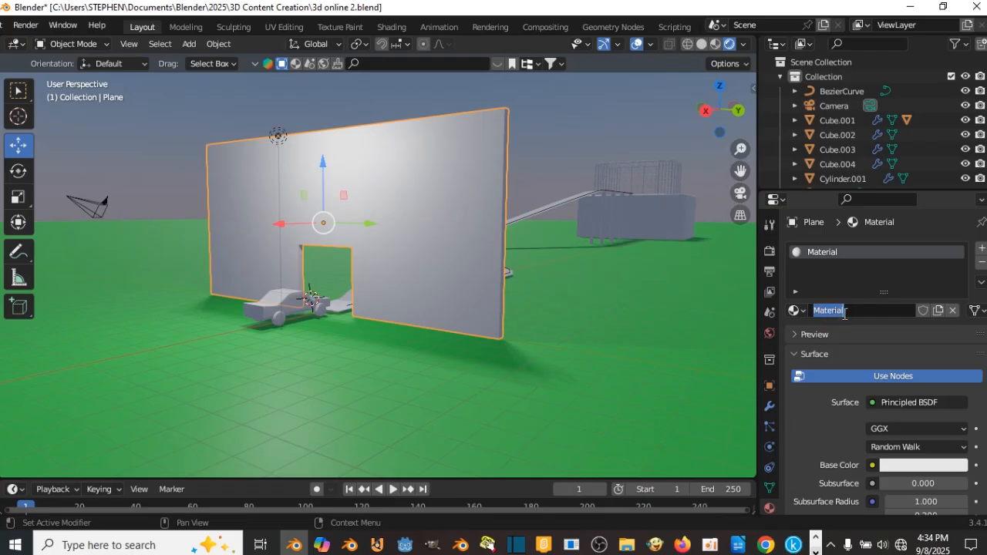
pyautogui.write('wall')
pyautogui.press('Return')
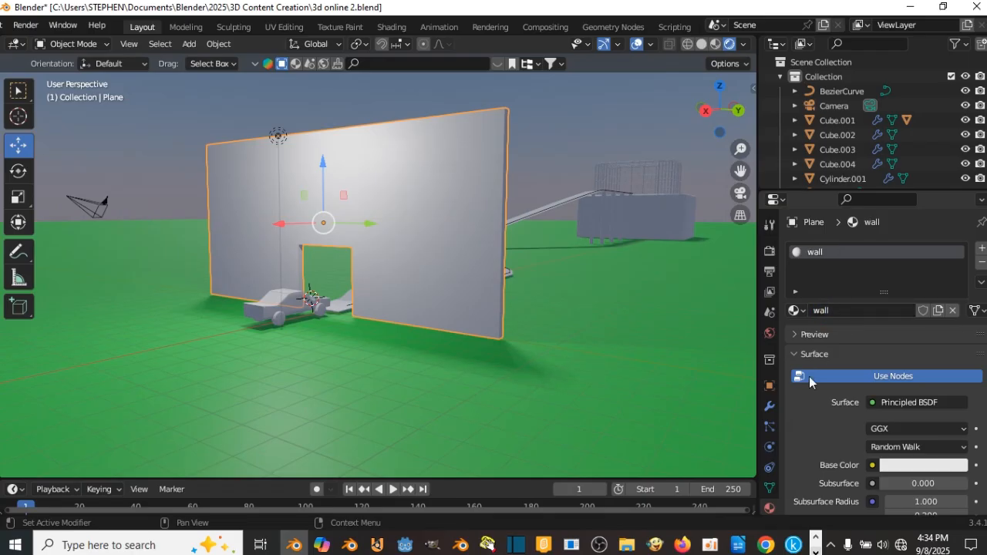
# Set the wall material's base colour to a dark orange-brown with hue 0.032 and saturation 0.979
pyautogui.scroll(-2, 876, 458)
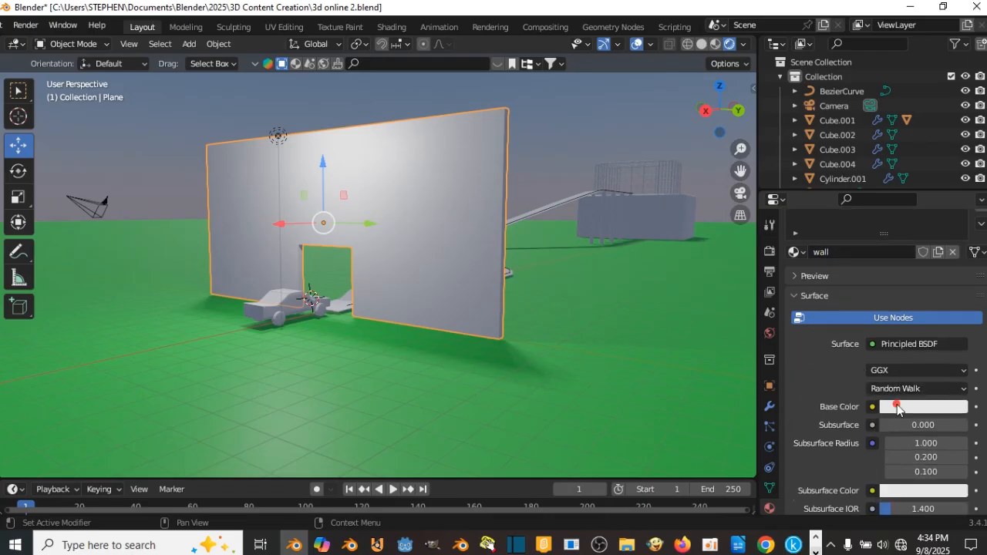
pyautogui.click(897, 407)
pyautogui.click(884, 301)
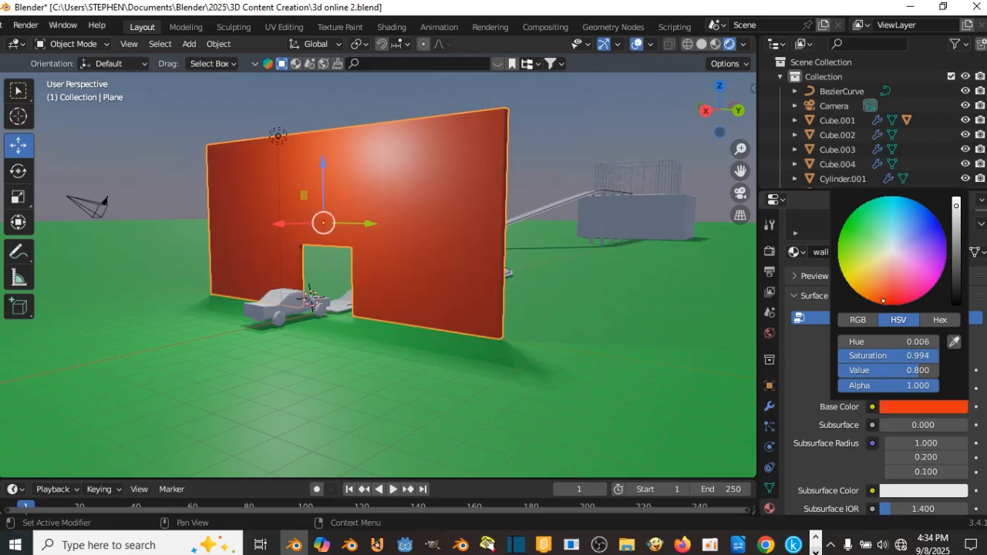
pyautogui.moveTo(883, 301); pyautogui.dragTo(873, 293)
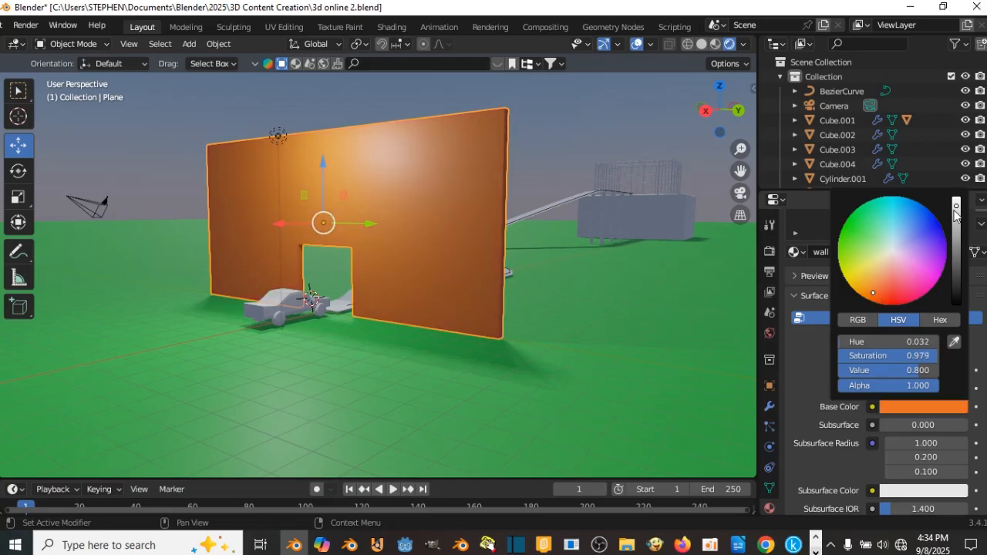
pyautogui.moveTo(956, 209); pyautogui.dragTo(956, 259)
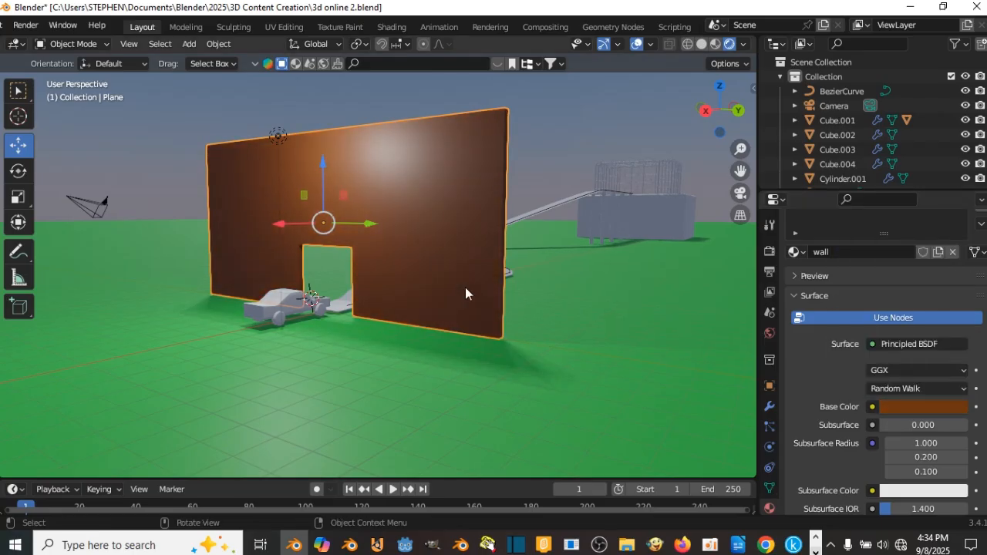
# Reduce the wall material's Specular value to 0.016
pyautogui.moveTo(466, 288); pyautogui.dragTo(398, 140, button='middle')
pyautogui.scroll(-6, 899, 367)
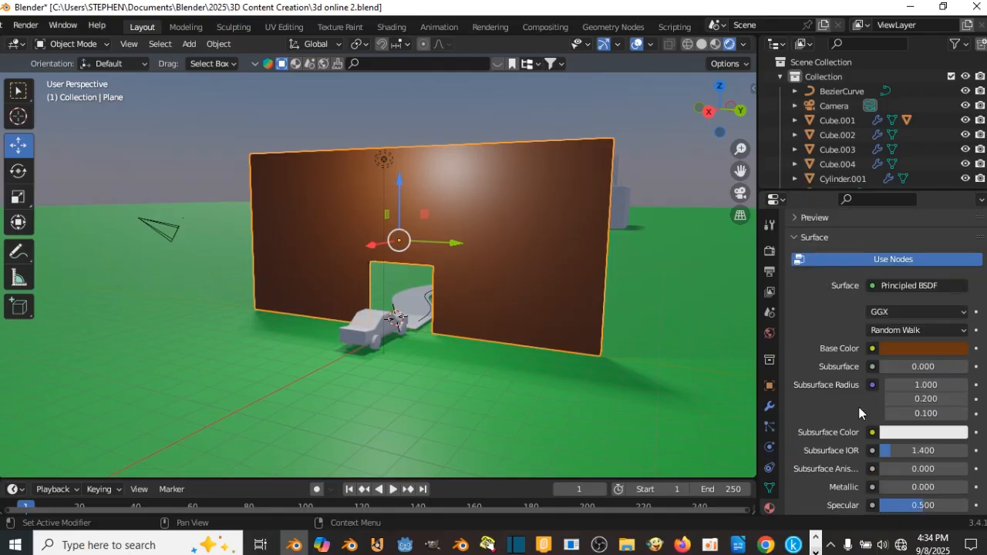
pyautogui.moveTo(927, 392); pyautogui.dragTo(881, 392)
pyautogui.scroll(-1, 641, 313)
# Create a new material for the car body and name it blue
pyautogui.moveTo(615, 313); pyautogui.dragTo(586, 330, button='middle')
pyautogui.scroll(3, 641, 313)
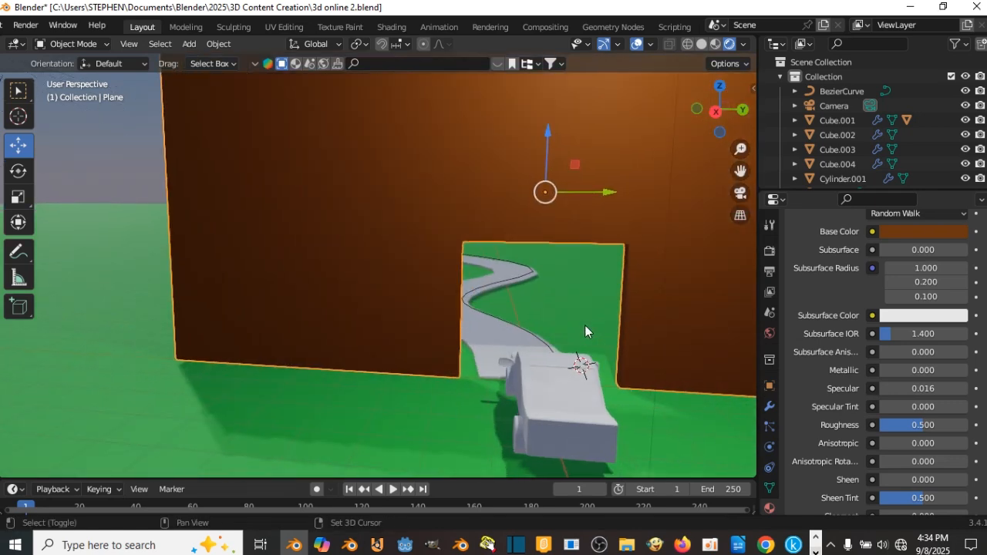
pyautogui.click(588, 370)
pyautogui.keyDown('shift'); pyautogui.moveTo(588, 371); pyautogui.dragTo(560, 364, button='middle'); pyautogui.keyUp('shift')
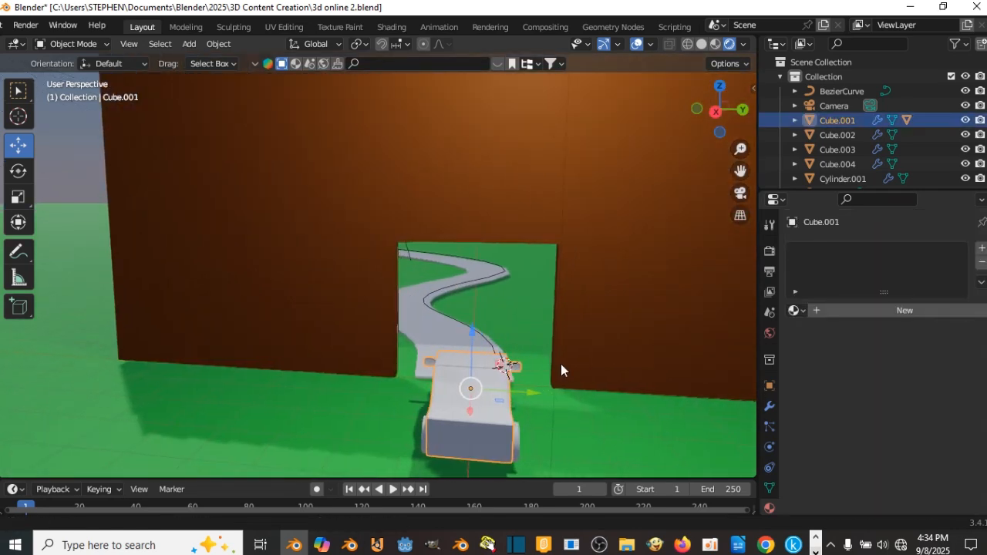
pyautogui.click(848, 317)
pyautogui.click(846, 311)
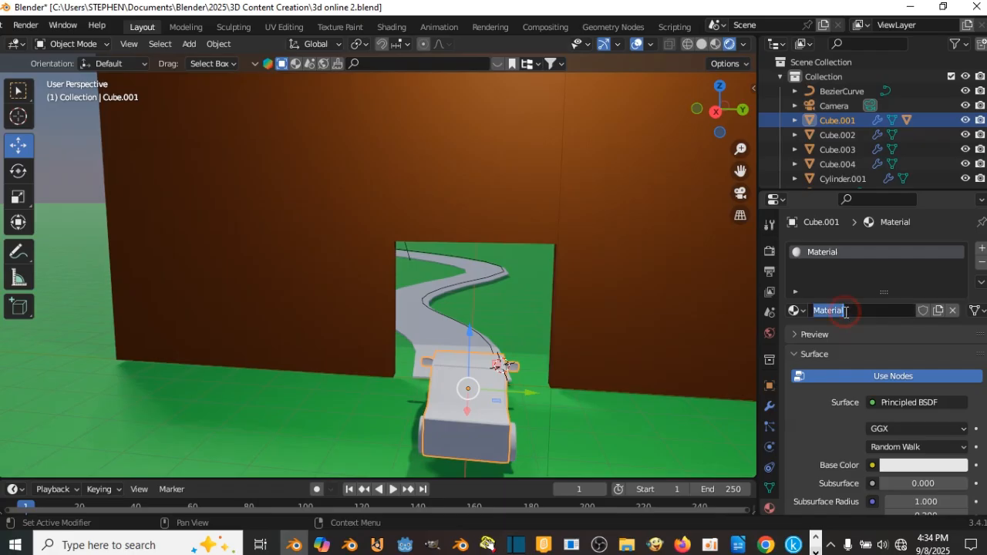
pyautogui.write('blue')
pyautogui.press('Return')
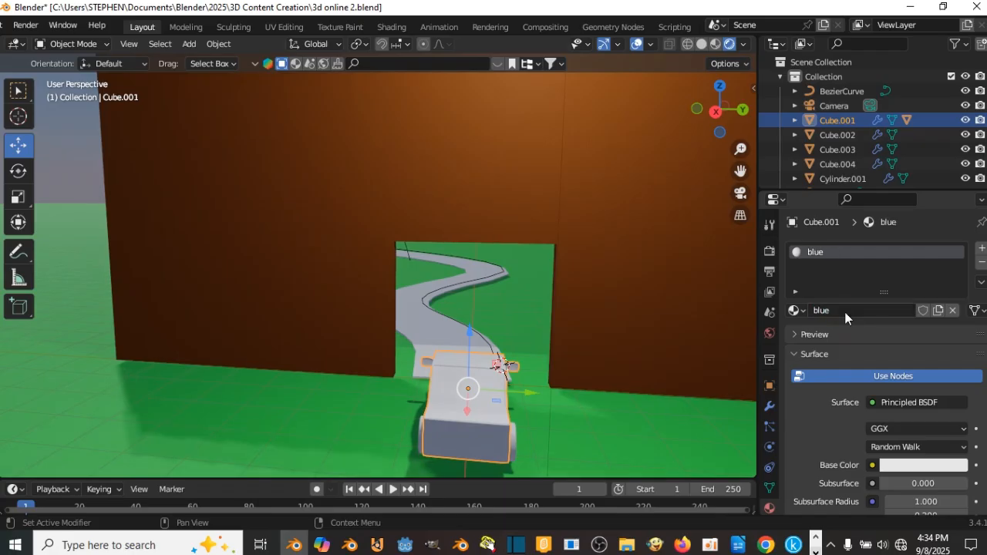
# Set the car body's base colour to dark blue with hue 0.678, saturation 1.000 and value 0.058
pyautogui.click(904, 466)
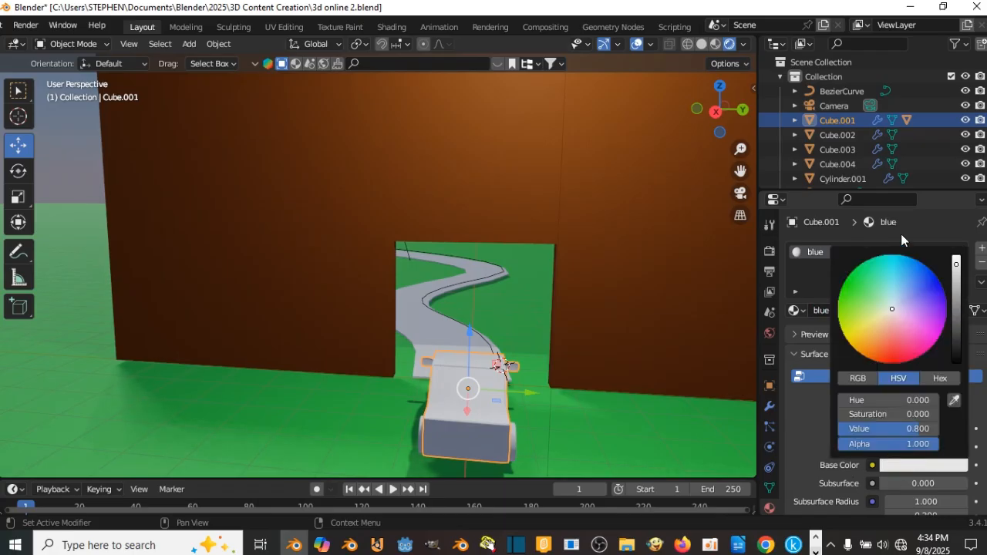
pyautogui.moveTo(929, 283); pyautogui.dragTo(944, 291)
pyautogui.scroll(-15, 944, 292)
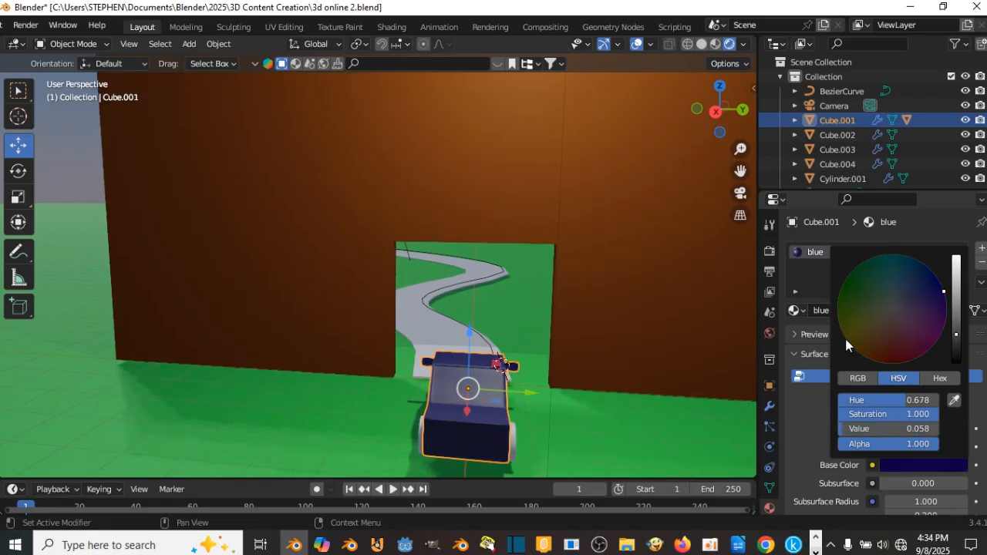
pyautogui.scroll(-5, 579, 325)
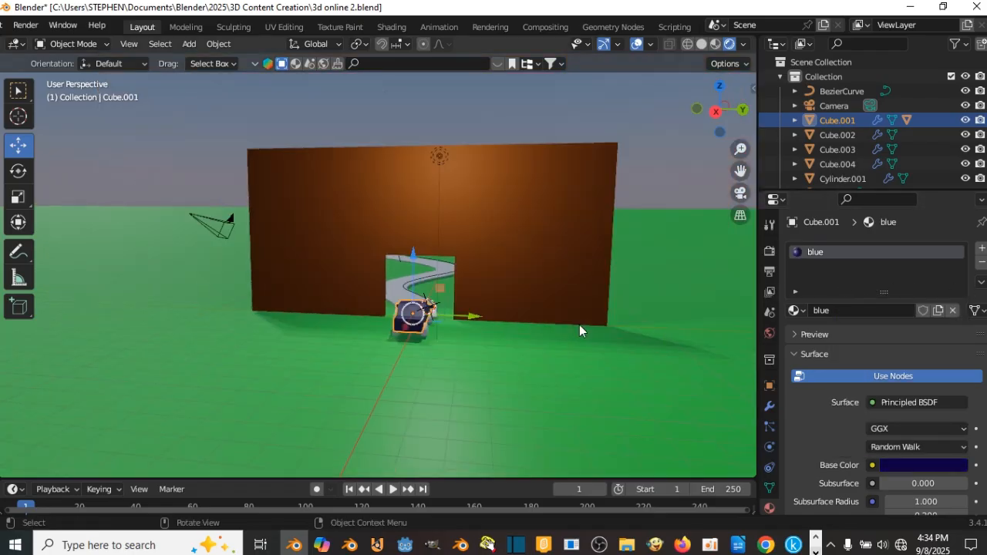
# Create a new material for the car's wheels and name it tyre
pyautogui.moveTo(579, 325); pyautogui.dragTo(515, 322, button='middle')
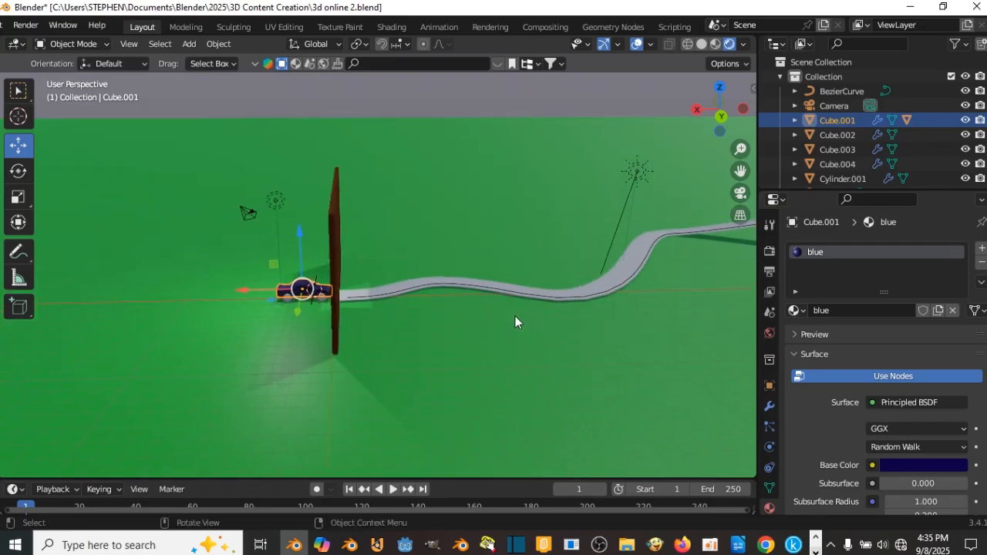
pyautogui.scroll(8, 515, 322)
pyautogui.moveTo(439, 290); pyautogui.dragTo(496, 356, button='middle')
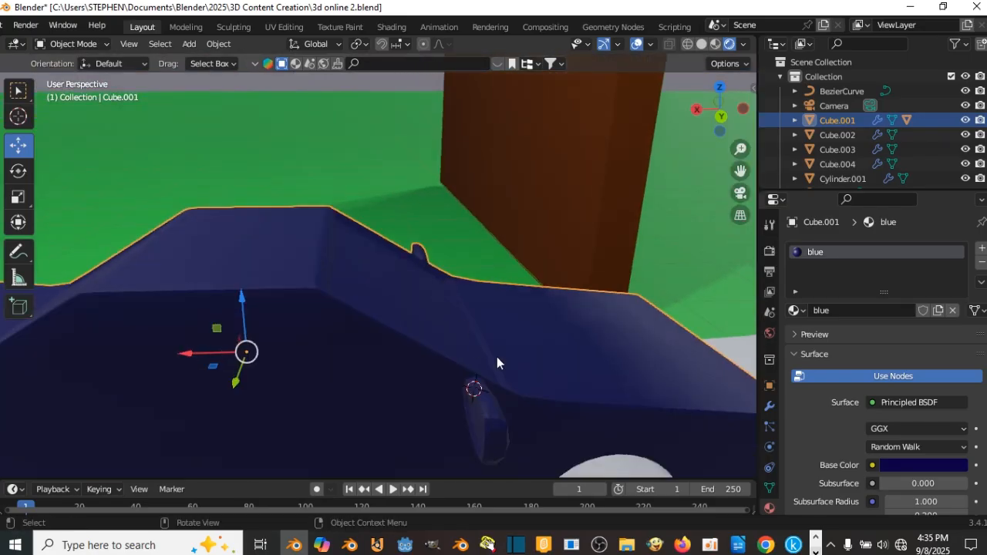
pyautogui.scroll(-6, 496, 356)
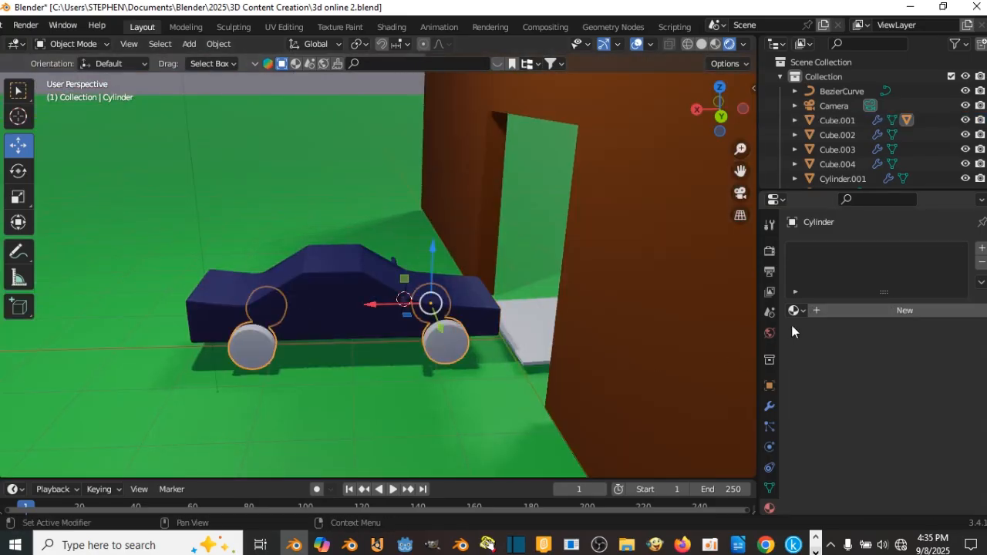
pyautogui.click(860, 310)
pyautogui.doubleClick(848, 310)
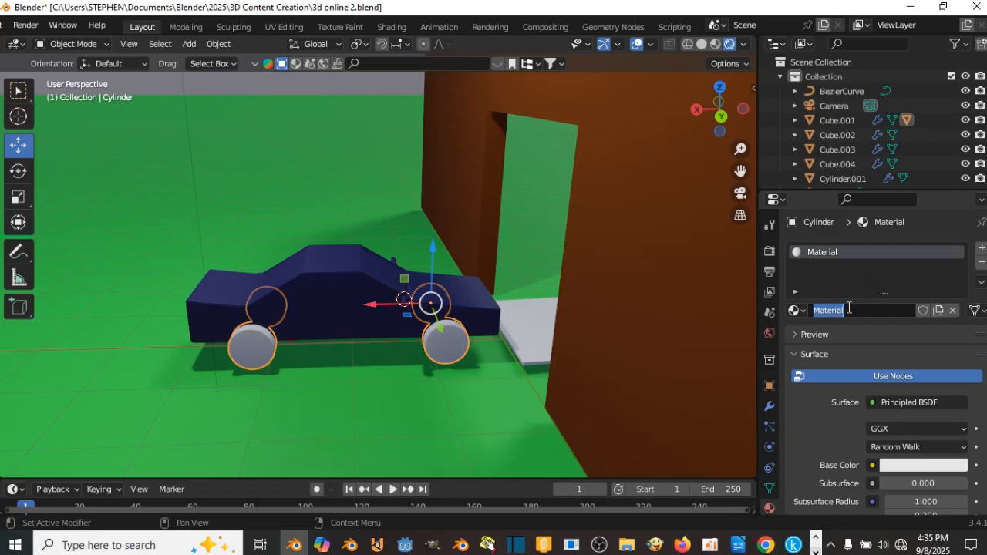
pyautogui.write('tyre')
pyautogui.press('Return')
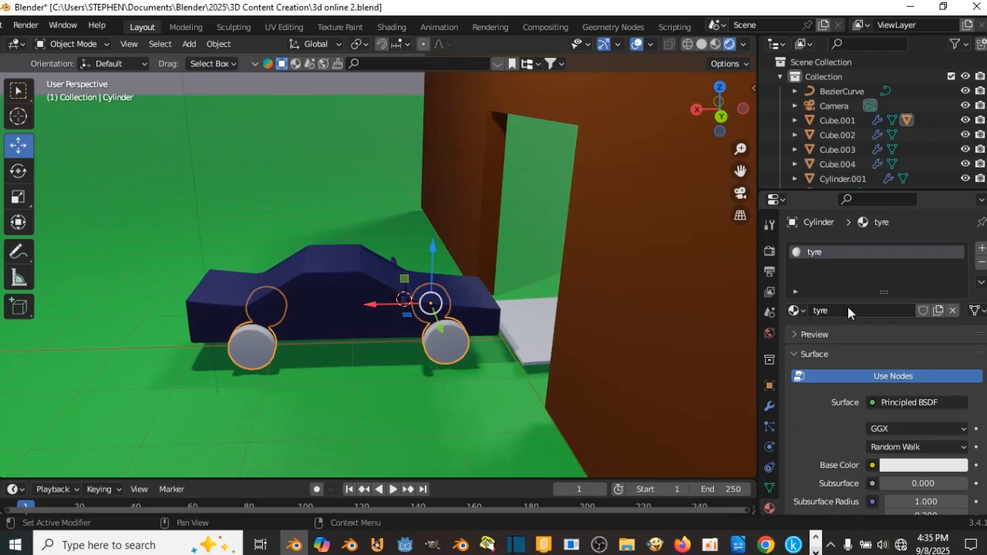
# Set the tyre material's base colour to black and save the file
pyautogui.click(900, 472)
pyautogui.click(925, 465)
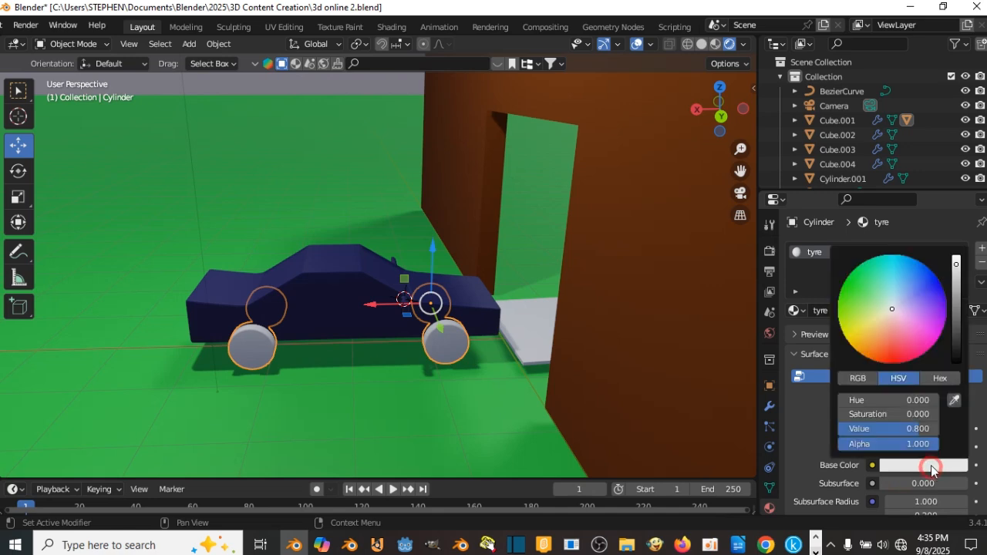
pyautogui.moveTo(956, 357); pyautogui.dragTo(957, 368)
pyautogui.scroll(-6, 401, 252)
pyautogui.moveTo(344, 240); pyautogui.dragTo(394, 258, button='middle')
pyautogui.hotkey('ctrl', 's')
pyautogui.scroll(4, 482, 243)
pyautogui.scroll(1, 378, 258)
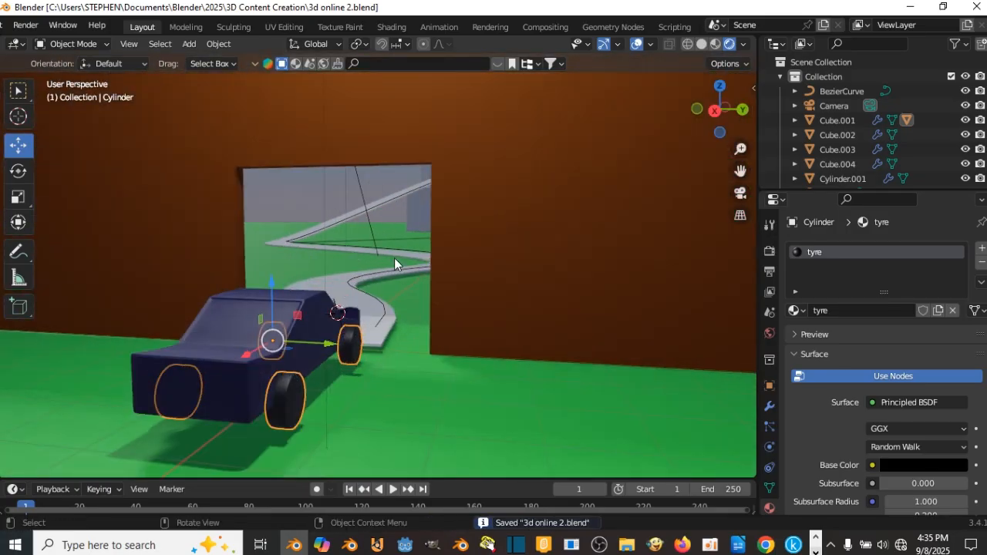
# Enable Ambient Occlusion and Bloom for the Eevee render
pyautogui.click(769, 251)
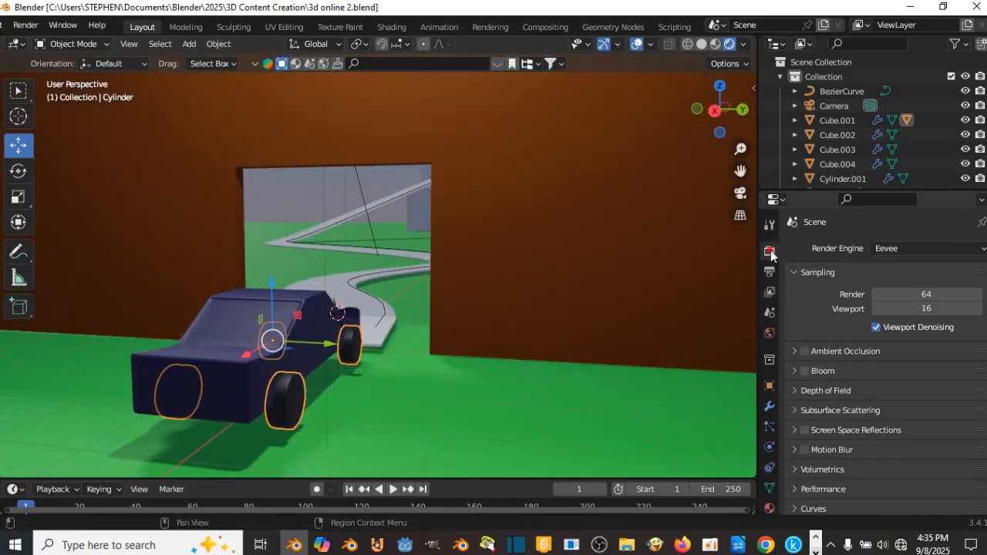
pyautogui.click(804, 351)
pyautogui.click(804, 372)
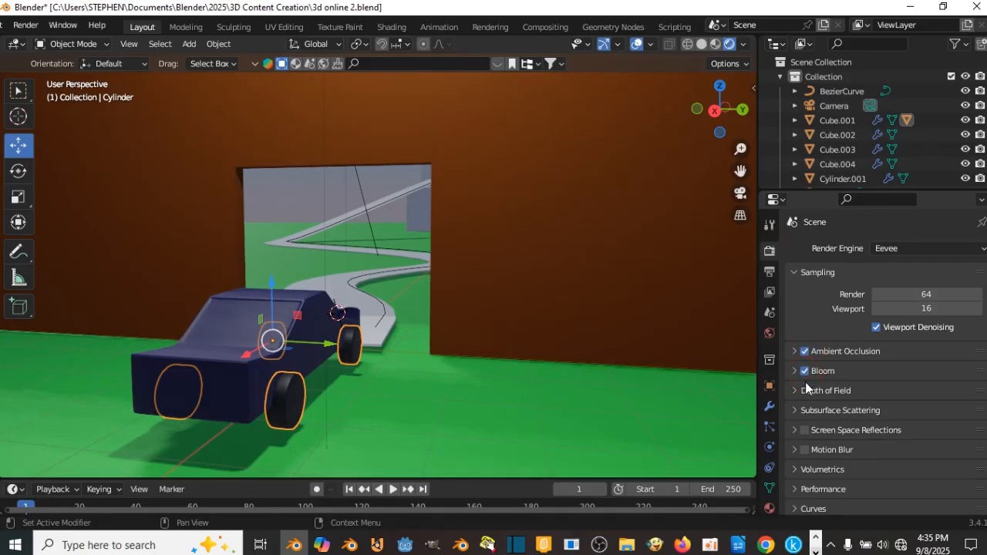
# Enable Screen Space Reflections with Refraction for the Eevee render
pyautogui.scroll(-4, 805, 382)
pyautogui.click(799, 313)
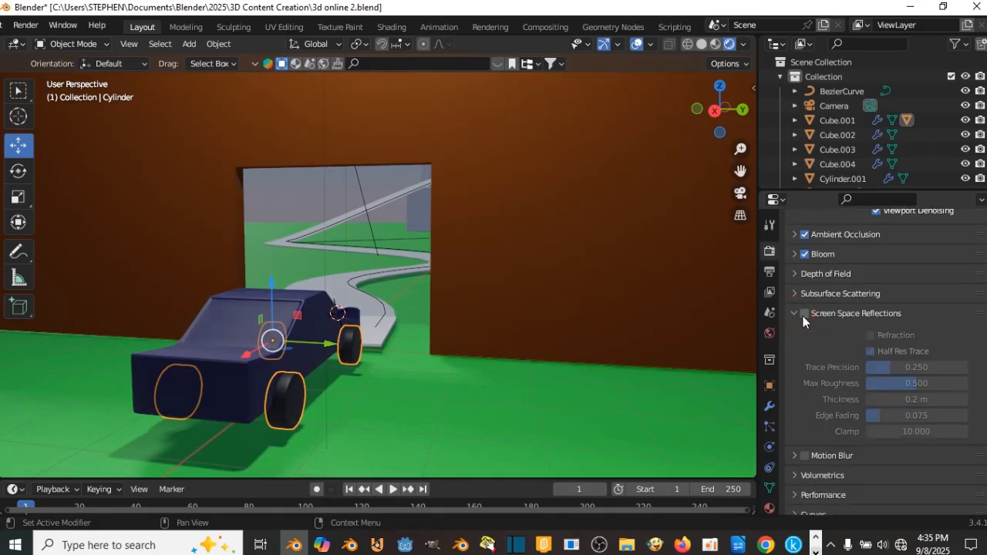
pyautogui.click(804, 313)
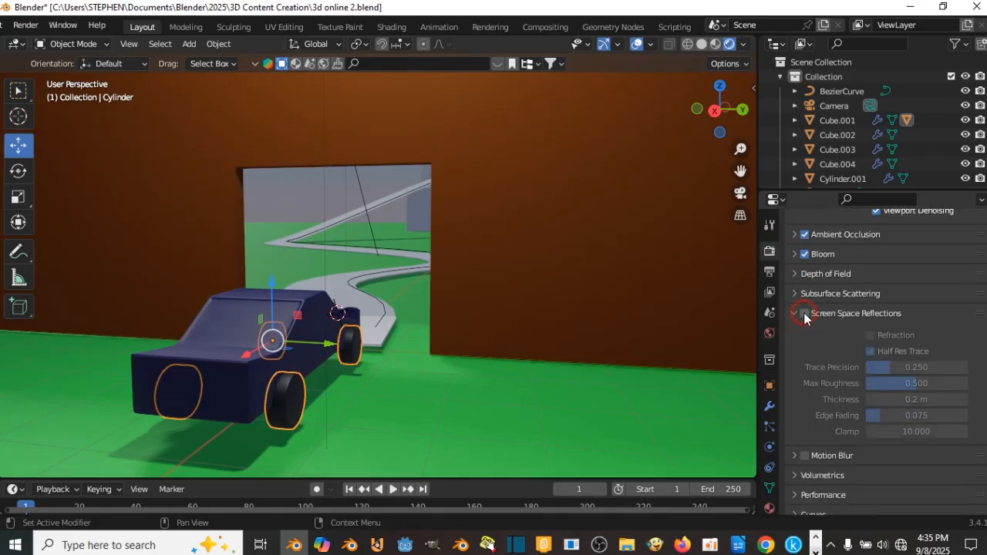
pyautogui.click(868, 334)
# Create a new material for the winding road and name it road
pyautogui.scroll(-4, 399, 242)
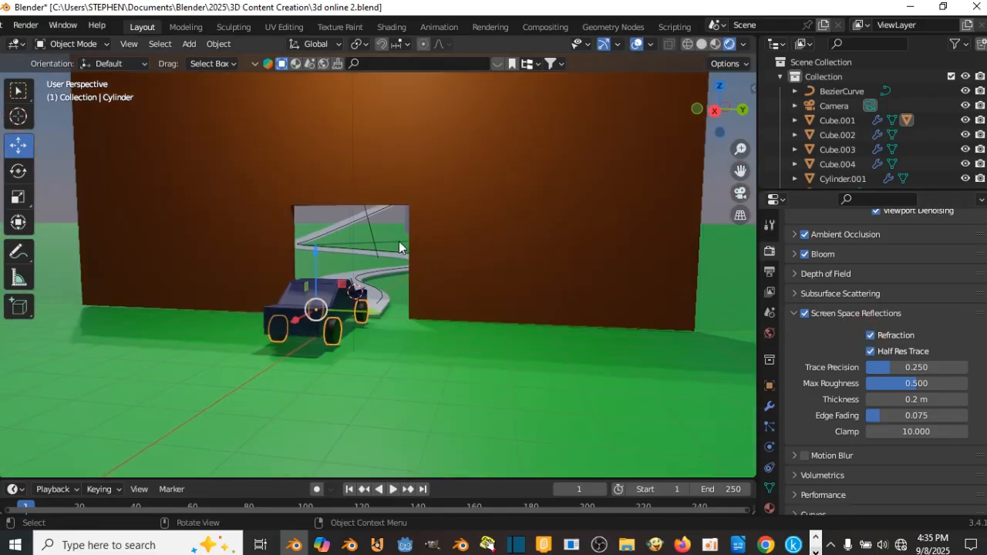
pyautogui.moveTo(399, 241); pyautogui.dragTo(393, 308, button='middle')
pyautogui.scroll(6, 459, 234)
pyautogui.scroll(-7, 420, 248)
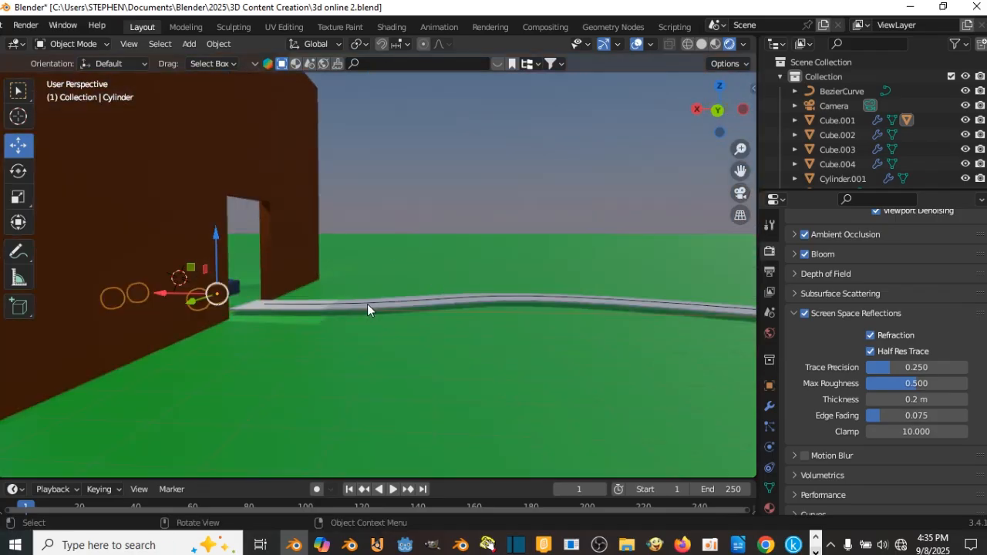
pyautogui.click(378, 307)
pyautogui.moveTo(474, 315); pyautogui.dragTo(572, 356, button='middle')
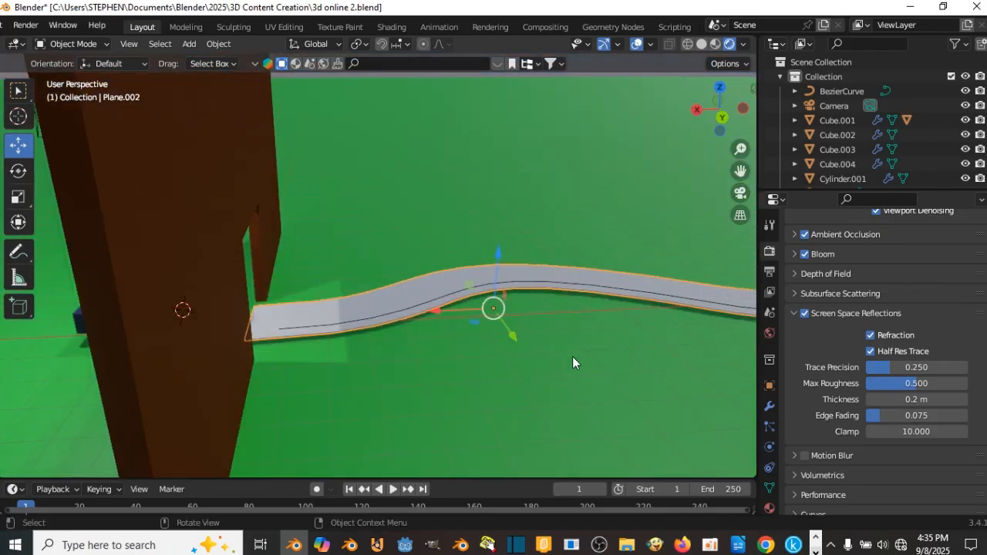
pyautogui.click(769, 509)
pyautogui.click(859, 310)
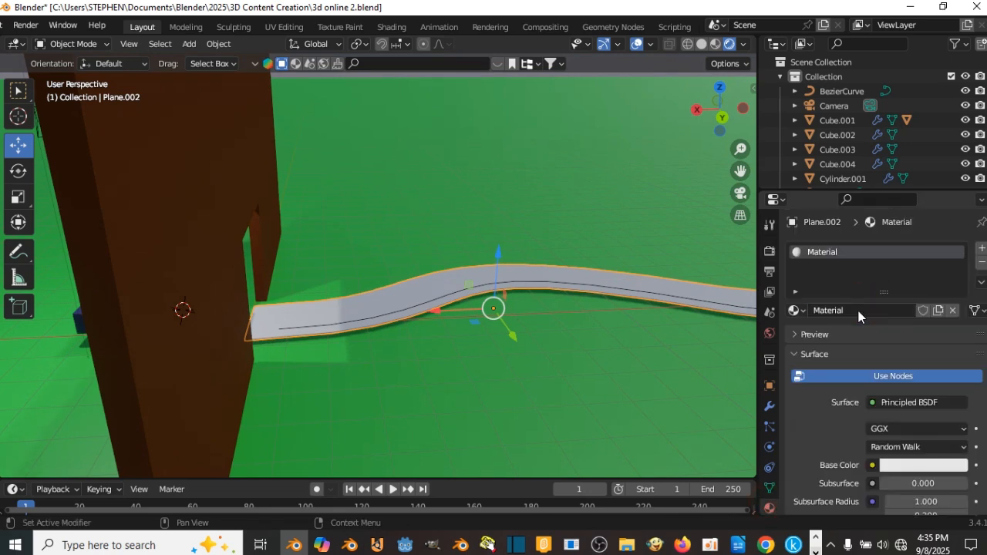
pyautogui.click(859, 310)
pyautogui.press('BackSpace')
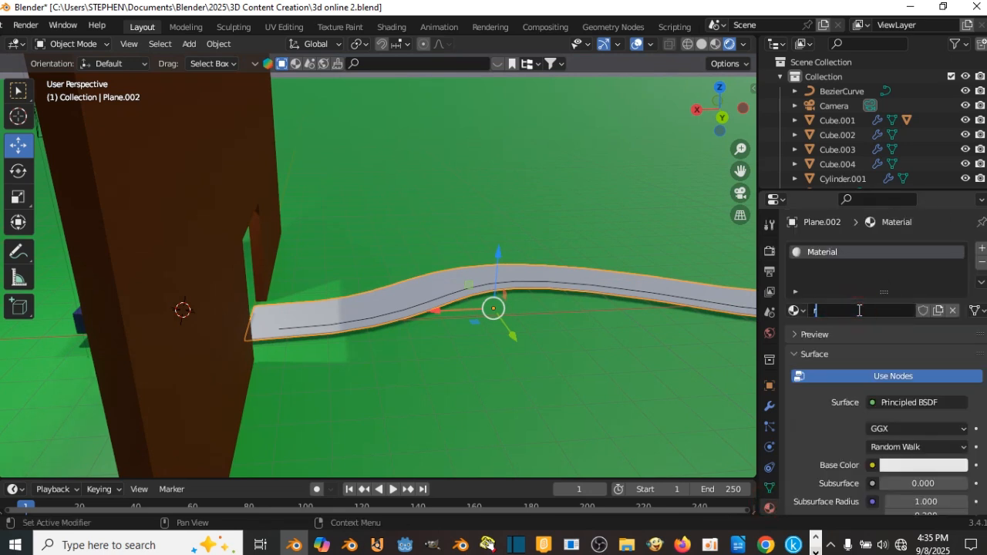
pyautogui.write('road')
pyautogui.press('Return')
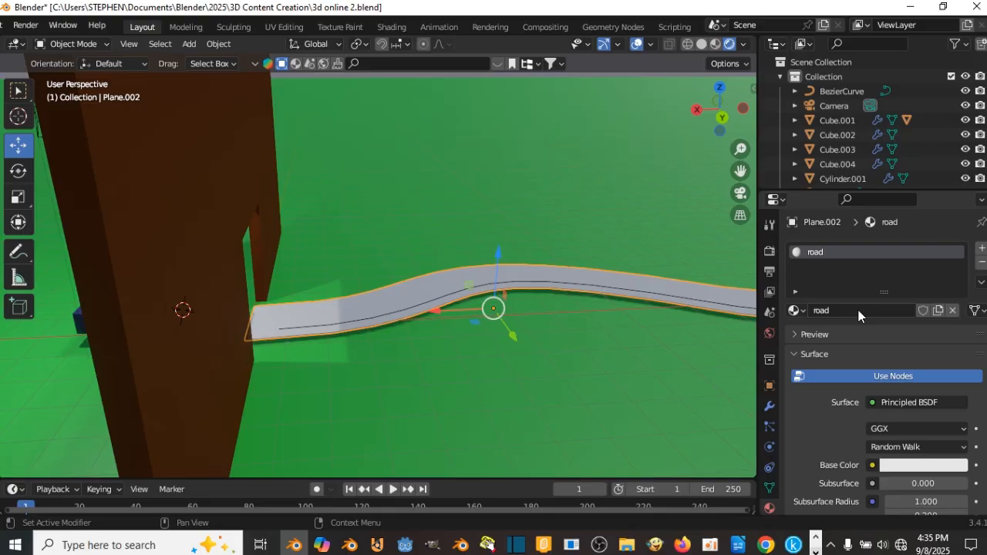
# Darken the road material's base colour to near black with a value of 0.010
pyautogui.click(906, 465)
pyautogui.moveTo(955, 308); pyautogui.dragTo(955, 353)
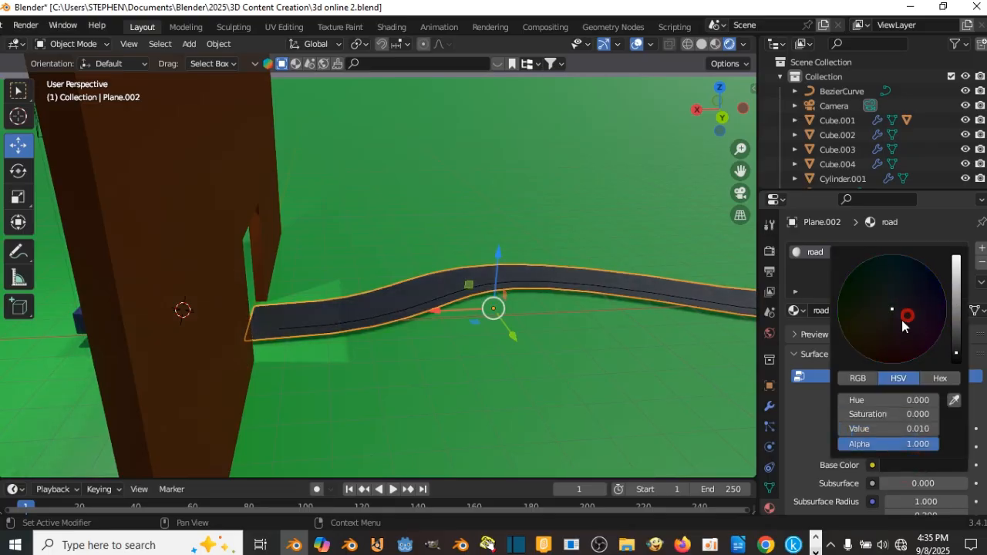
pyautogui.moveTo(391, 198); pyautogui.dragTo(452, 262, button='middle')
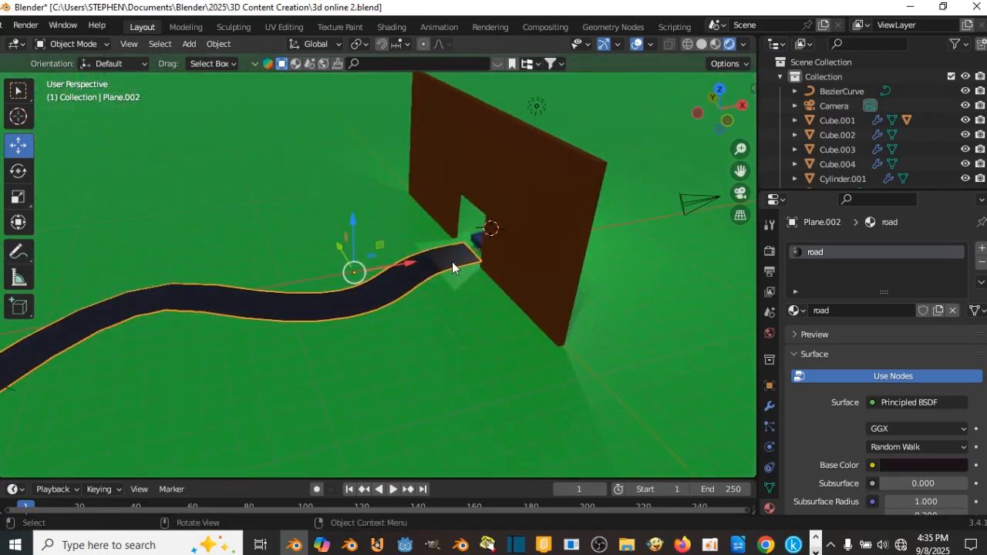
pyautogui.scroll(4, 470, 263)
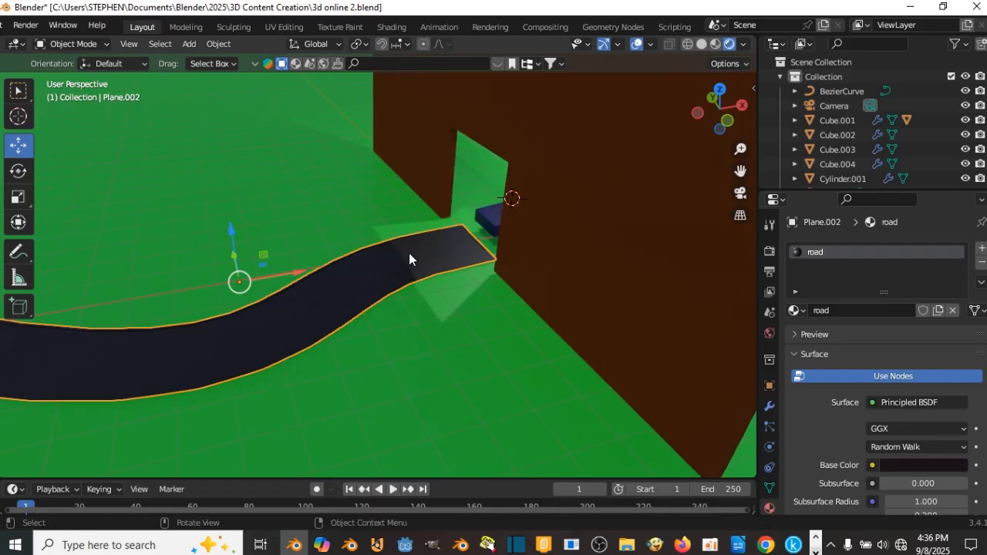
# Enter Edit Mode on the road mesh
pyautogui.press('Tab')
pyautogui.scroll(3, 425, 244)
pyautogui.keyDown('shift'); pyautogui.moveTo(361, 244); pyautogui.dragTo(591, 232, button='middle'); pyautogui.keyUp('shift')
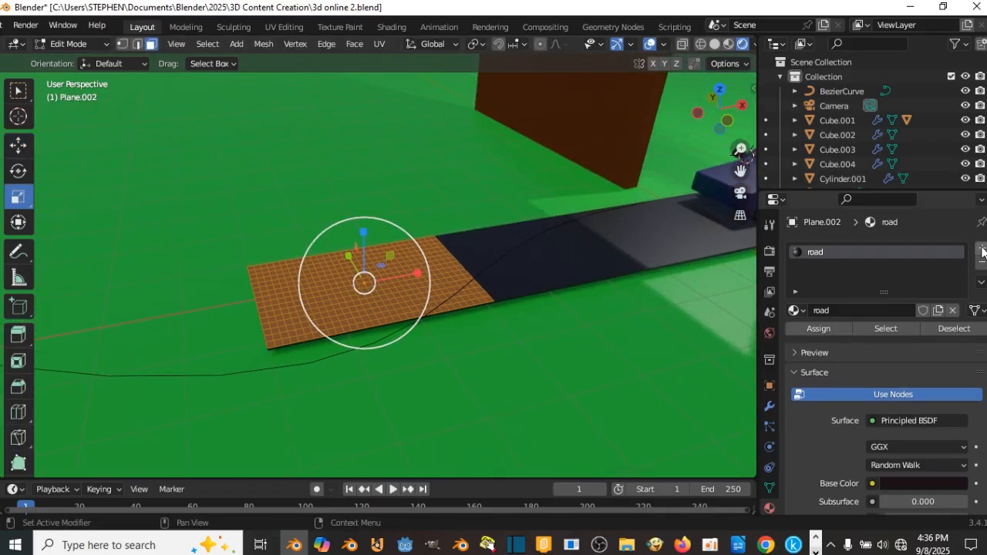
pyautogui.keyDown('shift'); pyautogui.moveTo(410, 267); pyautogui.dragTo(455, 263, button='middle'); pyautogui.keyUp('shift')
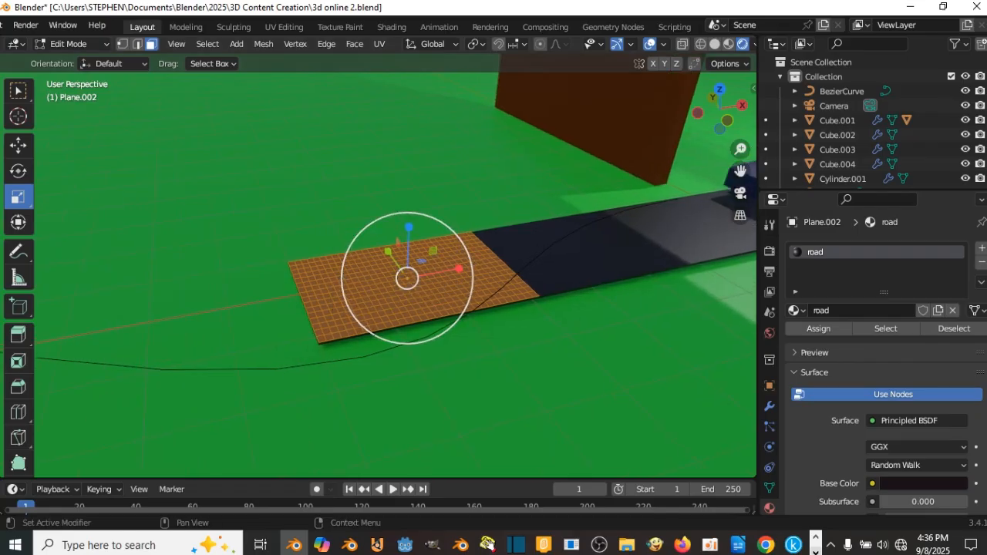
pyautogui.click(981, 248)
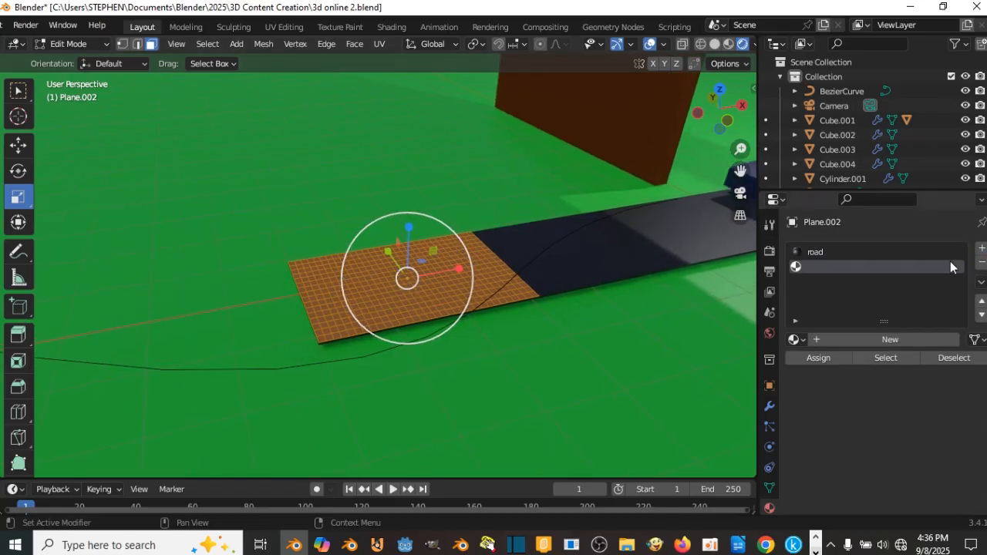
pyautogui.click(867, 341)
pyautogui.doubleClick(864, 340)
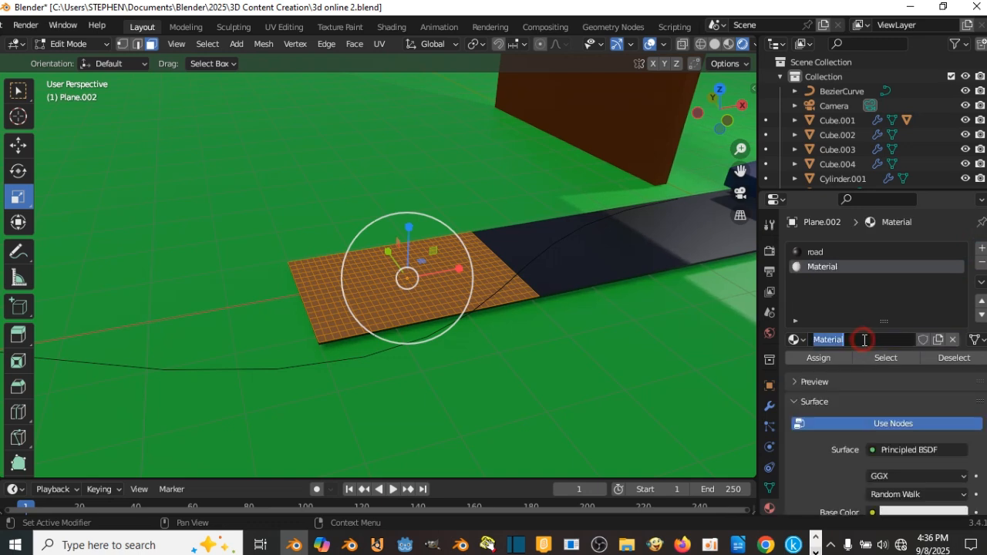
pyautogui.press('Return')
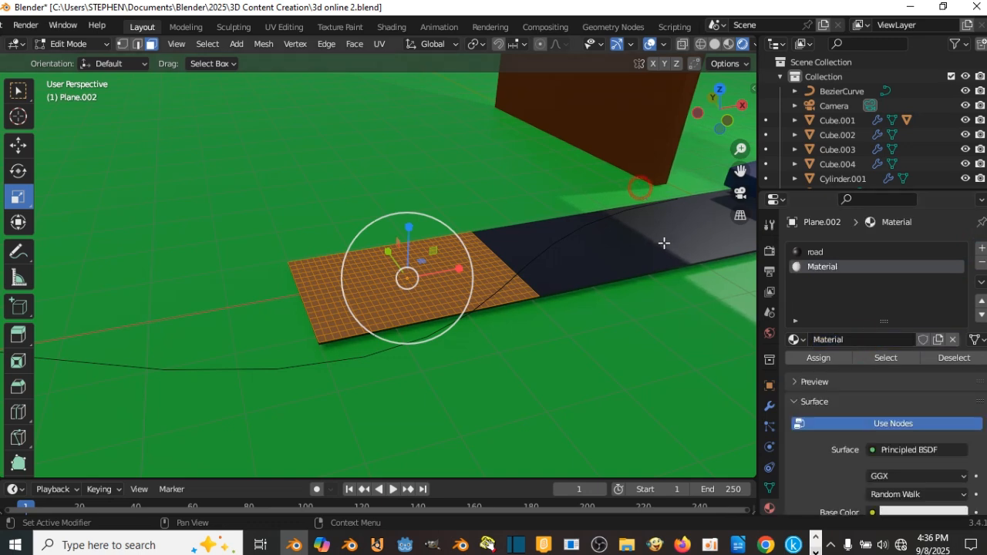
pyautogui.hotkey('ctrl', 'z')
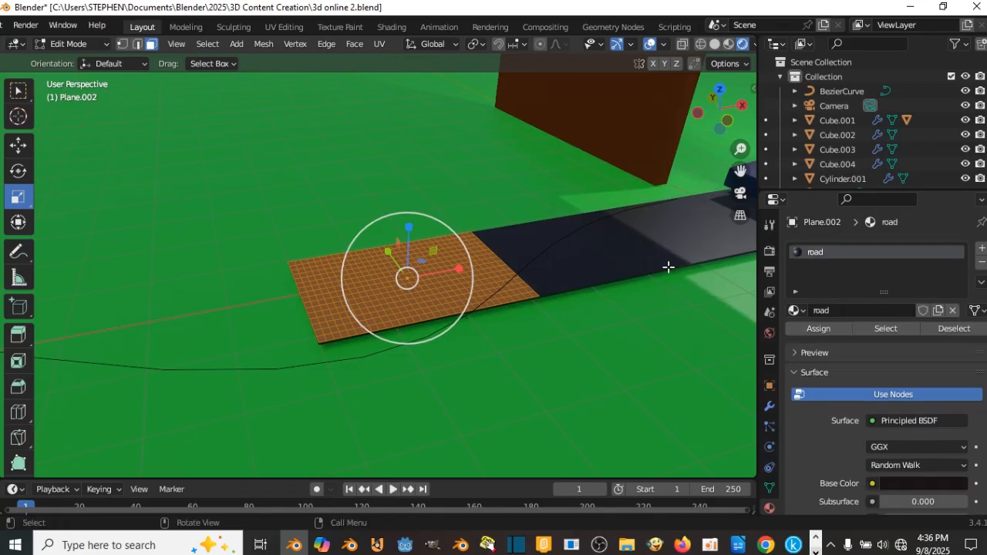
pyautogui.press('Tab')
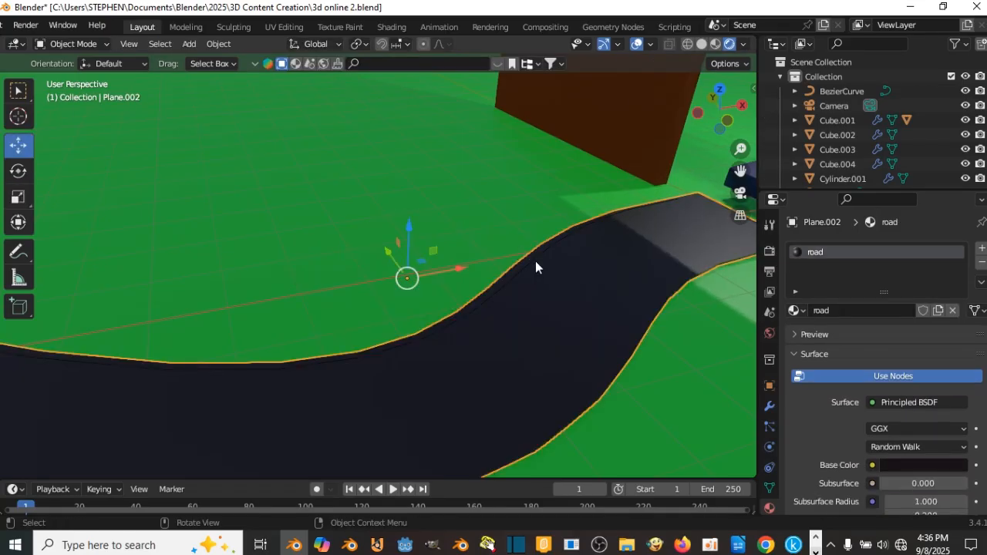
pyautogui.press('Tab')
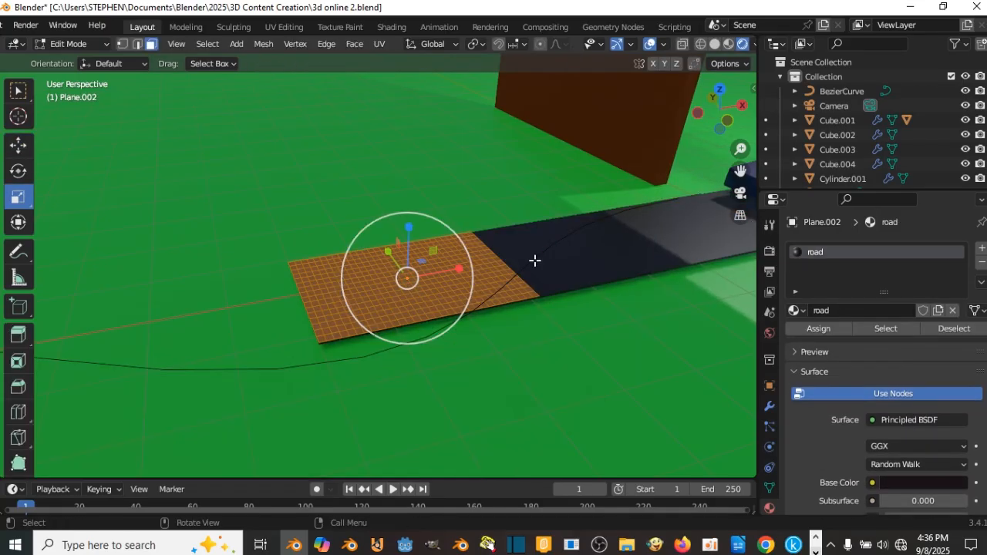
# Add a second material slot to the road with a new material named white
pyautogui.click(982, 250)
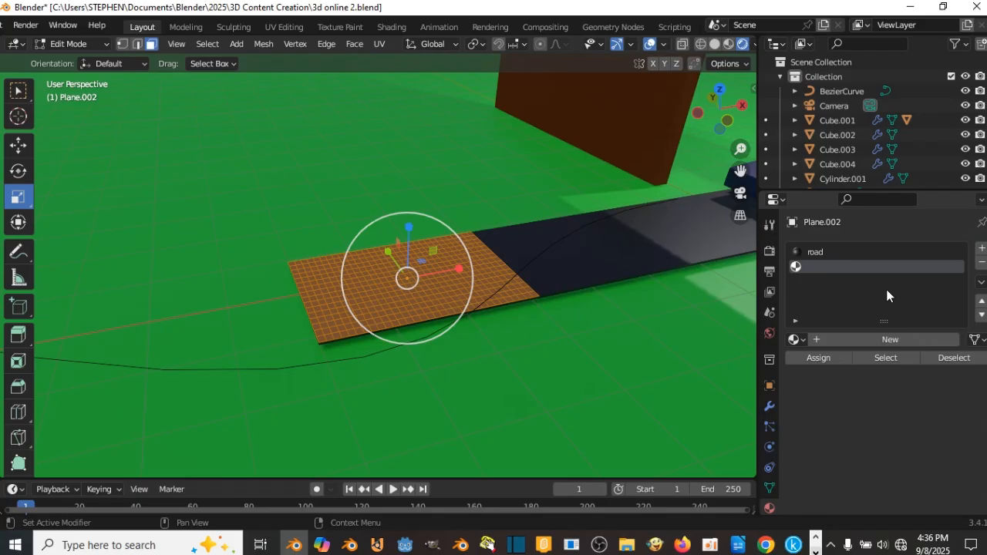
pyautogui.click(866, 339)
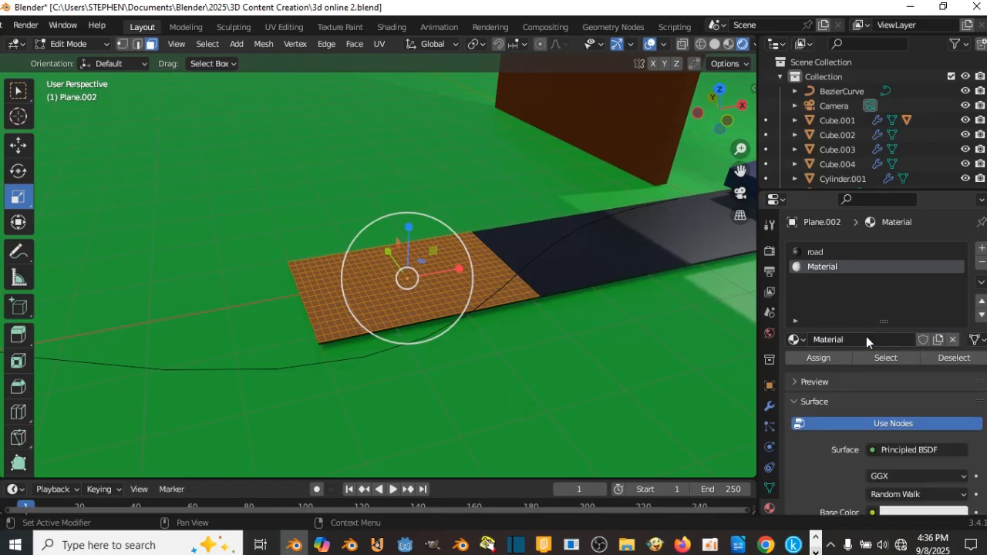
pyautogui.doubleClick(853, 339)
pyautogui.write('white')
pyautogui.press('Return')
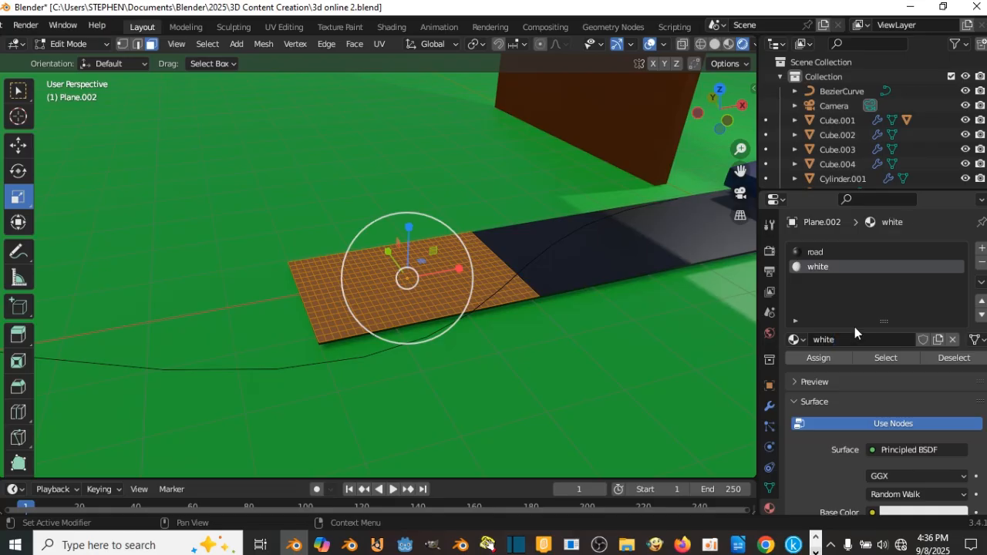
# Show the road's subdivided surface in top orthographic view, close enough to pick single faces
pyautogui.scroll(3, 407, 316)
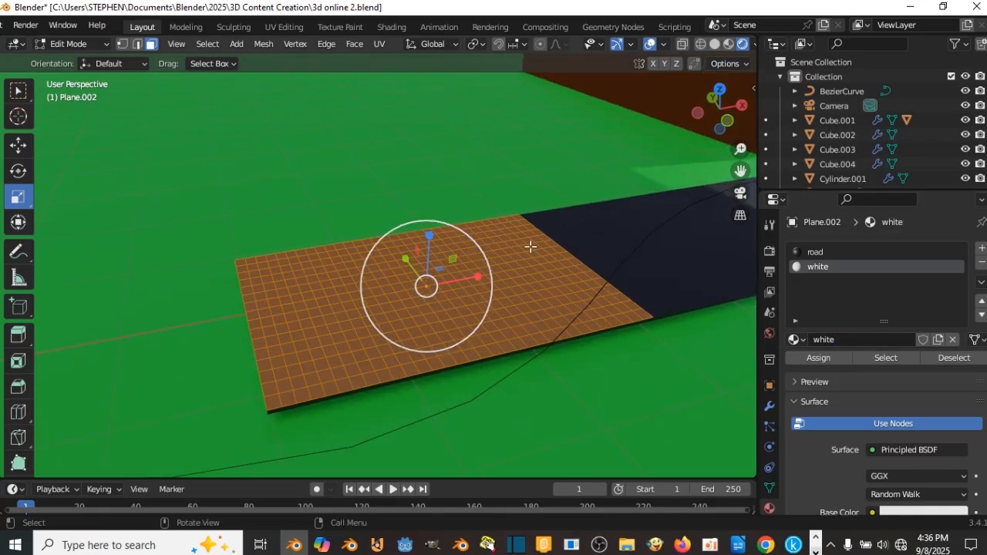
pyautogui.moveTo(529, 247); pyautogui.dragTo(359, 286, button='middle')
pyautogui.scroll(3, 372, 287)
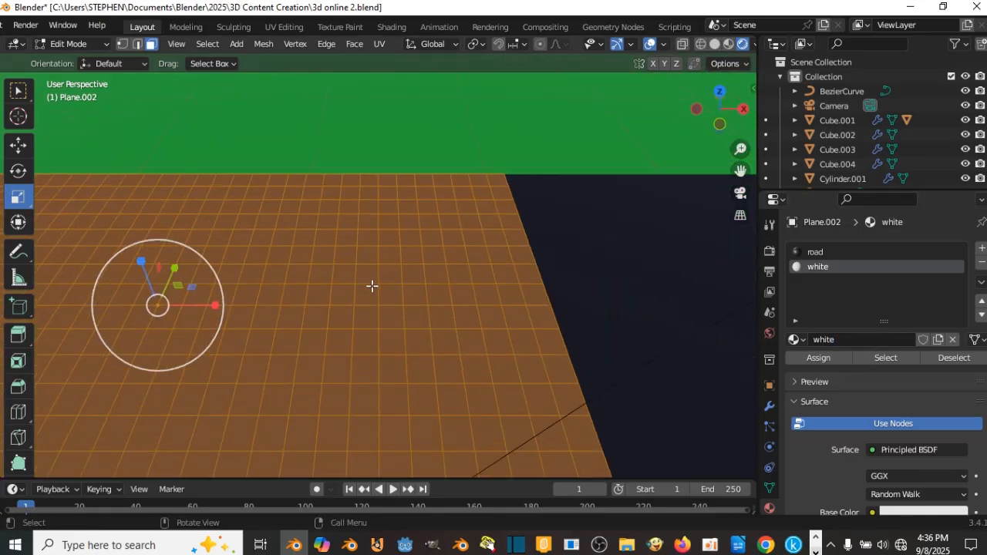
pyautogui.click(492, 317)
pyautogui.scroll(-2, 478, 315)
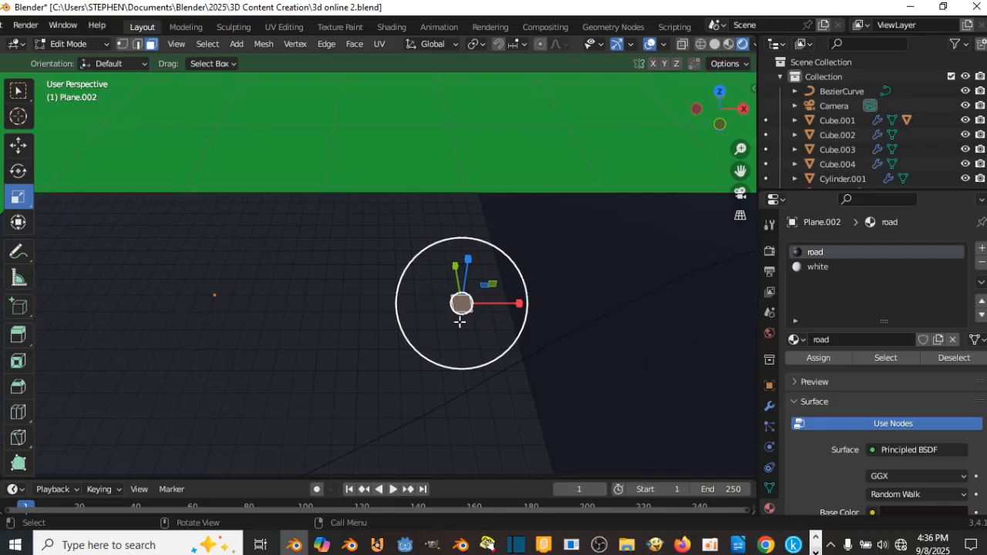
pyautogui.moveTo(460, 322); pyautogui.dragTo(404, 326, button='middle')
pyautogui.press('KP_5')
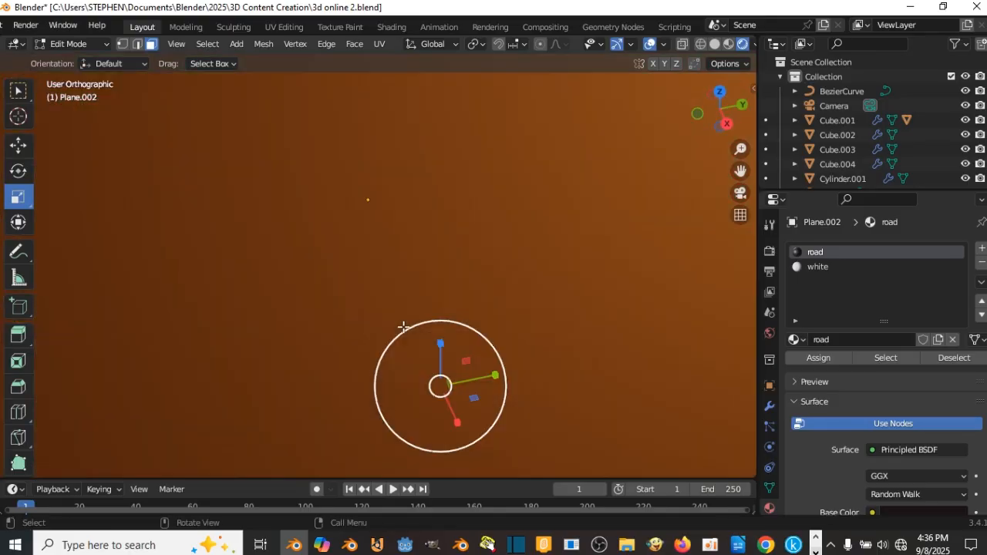
pyautogui.press('KP_7')
pyautogui.scroll(-2, 448, 224)
pyautogui.scroll(3, 455, 243)
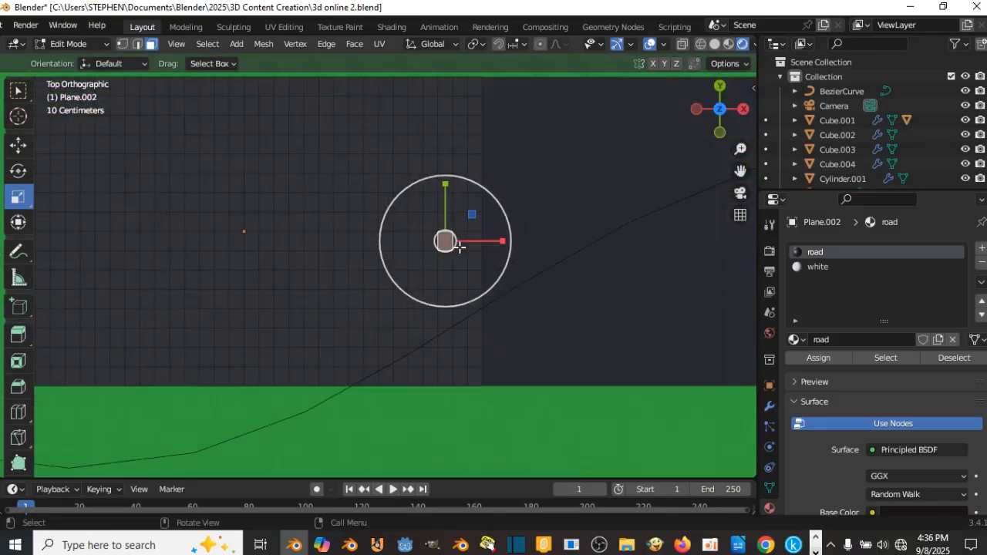
pyautogui.scroll(1, 459, 246)
# Select three adjacent faces along the road's centre row, near the end of the subdivided section, as the first lane dash
pyautogui.click(459, 211)
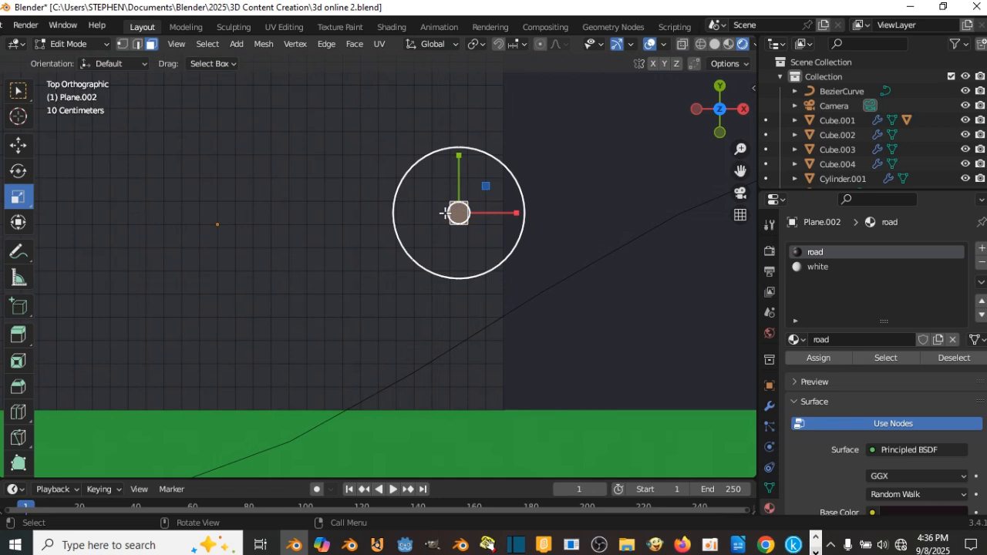
pyautogui.keyDown('shift'); pyautogui.click(444, 213); pyautogui.keyUp('shift')
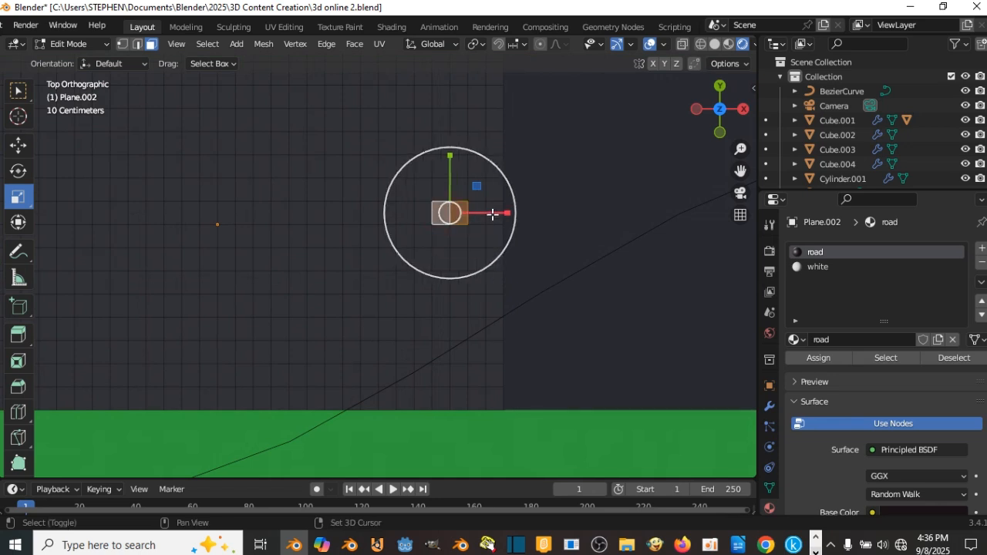
pyautogui.keyDown('shift'); pyautogui.click(424, 213); pyautogui.keyUp('shift')
pyautogui.keyDown('shift'); pyautogui.moveTo(439, 212); pyautogui.dragTo(466, 214, button='middle'); pyautogui.keyUp('shift')
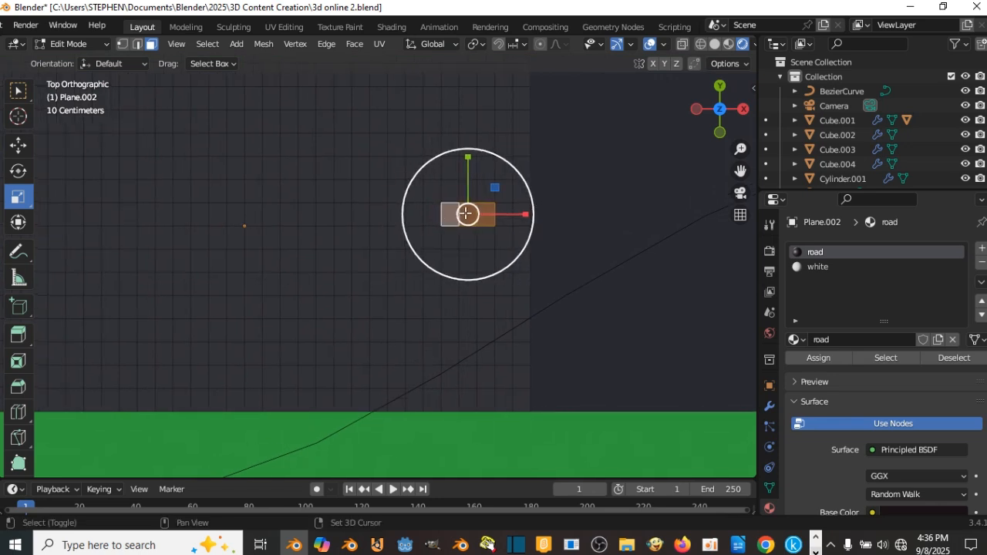
pyautogui.keyDown('shift'); pyautogui.click(489, 218); pyautogui.keyUp('shift')
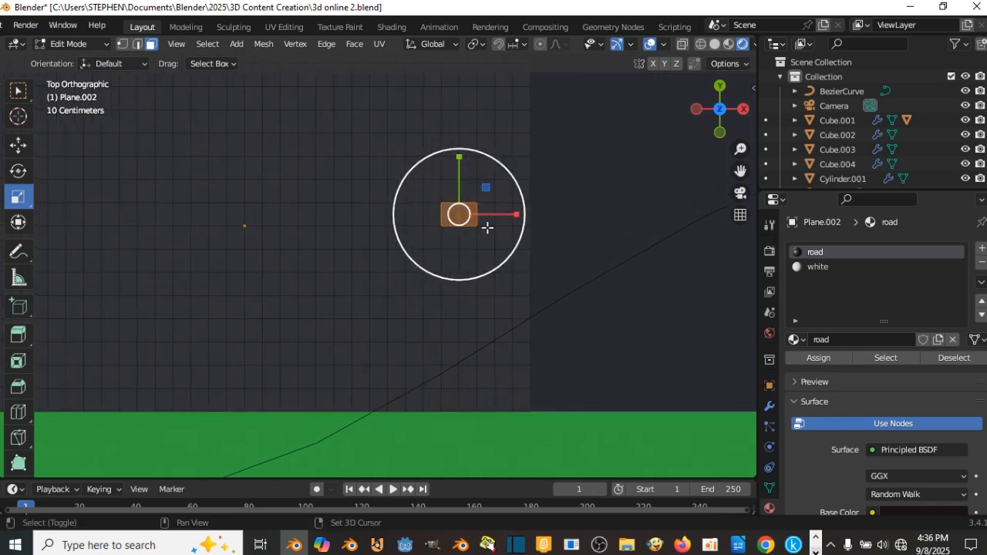
pyautogui.keyDown('shift'); pyautogui.click(429, 214); pyautogui.keyUp('shift')
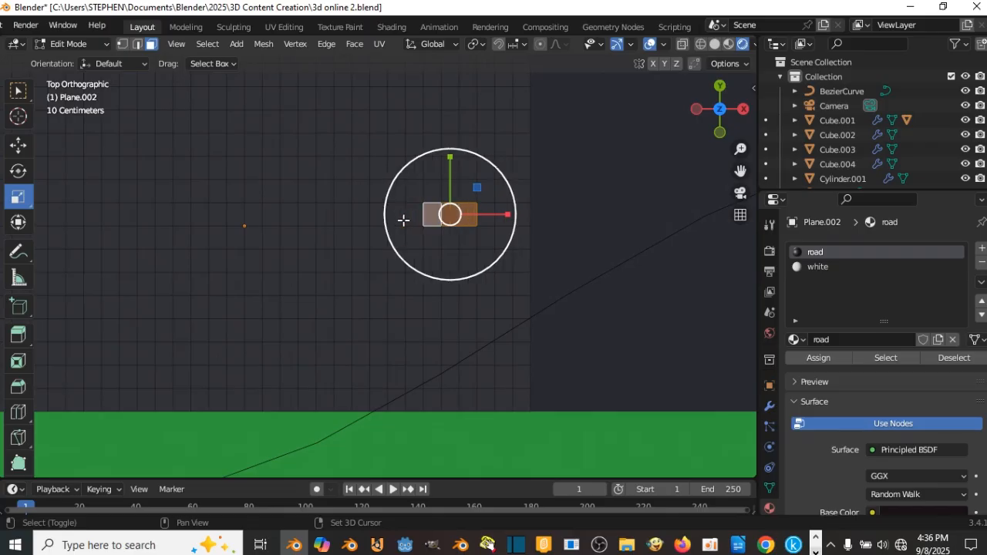
# Add a second dash of three faces in the same row to the selection, leaving a three-face gap
pyautogui.keyDown('shift'); pyautogui.click(359, 214); pyautogui.keyUp('shift')
pyautogui.keyDown('shift'); pyautogui.click(340, 215); pyautogui.keyUp('shift')
pyautogui.keyDown('shift'); pyautogui.click(331, 214); pyautogui.keyUp('shift')
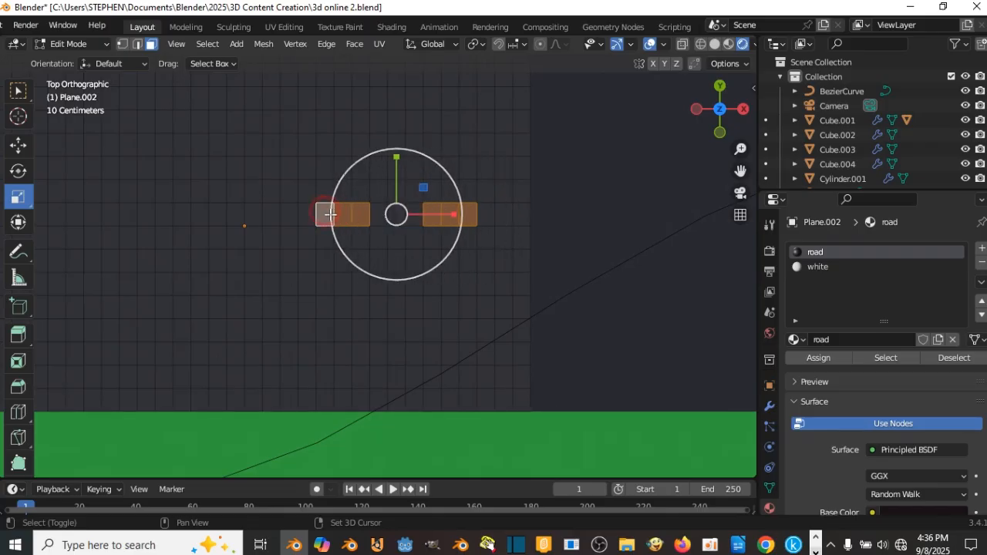
pyautogui.keyDown('shift'); pyautogui.moveTo(330, 214); pyautogui.dragTo(377, 215, button='middle'); pyautogui.keyUp('shift')
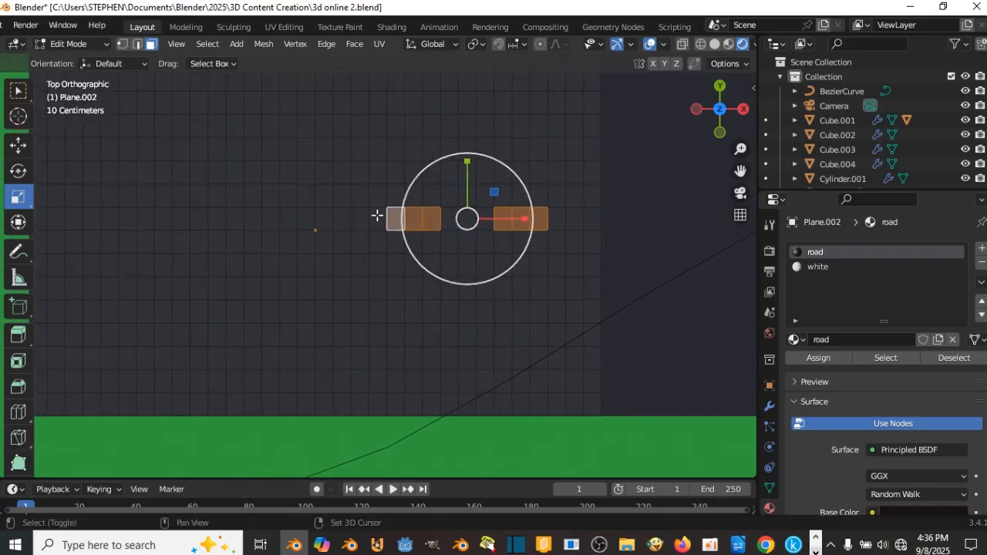
# Add a third three-face dash to the selection, again spaced three faces from the previous one
pyautogui.keyDown('shift'); pyautogui.click(320, 220); pyautogui.keyUp('shift')
pyautogui.keyDown('shift'); pyautogui.click(300, 216); pyautogui.keyUp('shift')
pyautogui.keyDown('shift'); pyautogui.click(292, 216); pyautogui.keyUp('shift')
pyautogui.keyDown('shift'); pyautogui.moveTo(327, 219); pyautogui.dragTo(447, 214, button='middle'); pyautogui.keyUp('shift')
# Add a fourth dash of three faces in the road's centre row to the selection, leaving a three-face gap
pyautogui.keyDown('shift'); pyautogui.click(355, 215); pyautogui.keyUp('shift')
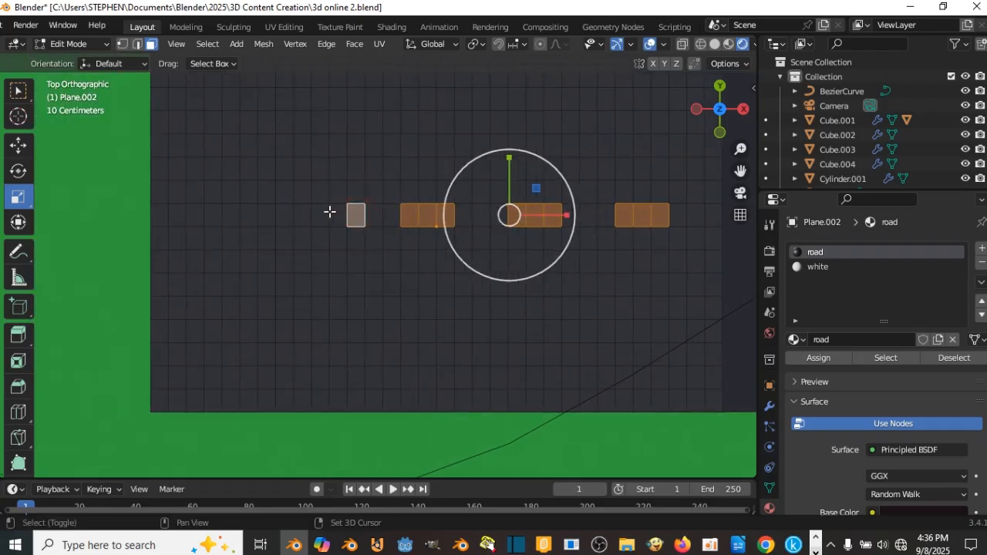
pyautogui.keyDown('shift'); pyautogui.click(327, 211); pyautogui.keyUp('shift')
pyautogui.keyDown('shift'); pyautogui.click(333, 212); pyautogui.keyUp('shift')
pyautogui.keyDown('shift'); pyautogui.moveTo(289, 212); pyautogui.dragTo(341, 204, button='middle'); pyautogui.keyUp('shift')
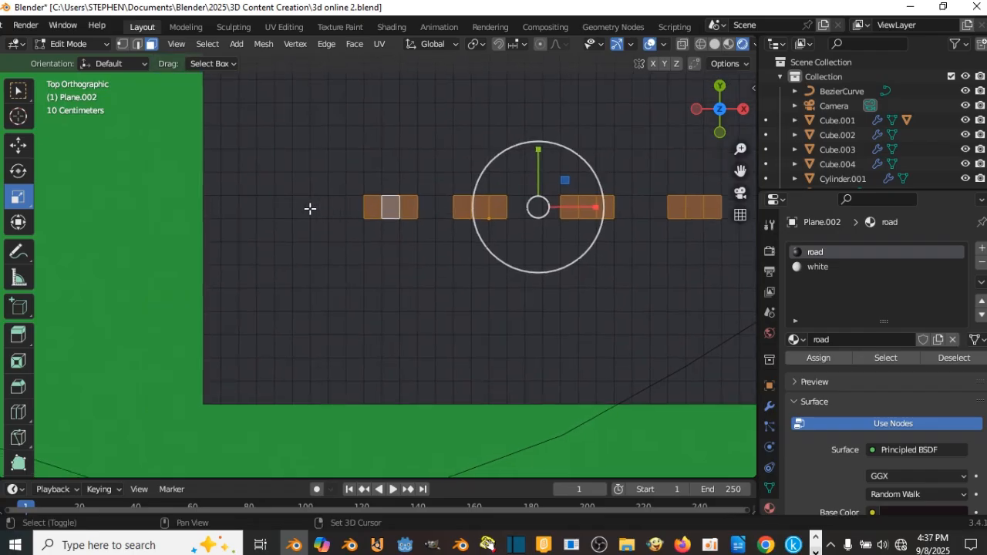
pyautogui.keyDown('shift'); pyautogui.click(402, 207); pyautogui.keyUp('shift')
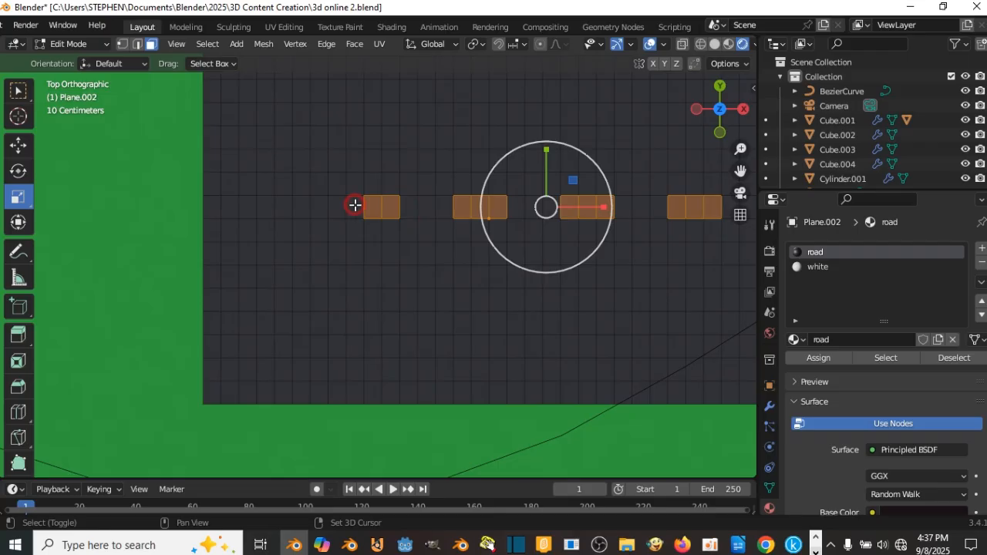
pyautogui.keyDown('shift'); pyautogui.click(354, 205); pyautogui.keyUp('shift')
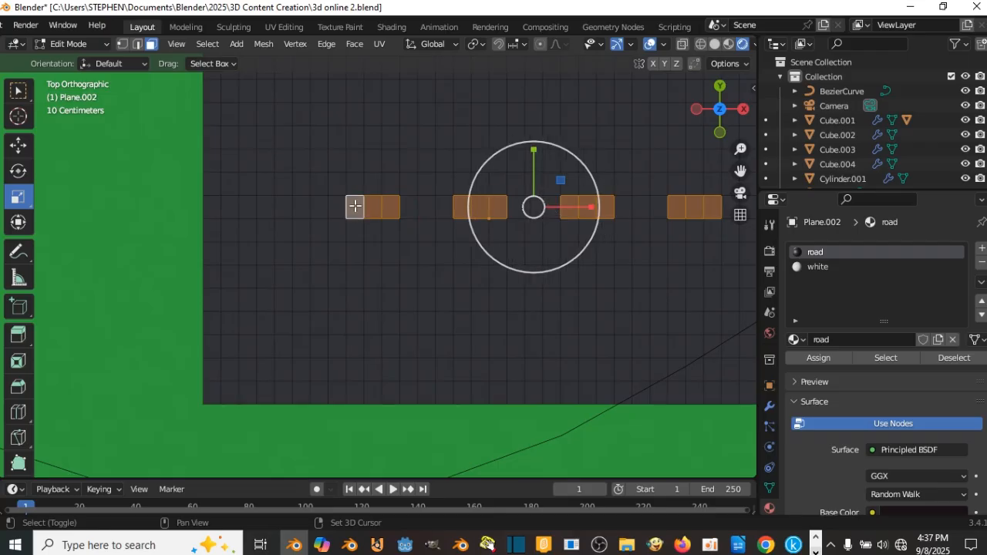
# Add a fifth dash of three faces near the road's end and assign the white material to all selected dashes
pyautogui.keyDown('shift'); pyautogui.click(278, 204); pyautogui.keyUp('shift')
pyautogui.keyDown('shift'); pyautogui.click(265, 205); pyautogui.keyUp('shift')
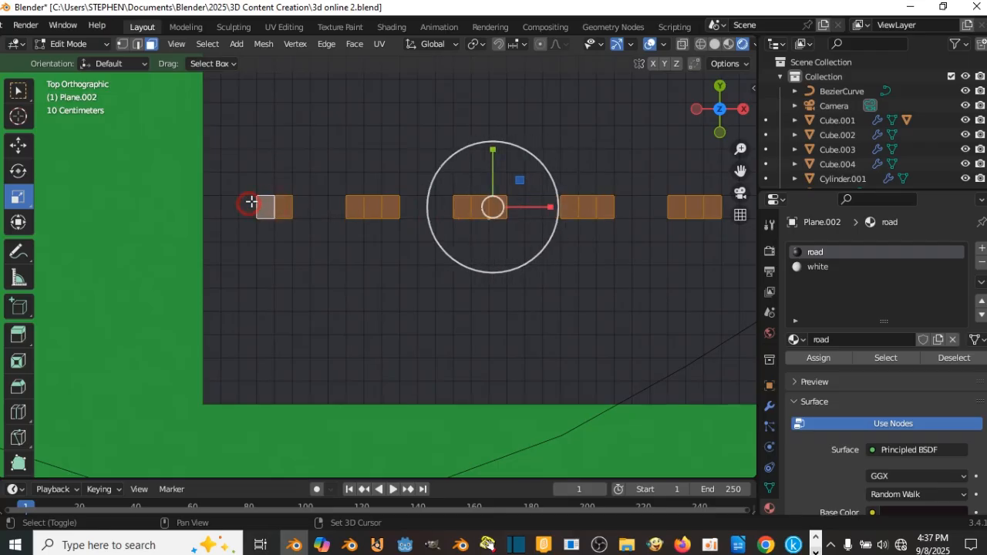
pyautogui.scroll(-3, 368, 218)
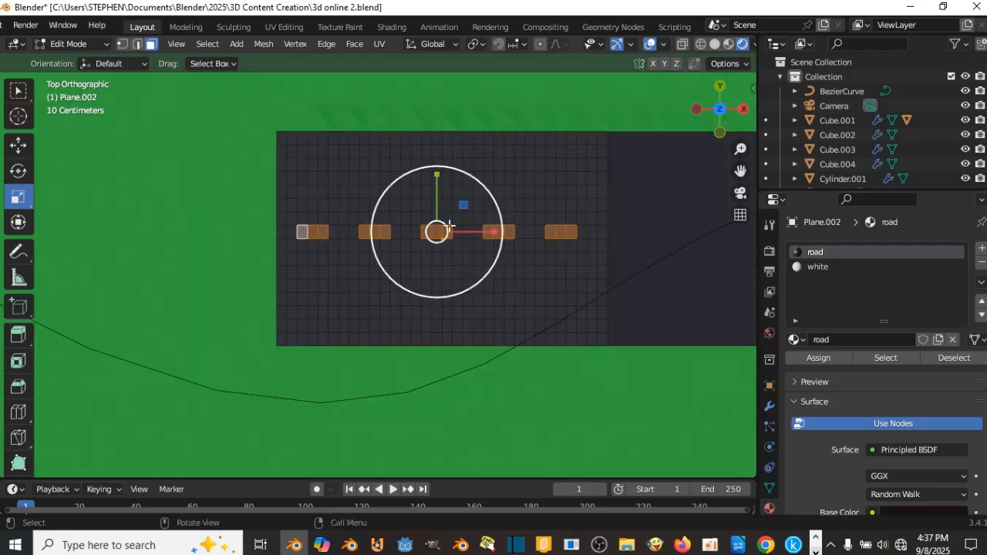
pyautogui.click(823, 268)
pyautogui.click(818, 359)
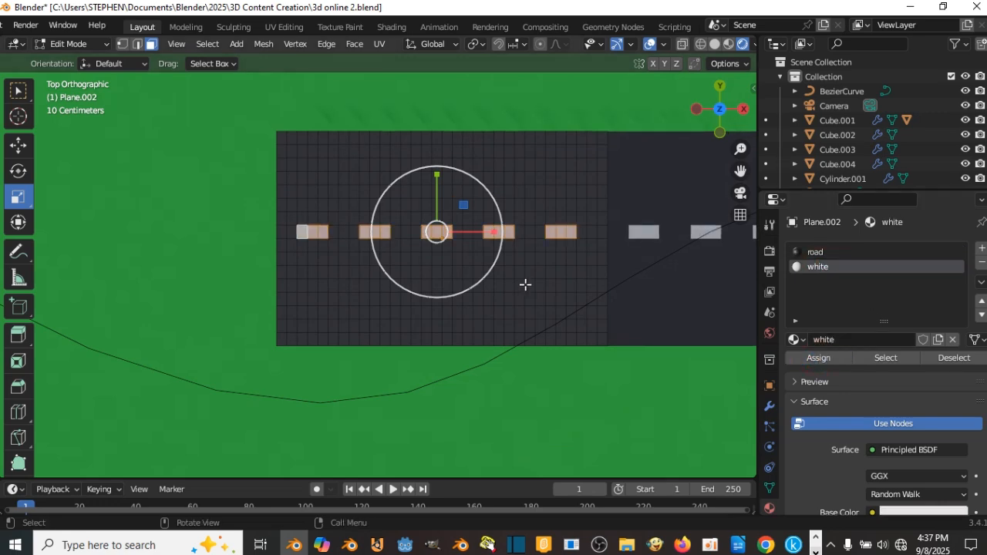
pyautogui.press('Tab')
# Give the road's support pillars a new material named "pillar"
pyautogui.scroll(-3, 597, 282)
pyautogui.moveTo(701, 309); pyautogui.dragTo(519, 153, button='middle')
pyautogui.scroll(-5, 519, 160)
pyautogui.moveTo(595, 183); pyautogui.dragTo(846, 325, button='middle')
pyautogui.click(455, 227)
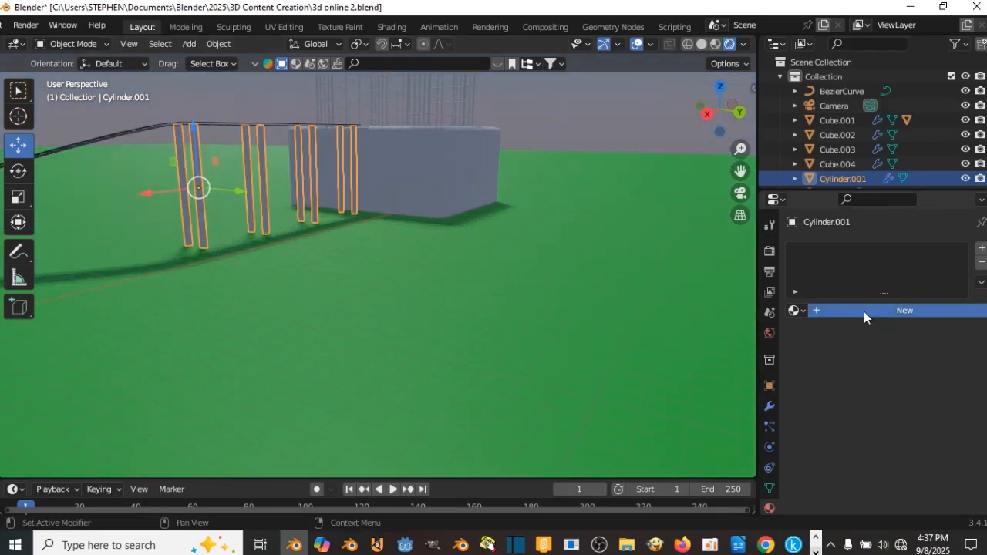
pyautogui.click(864, 311)
pyautogui.doubleClick(857, 313)
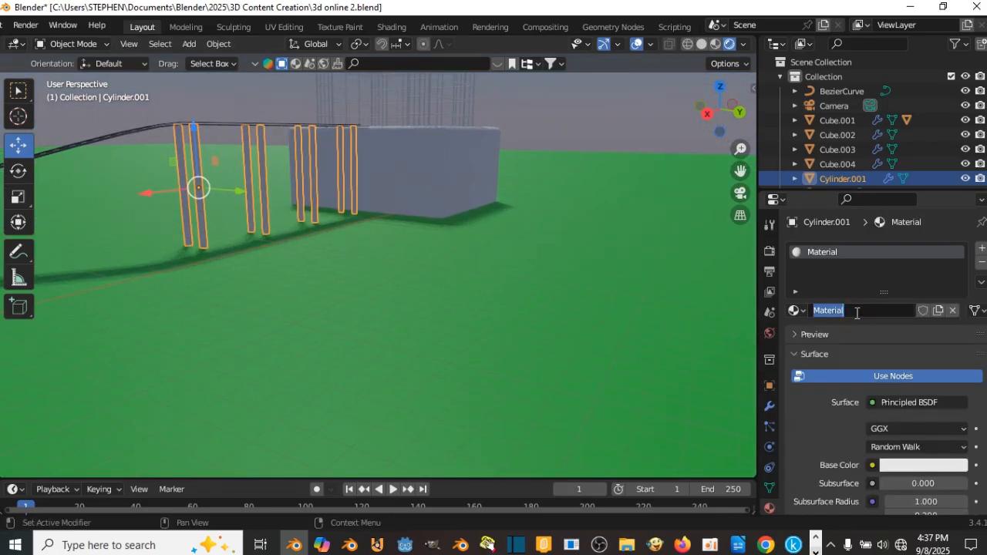
pyautogui.write('pillar')
pyautogui.press('Return')
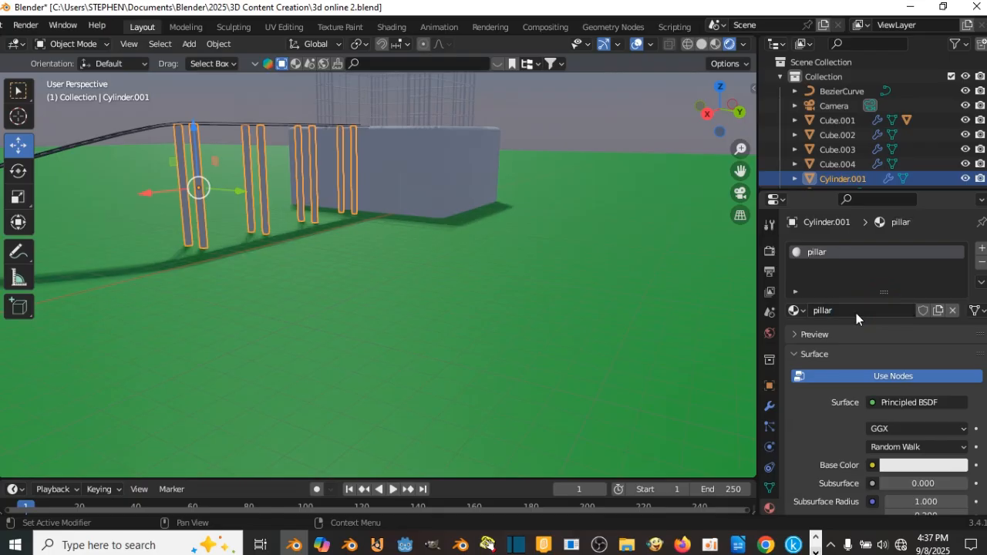
# Darken the pillar material's base colour to a mid grey with a Value of 0.384
pyautogui.moveTo(302, 140); pyautogui.dragTo(418, 198, button='middle')
pyautogui.moveTo(233, 186); pyautogui.dragTo(413, 201, button='middle')
pyautogui.scroll(5, 413, 201)
pyautogui.moveTo(413, 201); pyautogui.dragTo(426, 196, button='middle')
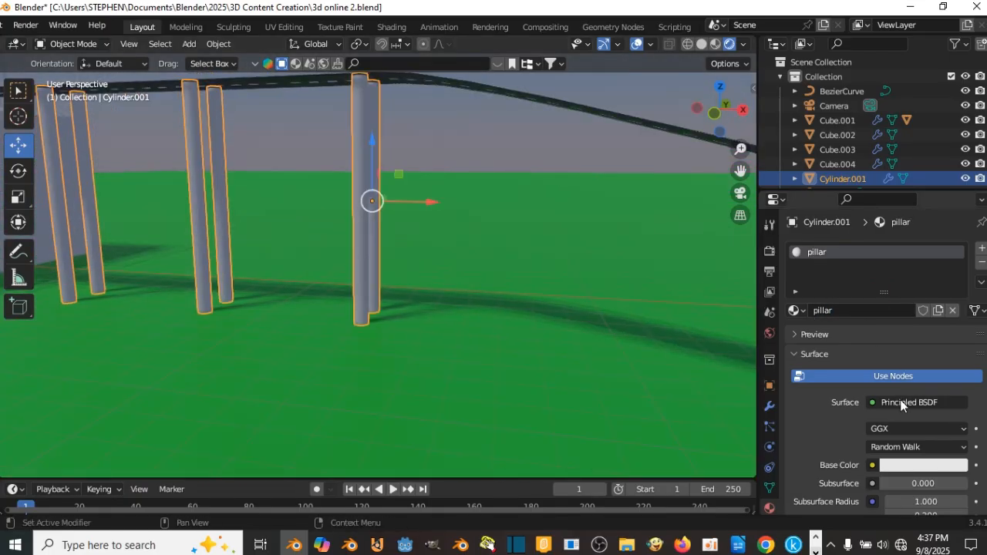
pyautogui.scroll(-3, 910, 396)
pyautogui.click(918, 378)
pyautogui.moveTo(957, 202)
pyautogui.mouseDown()
pyautogui.moveTo(957, 218)
pyautogui.moveTo(957, 204)
pyautogui.mouseUp()
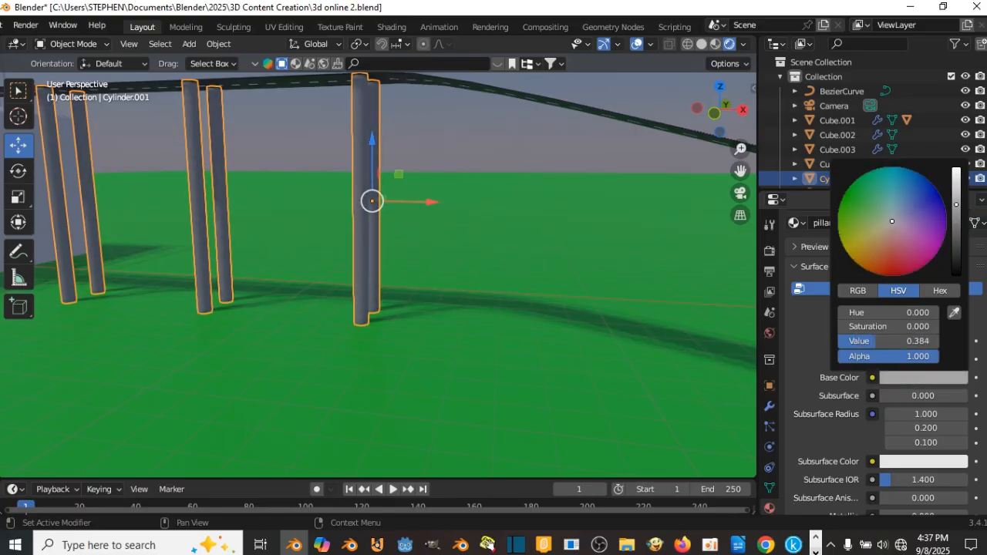
# Give the wireframe cage on top of the block a new material named "cage"
pyautogui.scroll(-6, 532, 202)
pyautogui.keyDown('shift'); pyautogui.moveTo(540, 220); pyautogui.dragTo(151, 247, button='middle'); pyautogui.keyUp('shift')
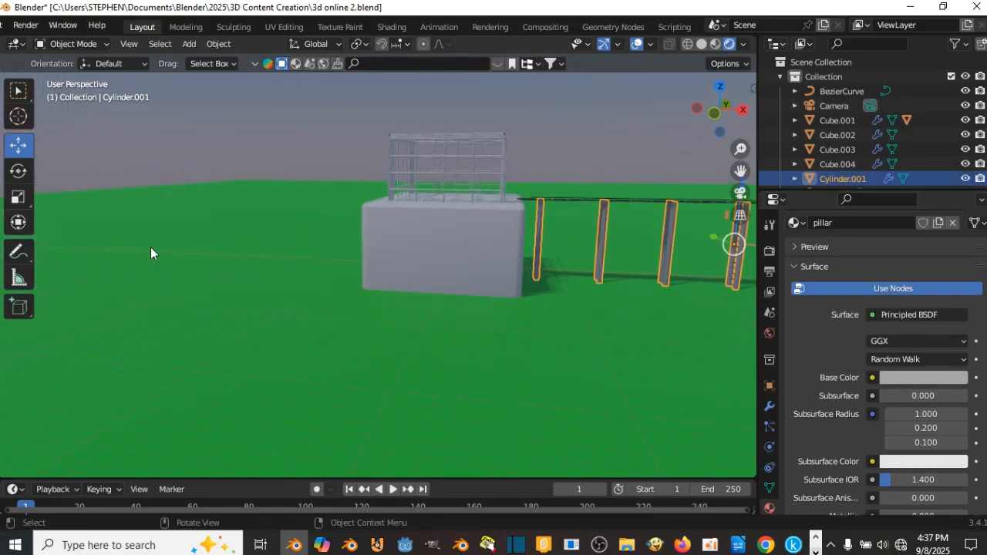
pyautogui.scroll(4, 339, 238)
pyautogui.keyDown('shift'); pyautogui.moveTo(366, 236); pyautogui.dragTo(193, 323, button='middle'); pyautogui.keyUp('shift')
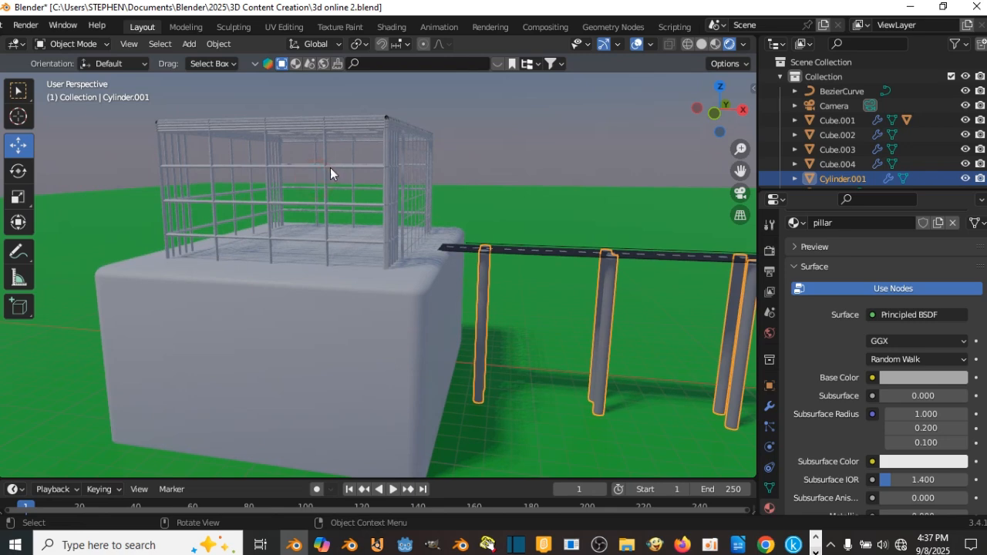
pyautogui.click(331, 170)
pyautogui.moveTo(338, 172); pyautogui.dragTo(366, 205, button='middle')
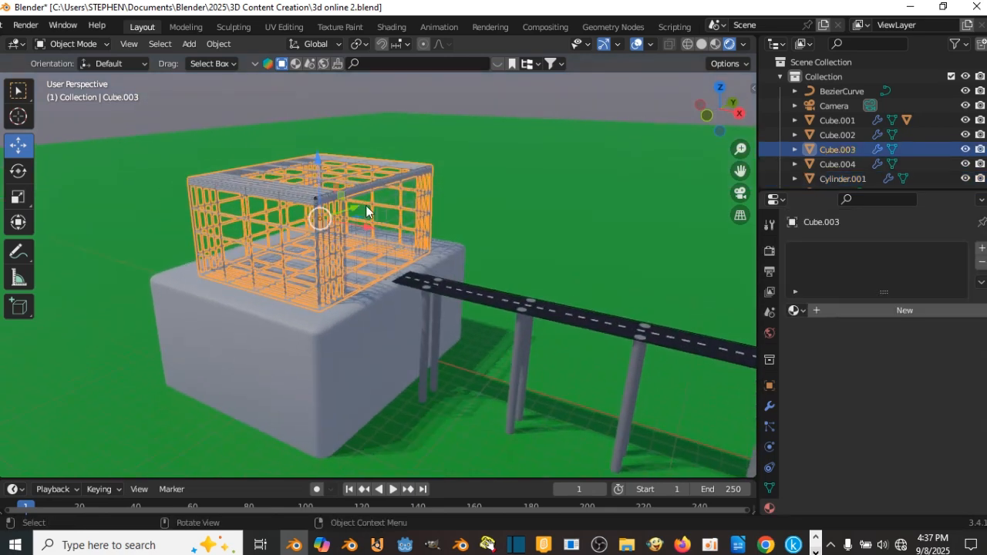
pyautogui.click(858, 310)
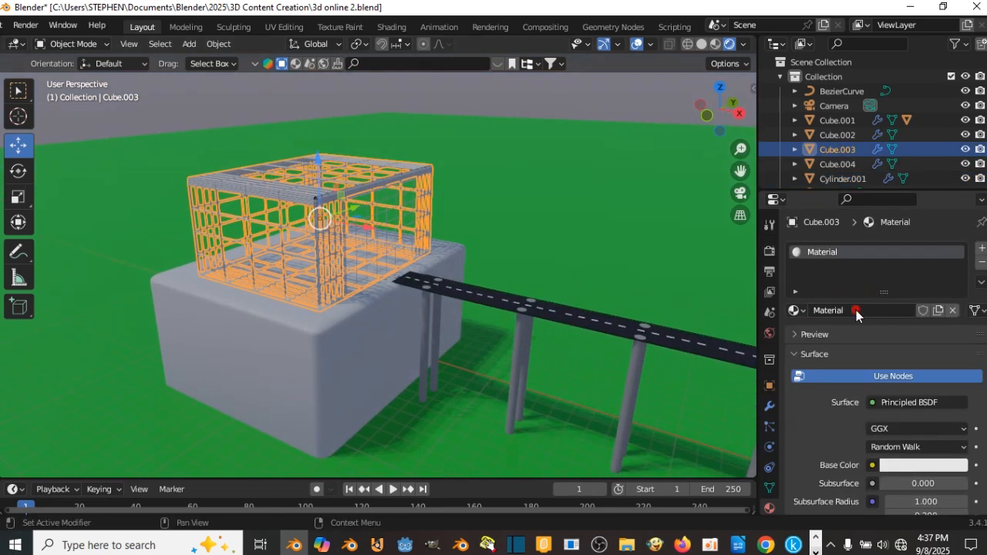
pyautogui.doubleClick(853, 309)
pyautogui.write('cage')
pyautogui.press('Return')
# Make the cage material shiny metal with Metallic 0.926 and Roughness 0.164
pyautogui.scroll(-8, 917, 362)
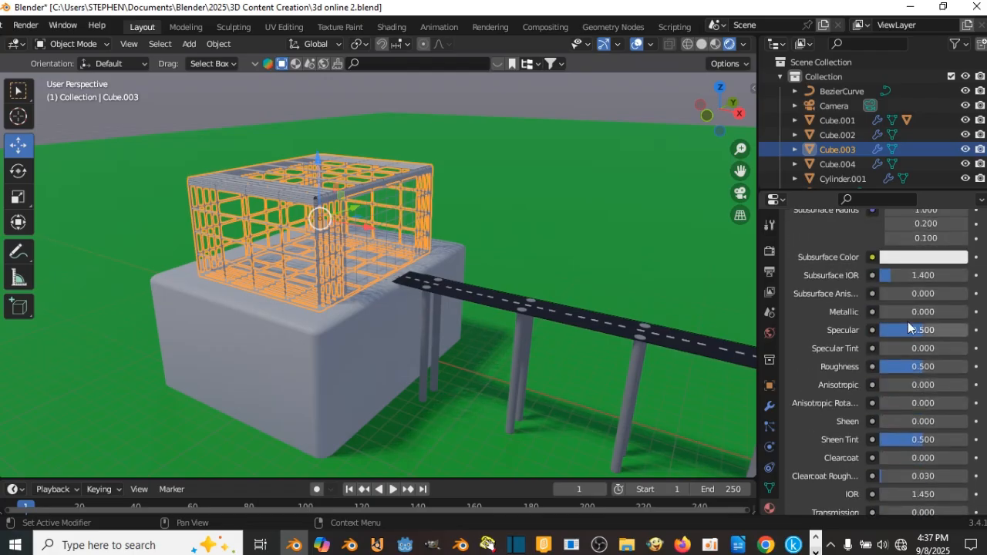
pyautogui.moveTo(892, 311); pyautogui.dragTo(962, 311)
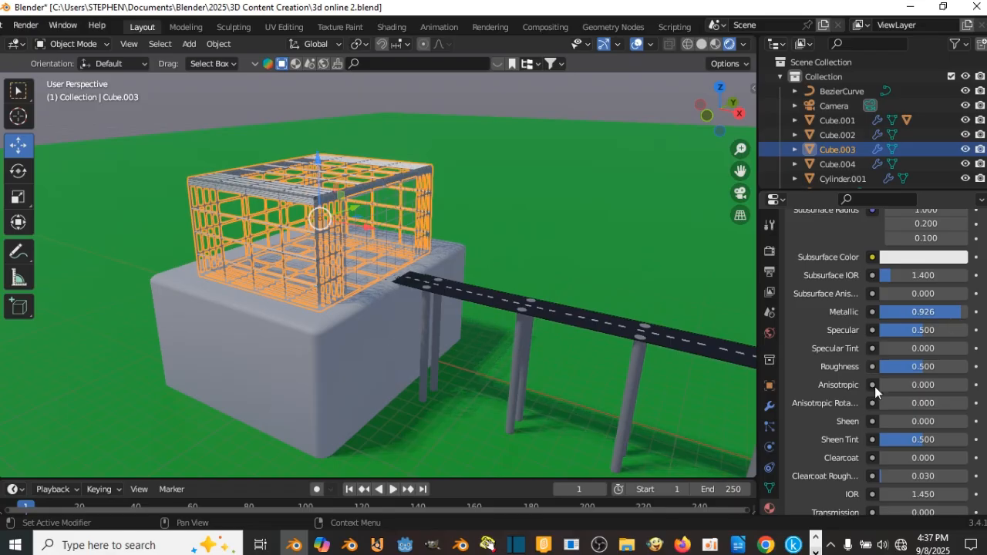
pyautogui.moveTo(921, 366); pyautogui.dragTo(891, 366)
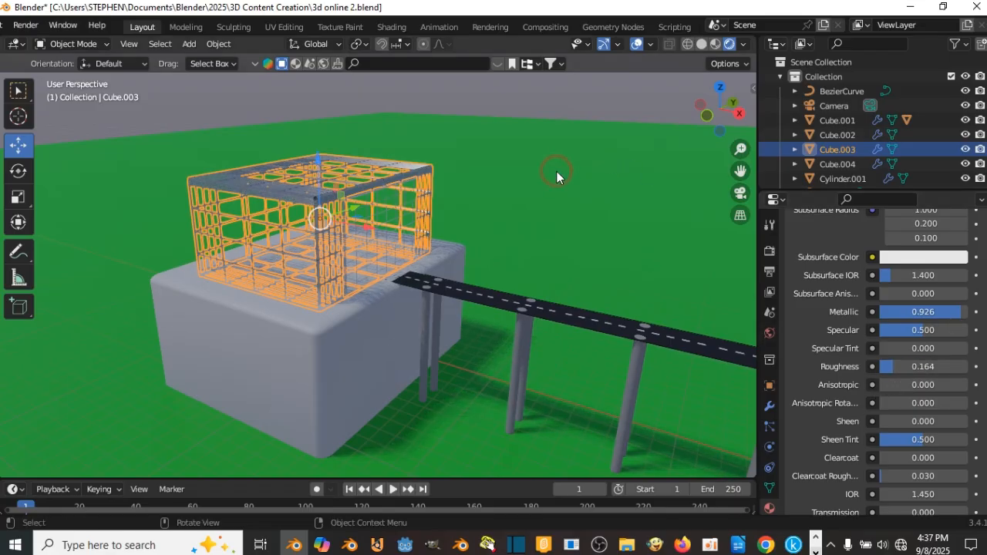
pyautogui.click(556, 171)
pyautogui.moveTo(557, 172); pyautogui.dragTo(671, 198, button='middle')
pyautogui.scroll(5, 577, 224)
pyautogui.moveTo(610, 201); pyautogui.dragTo(570, 205, button='middle')
pyautogui.click(588, 226)
pyautogui.scroll(-5, 587, 226)
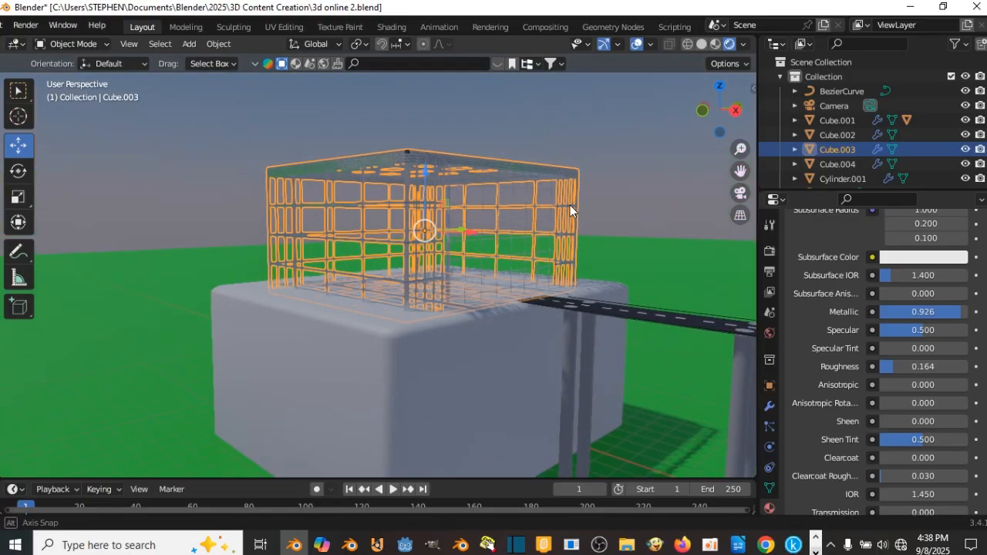
pyautogui.moveTo(601, 246); pyautogui.dragTo(544, 263, button='middle')
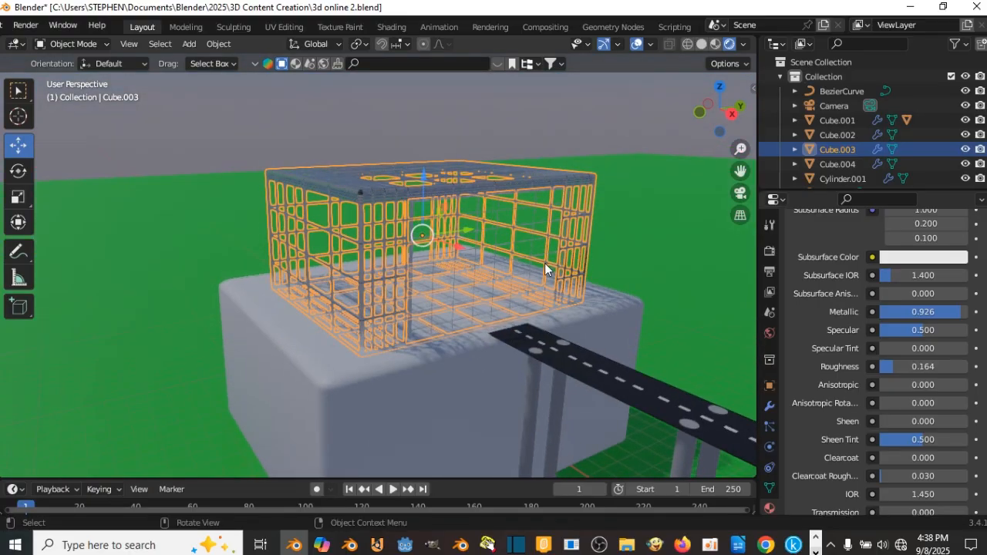
# Nudge the cage slightly along the Z axis and set its Wireframe modifier thickness to 0.135 m
pyautogui.moveTo(424, 174); pyautogui.dragTo(428, 176)
pyautogui.moveTo(447, 169); pyautogui.dragTo(643, 235, button='middle')
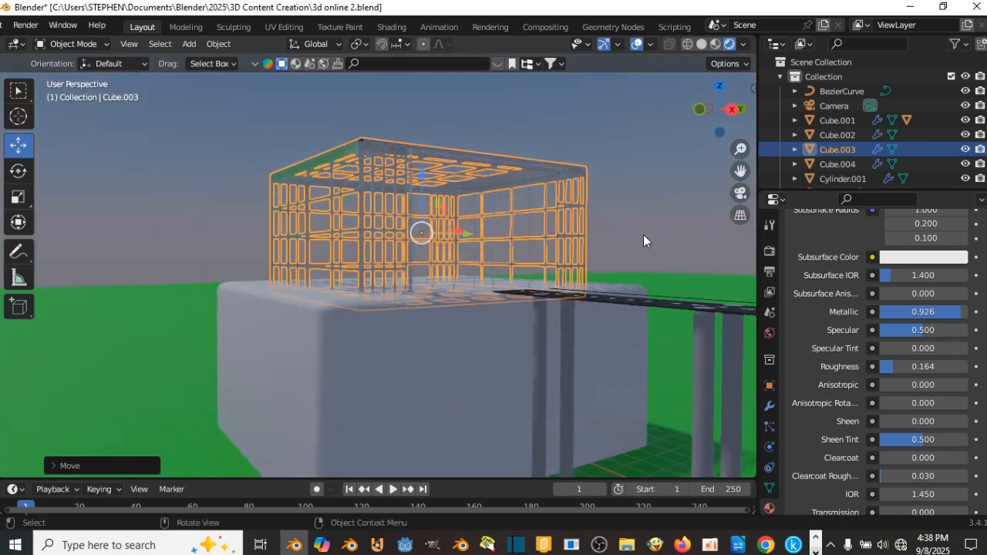
pyautogui.click(769, 407)
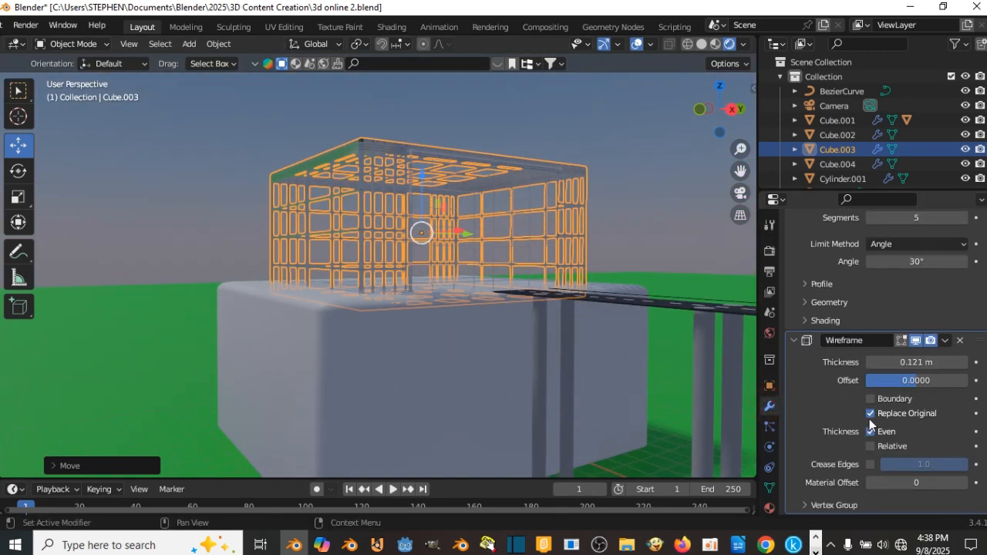
pyautogui.moveTo(916, 362); pyautogui.dragTo(934, 362)
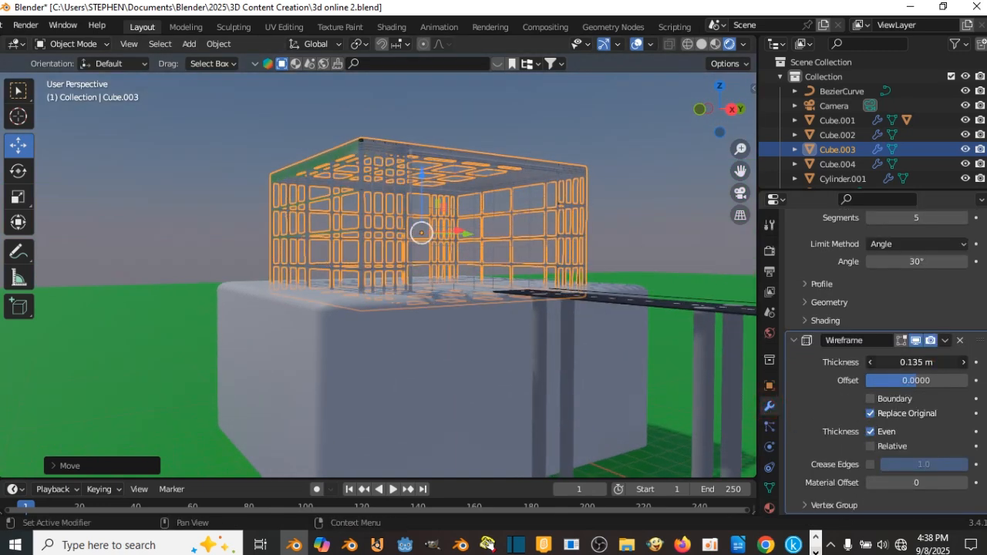
# Apply the existing pillar material to the large block beneath the cage
pyautogui.scroll(-6, 378, 364)
pyautogui.click(388, 365)
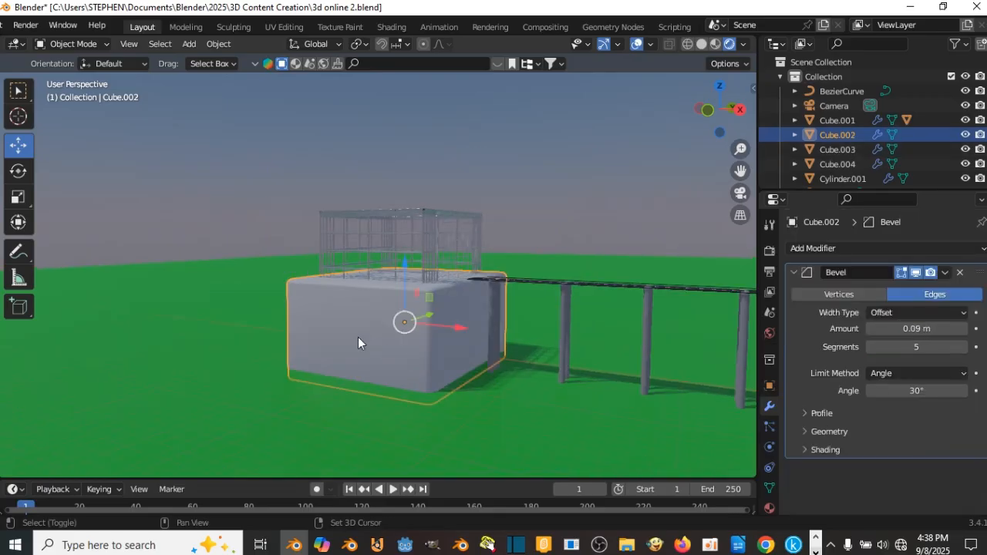
pyautogui.scroll(3, 370, 339)
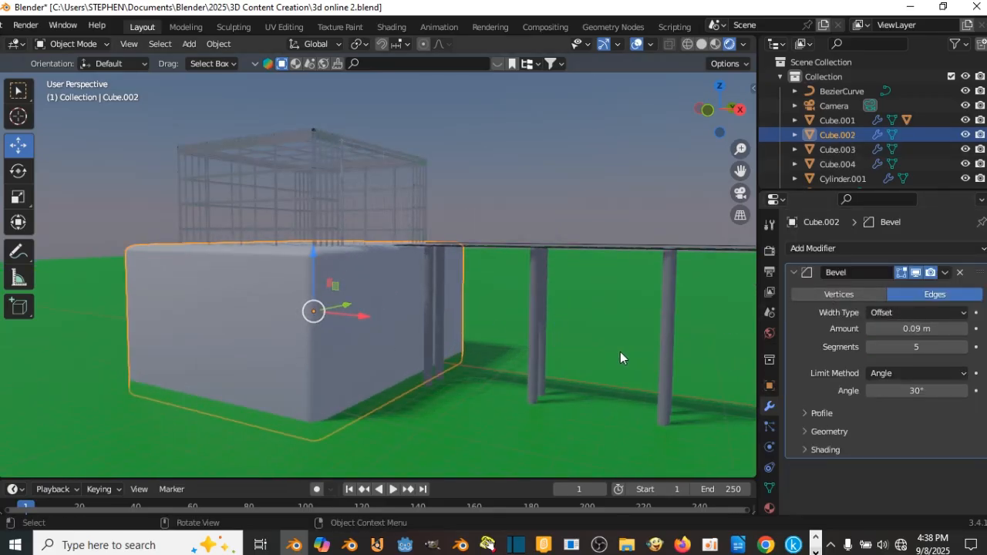
pyautogui.click(769, 508)
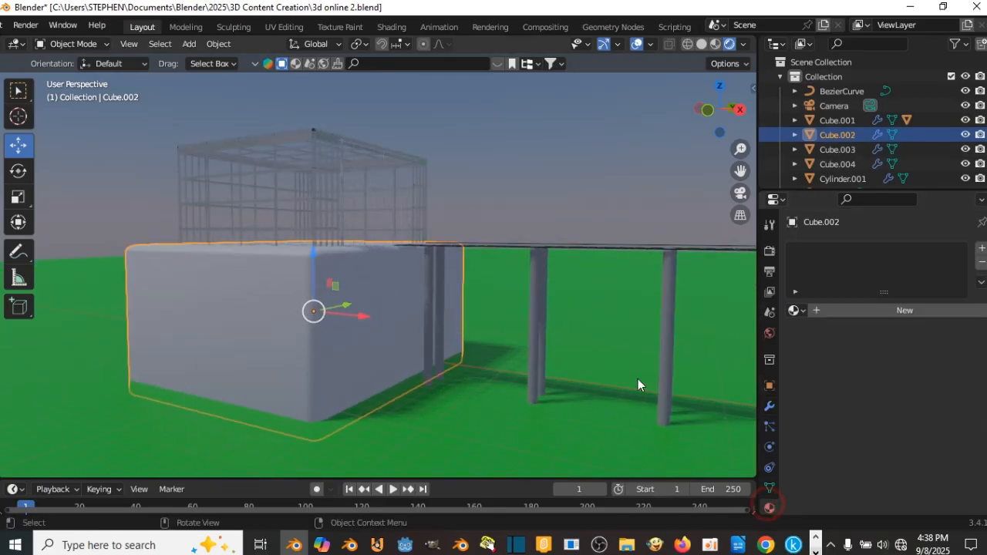
pyautogui.click(795, 310)
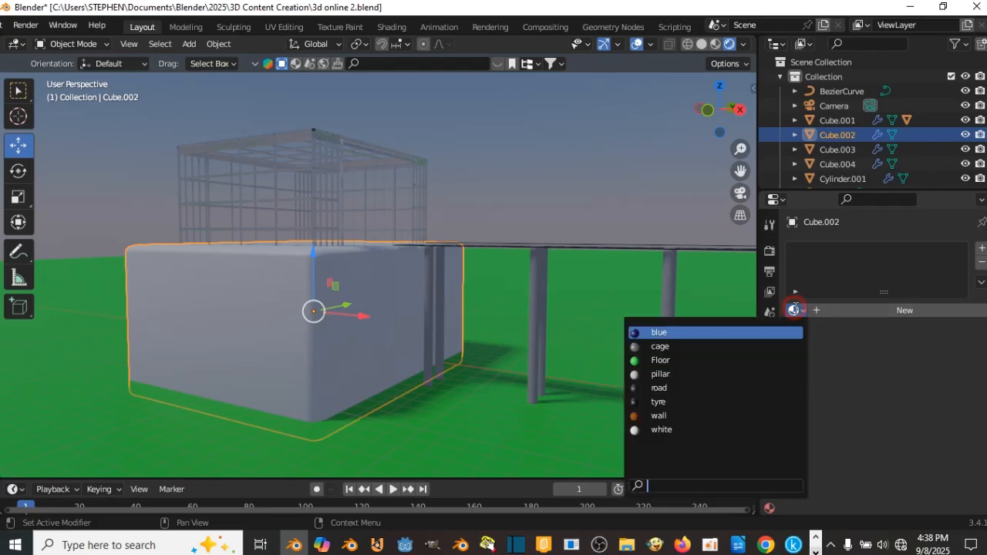
pyautogui.click(700, 375)
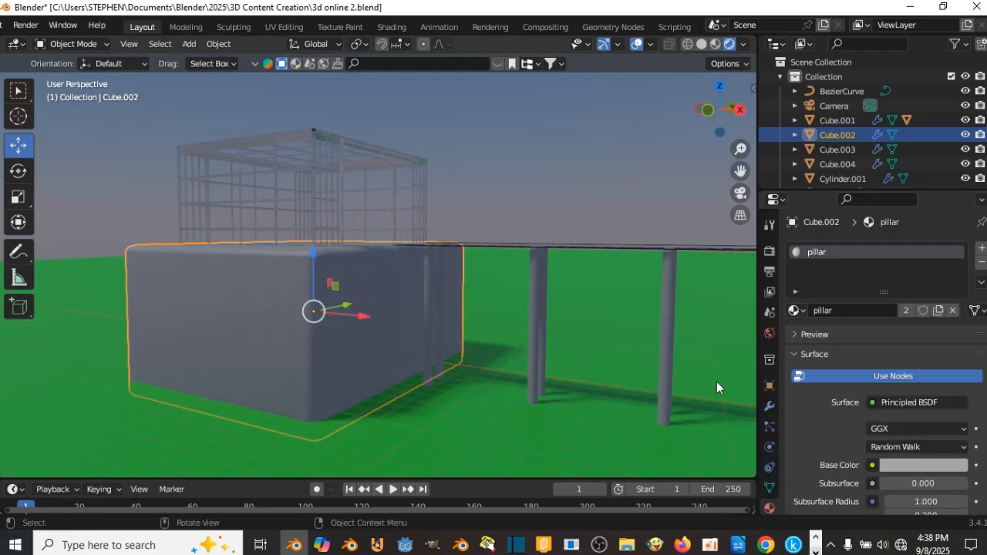
pyautogui.moveTo(361, 292); pyautogui.dragTo(359, 303, button='middle')
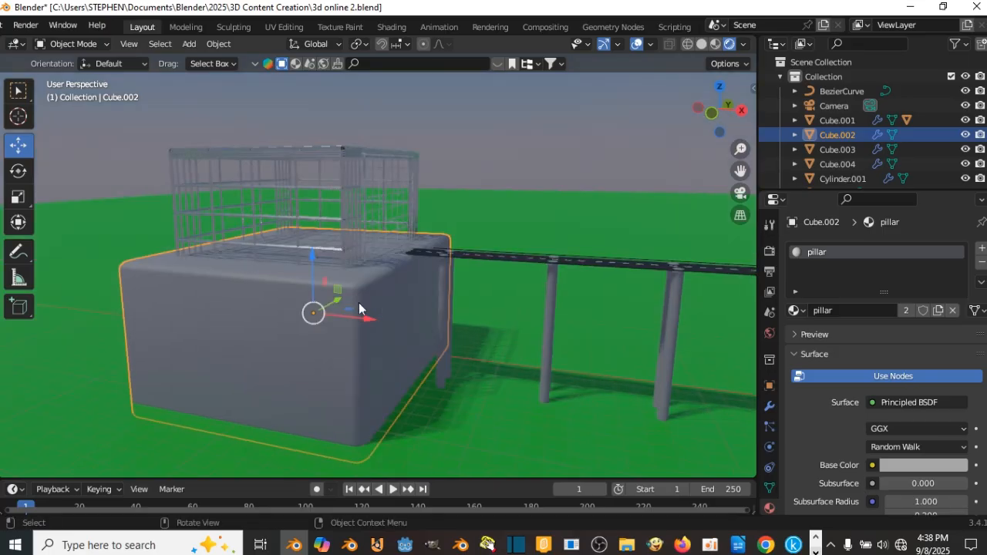
# Make the block's material a single-user copy named "foundation" and darken its base colour to dark grey
pyautogui.click(904, 312)
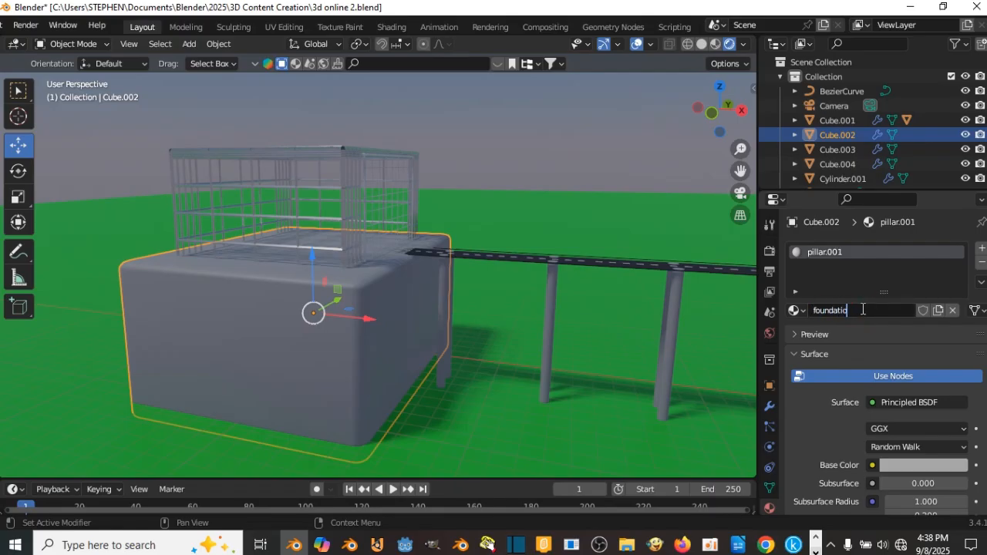
pyautogui.click(851, 326)
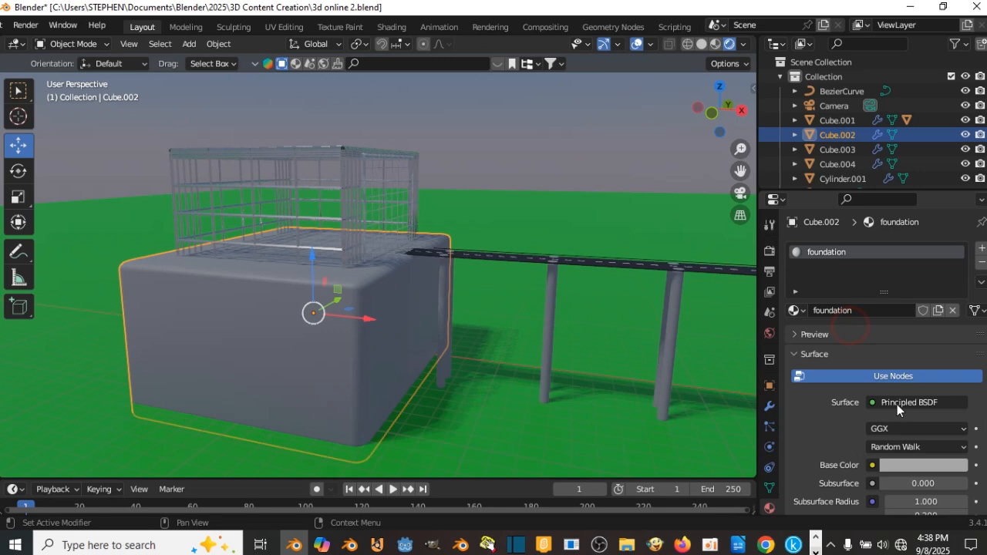
pyautogui.click(909, 465)
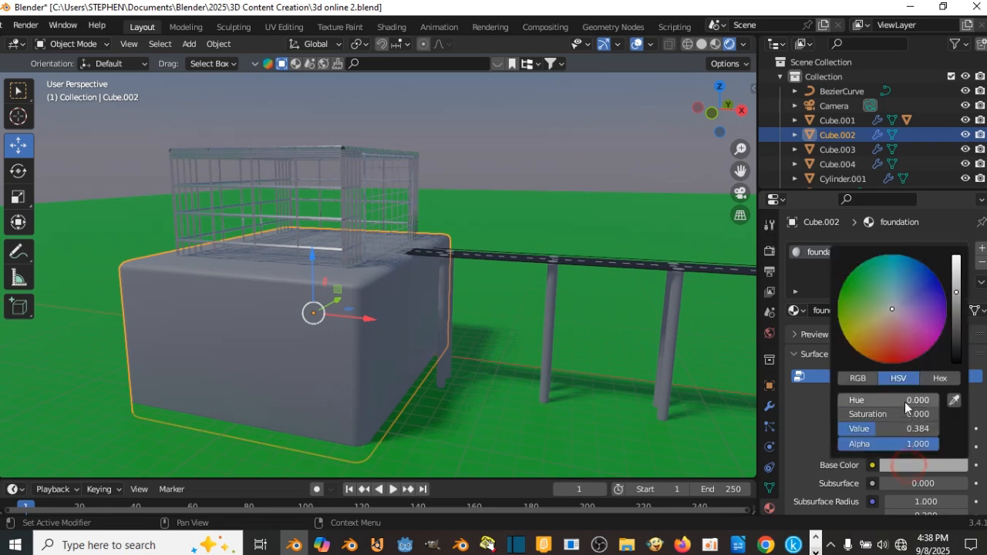
pyautogui.click(956, 318)
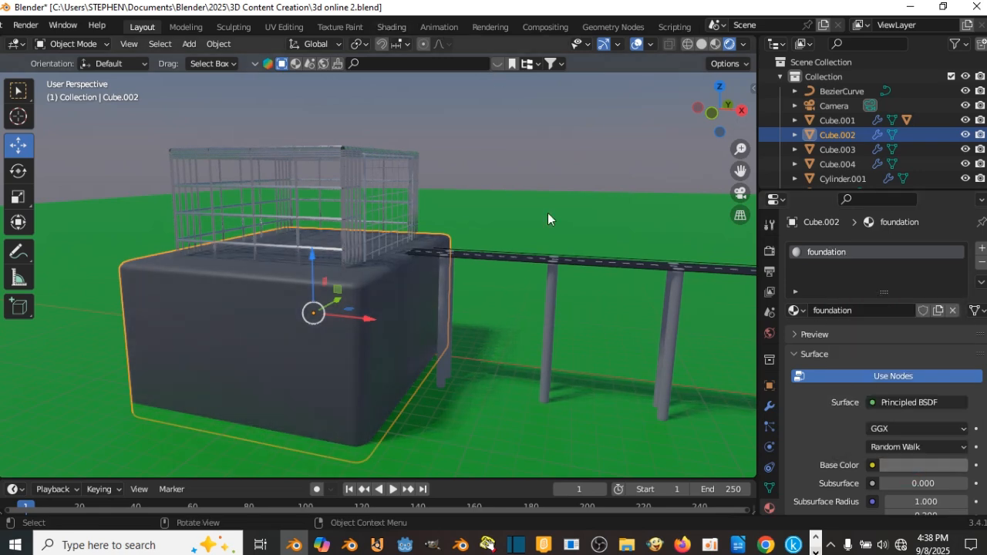
# Save the scene file
pyautogui.scroll(-4, 548, 213)
pyautogui.moveTo(547, 213); pyautogui.dragTo(467, 241, button='middle')
pyautogui.scroll(-7, 467, 241)
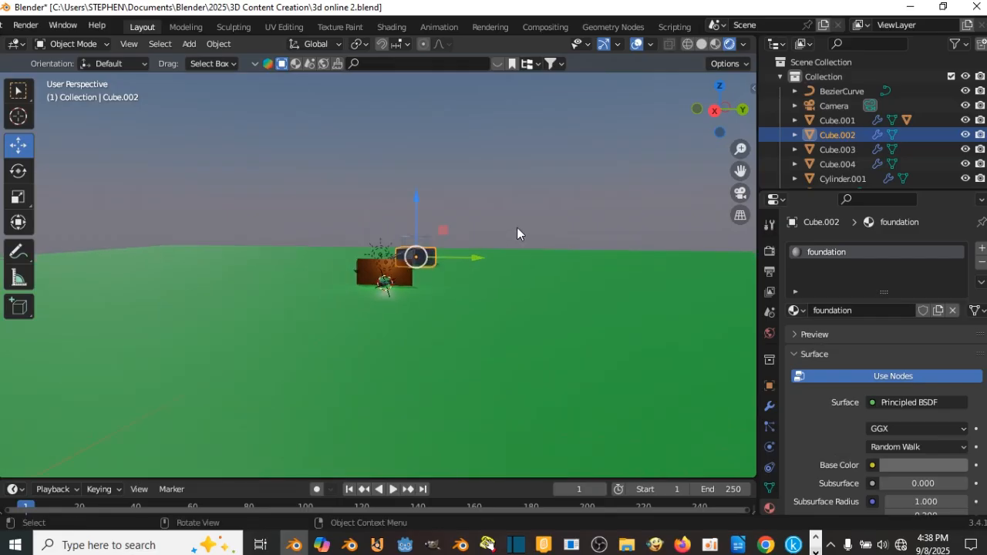
pyautogui.scroll(8, 517, 234)
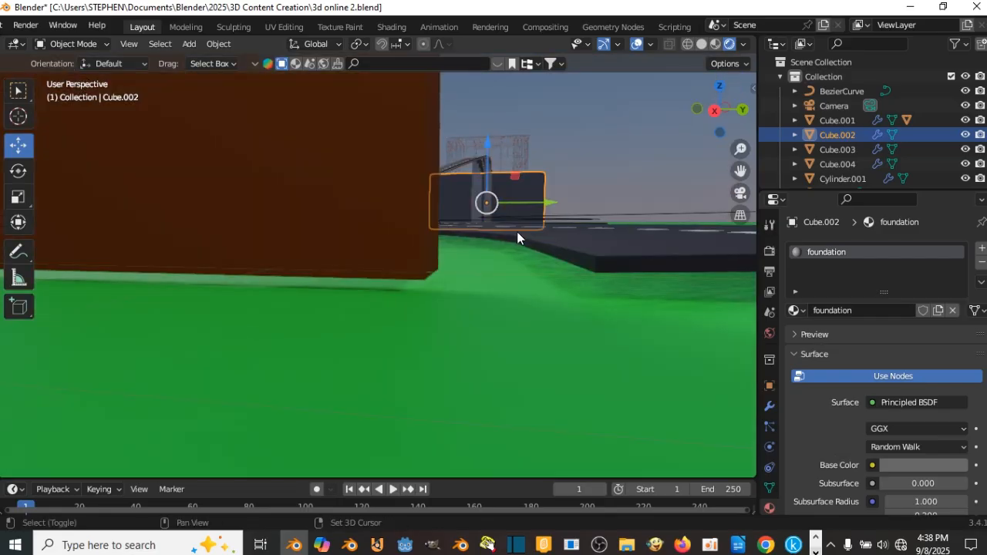
pyautogui.moveTo(517, 236)
pyautogui.mouseDown(button='middle')
pyautogui.moveTo(487, 246)
pyautogui.moveTo(511, 245)
pyautogui.mouseUp(button='middle')
pyautogui.scroll(-4, 502, 244)
pyautogui.hotkey('ctrl', 's')
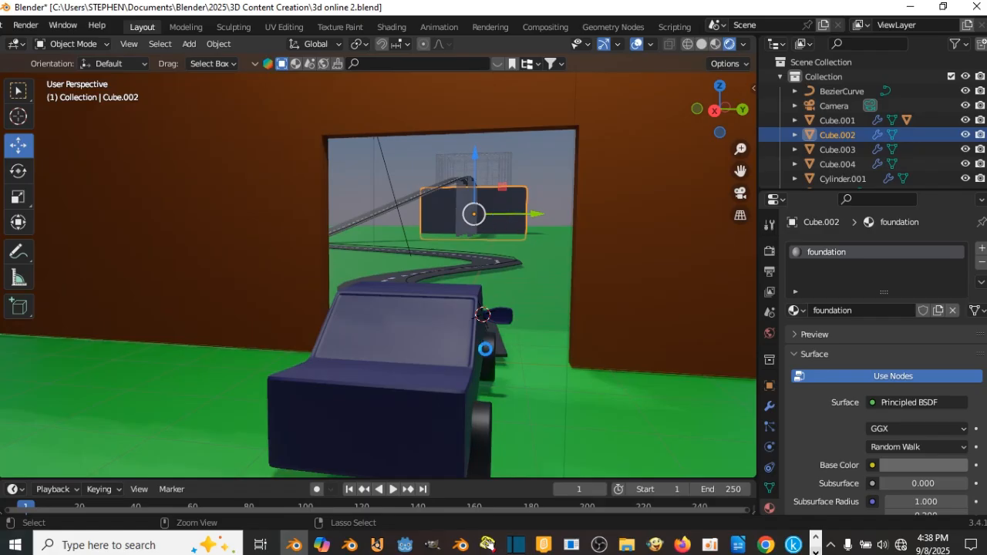
# Add a second material slot to the blue car body with a new material named "glass"
pyautogui.scroll(-5, 419, 334)
pyautogui.moveTo(418, 335); pyautogui.dragTo(500, 280, button='middle')
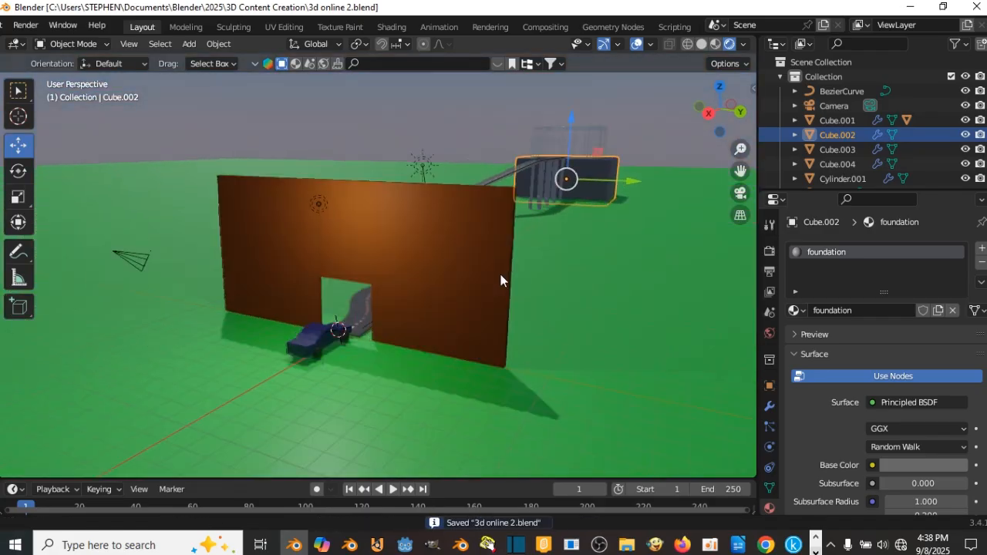
pyautogui.scroll(6, 499, 278)
pyautogui.keyDown('shift'); pyautogui.moveTo(441, 295); pyautogui.dragTo(430, 284, button='middle'); pyautogui.keyUp('shift')
pyautogui.scroll(-3, 445, 297)
pyautogui.scroll(-3, 448, 304)
pyautogui.scroll(2, 465, 351)
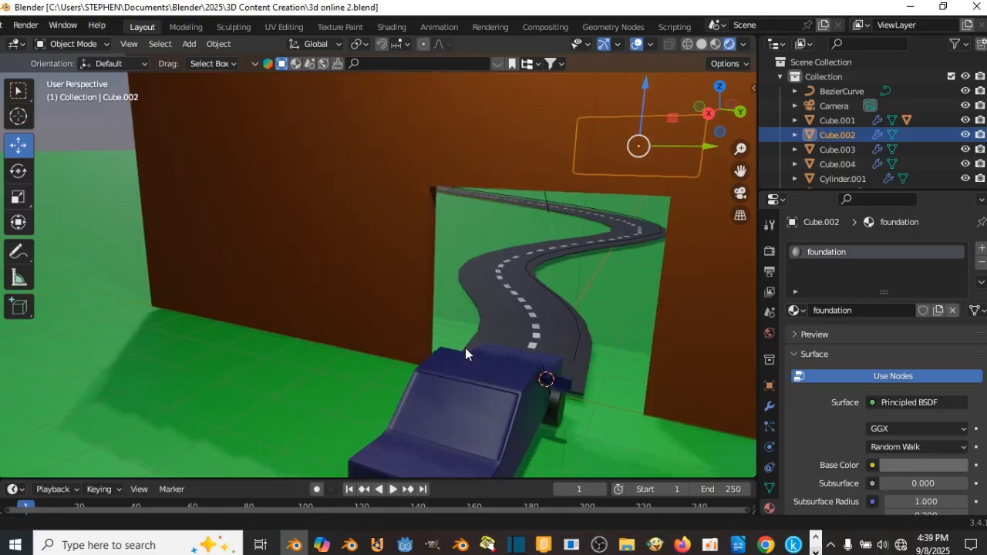
pyautogui.moveTo(465, 353); pyautogui.dragTo(456, 357, button='middle')
pyautogui.click(459, 353)
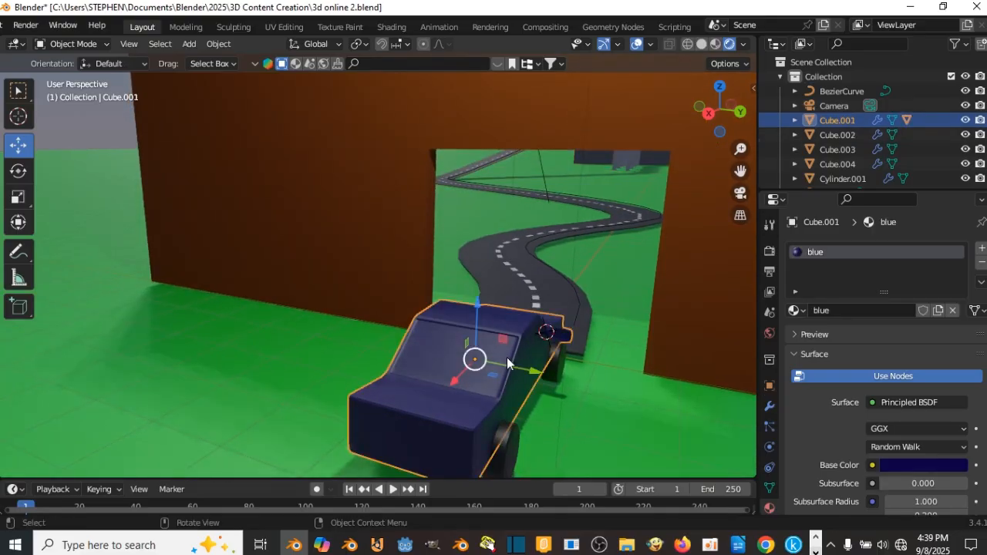
pyautogui.click(983, 250)
pyautogui.click(889, 341)
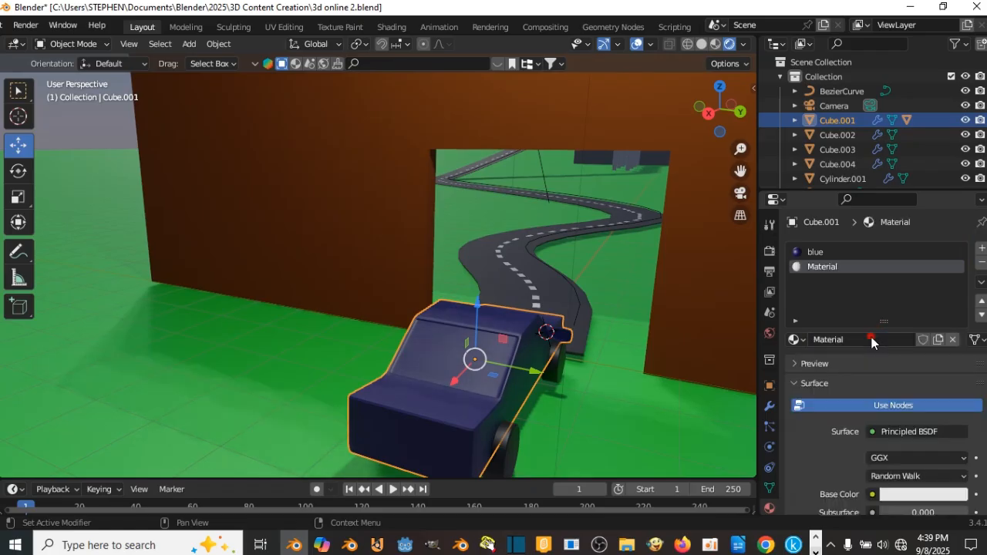
pyautogui.doubleClick(867, 336)
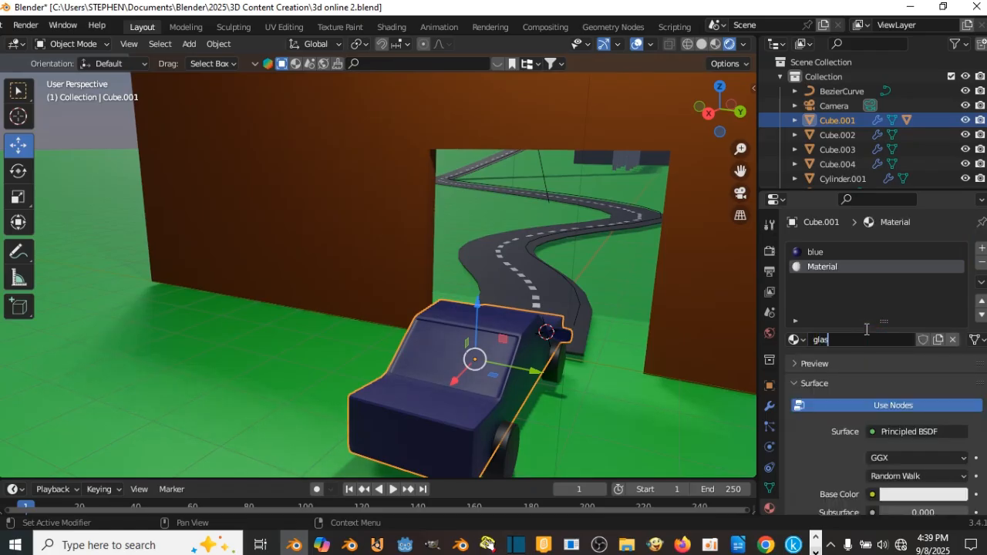
pyautogui.press('Return')
pyautogui.press('Tab')
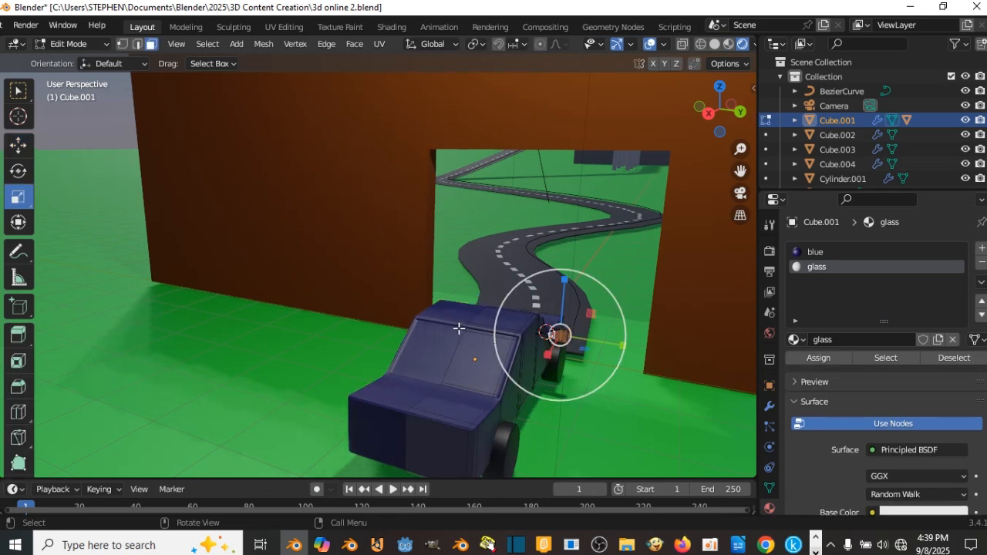
pyautogui.click(489, 354)
pyautogui.moveTo(685, 411); pyautogui.dragTo(715, 319, button='middle')
pyautogui.scroll(-5, 600, 288)
pyautogui.keyDown('shift'); pyautogui.moveTo(599, 288); pyautogui.dragTo(700, 255, button='middle'); pyautogui.keyUp('shift')
pyautogui.scroll(7, 630, 271)
pyautogui.moveTo(591, 284)
pyautogui.mouseDown(button='middle')
pyautogui.moveTo(560, 280)
pyautogui.moveTo(582, 286)
pyautogui.mouseUp(button='middle')
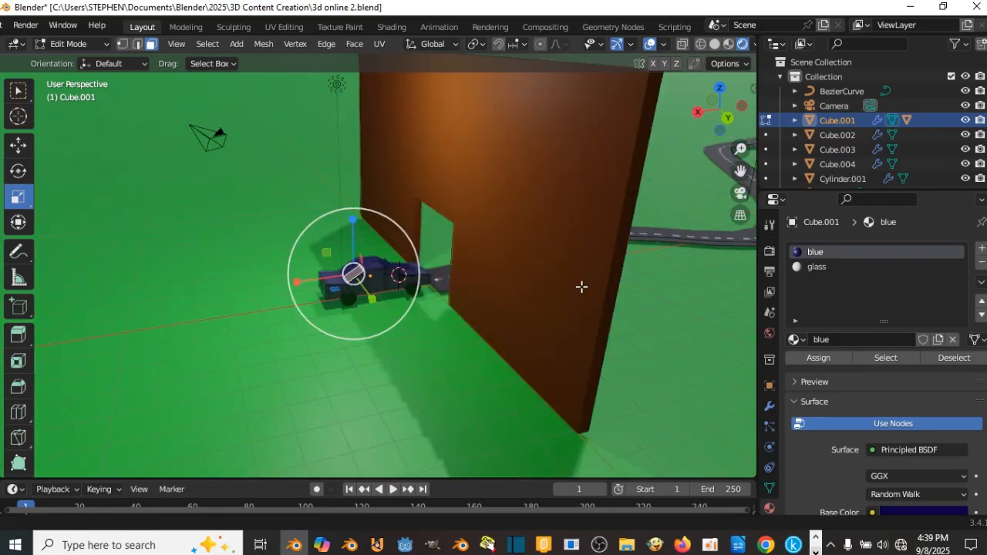
pyautogui.scroll(5, 584, 286)
pyautogui.press('Tab')
# Move the car along the X axis, farther away from the wall
pyautogui.scroll(-10, 567, 288)
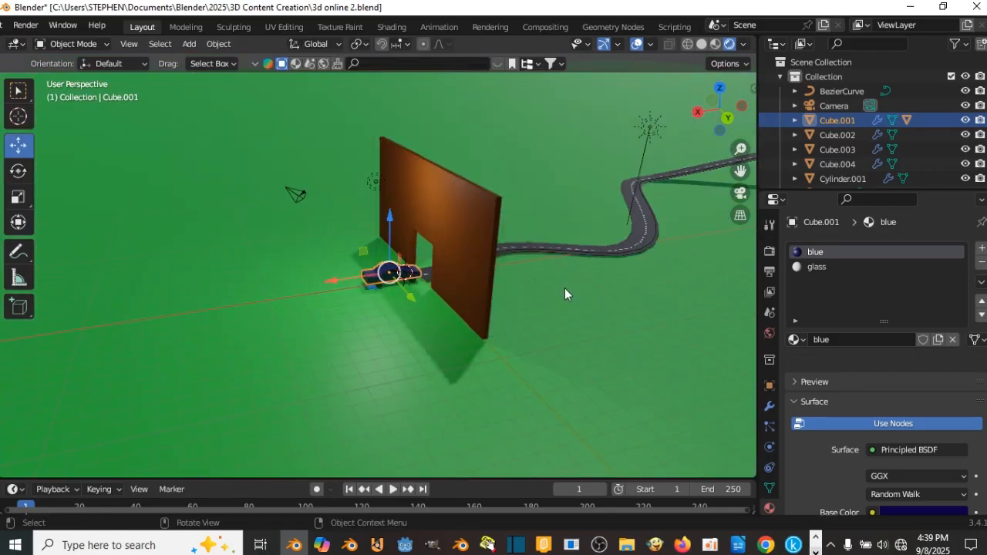
pyautogui.moveTo(334, 282); pyautogui.dragTo(276, 309)
pyautogui.scroll(6, 282, 310)
pyautogui.keyDown('shift'); pyautogui.moveTo(297, 302); pyautogui.dragTo(313, 289, button='middle'); pyautogui.keyUp('shift')
# Add a lengthwise loop cut along the car body's side, slid slightly above the middle
pyautogui.press('Tab')
pyautogui.keyDown('shift'); pyautogui.moveTo(347, 236); pyautogui.dragTo(342, 243, button='middle'); pyautogui.keyUp('shift')
pyautogui.hotkey('ctrl', 'r')
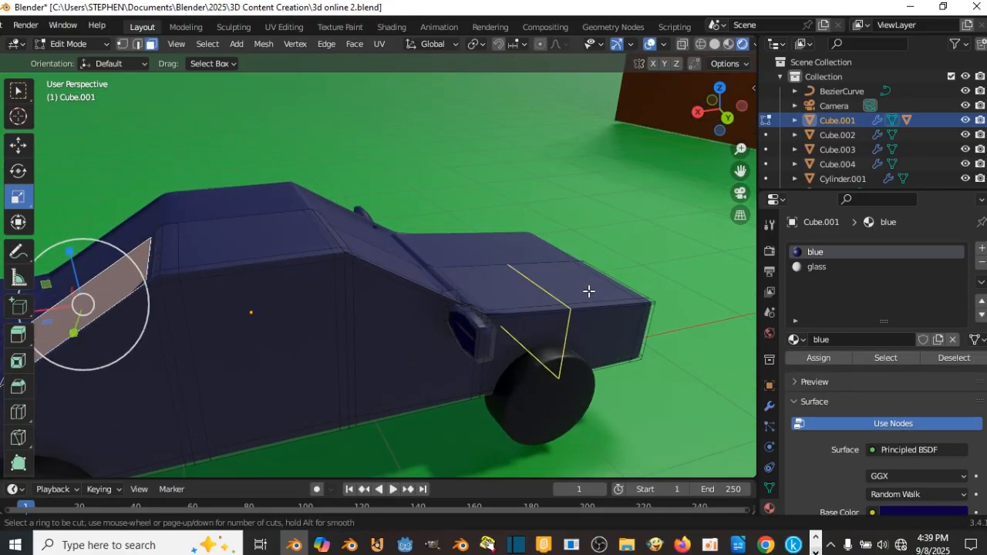
pyautogui.click(649, 307)
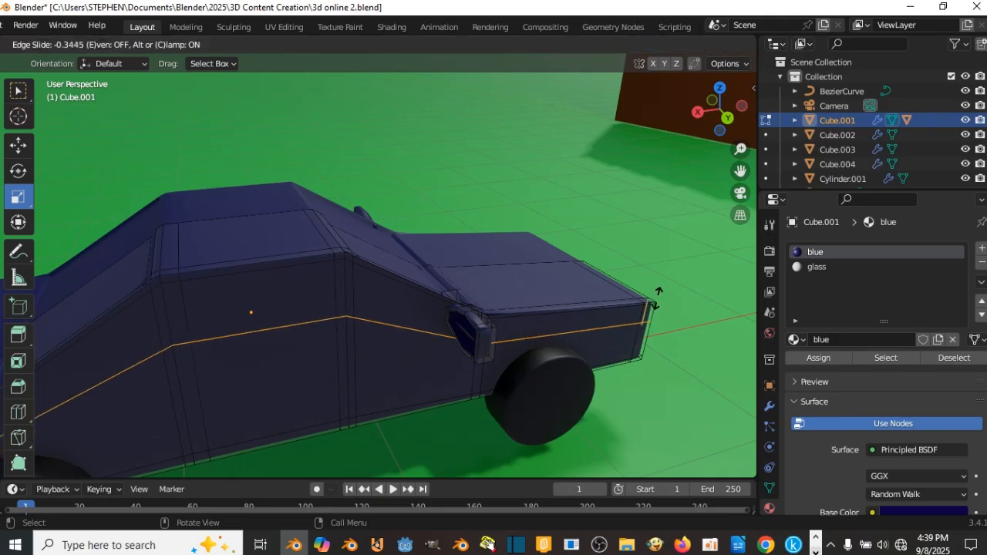
pyautogui.click(656, 298)
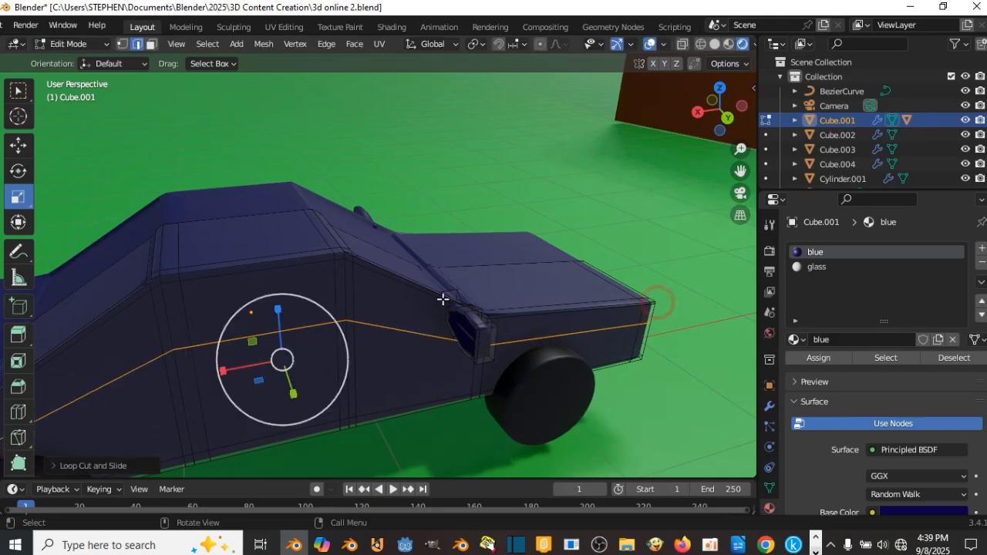
# Select the loop cut's vertices at the two cabin pillars and lower them along Z to straighten the lower window line
pyautogui.keyDown('shift'); pyautogui.scroll(-4, 391, 297); pyautogui.keyUp('shift')
pyautogui.keyDown('ctrl'); pyautogui.scroll(-4, 394, 295); pyautogui.keyUp('ctrl')
pyautogui.keyDown('ctrl'); pyautogui.scroll(4, 390, 289); pyautogui.keyUp('ctrl')
pyautogui.keyDown('shift'); pyautogui.scroll(1, 386, 286); pyautogui.keyUp('shift')
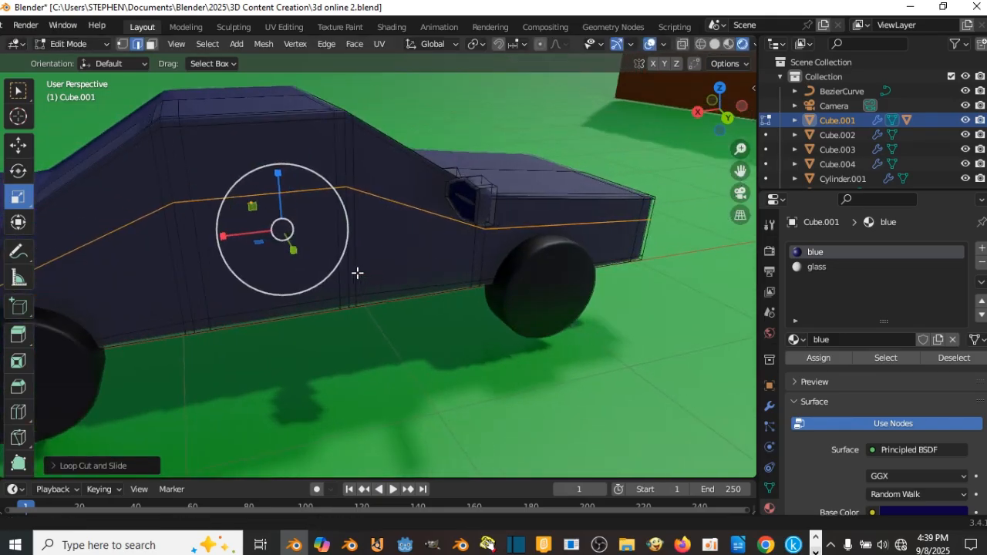
pyautogui.click(123, 44)
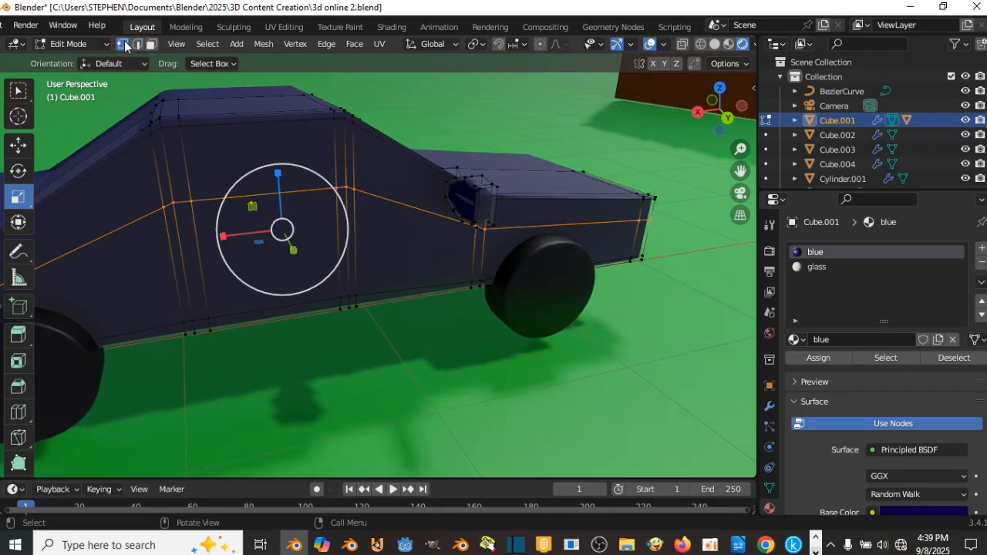
pyautogui.click(172, 204)
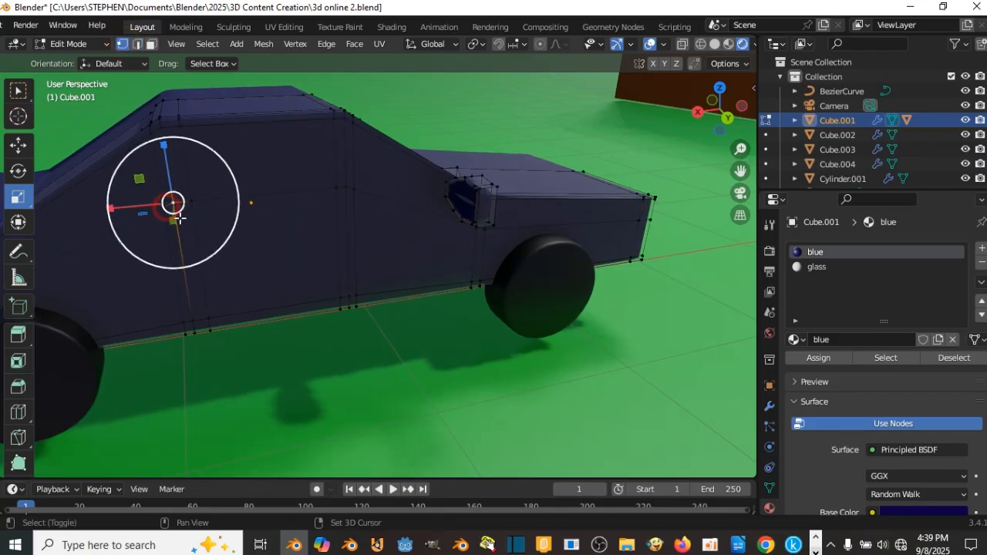
pyautogui.keyDown('shift'); pyautogui.click(346, 189); pyautogui.keyUp('shift')
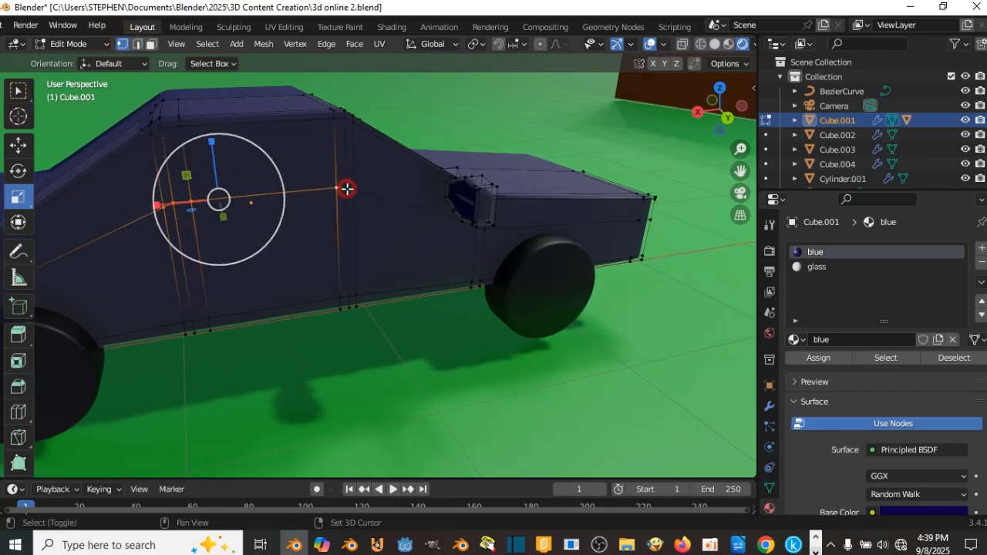
pyautogui.click(17, 144)
pyautogui.moveTo(261, 135); pyautogui.dragTo(259, 185)
# Add two vertical loop cuts through the sloped cabin ends, one towards the front and one towards the rear
pyautogui.scroll(-10, 262, 180)
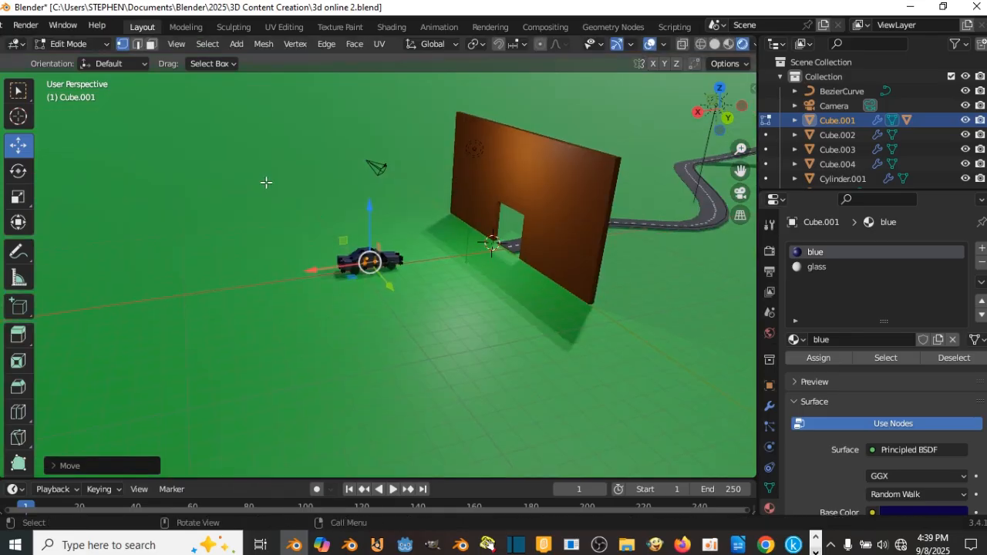
pyautogui.scroll(-8, 266, 189)
pyautogui.scroll(15, 276, 194)
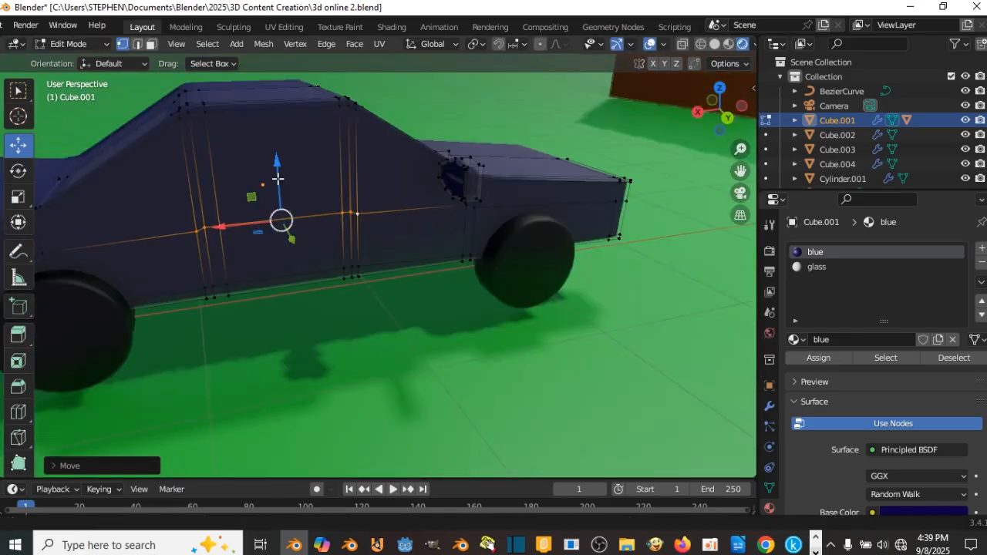
pyautogui.scroll(-3, 278, 181)
pyautogui.scroll(-2, 279, 181)
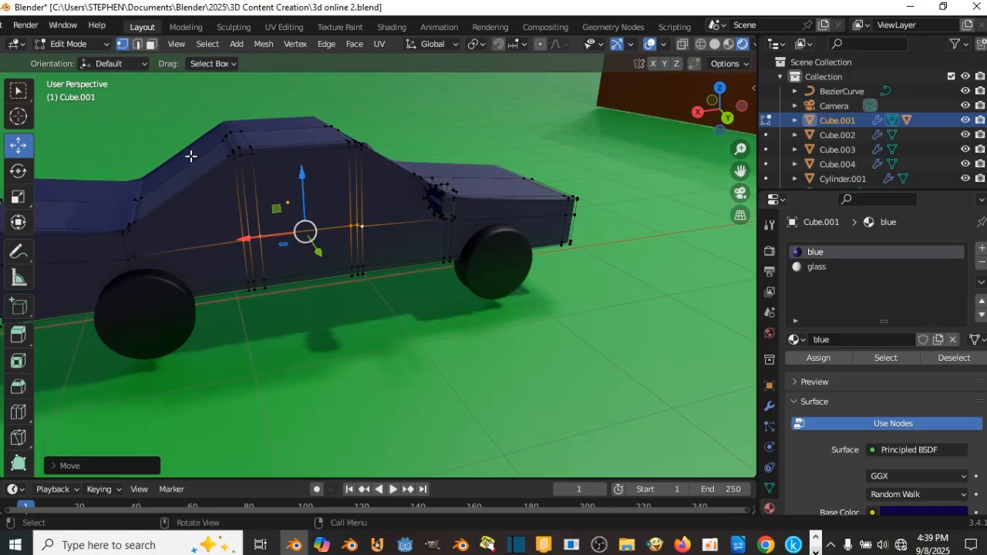
pyautogui.hotkey('ctrl', 'r')
pyautogui.click(199, 181)
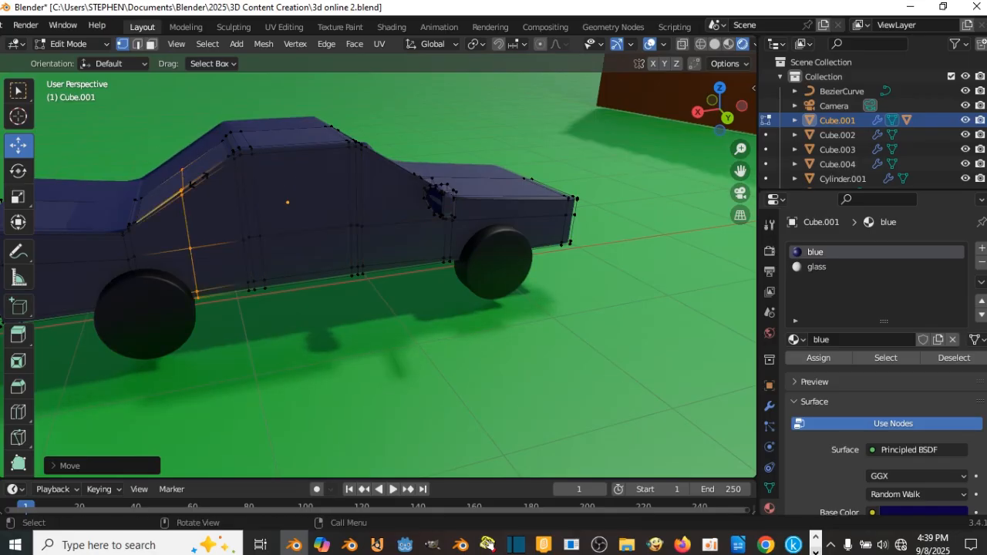
pyautogui.click(201, 181)
pyautogui.hotkey('ctrl', 'r')
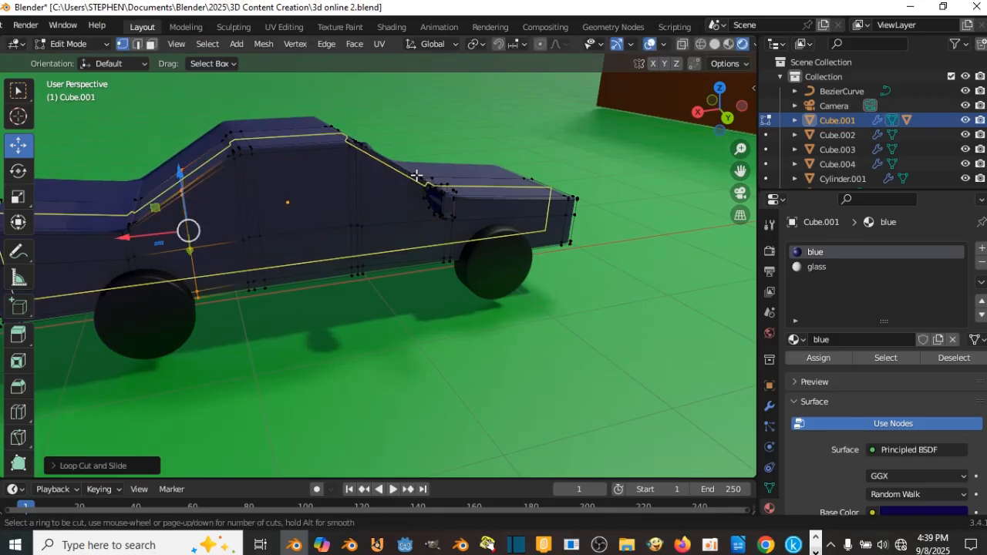
pyautogui.click(413, 166)
pyautogui.click(414, 166)
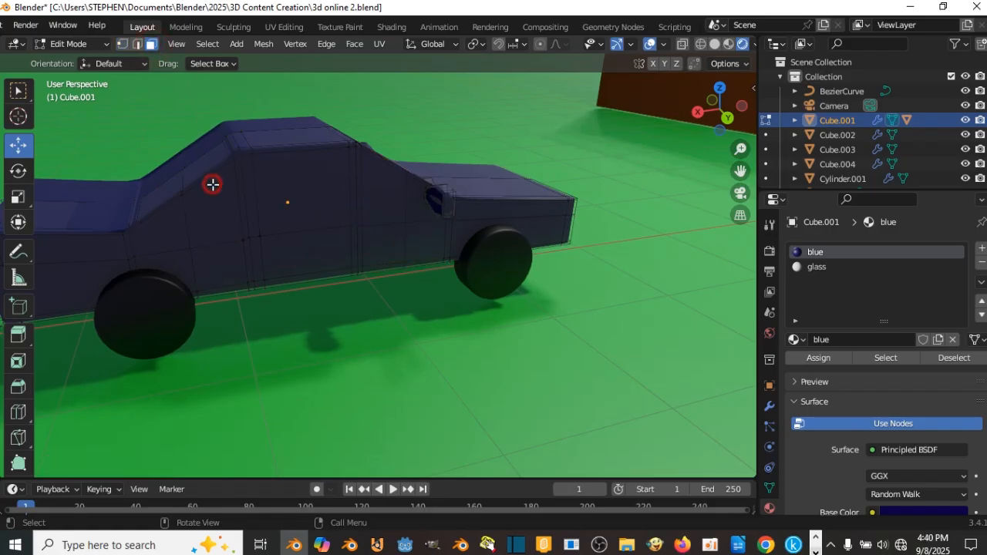
# Extrude the row of window faces above the loop cut on the car's side
pyautogui.click(213, 184)
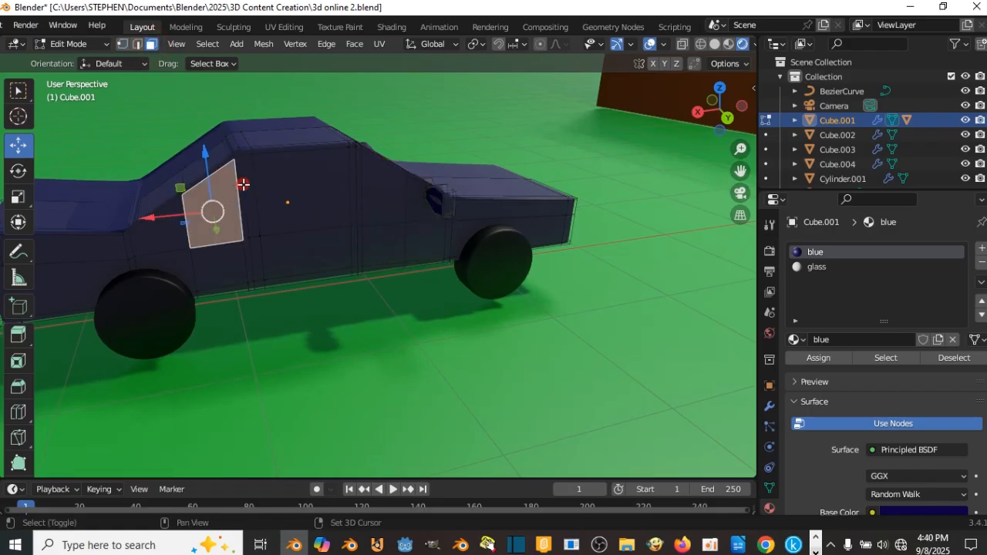
pyautogui.keyDown('shift'); pyautogui.click(354, 176); pyautogui.keyUp('shift')
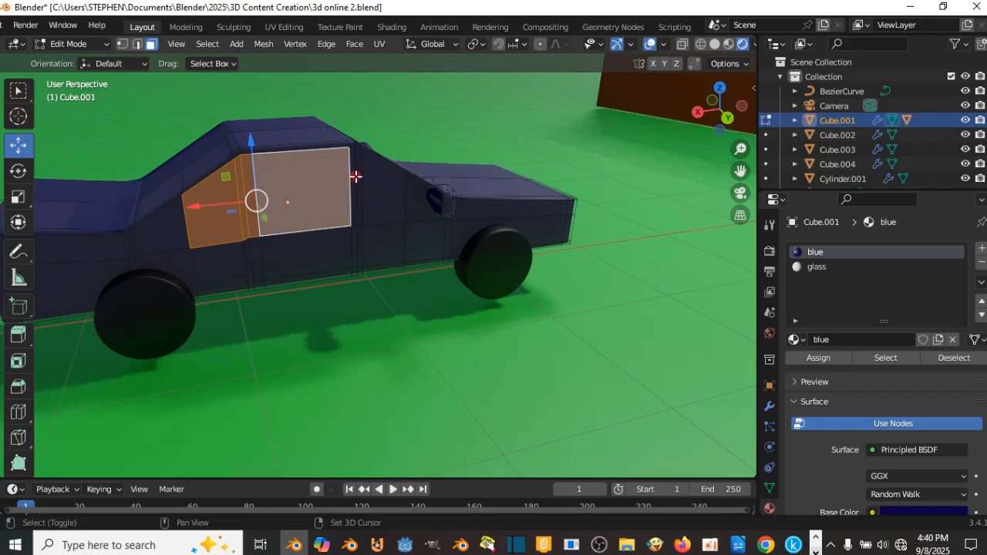
pyautogui.keyDown('shift'); pyautogui.click(359, 177); pyautogui.keyUp('shift')
pyautogui.keyDown('shift'); pyautogui.click(386, 184); pyautogui.keyUp('shift')
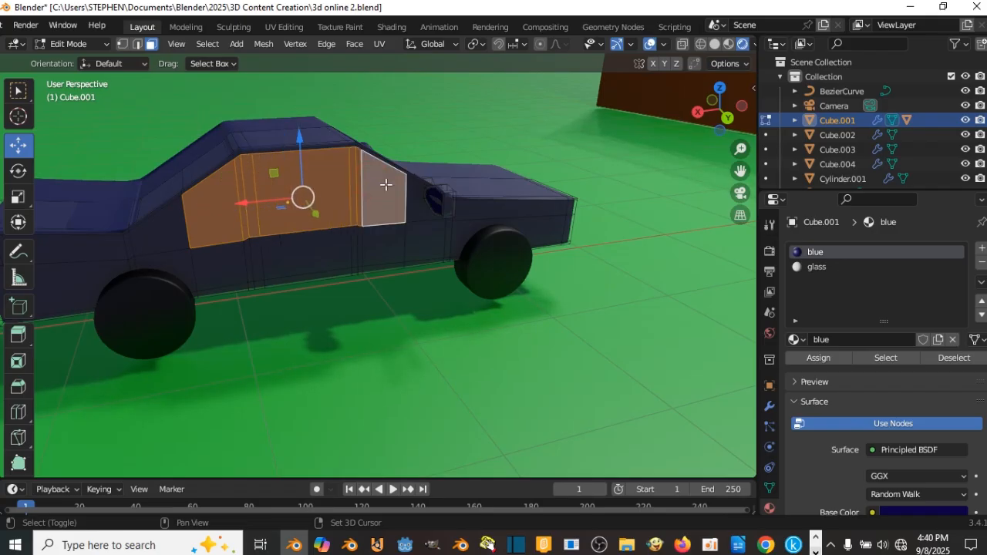
pyautogui.keyDown('shift'); pyautogui.click(417, 195); pyautogui.keyUp('shift')
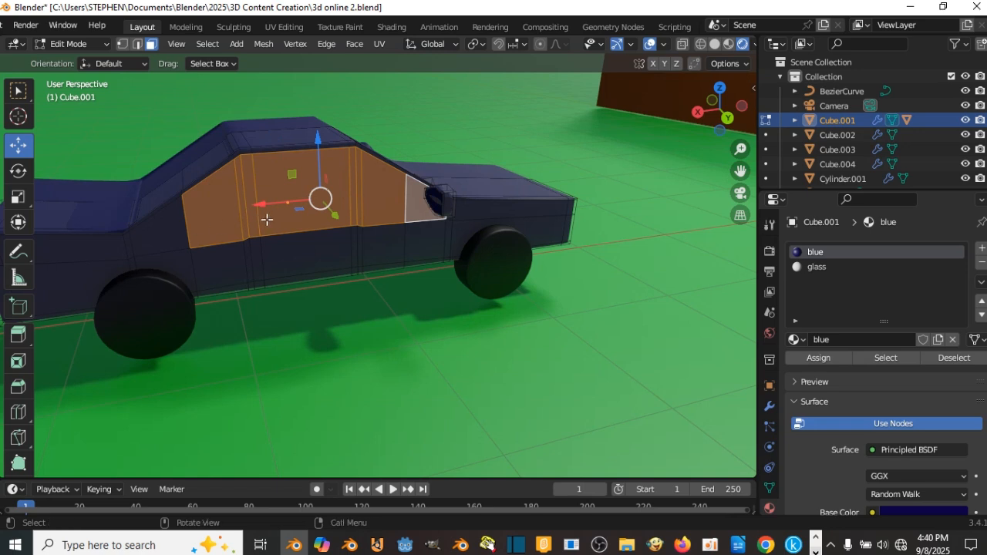
pyautogui.press('e')
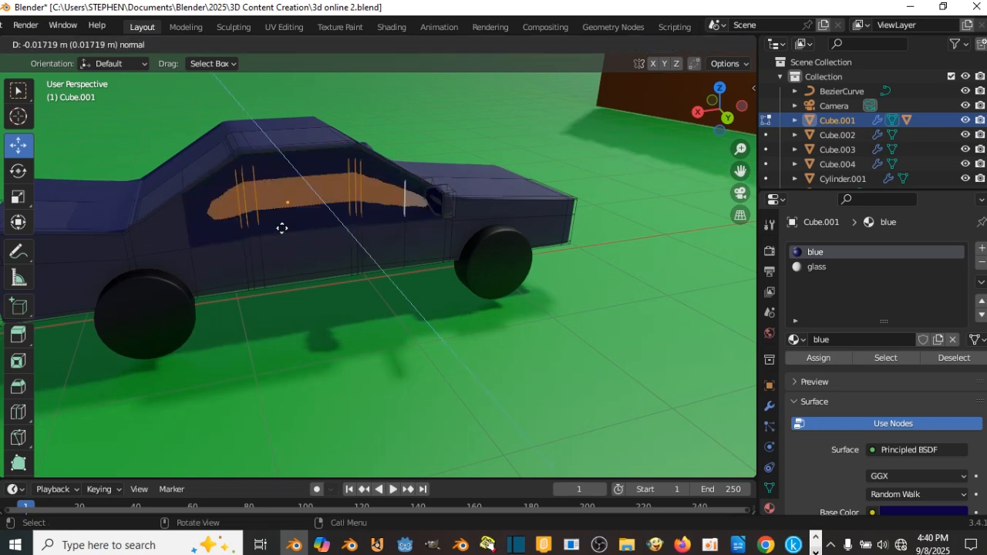
pyautogui.click(283, 230)
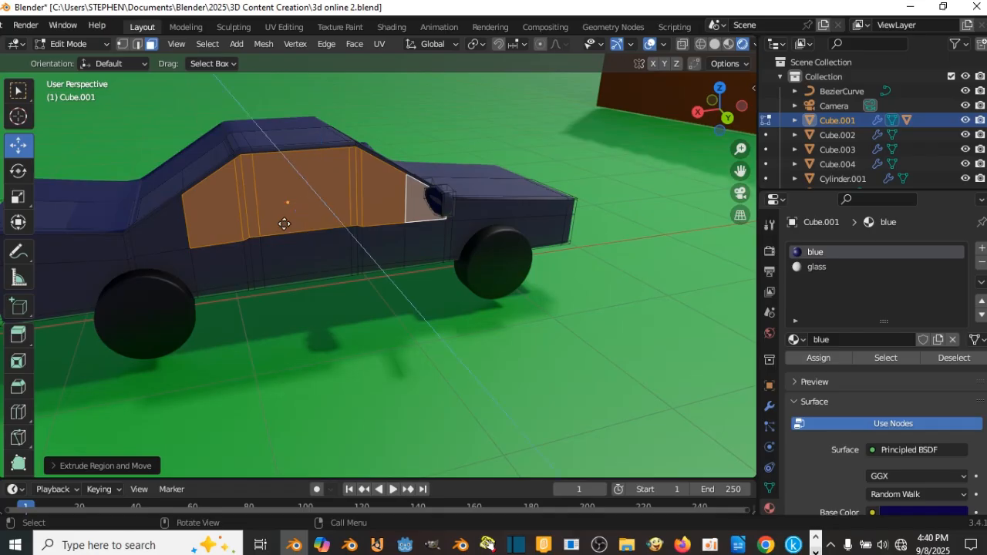
# Adjust the scale of the extruded side-window faces, finishing with a reduction to about 0.95
pyautogui.press('s')
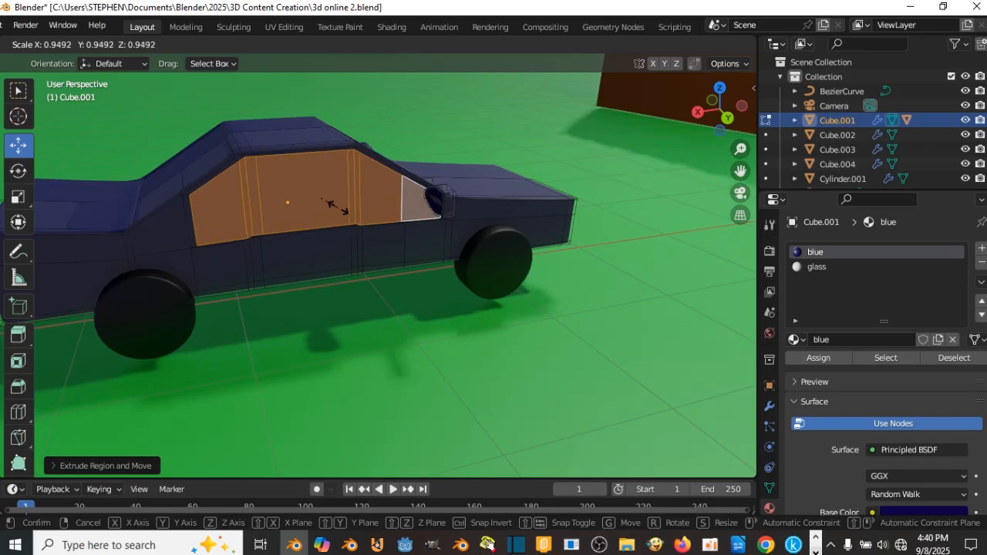
pyautogui.click(340, 208)
pyautogui.press('s')
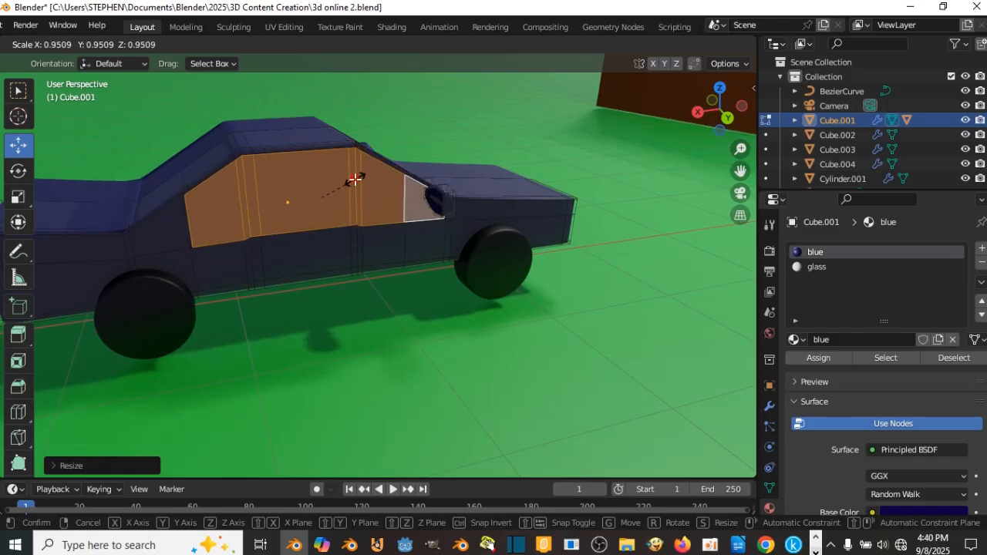
pyautogui.click(355, 179)
pyautogui.press('Tab')
# Add the car's rear window and windshield faces to the selected side-window faces
pyautogui.scroll(-10, 353, 177)
pyautogui.moveTo(359, 189); pyautogui.dragTo(23, 180, button='middle')
pyautogui.scroll(4, 405, 195)
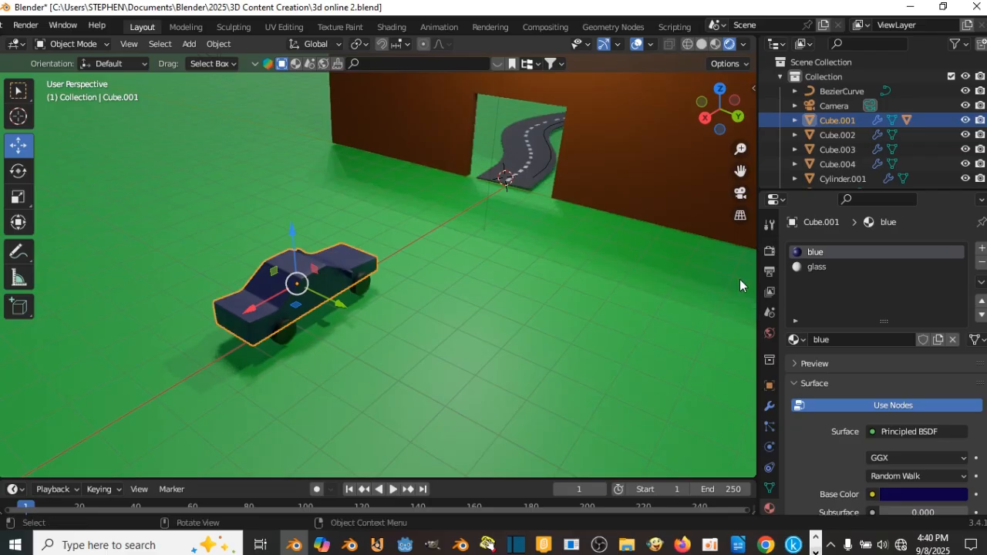
pyautogui.click(817, 269)
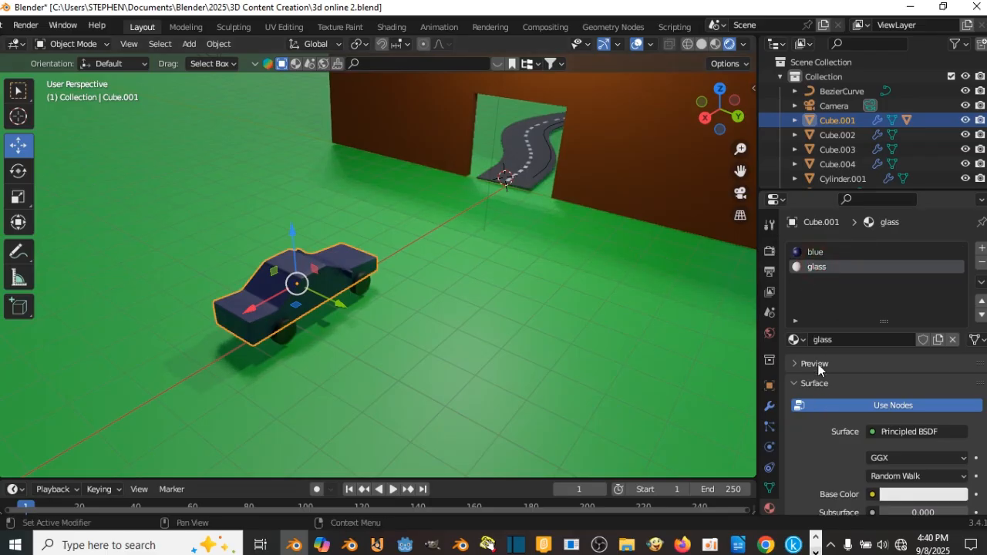
pyautogui.press('Tab')
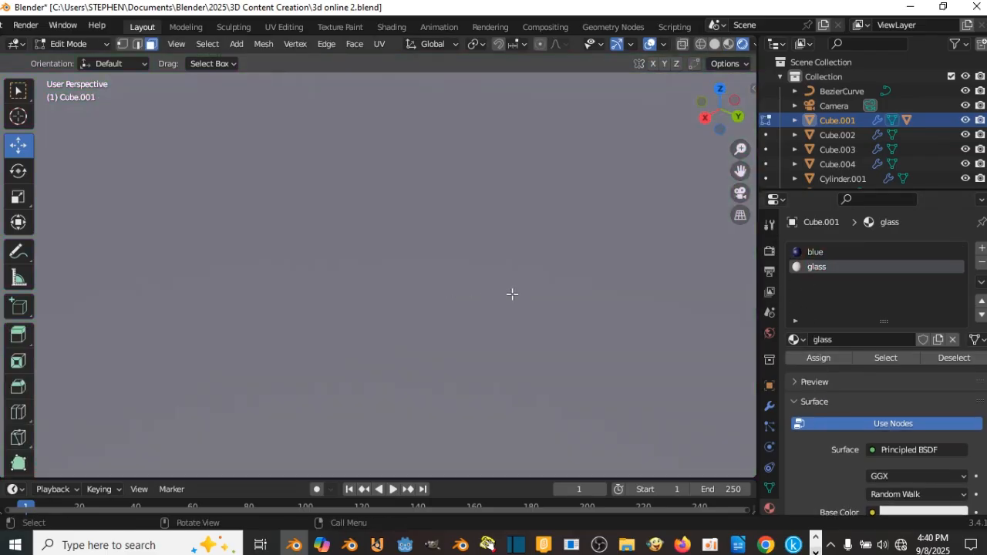
pyautogui.scroll(2, 501, 260)
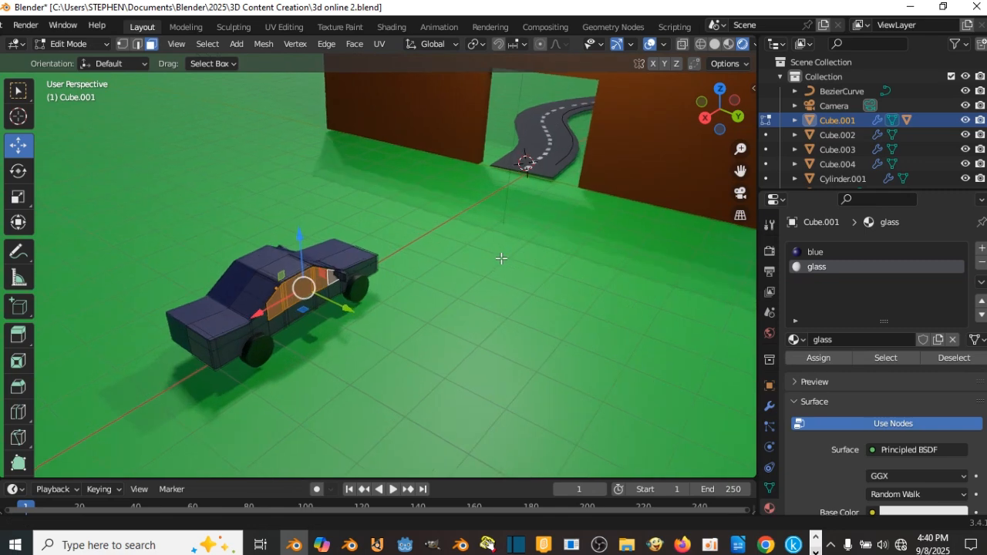
pyautogui.keyDown('shift'); pyautogui.moveTo(266, 328); pyautogui.dragTo(443, 270, button='middle'); pyautogui.keyUp('shift')
pyautogui.keyDown('shift'); pyautogui.click(451, 245); pyautogui.keyUp('shift')
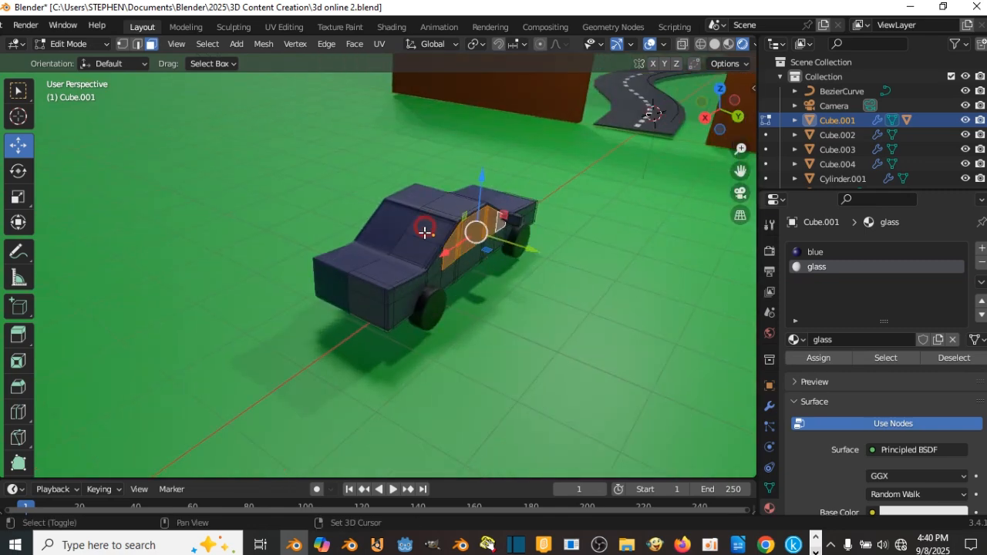
pyautogui.keyDown('shift'); pyautogui.click(424, 232); pyautogui.keyUp('shift')
pyautogui.scroll(-7, 429, 247)
pyautogui.moveTo(483, 221); pyautogui.dragTo(682, 190, button='middle')
pyautogui.scroll(6, 491, 223)
pyautogui.keyDown('shift'); pyautogui.moveTo(163, 324); pyautogui.dragTo(419, 236, button='middle'); pyautogui.keyUp('shift')
pyautogui.scroll(6, 419, 237)
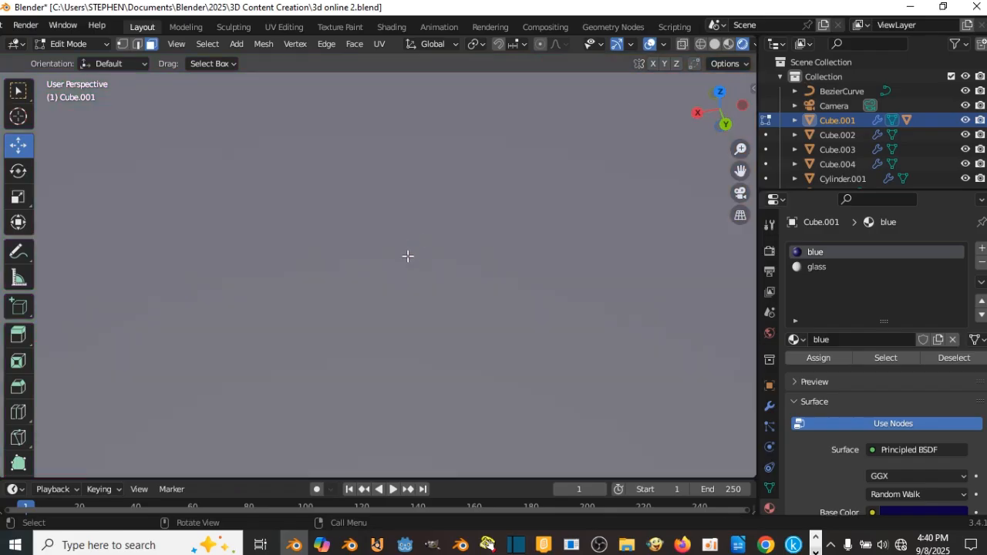
pyautogui.scroll(-5, 408, 256)
pyautogui.keyDown('shift'); pyautogui.click(397, 254); pyautogui.keyUp('shift')
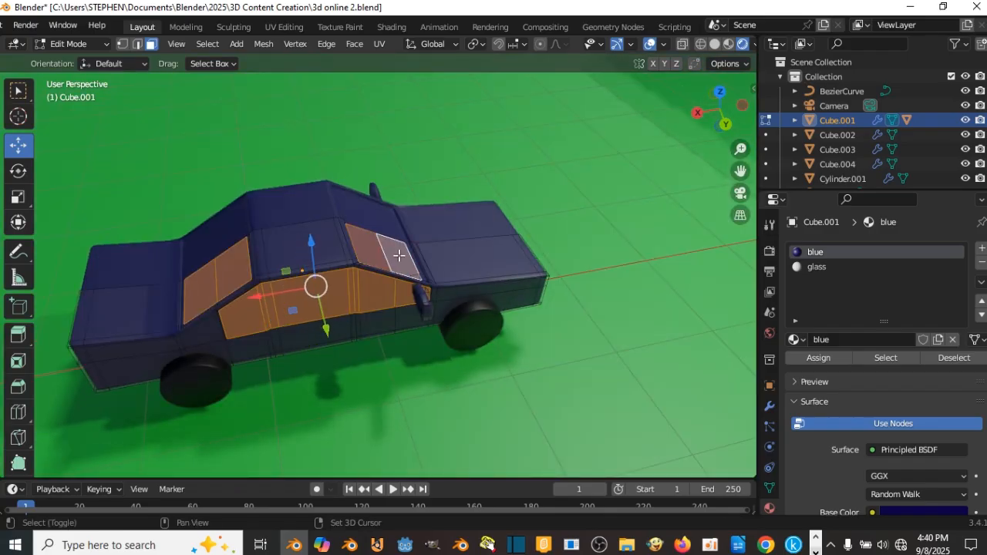
# Assign the glass material to the selected window faces and return to Object Mode
pyautogui.click(822, 268)
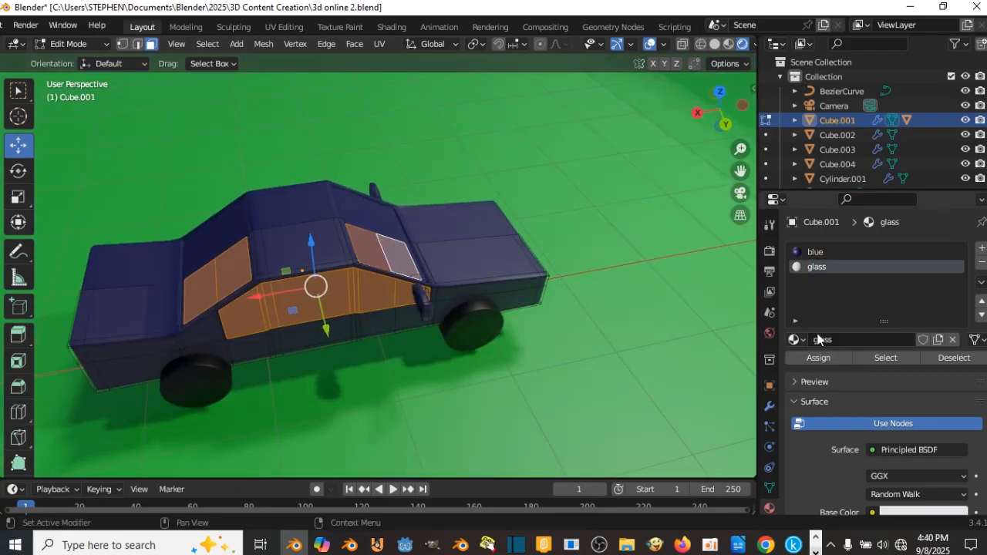
pyautogui.click(813, 357)
pyautogui.press('Tab')
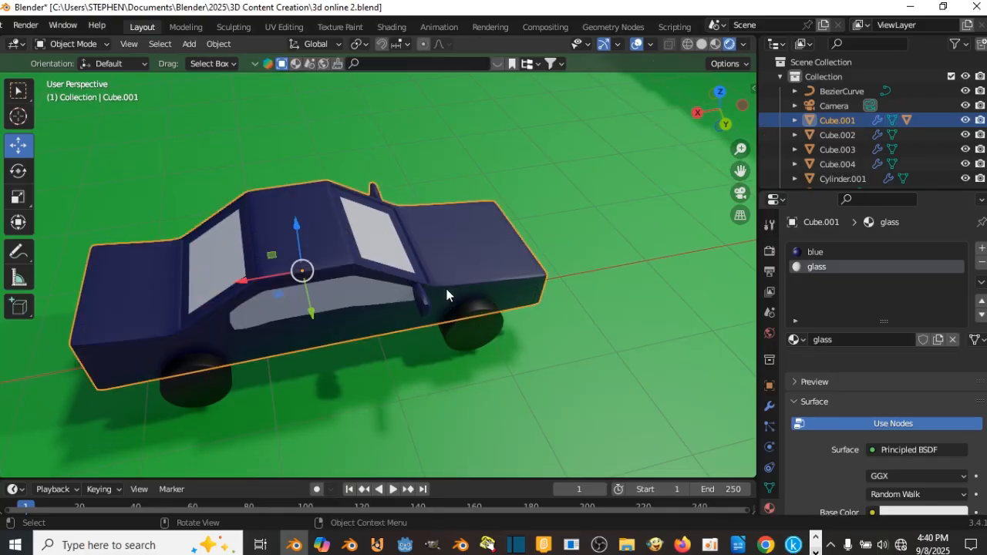
pyautogui.moveTo(443, 277); pyautogui.dragTo(509, 274, button='middle')
# Change the glass material's surface shader to Glass BSDF
pyautogui.scroll(-4, 856, 377)
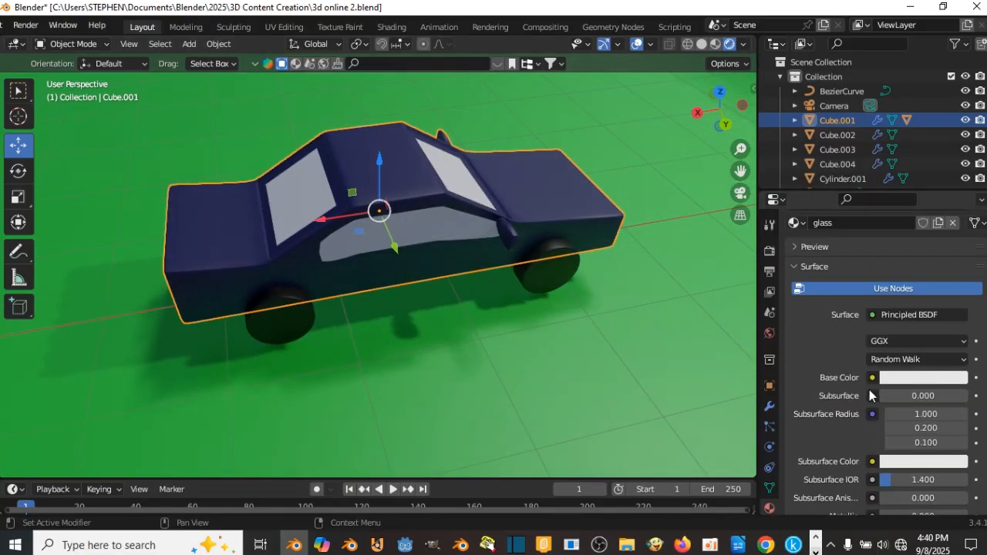
pyautogui.click(910, 314)
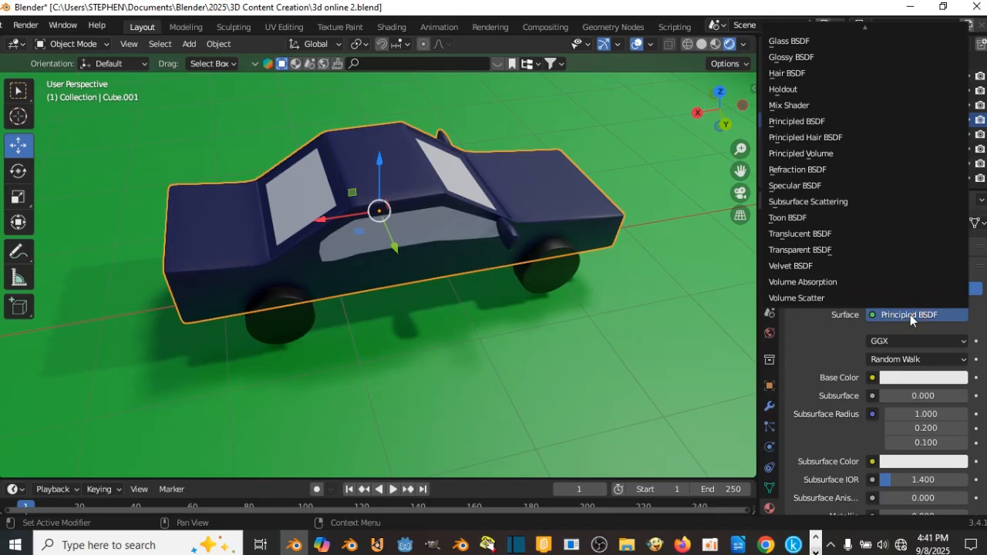
pyautogui.moveTo(824, 26)
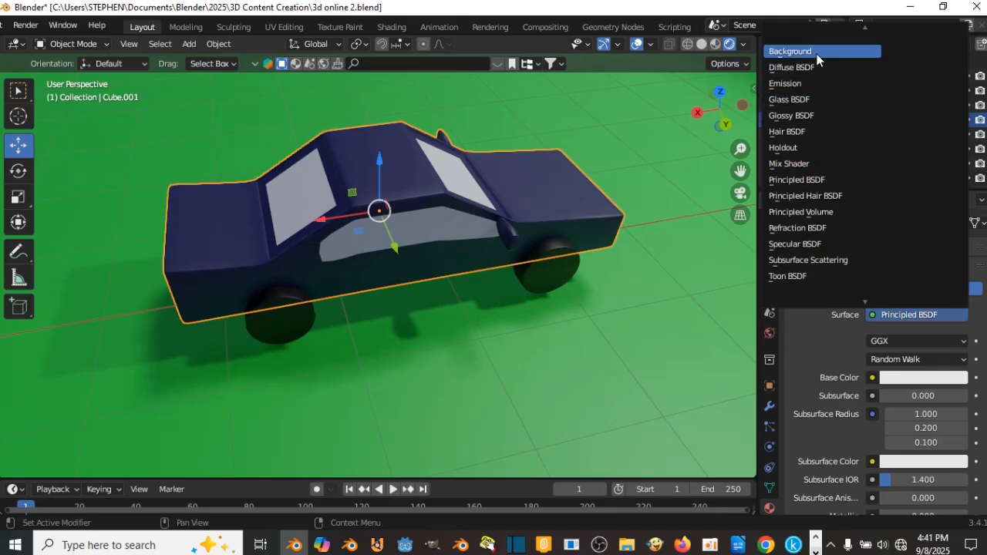
pyautogui.click(810, 98)
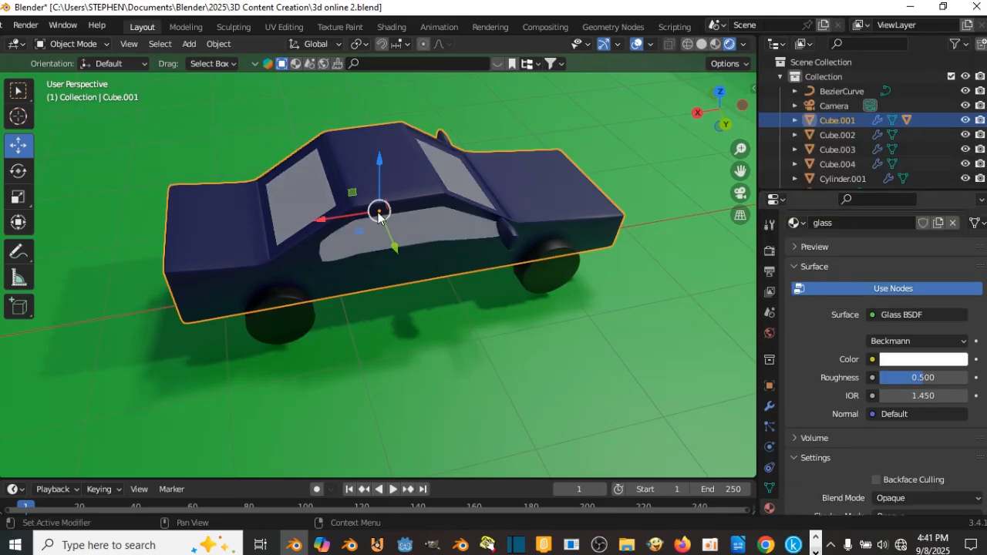
pyautogui.moveTo(391, 181); pyautogui.dragTo(425, 207, button='middle')
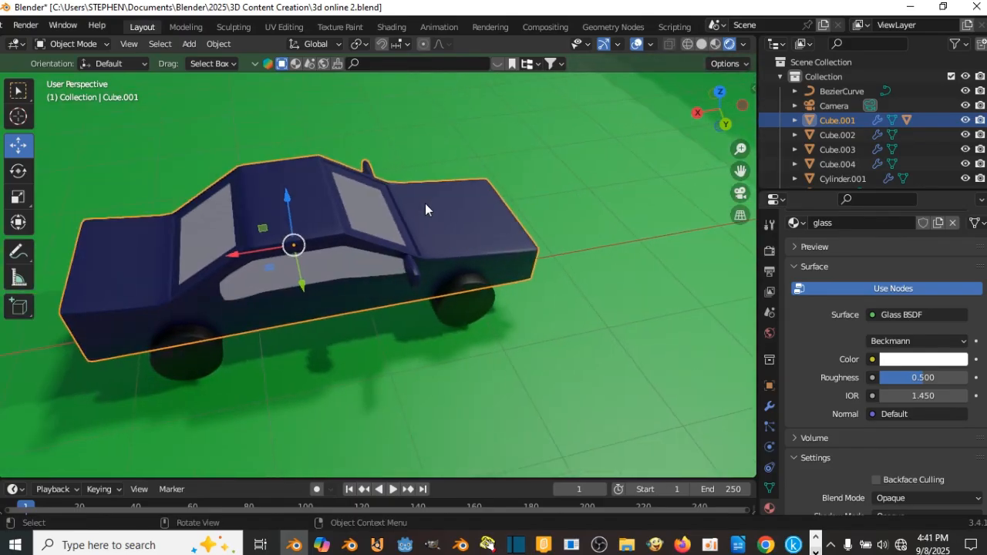
# Enable Screen Space Refraction for the glass material and check the car's windows up close
pyautogui.scroll(-6, 852, 367)
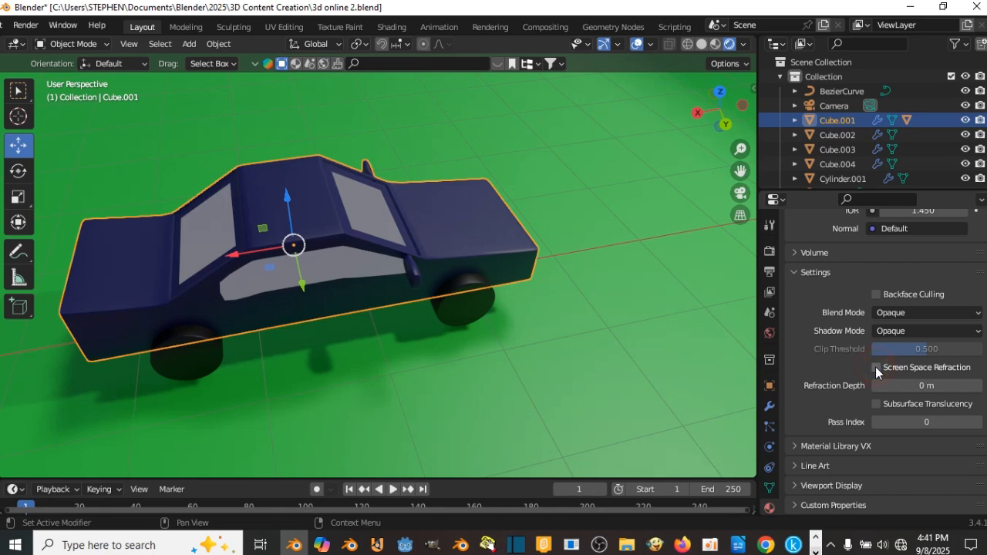
pyautogui.click(876, 368)
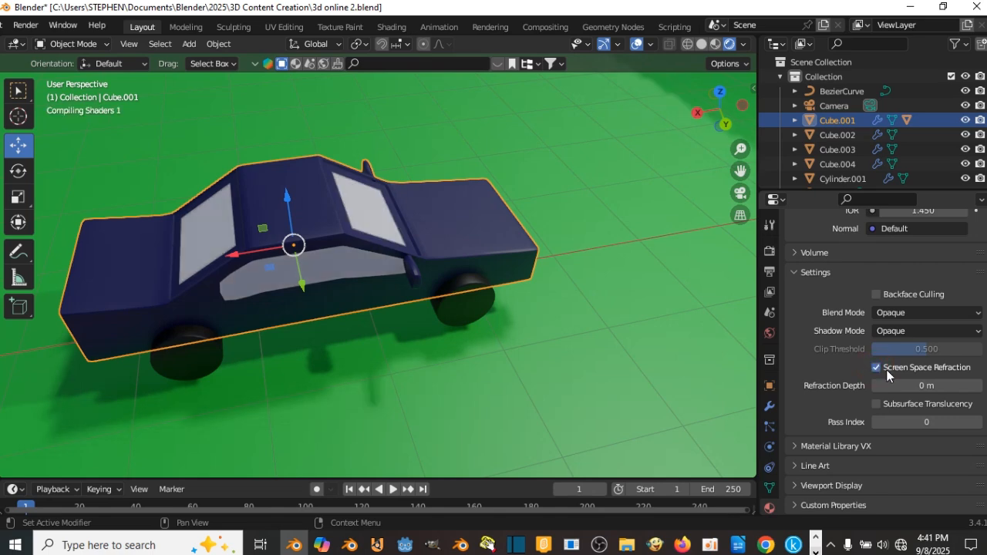
pyautogui.scroll(-9, 552, 288)
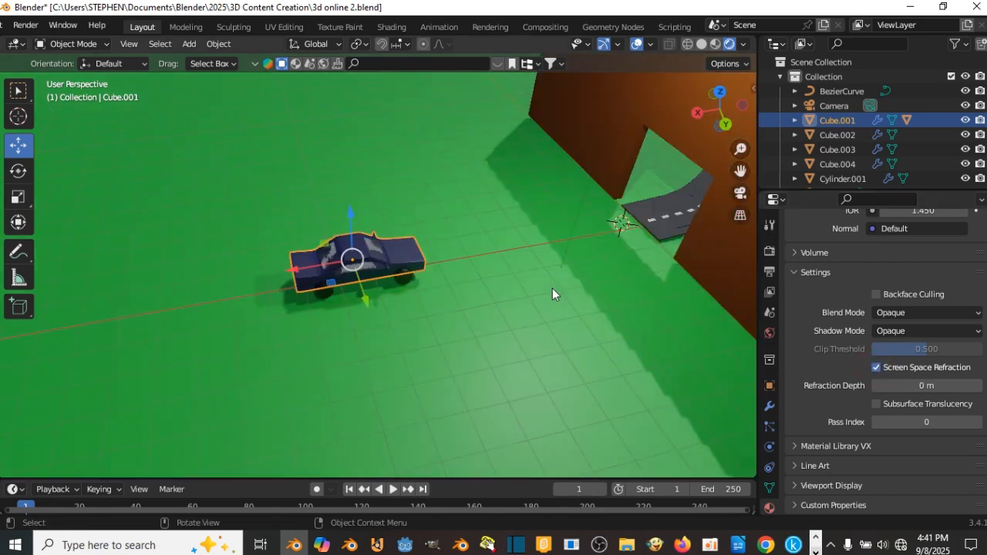
pyautogui.moveTo(545, 265)
pyautogui.mouseDown(button='middle')
pyautogui.moveTo(566, 180)
pyautogui.moveTo(547, 280)
pyautogui.mouseUp(button='middle')
pyautogui.scroll(6, 547, 280)
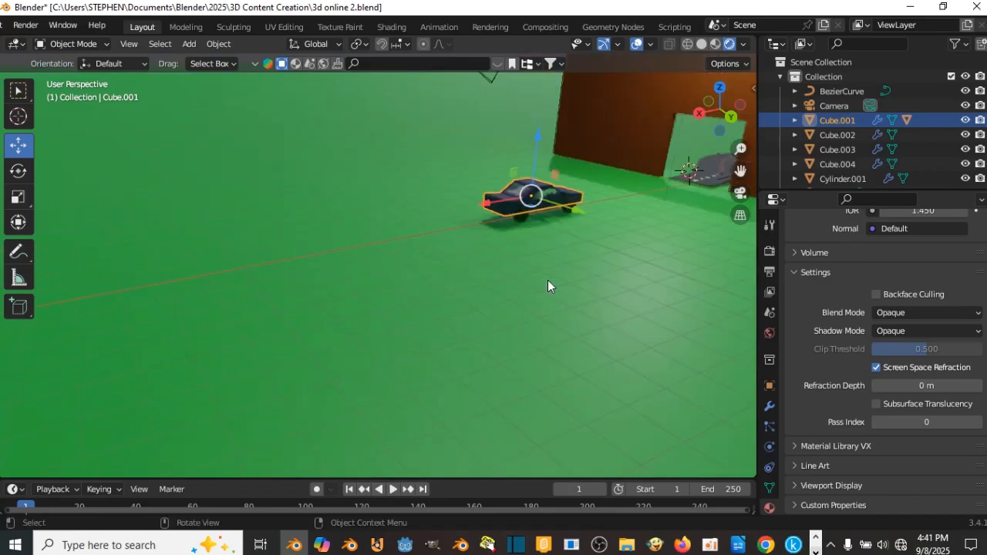
pyautogui.keyDown('shift'); pyautogui.moveTo(575, 247); pyautogui.dragTo(539, 264, button='middle'); pyautogui.keyUp('shift')
pyautogui.scroll(4, 540, 242)
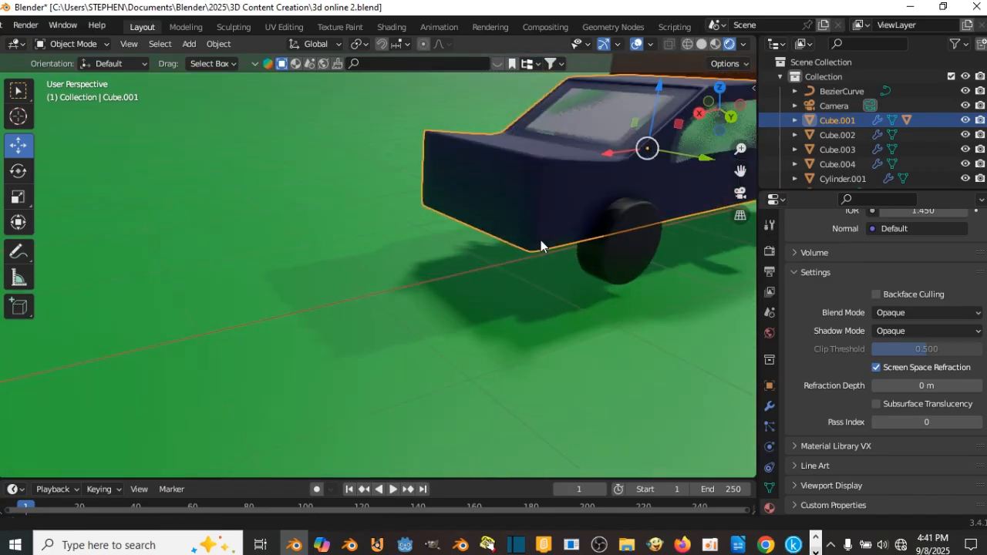
pyautogui.keyDown('shift'); pyautogui.moveTo(579, 208); pyautogui.dragTo(546, 228, button='middle'); pyautogui.keyUp('shift')
pyautogui.scroll(1, 547, 245)
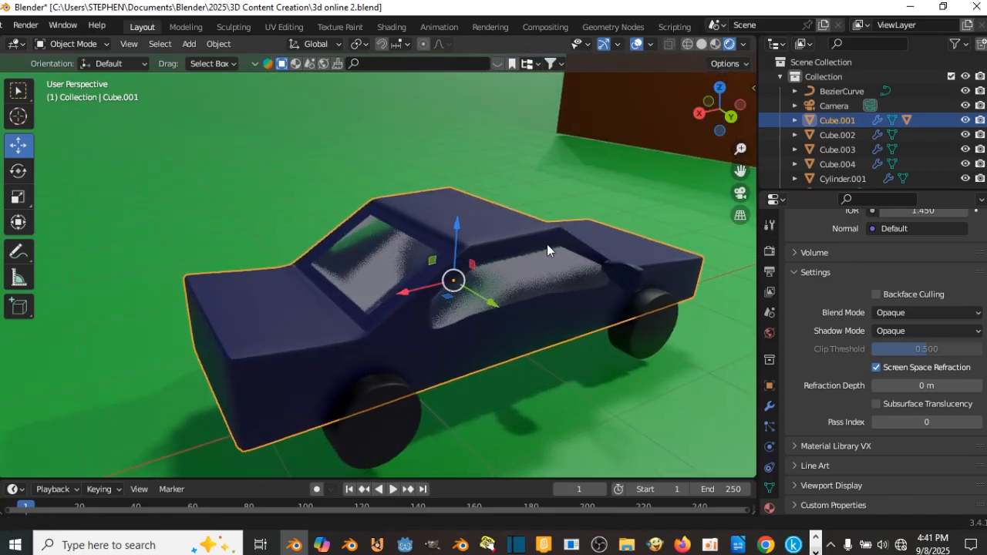
# Set the glass material's roughness to 0.221 and save the file
pyautogui.scroll(4, 889, 327)
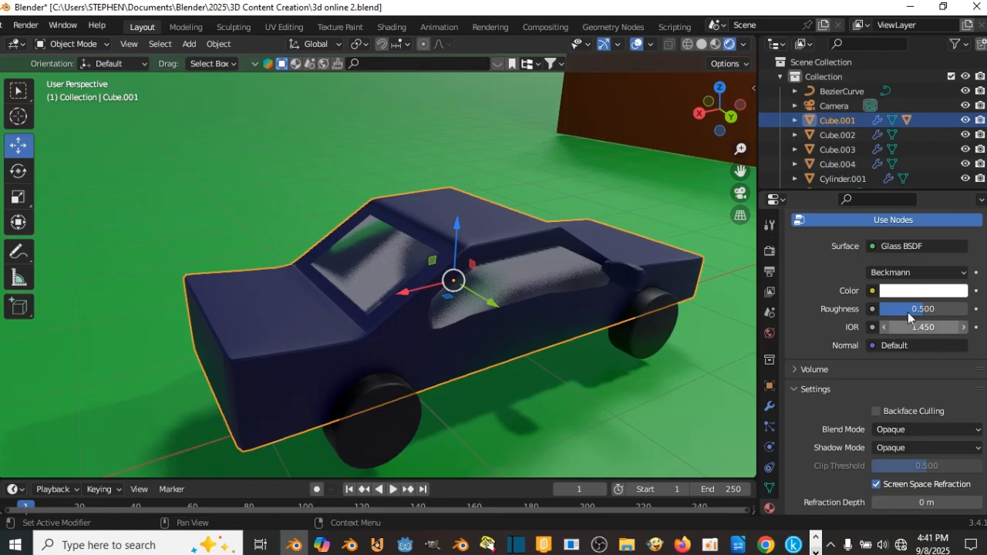
pyautogui.moveTo(923, 309); pyautogui.dragTo(898, 308)
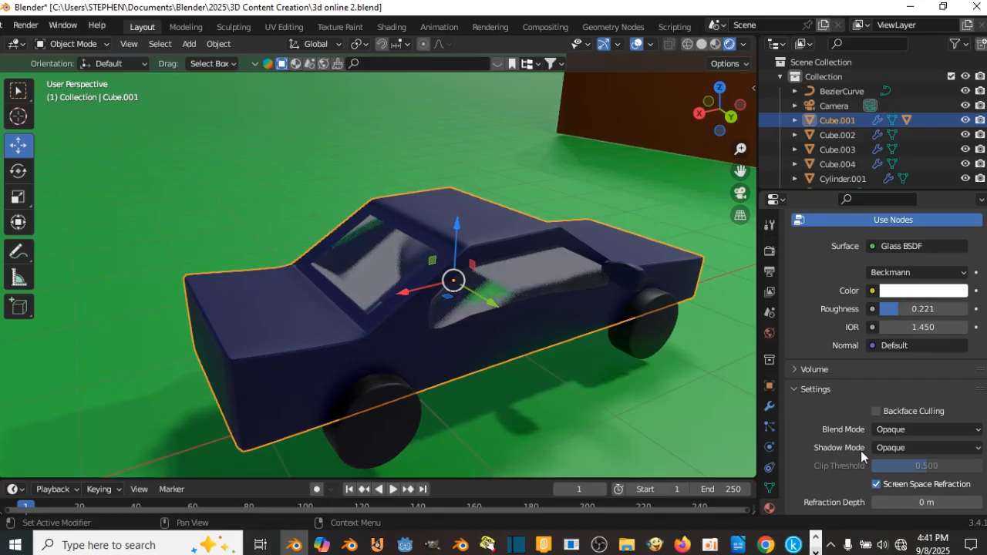
pyautogui.scroll(-4, 901, 455)
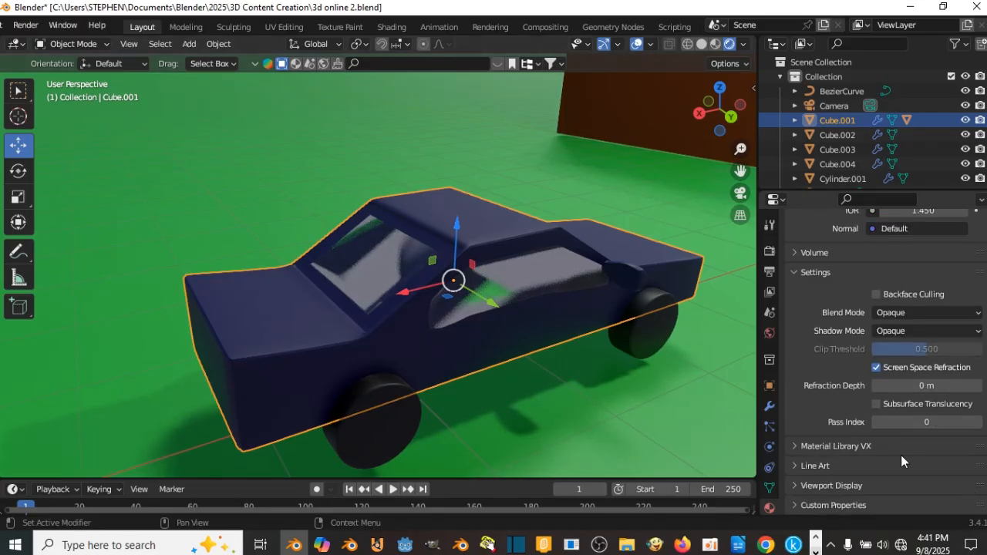
pyautogui.moveTo(583, 259); pyautogui.dragTo(643, 260, button='middle')
pyautogui.scroll(-2, 655, 255)
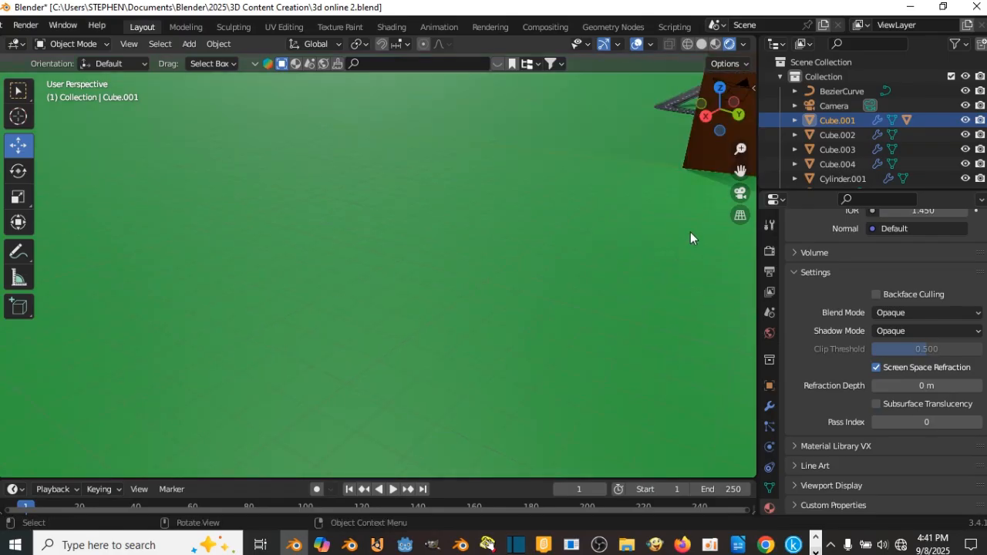
pyautogui.keyDown('shift'); pyautogui.moveTo(721, 221); pyautogui.dragTo(596, 244, button='middle'); pyautogui.keyUp('shift')
pyautogui.scroll(-2, 601, 247)
pyautogui.scroll(4, 605, 251)
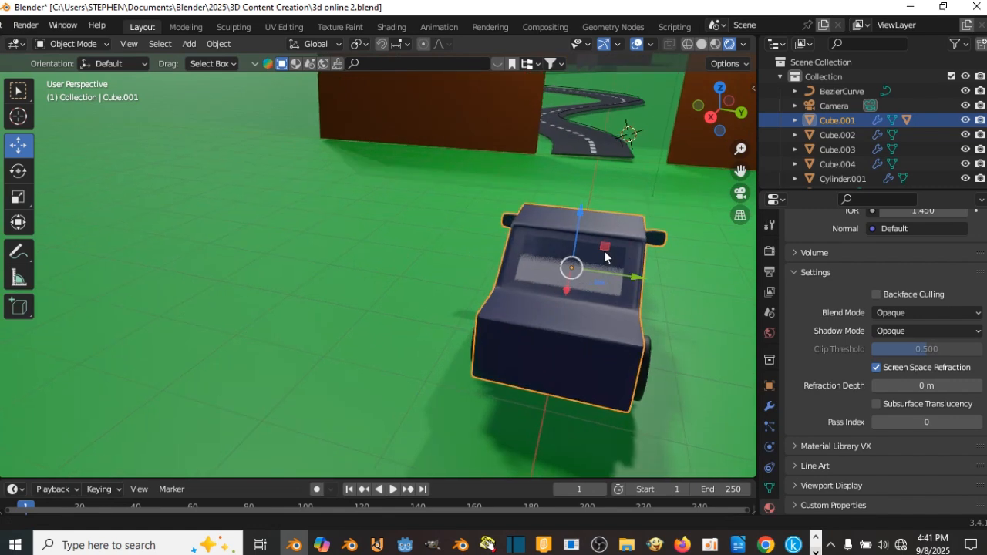
pyautogui.scroll(-3, 604, 247)
pyautogui.keyDown('shift'); pyautogui.moveTo(613, 250); pyautogui.dragTo(598, 248, button='middle'); pyautogui.keyUp('shift')
pyautogui.hotkey('ctrl', 's')
# Raise the ground plane slightly along Z towards the car's wheels and save the file
pyautogui.scroll(6, 624, 252)
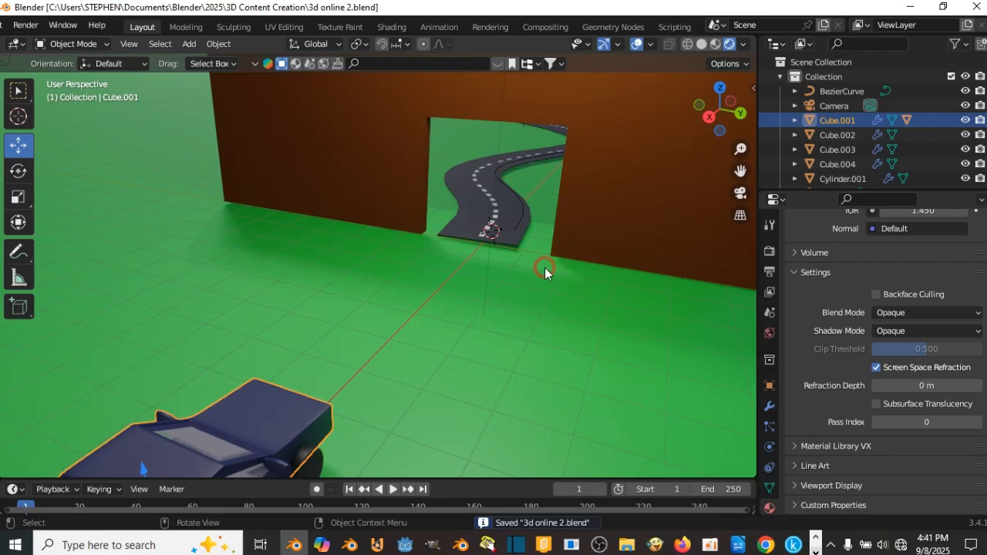
pyautogui.click(545, 268)
pyautogui.press('KP_Decimal')
pyautogui.scroll(-8, 549, 255)
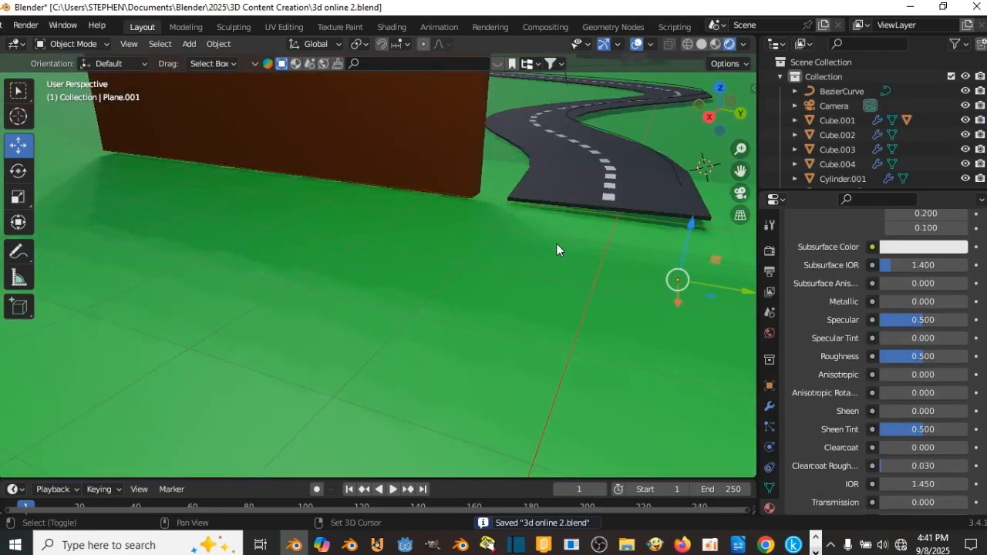
pyautogui.moveTo(600, 242); pyautogui.dragTo(602, 228)
pyautogui.scroll(-10, 603, 235)
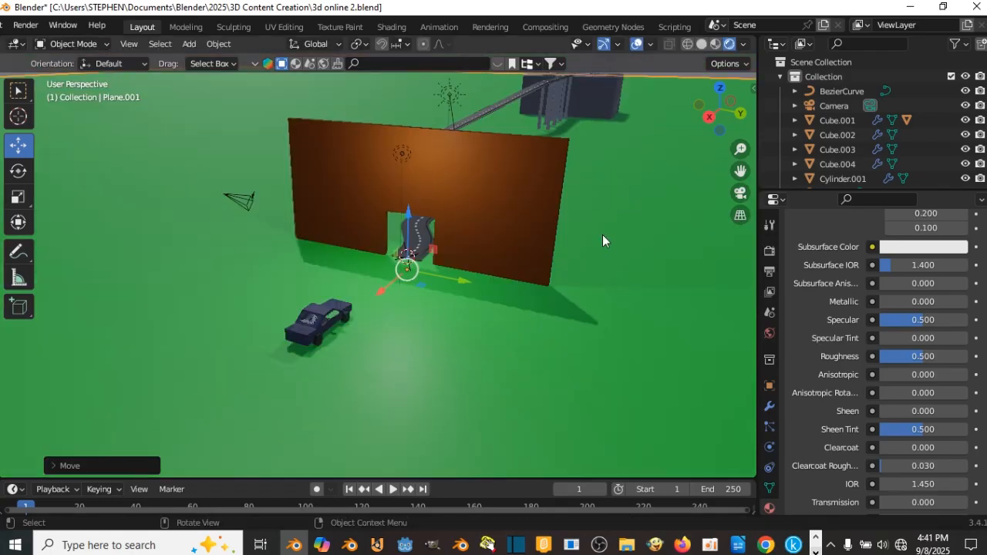
pyautogui.moveTo(629, 227)
pyautogui.mouseDown(button='middle')
pyautogui.moveTo(699, 189)
pyautogui.moveTo(633, 229)
pyautogui.moveTo(650, 218)
pyautogui.moveTo(631, 215)
pyautogui.mouseUp(button='middle')
pyautogui.scroll(6, 629, 240)
pyautogui.hotkey('ctrl', 's')
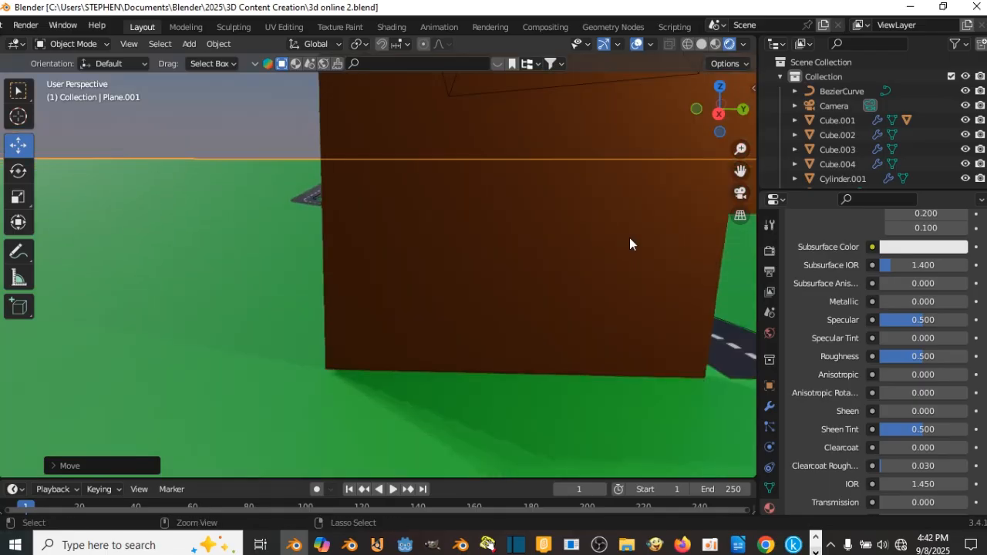
# Move the car along the X axis up to the opening in the brown wall
pyautogui.scroll(-8, 629, 238)
pyautogui.scroll(-5, 551, 226)
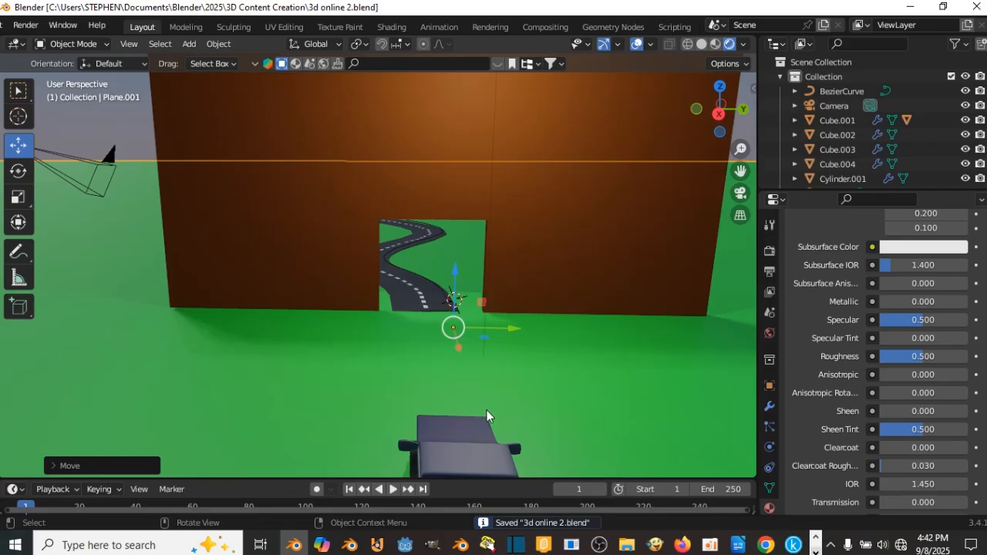
pyautogui.click(445, 424)
pyautogui.scroll(-6, 455, 426)
pyautogui.moveTo(464, 429); pyautogui.dragTo(505, 345, button='middle')
pyautogui.press('g')
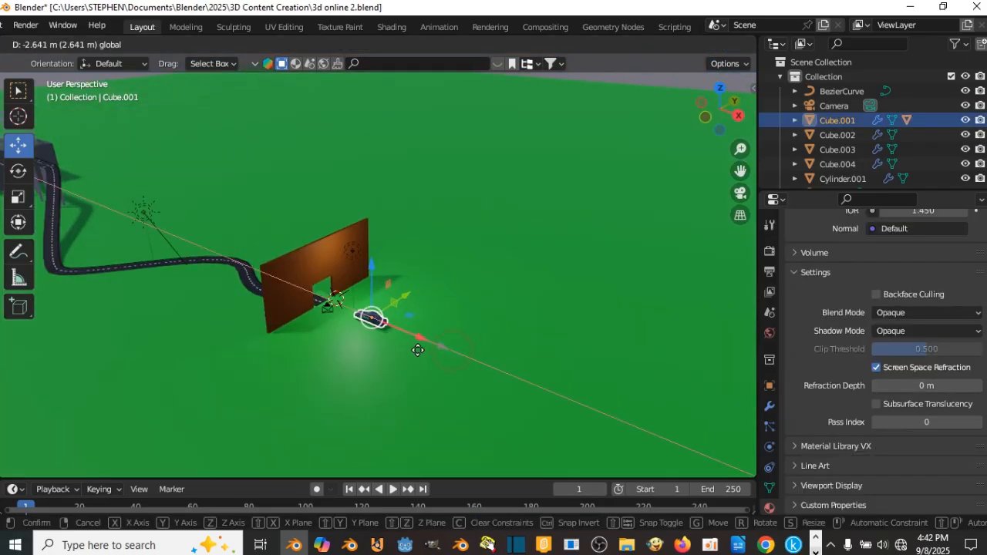
pyautogui.click(398, 344)
pyautogui.moveTo(397, 344); pyautogui.dragTo(226, 388, button='middle')
pyautogui.scroll(5, 436, 331)
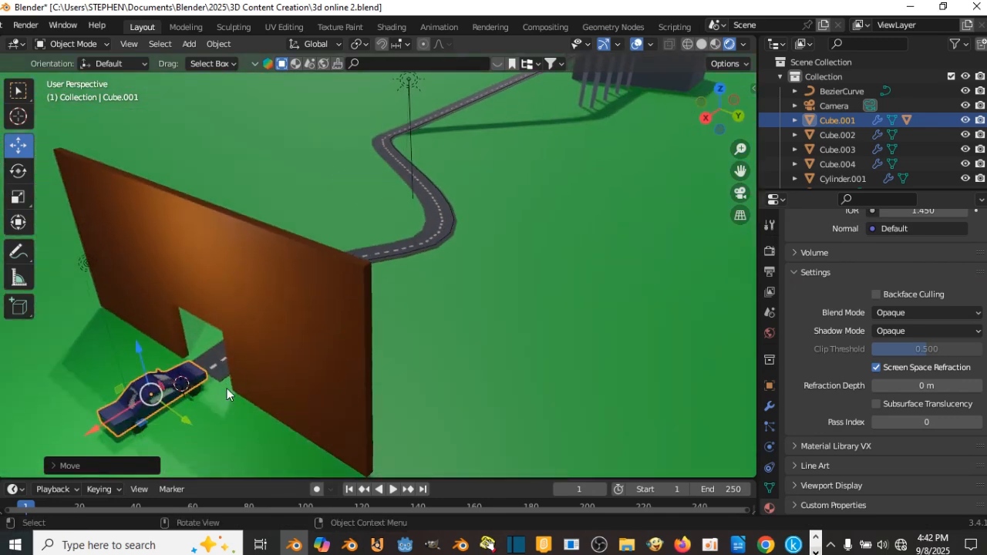
pyautogui.moveTo(119, 422); pyautogui.dragTo(142, 407)
# Change the base colour of the road pillars' material to a light beige and save the file
pyautogui.moveTo(148, 404); pyautogui.dragTo(401, 316, button='middle')
pyautogui.scroll(4, 405, 329)
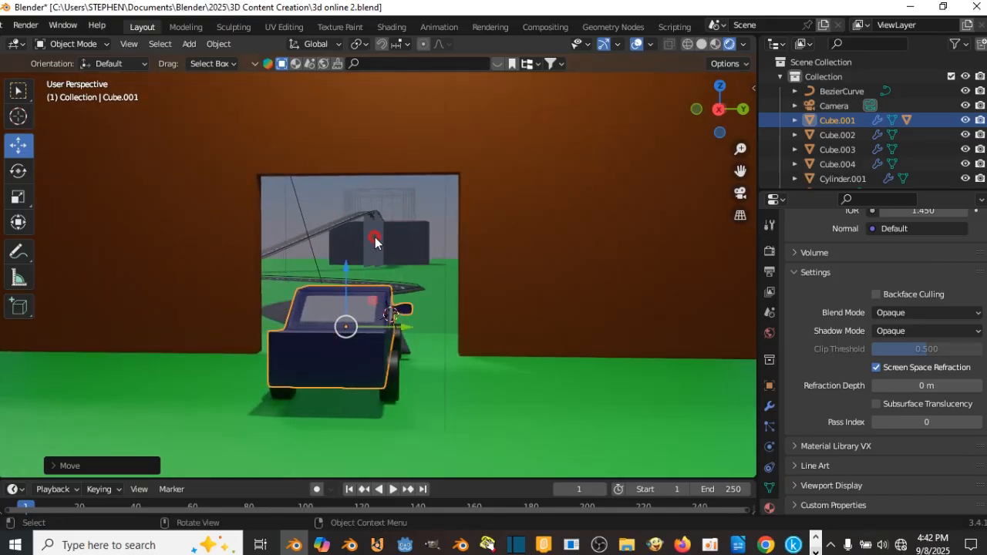
pyautogui.click(375, 243)
pyautogui.scroll(8, 871, 320)
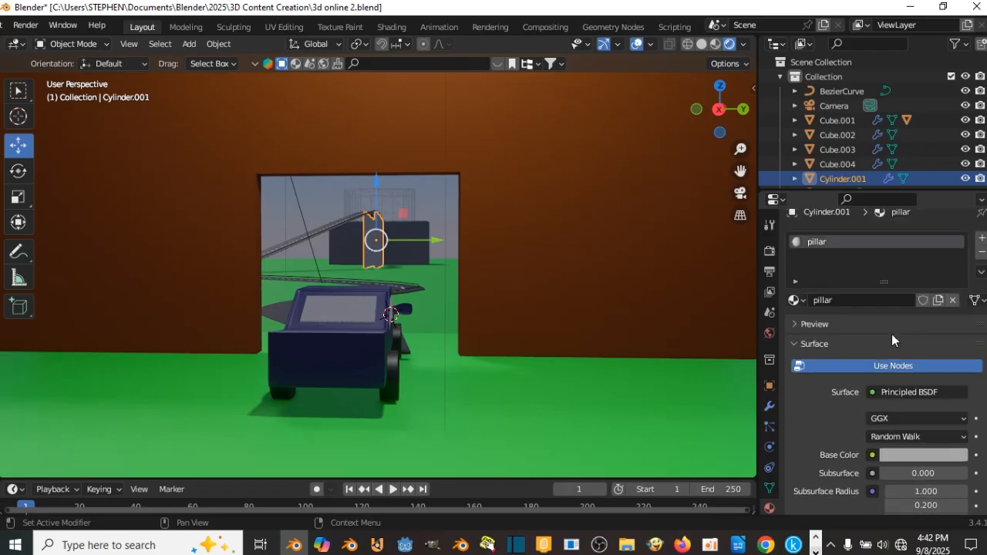
pyautogui.click(927, 457)
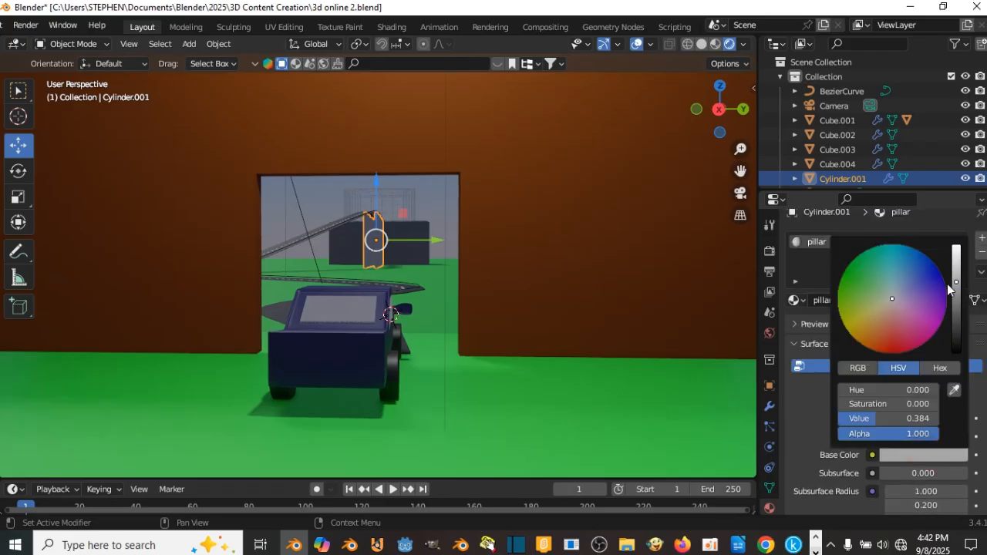
pyautogui.moveTo(955, 285)
pyautogui.mouseDown()
pyautogui.moveTo(957, 302)
pyautogui.moveTo(956, 281)
pyautogui.mouseUp()
pyautogui.click(856, 290)
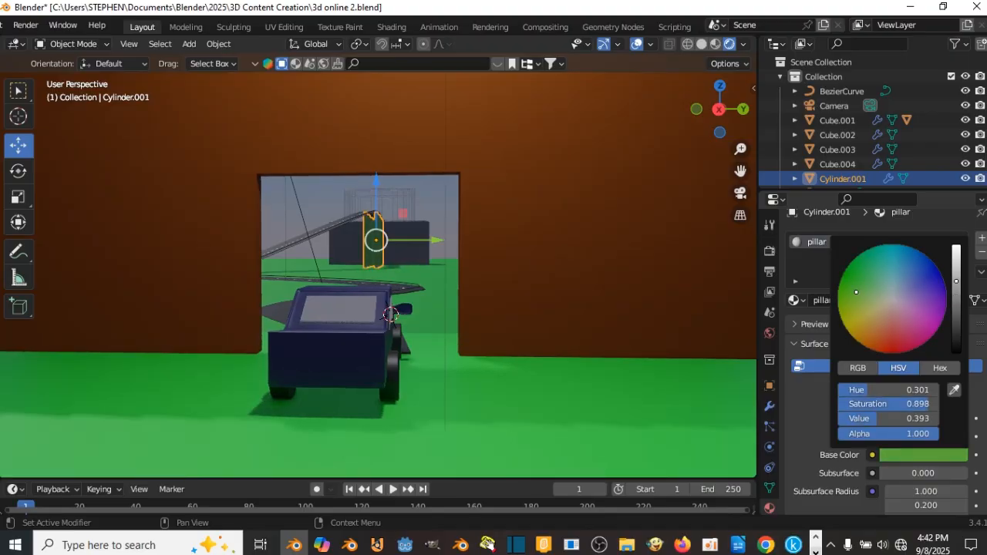
pyautogui.moveTo(897, 288); pyautogui.dragTo(888, 301)
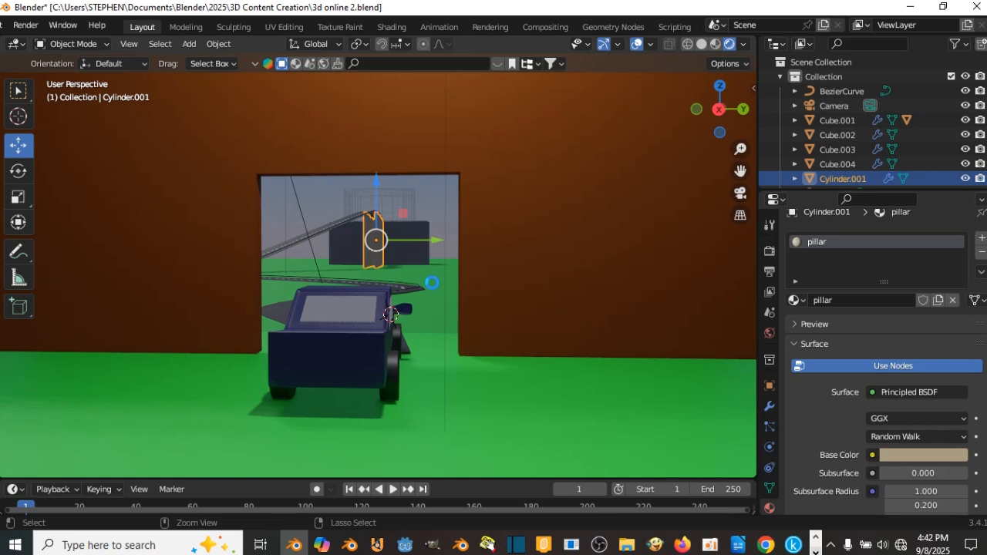
pyautogui.hotkey('ctrl', 's')
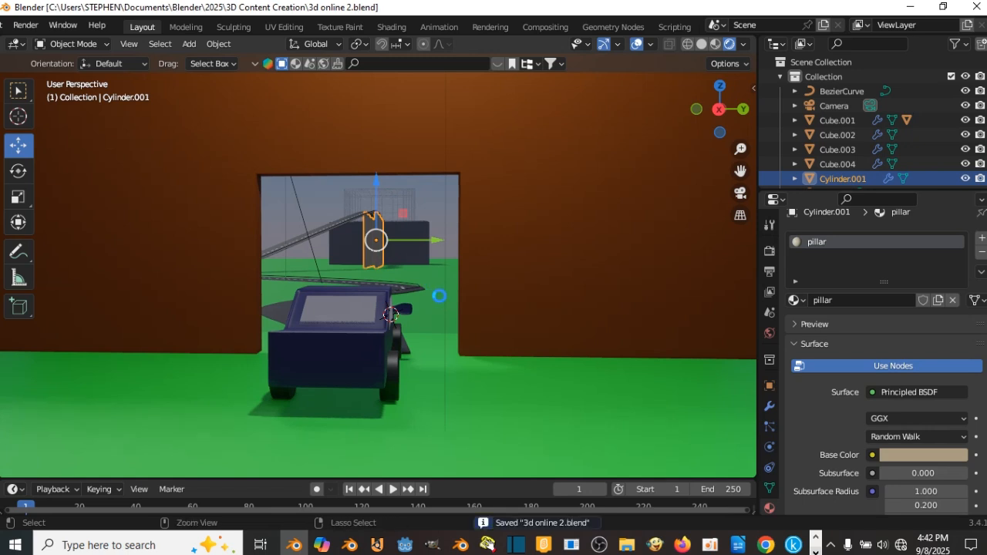
pyautogui.hotkey('ctrl', 's')
pyautogui.moveTo(450, 295); pyautogui.dragTo(359, 306, button='middle')
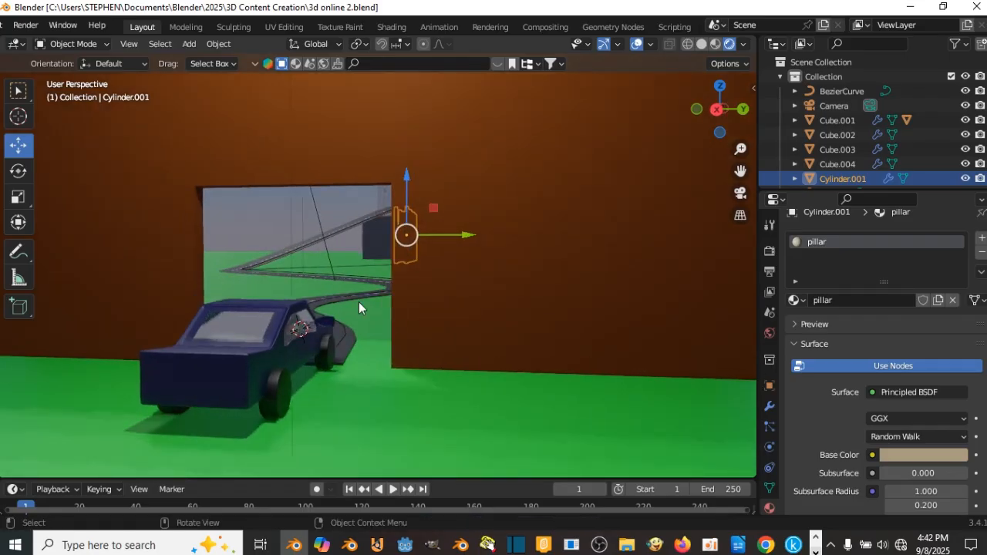
pyautogui.moveTo(326, 260); pyautogui.dragTo(393, 223, button='middle')
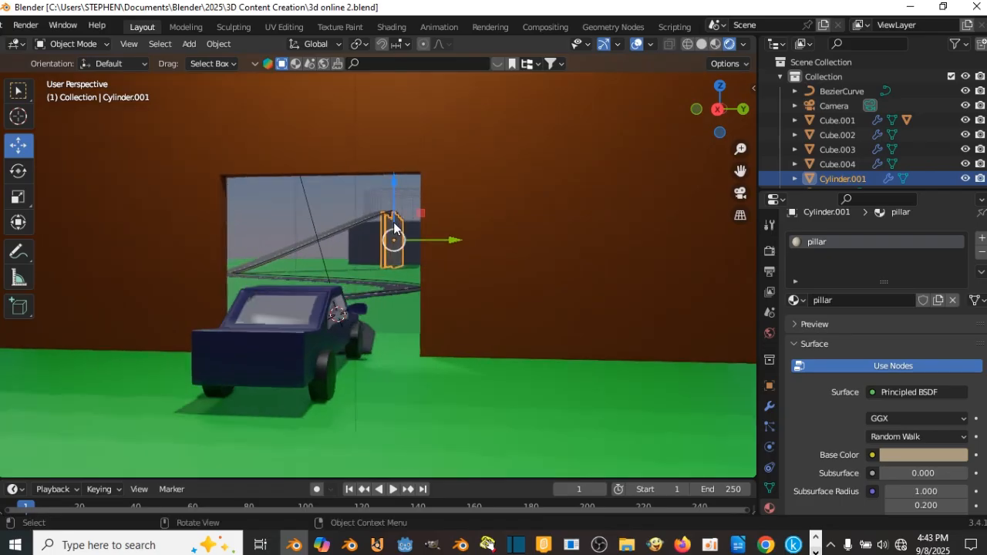